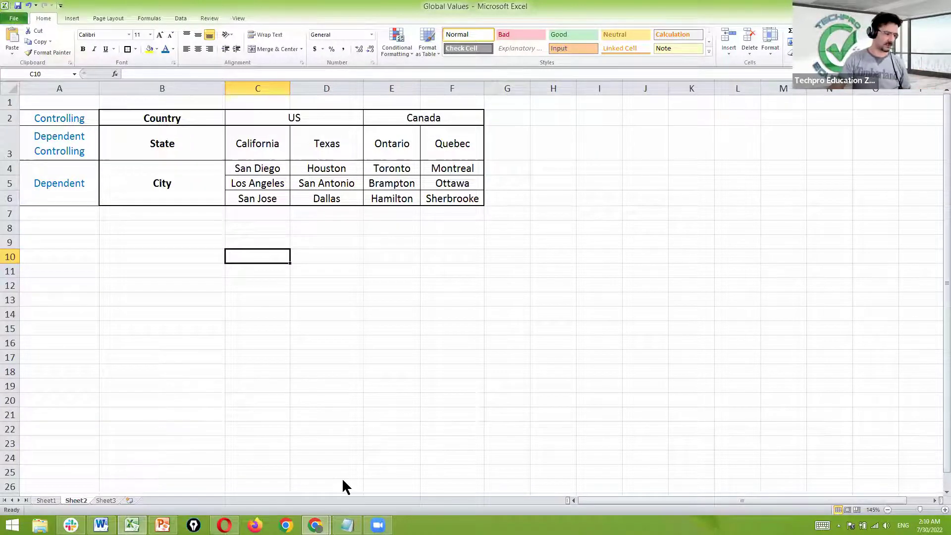
Switch to Salesforce Setup in Chrome, search the setup for "pick" and open Picklist Value Sets.
left_click(315, 525)
left_click(284, 483)
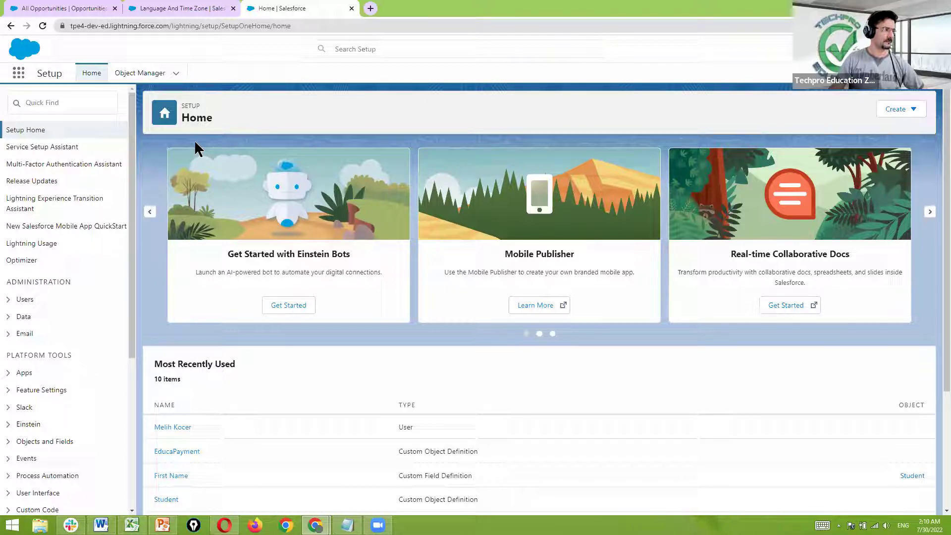
left_click(97, 106)
type("pi")
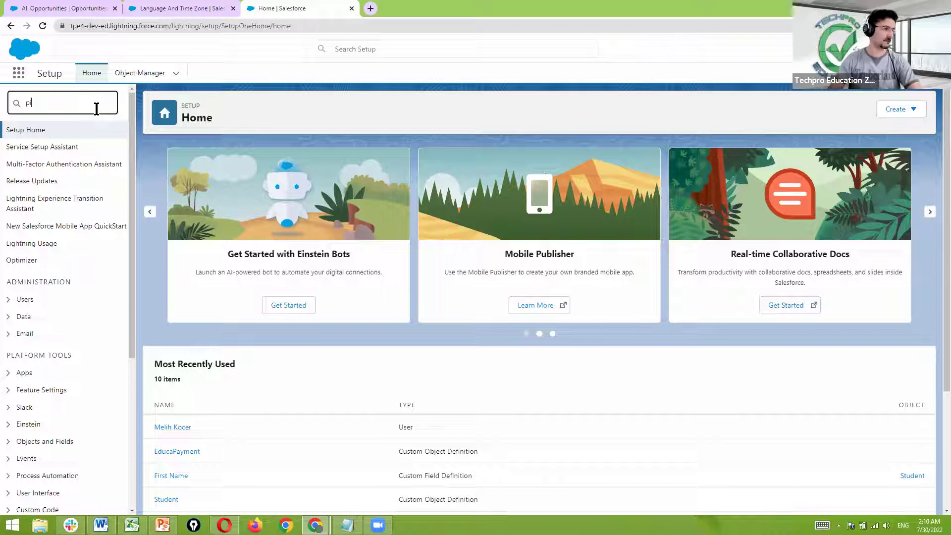
type("ck")
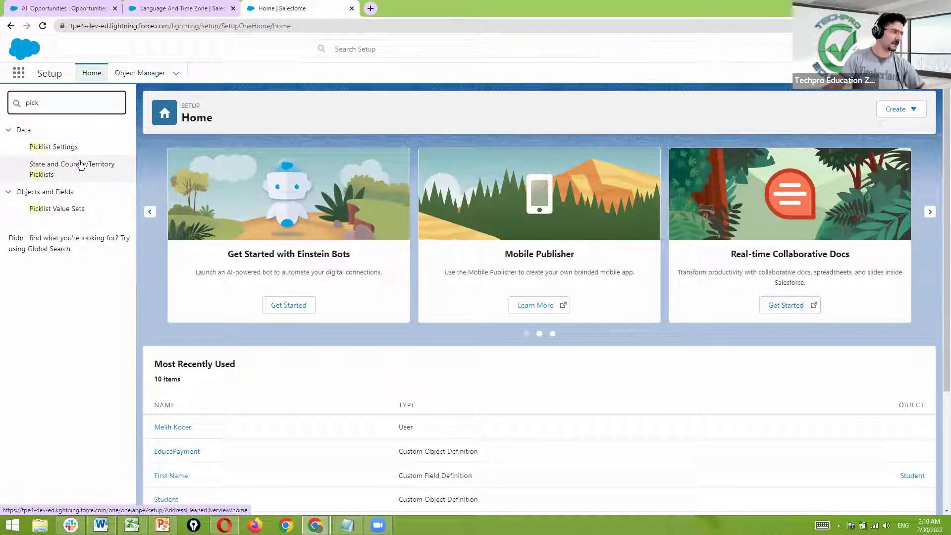
left_click(61, 215)
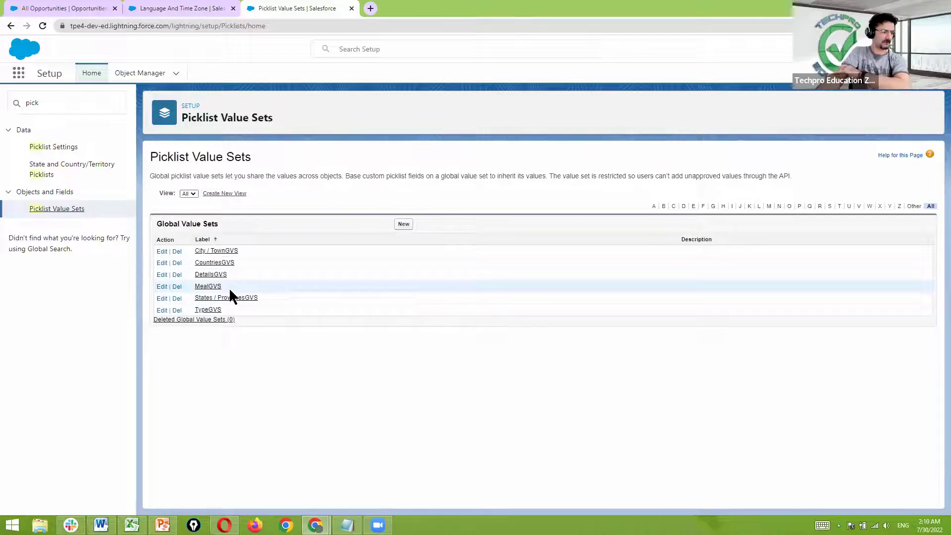
Try to delete the City / TownGVS global value set and return to the list of value sets.
left_click(177, 251)
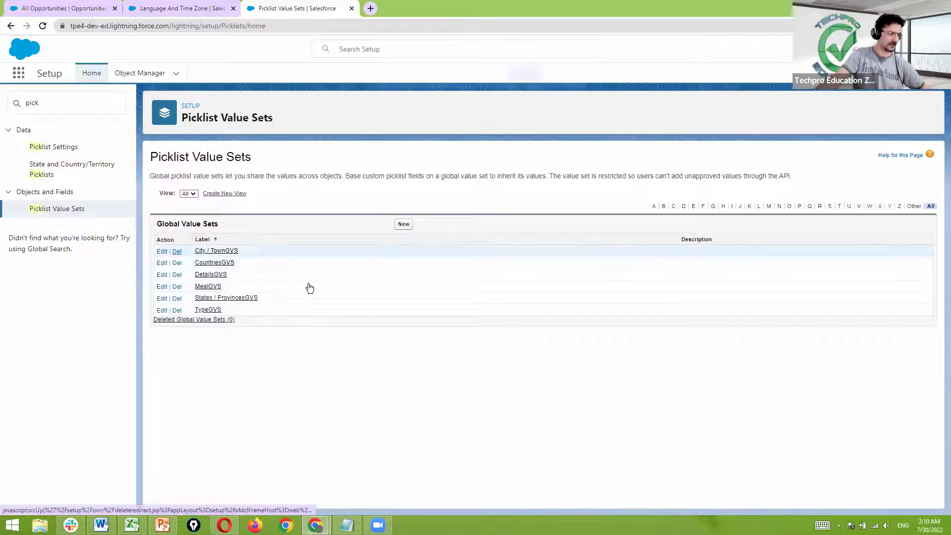
key("Return")
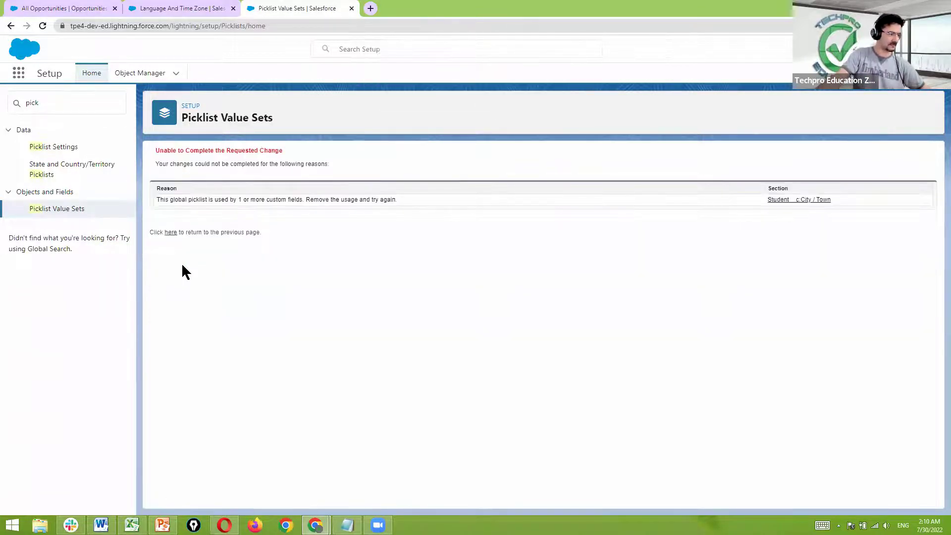
left_click(11, 26)
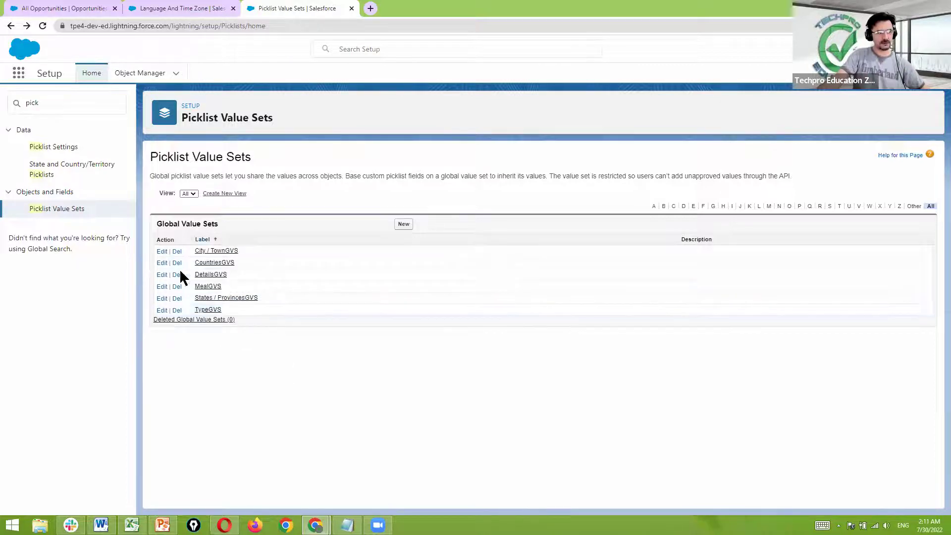
Start a new global value set and open Service Setup in a separate browser tab.
left_click(404, 225)
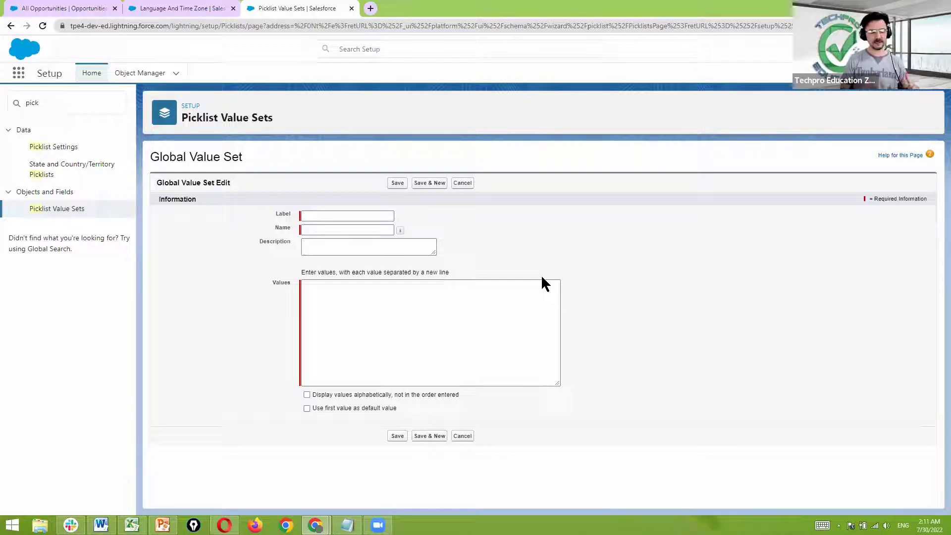
left_click(370, 8)
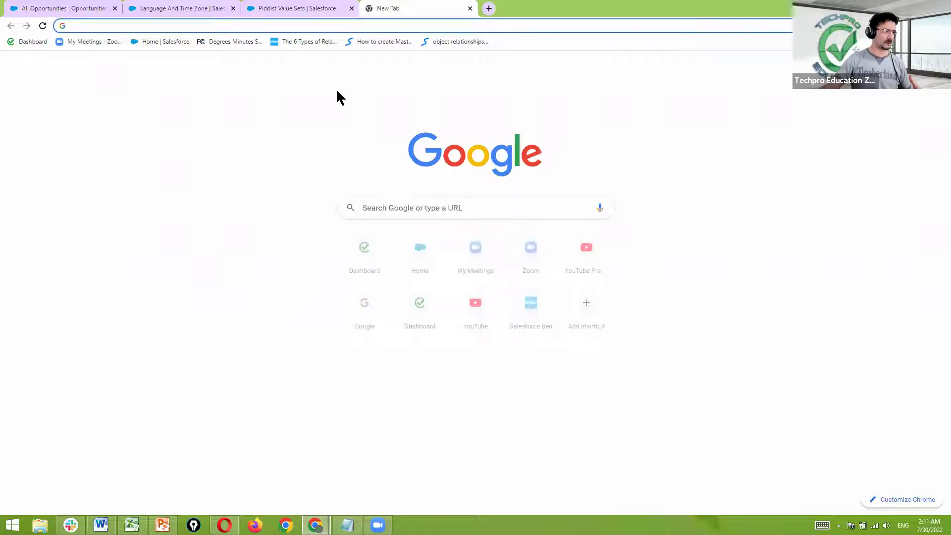
left_click(470, 8)
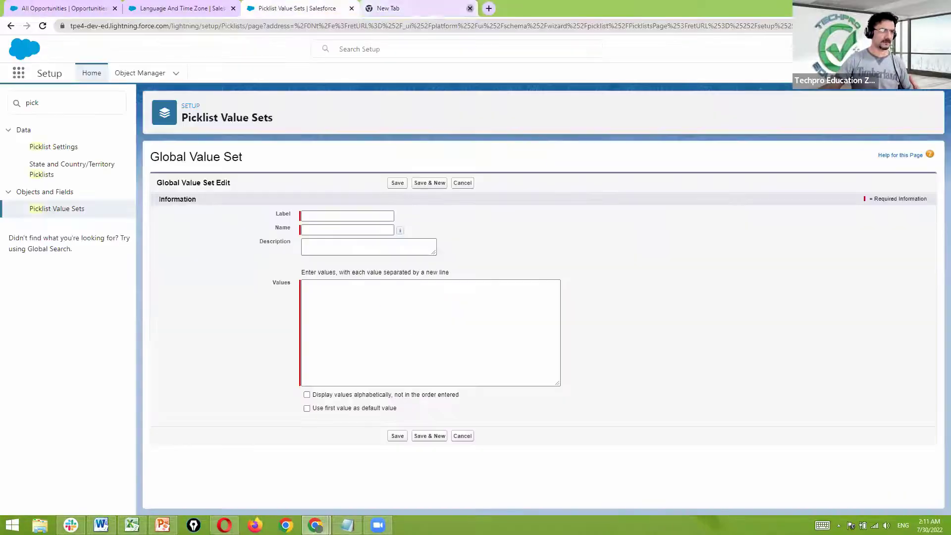
left_click(864, 49)
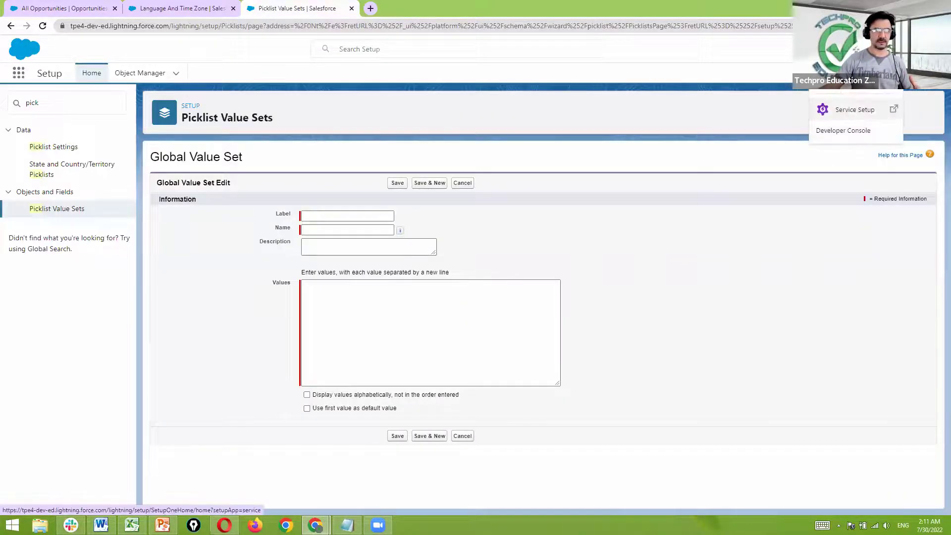
left_click(832, 107)
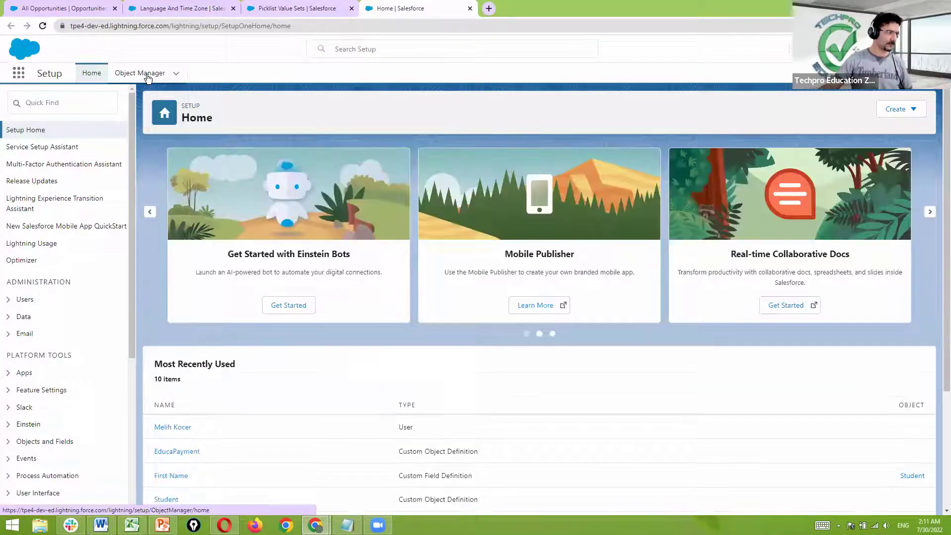
Find the Student object in Object Manager and open its Fields & Relationships.
left_click(148, 76)
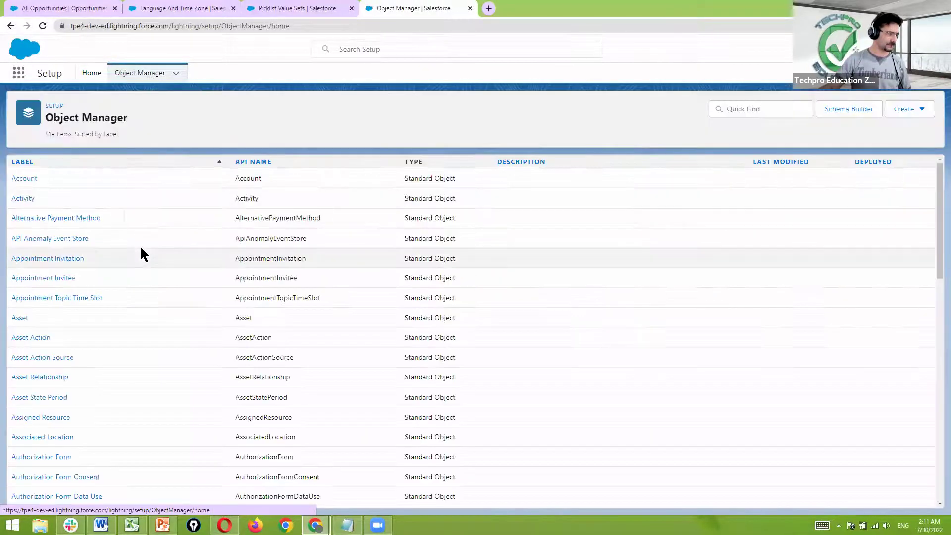
left_click(769, 110)
type("student")
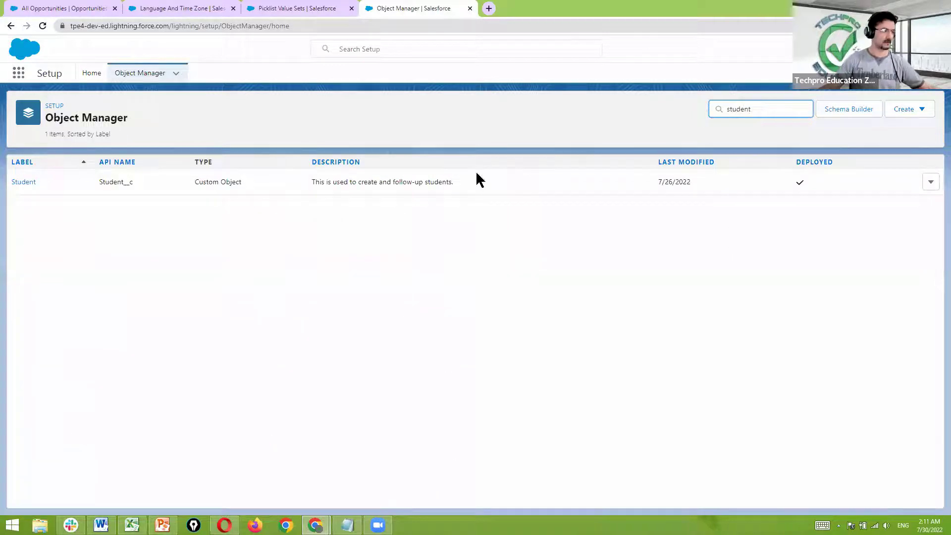
left_click(15, 182)
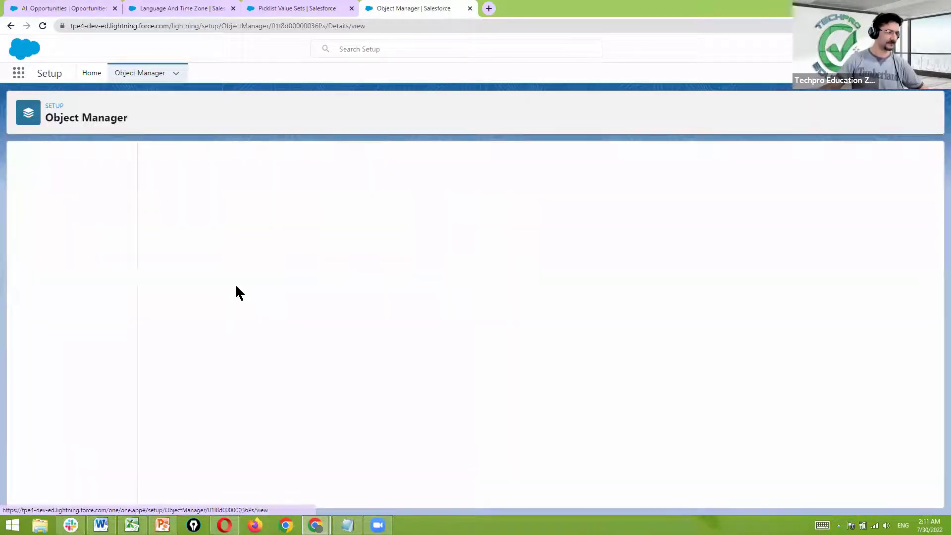
left_click(68, 183)
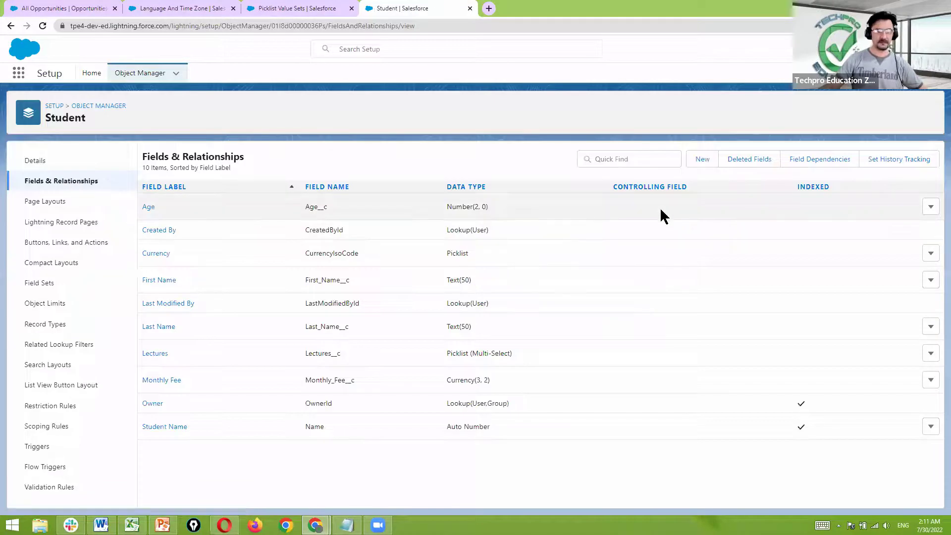
Start a new custom field on the Student object with the Picklist data type and proceed to its details.
left_click(704, 160)
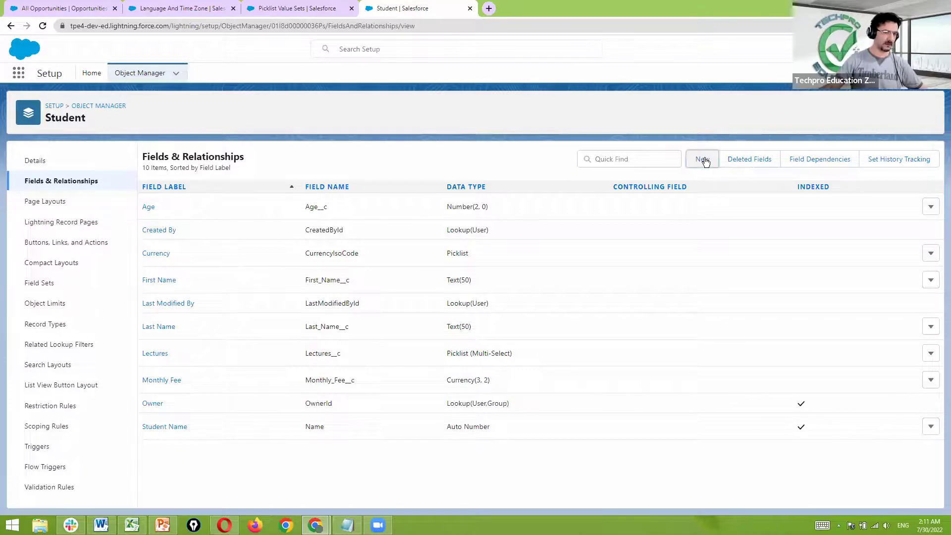
scroll(299, 310, "down", 5)
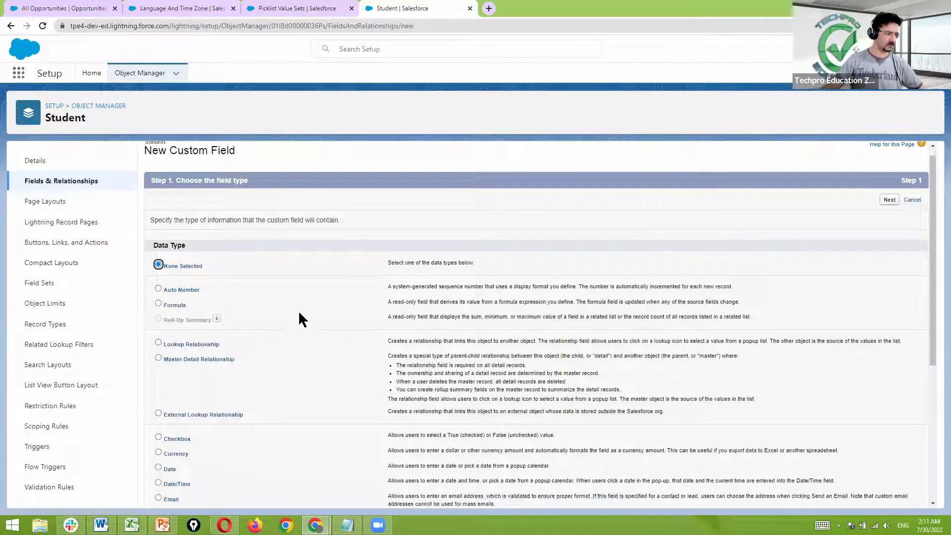
left_click(158, 347)
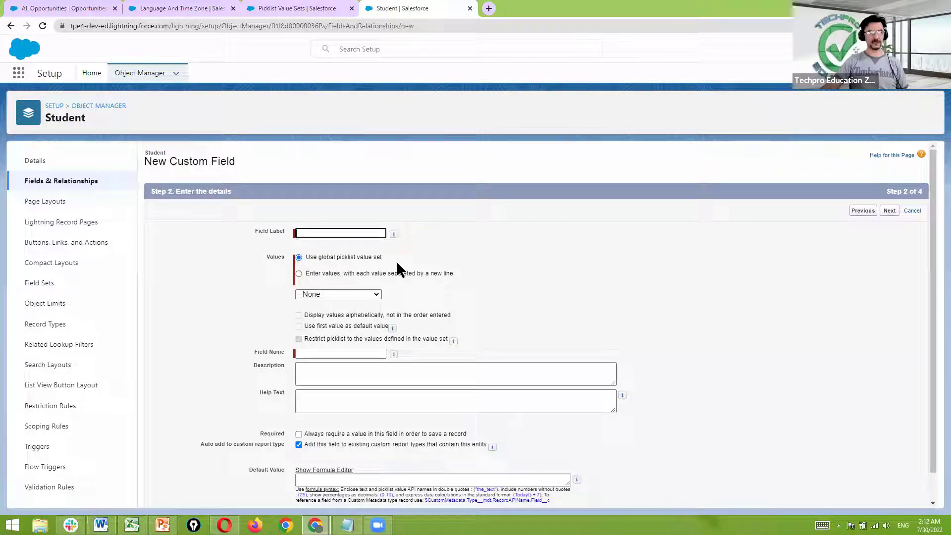
Enter Art, Music and English as the field's own values, and switch the field back to using a global picklist value set.
left_click(299, 274)
left_click(325, 308)
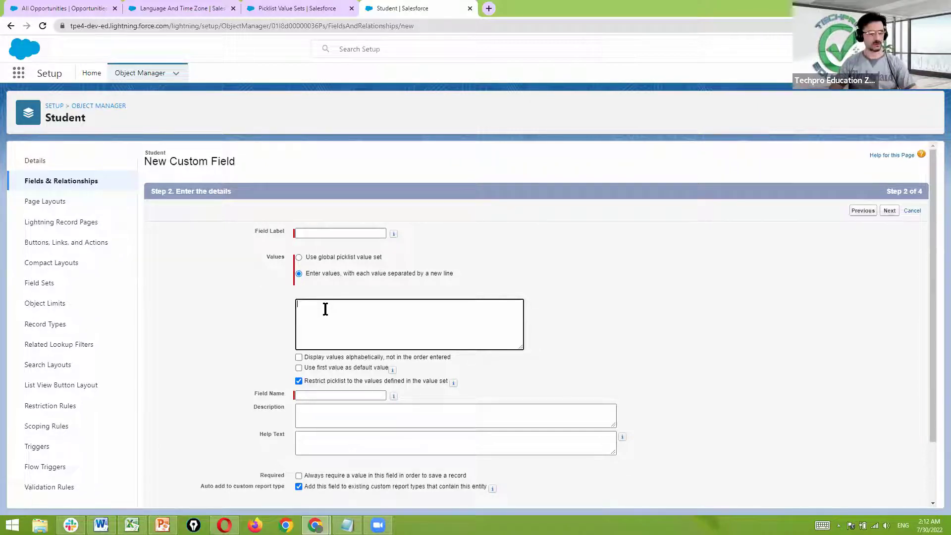
type("Art")
key("Return")
type("Music")
key("Return")
type("English")
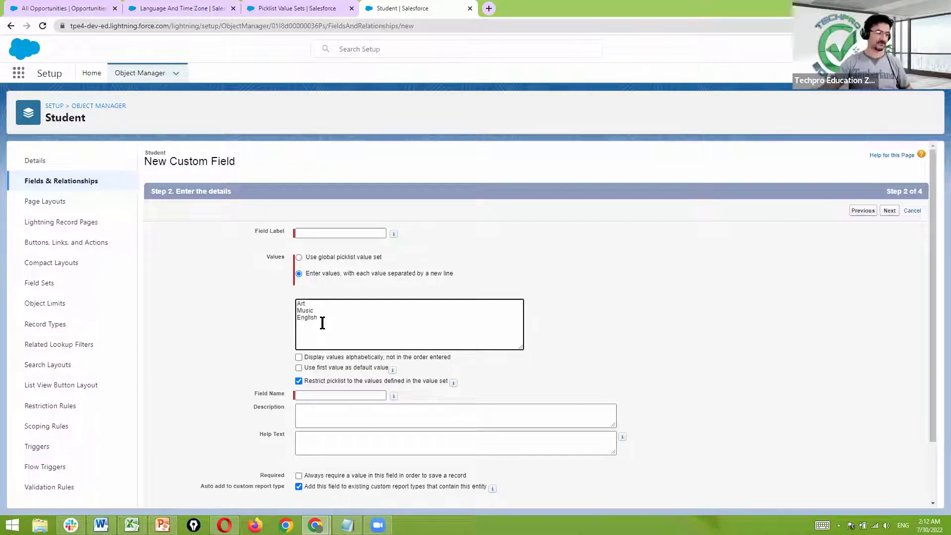
left_click(298, 258)
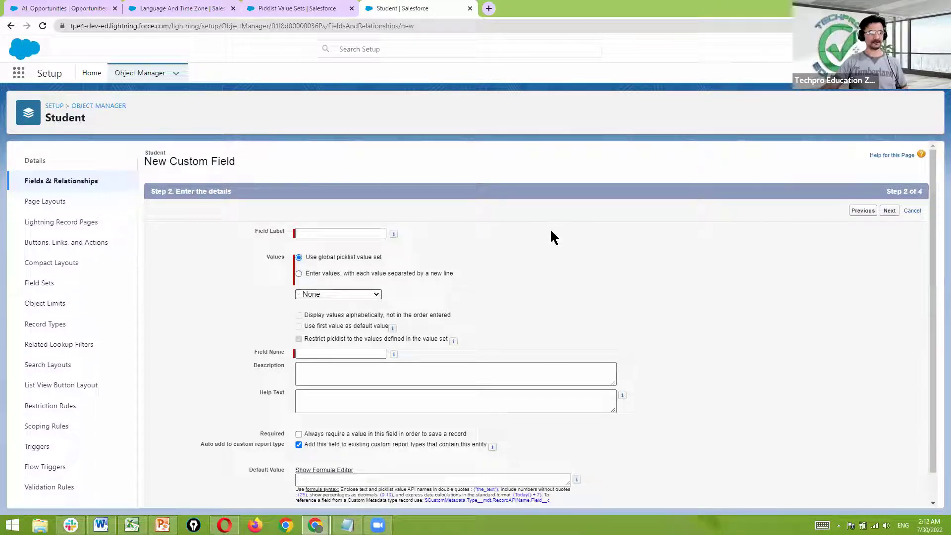
Check the Country heading in the Excel sheet and set the new global value set's label and name to GlobalCountry.
left_click(310, 10)
left_click(346, 214)
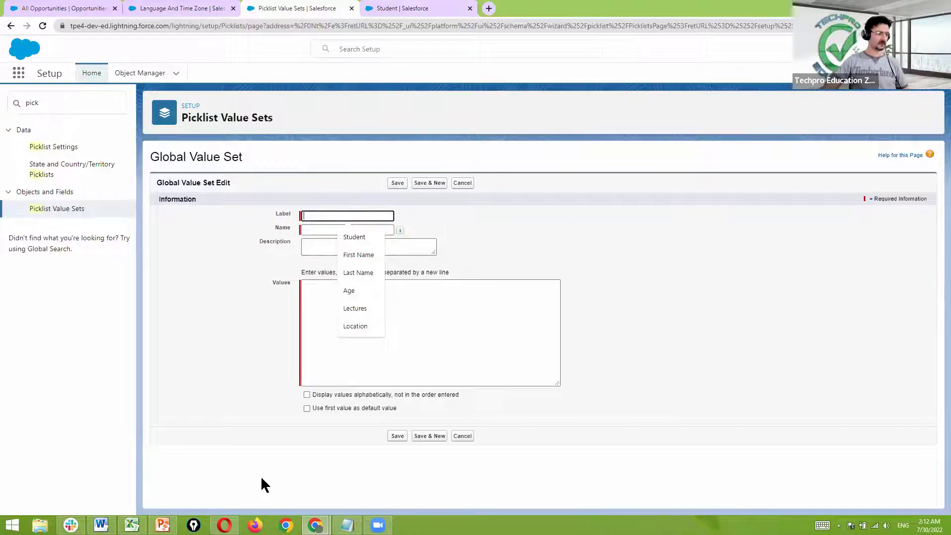
key("alt+Tab")
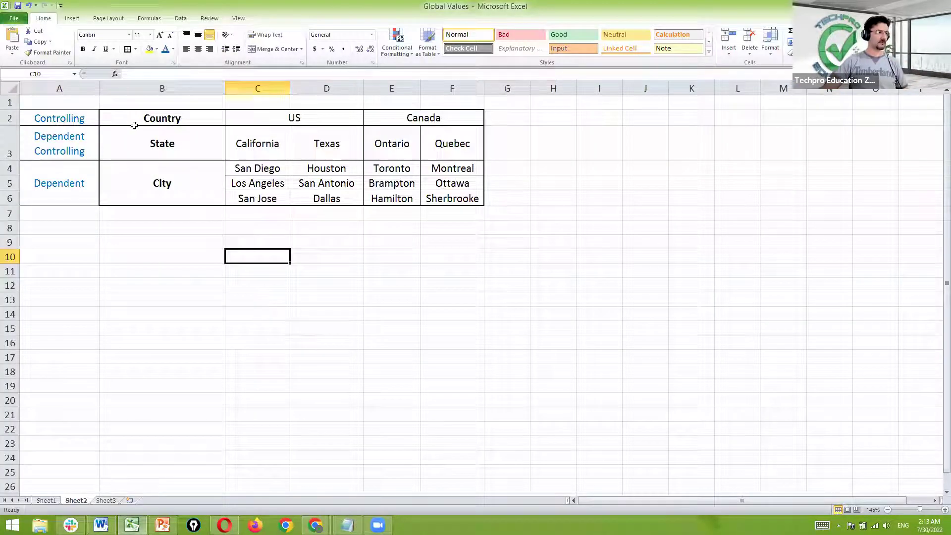
left_click(135, 124)
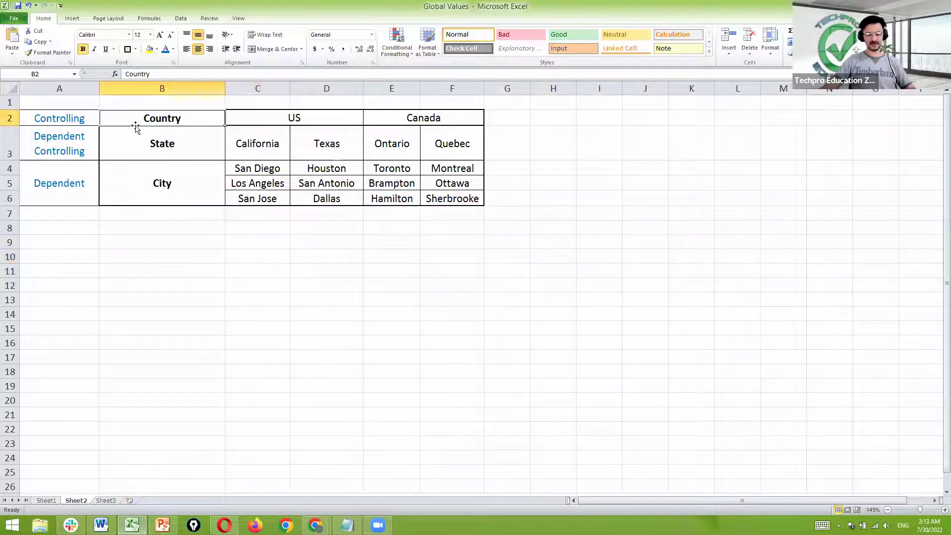
key("alt+Tab")
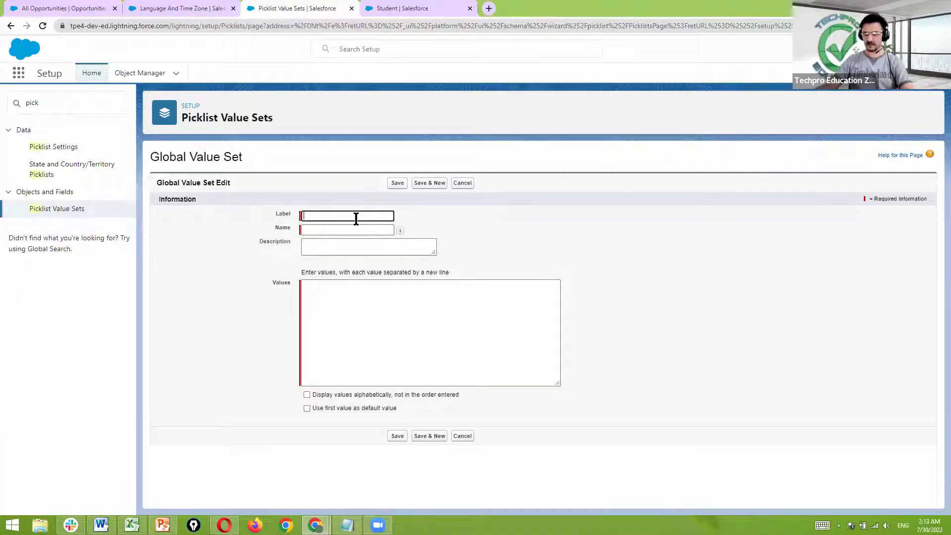
type("Global")
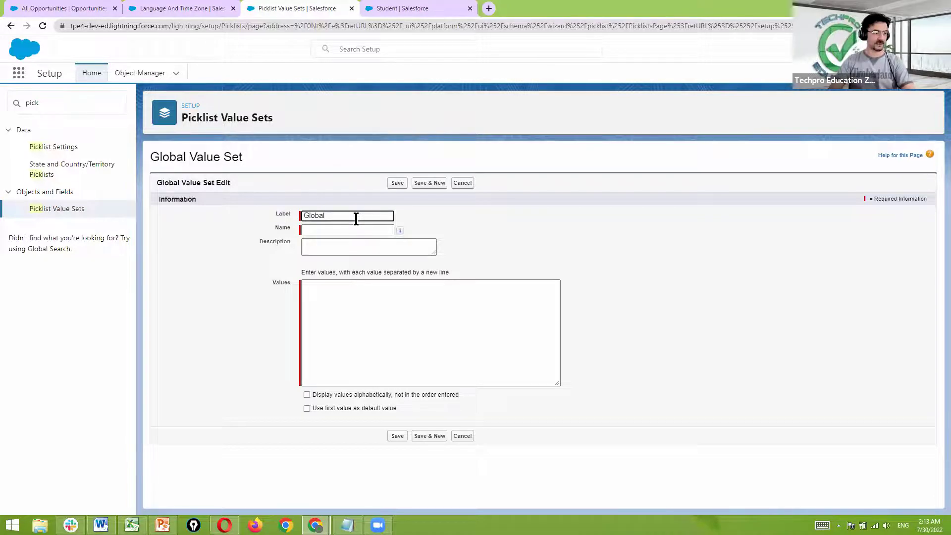
type("Country")
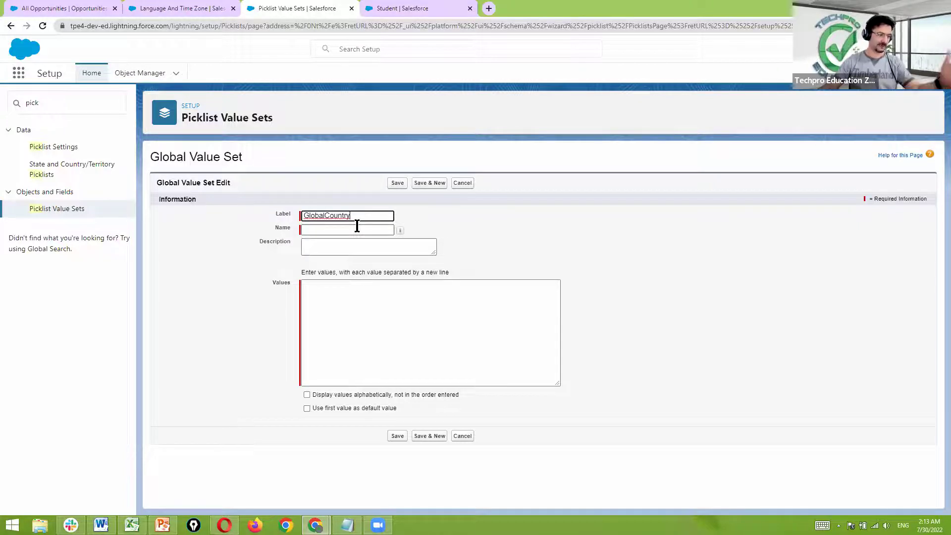
left_click(356, 226)
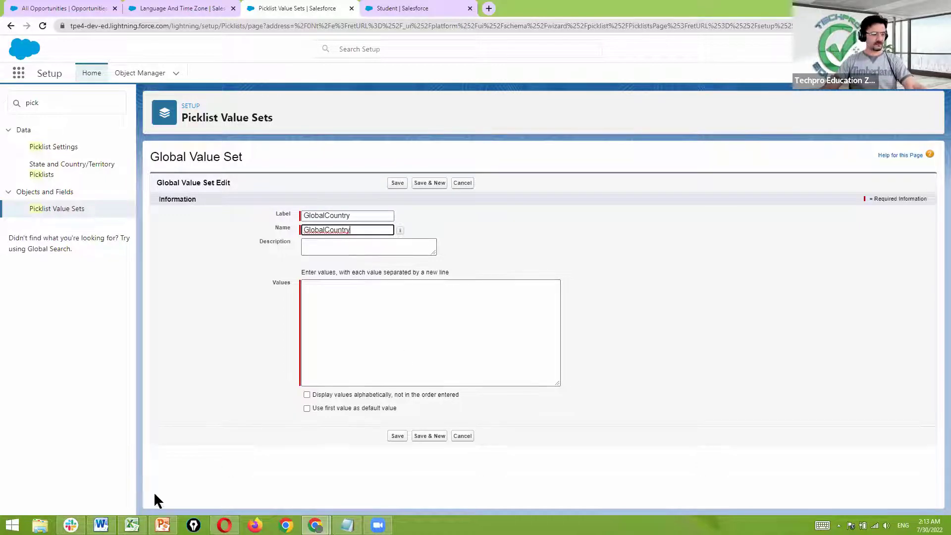
Enter the Excel sheet's countries, Canada and US, as GlobalCountry values on separate lines, and save the set, returning to the value set list.
left_click(132, 471)
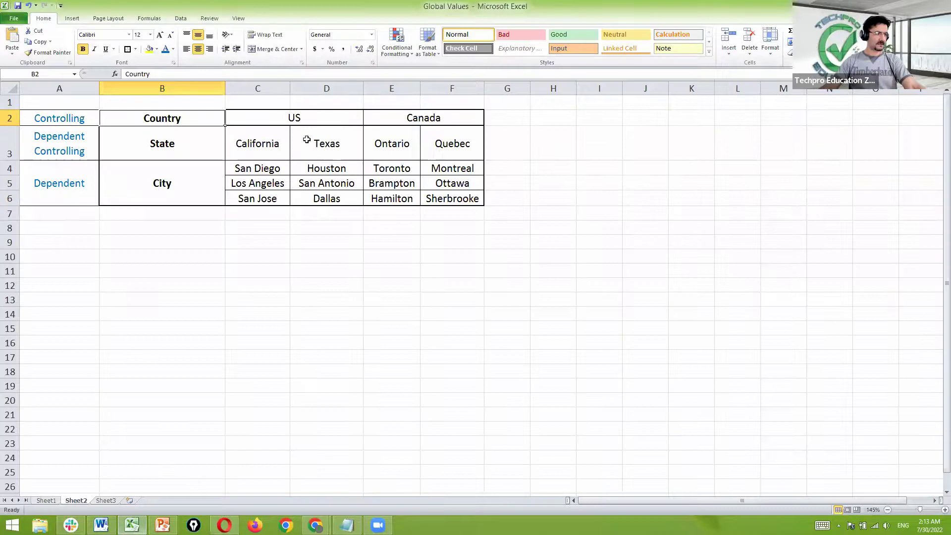
left_click(296, 117)
left_click(446, 119)
key("alt+Tab")
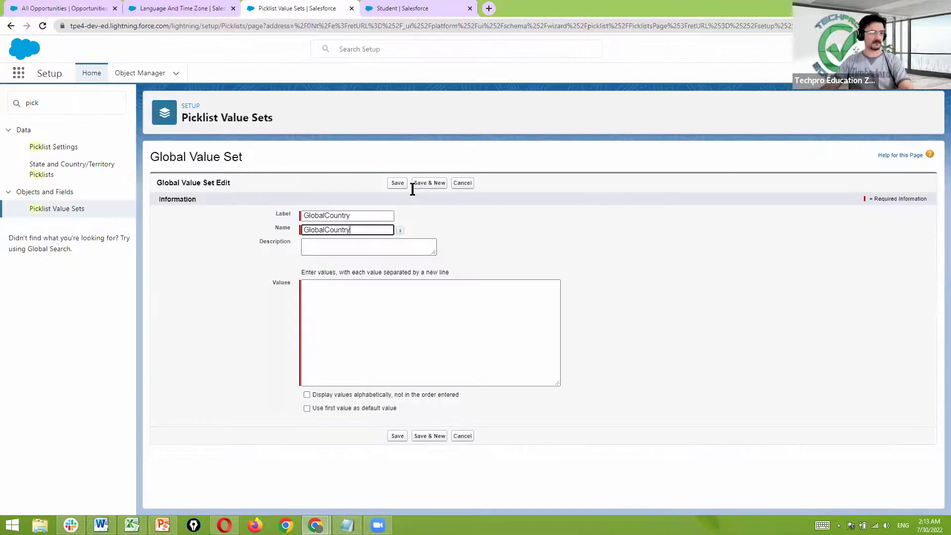
left_click(346, 285)
type("Canada")
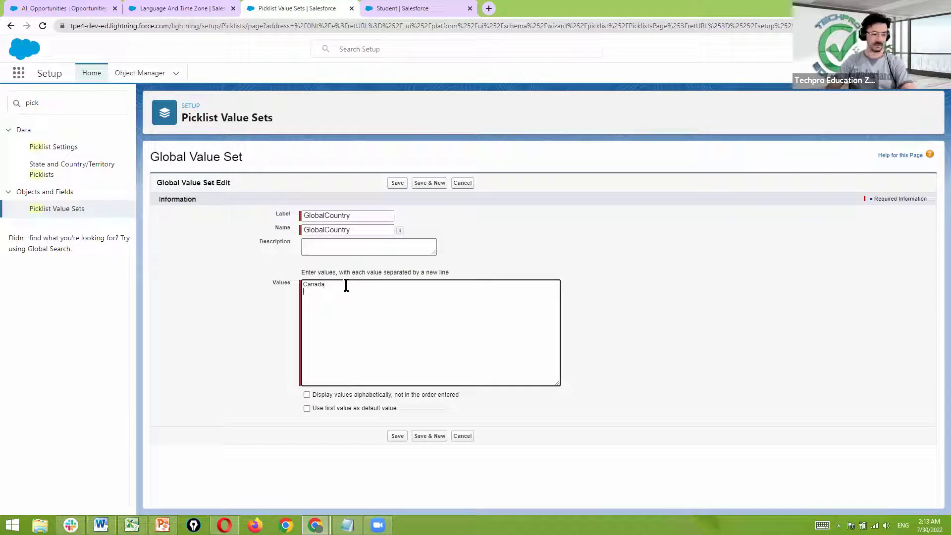
key("Return")
type("US")
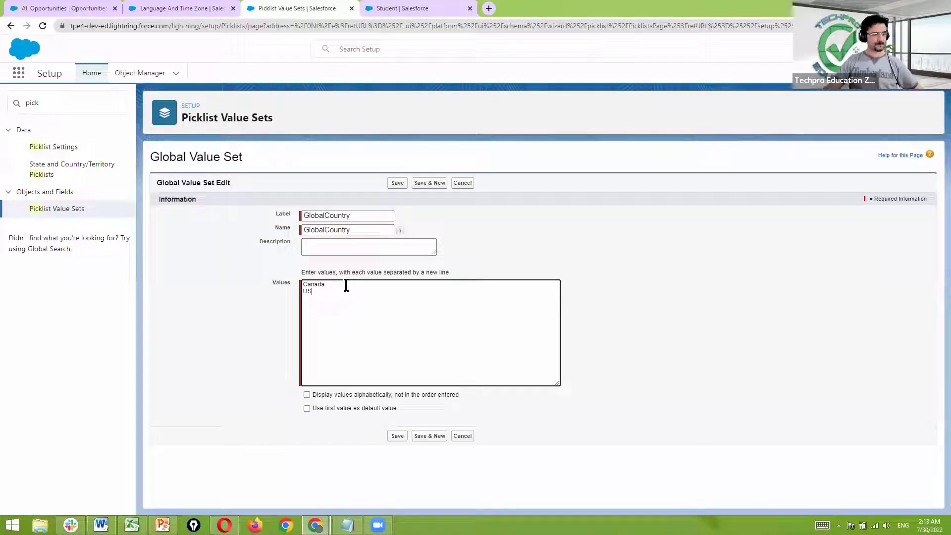
left_click(397, 437)
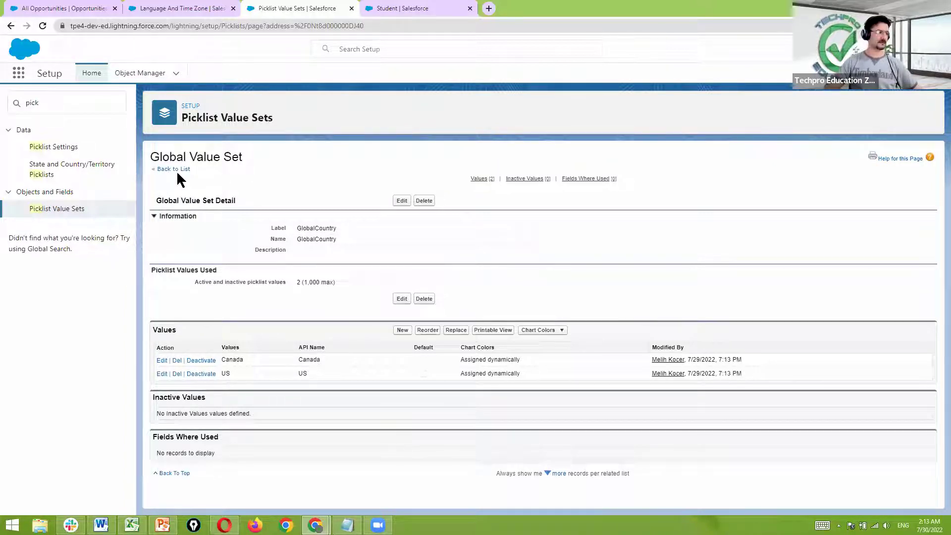
left_click(65, 214)
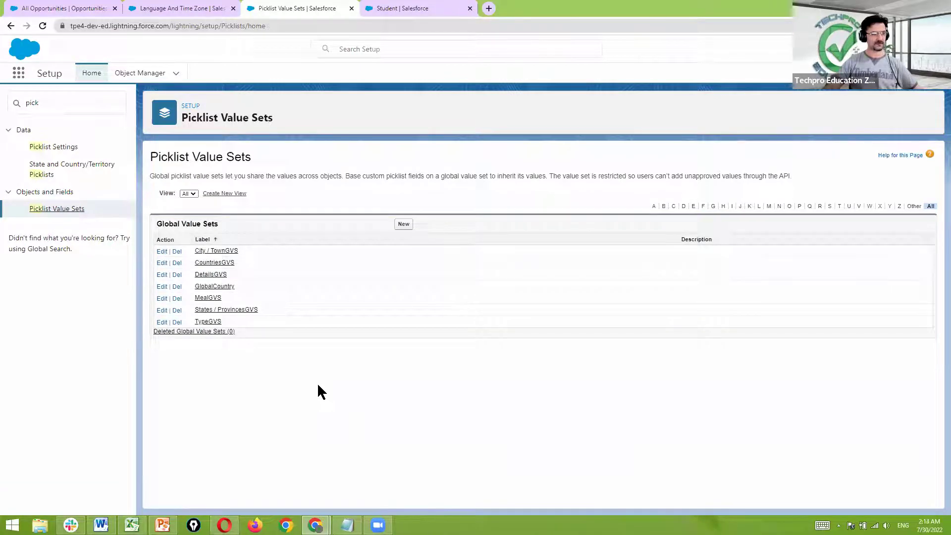
Start a new global value set, switch to the Excel sheet, and shade the Country, US and Canada cells light green.
left_click(404, 225)
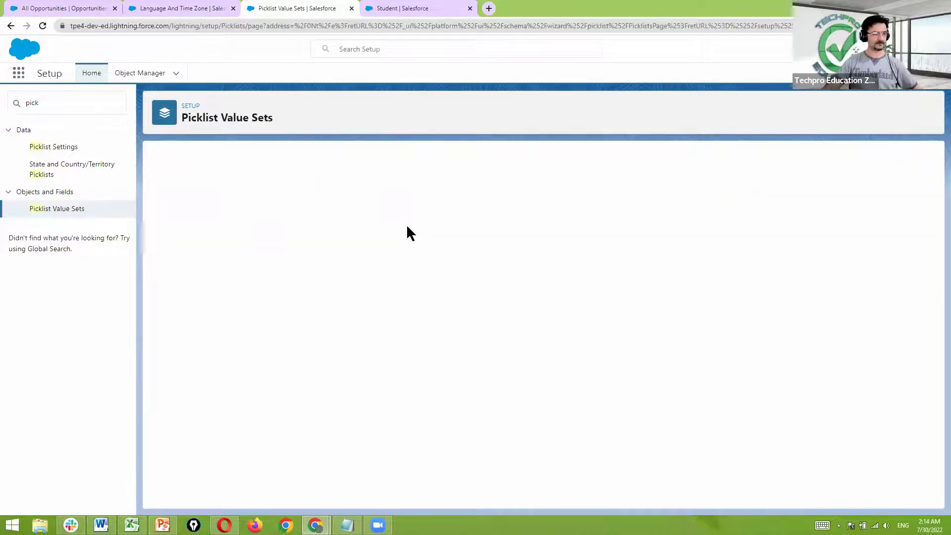
left_click(132, 525)
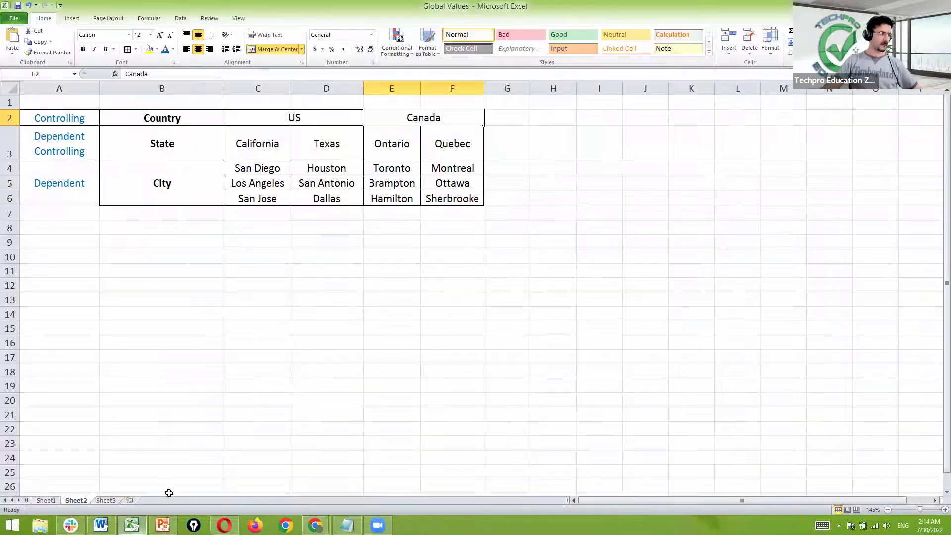
left_click_drag(124, 122, 446, 118)
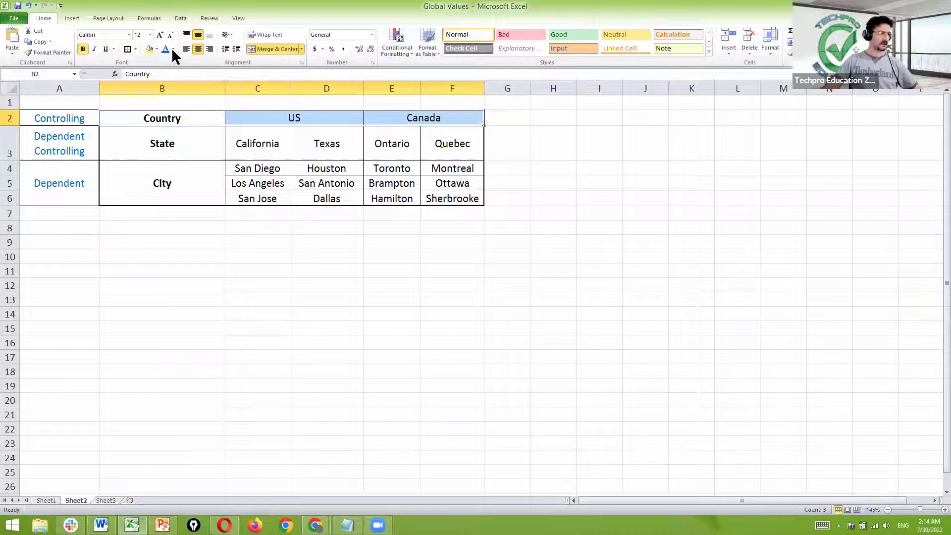
left_click(156, 49)
left_click(199, 88)
left_click(282, 289)
Check the State heading in the Excel sheet and set the new global value set's label and name to GlobalState.
left_click(163, 146)
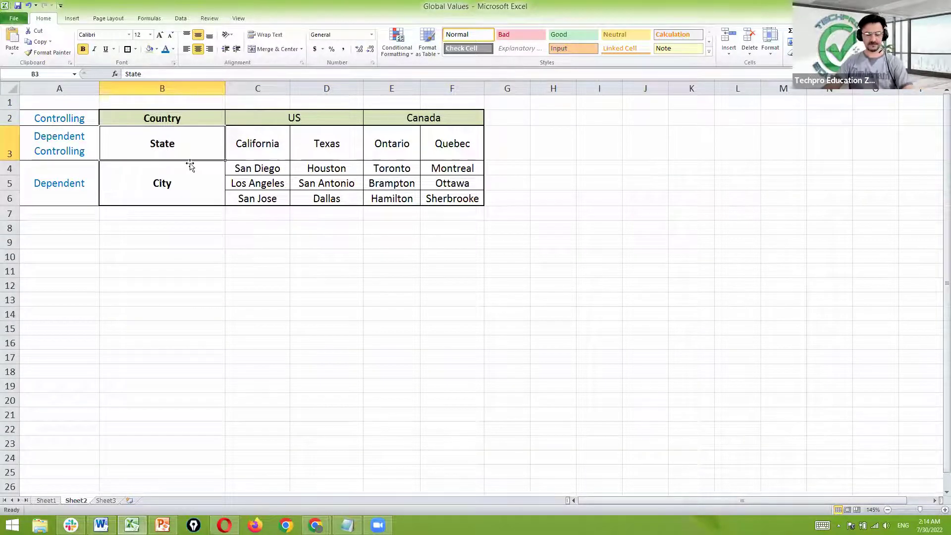
key("alt+Tab")
type("GlobalState")
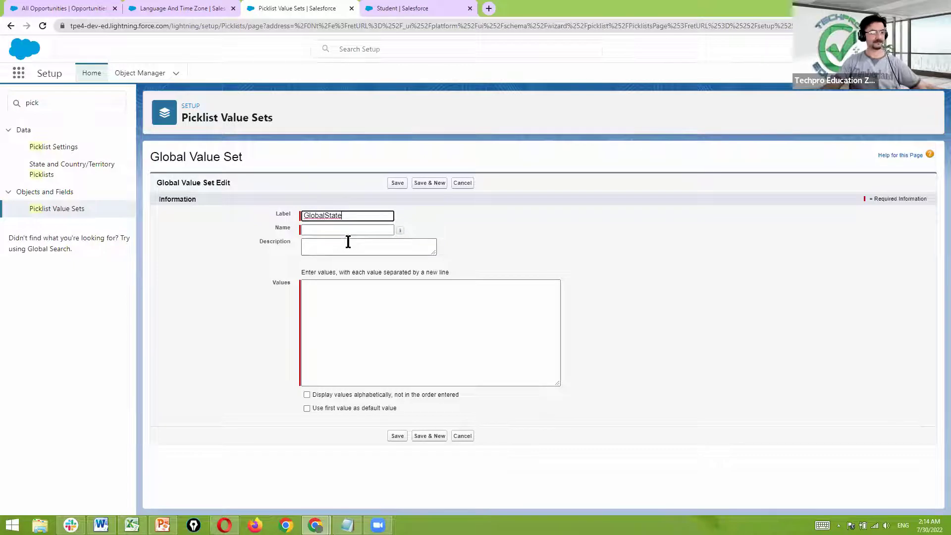
left_click(352, 230)
left_click(363, 298)
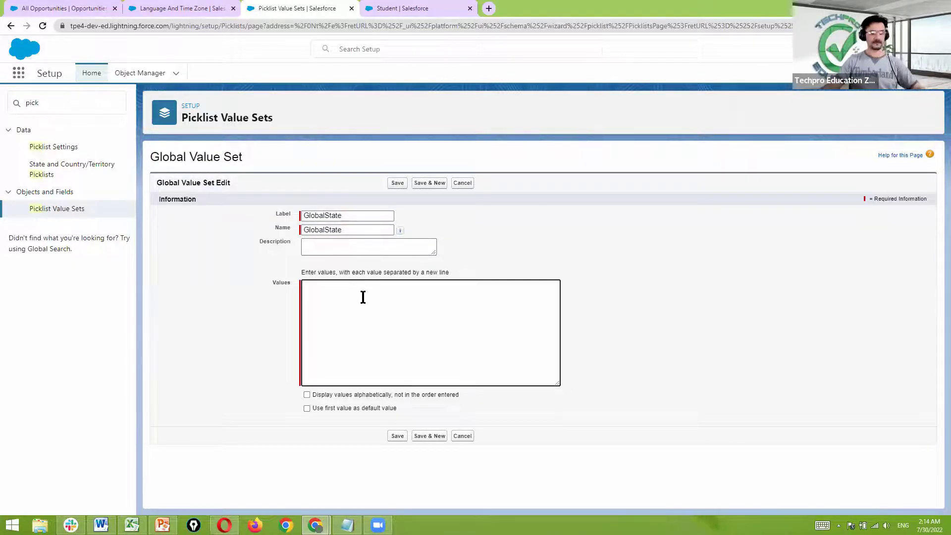
Look up the states in the Excel sheet and enter California and Texas as the first GlobalState values on separate lines.
key("alt+Tab")
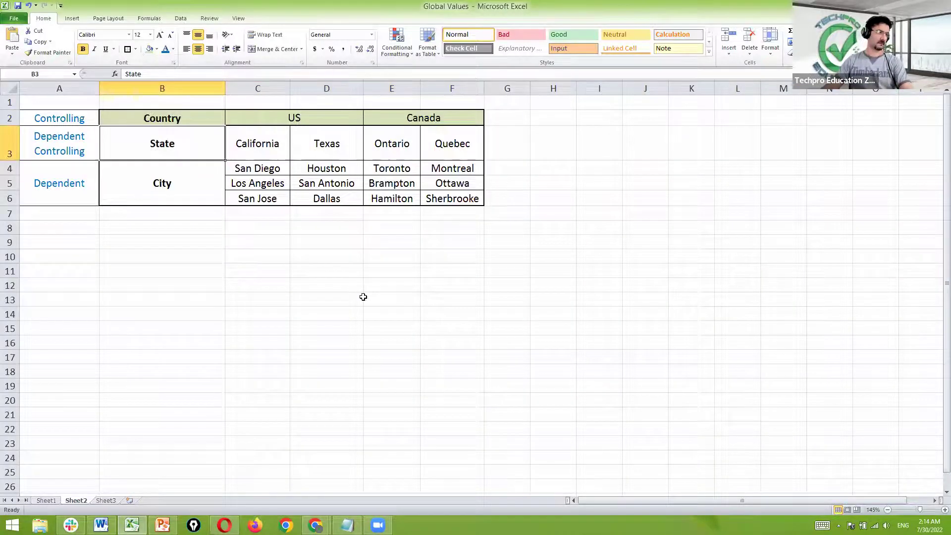
left_click(256, 149)
left_click_drag(255, 149, 462, 139)
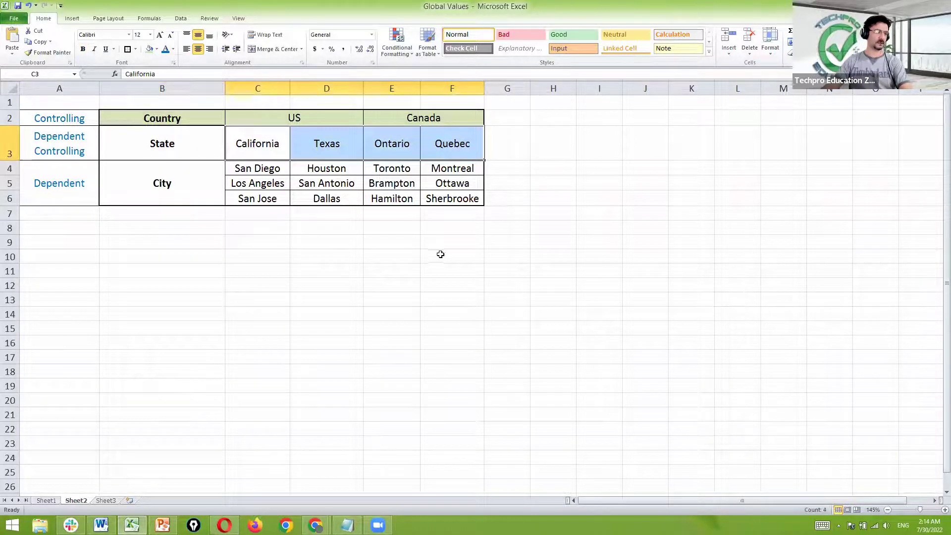
key("alt+Tab")
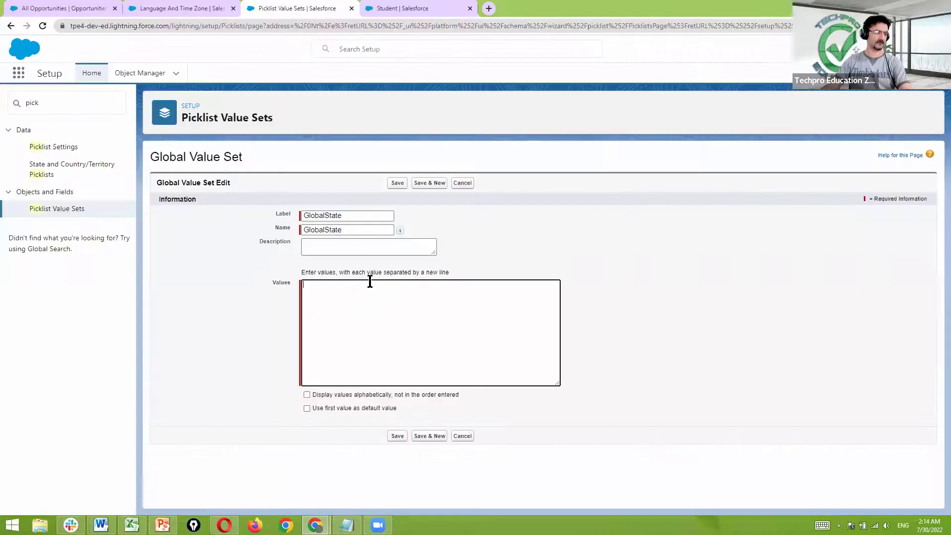
type("Calif")
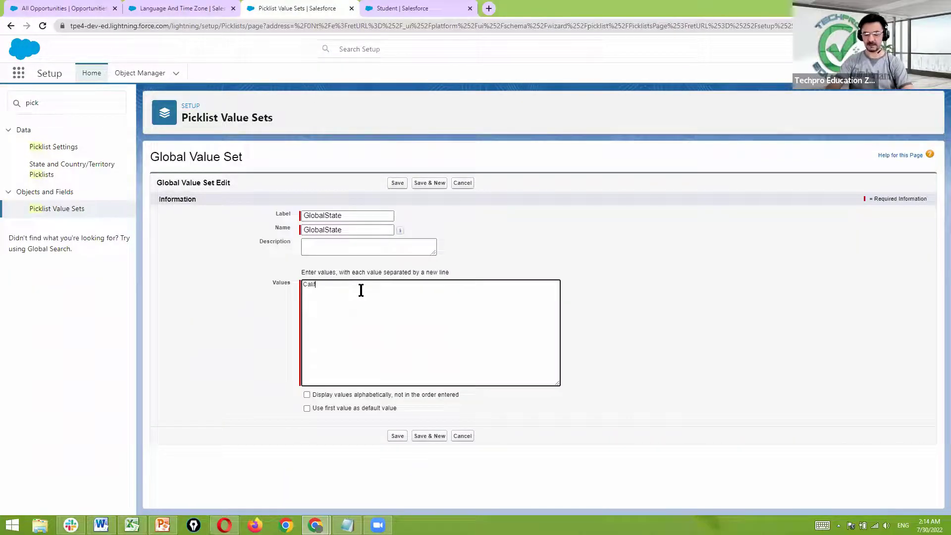
type("ornia")
key("Return")
type("Texas")
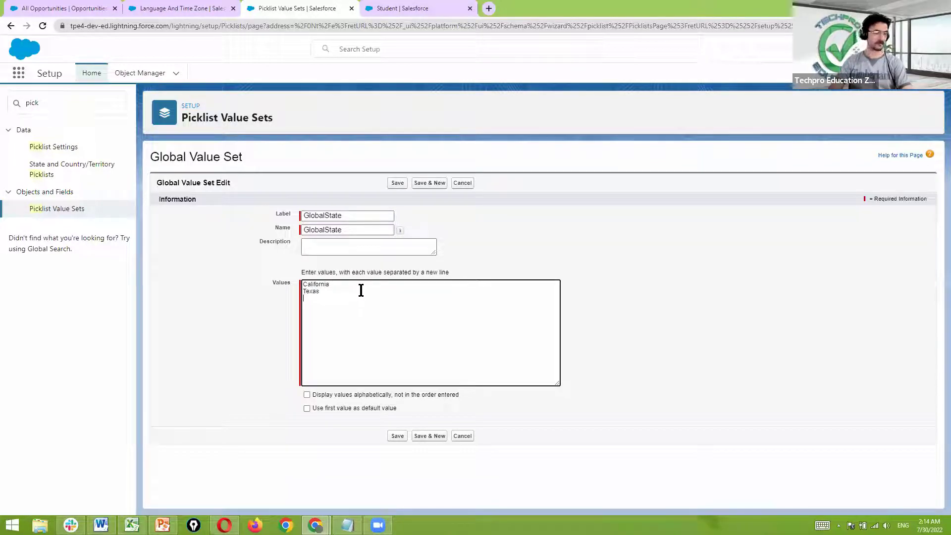
Add Ontario and Quebec from the Excel sheet to the GlobalState values, and save the set while starting another new one.
key("alt+Tab")
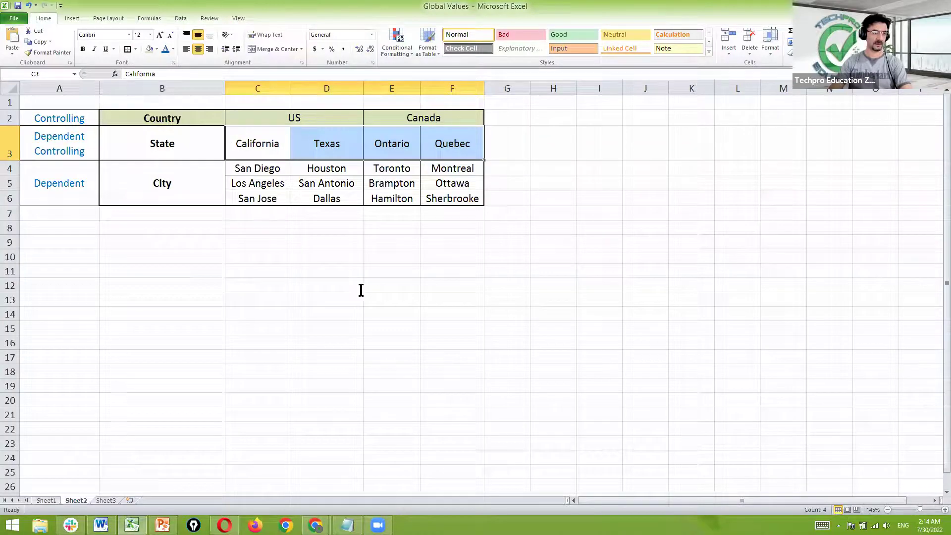
key("alt+Tab")
key("Return")
type("Ontari")
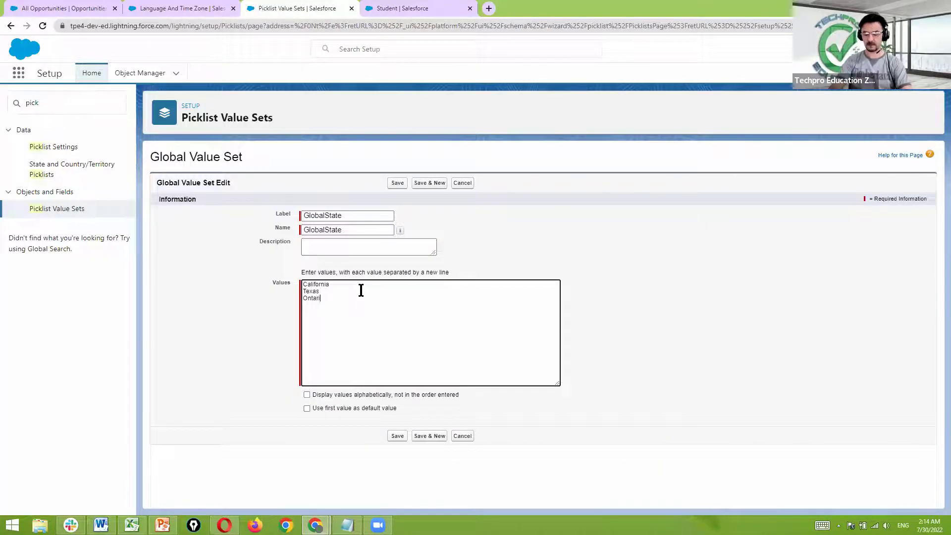
type("o")
key("Return")
type("Quebec")
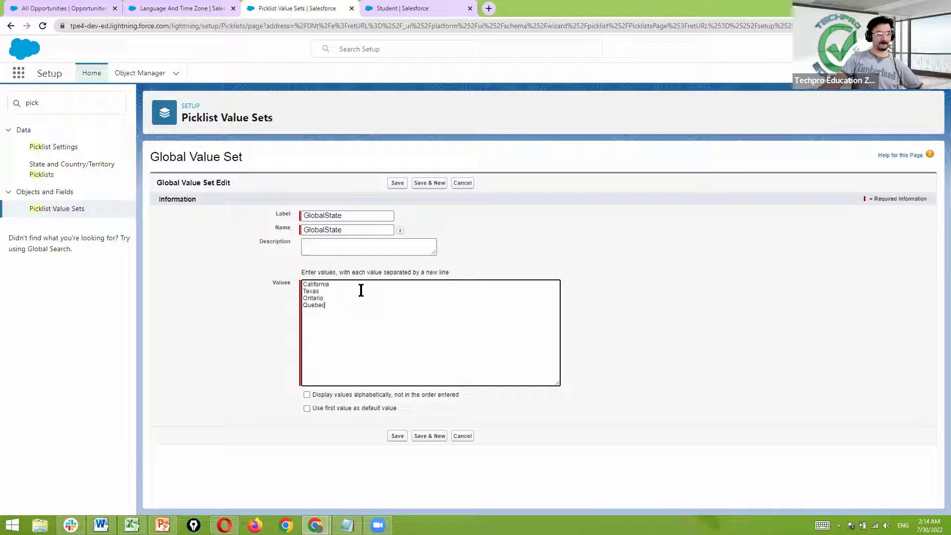
left_click(435, 436)
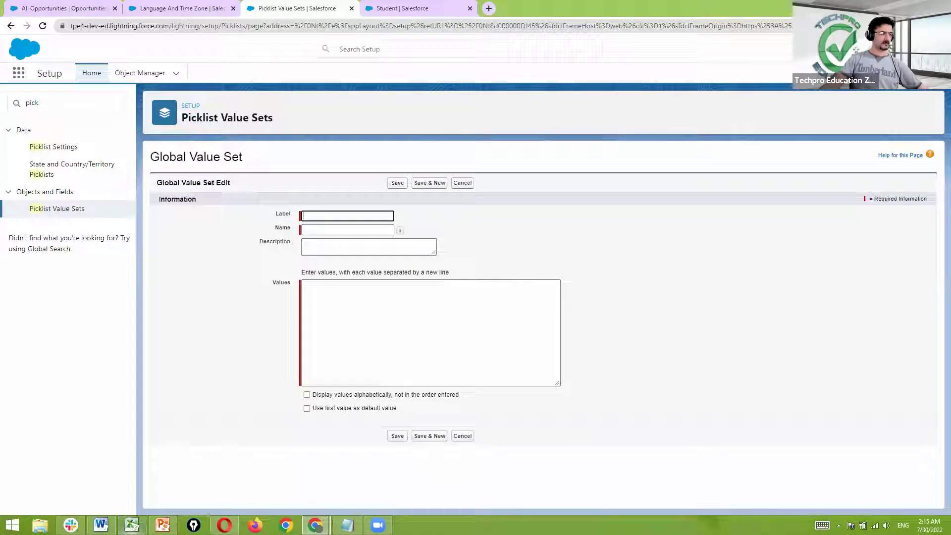
Check the City heading in the Excel sheet and set the new global value set's label and name to GlobalCity.
left_click(132, 525)
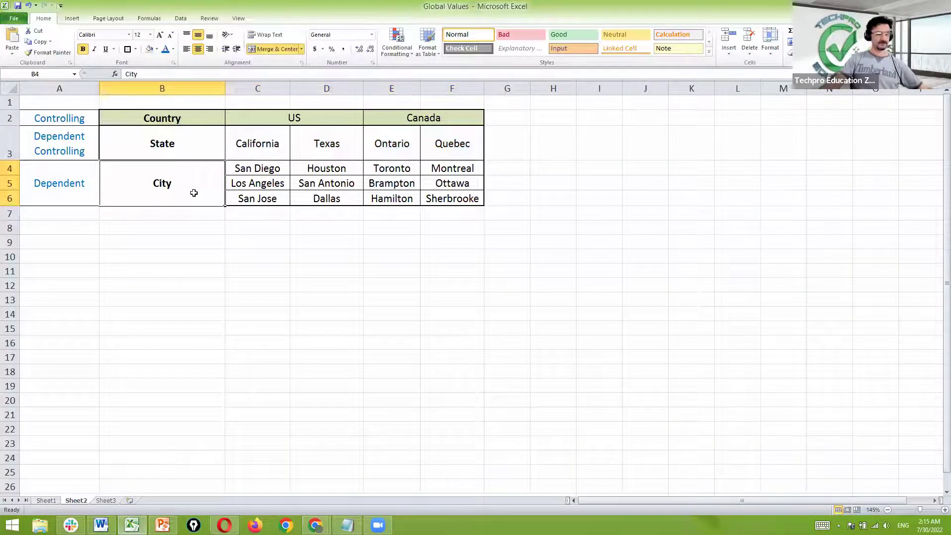
key("alt+Tab")
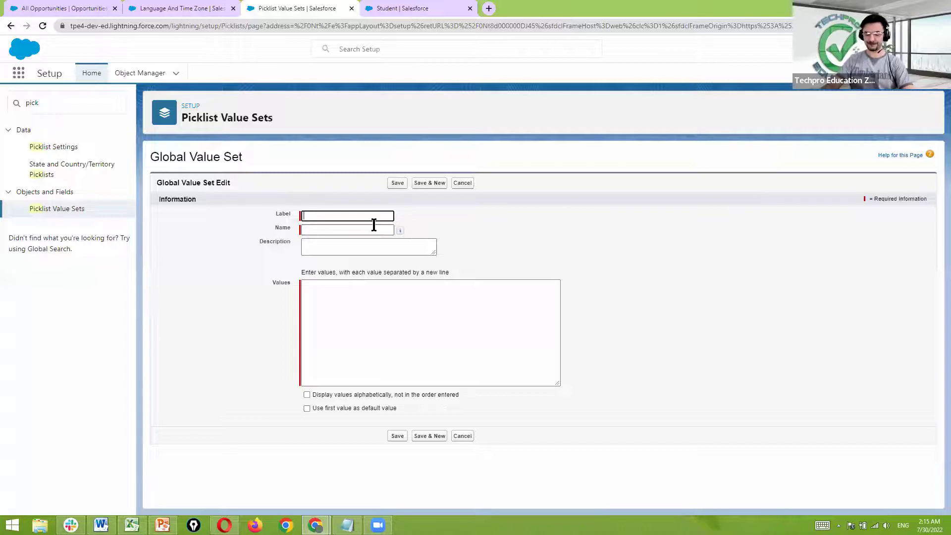
type("GlobalCity")
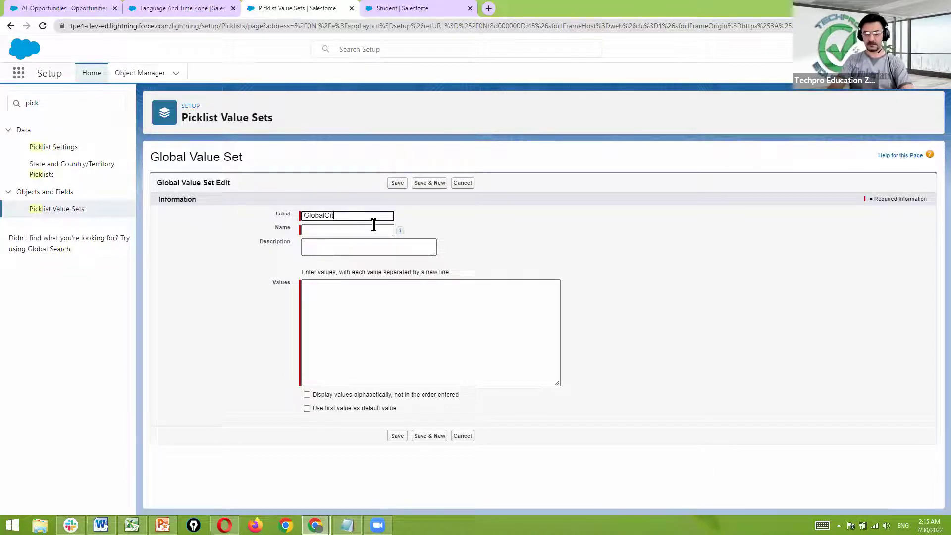
left_click(375, 226)
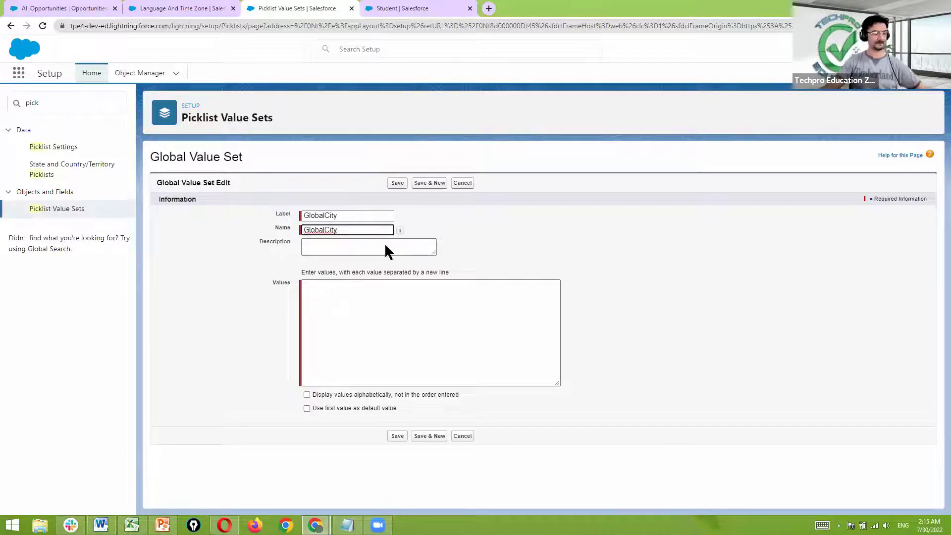
left_click(411, 318)
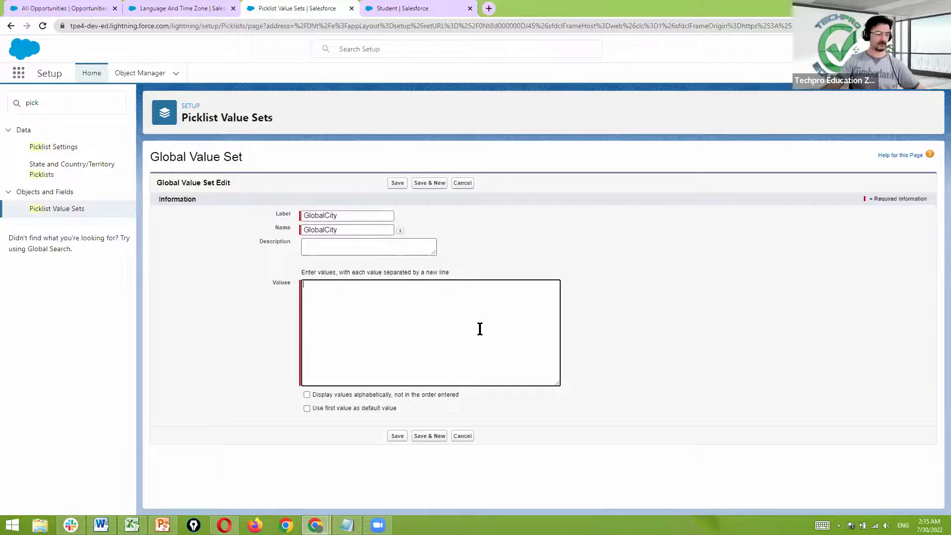
Enter San Diego, Houston, Toronto, Montreal, Los Angeles, San Antonio, Brampton, Ottawa, San Jose, Dallas, Hamilton and Sherbrooke as GlobalCity values on separate lines, and save.
left_click(347, 525)
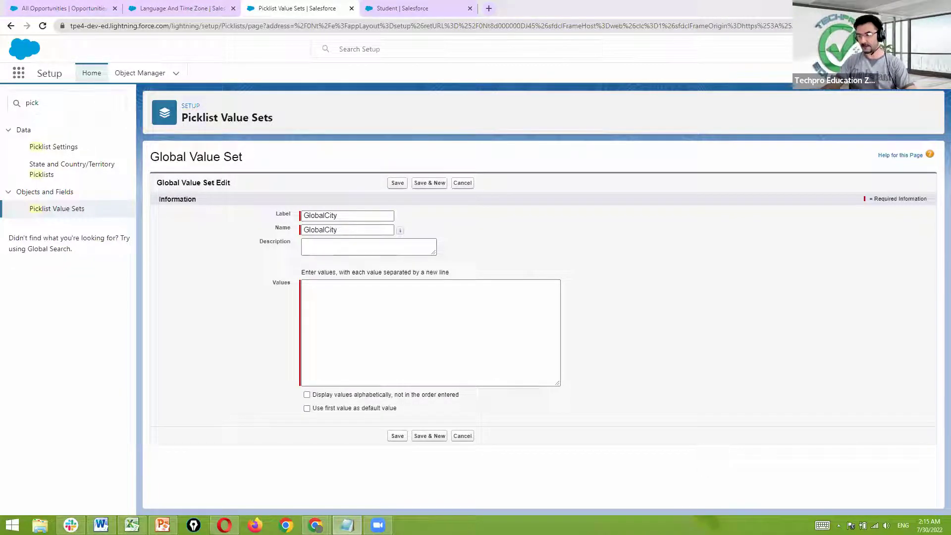
key("alt+Tab")
key("alt+Tab")
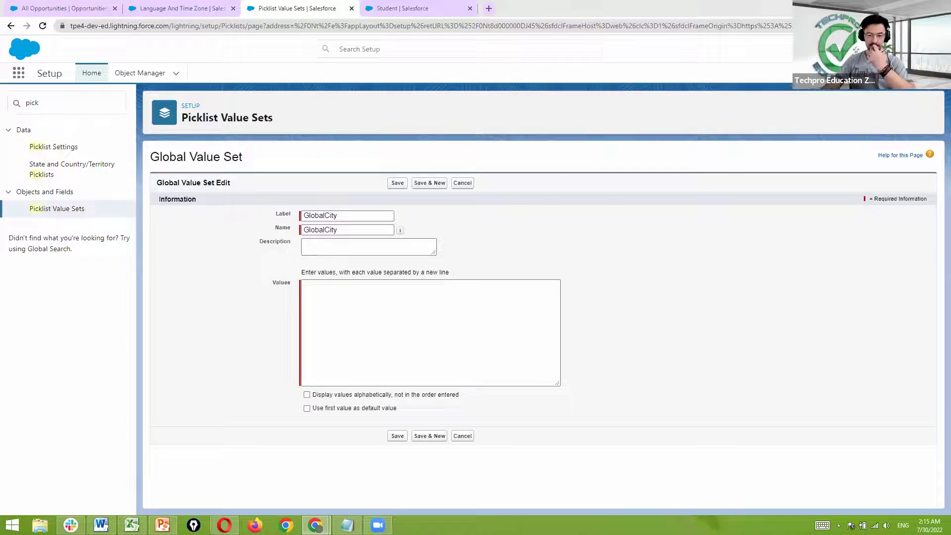
left_click(357, 287)
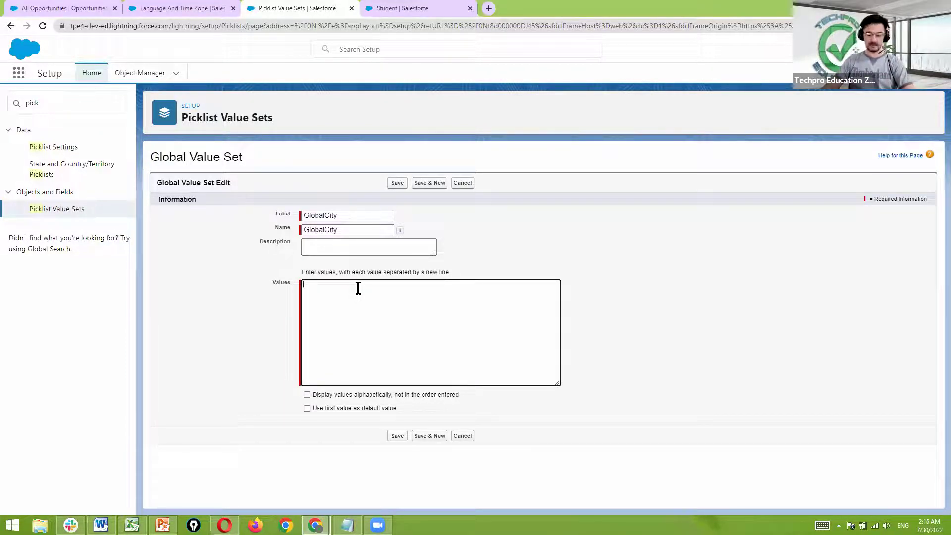
type("San Diego Houston Toronto Montreal Los Angeles San Antonio Brampton Ottawa San Jose Dallas Hamilton Sherbrooke")
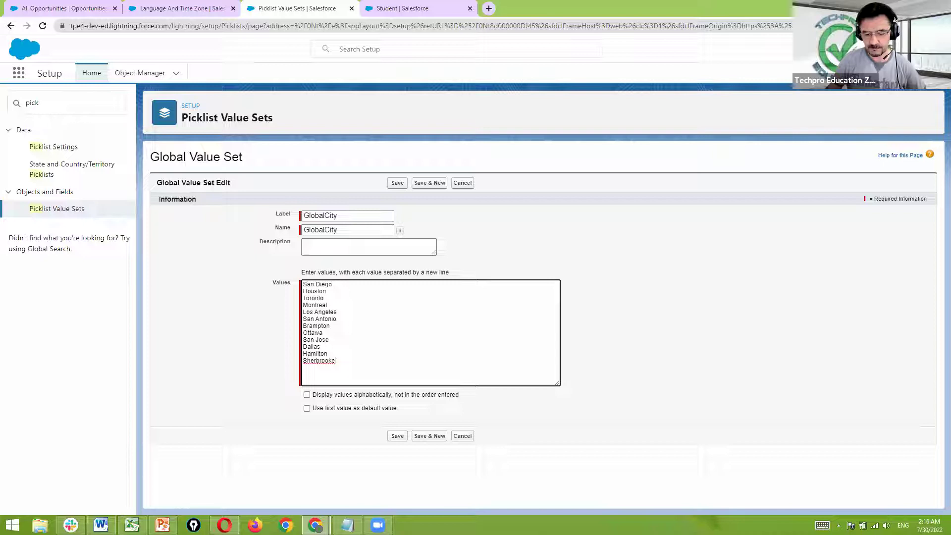
key("alt+Tab")
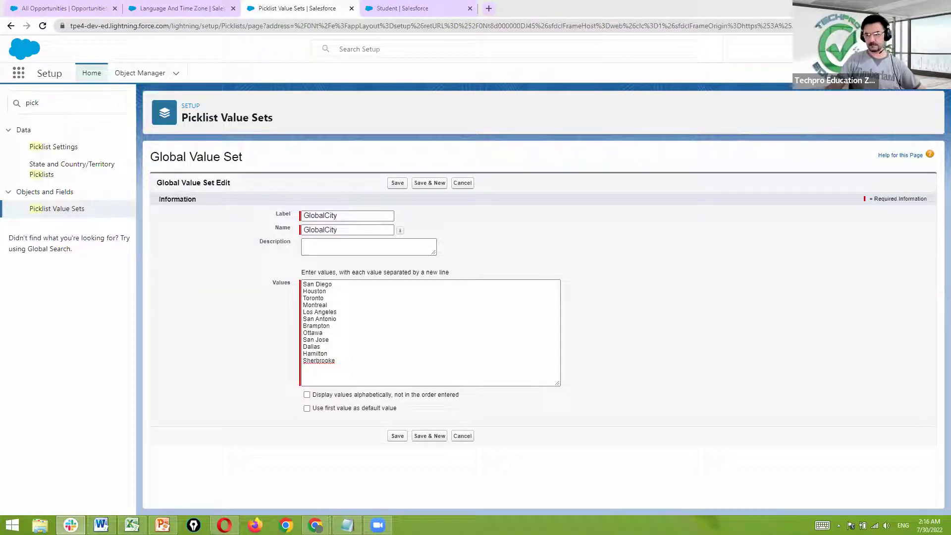
left_click(396, 437)
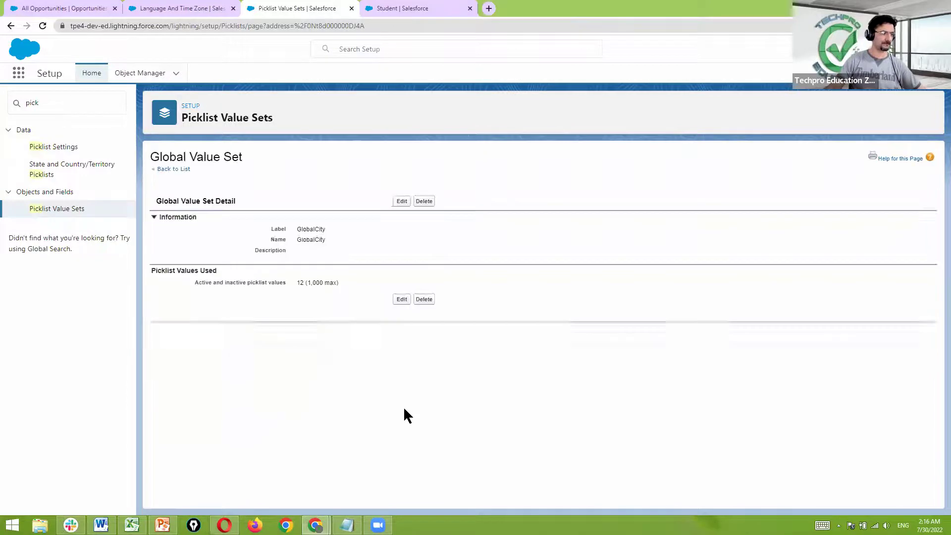
Review the saved GlobalCity values, and return to the value set list to check the GlobalCity, GlobalCountry and GlobalState entries.
scroll(433, 380, "down", 1)
scroll(433, 380, "down", 2)
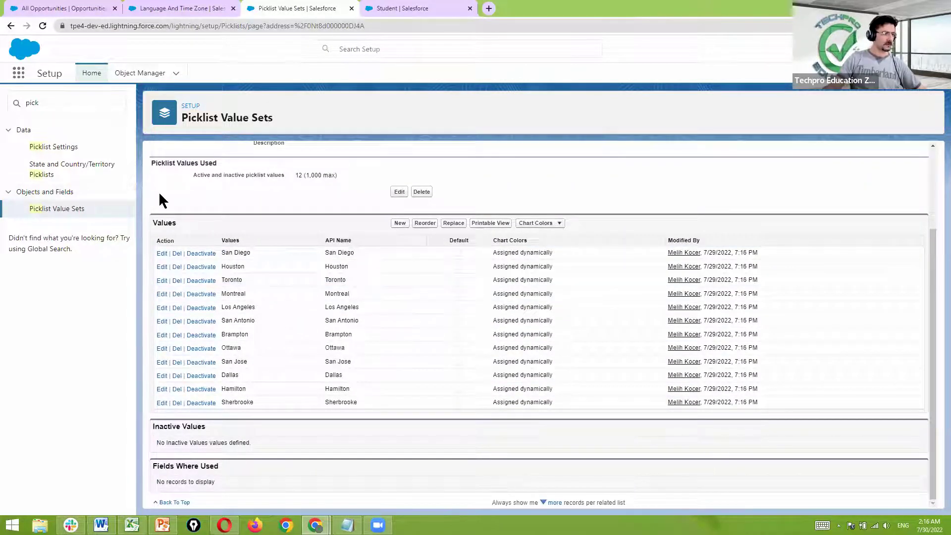
scroll(166, 263, "up", 3)
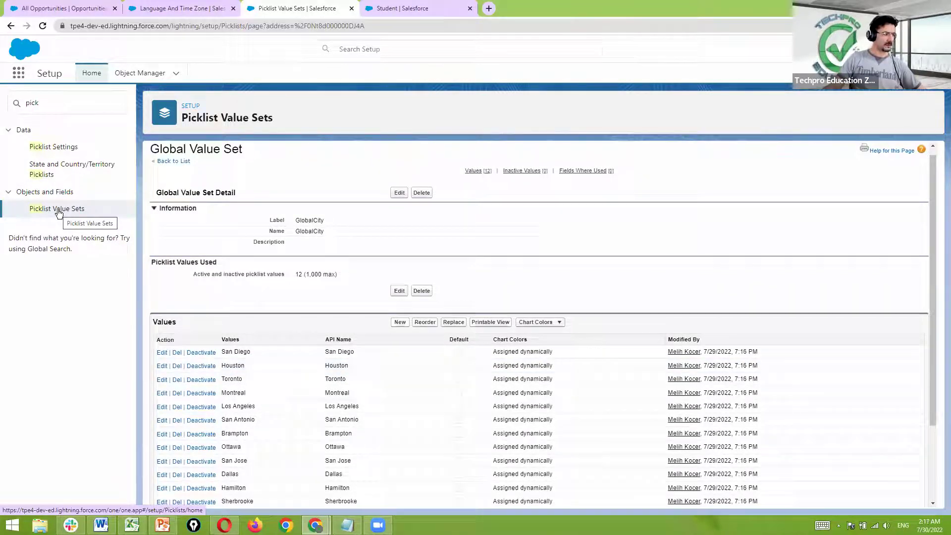
left_click(58, 212)
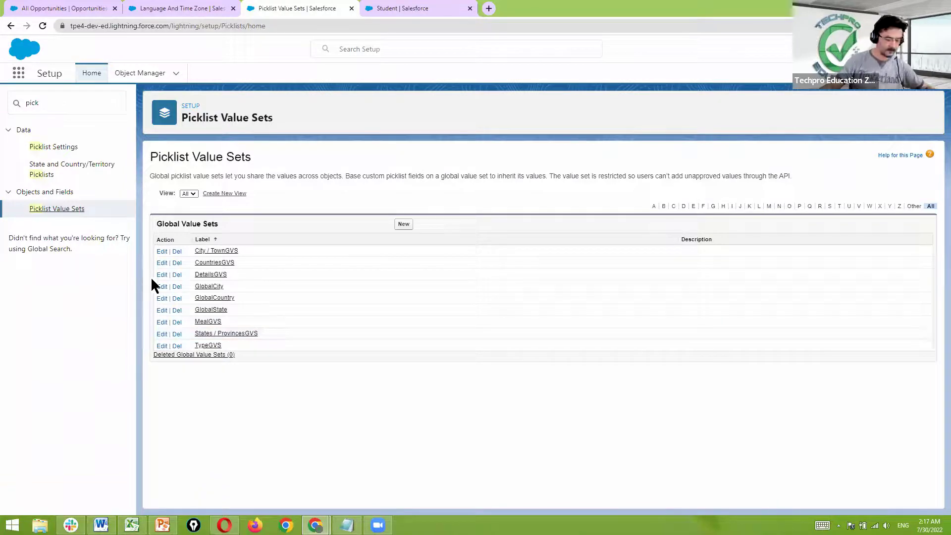
mouse_move(155, 281)
left_mouse_down()
mouse_move(268, 315)
mouse_move(463, 323)
left_mouse_up()
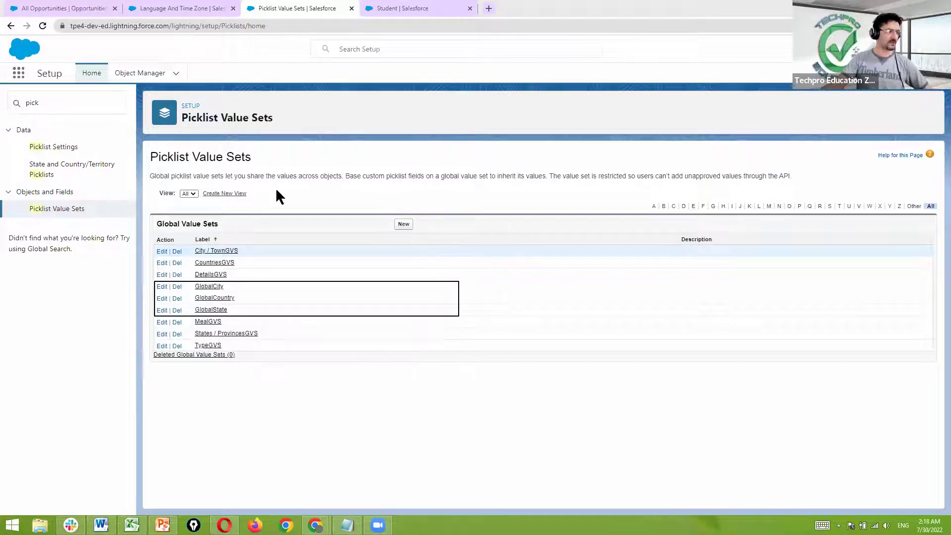
Search the Object Manager for student, and open the Student object's fields and relationships.
left_click(142, 77)
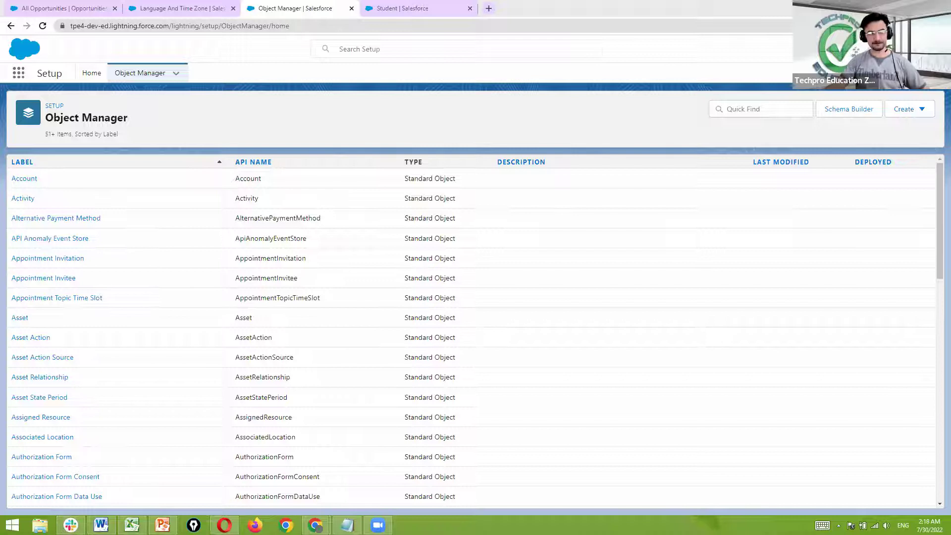
left_click(767, 109)
type("s")
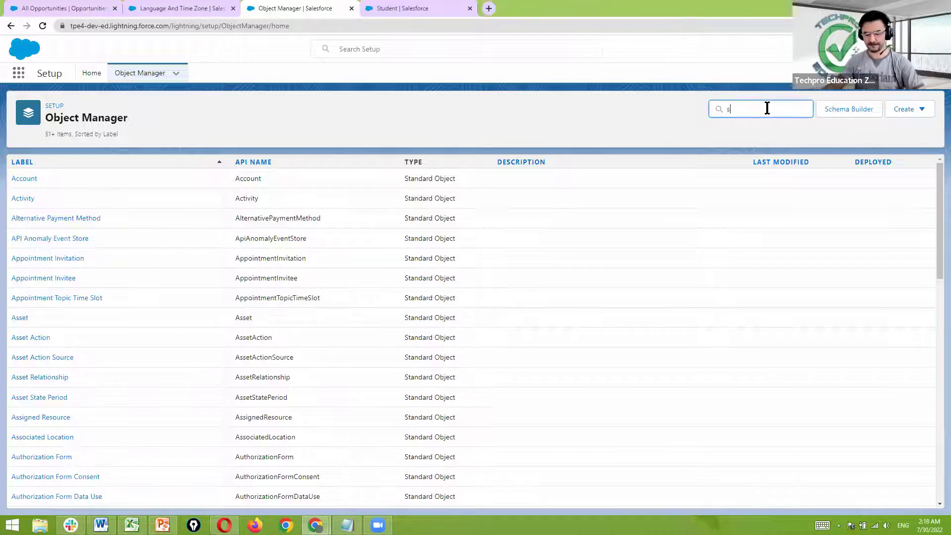
type("tudent")
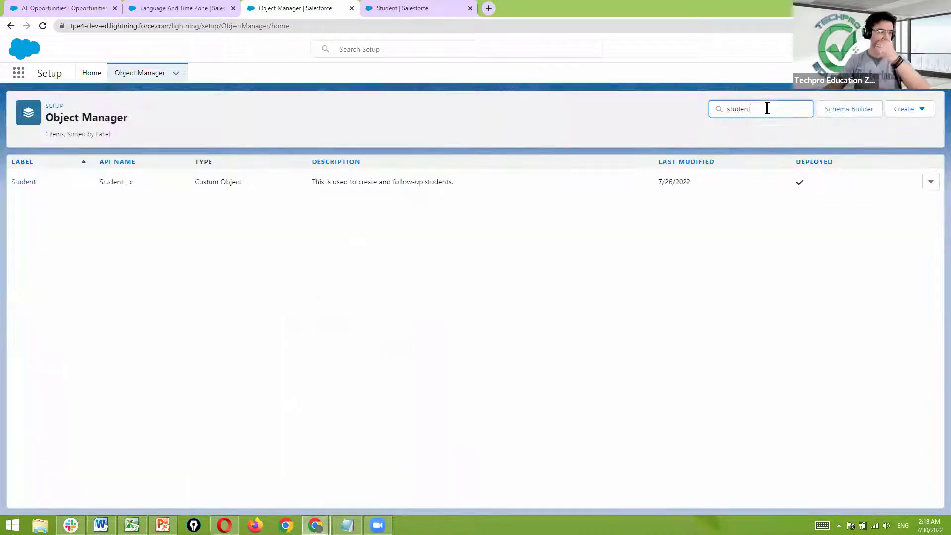
left_click(18, 183)
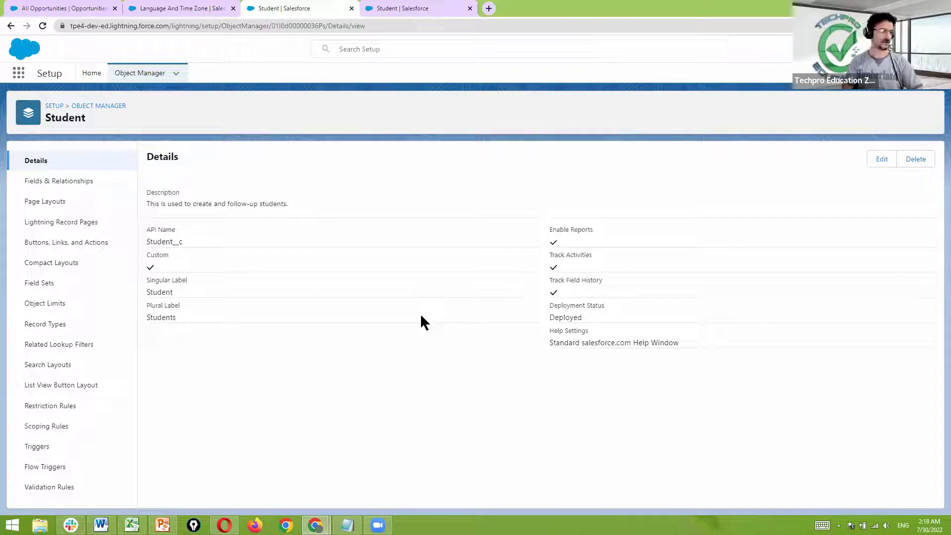
left_click(82, 184)
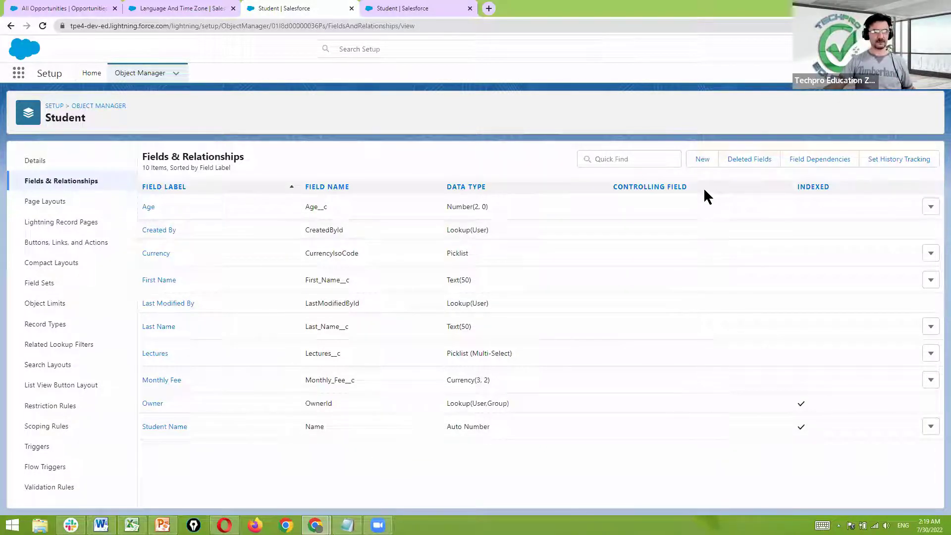
Create a new Picklist field on the Student object, label it Country, and base its values on the GlobalCountry global value set.
left_click(704, 159)
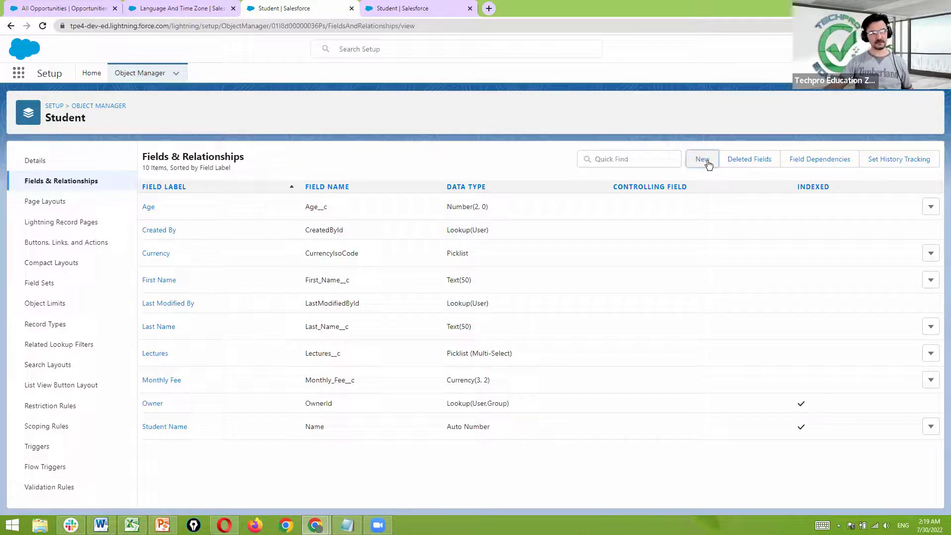
scroll(275, 331, "down", 5)
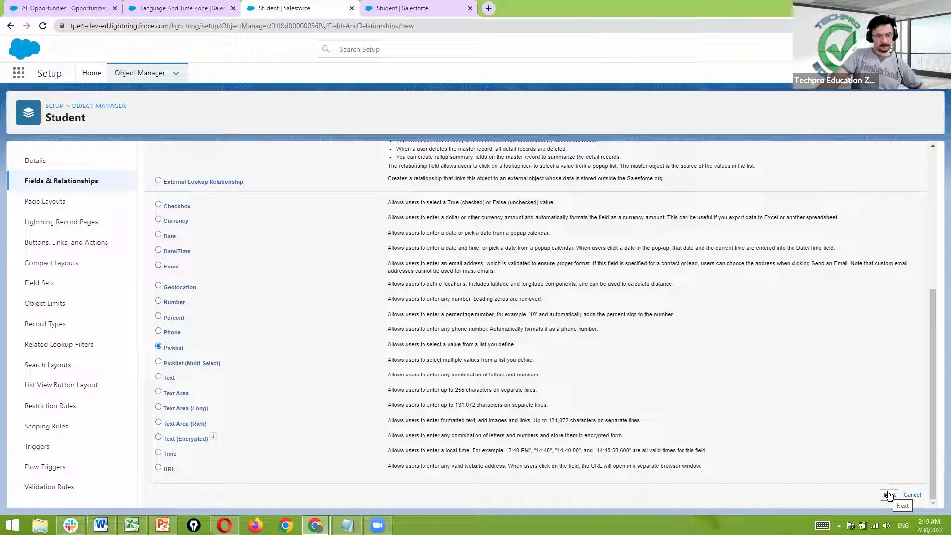
left_click(889, 494)
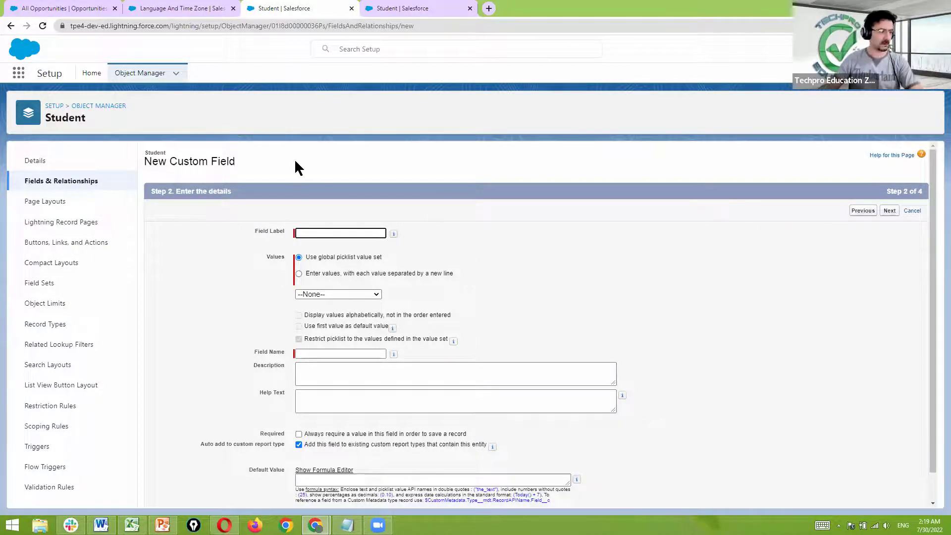
type("Country")
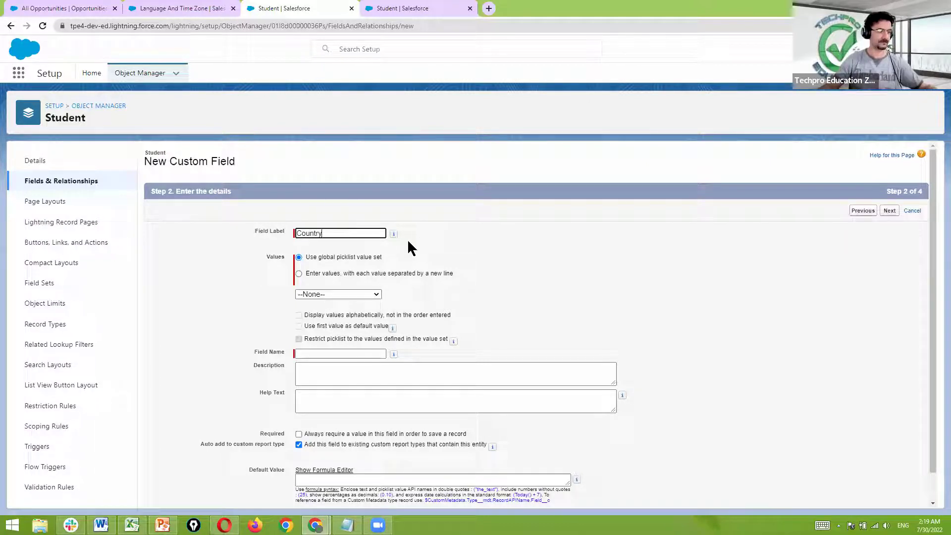
left_click(429, 257)
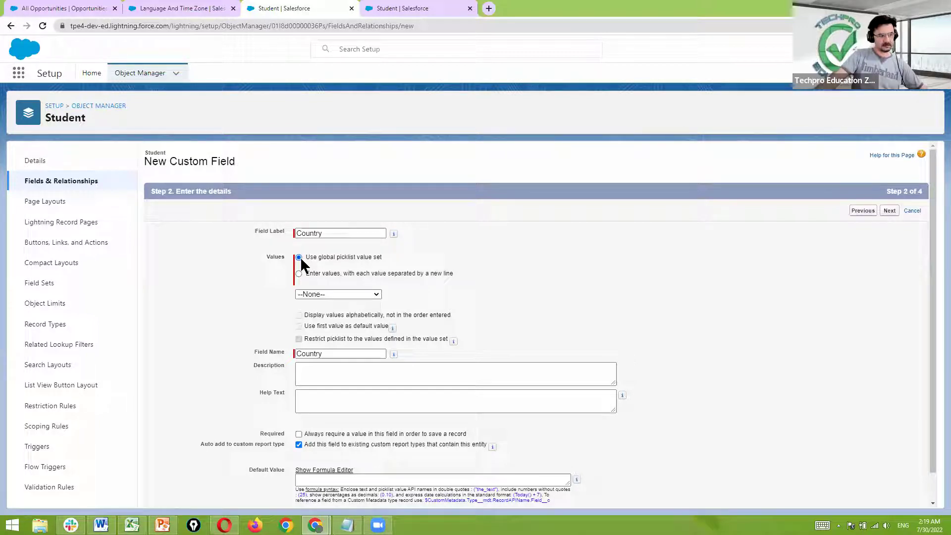
left_click(376, 296)
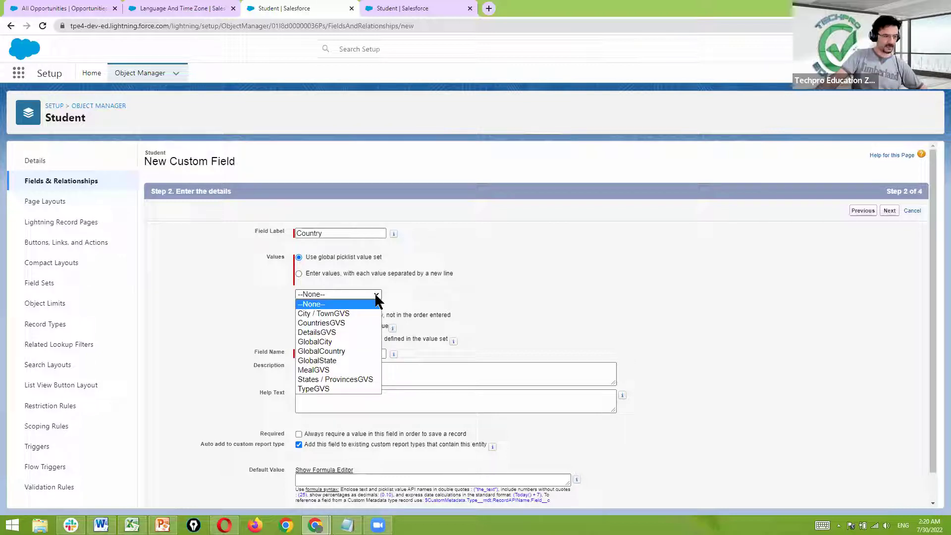
left_click(321, 351)
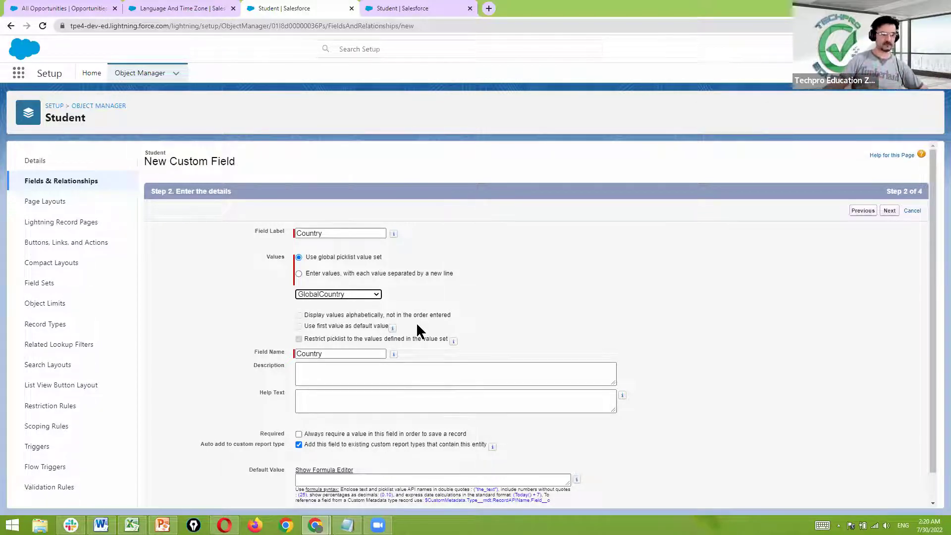
Accept the default field-level security and Student Layout for the Country field, save it, and start another custom field.
left_click(628, 287)
scroll(650, 284, "down", 1)
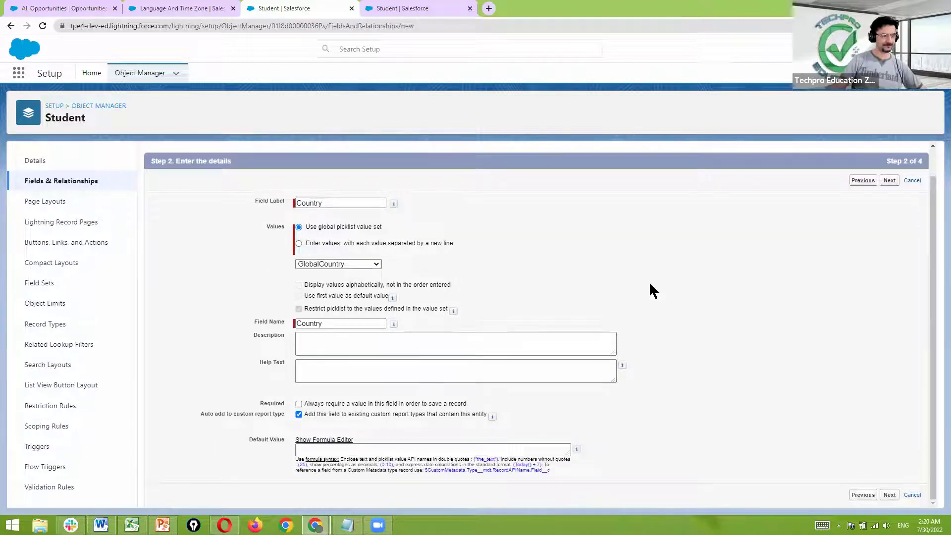
left_click(890, 496)
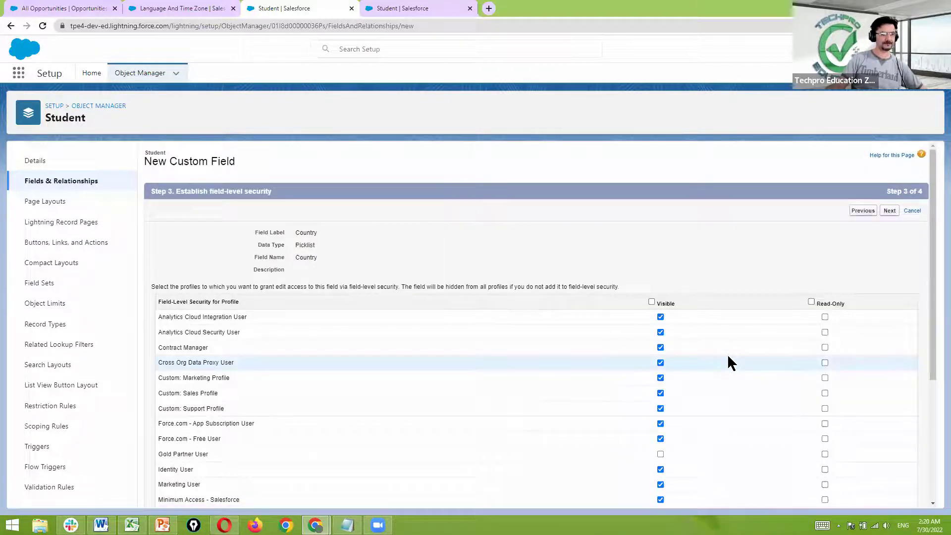
scroll(728, 357, "down", 4)
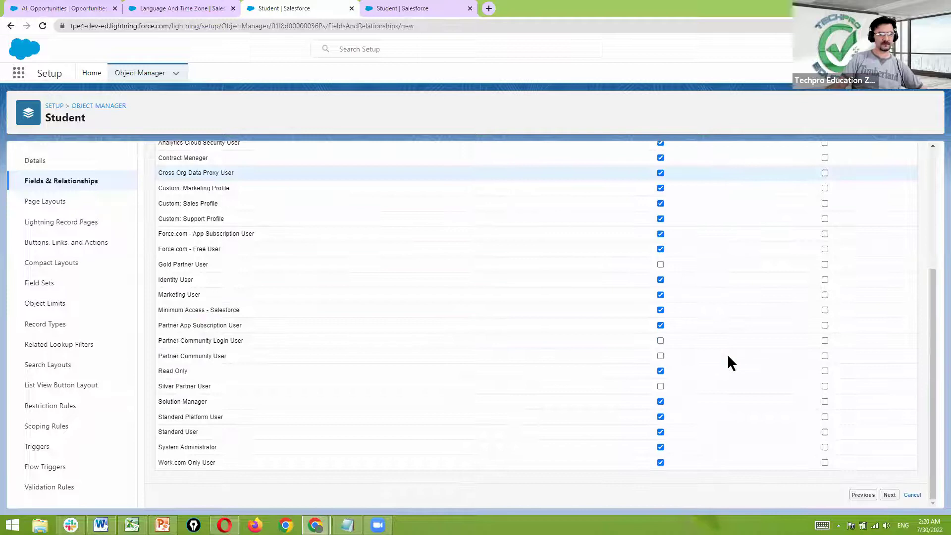
left_click(890, 495)
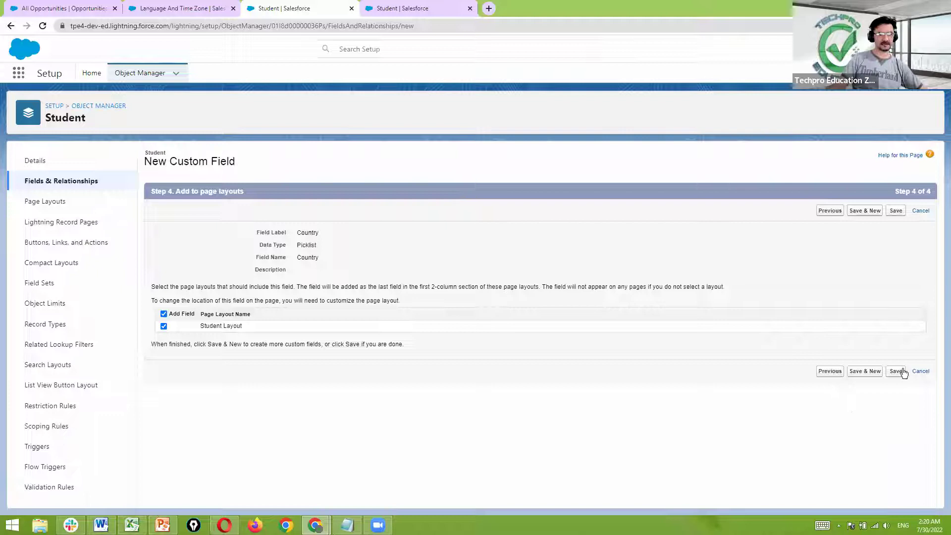
left_click(865, 373)
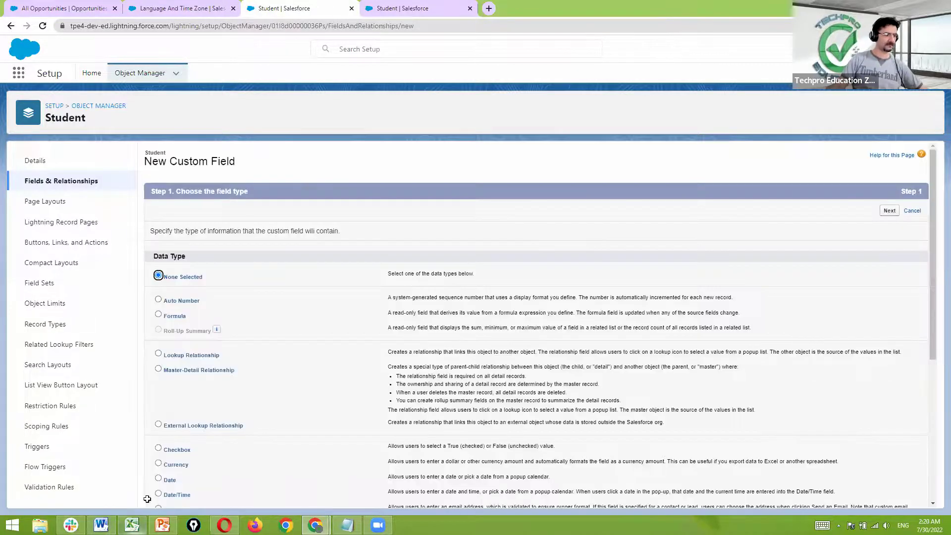
In the Excel table, fill the State and City rows with light green and the Country row with light blue.
left_click(132, 526)
left_click_drag(124, 146, 444, 190)
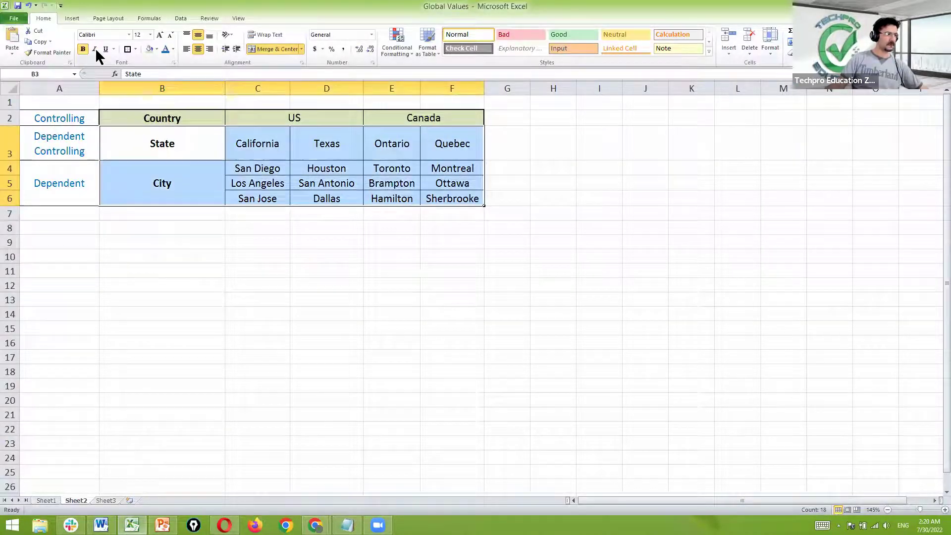
left_click(148, 48)
left_click(193, 285)
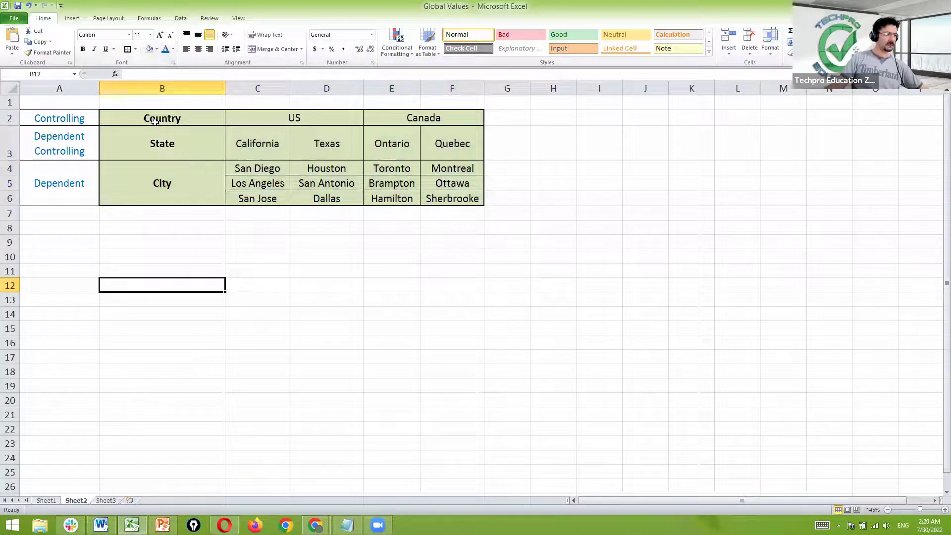
left_click_drag(142, 119, 407, 113)
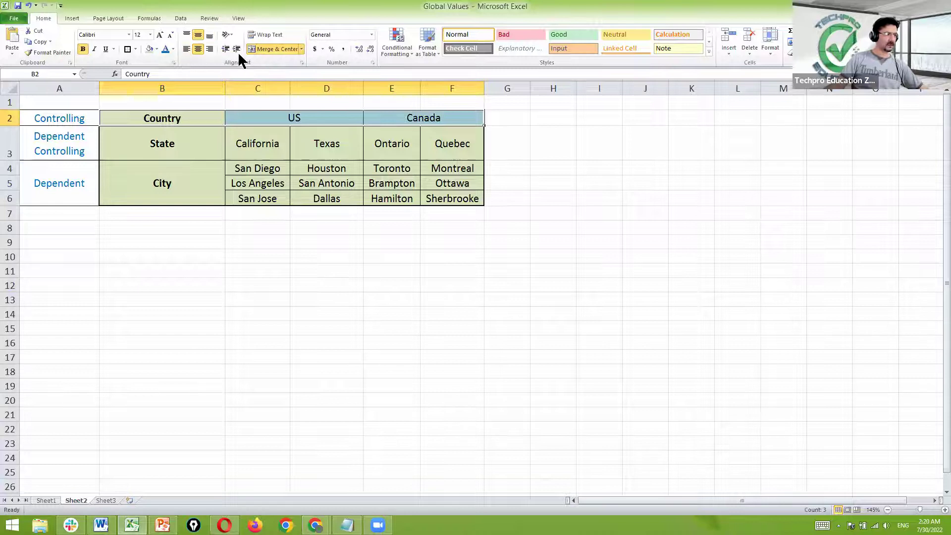
left_click(157, 50)
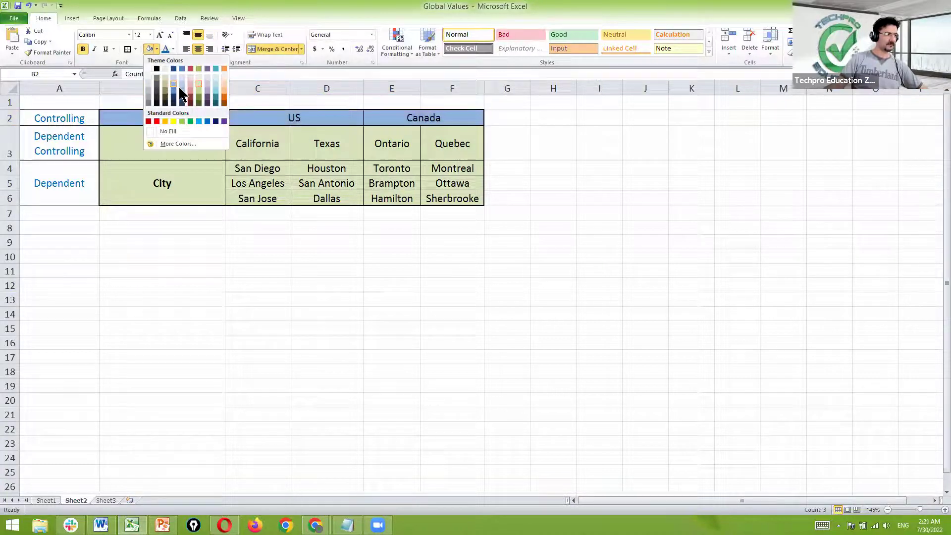
left_click(216, 85)
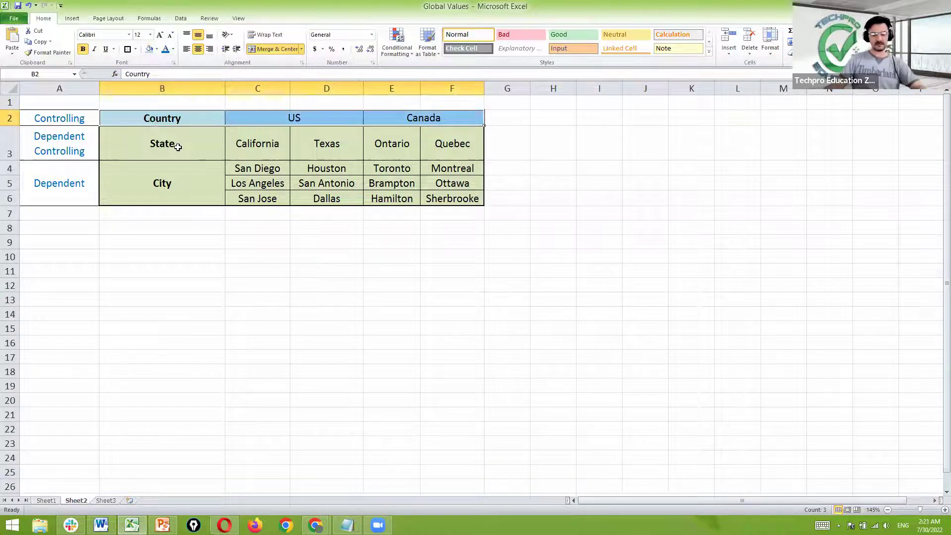
left_click(180, 145)
Switch back to Salesforce and continue the second new custom field with Picklist as its data type.
key("alt+Tab")
scroll(190, 350, "down", 4)
left_click(158, 394)
scroll(880, 454, "down", 1)
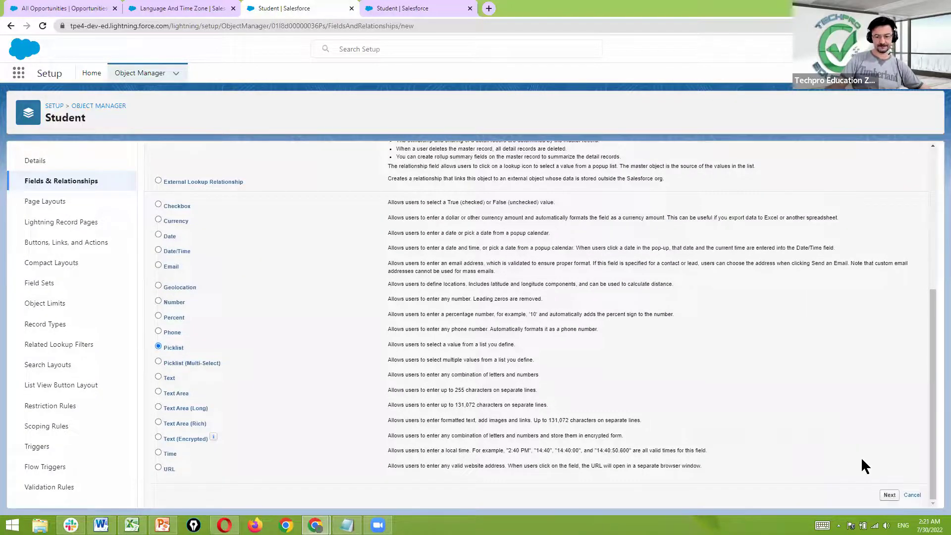
key("Return")
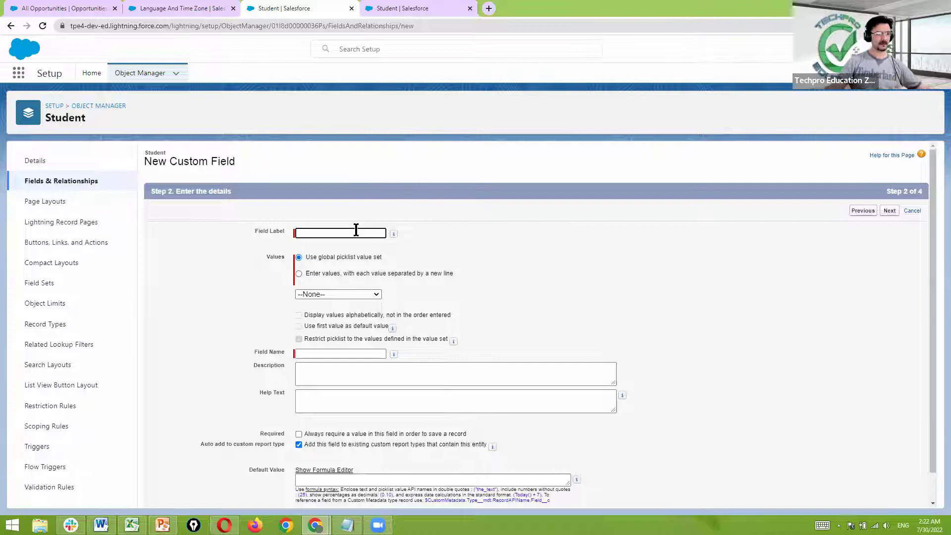
Check the State heading in the Excel sheet, label the new field State, and base its values on the GlobalState value set.
left_click(356, 230)
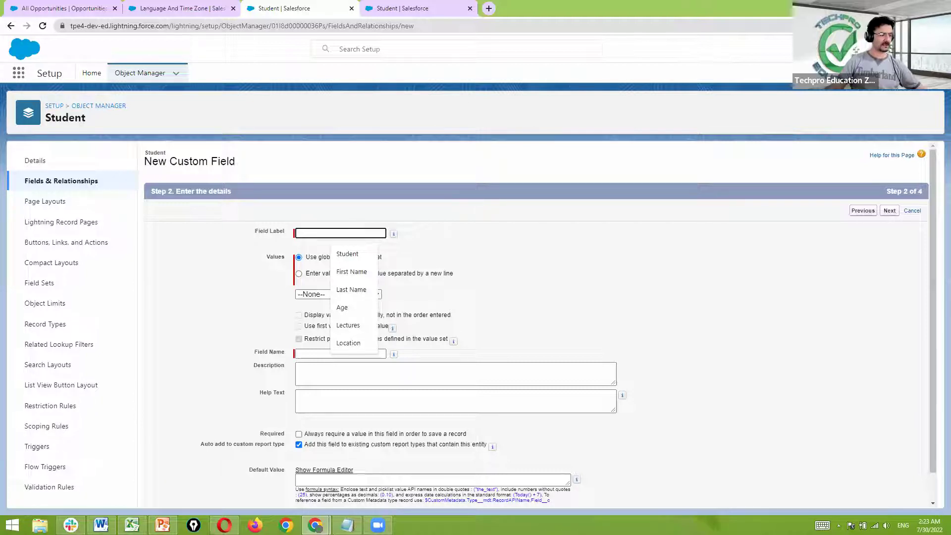
left_click(132, 525)
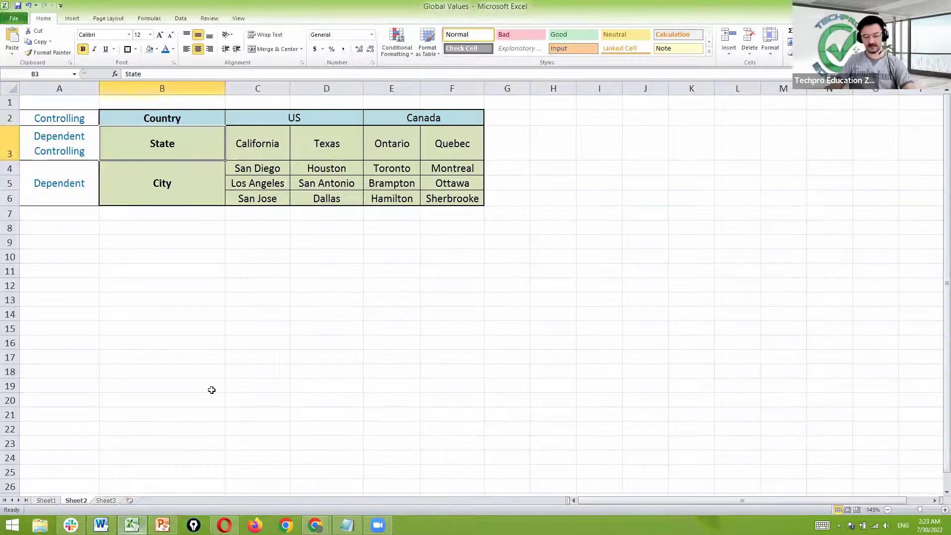
key("alt+Tab")
type("ate")
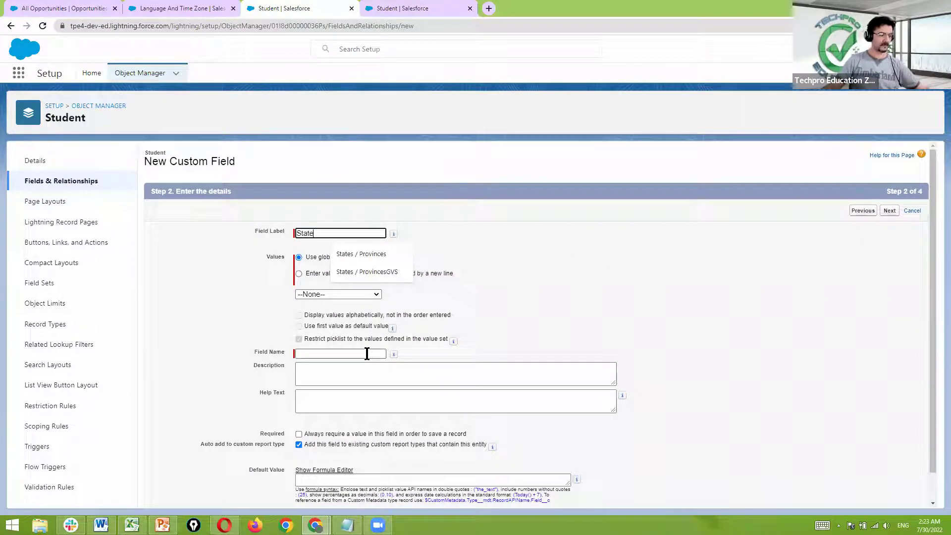
left_click(358, 333)
left_click(368, 294)
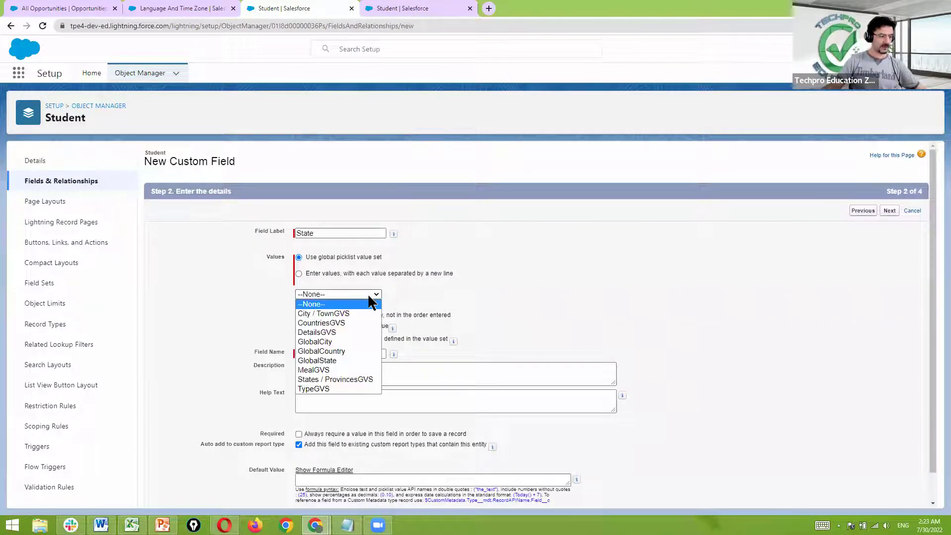
left_click(349, 361)
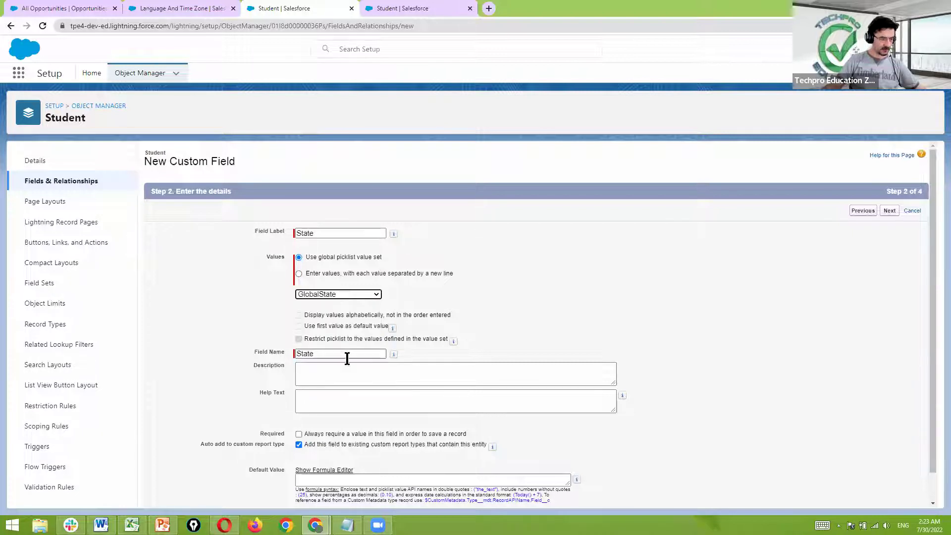
Accept the default field-level security and Student Layout for the State field, save it, and start another custom field.
scroll(664, 304, "down", 1)
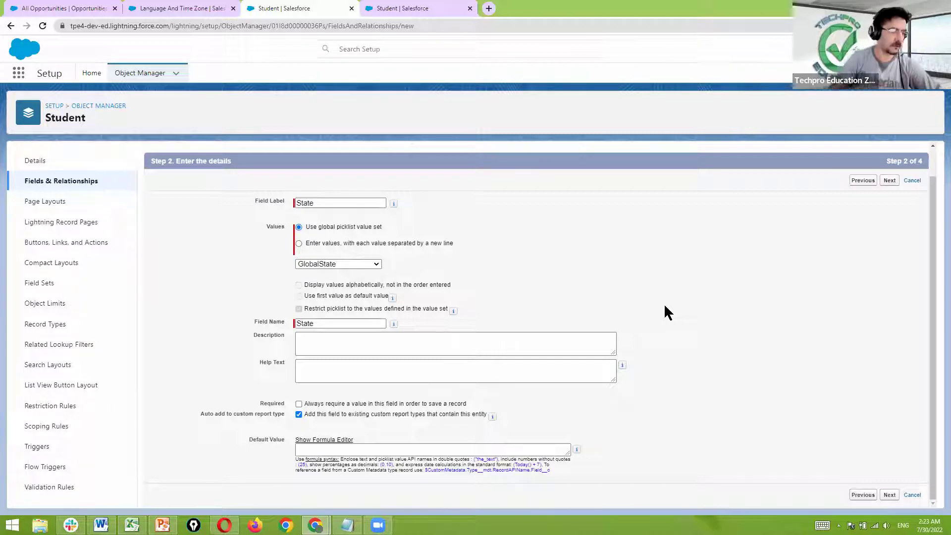
left_click(890, 495)
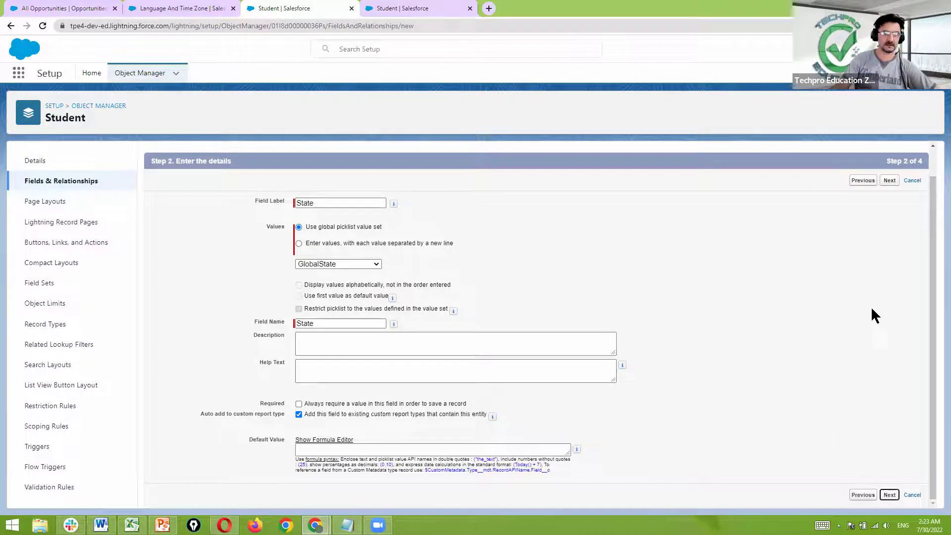
left_click(890, 211)
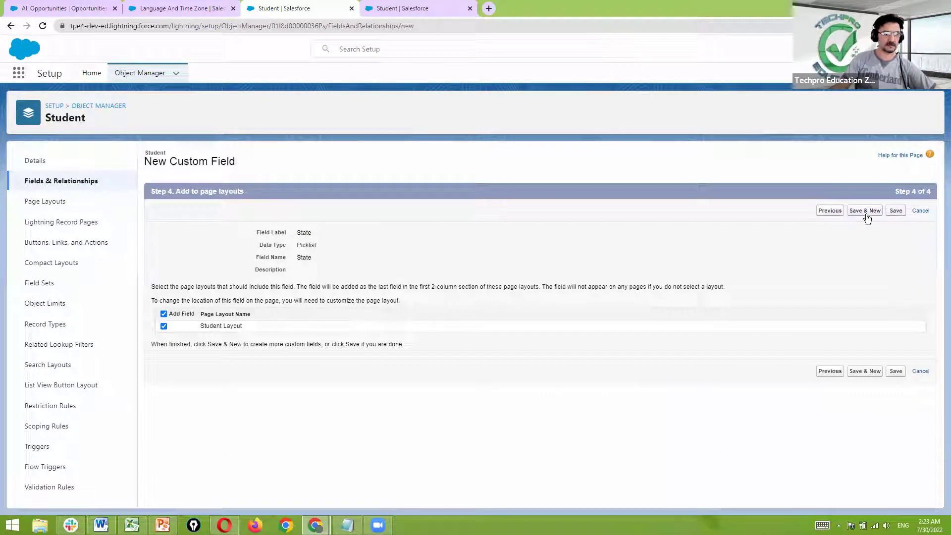
left_click(866, 212)
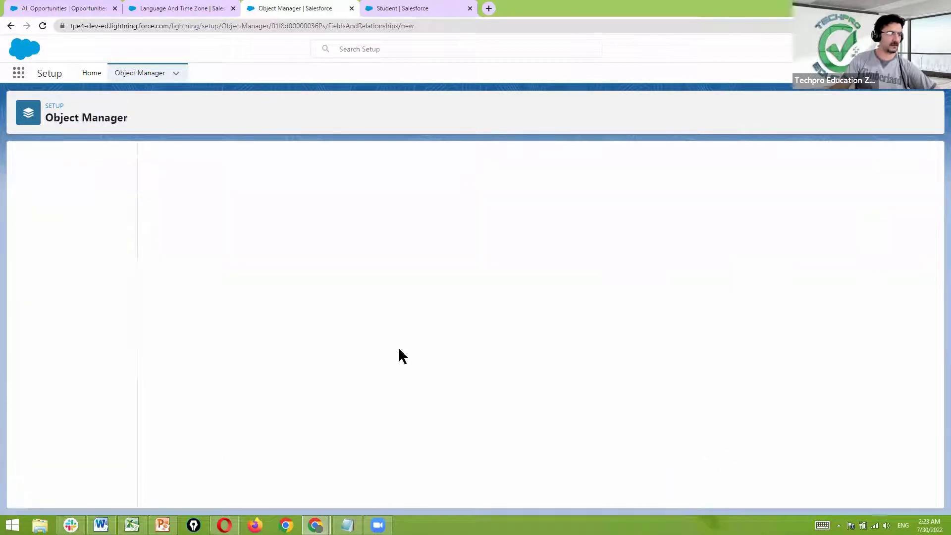
Switch to Excel and fill the State row of the table, from the heading to Quebec, with light blue.
key("alt+Tab")
left_click_drag(177, 141, 449, 144)
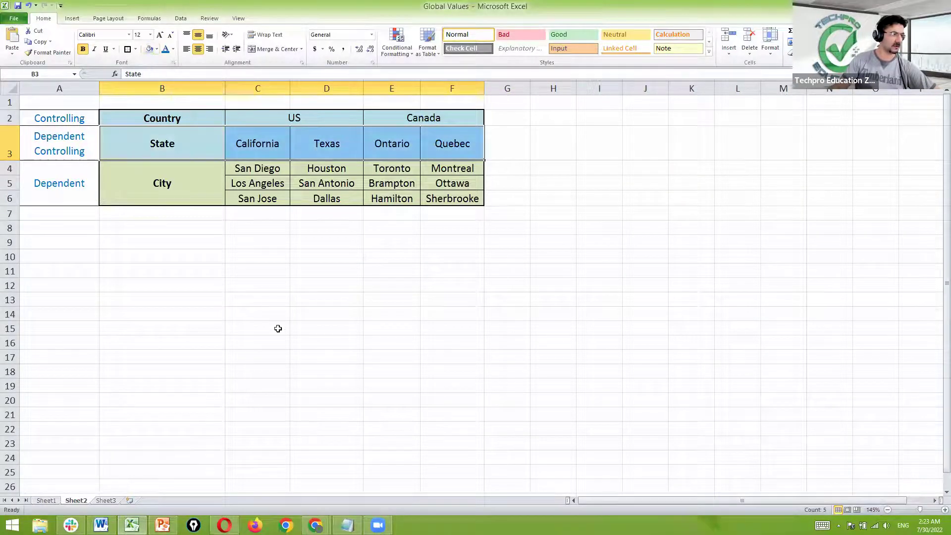
left_click(171, 183)
Return to Salesforce and choose Picklist as the data type of the third new Student field.
key("alt+Tab")
scroll(238, 308, "down", 3)
scroll(238, 306, "down", 3)
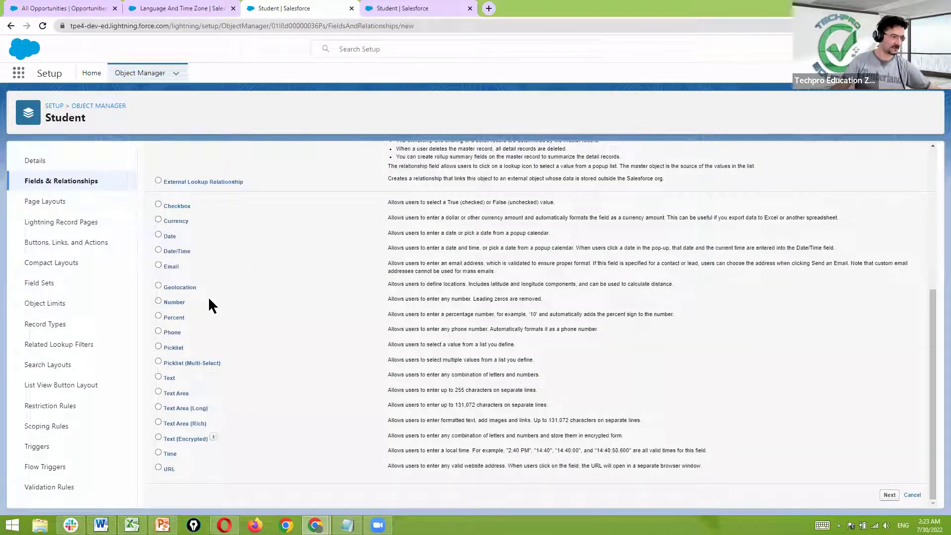
left_click(159, 347)
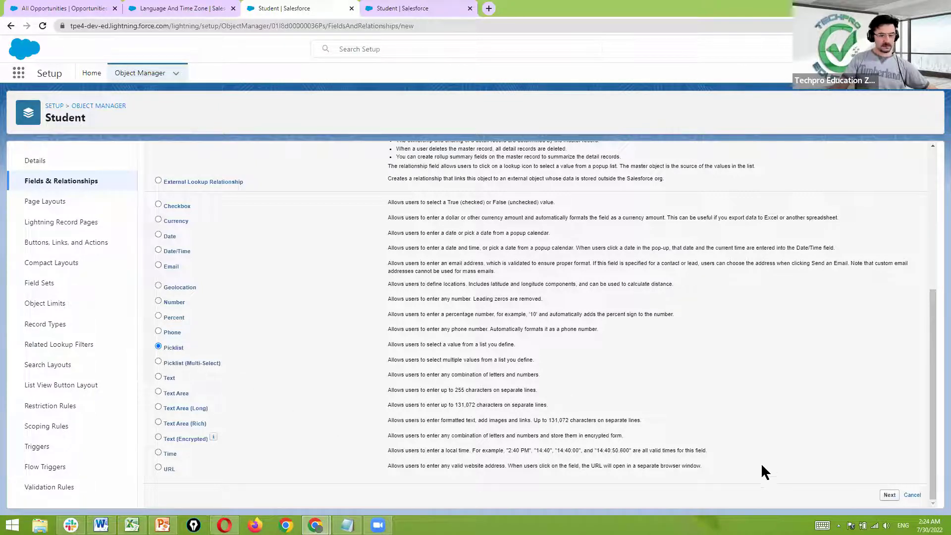
left_click(888, 495)
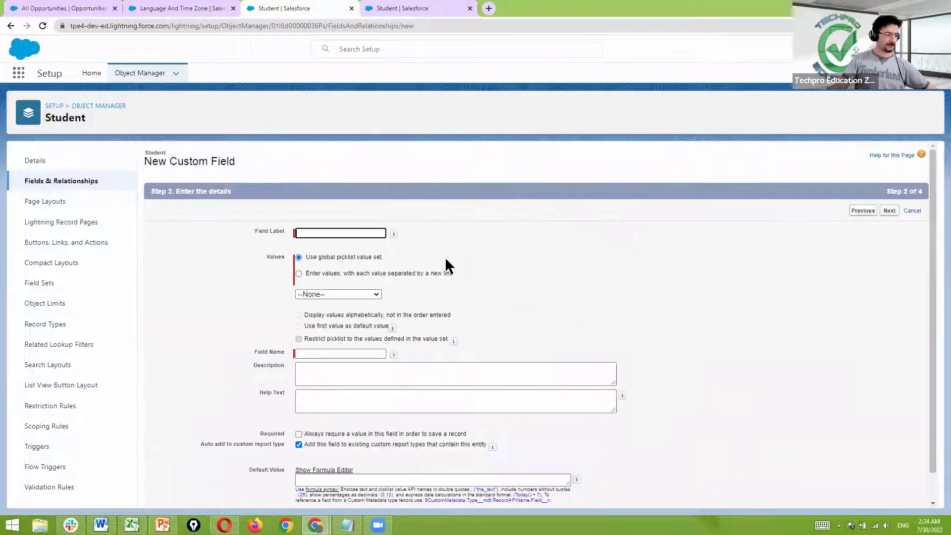
Label the new Student picklist field City and base its values on the GlobalCity value set.
type("City")
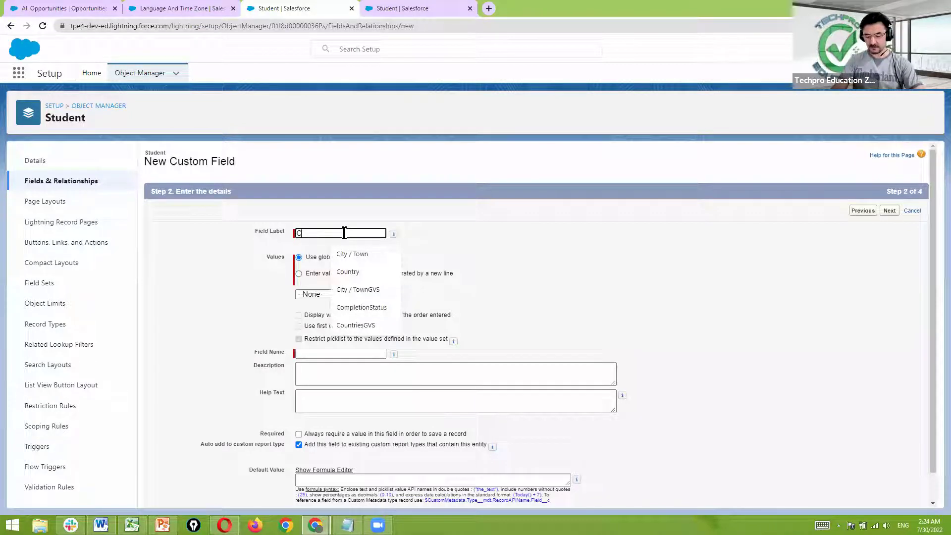
left_click(466, 230)
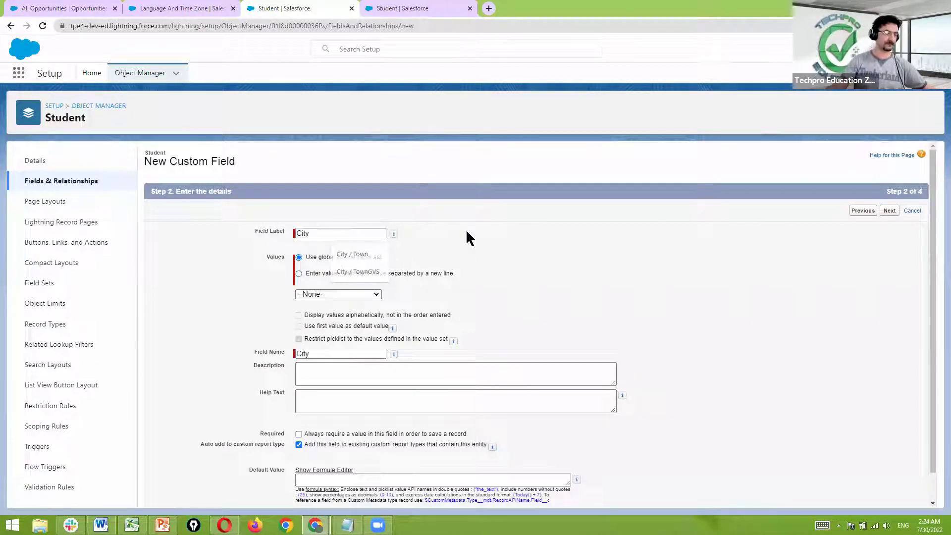
left_click(364, 293)
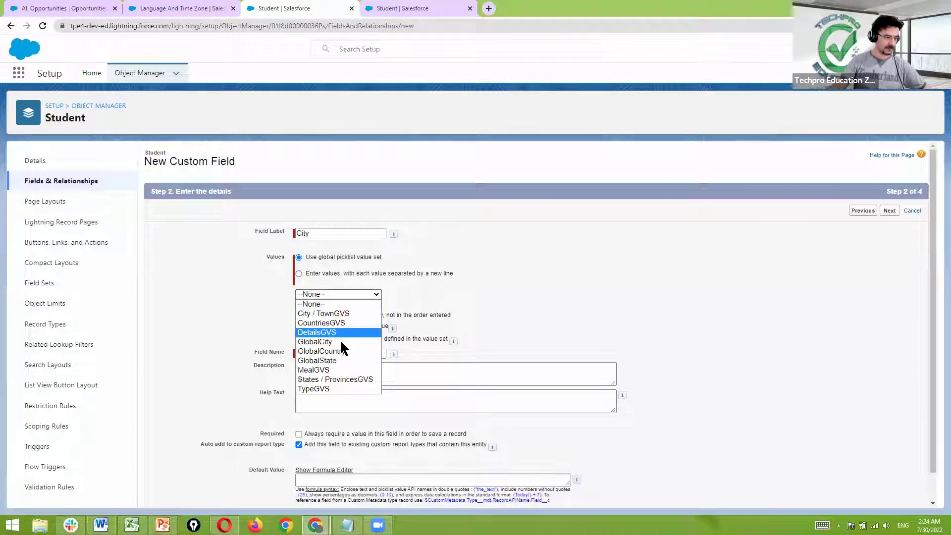
left_click(344, 343)
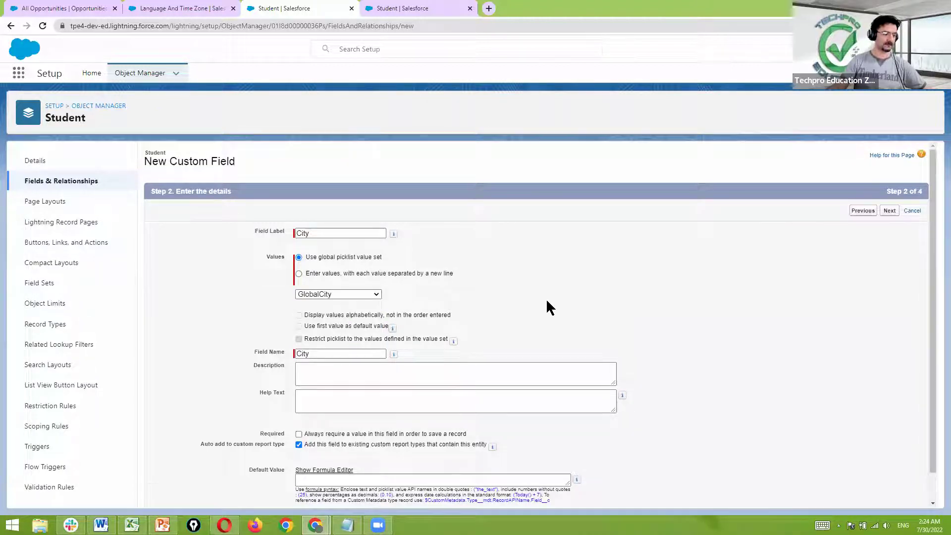
Accept the default field-level security and page layout for the City field and save it.
scroll(547, 303, "down", 1)
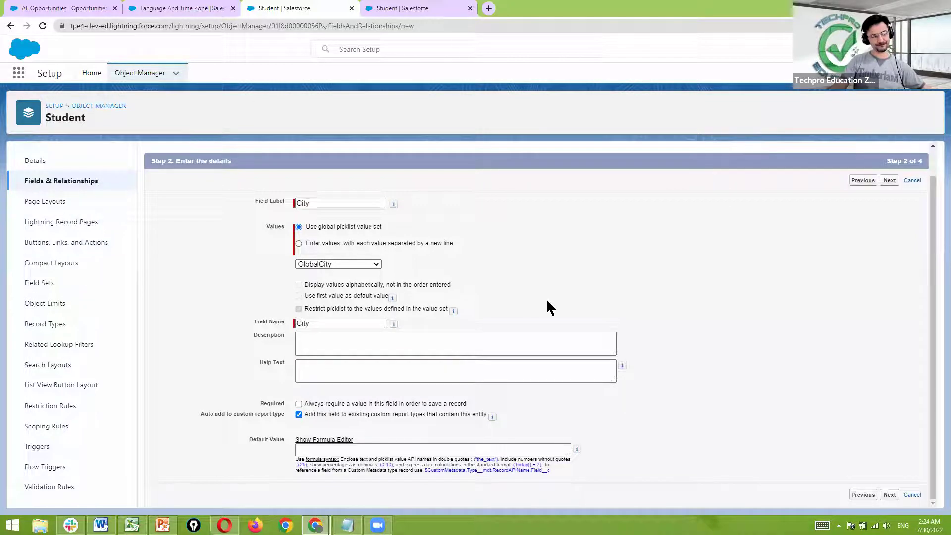
left_click(891, 495)
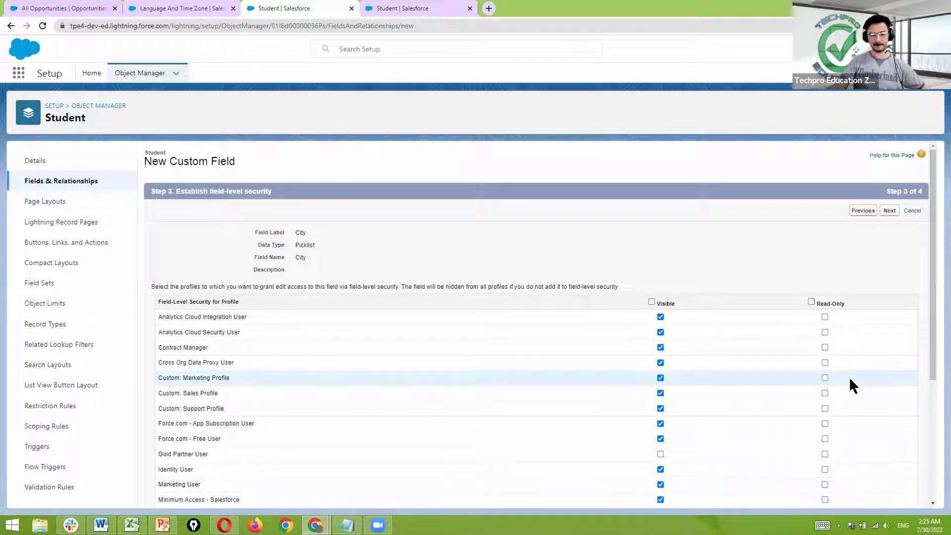
scroll(849, 377, "down", 4)
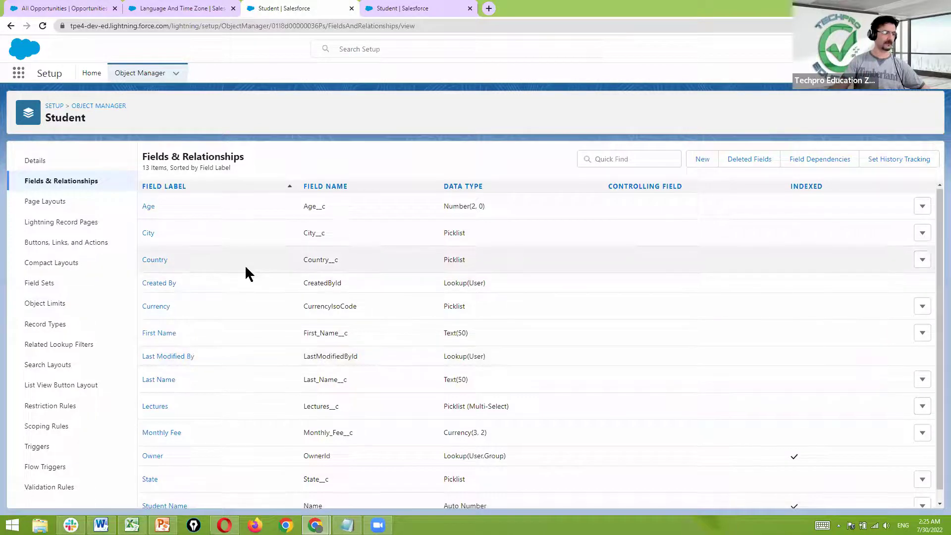
Review the Student object's field list for the City, Country and State picklist fields.
scroll(248, 359, "down", 1)
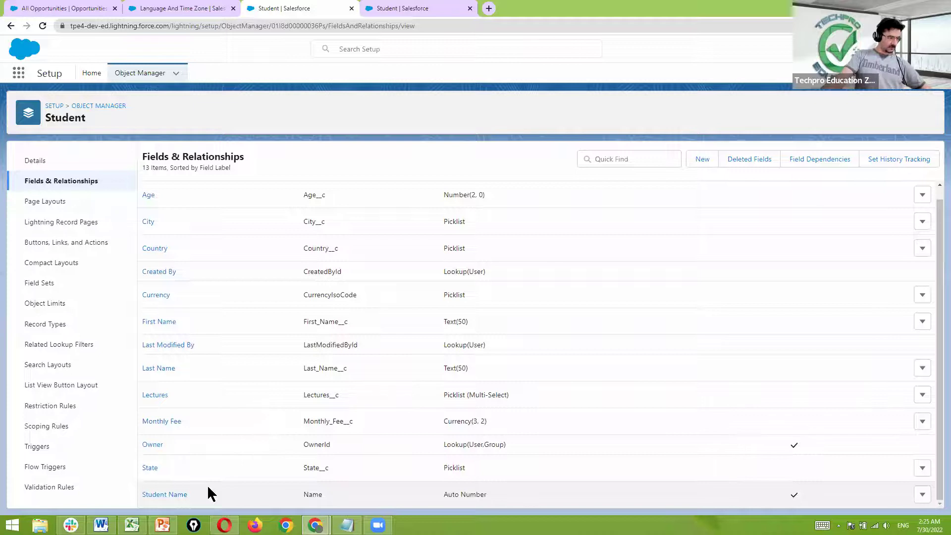
scroll(183, 248, "up", 1)
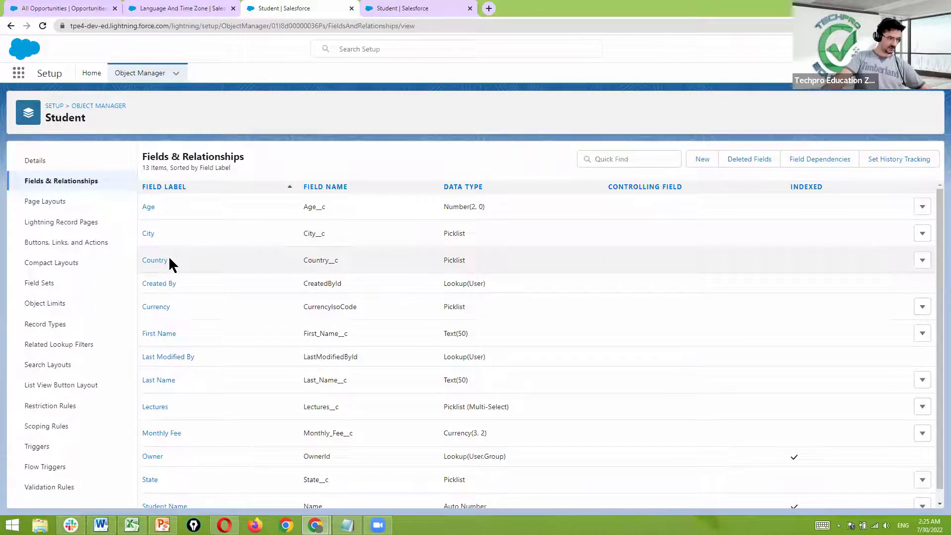
scroll(182, 283, "down", 1)
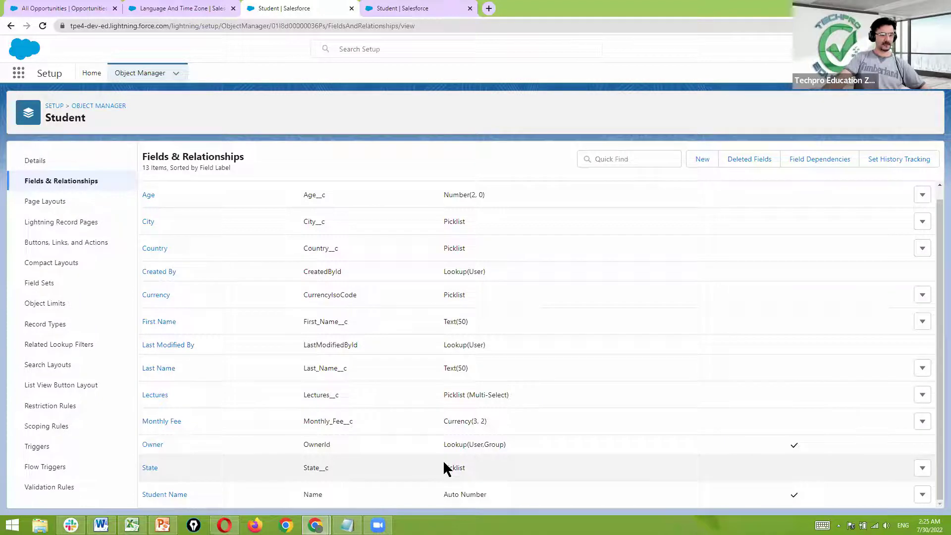
scroll(594, 382, "up", 1)
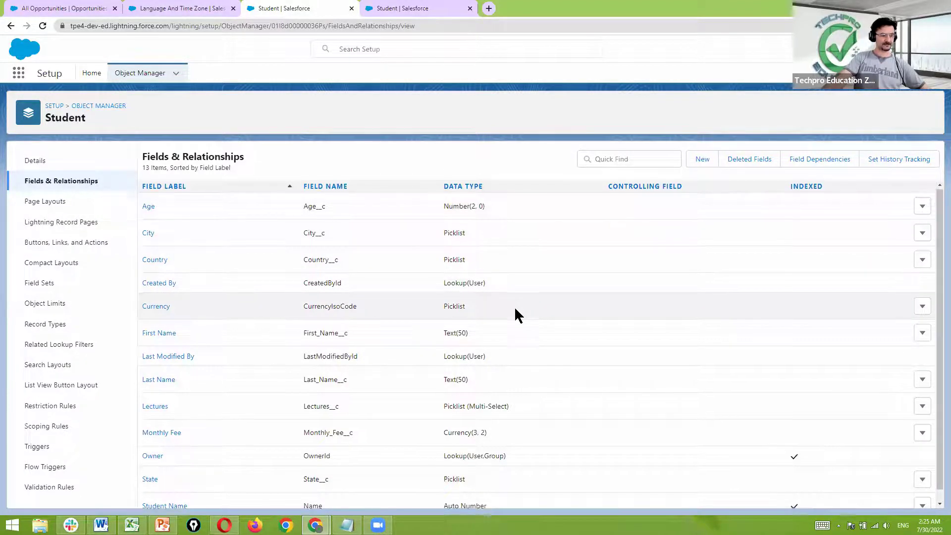
scroll(515, 309, "down", 1)
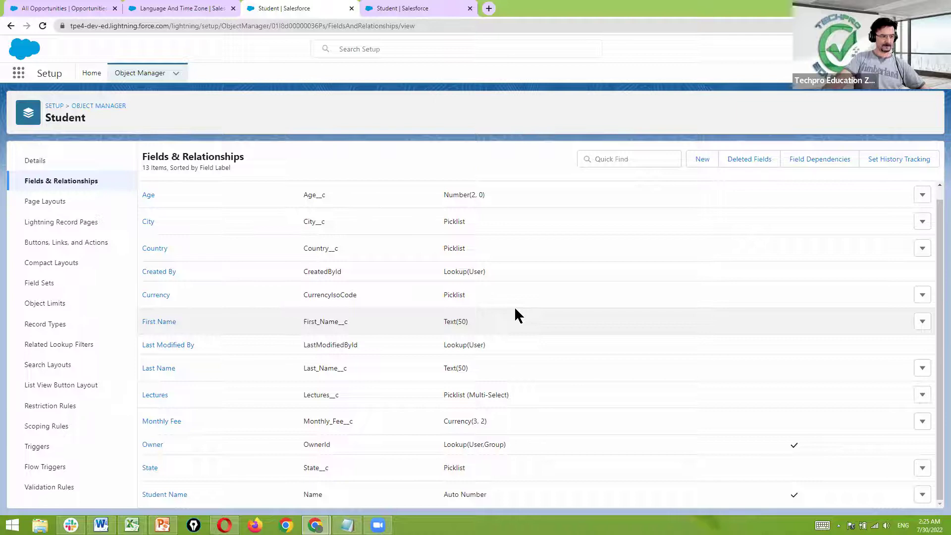
scroll(516, 309, "up", 1)
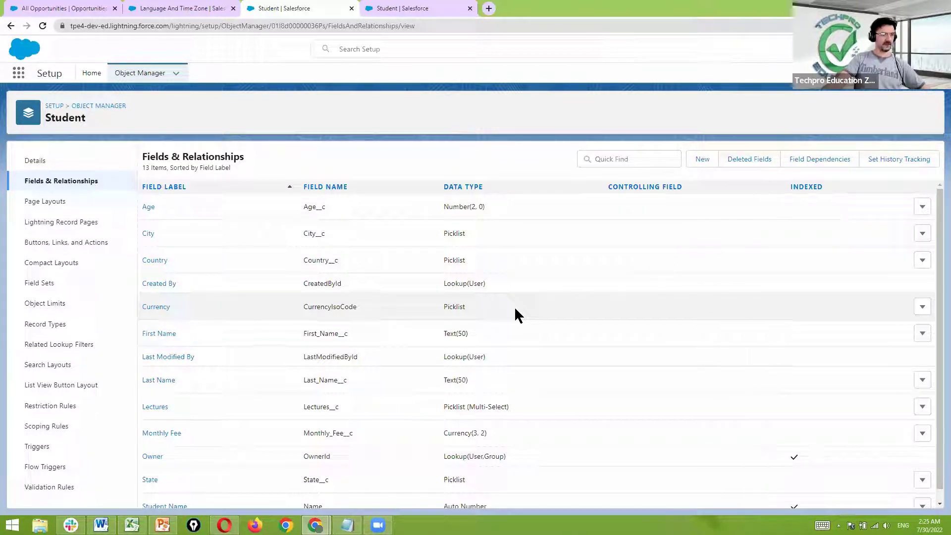
In the other Student browser tab, open the Students list of the Educa app and start a new student record.
left_click(400, 10)
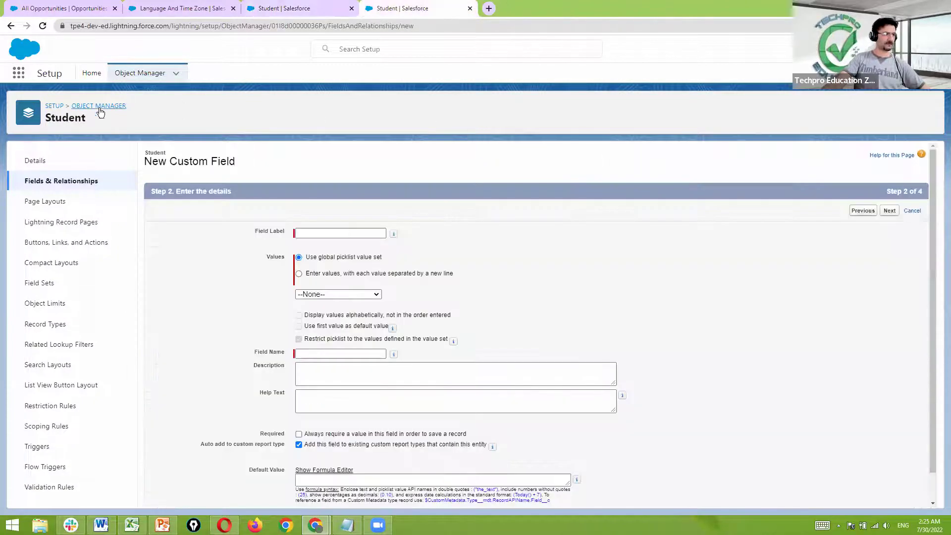
left_click(92, 76)
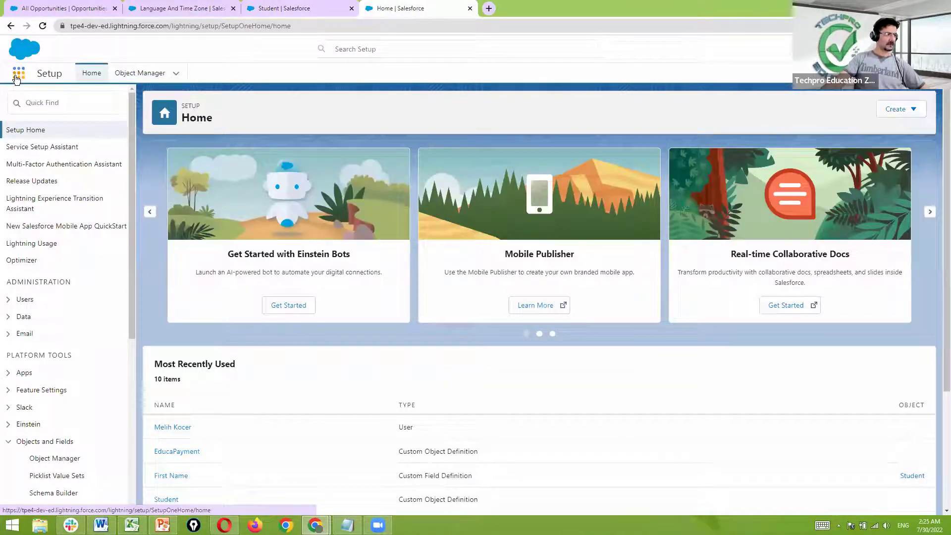
left_click(17, 75)
left_click(44, 141)
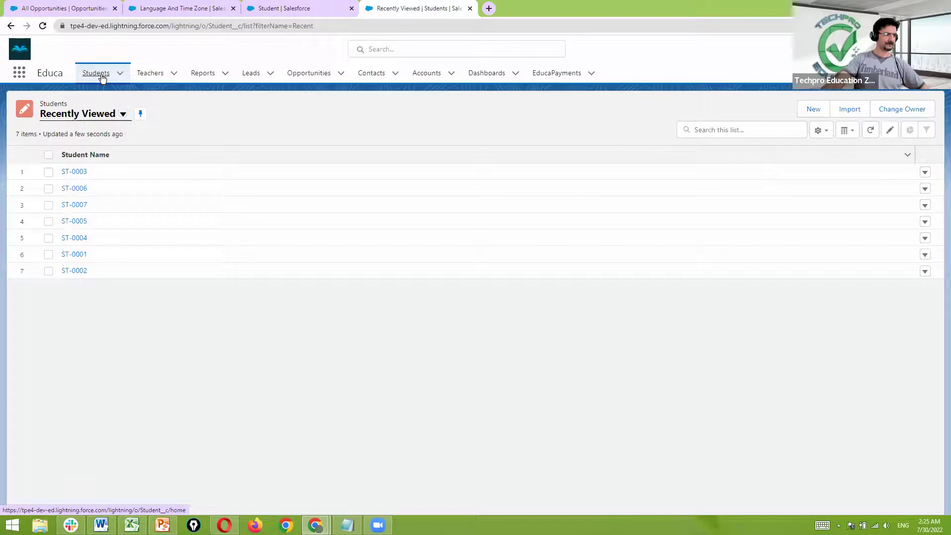
left_click(102, 78)
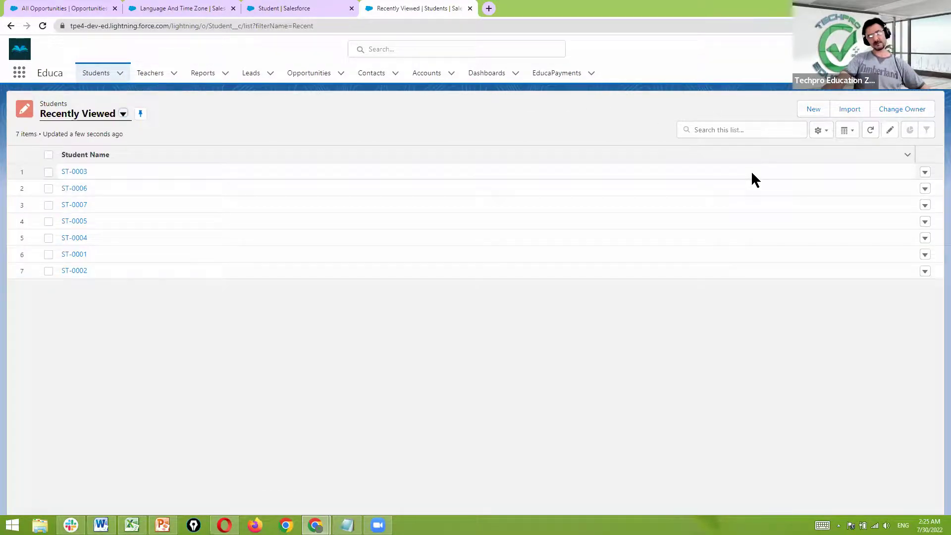
left_click(787, 160)
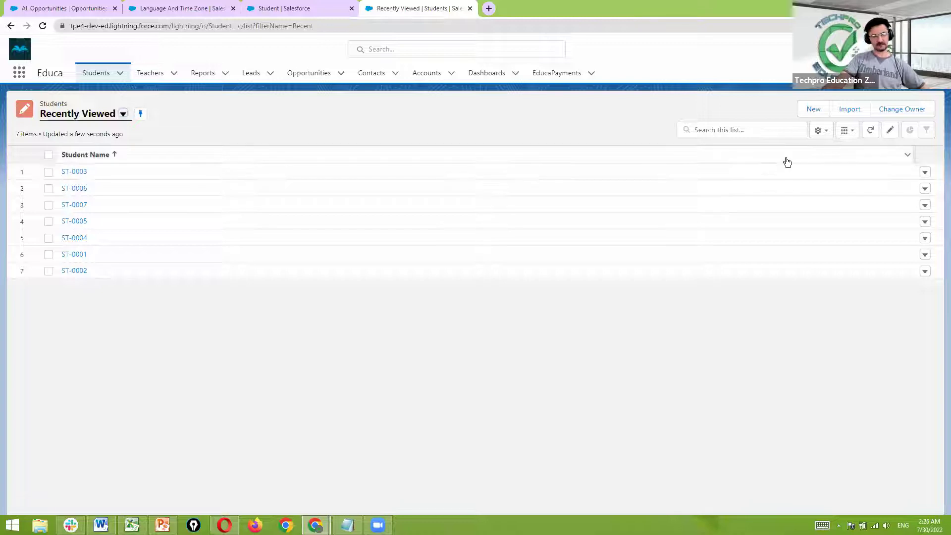
left_click(813, 109)
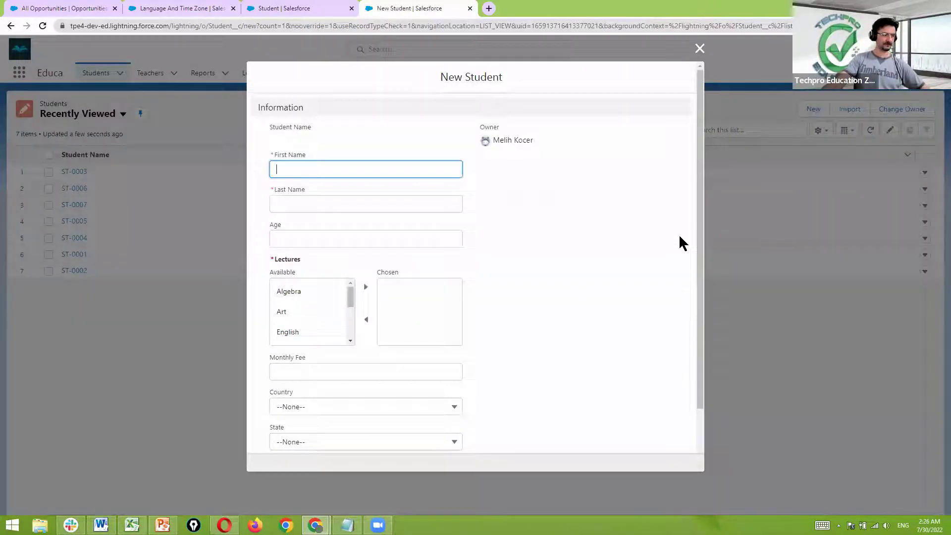
Fill in the new student's first and last name and add Algebra to the chosen lectures.
scroll(620, 220, "down", 2)
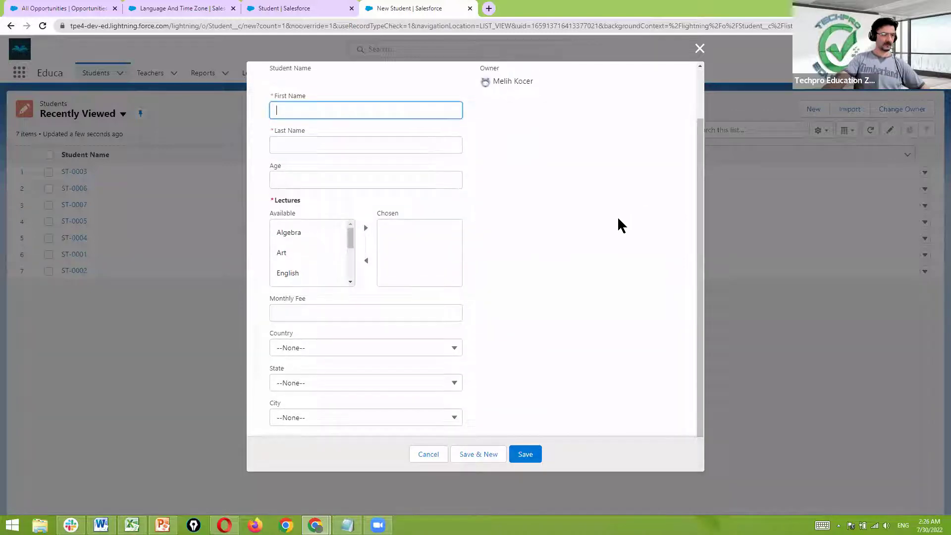
scroll(617, 216, "up", 1)
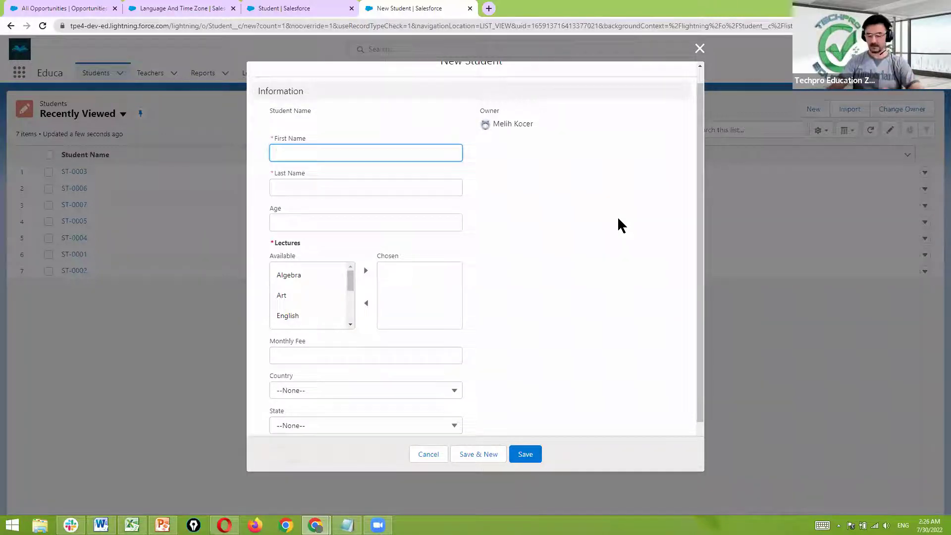
type("B")
left_click(412, 192)
type("G")
scroll(414, 193, "down", 1)
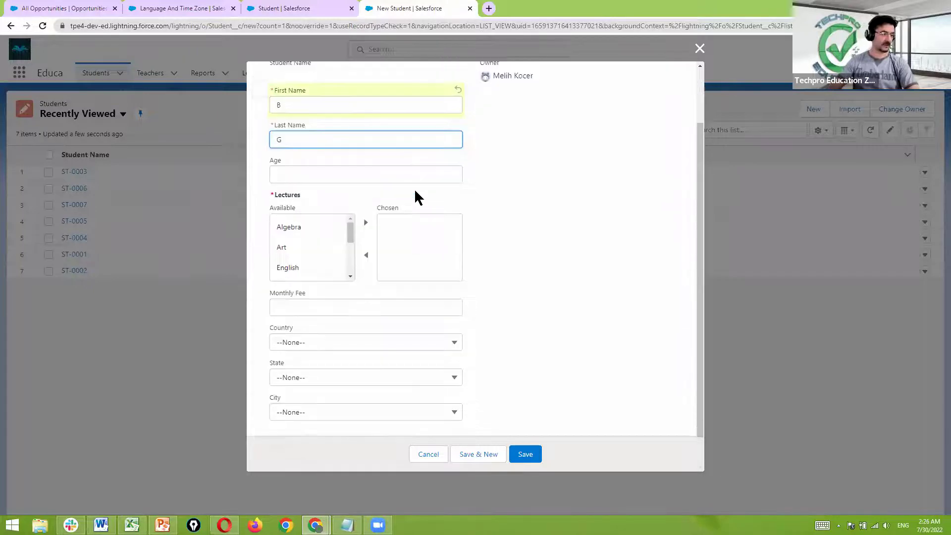
left_click(312, 227)
left_click(367, 221)
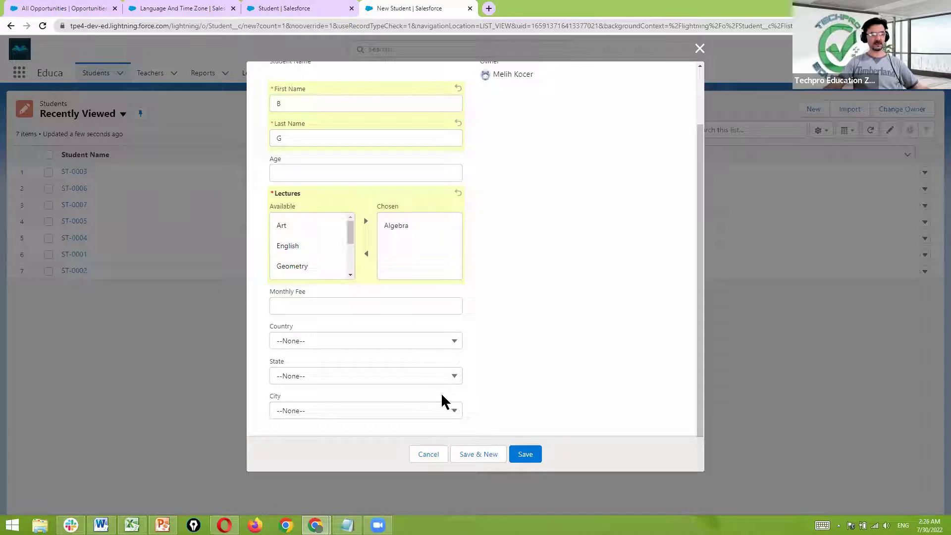
Check which State options the new student record offers while no country is selected.
left_click(453, 378)
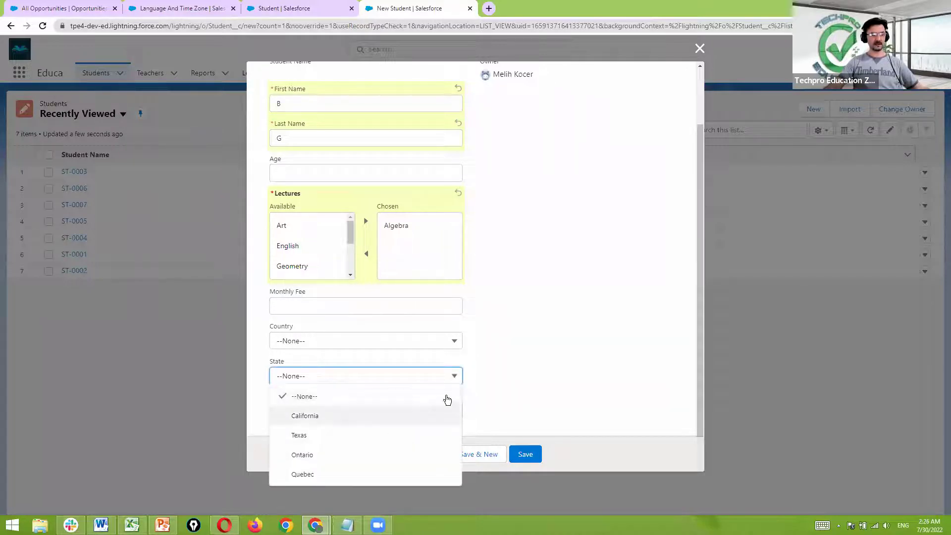
left_click(560, 376)
left_click(449, 385)
left_click(546, 379)
Set the student's Country to Canada, State to Texas and City to Toronto, and save the record.
left_click(448, 342)
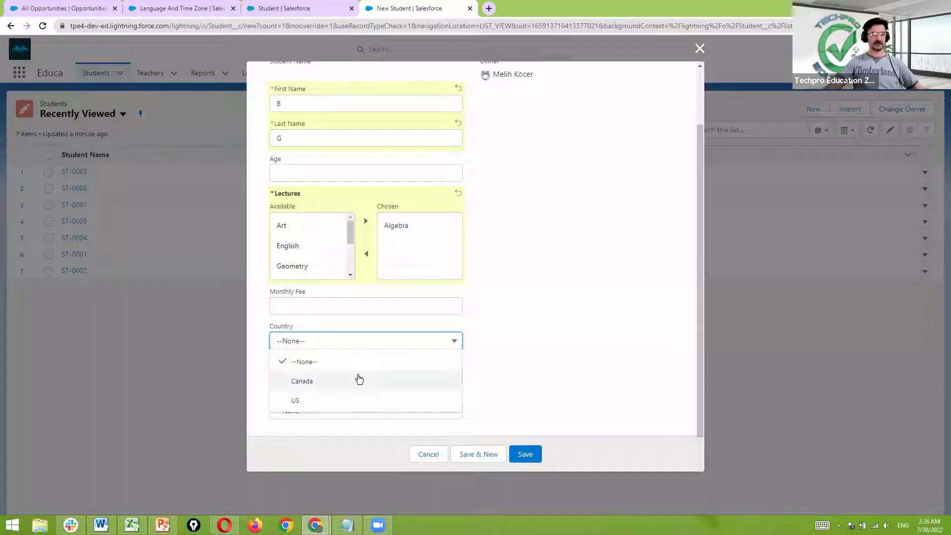
left_click(359, 379)
left_click(411, 379)
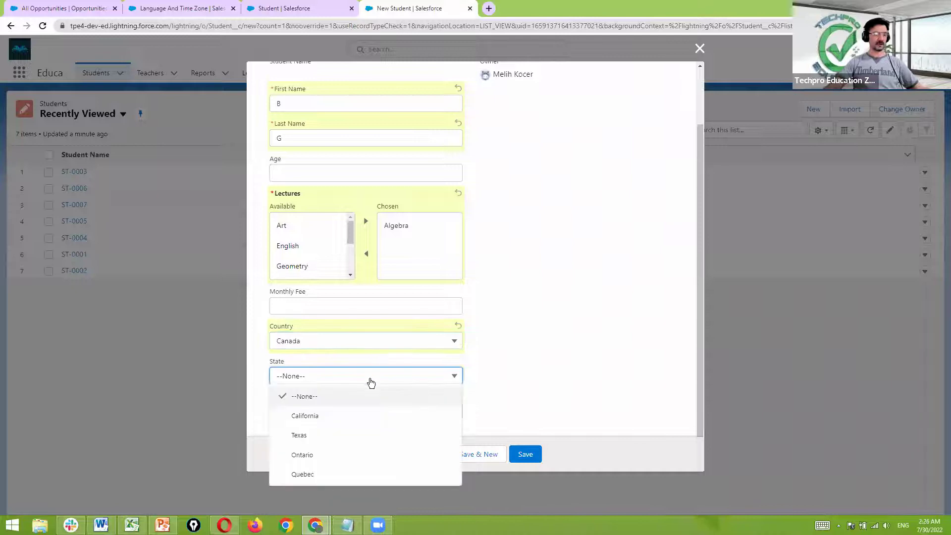
left_click(299, 435)
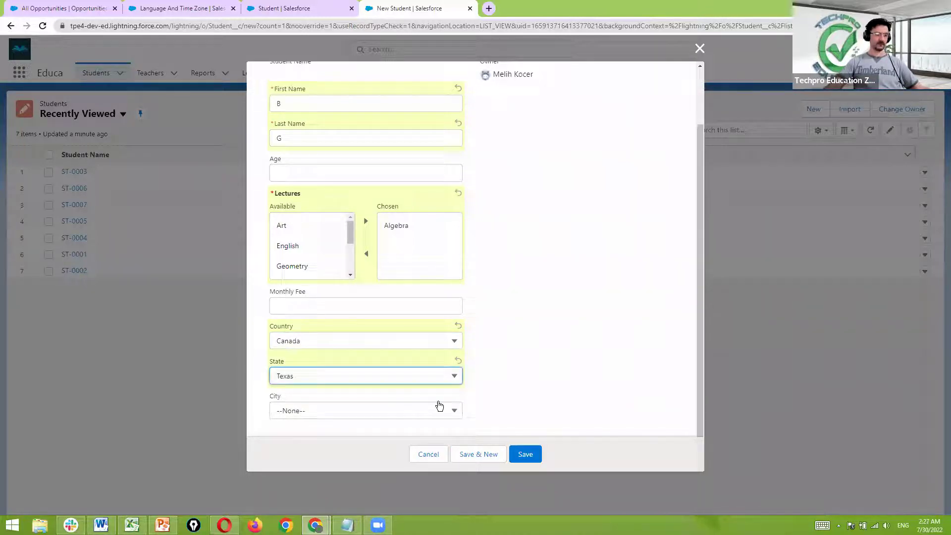
left_click(450, 410)
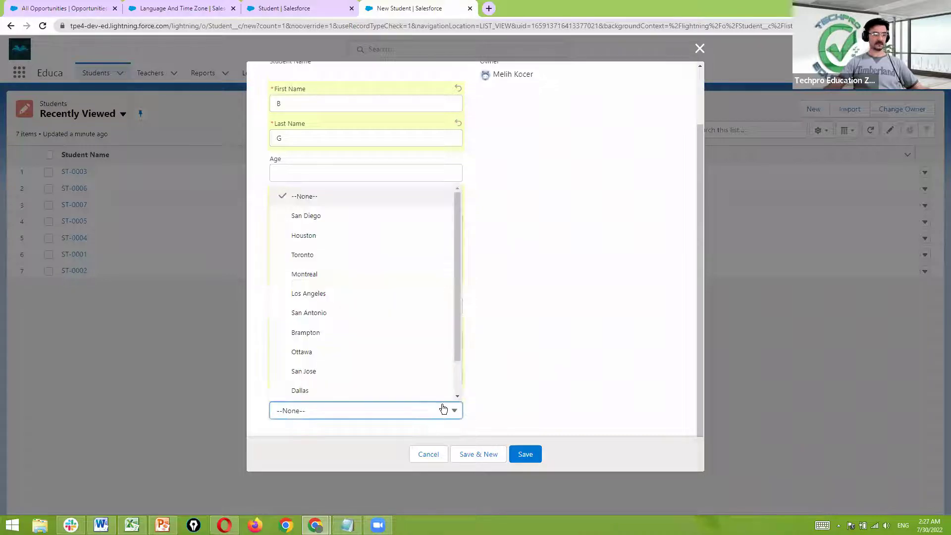
left_click(340, 257)
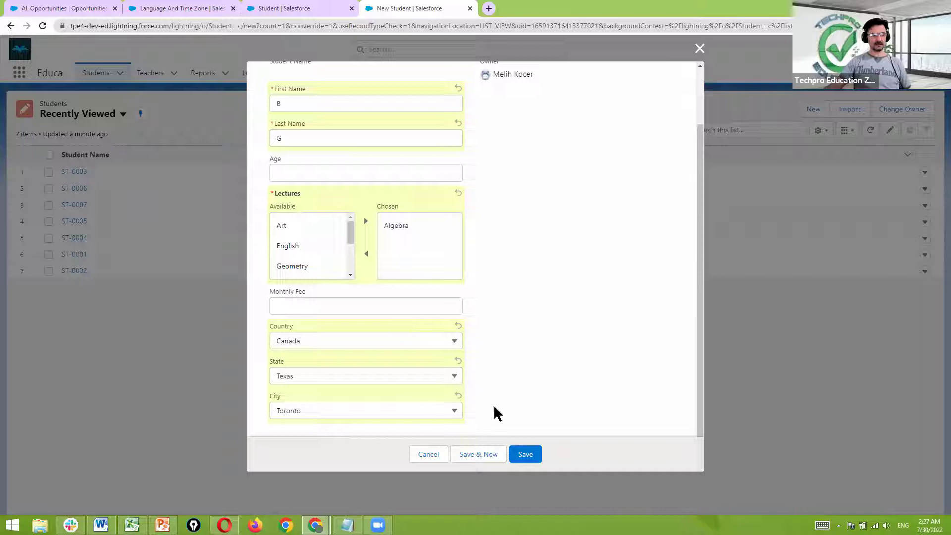
left_click(527, 454)
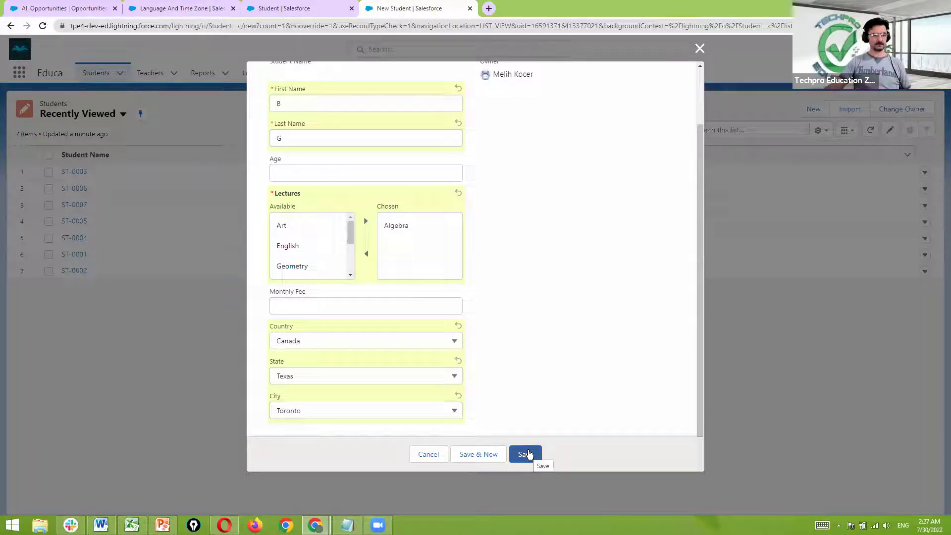
left_click(526, 455)
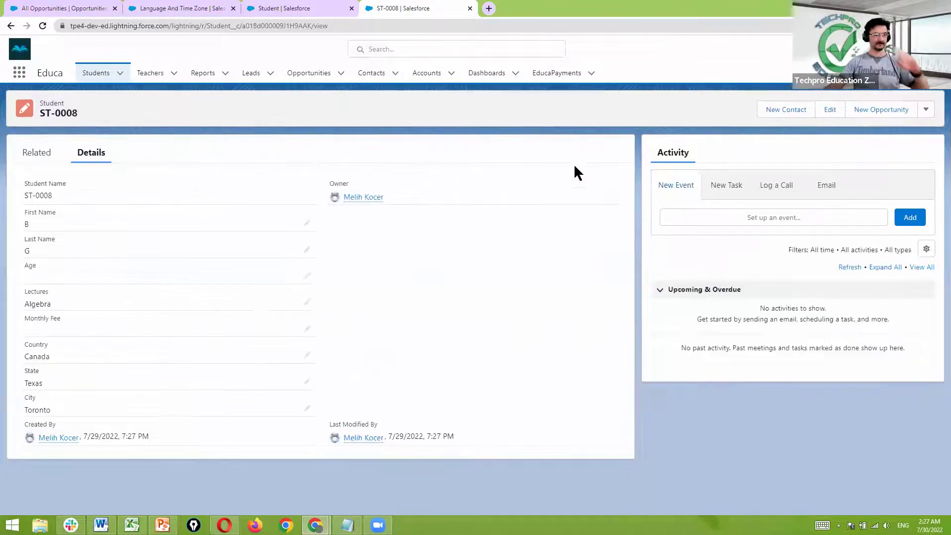
Go to the browser tab with the Student object's fields and open Setup in a new tab.
left_click(294, 14)
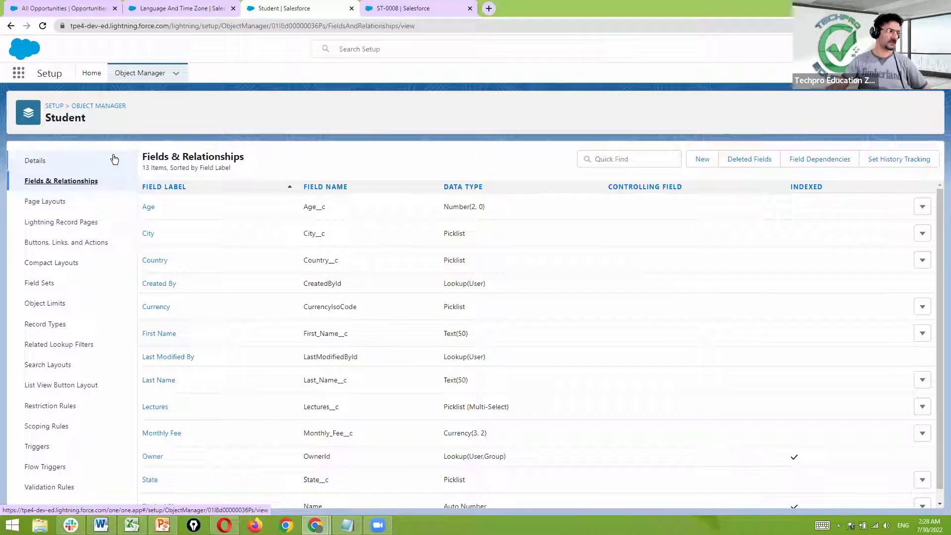
left_click(873, 49)
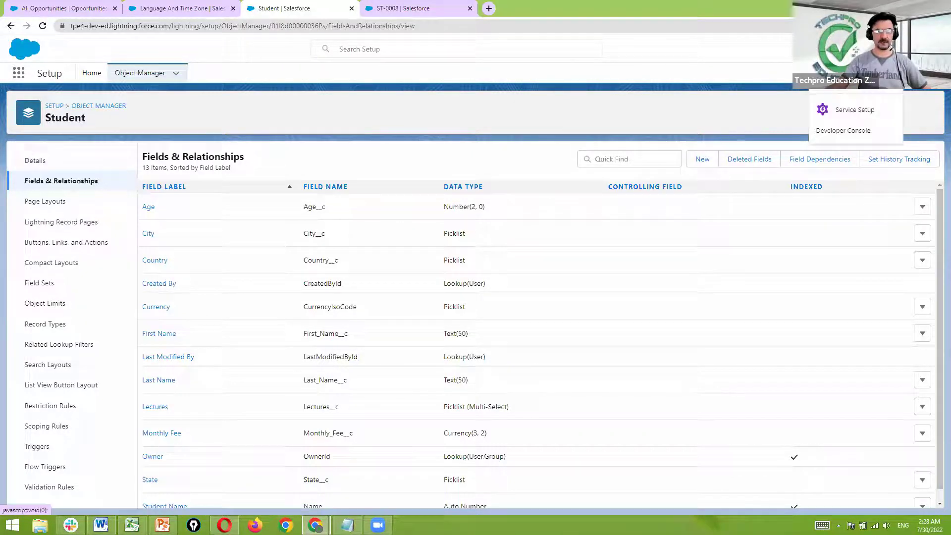
left_click(843, 89)
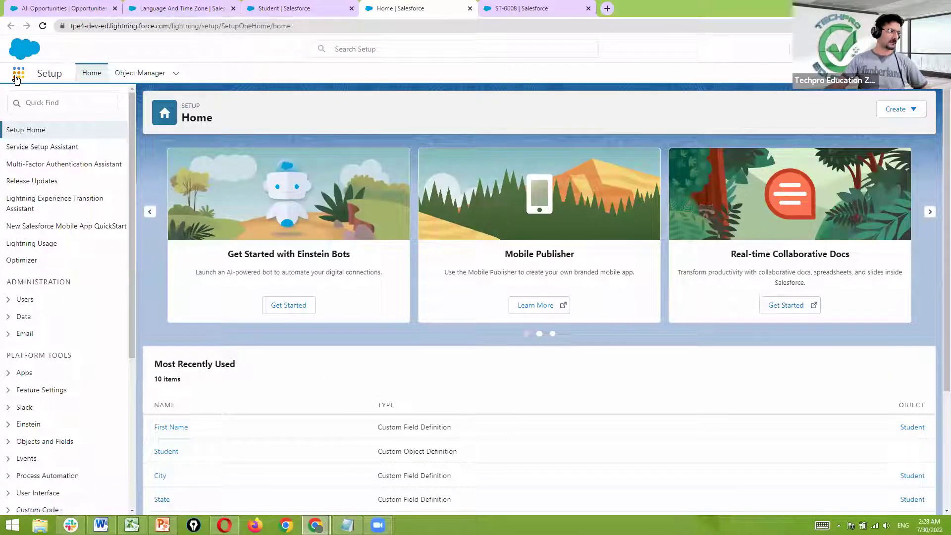
Open the Educa app from the new Setup tab and go back to Setup Home.
left_click(18, 74)
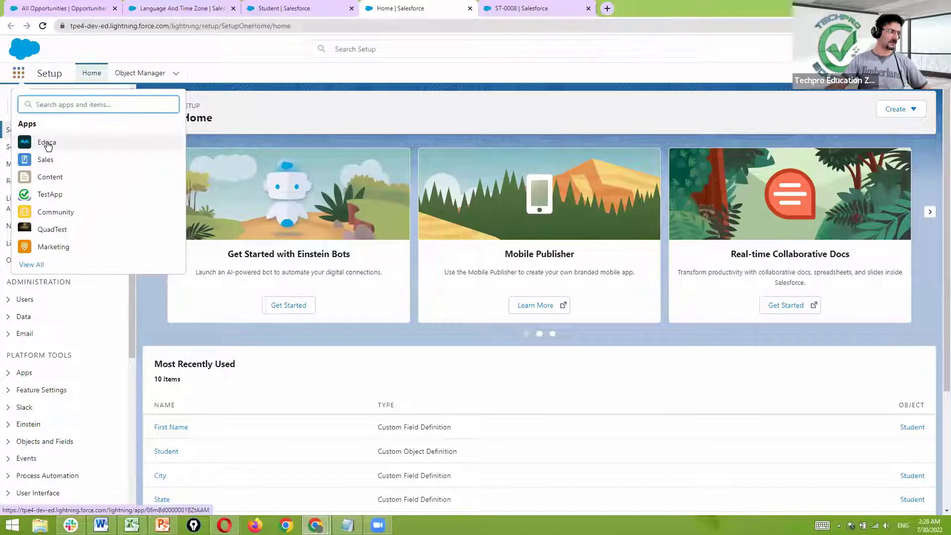
left_click(48, 144)
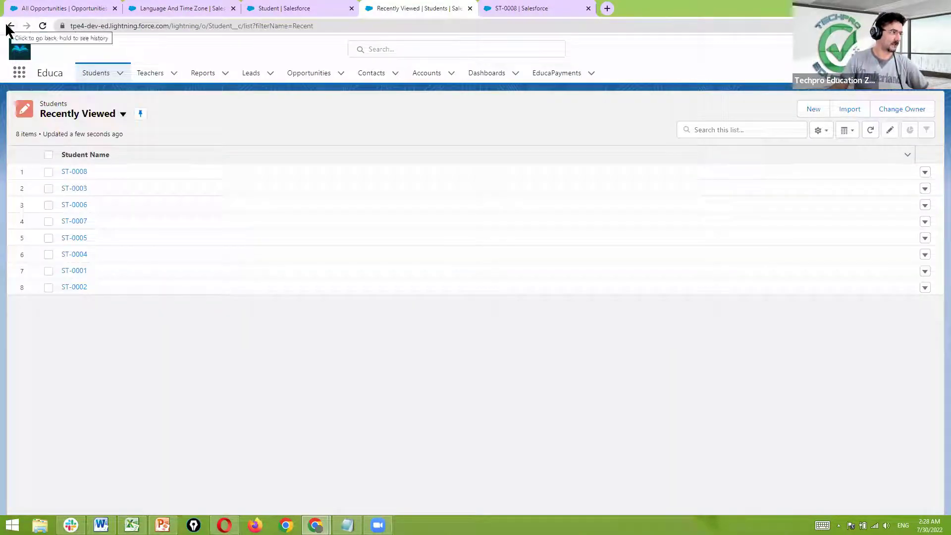
left_click(10, 25)
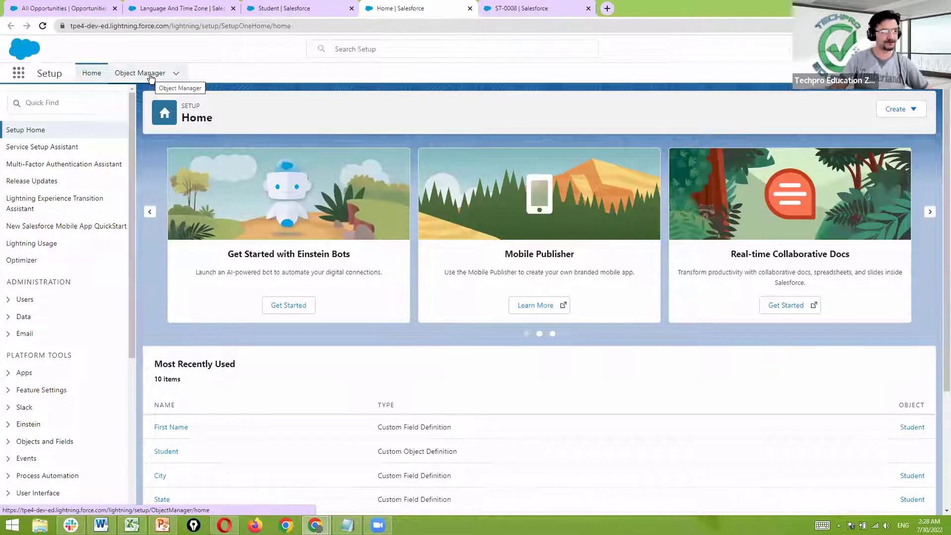
Search the Object Manager for "student" and open the Student object.
left_click(140, 73)
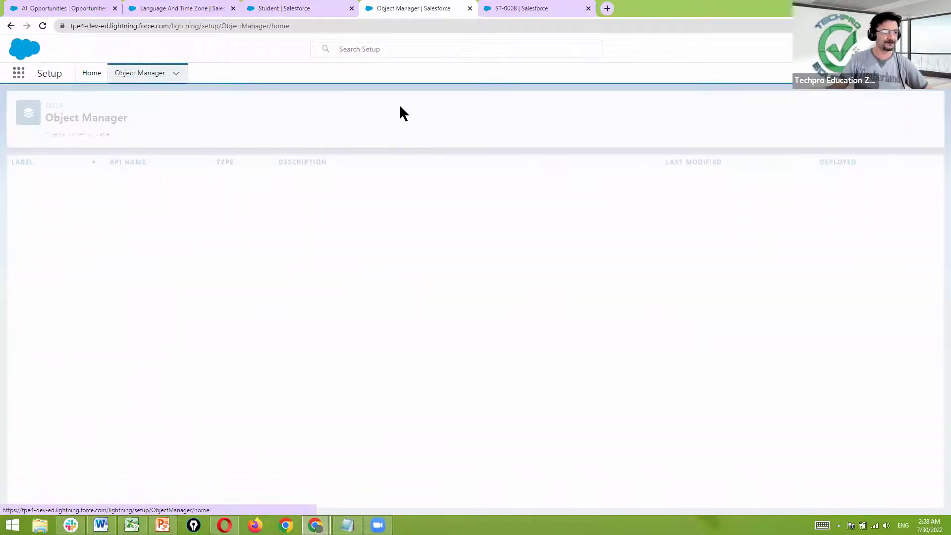
left_click(759, 111)
type("student")
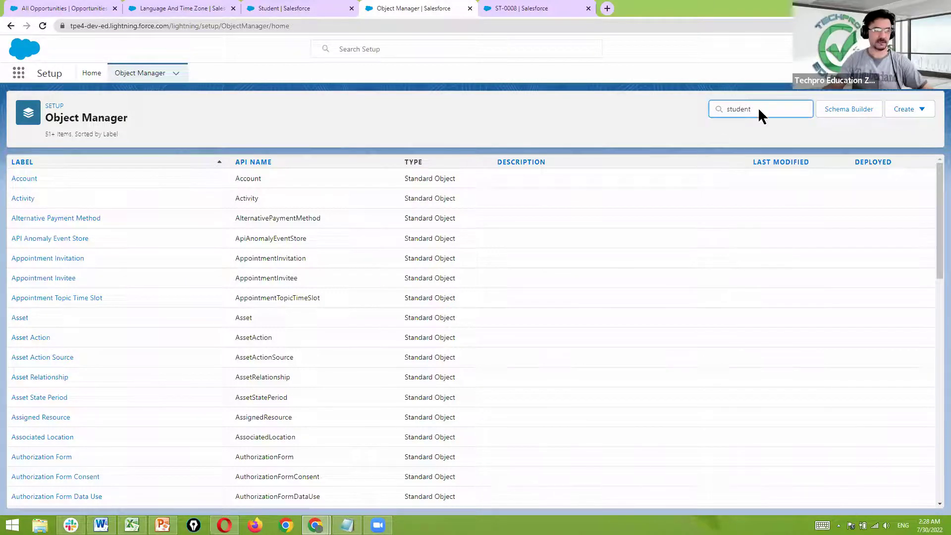
left_click(28, 183)
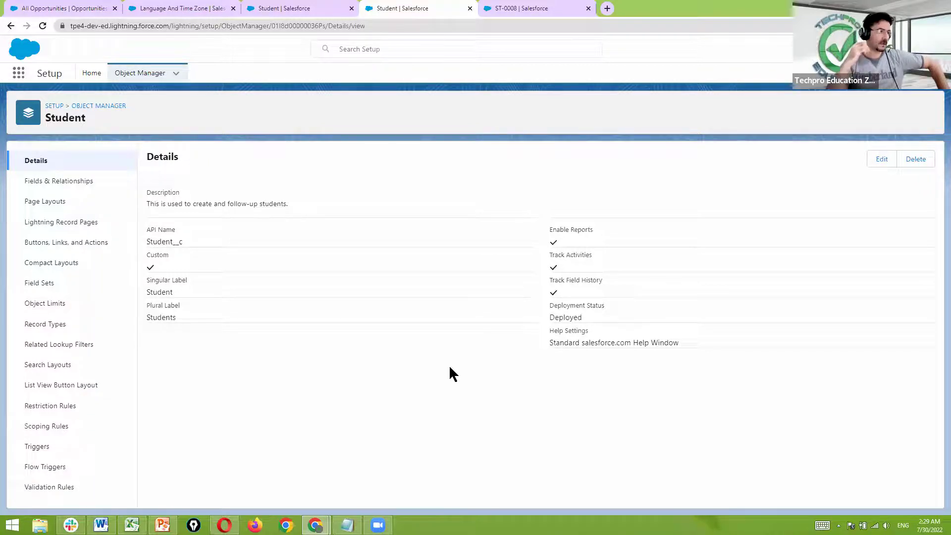
In the ST-0008 browser tab, go to the Students list and start a new student record.
left_click(520, 8)
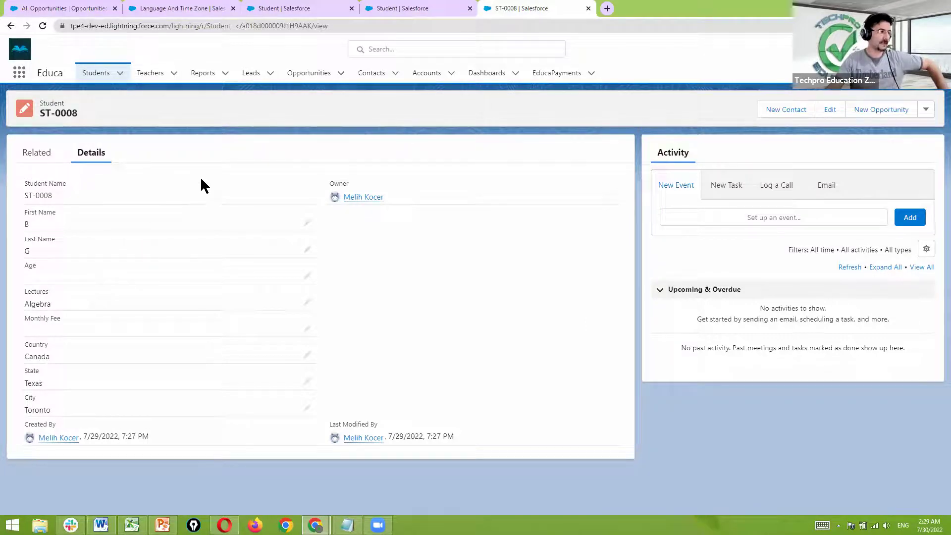
left_click(96, 75)
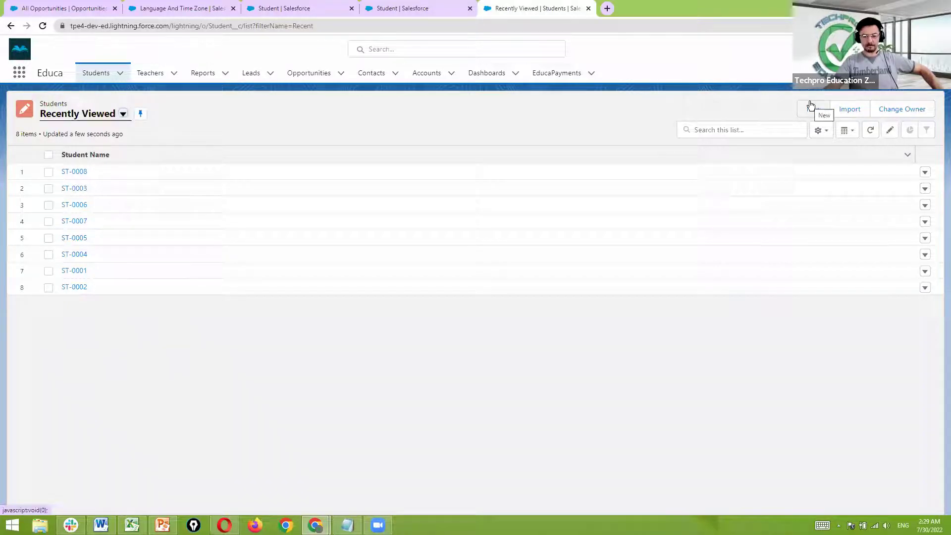
left_click(123, 74)
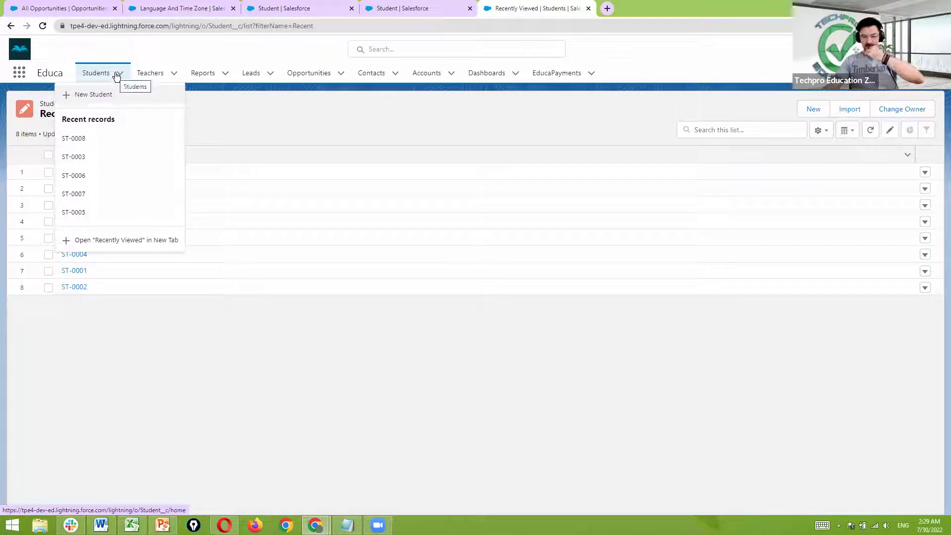
left_click(94, 95)
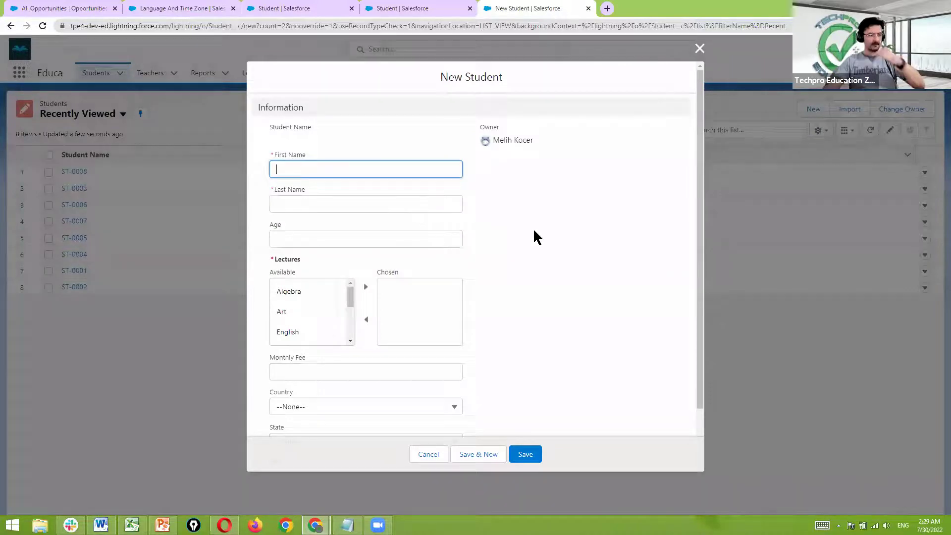
scroll(533, 228, "down", 2)
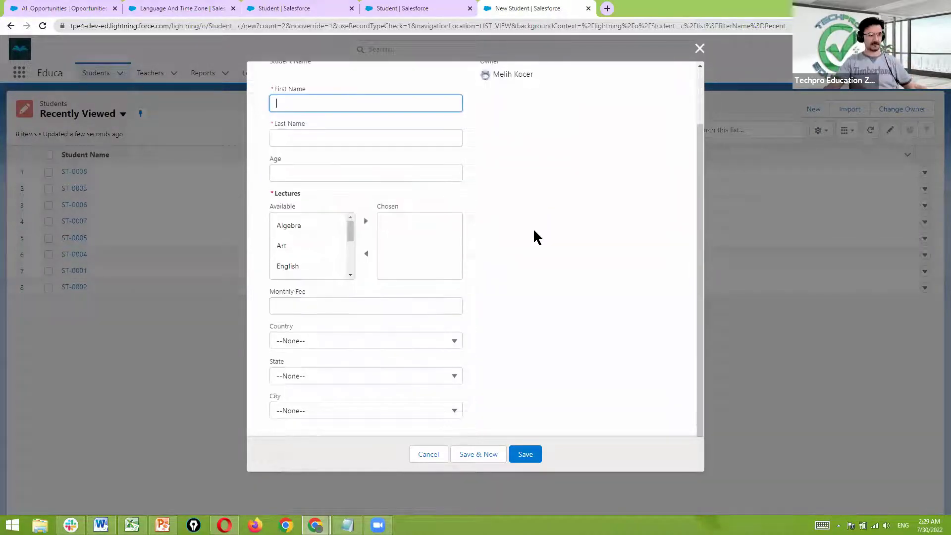
Choose Canada as the new student's Country, check which State options are offered, and discard the record.
left_click(451, 340)
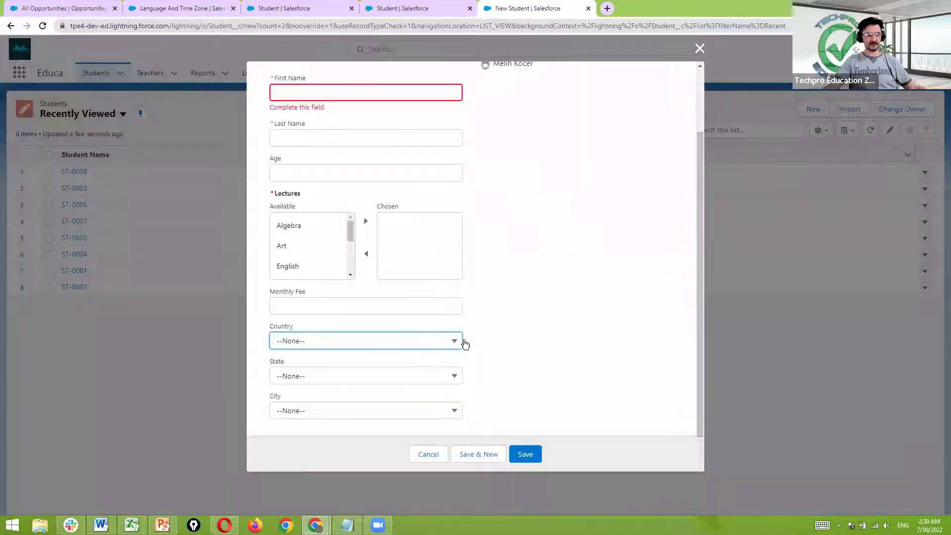
left_click(440, 342)
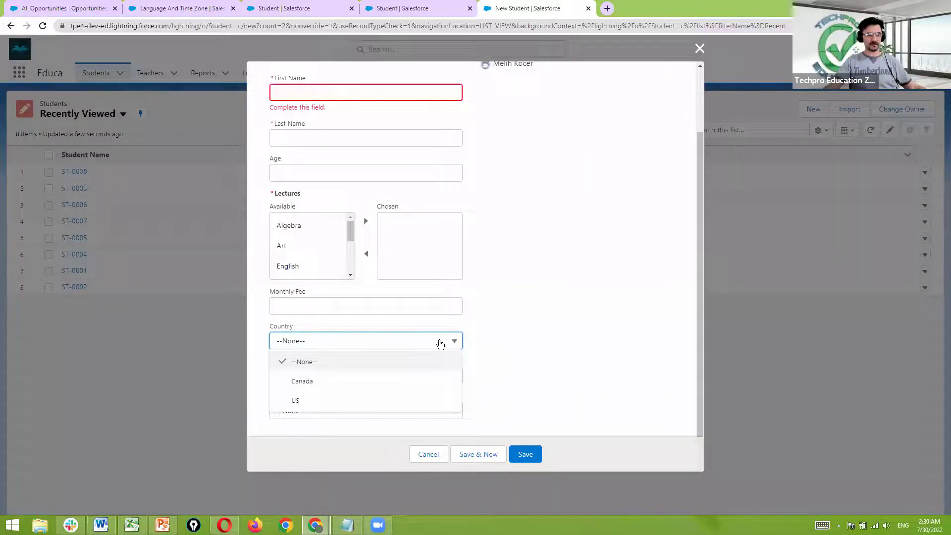
left_click(340, 382)
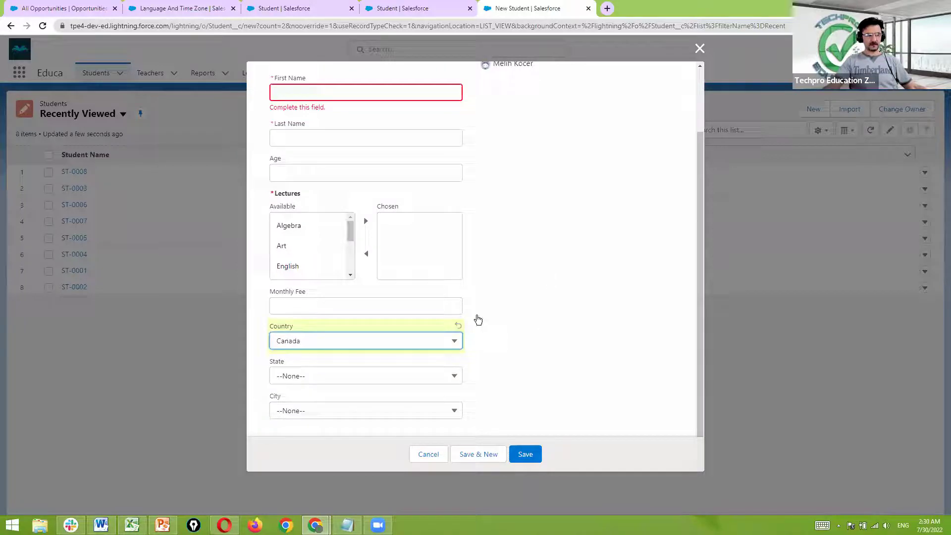
left_click(446, 376)
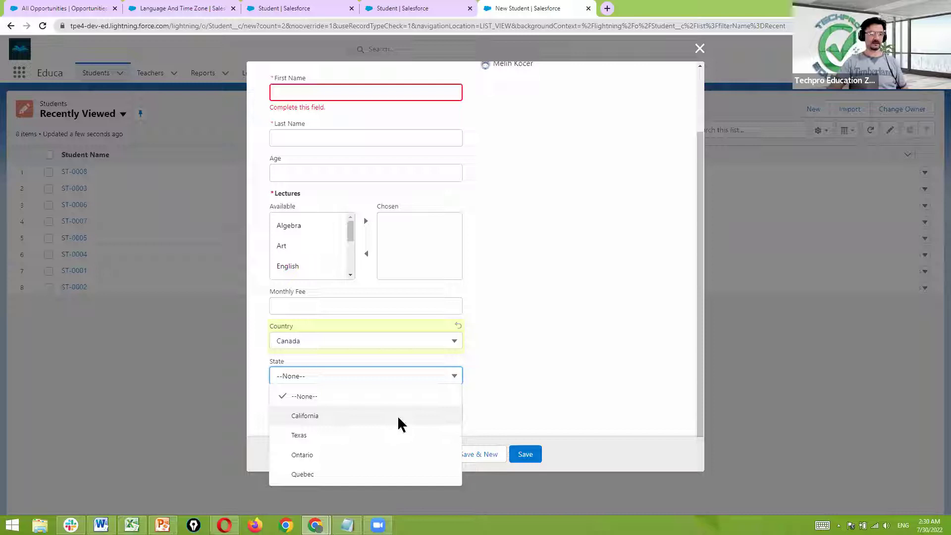
left_click(699, 48)
Back in the Student object's newer setup tab, open its field dependencies and start a new dependency.
left_click(386, 8)
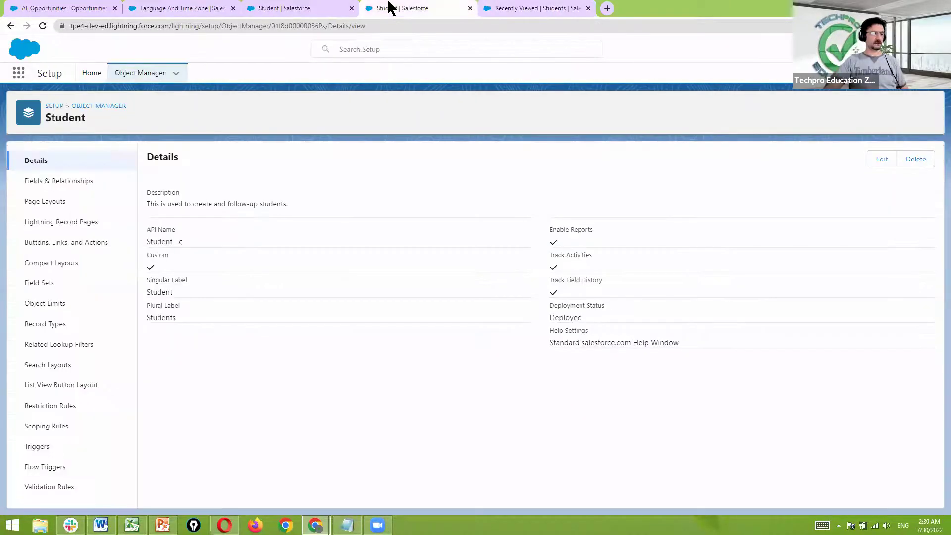
left_click(89, 183)
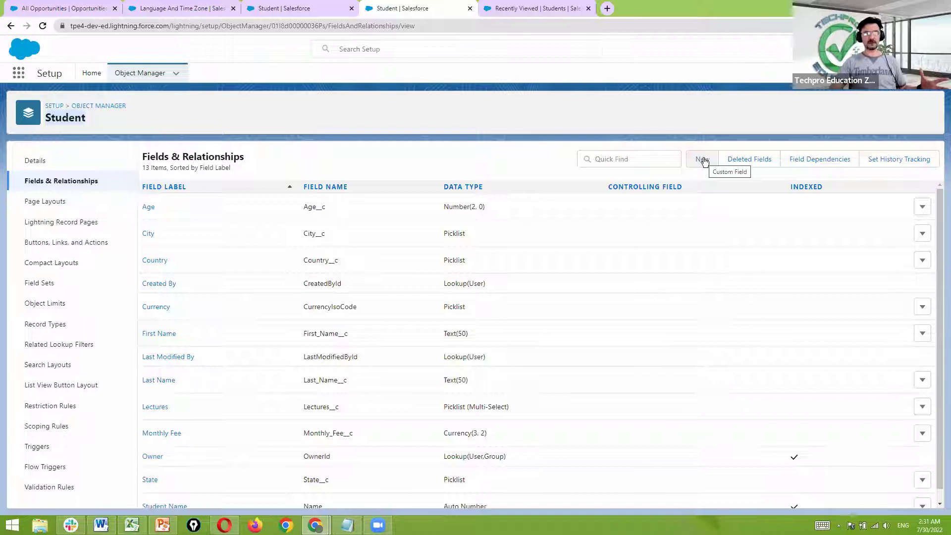
left_click(803, 169)
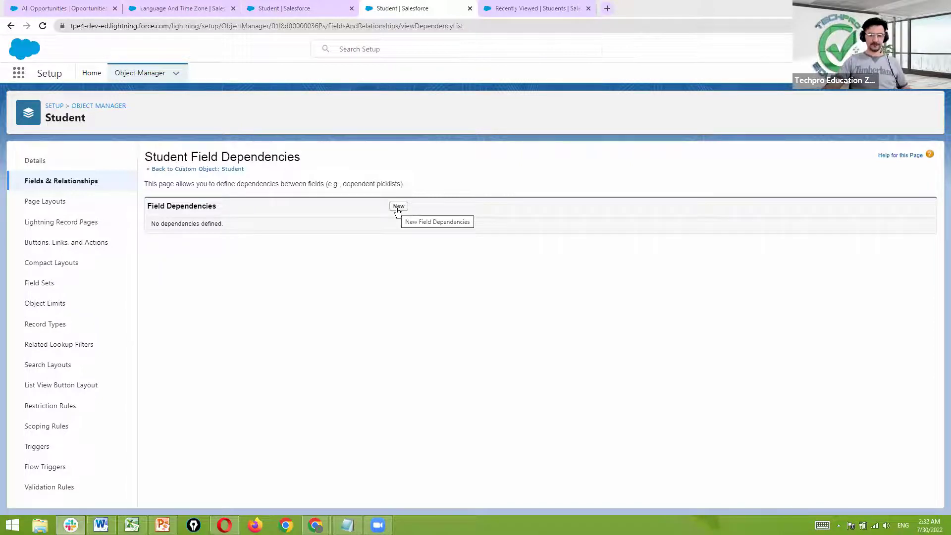
left_click(456, 302)
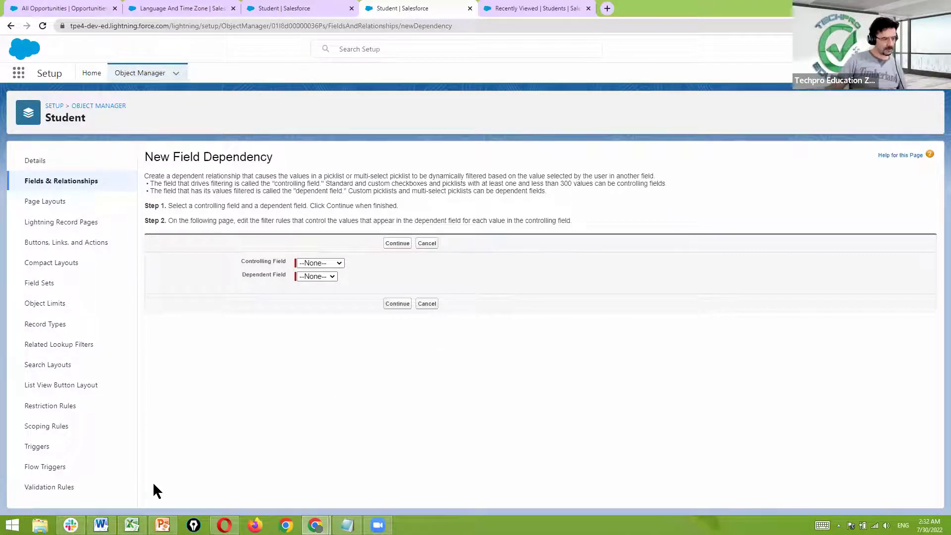
Switch to the Global Values workbook in Excel and review the Country, State and City rows of the table.
left_click(132, 525)
left_click_drag(144, 171, 478, 197)
left_click(149, 49)
left_click(258, 314)
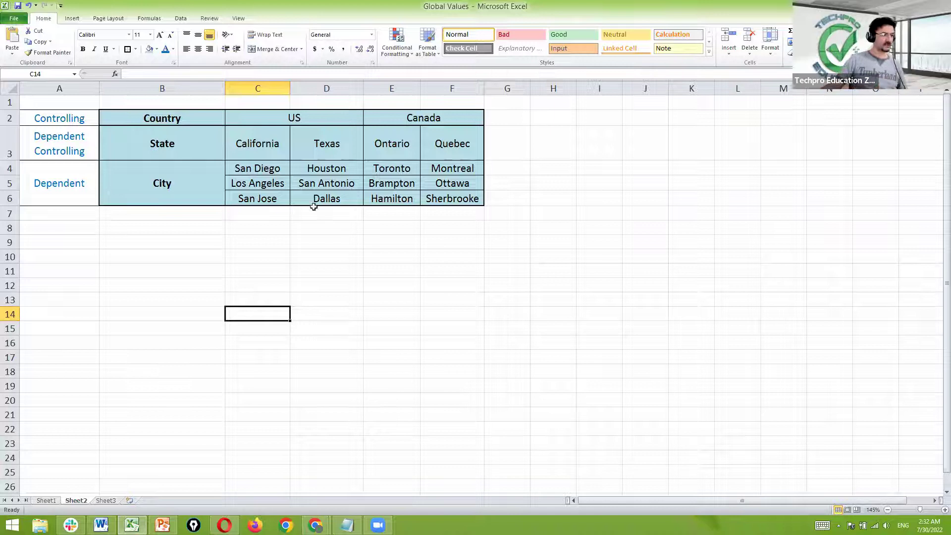
left_click_drag(174, 120, 462, 116)
left_click_drag(170, 142, 453, 143)
left_click_drag(163, 183, 513, 184)
left_click(446, 314)
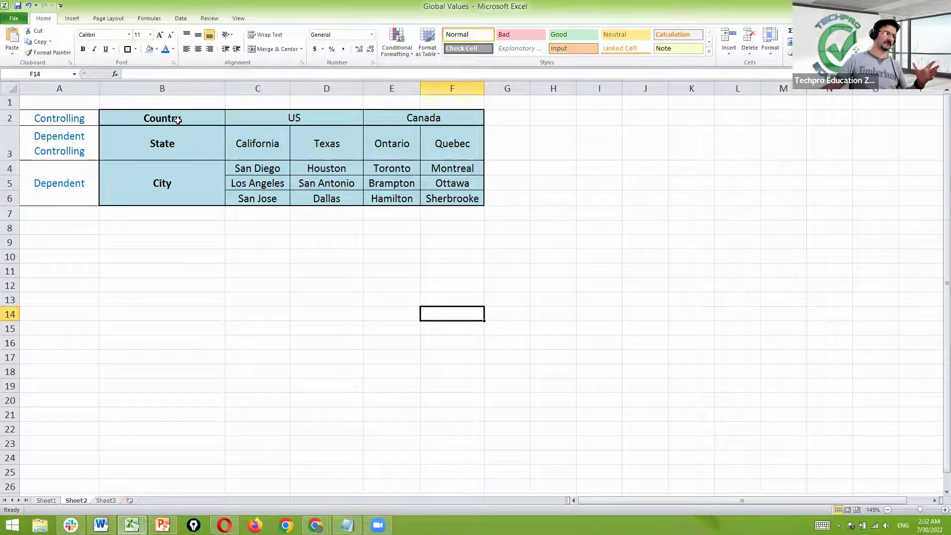
Examine in the Excel table which states belong to each country and which field controls the other.
left_click(287, 119)
left_click(267, 148)
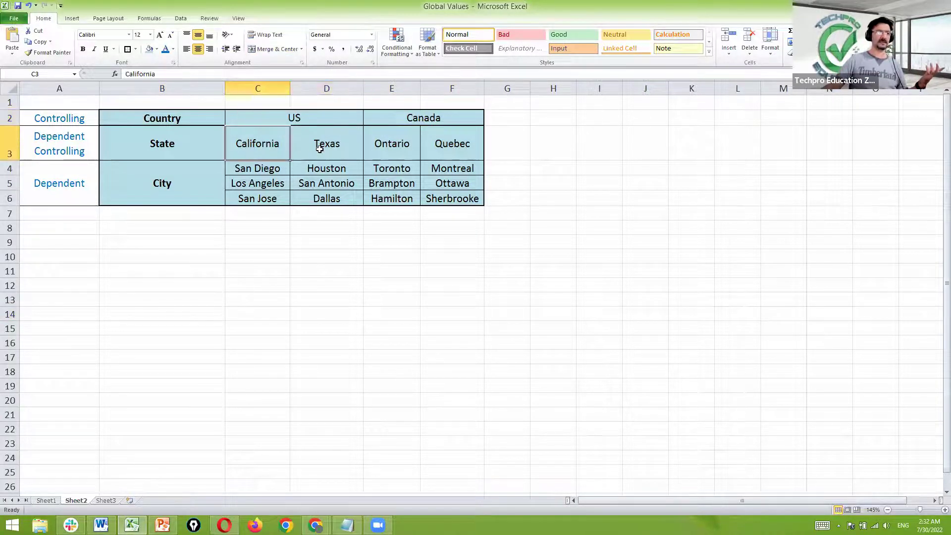
left_click(320, 149)
left_click(259, 143)
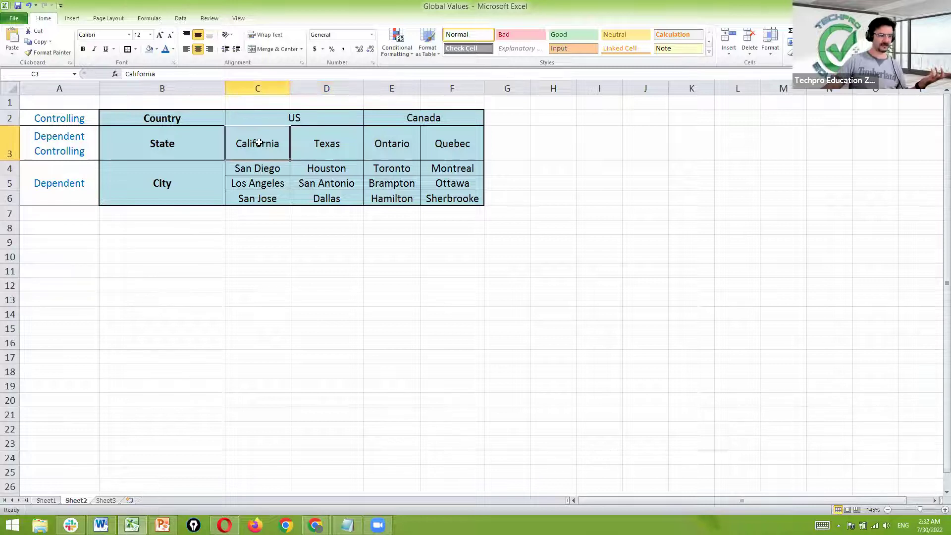
left_click(188, 120)
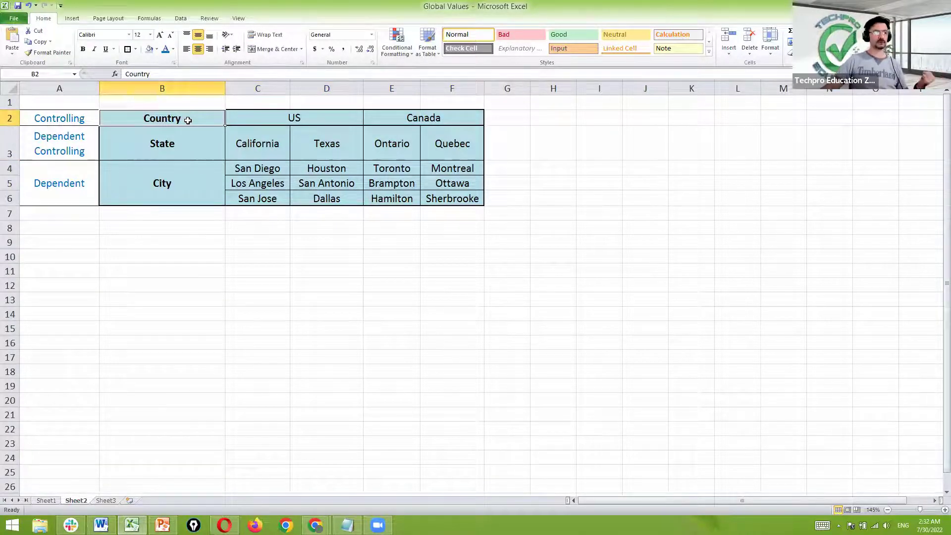
left_click(188, 141)
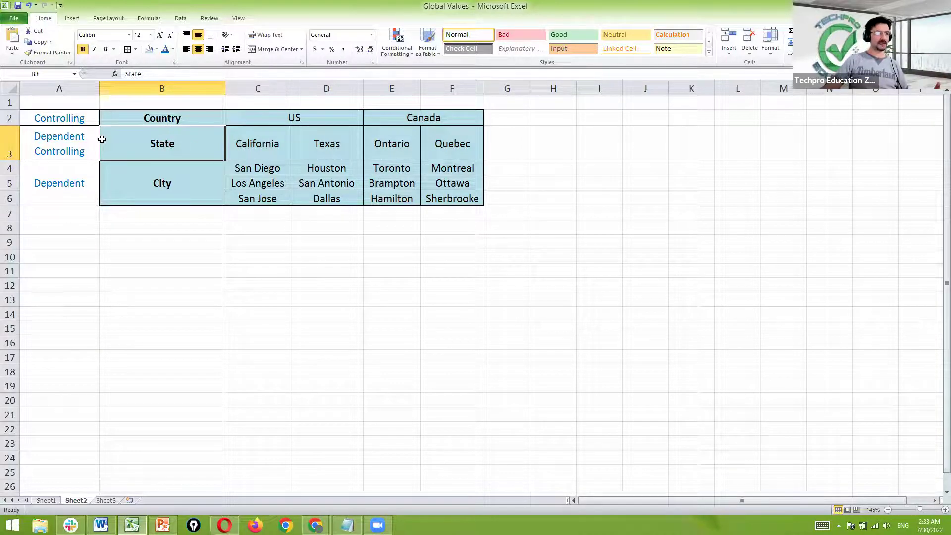
left_click(141, 121)
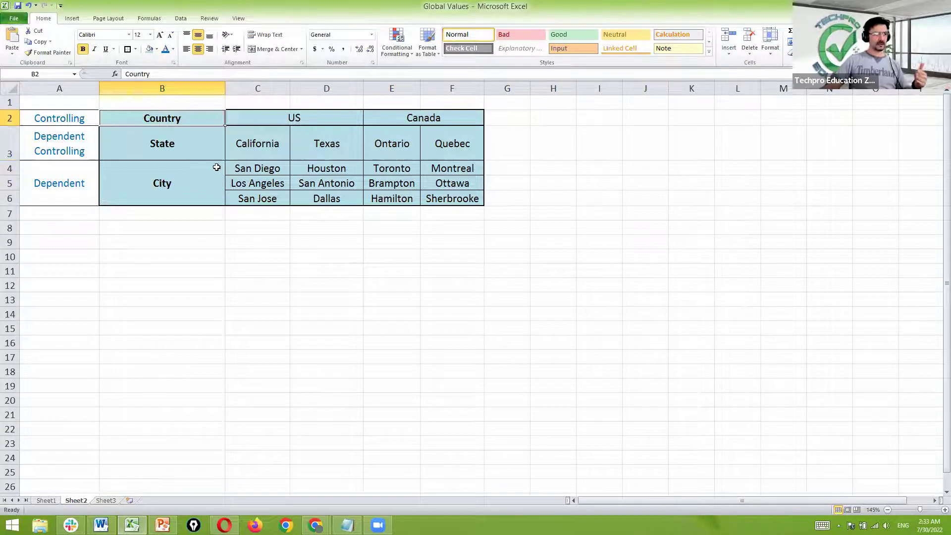
left_click_drag(182, 118, 440, 187)
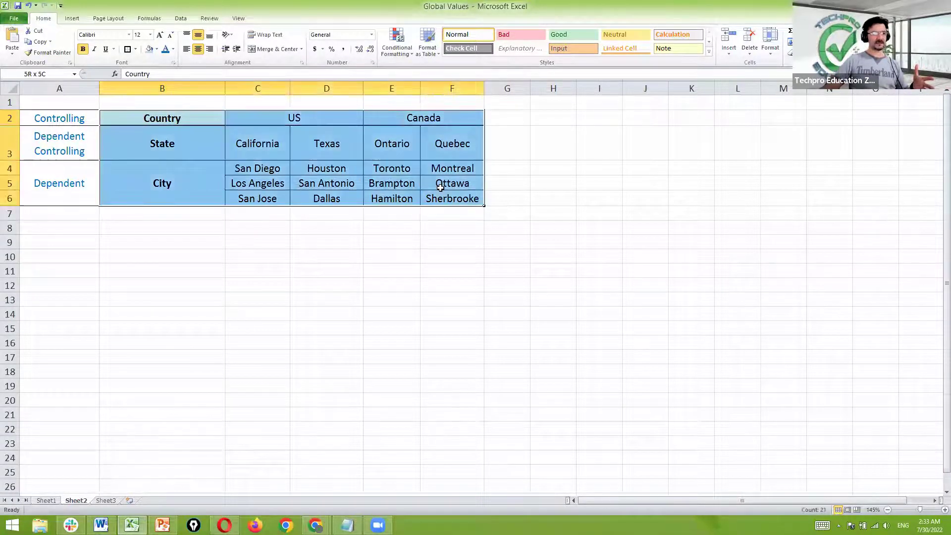
left_click(243, 274)
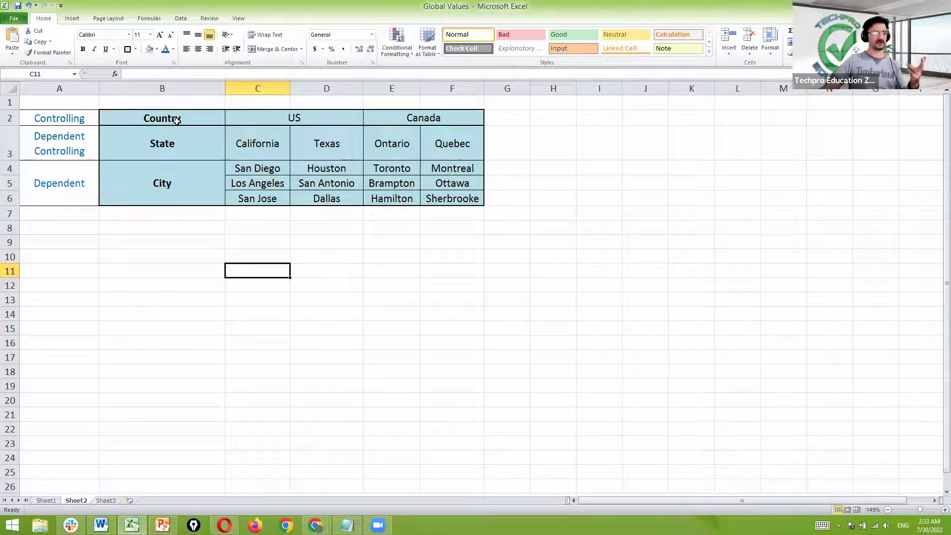
left_click_drag(176, 120, 404, 151)
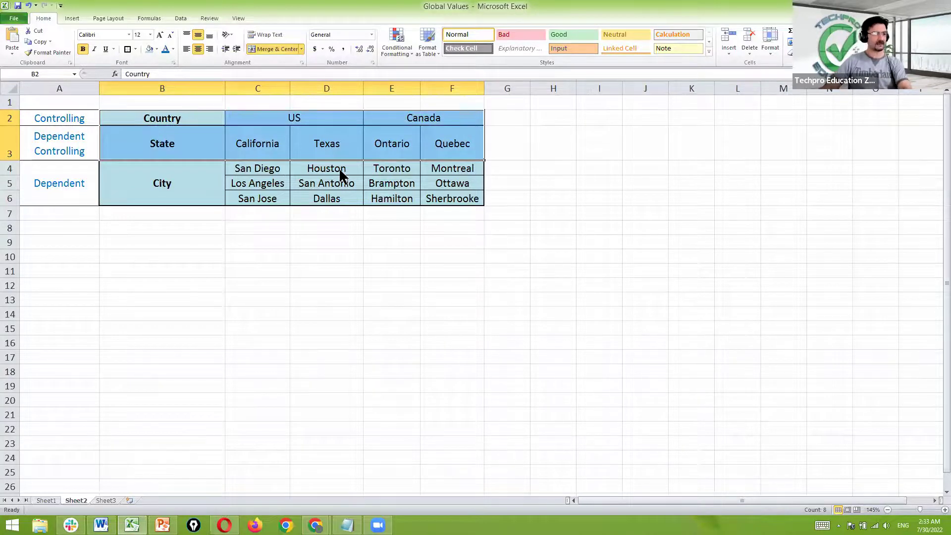
Back in Salesforce, set Country as the controlling field and State as the dependent field, consulting the Excel table.
key("alt+Tab")
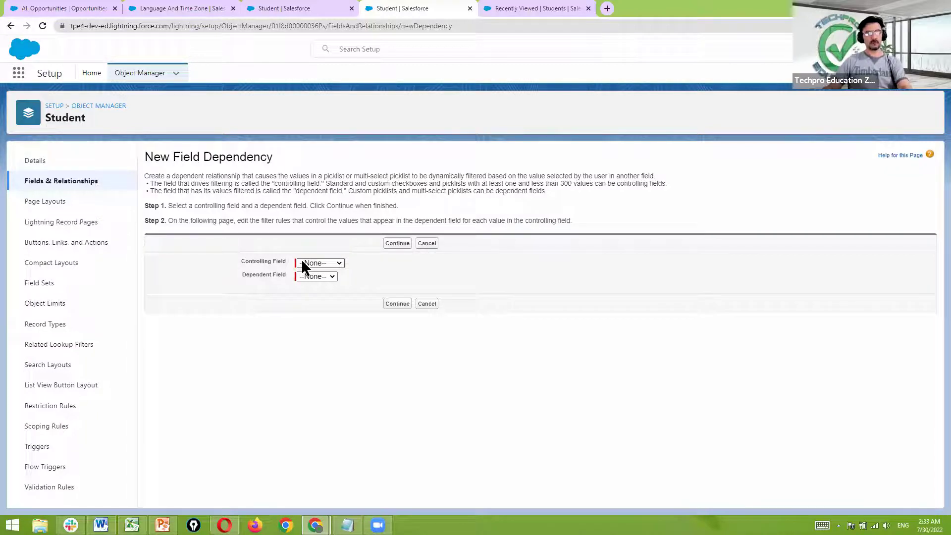
key("alt+Tab")
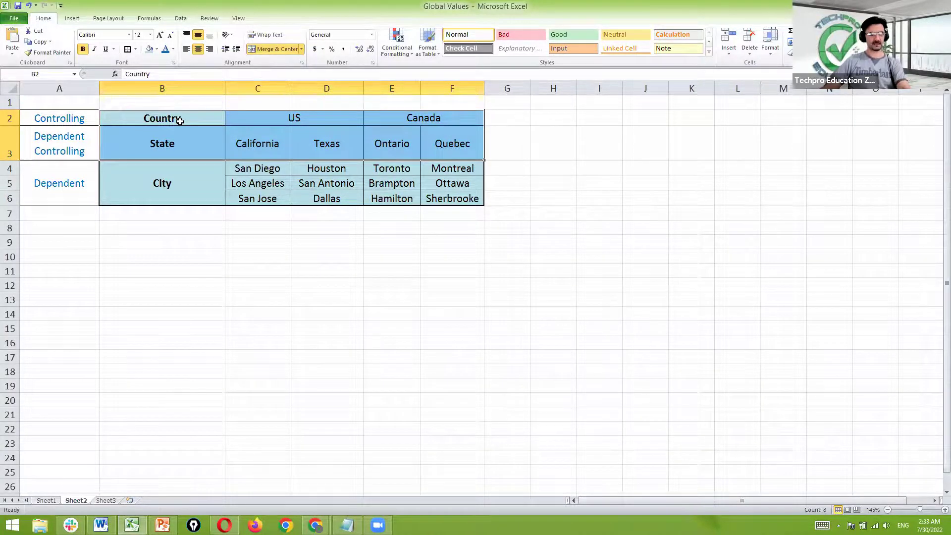
key("alt+Tab")
left_click(328, 259)
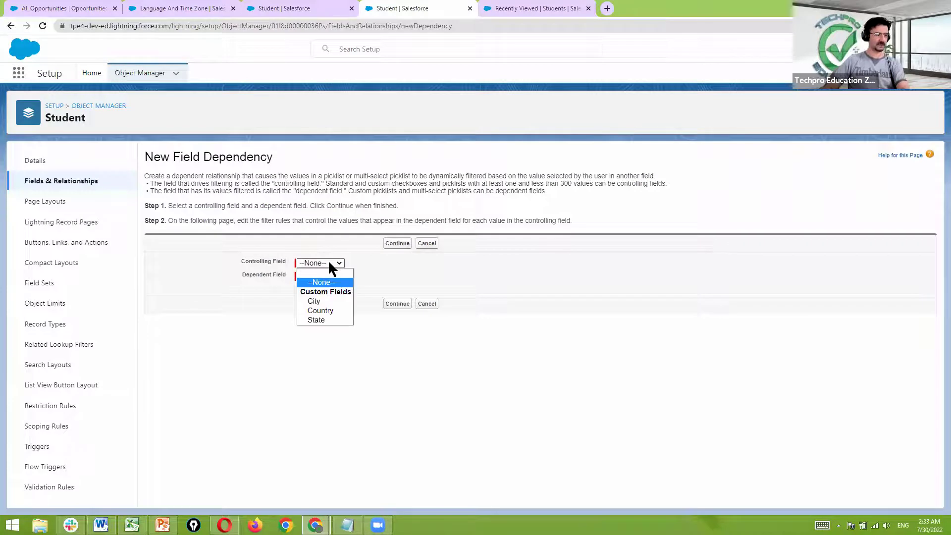
left_click(333, 311)
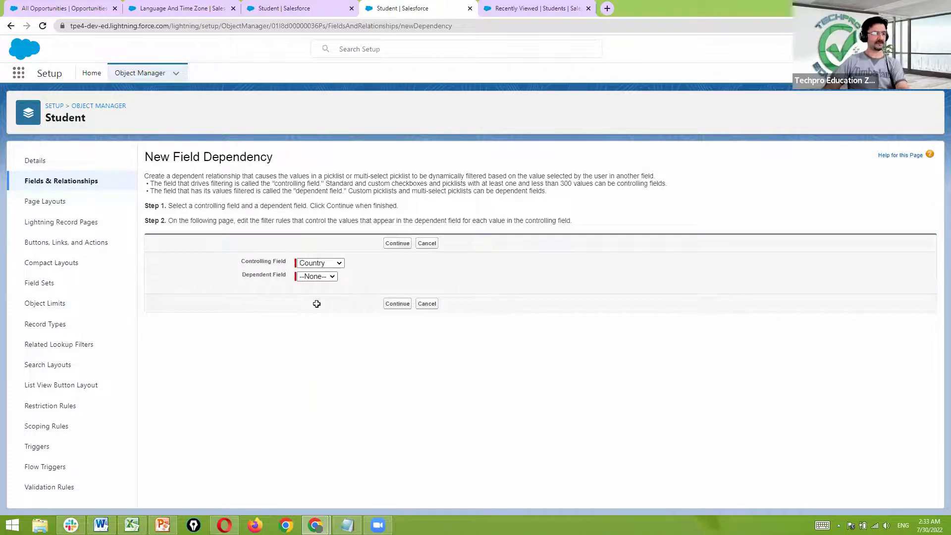
key("alt+Tab")
key("alt+Tab")
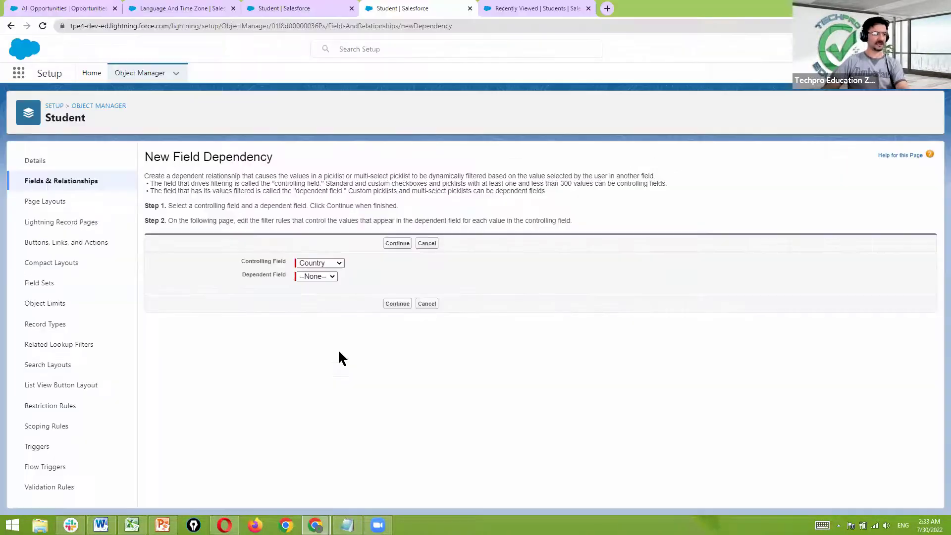
left_click(331, 280)
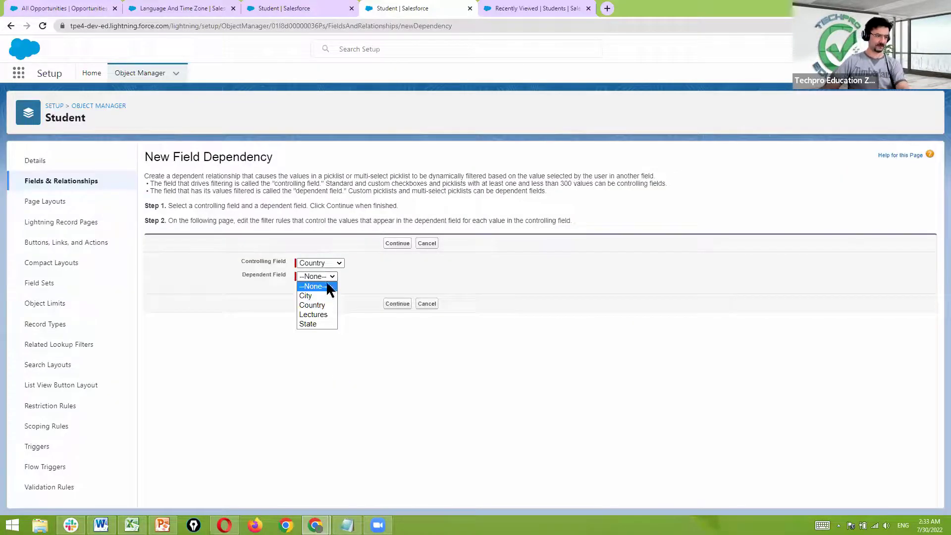
left_click(320, 327)
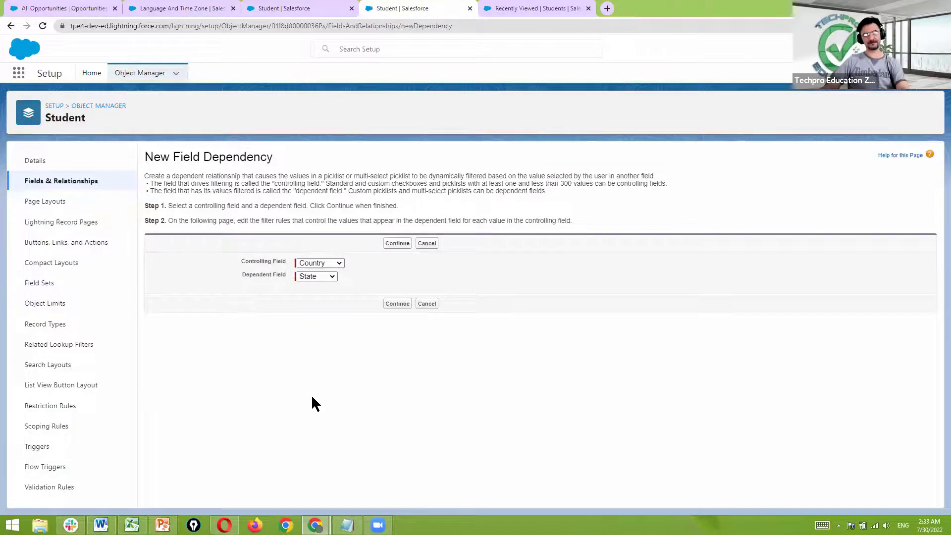
Check the Country and State rows of the Excel table, and continue to the Country–State dependency's value matrix in Salesforce.
key("alt+Tab")
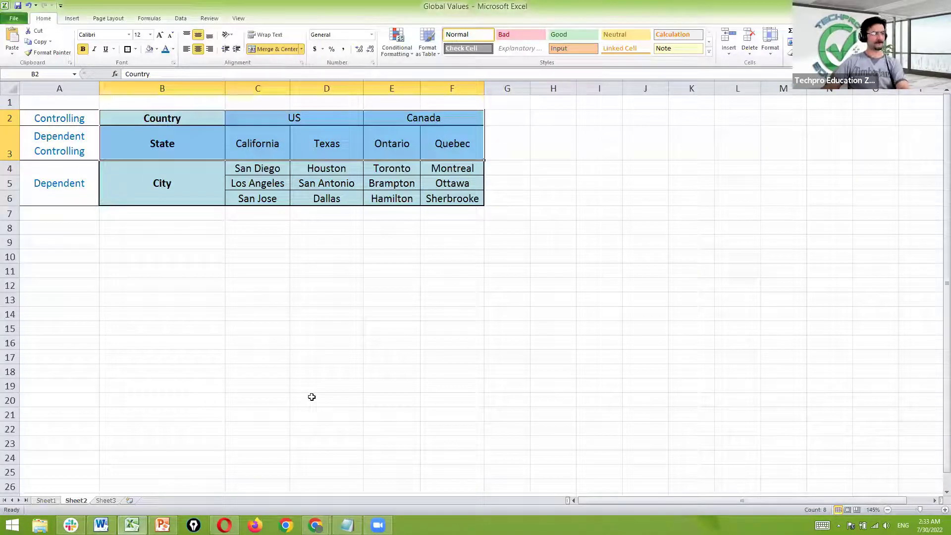
key("alt+Tab")
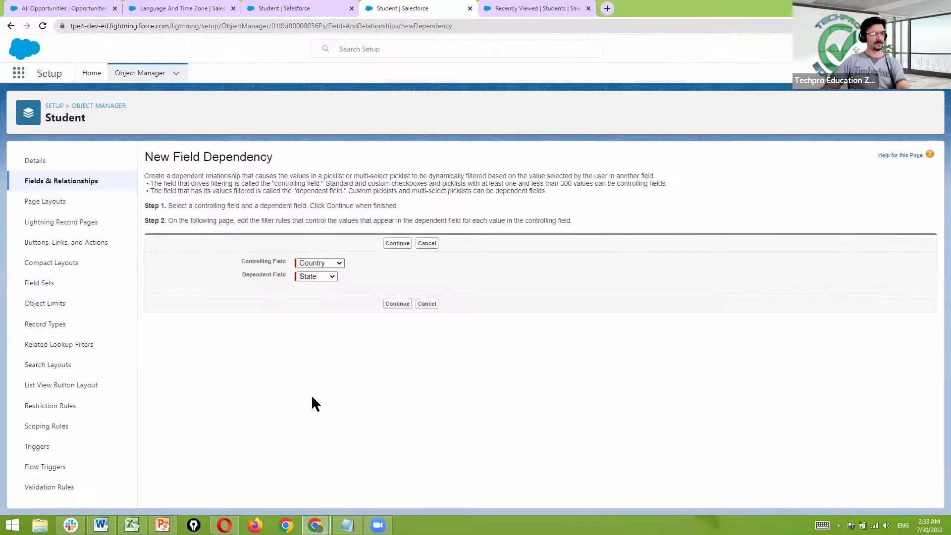
key("alt+Tab")
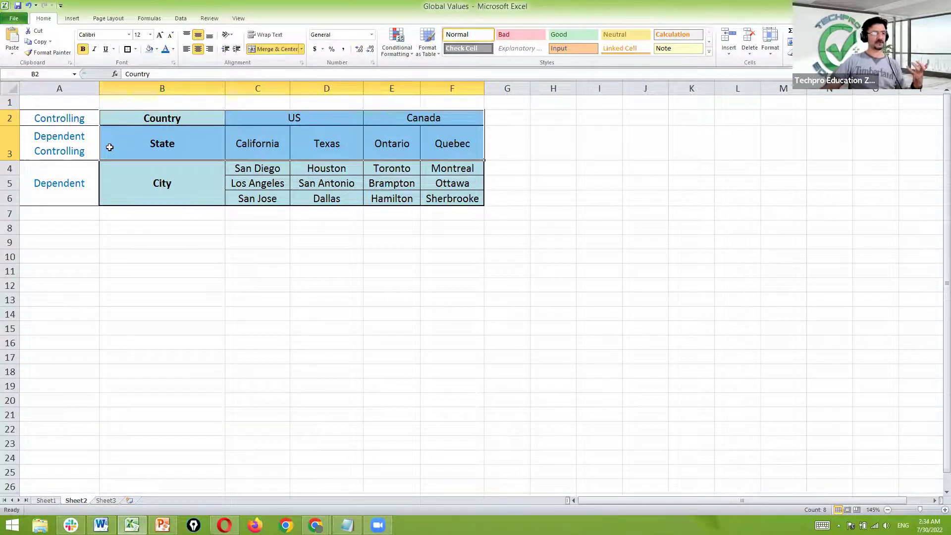
left_click_drag(57, 118, 408, 131)
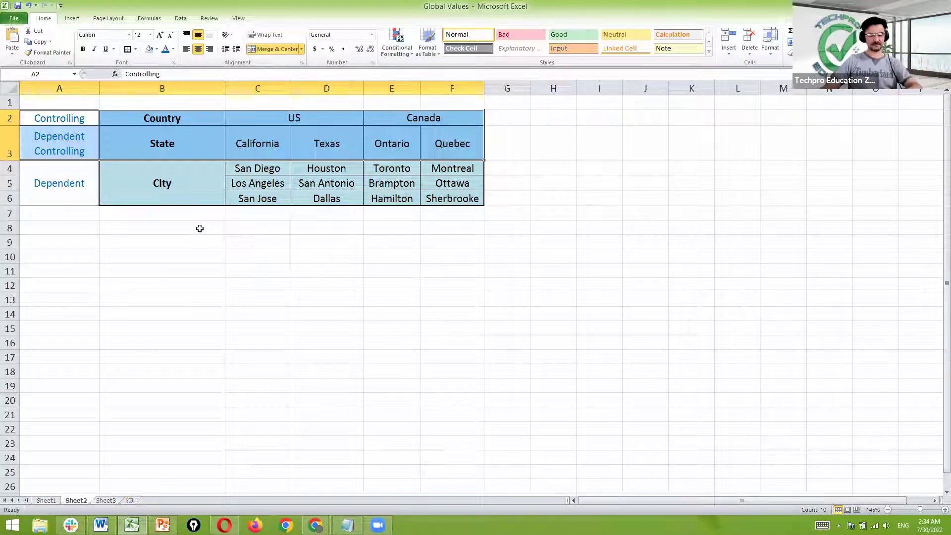
key("alt+Tab")
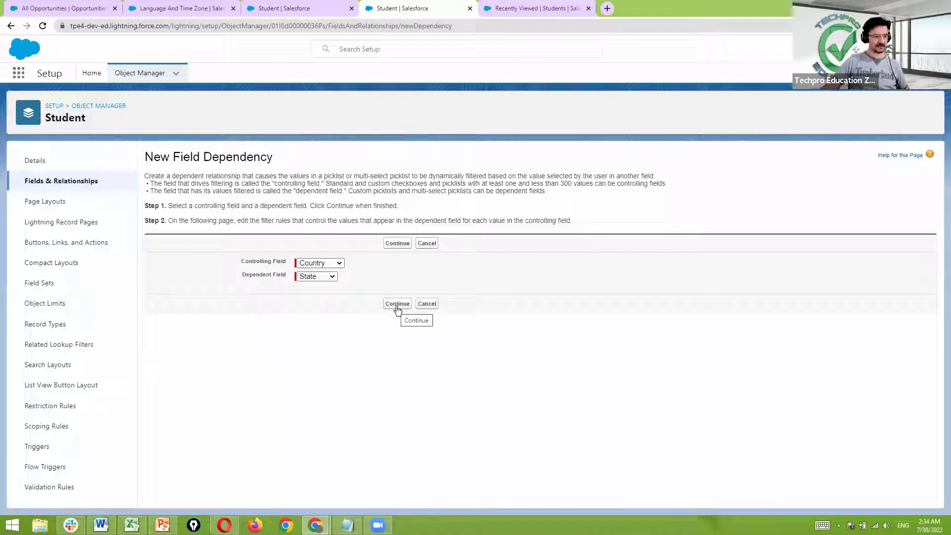
left_click(398, 304)
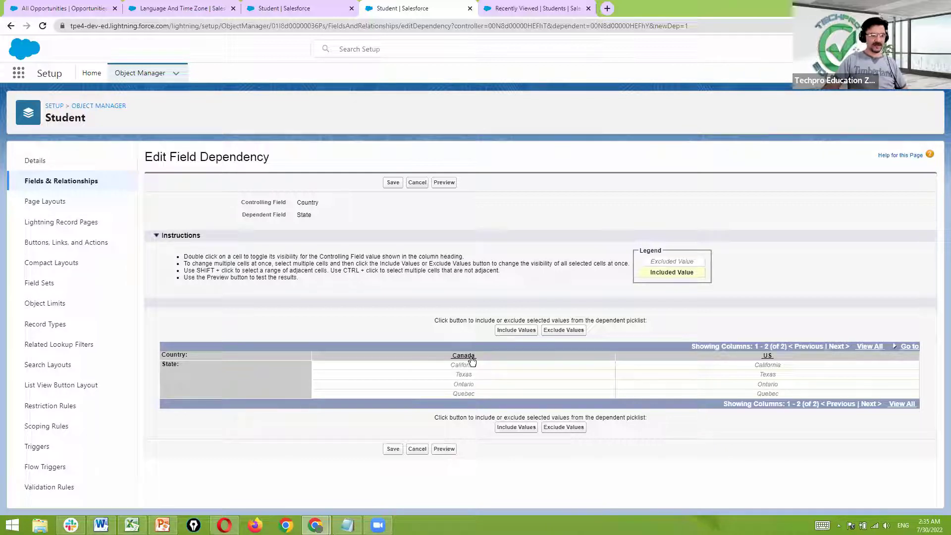
Include Ontario and Quebec for Canada and California and Texas for US, and save the field dependency.
left_click(479, 386)
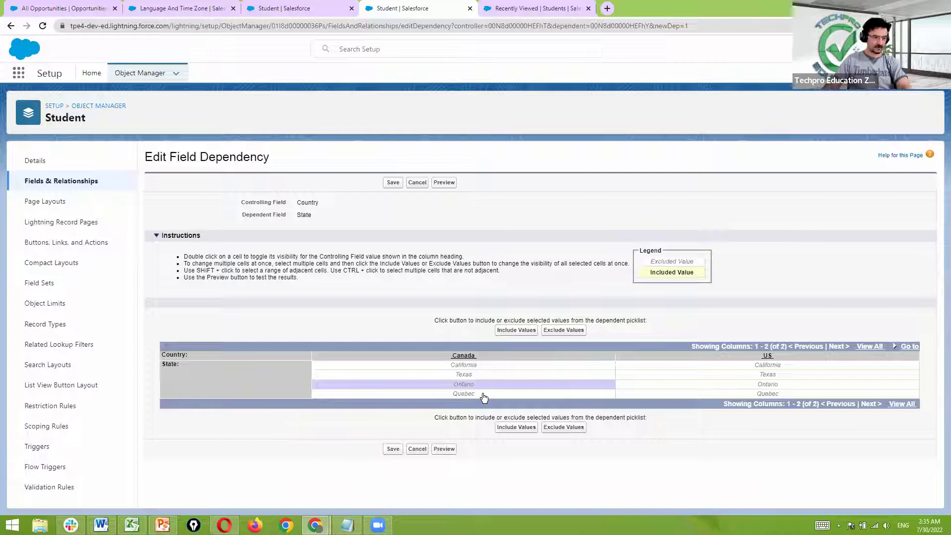
left_click(481, 394, "shift")
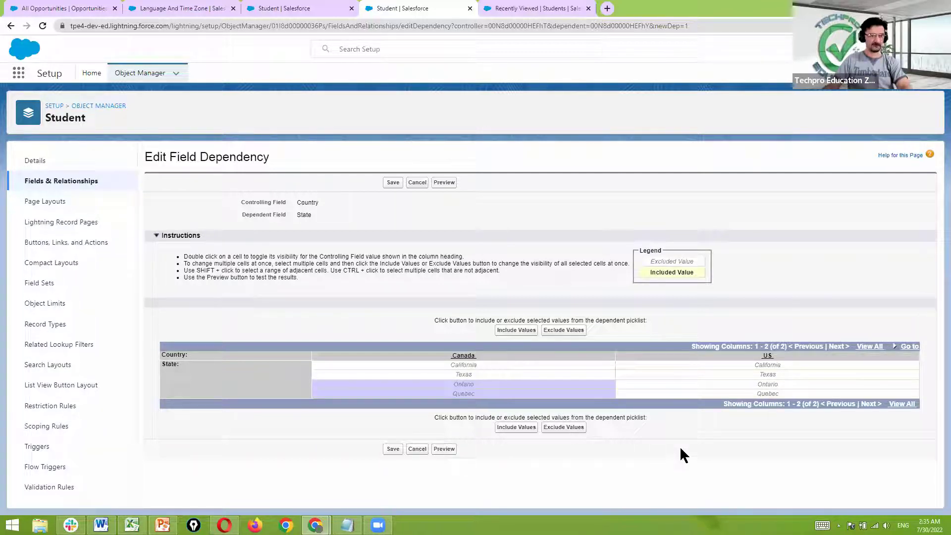
left_click(749, 368)
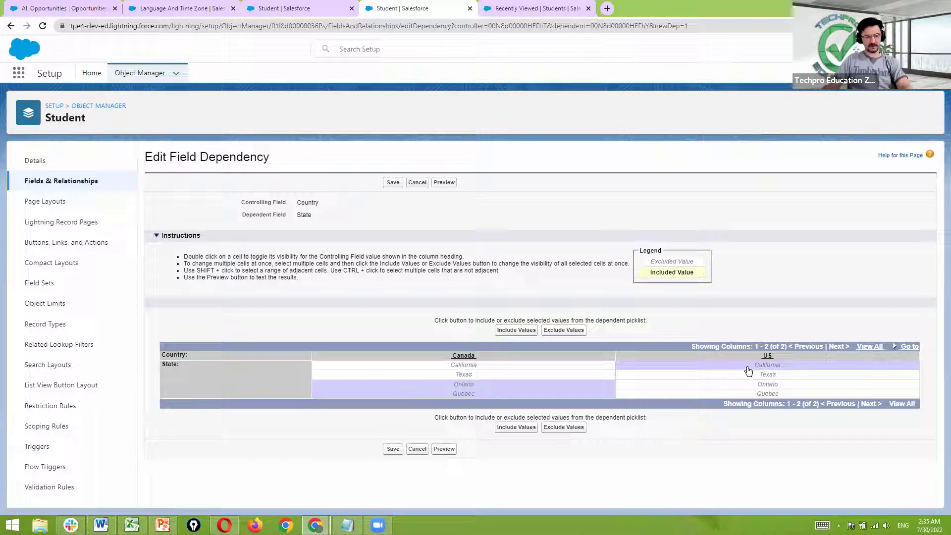
left_click(751, 376, "ctrl")
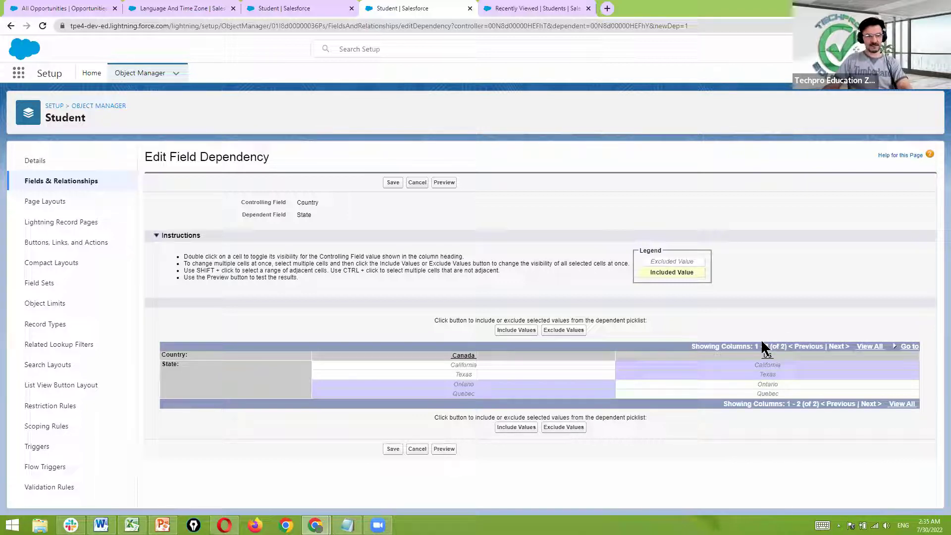
left_click(523, 332)
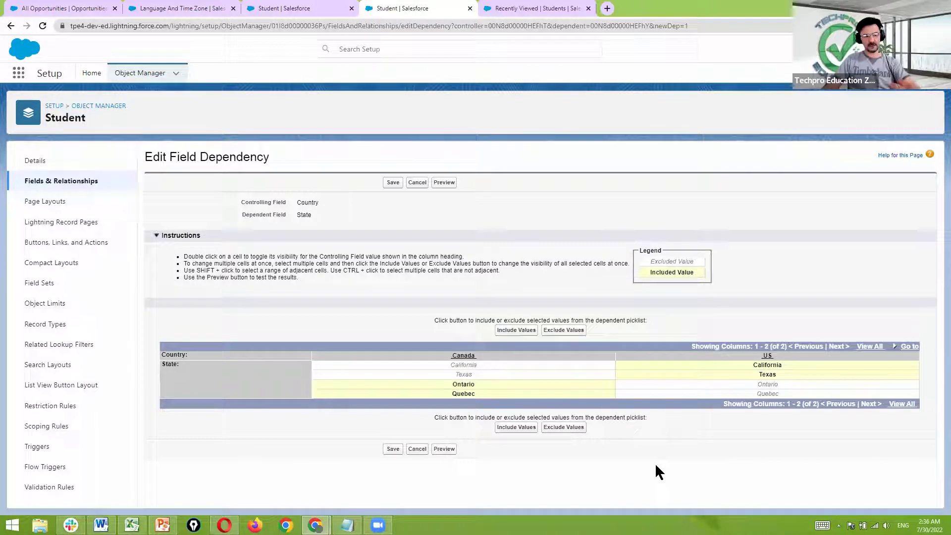
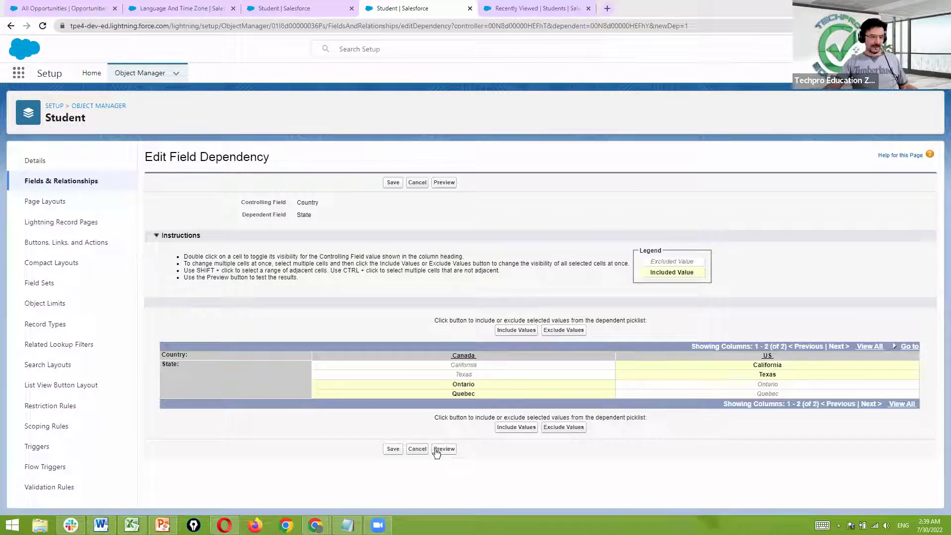
left_click(393, 449)
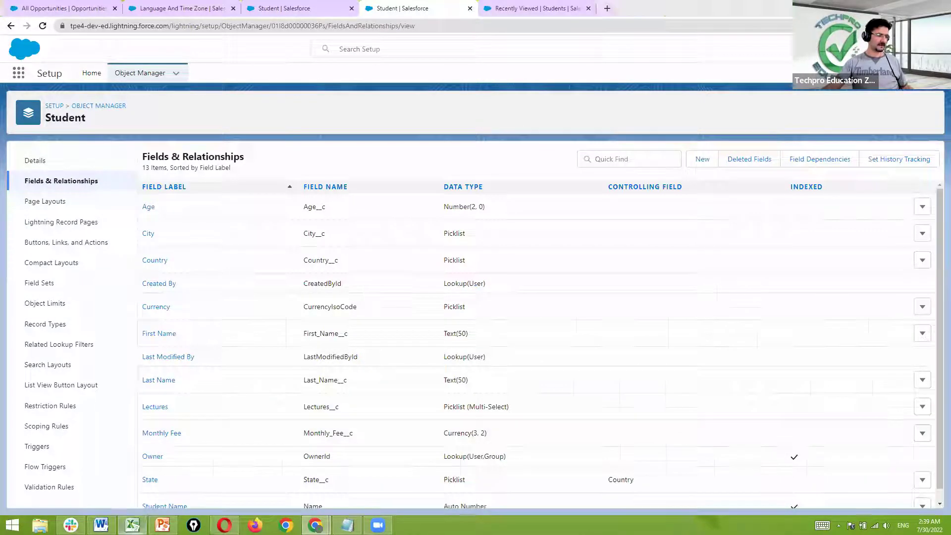
Switch to the Global Values workbook in Excel and fill cells G2:G3 beside the Country and State rows with light blue.
left_click(131, 525)
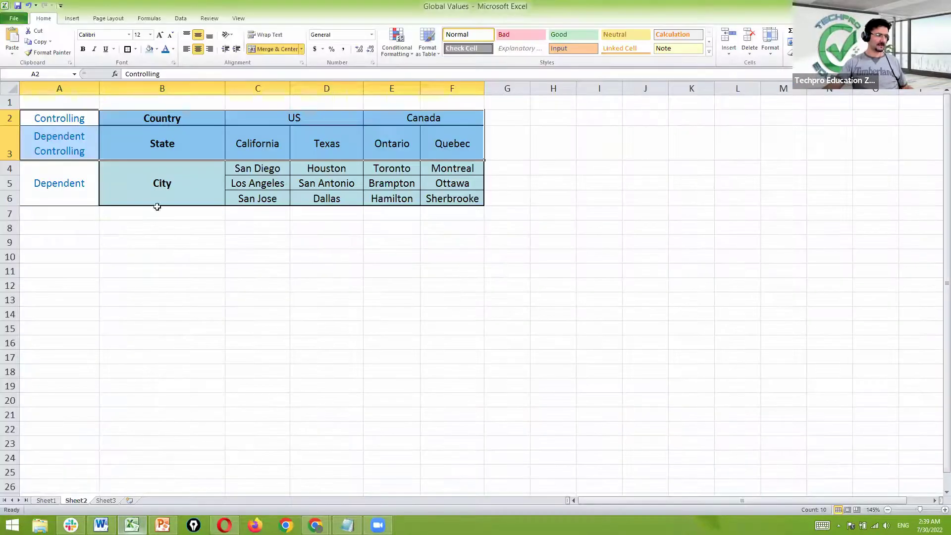
left_click(149, 119)
left_click_drag(504, 119, 509, 147)
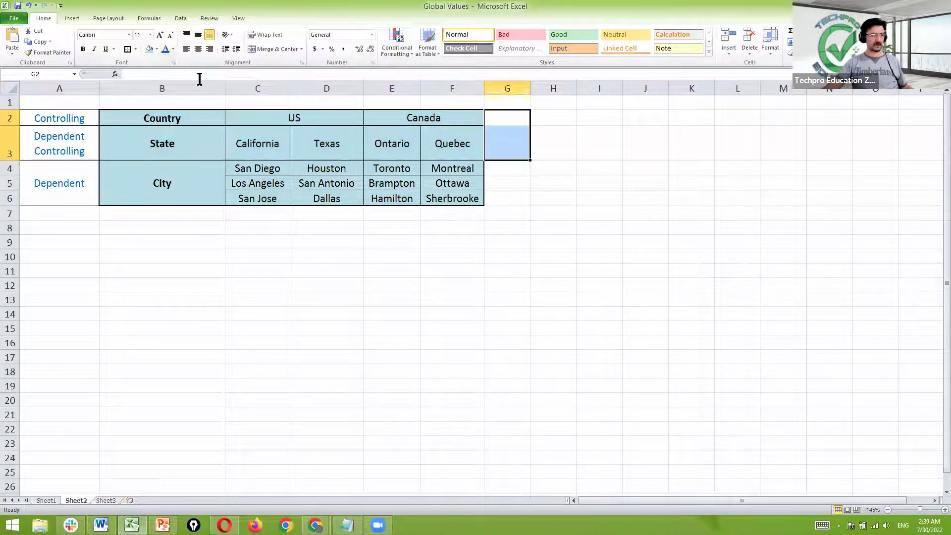
left_click(150, 49)
left_click(435, 300)
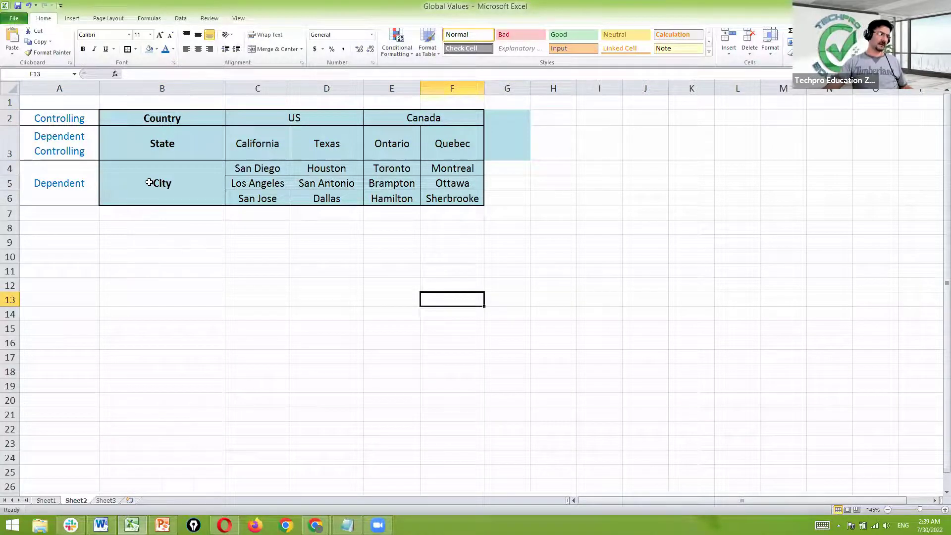
Select the State and City rows in the Excel table, and start another Student field dependency in Salesforce.
left_click_drag(156, 151, 466, 191)
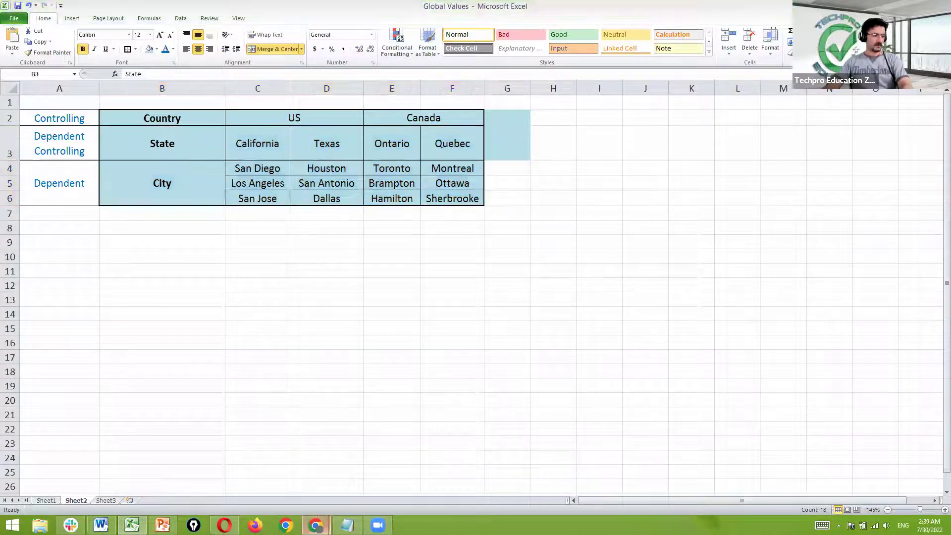
left_click(310, 526)
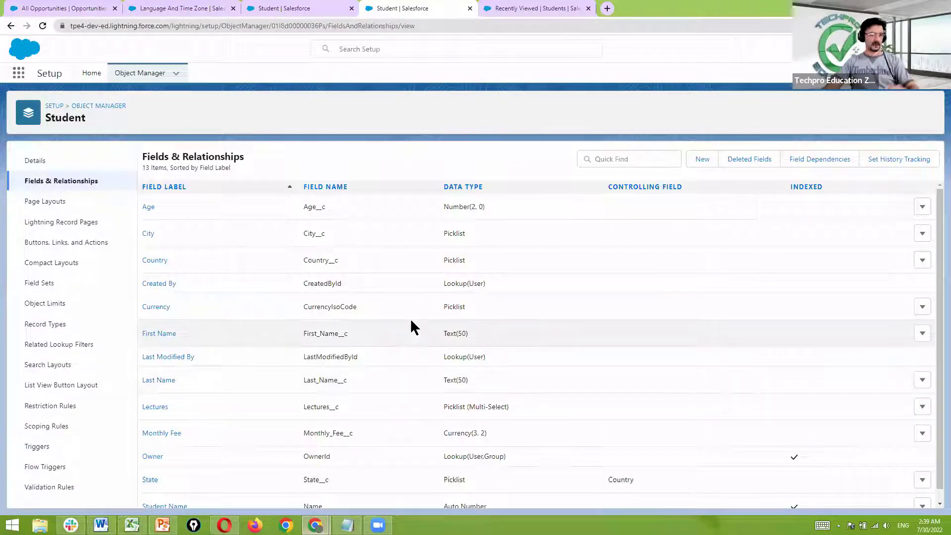
left_click(809, 160)
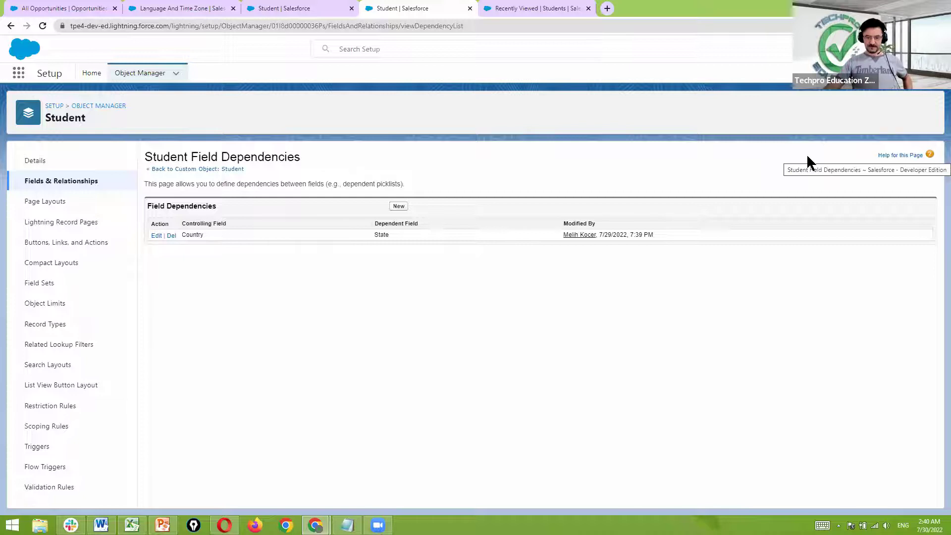
left_click(403, 206)
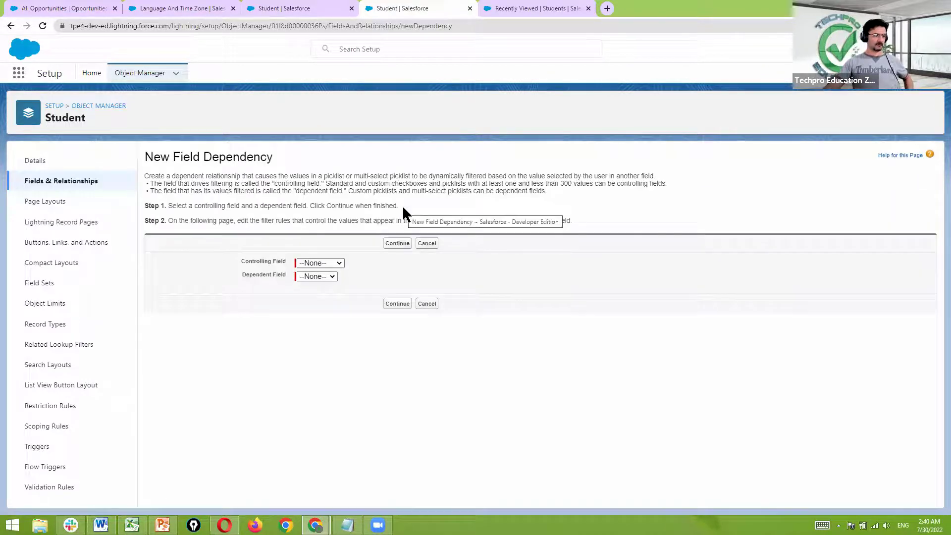
Set State as the controlling field and City as the dependent field, checking the Excel table, and continue to the value matrix.
left_click(340, 263)
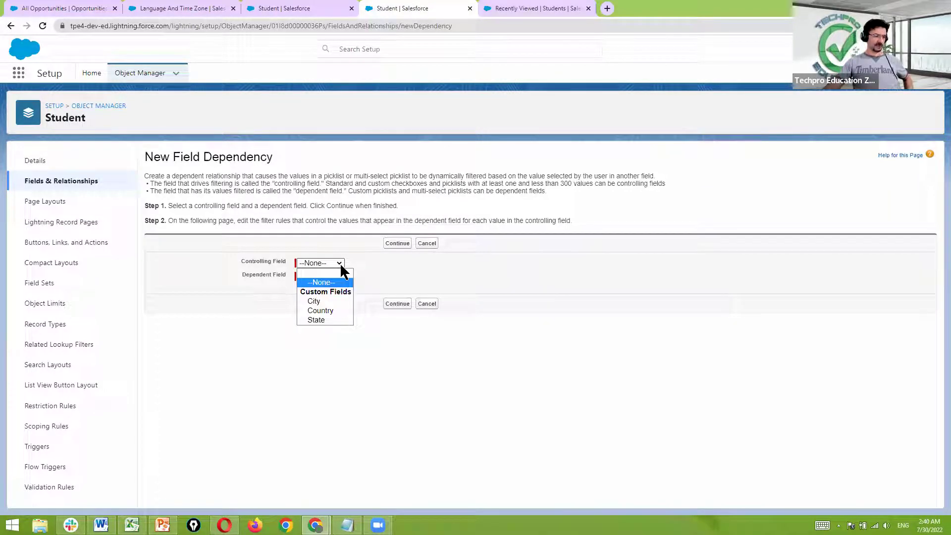
left_click(131, 524)
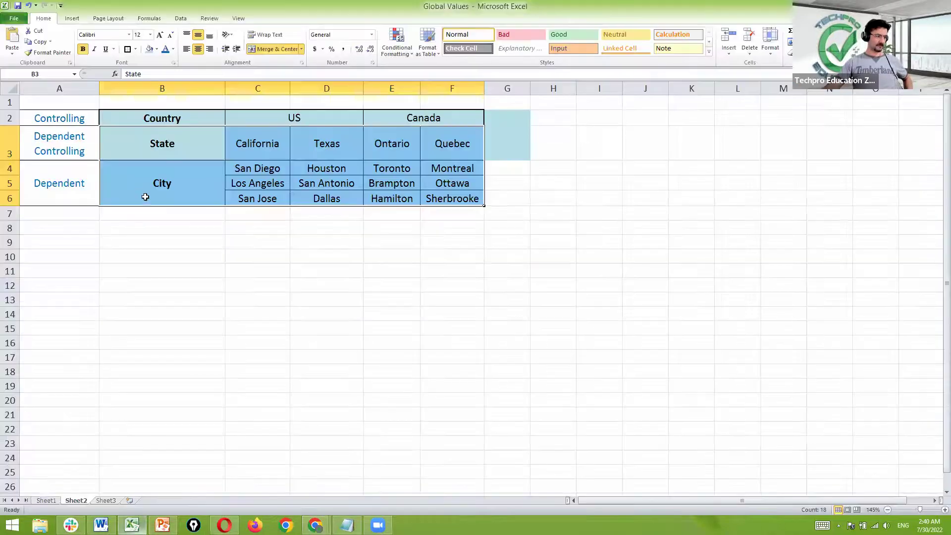
left_click(165, 181)
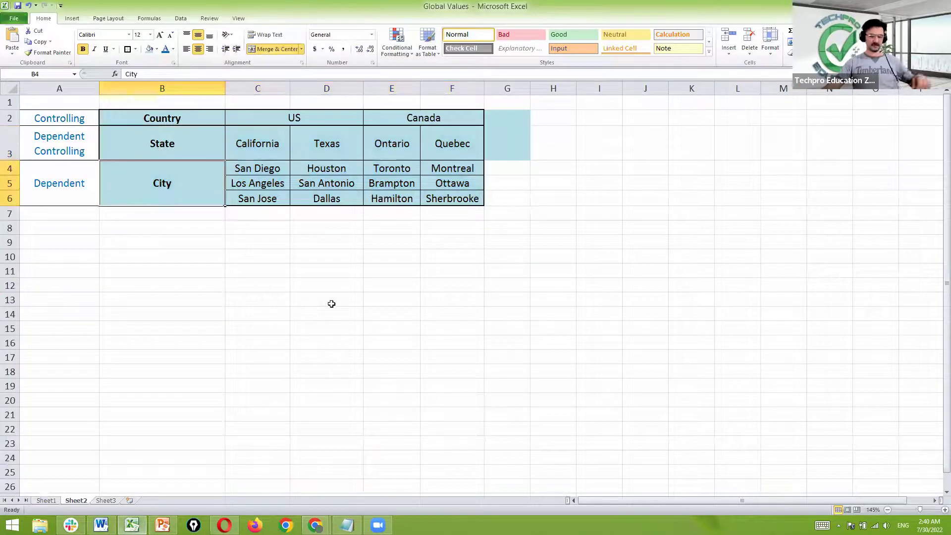
key("alt+Tab")
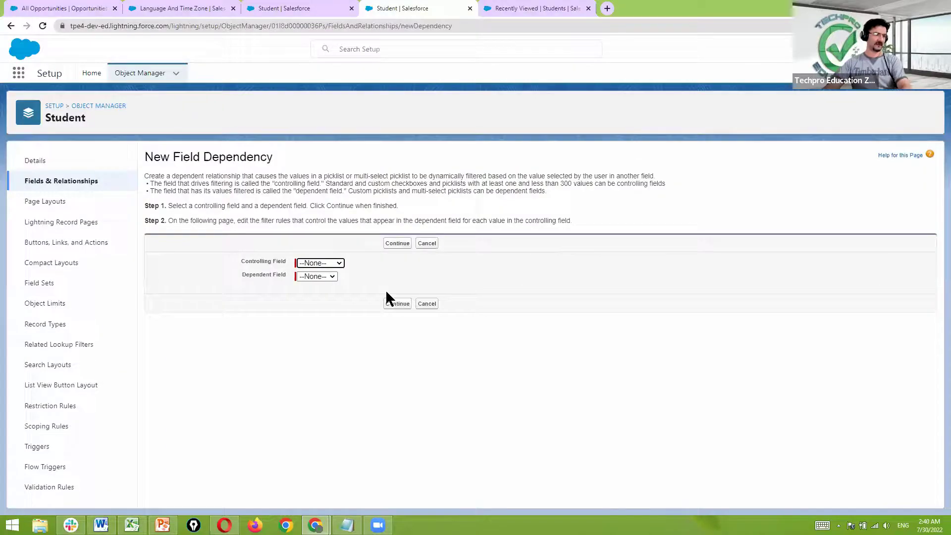
left_click(338, 264)
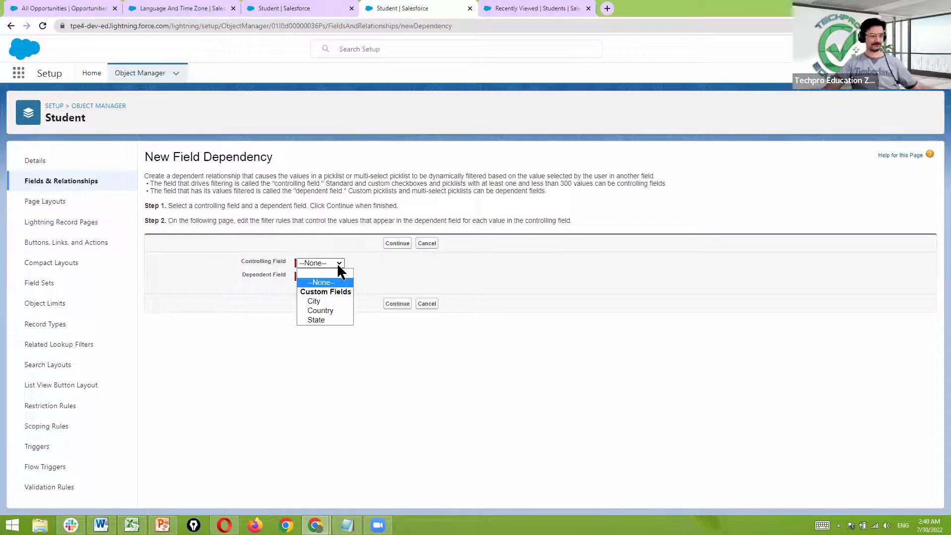
left_click(338, 323)
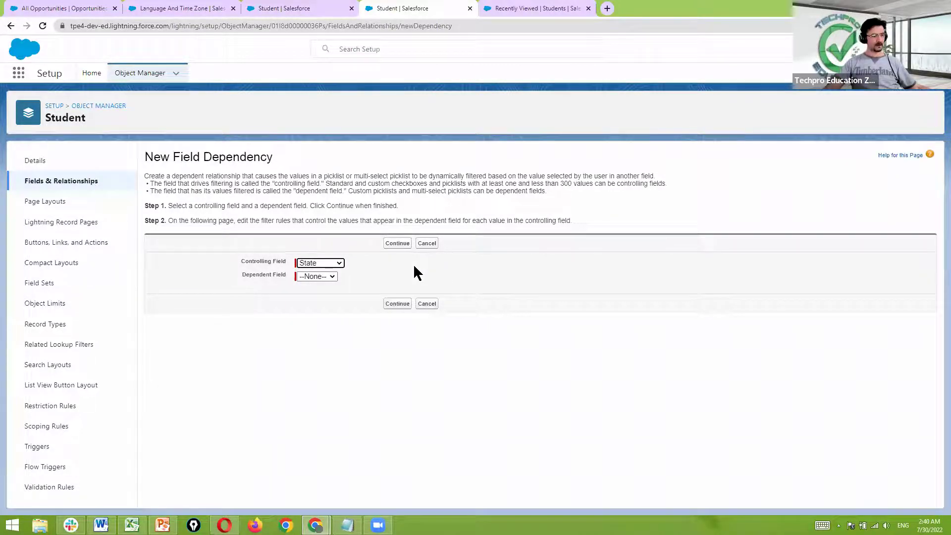
left_click(333, 277)
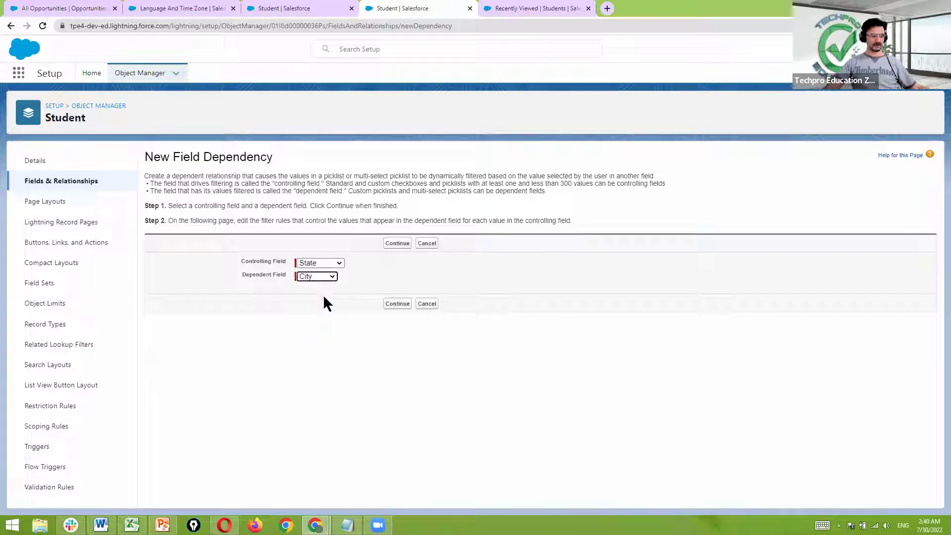
left_click(397, 303)
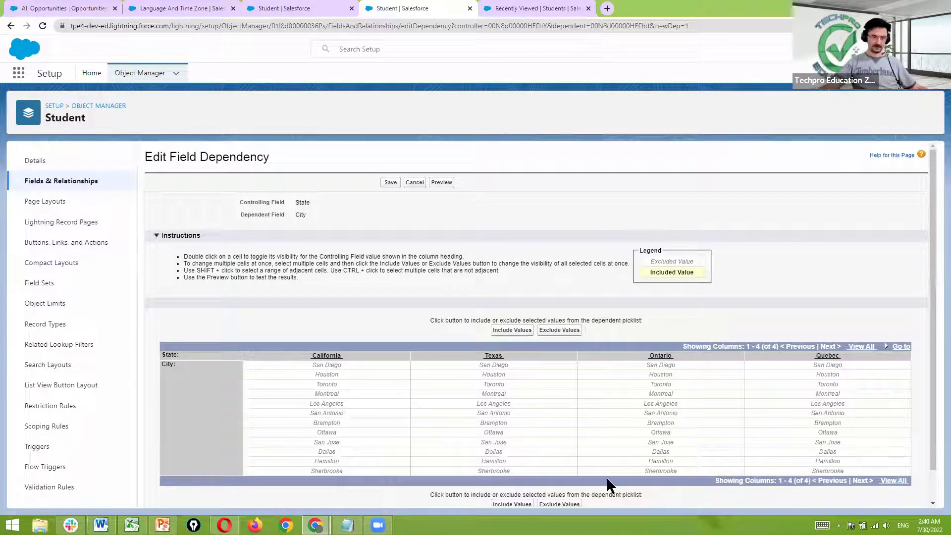
Select San Diego, Los Angeles and San Jose in the California column of the State–City matrix, checking the Excel table.
left_click_drag(931, 317, 934, 350)
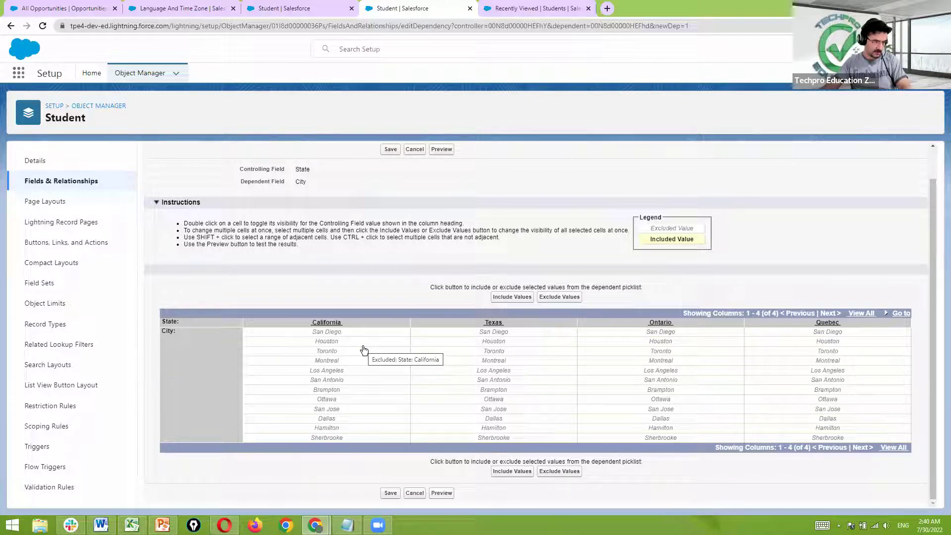
left_click(335, 333)
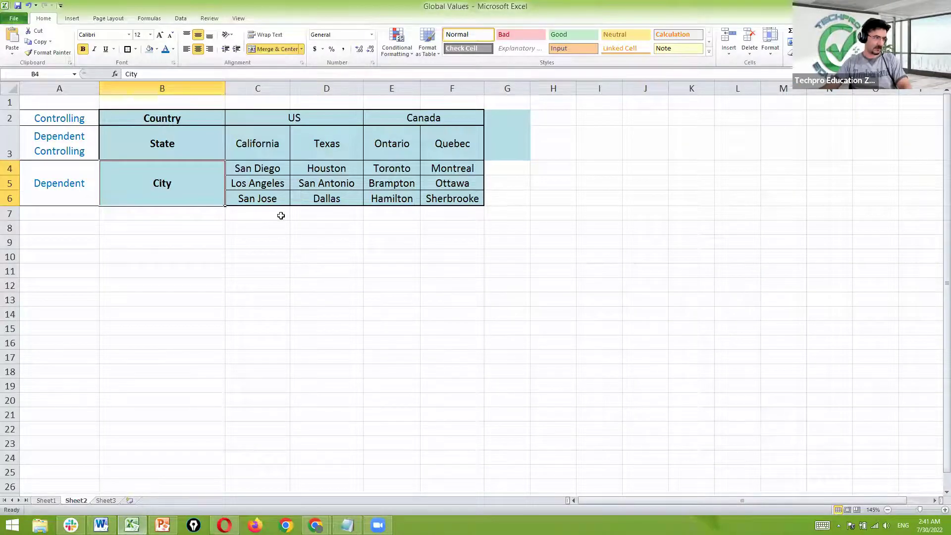
key("alt+Tab")
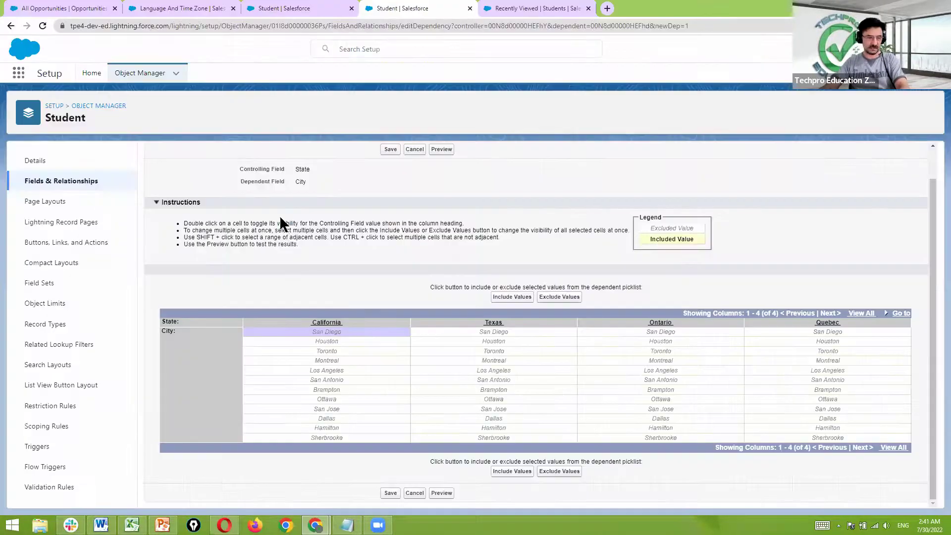
left_click(360, 371, "ctrl")
left_click(345, 414, "ctrl")
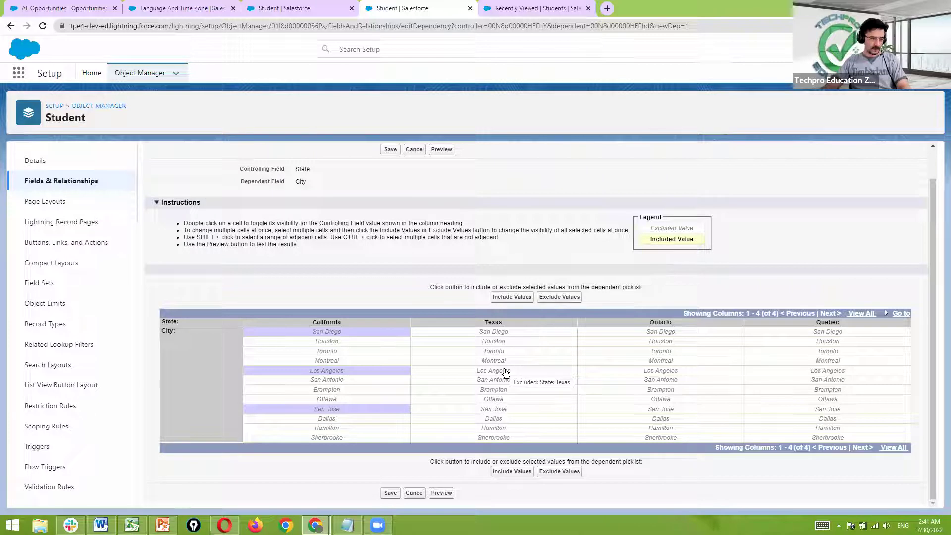
Add Houston, Dallas and San Antonio in the Texas column to the matrix selection, checking the Excel table.
left_click(514, 343)
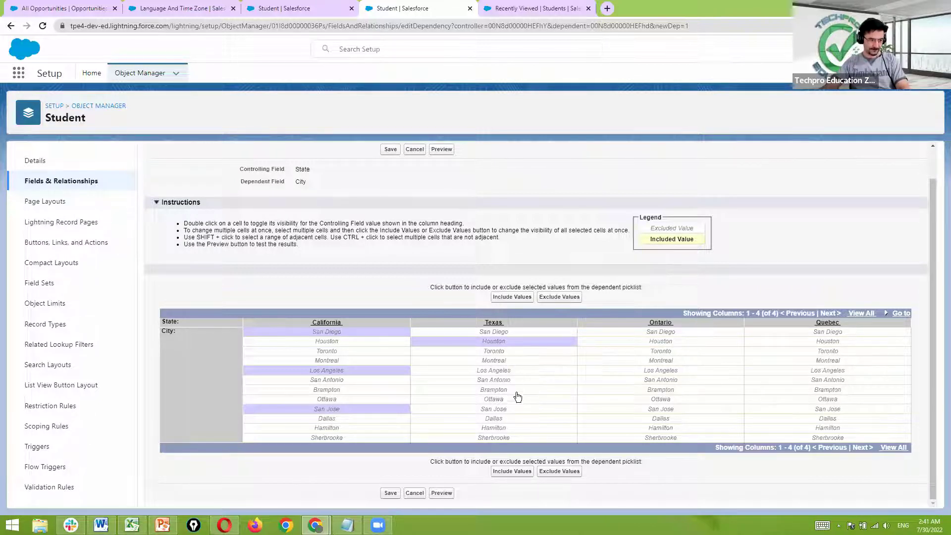
left_click(511, 420, "ctrl")
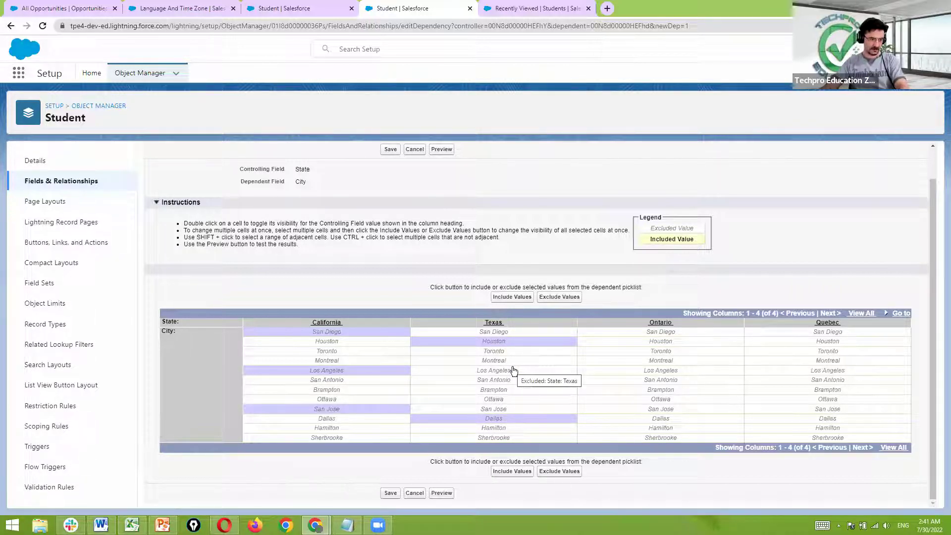
key("alt+Tab")
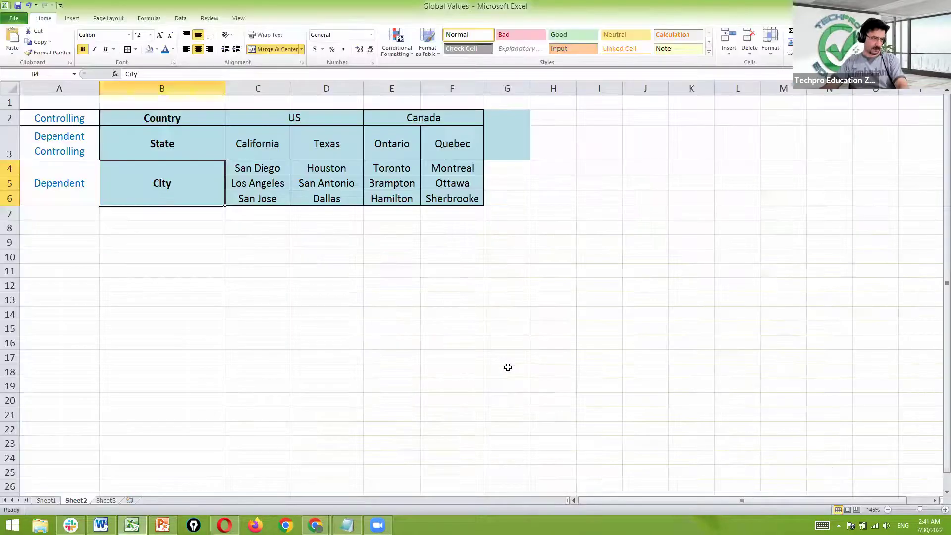
key("alt+Tab")
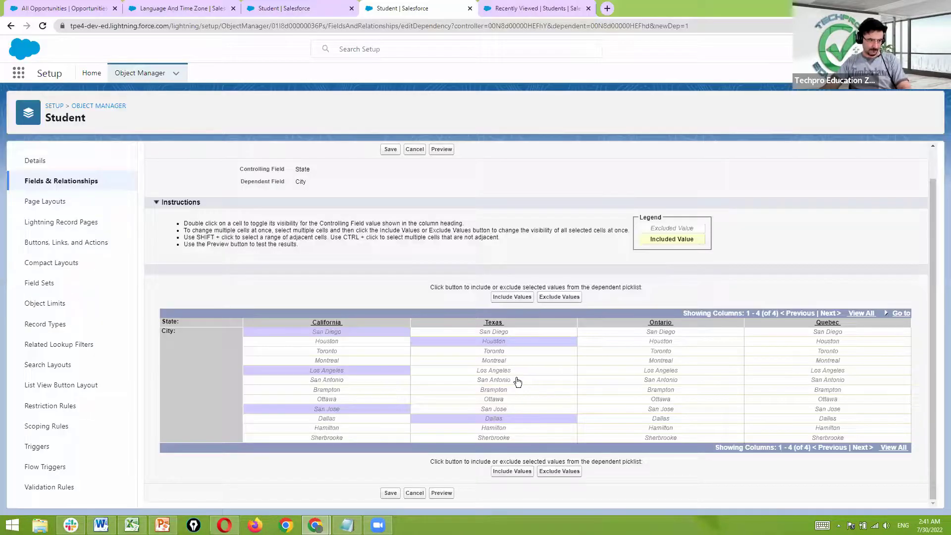
left_click(515, 383)
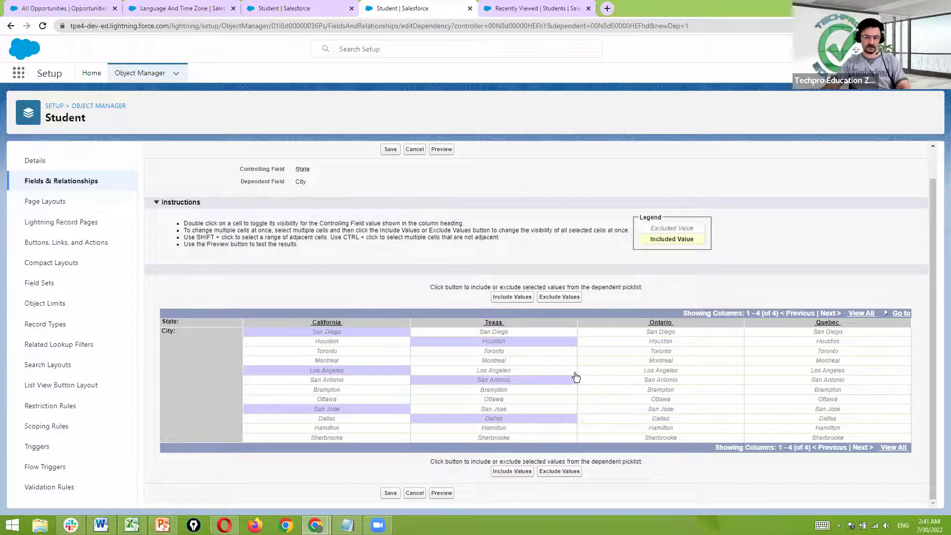
Check the Excel table and add Toronto, Brampton and Hamilton in the Ontario column to the matrix selection.
key("alt+Tab")
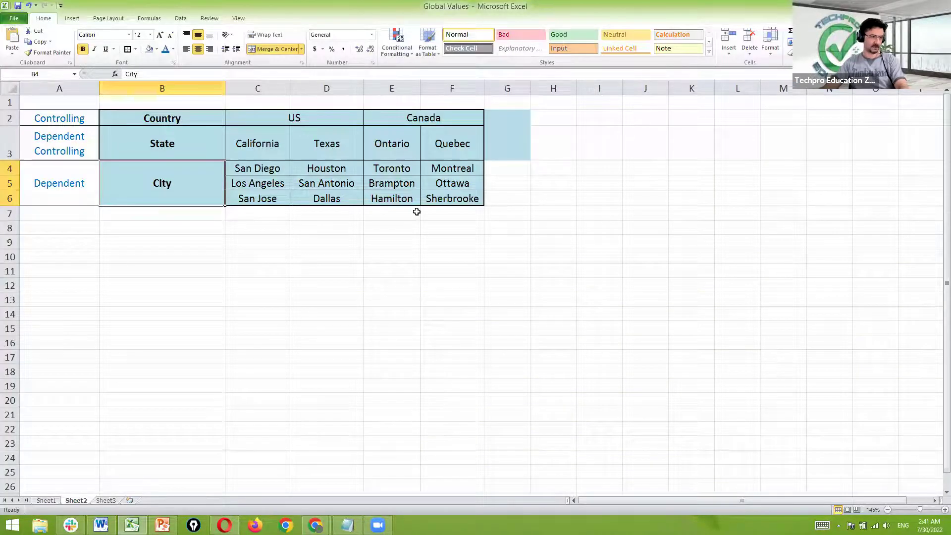
key("alt+Tab")
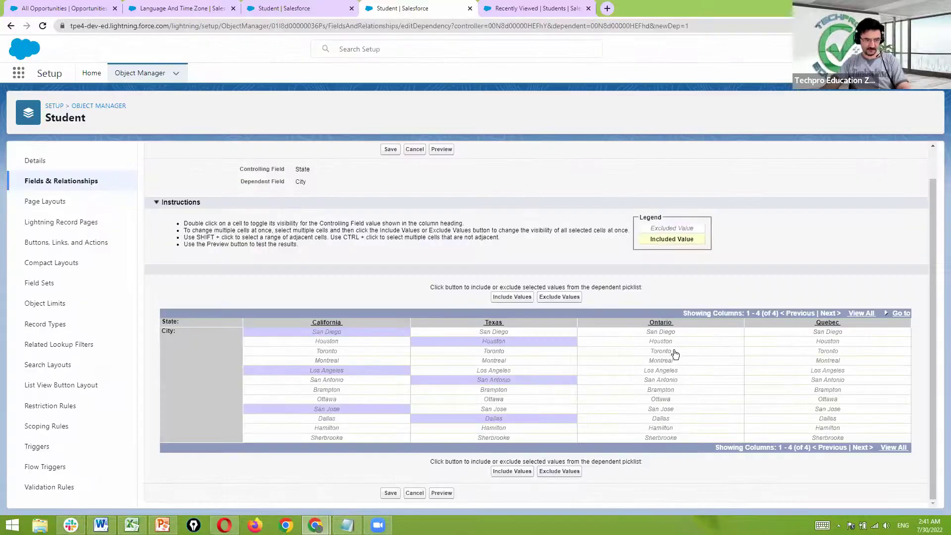
double_click(674, 353)
double_click(679, 390)
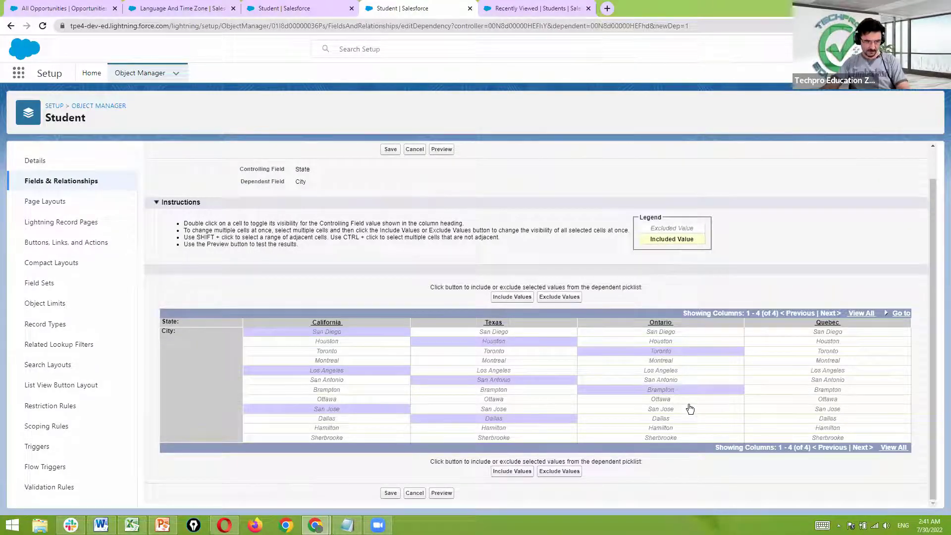
double_click(679, 430)
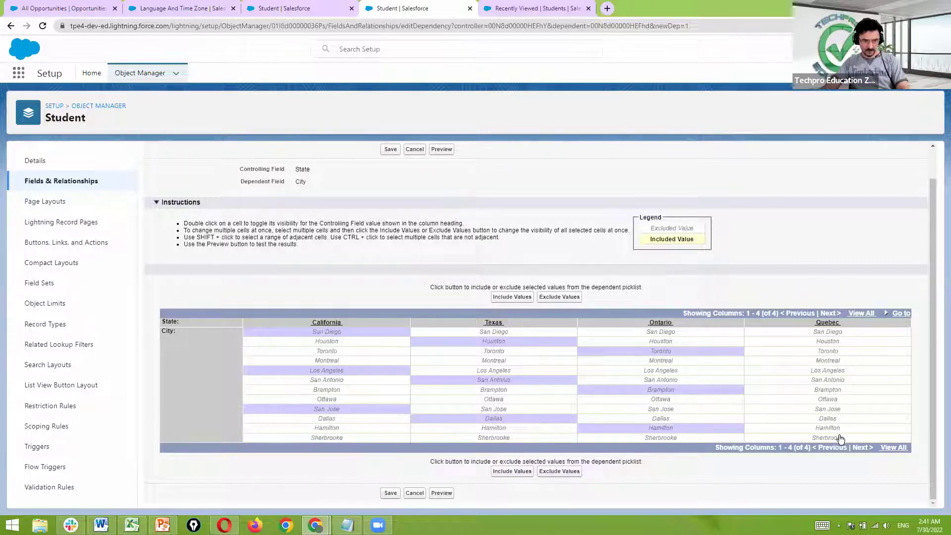
Add Montreal, Ottawa and Sherbrooke in the Quebec column to the matrix selection.
double_click(838, 363)
double_click(842, 401)
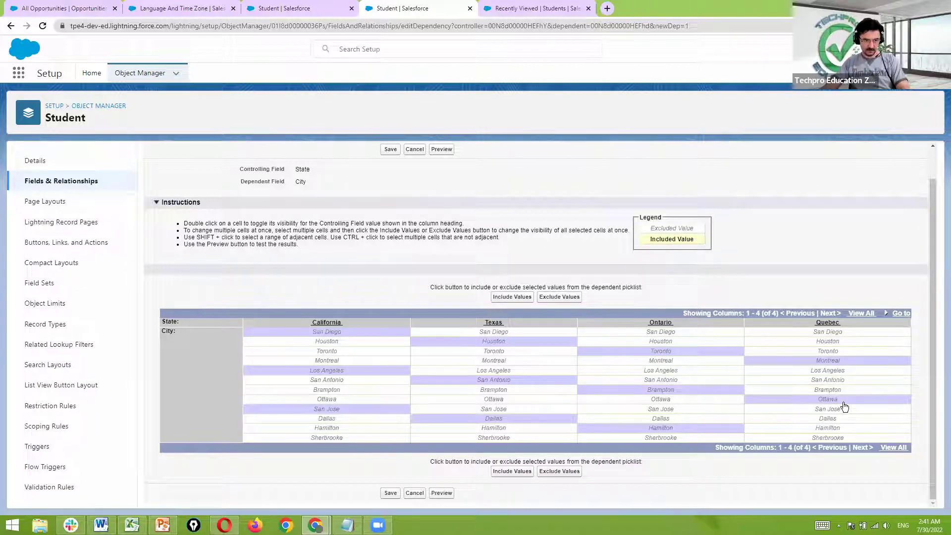
double_click(832, 439)
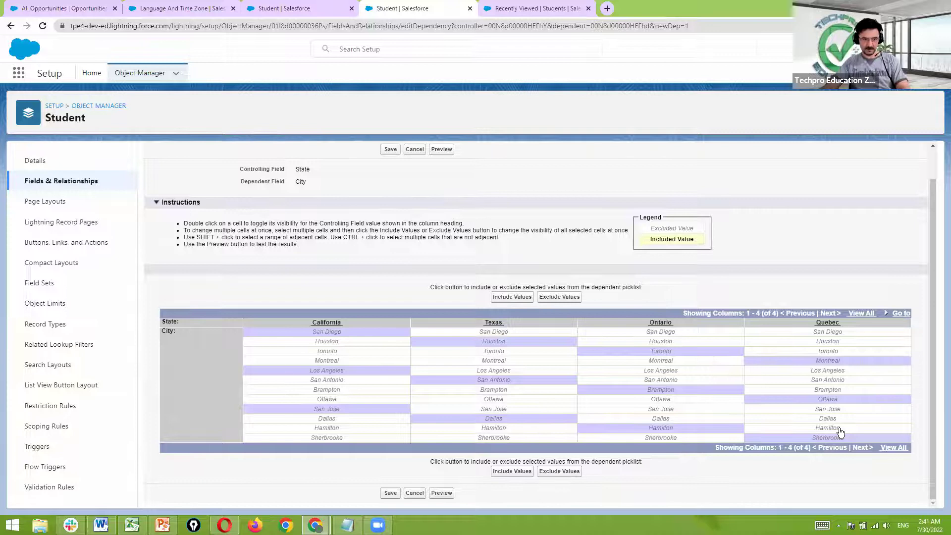
Include all the selected city values in the State–City dependency and save it.
key("ctrl+plus")
left_click_drag(927, 278, 882, 415)
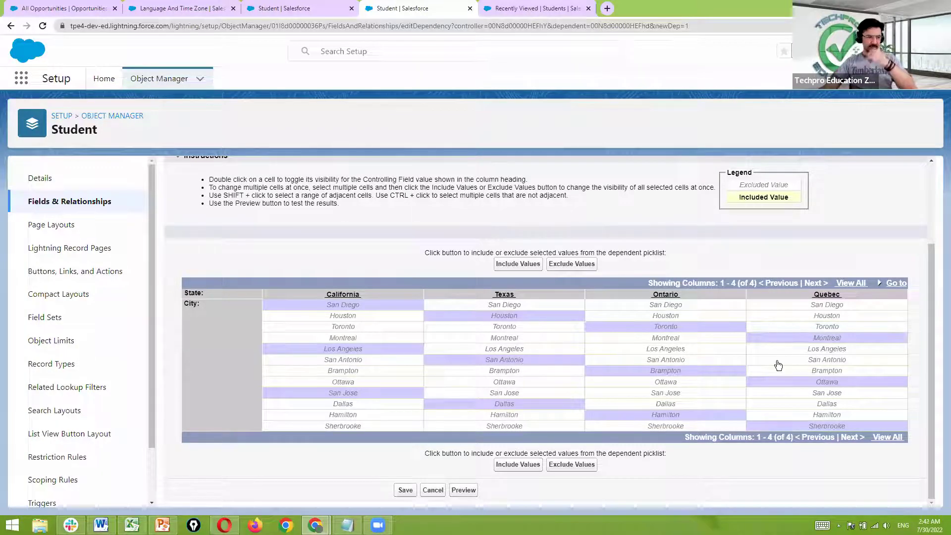
left_click(533, 265)
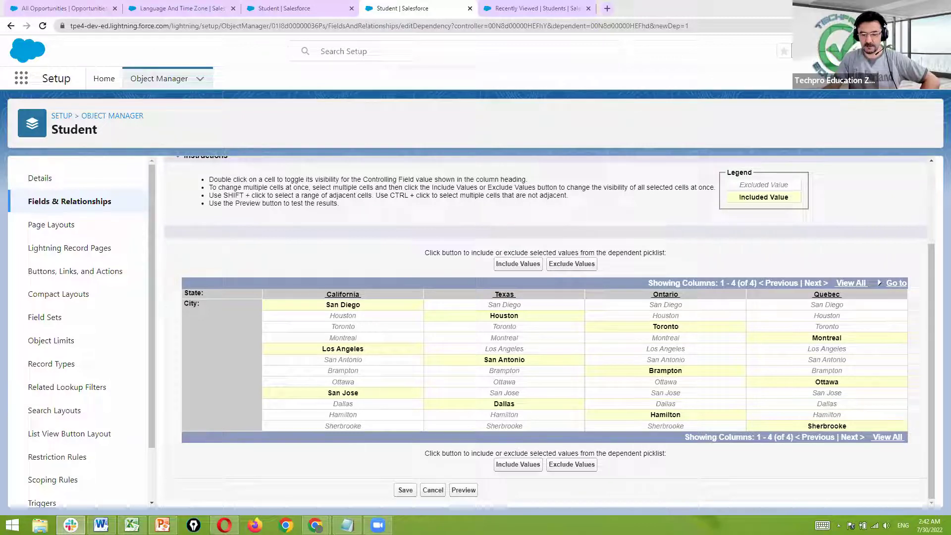
left_click(404, 491)
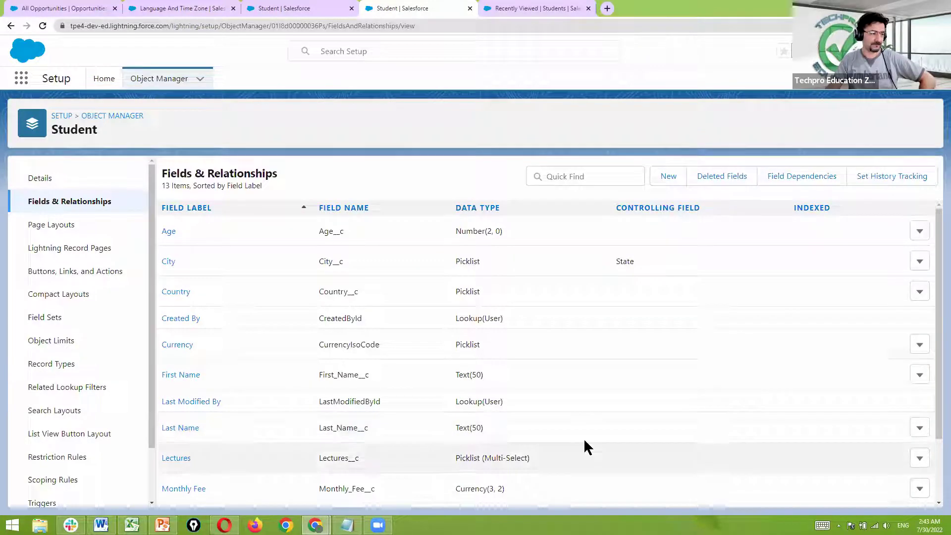
Review the controlling fields listed for City and State in the Student object's Fields & Relationships.
scroll(586, 350, "down", 2)
scroll(586, 350, "up", 2)
scroll(585, 350, "down", 2)
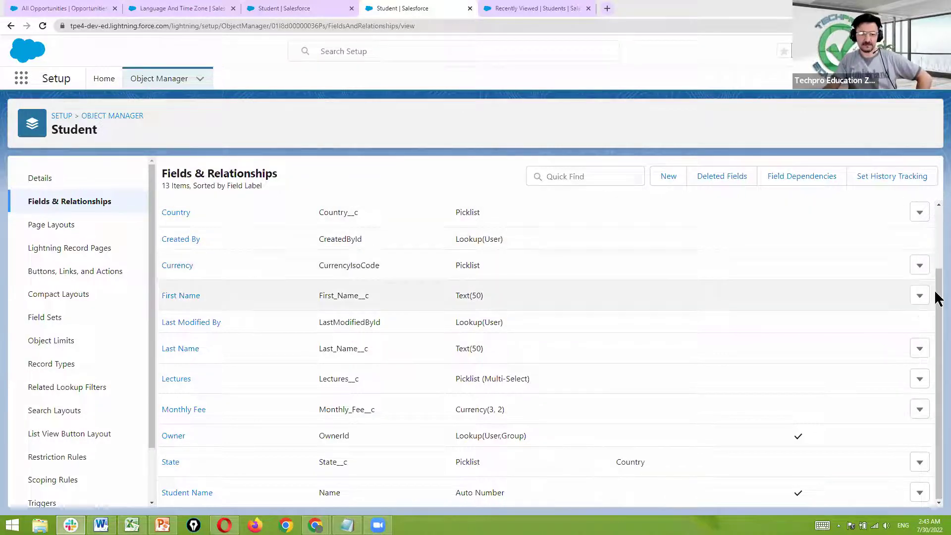
left_click(937, 219)
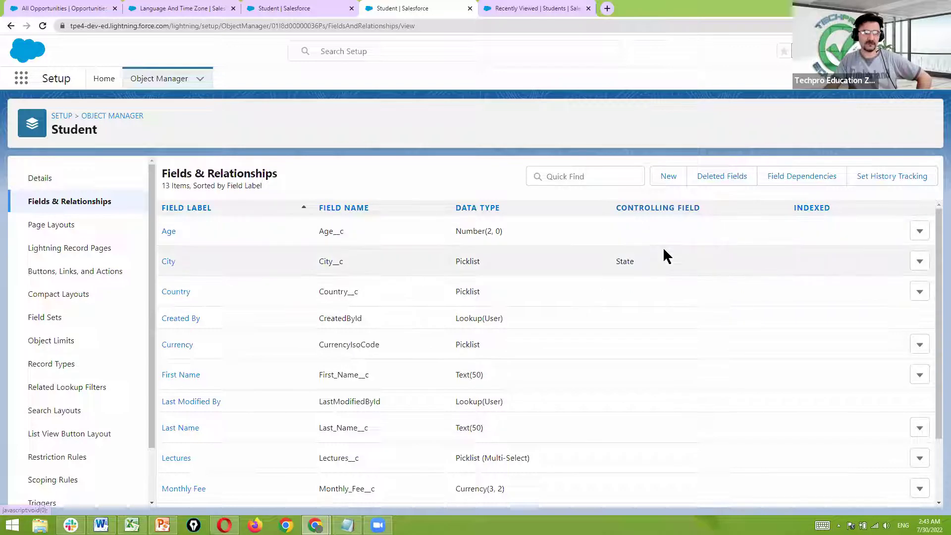
scroll(661, 246, "down", 1)
scroll(672, 266, "up", 1)
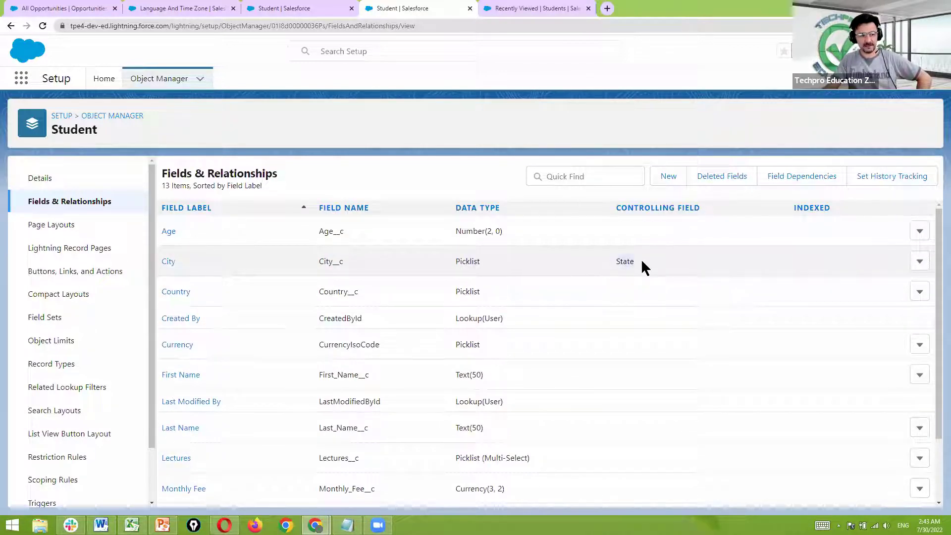
scroll(669, 307, "down", 2)
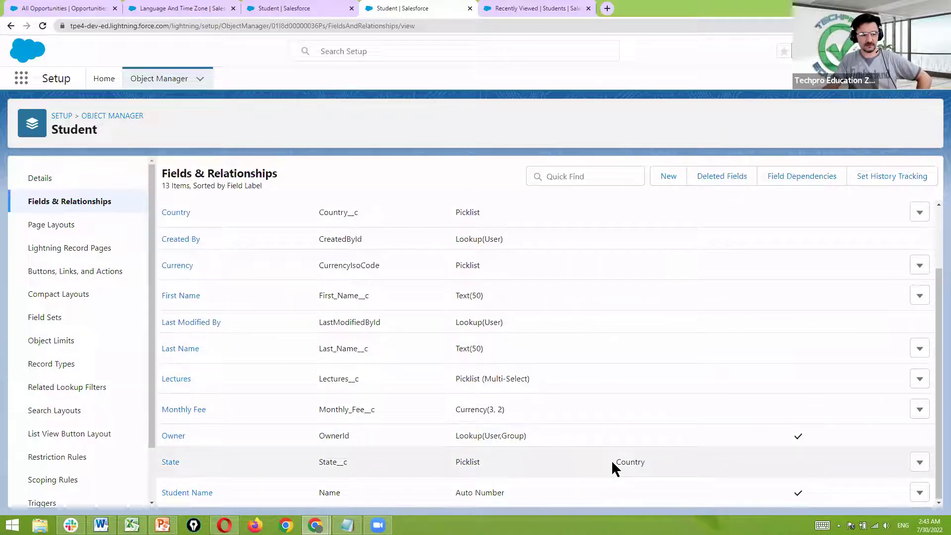
scroll(666, 371, "up", 2)
scroll(666, 370, "down", 2)
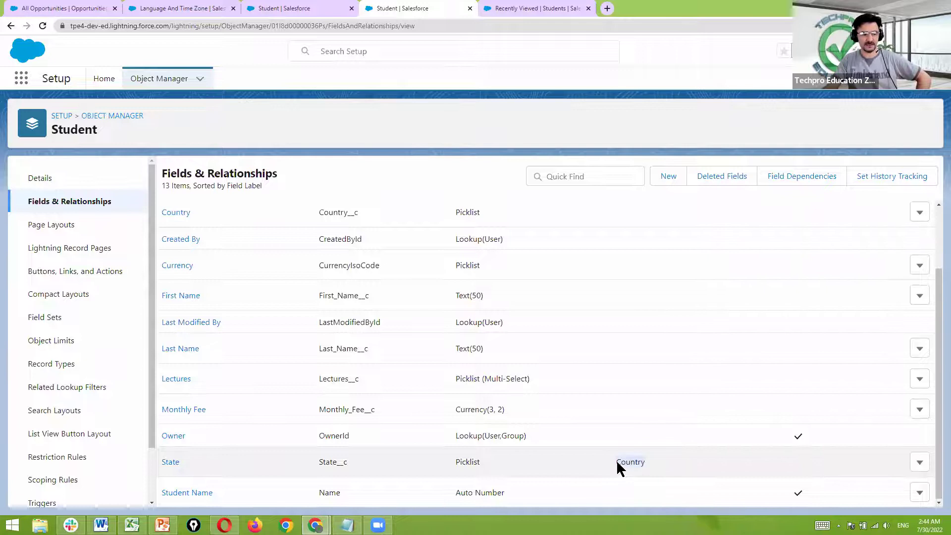
scroll(651, 388, "up", 2)
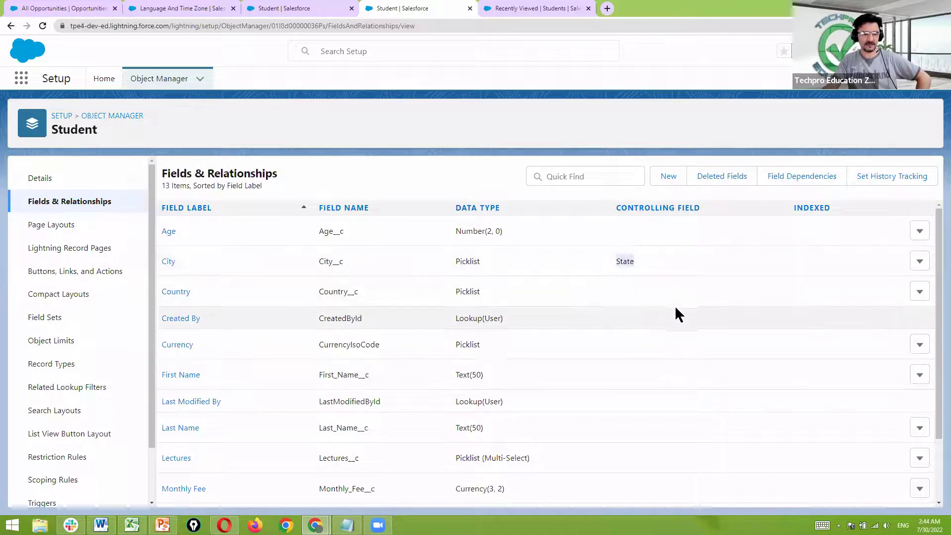
scroll(675, 308, "down", 2)
scroll(676, 305, "up", 2)
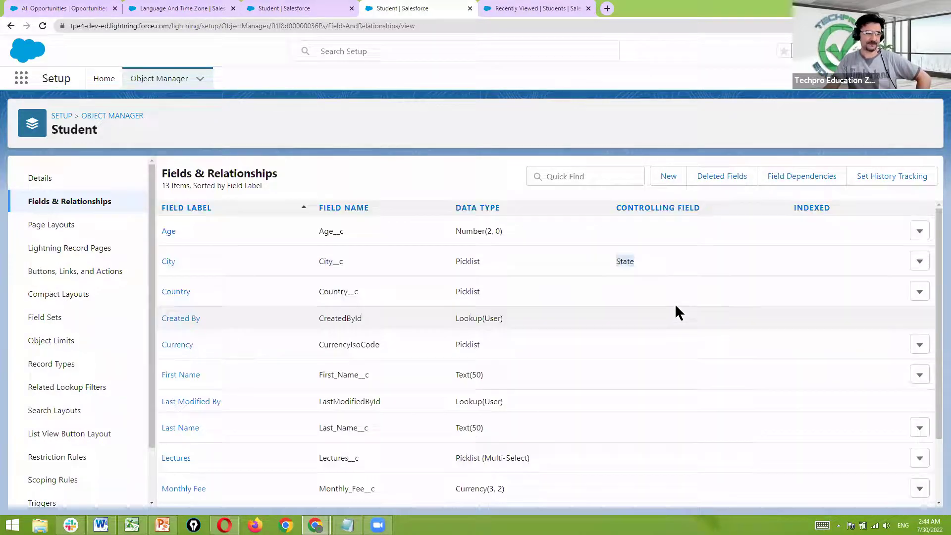
Go to the Students list in the Educa app, reload the page and start a new student record.
left_click(539, 10)
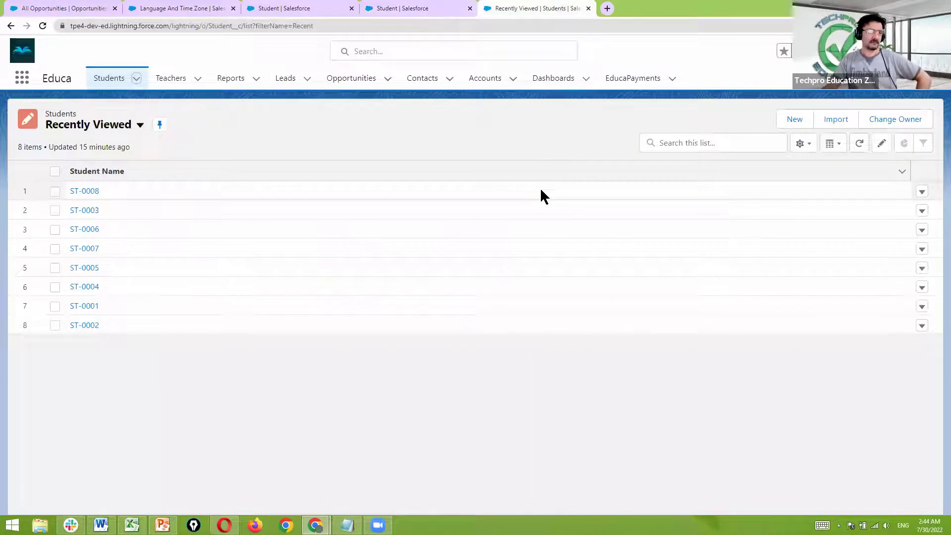
left_click(362, 30)
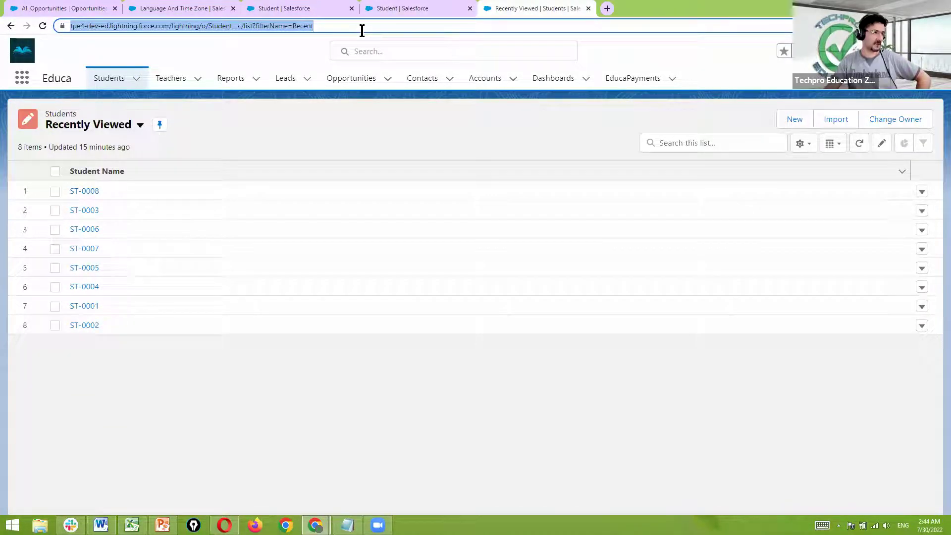
key("Return")
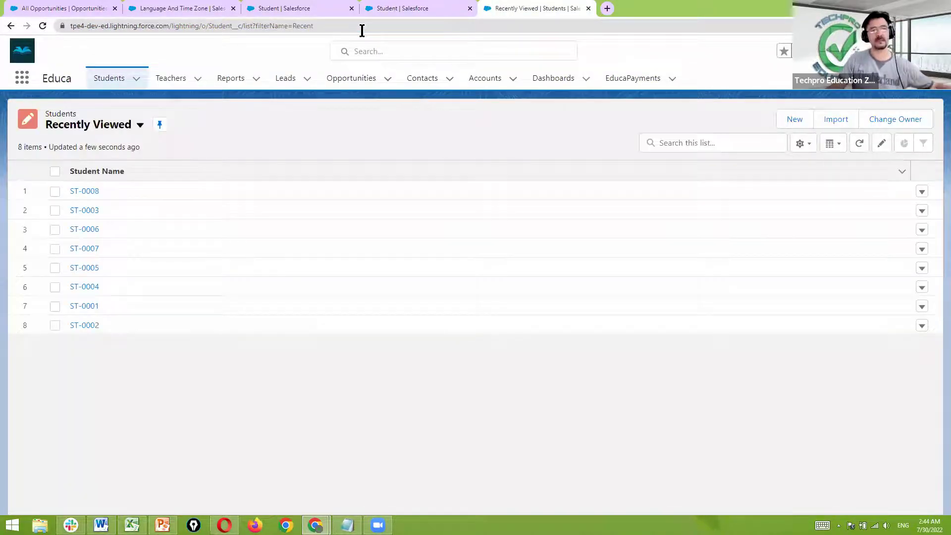
left_click(794, 122)
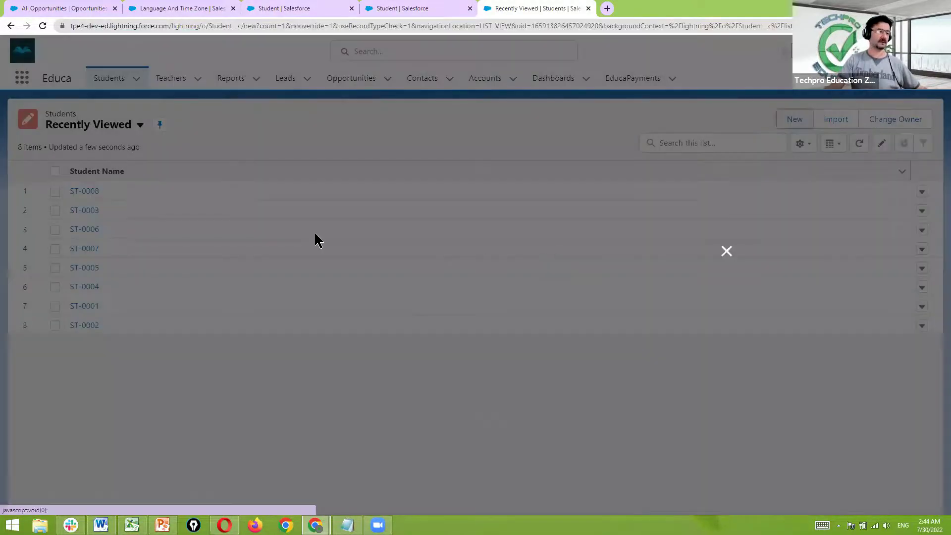
Enter a as the First Name and z as the Last Name, and choose English as the lecture.
type("a")
left_click(359, 226)
type("z")
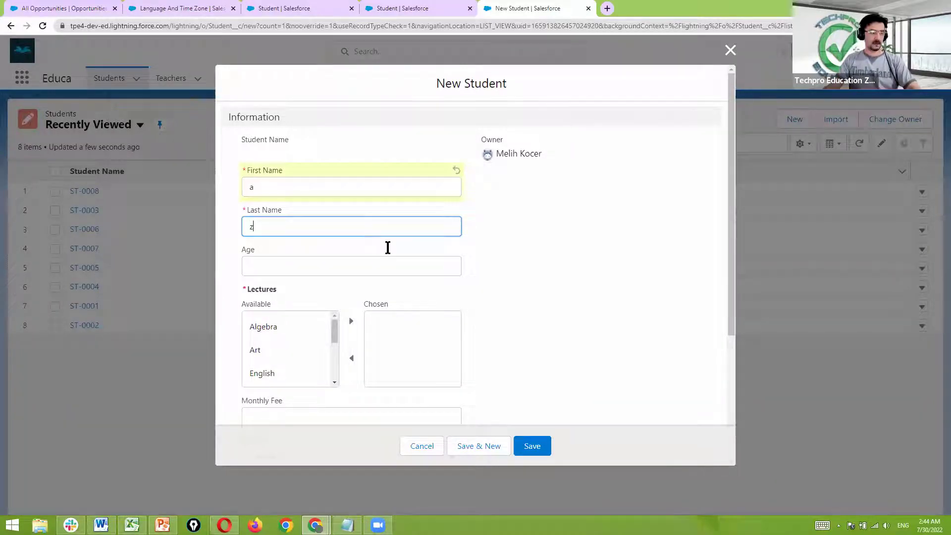
scroll(392, 253, "down", 3)
left_click(274, 227)
left_click(351, 172)
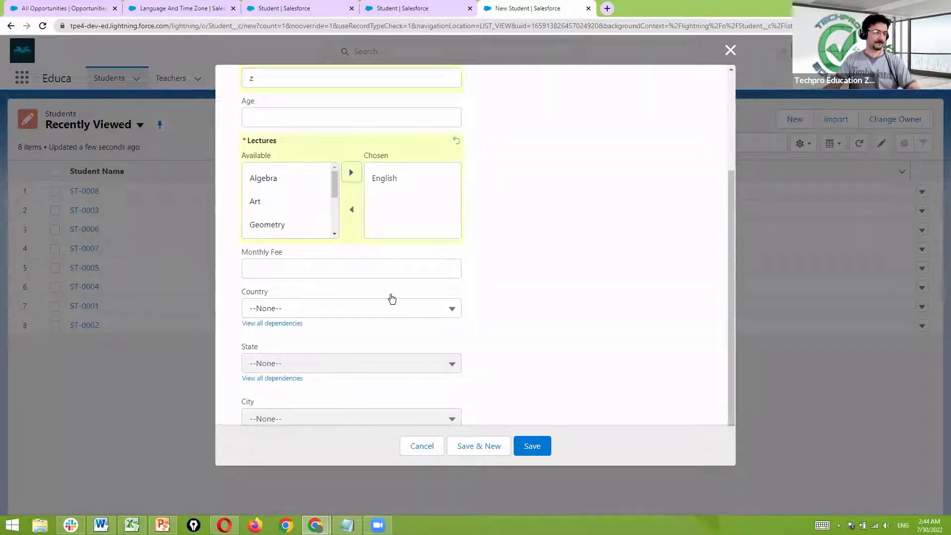
Set the new student's Country to Canada and State to Quebec.
scroll(392, 297, "down", 1)
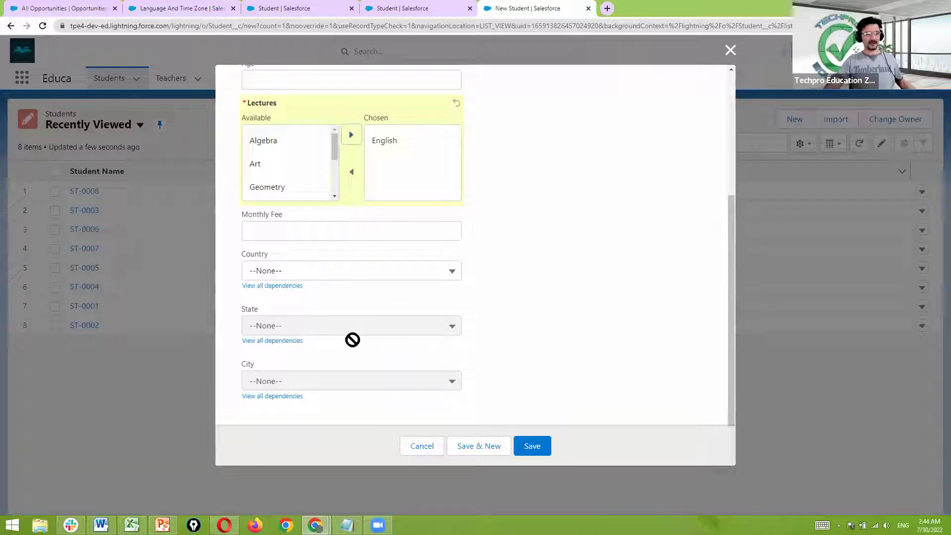
left_click(395, 276)
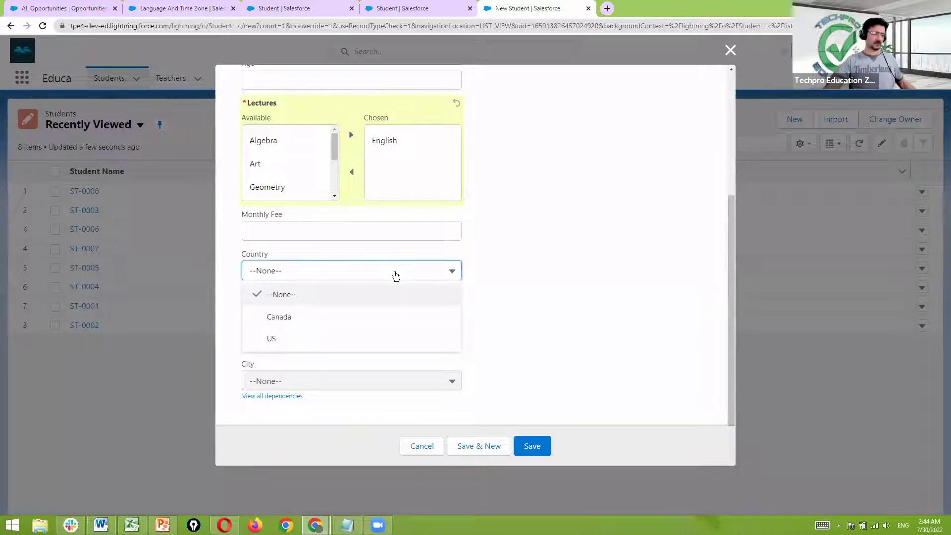
left_click(292, 319)
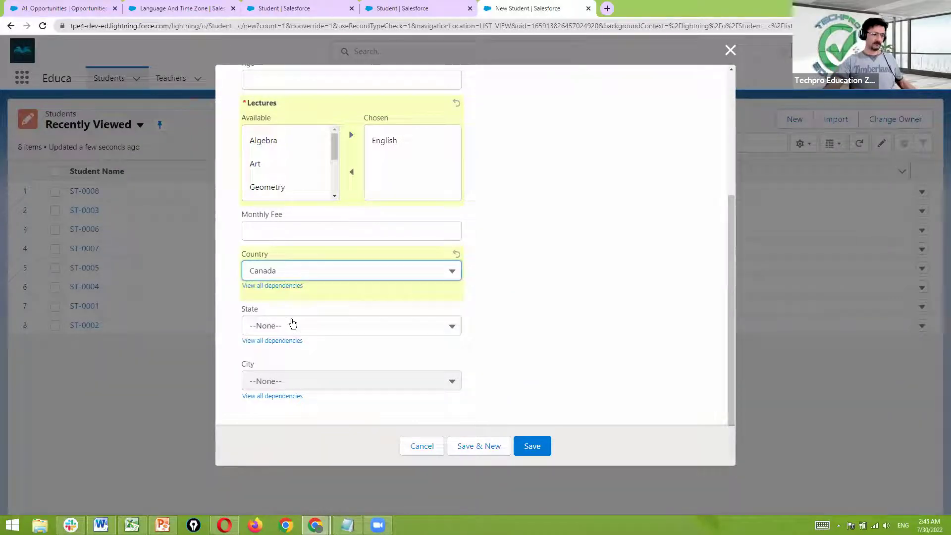
left_click(347, 325)
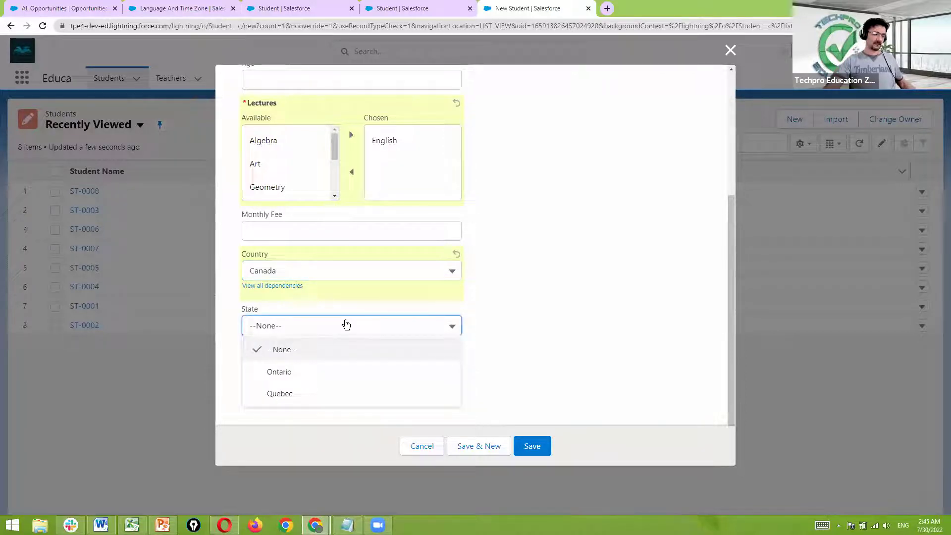
left_click(285, 395)
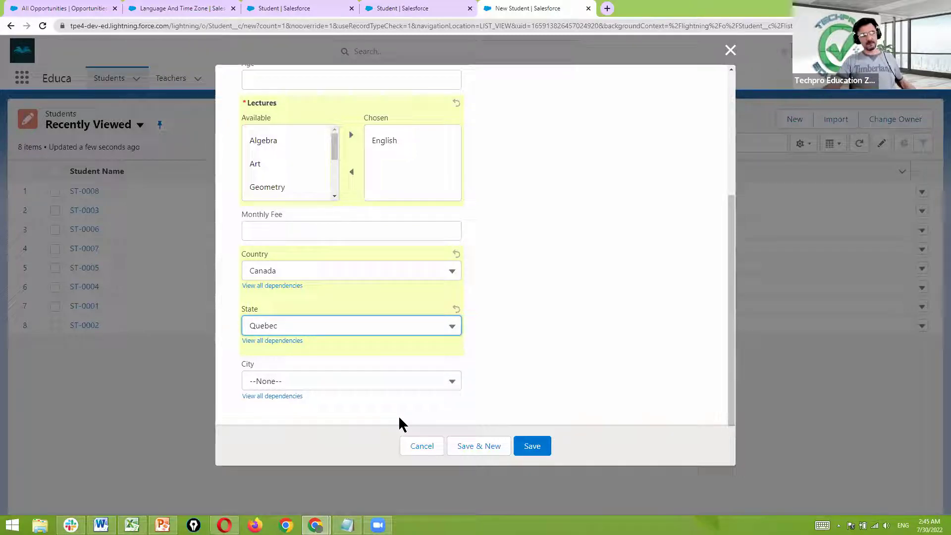
Choose Montreal as the new student's City.
left_click(429, 386)
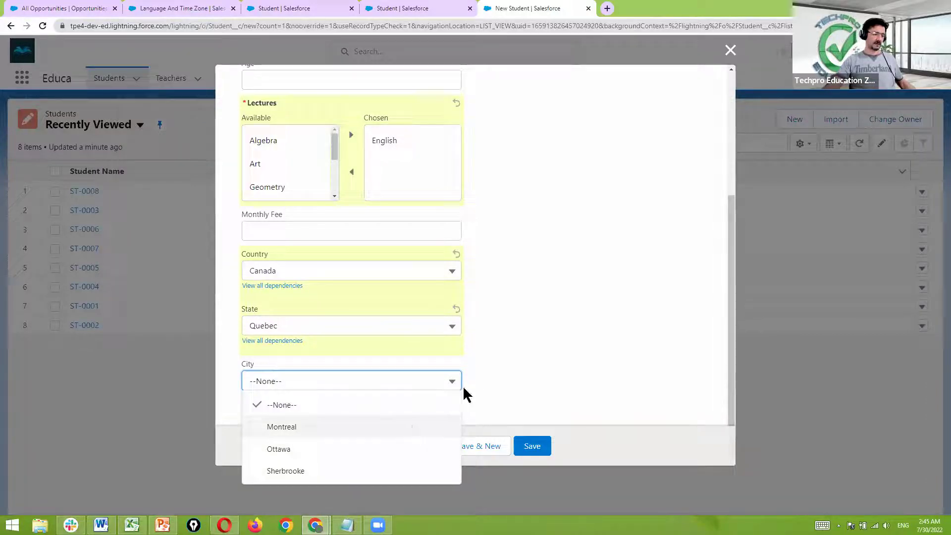
left_click(487, 379)
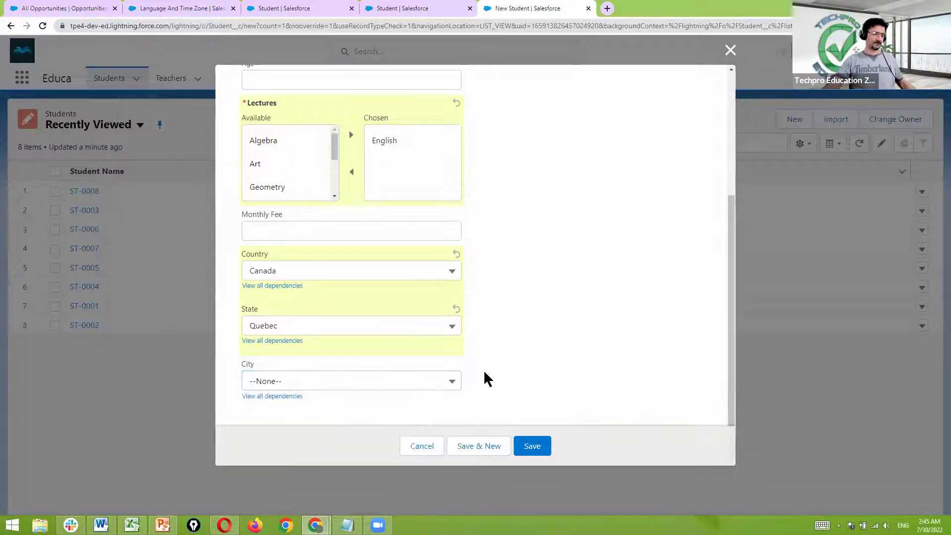
left_click(443, 381)
key("Return")
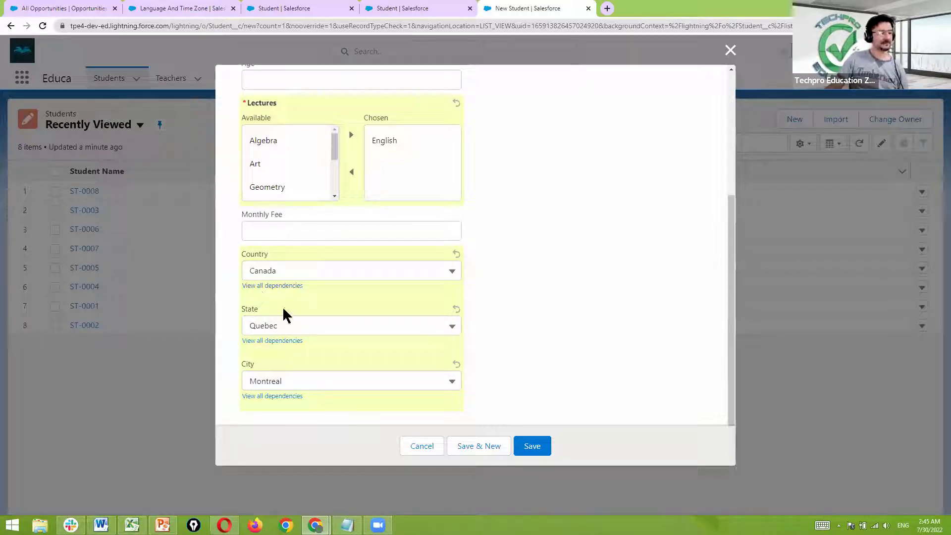
View all dependencies of the Country field without applying changes, and save the new student record.
left_click(286, 287)
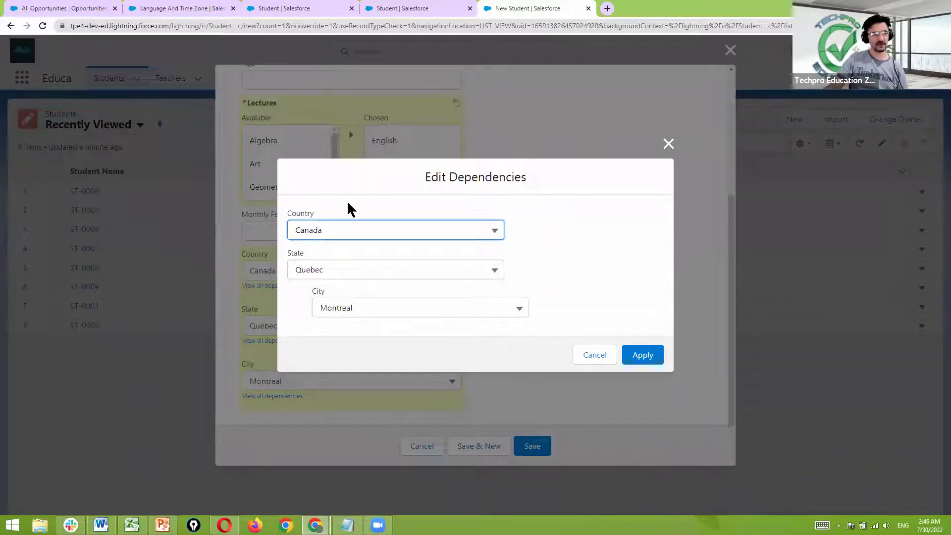
left_click(414, 244)
left_click(592, 358)
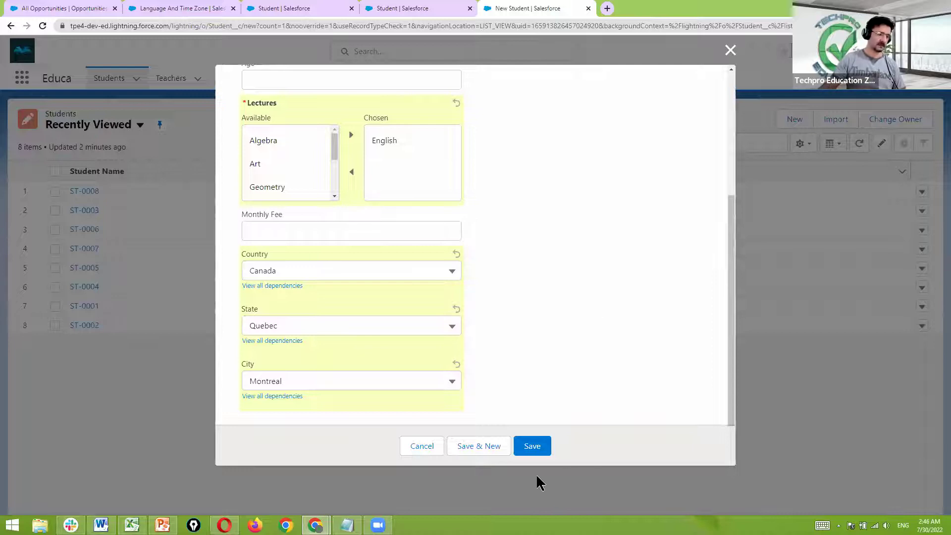
left_click(533, 450)
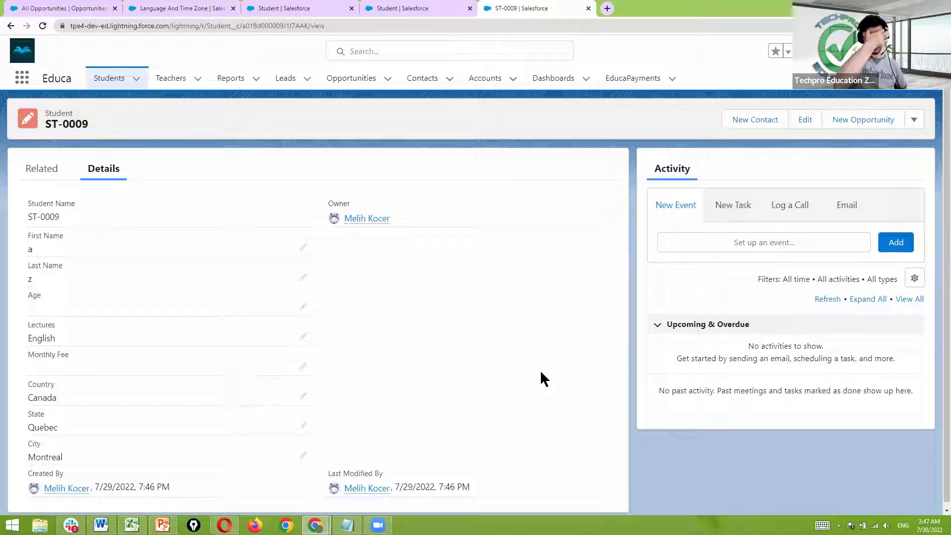
Switch to the Global Values workbook in Excel and review the country and state values in the controlling and dependent table.
left_click(132, 525)
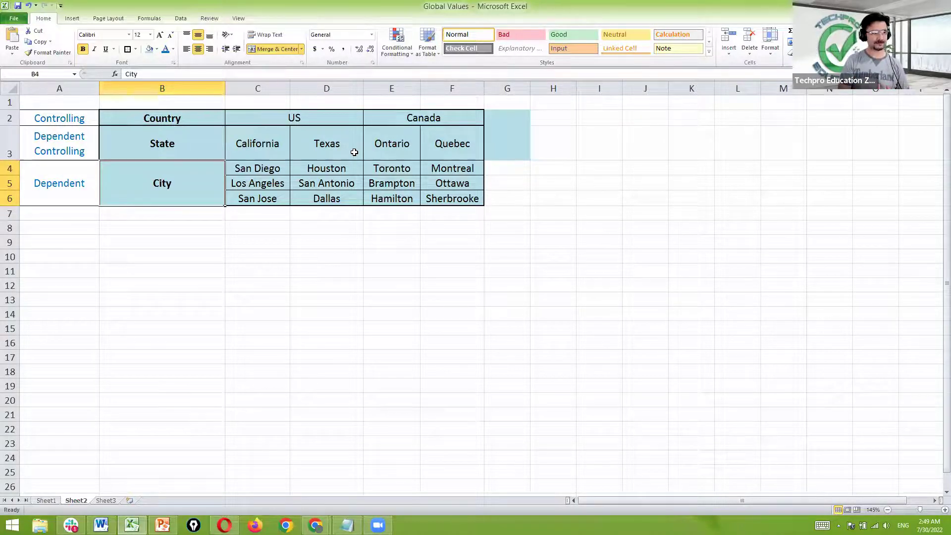
left_click(200, 120)
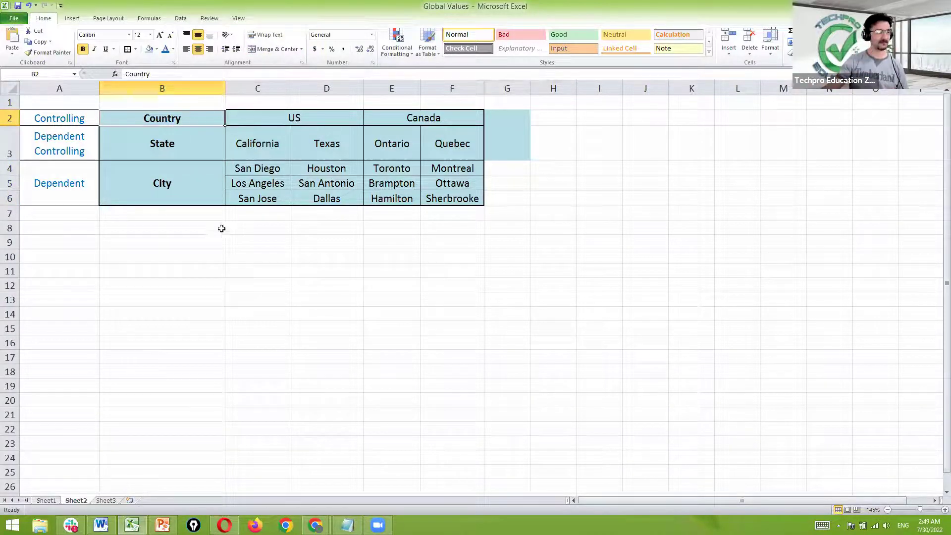
left_click(273, 119)
left_click(407, 115)
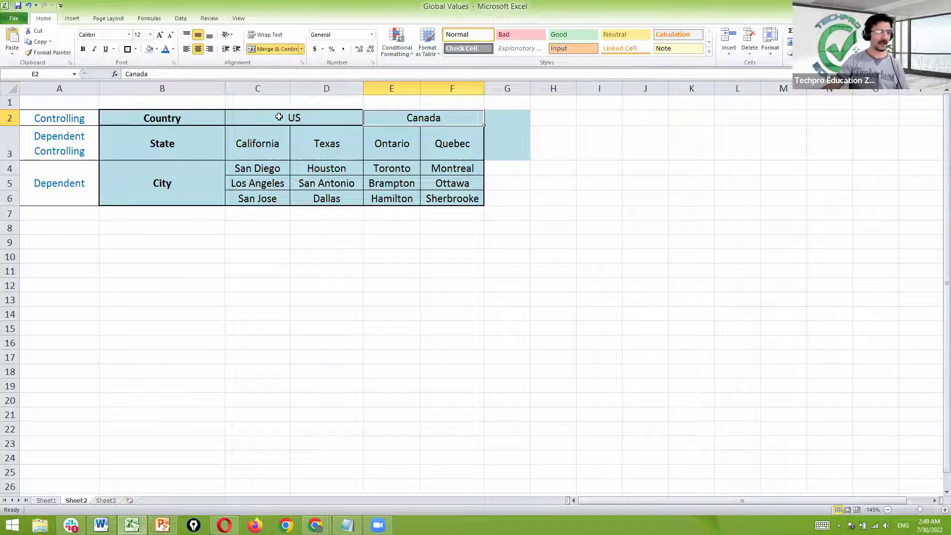
left_click(274, 145)
left_click(332, 146)
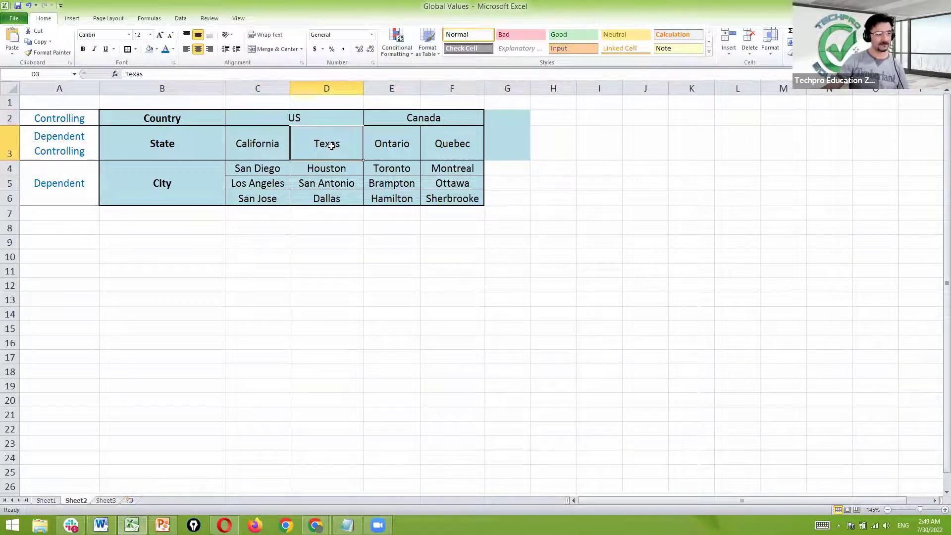
left_click(256, 148)
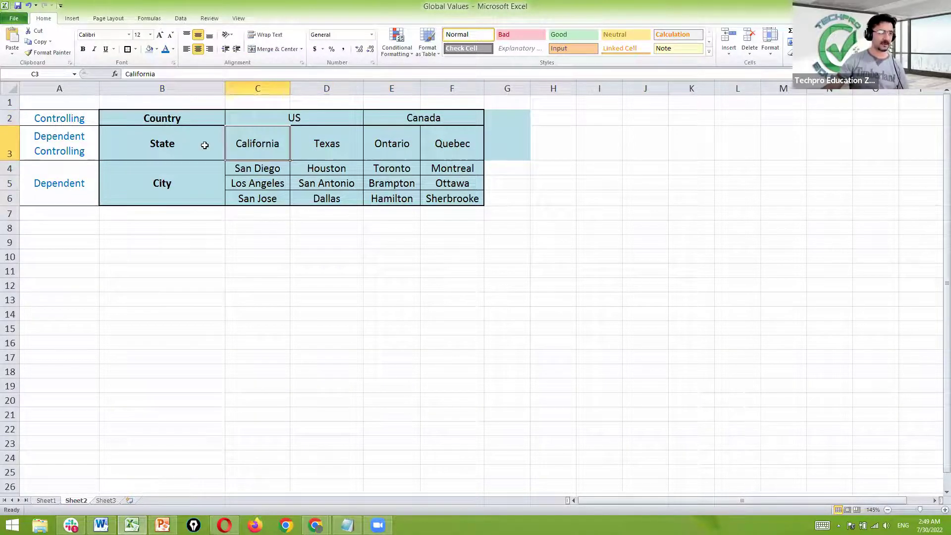
left_click(306, 146)
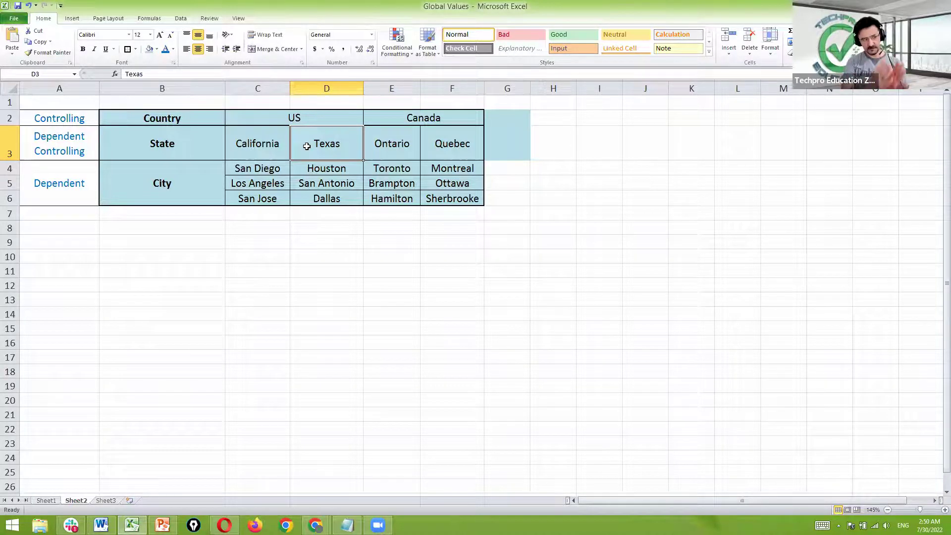
left_click(514, 329)
left_click(394, 268)
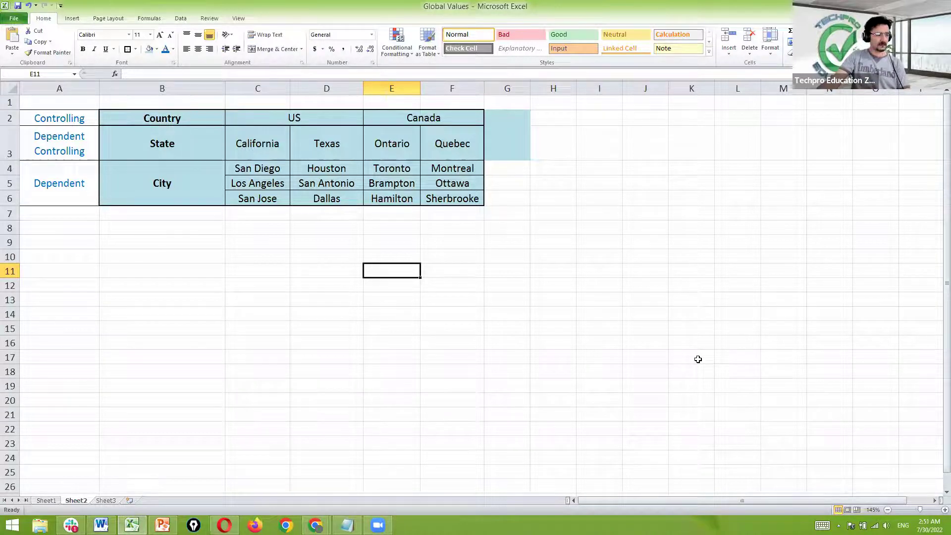
left_click(467, 354)
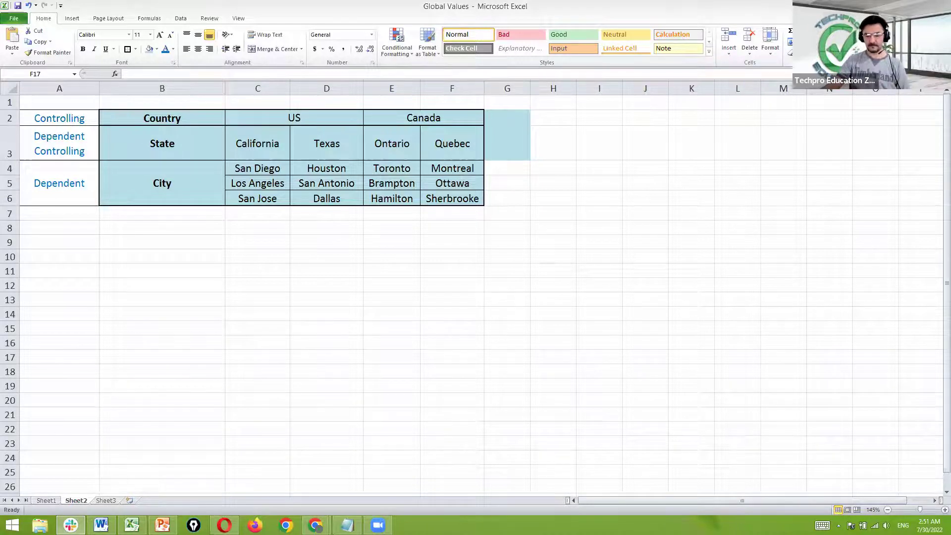
left_click(499, 302)
left_click(411, 253)
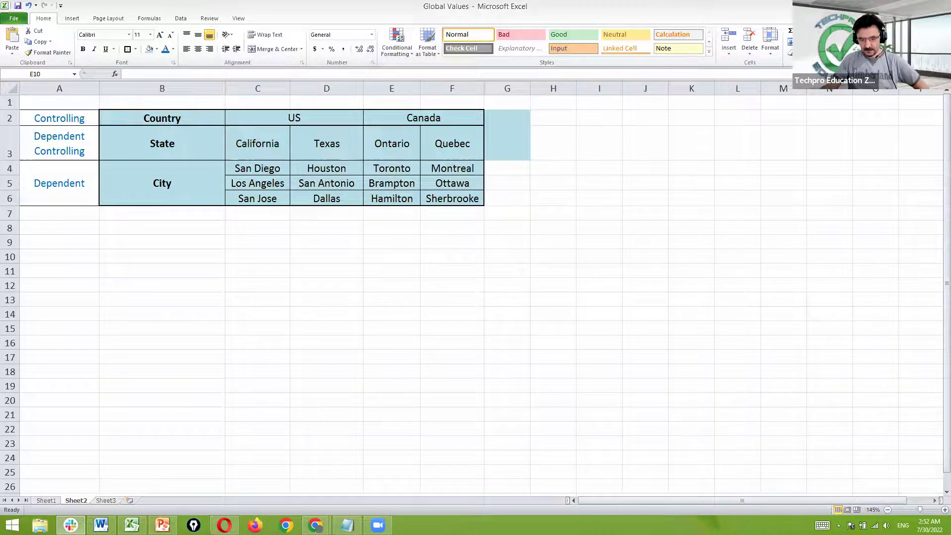
key("alt+Tab")
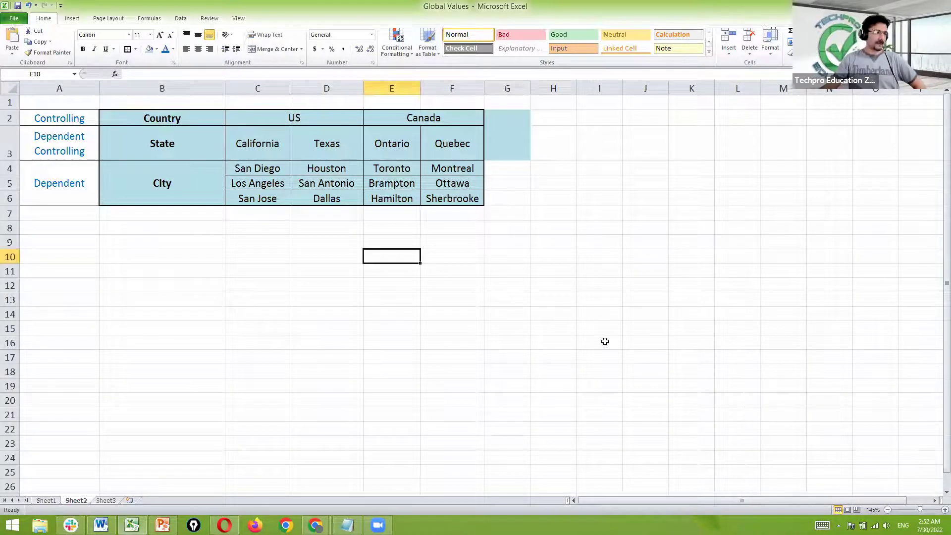
key("alt+Tab")
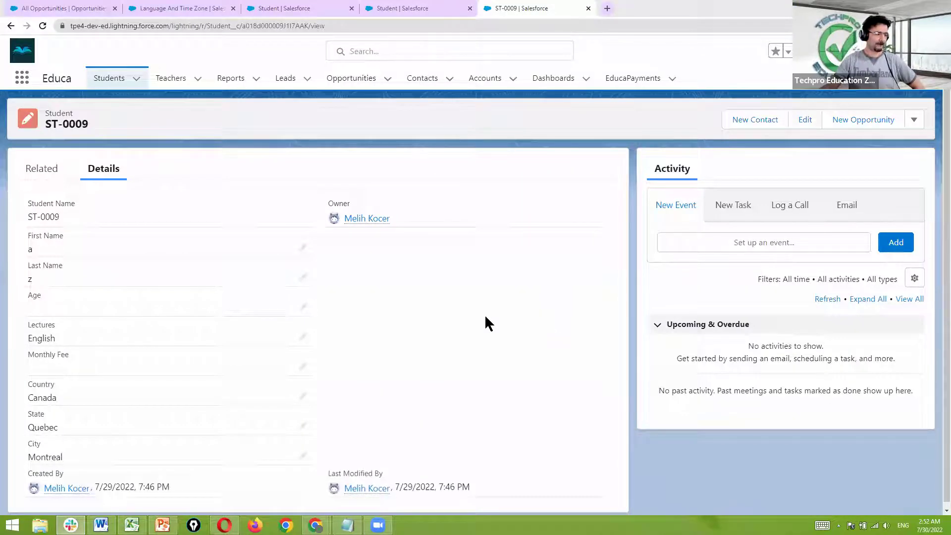
Switch to the Data Models presentation in PowerPoint and review the picklist slides, ending on the single and multi-select picklist examples.
left_click(163, 526)
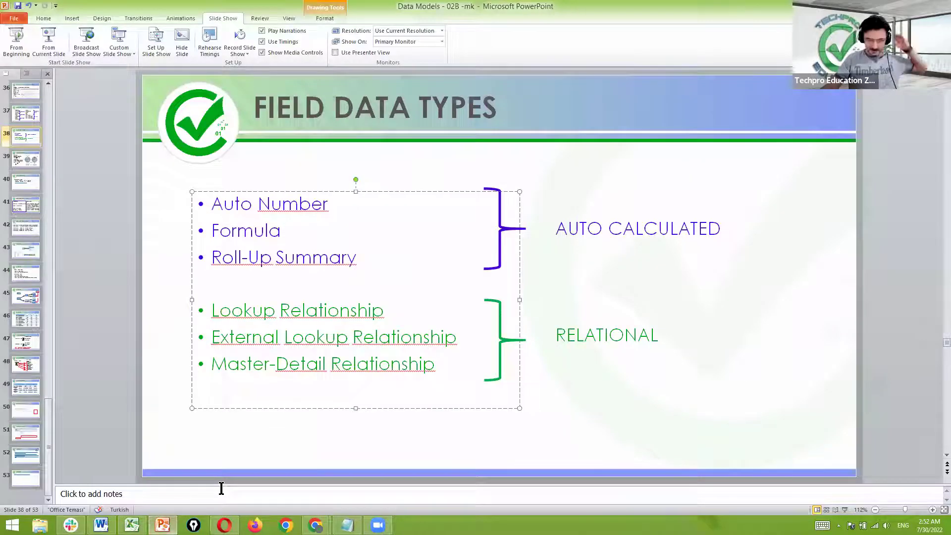
left_click(25, 346)
left_click(26, 319)
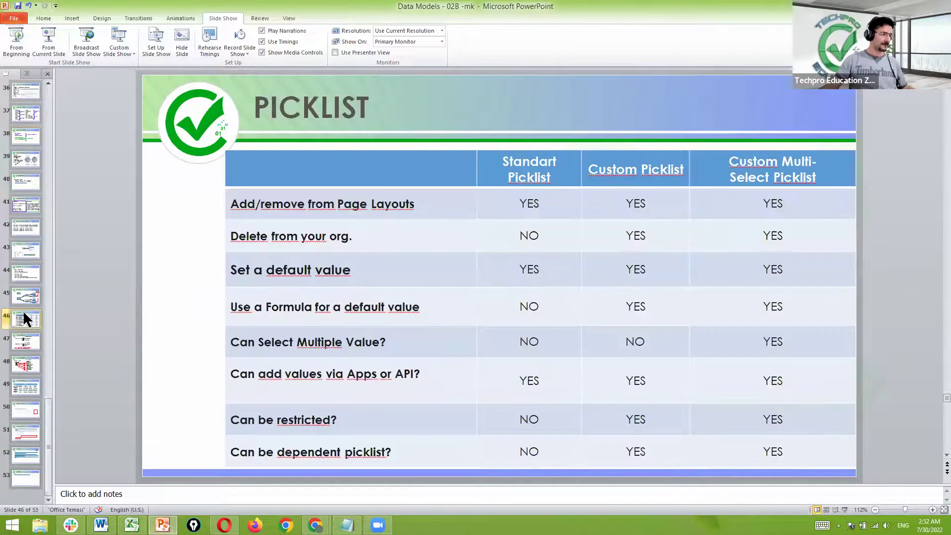
left_click(30, 294)
left_click(30, 267)
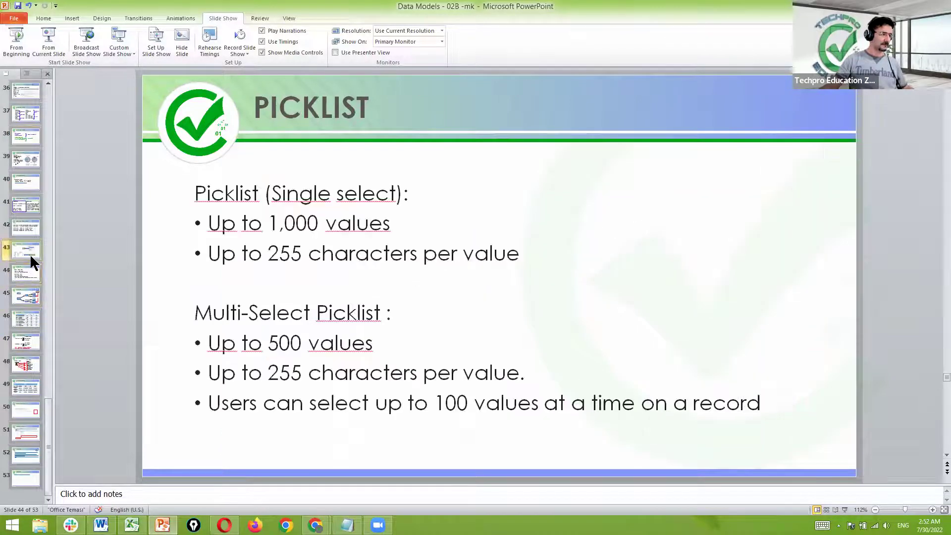
left_click(30, 254)
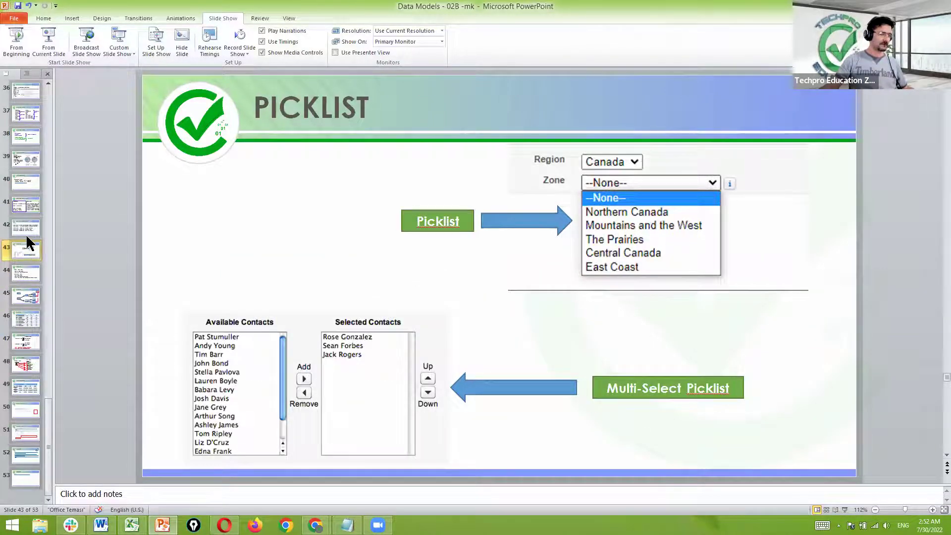
left_click_drag(24, 226, 26, 262)
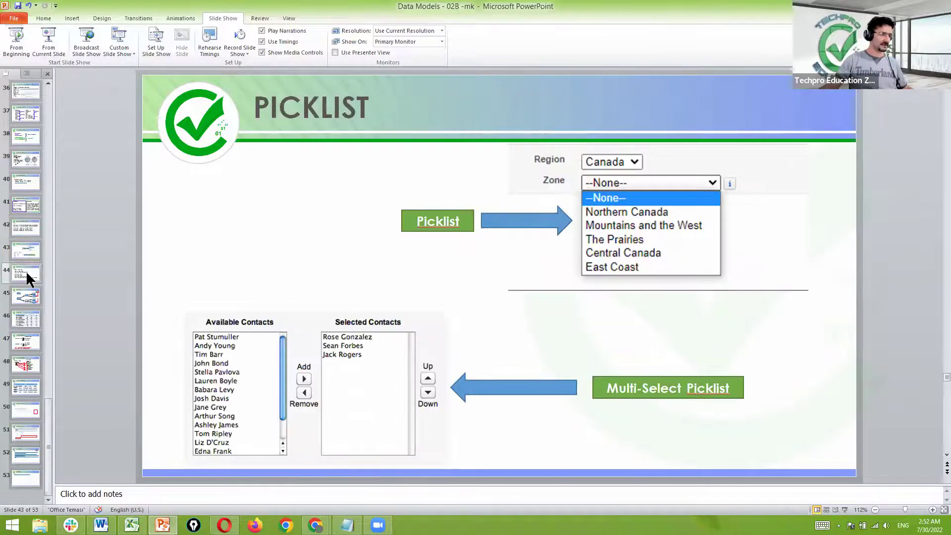
left_click(26, 271)
left_click(31, 251)
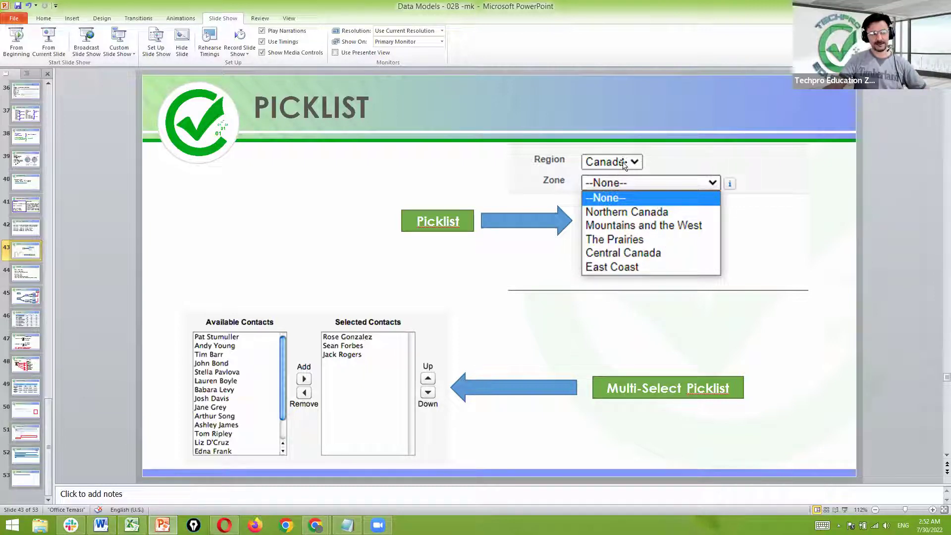
left_click(568, 154)
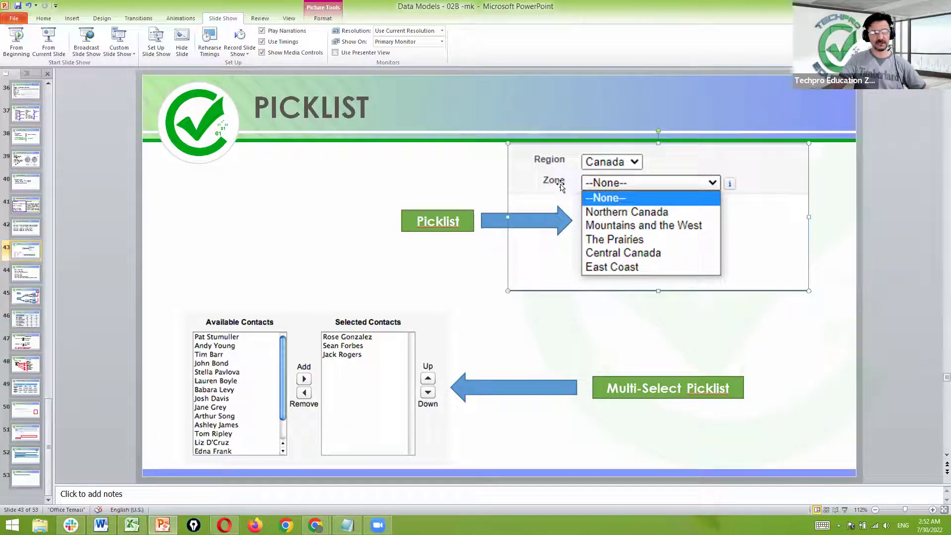
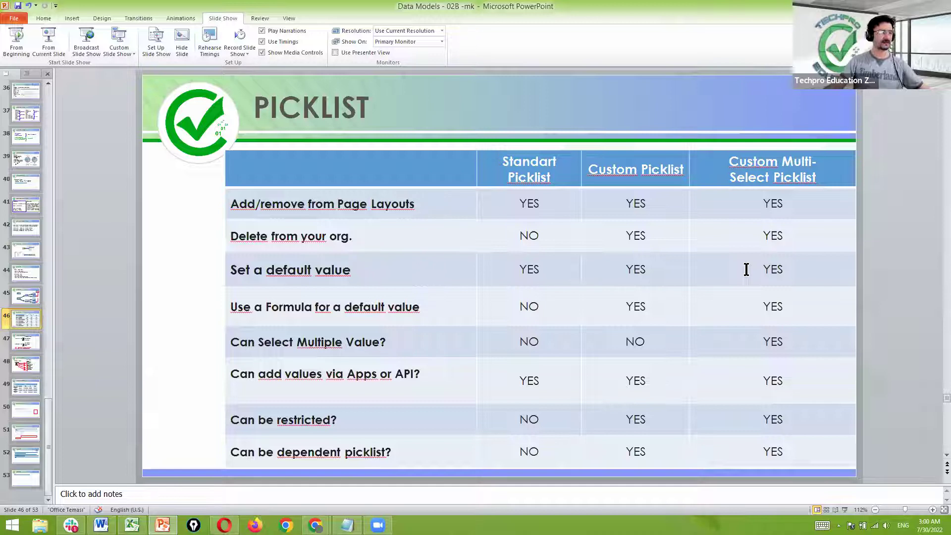
Examine the slide 46 table comparing standard, custom and multi-select picklists for default values, formula defaults and dependent picklist support.
left_click_drag(363, 271, 233, 270)
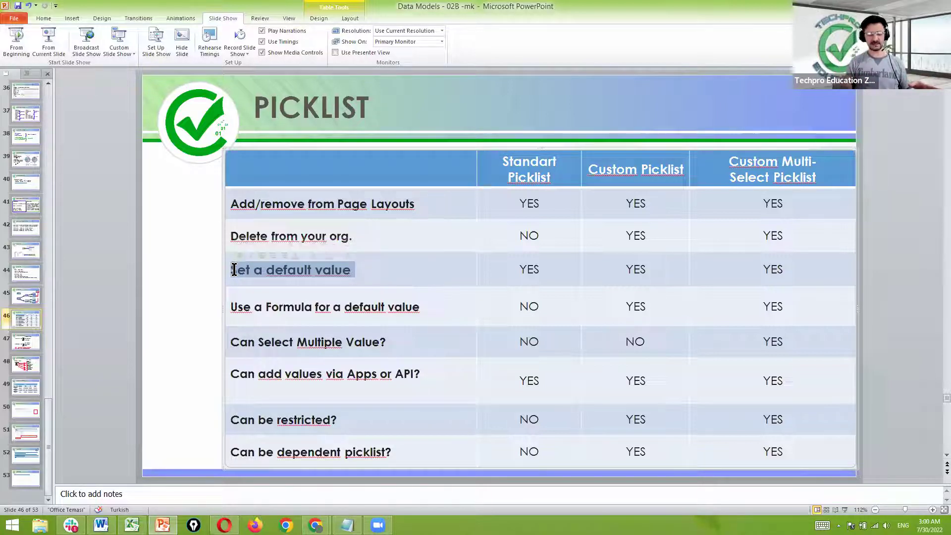
left_click(457, 318)
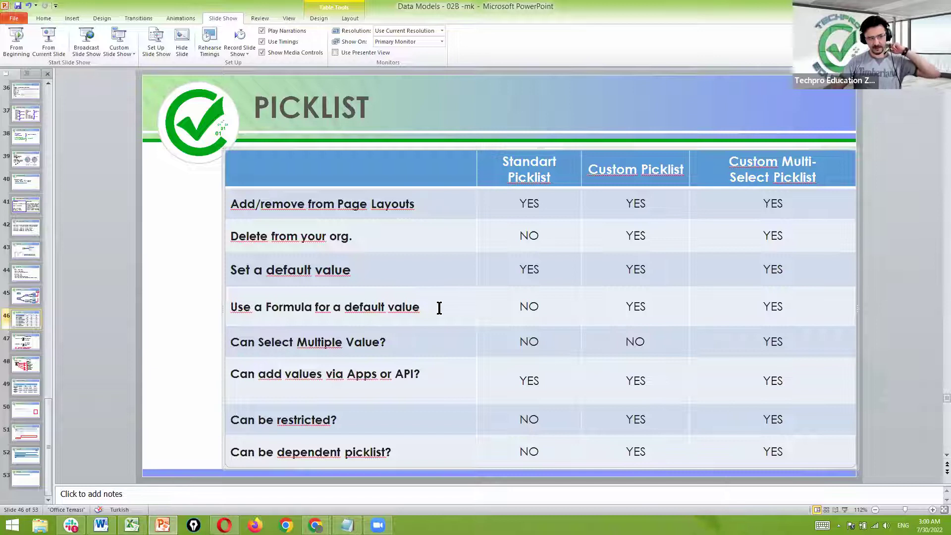
left_click_drag(526, 304, 506, 303)
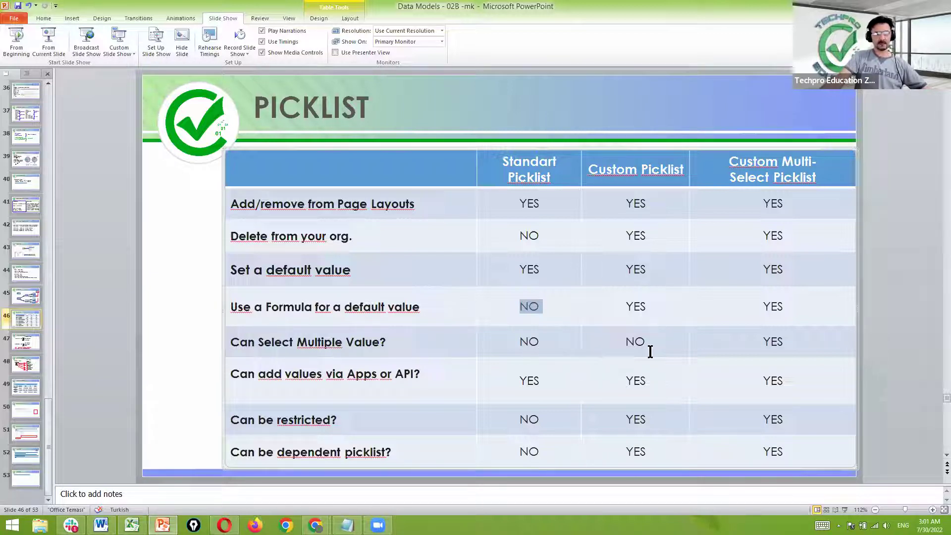
left_click(808, 164)
double_click(808, 164)
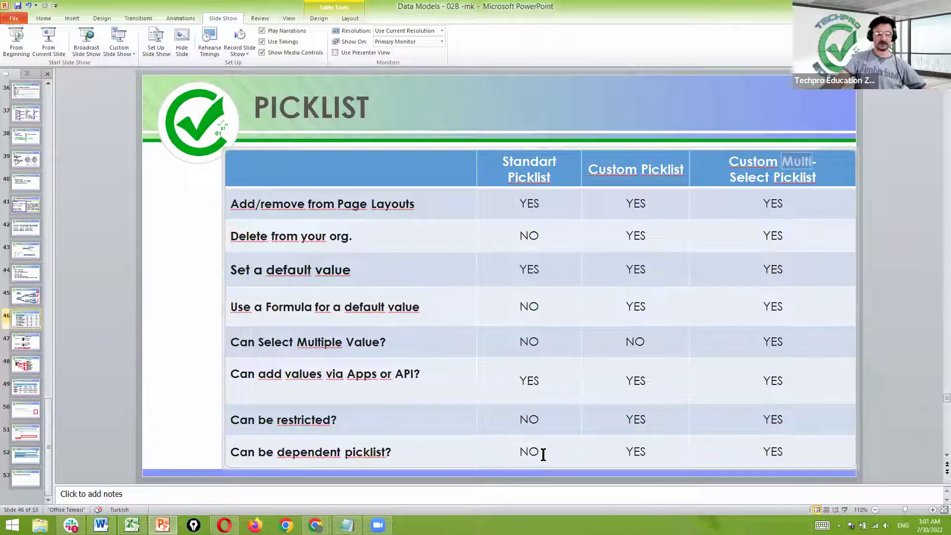
left_click_drag(543, 455, 516, 451)
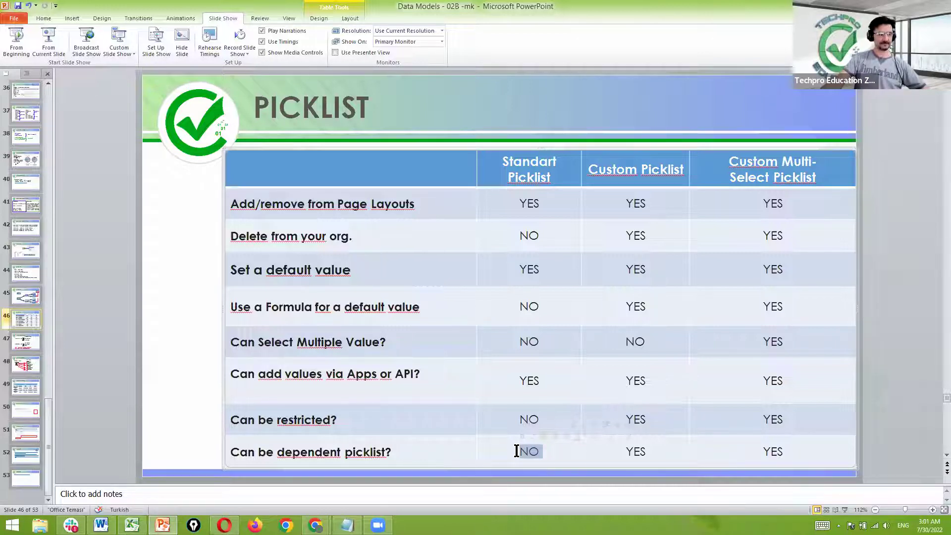
Examine the dependent-picklist row on slide 46 and the Field Dependency slides, highlighting Checkbox as a controller field type on slide 47.
double_click(644, 454)
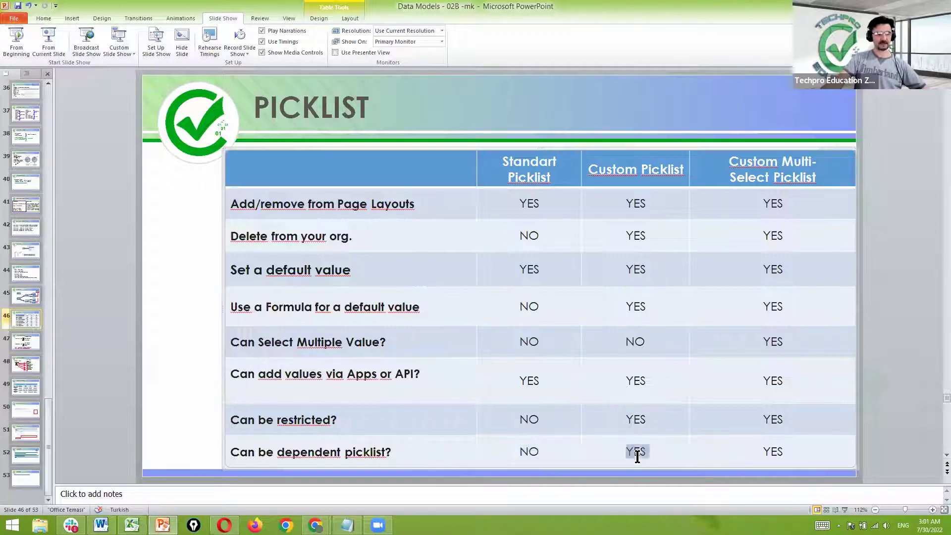
double_click(773, 452)
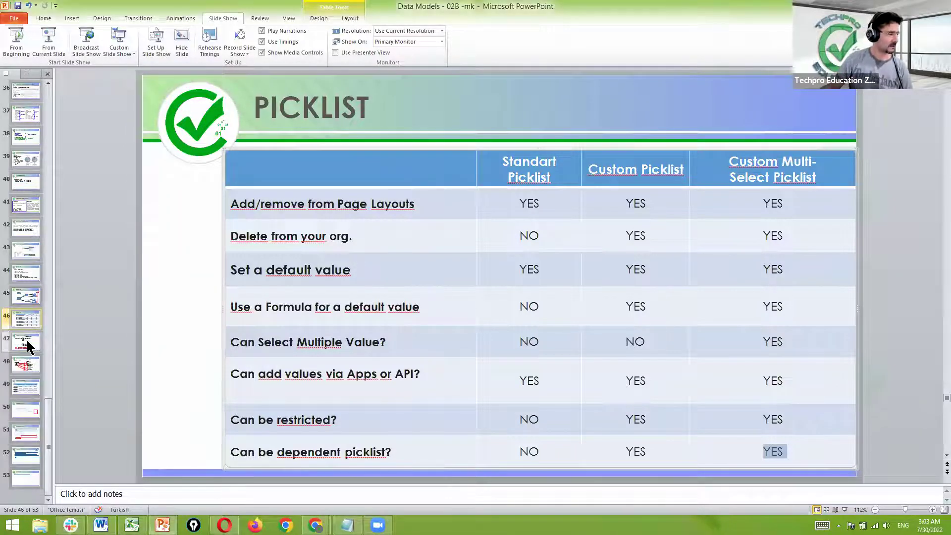
left_click(32, 368)
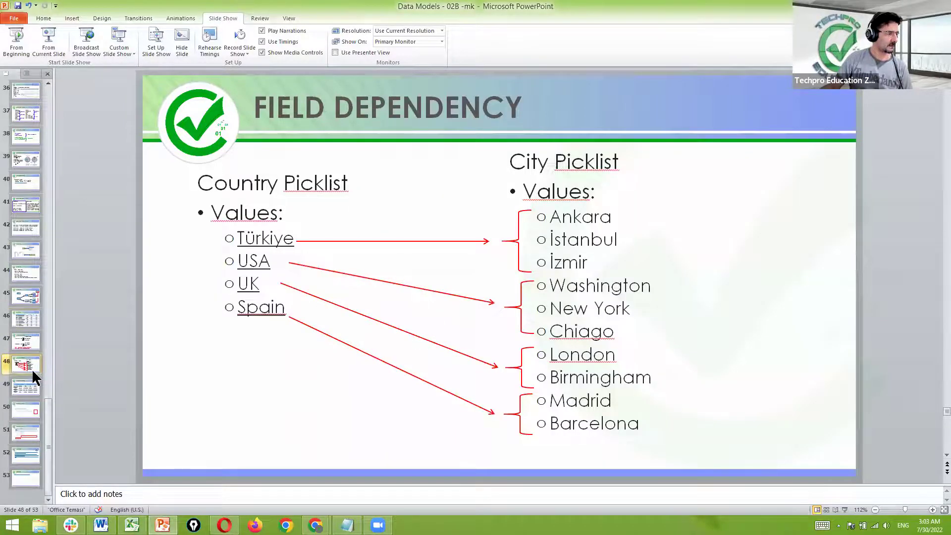
left_click(32, 341)
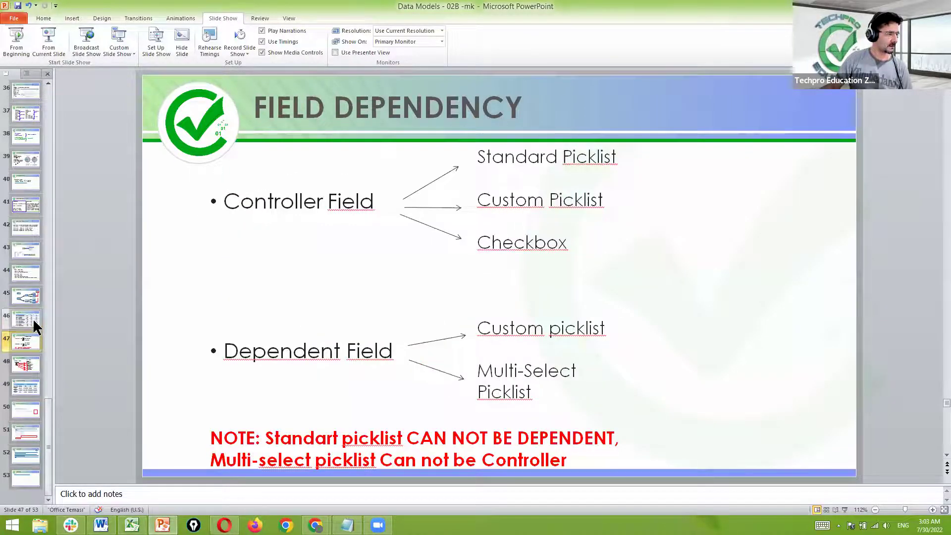
left_click(33, 317)
left_click(33, 336)
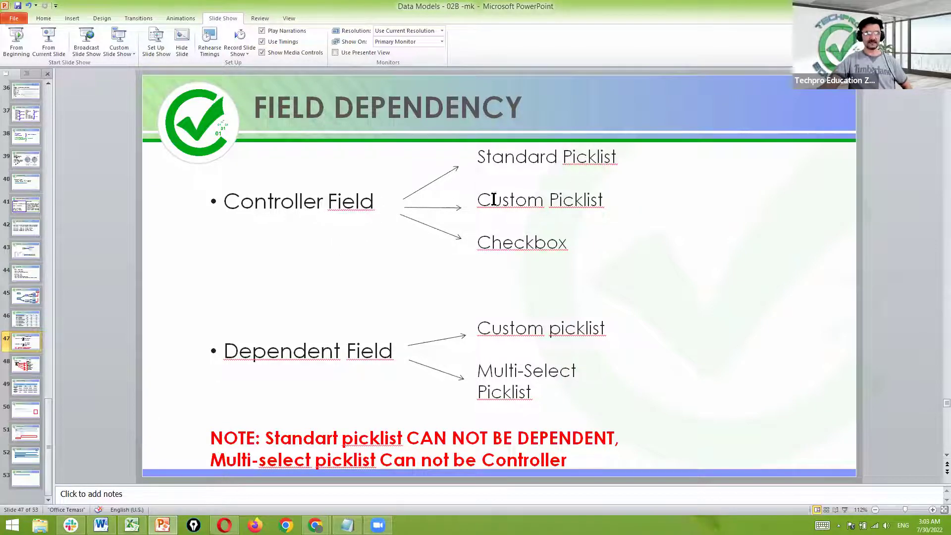
left_click_drag(481, 243, 574, 251)
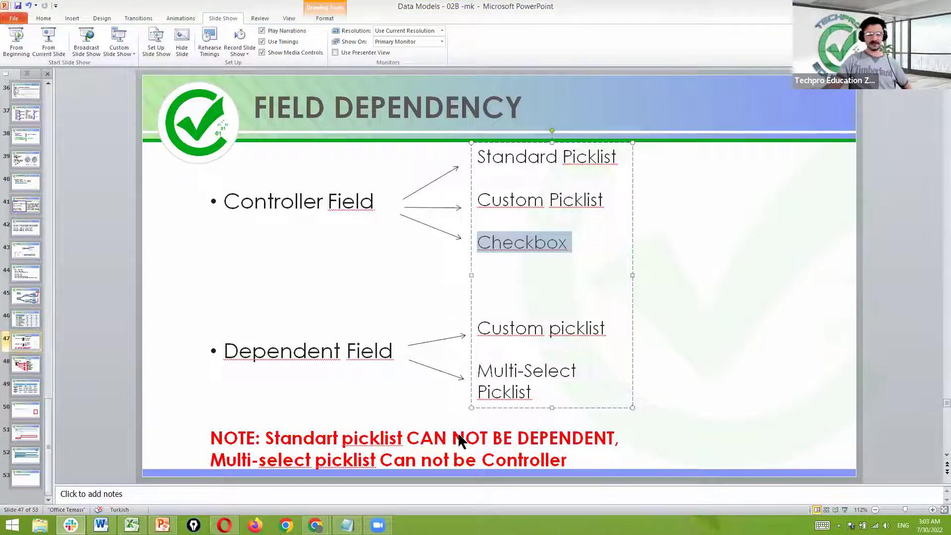
Switch to the Global Values workbook in Excel and insert a blank row above the country, state and city table on Sheet2.
left_click(133, 526)
left_click(195, 258)
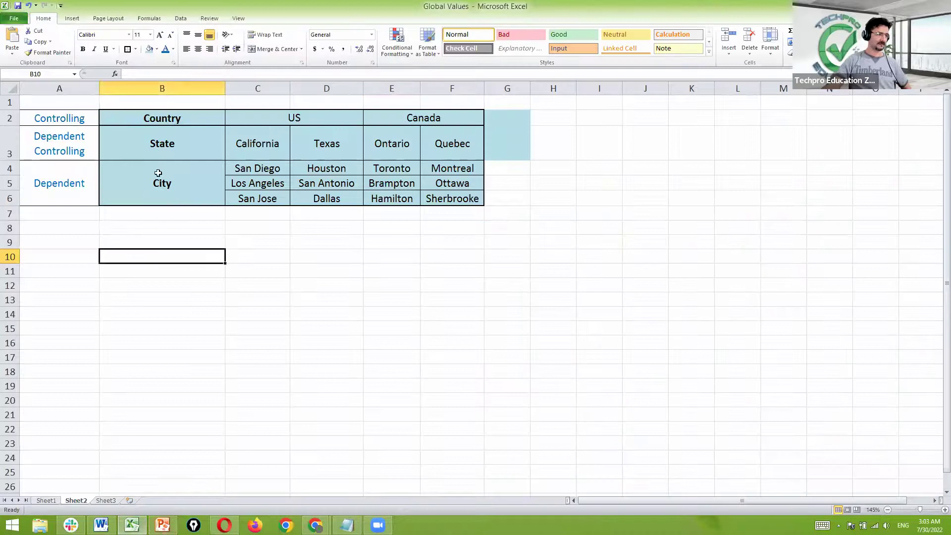
left_click(10, 103)
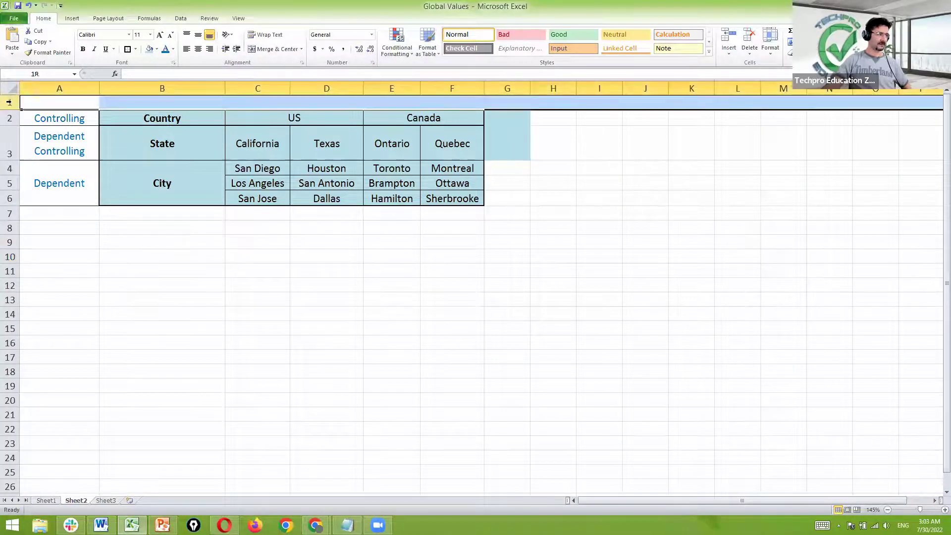
right_click(12, 103)
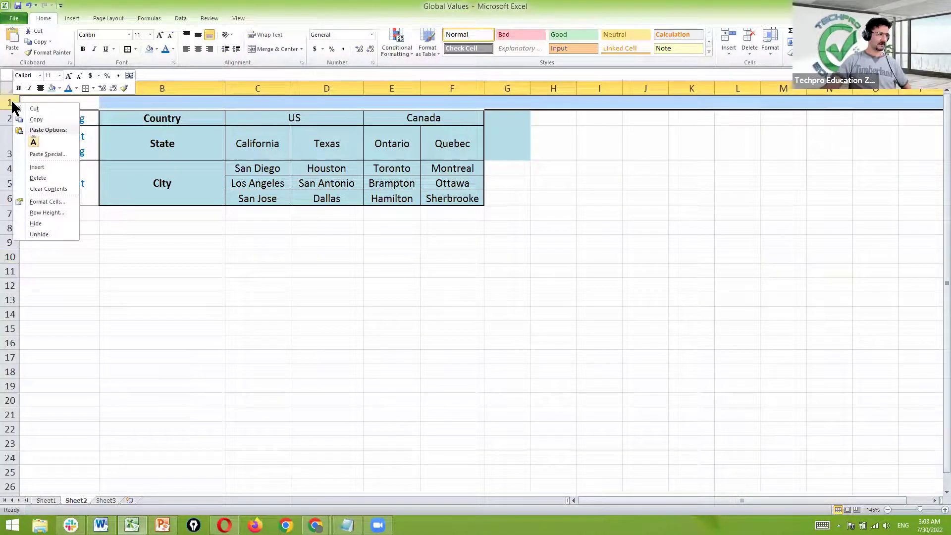
left_click(51, 167)
left_click(190, 295)
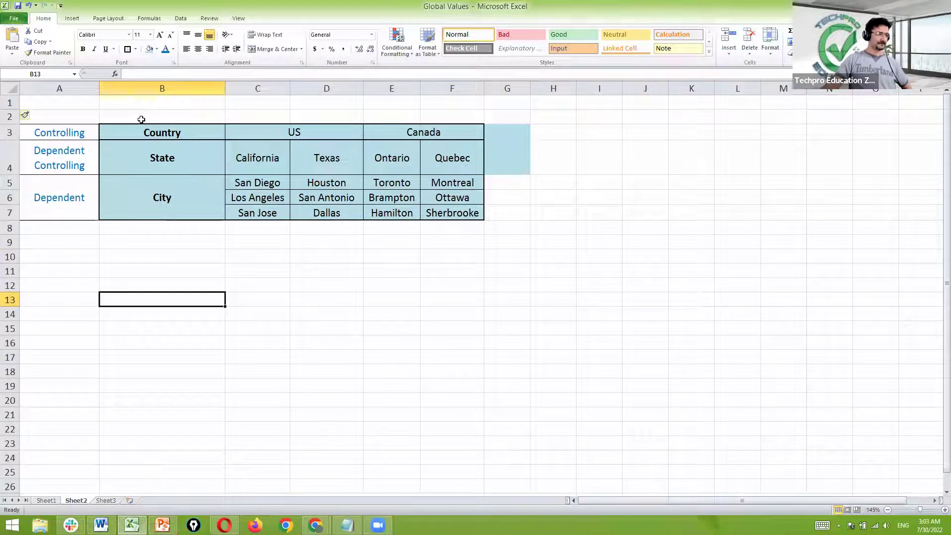
Merge and center cells B2:F2 above the table and enter the heading IsAdressAvaliable.
left_click_drag(140, 119, 448, 120)
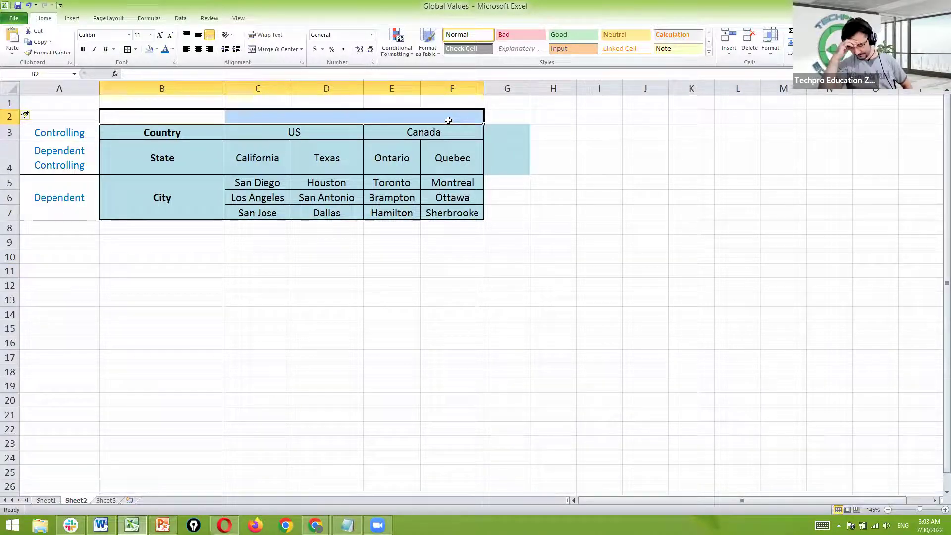
left_click_drag(165, 113, 424, 117)
left_click(276, 48)
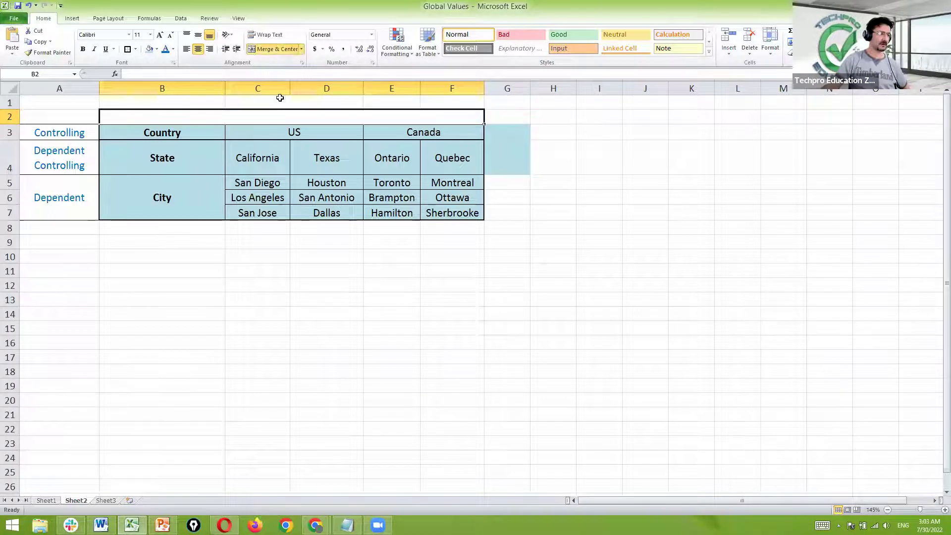
type("I")
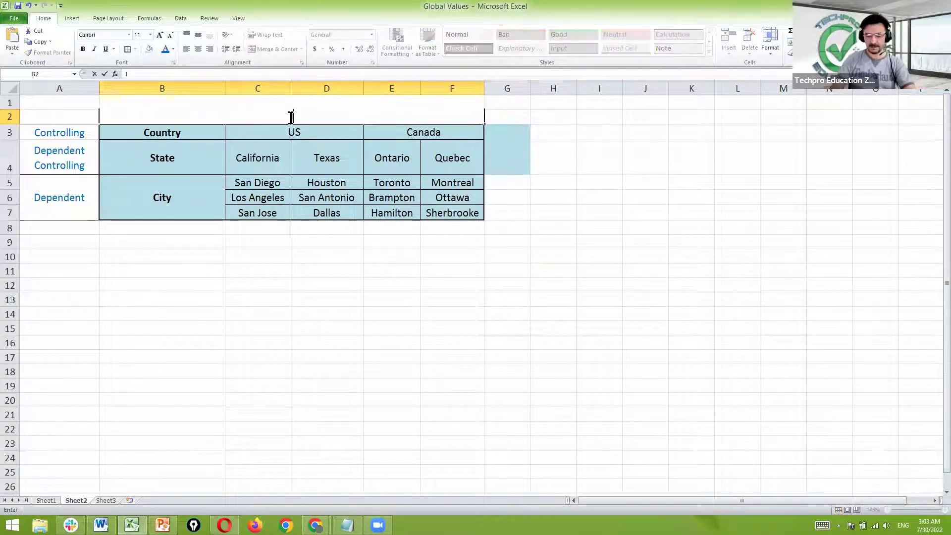
type("sAdr")
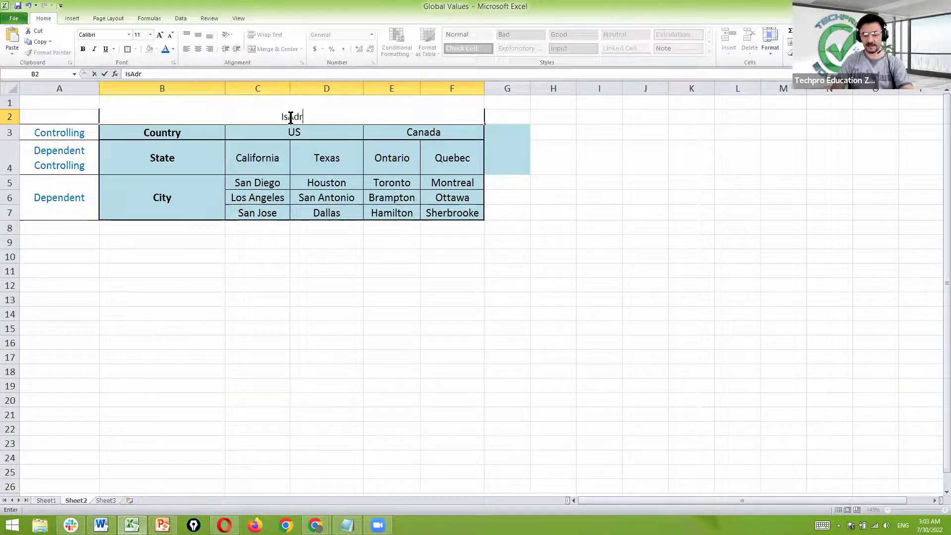
type("essAvaliable")
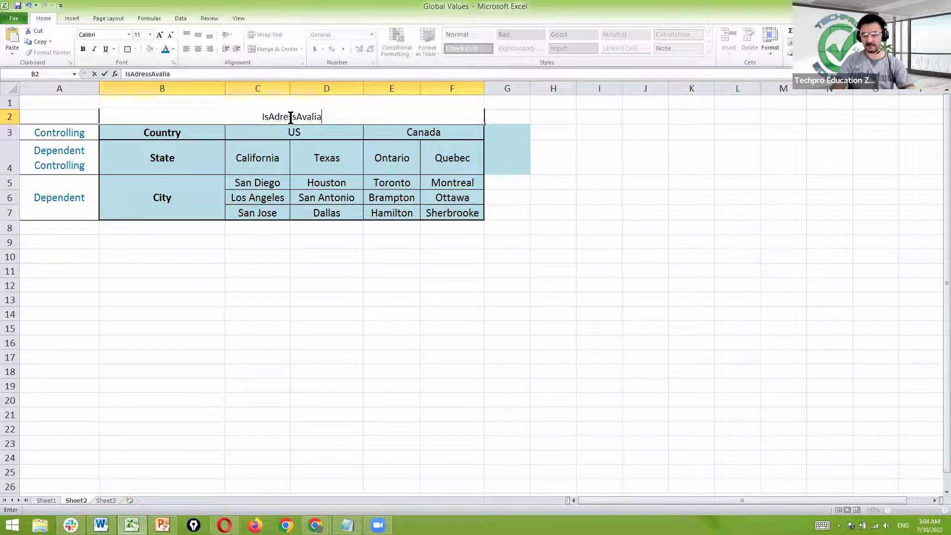
left_click(357, 299)
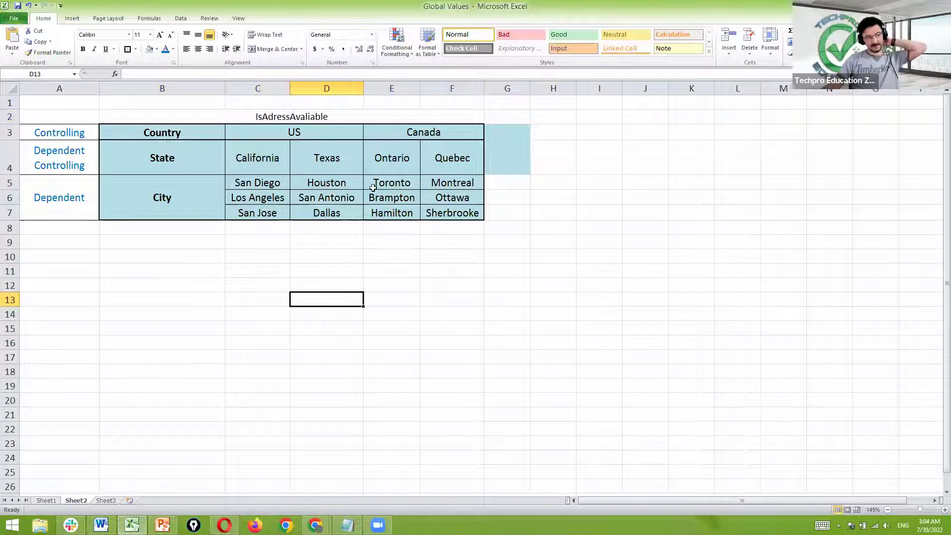
Examine how the IsAdressAvaliable heading relates to the country, state and city values beneath it.
left_click(354, 114)
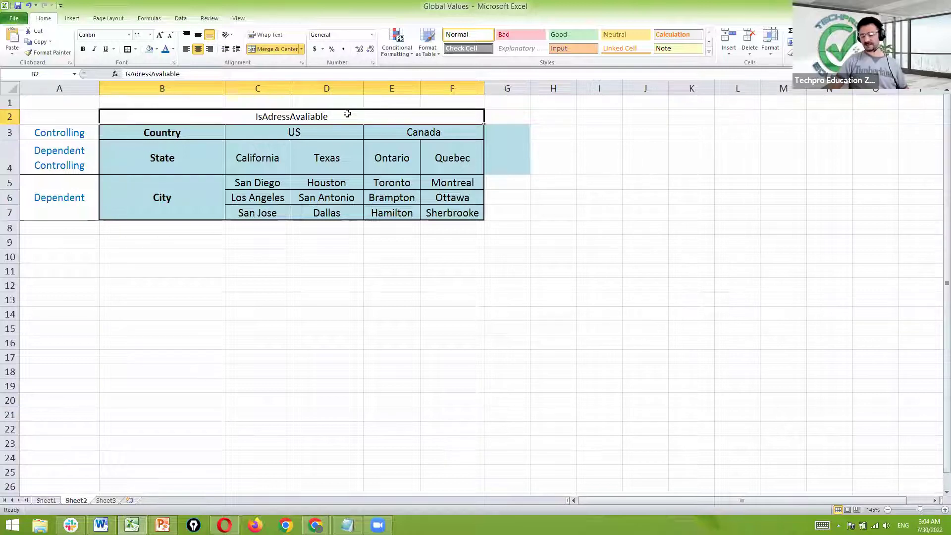
left_click_drag(325, 132, 456, 213)
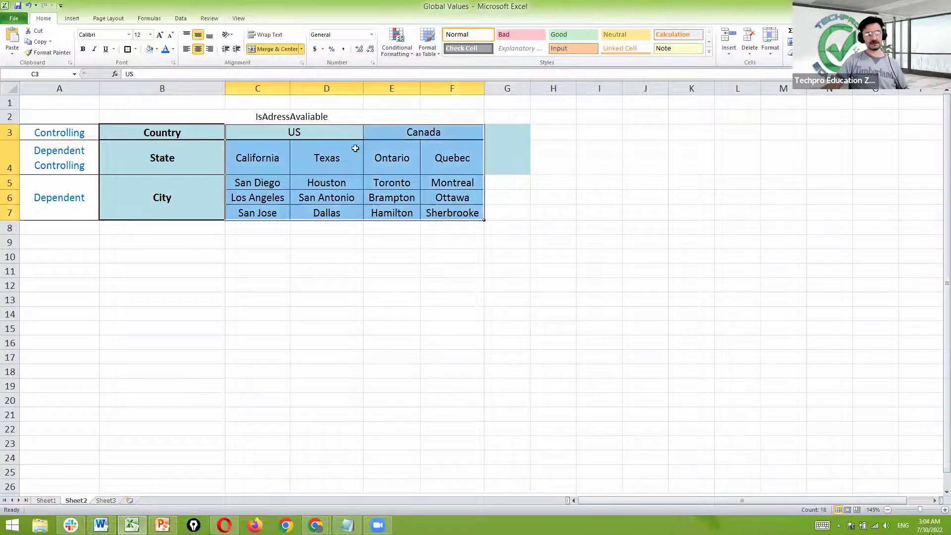
left_click(296, 116)
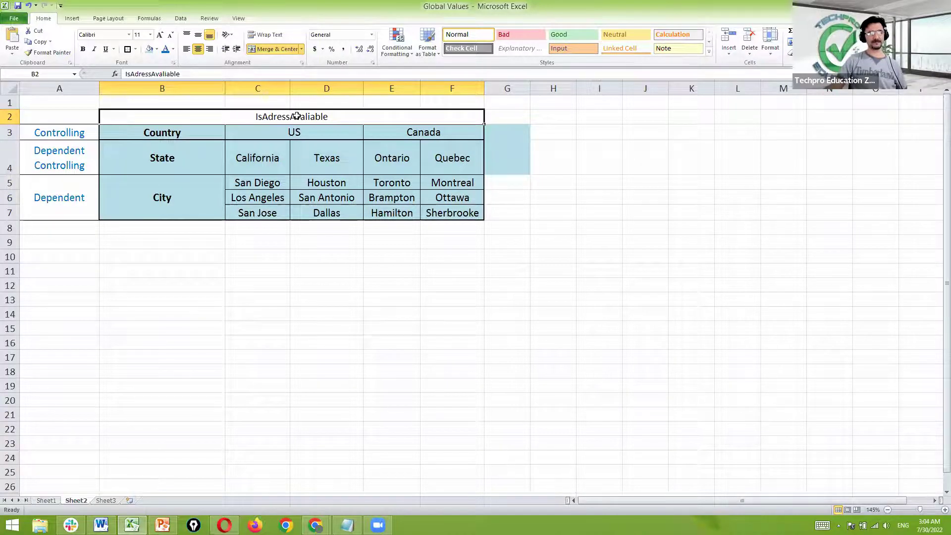
left_click(399, 335)
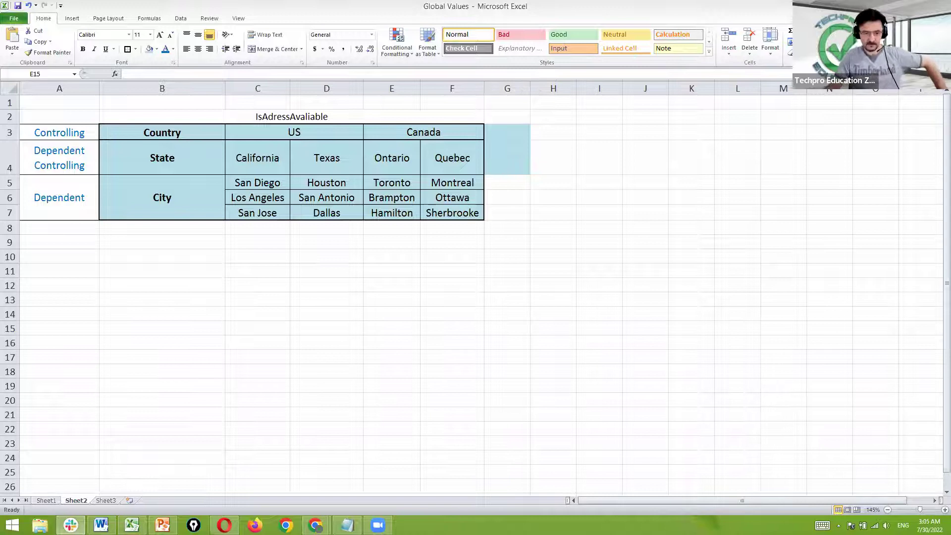
key("alt+Tab")
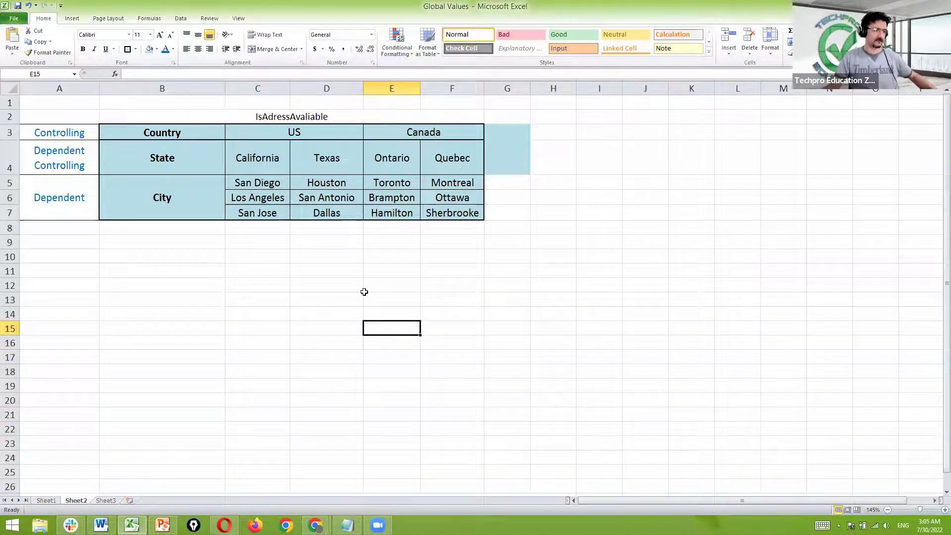
left_click(236, 309)
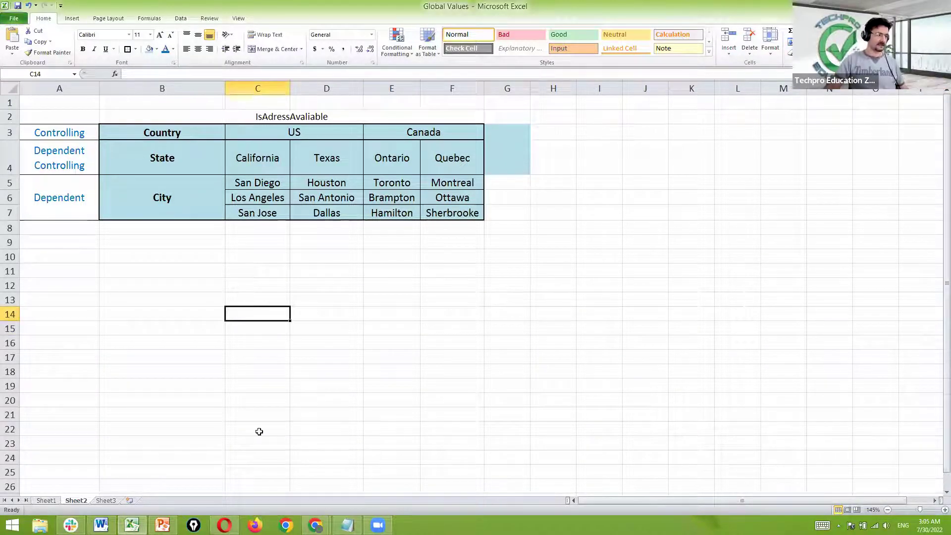
left_click(355, 319)
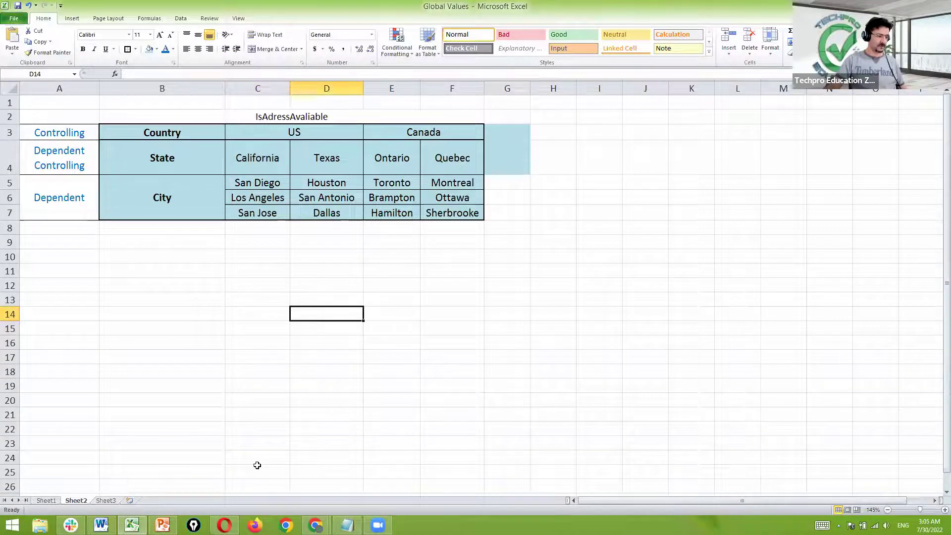
Switch to Salesforce in Chrome and start a new custom field of type Checkbox on the Student object.
left_click(316, 525)
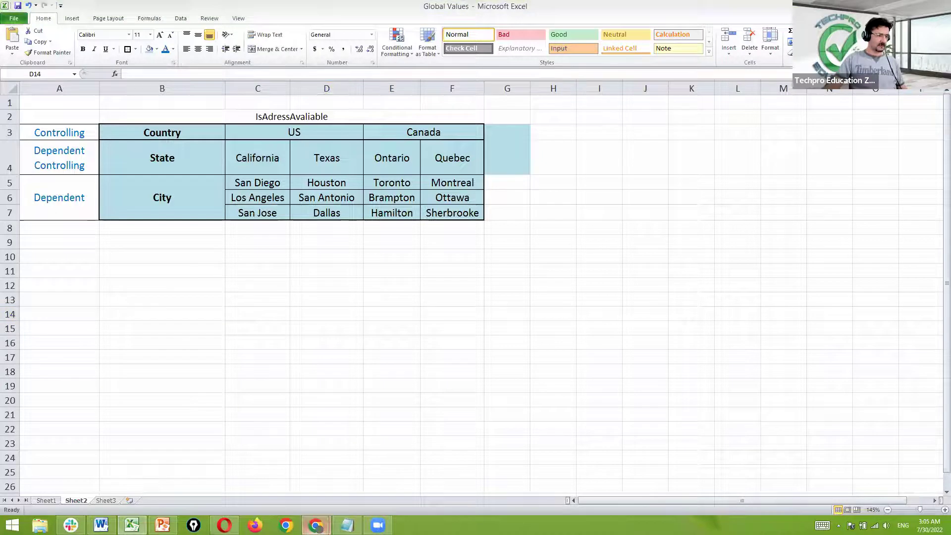
left_click(285, 491)
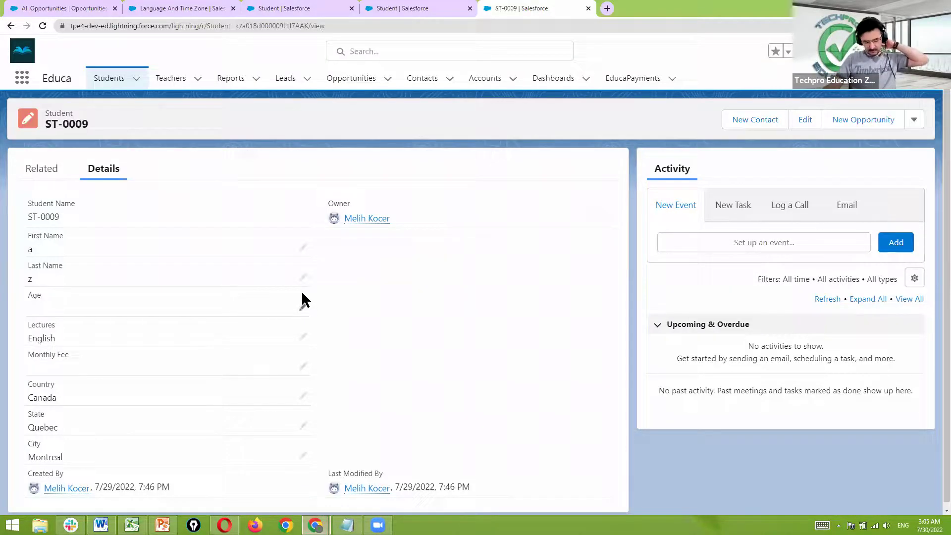
left_click(398, 9)
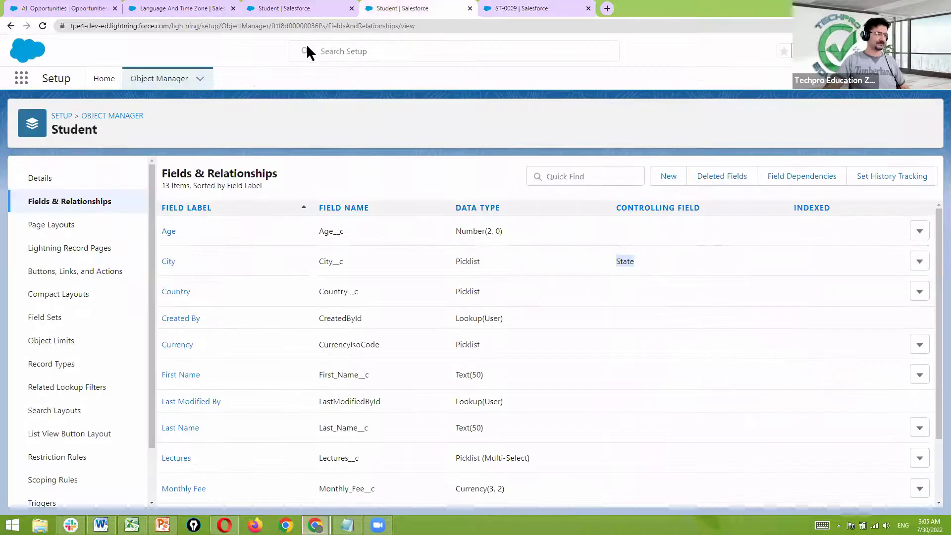
left_click(667, 177)
scroll(320, 321, "down", 6)
left_click(181, 219)
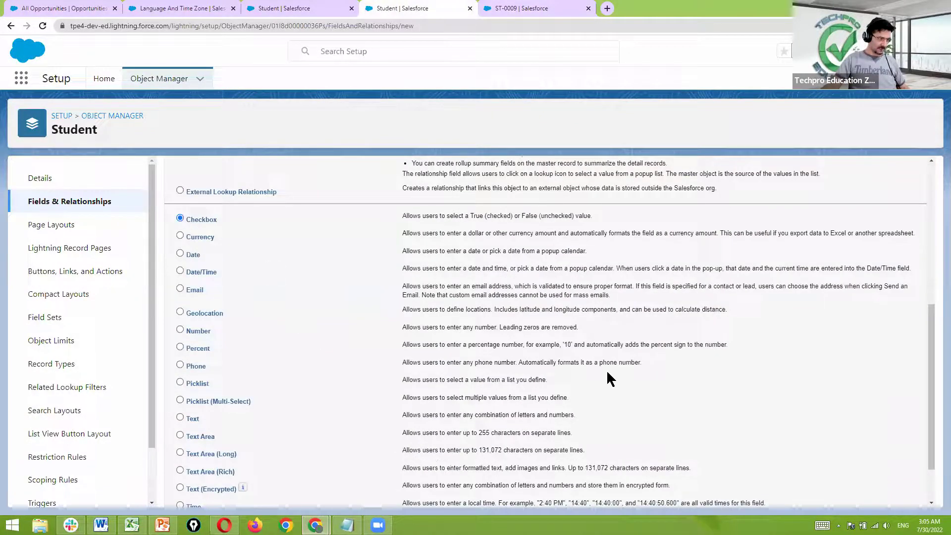
scroll(833, 453, "down", 2)
left_click(883, 493)
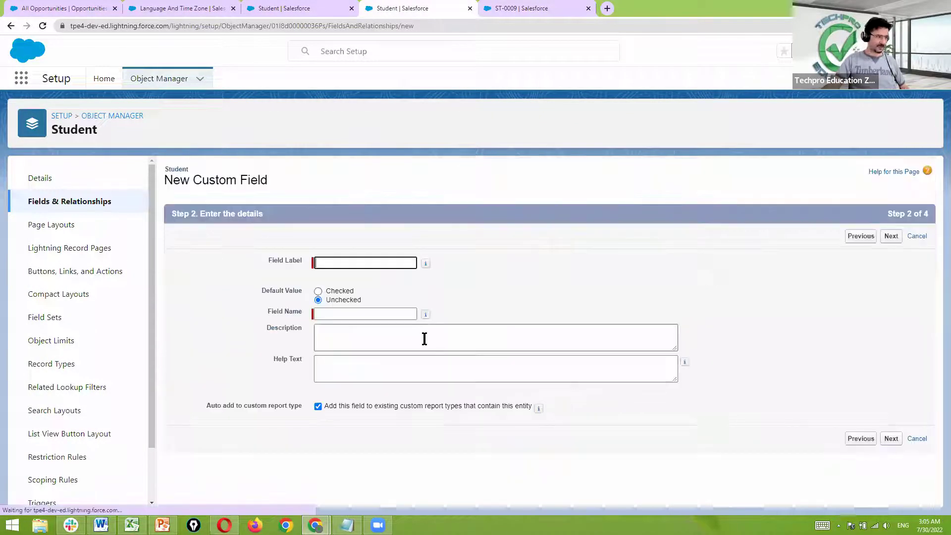
Set the new checkbox field's label to IsAddressAvaliable, checking the wording against the heading in the Excel workbook.
type("IsAva")
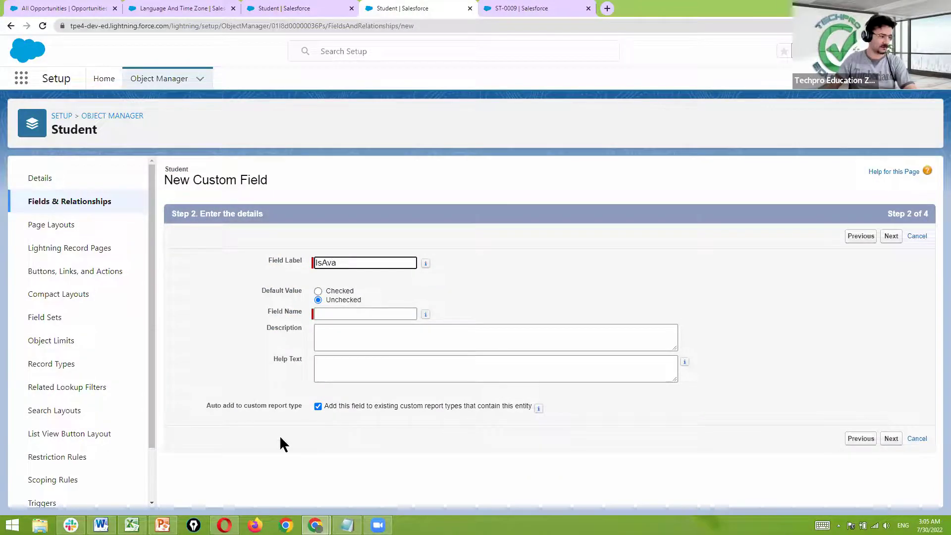
left_click(132, 525)
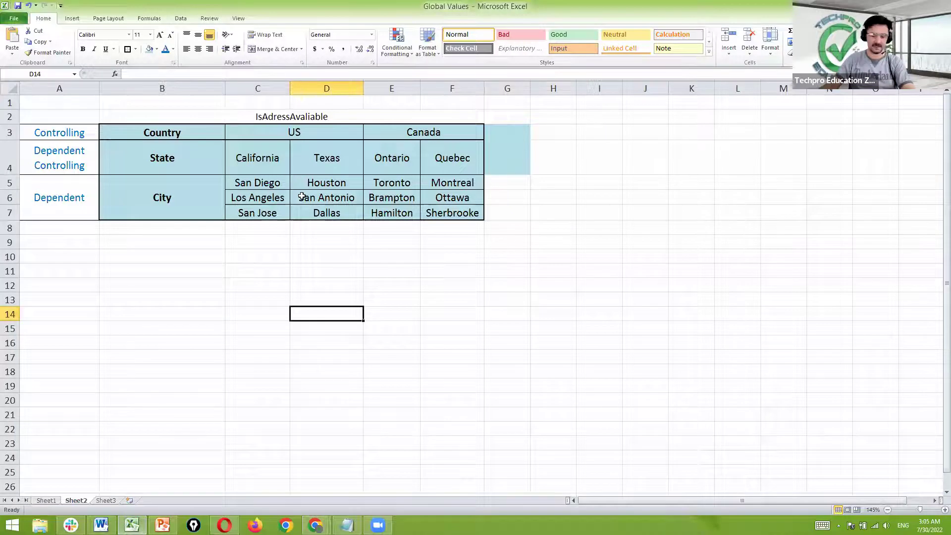
key("alt+Tab")
key("BackSpace")
key("BackSpace")
key("BackSpace")
type("ddressAvaliable")
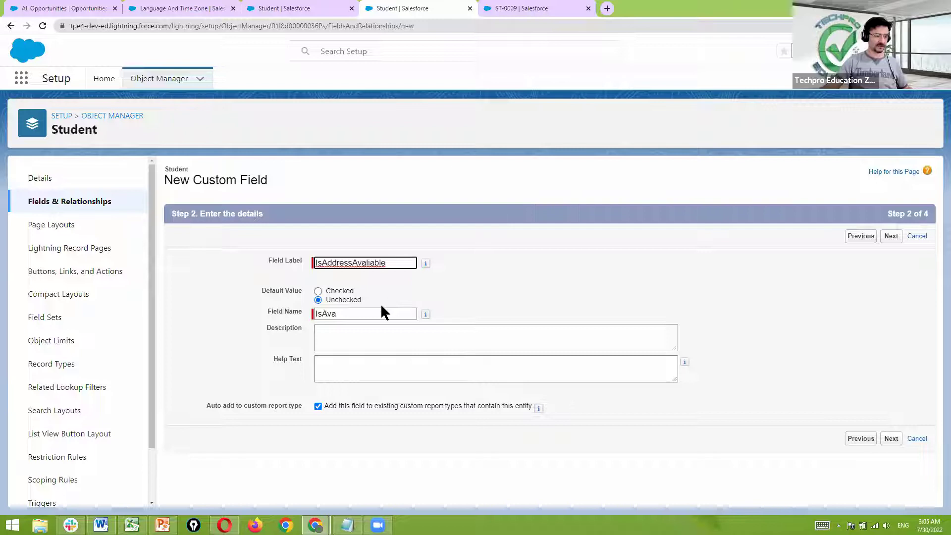
Regenerate the field name as IsAddressAvaliable from the label and continue to the page layout stage, keeping the default field-level security.
double_click(320, 313)
key("BackSpace")
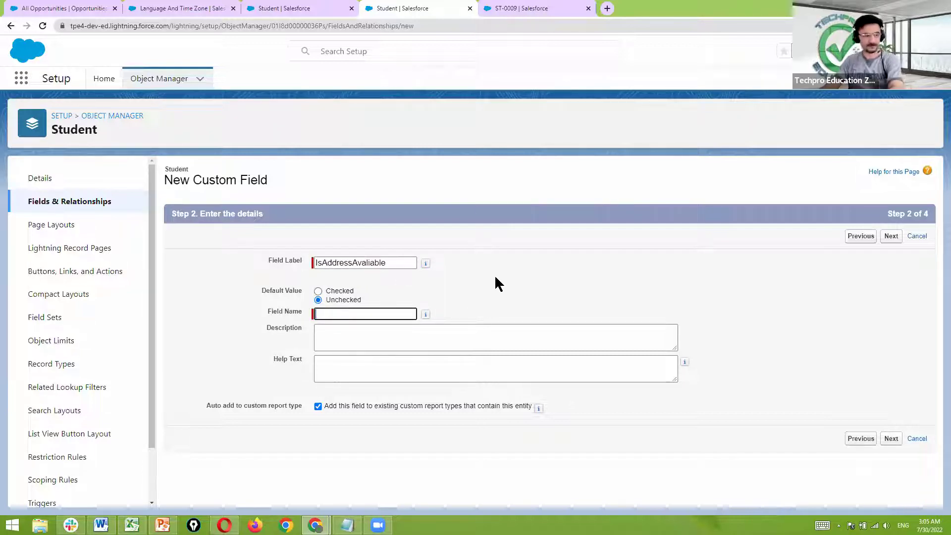
left_click(391, 264)
key("BackSpace")
type("e")
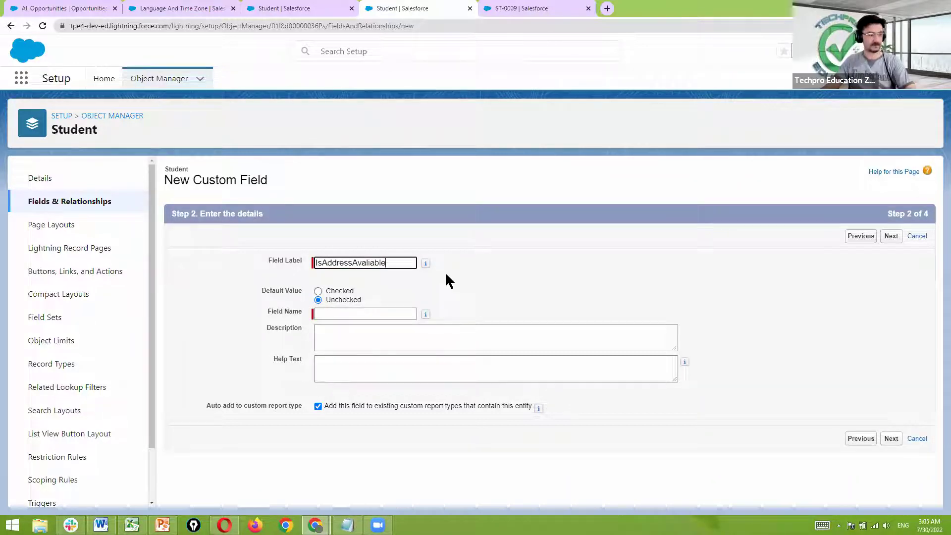
left_click(490, 316)
left_click(899, 441)
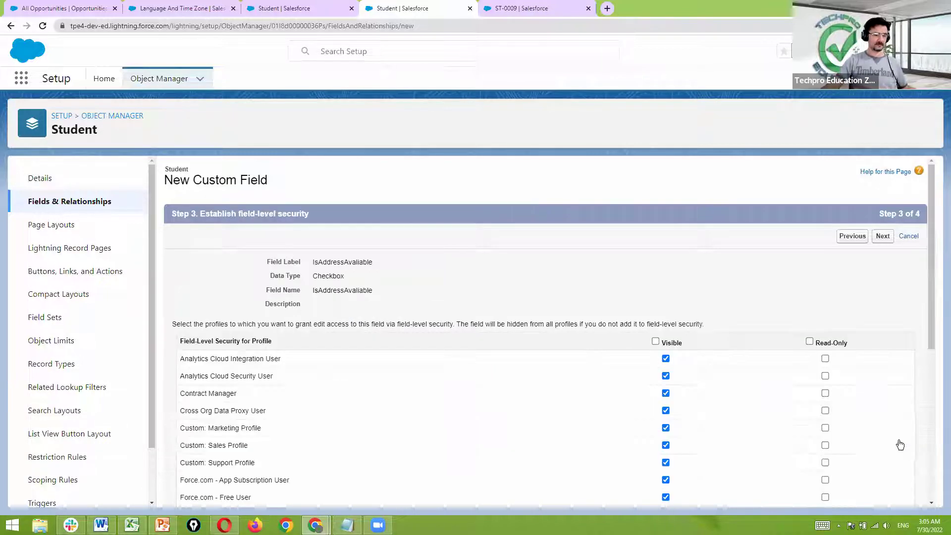
left_click(883, 236)
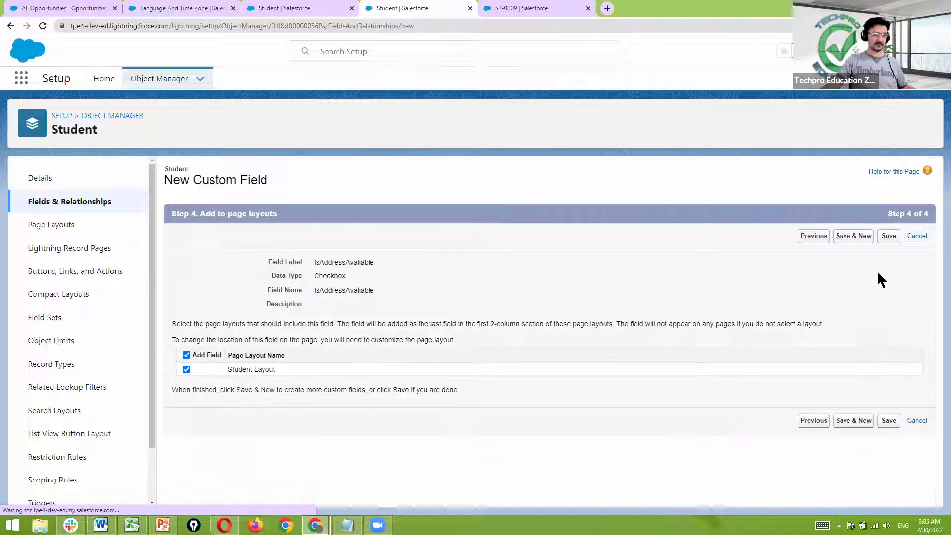
Save the IsAddressAvaliable field with the Student Layout included, and start a new field dependency on the Student object.
left_click(888, 422)
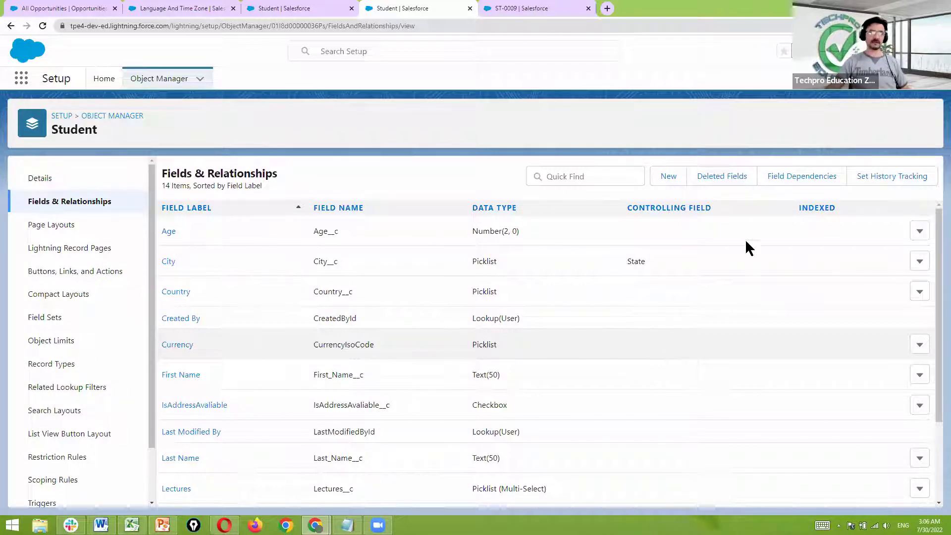
left_click(808, 182)
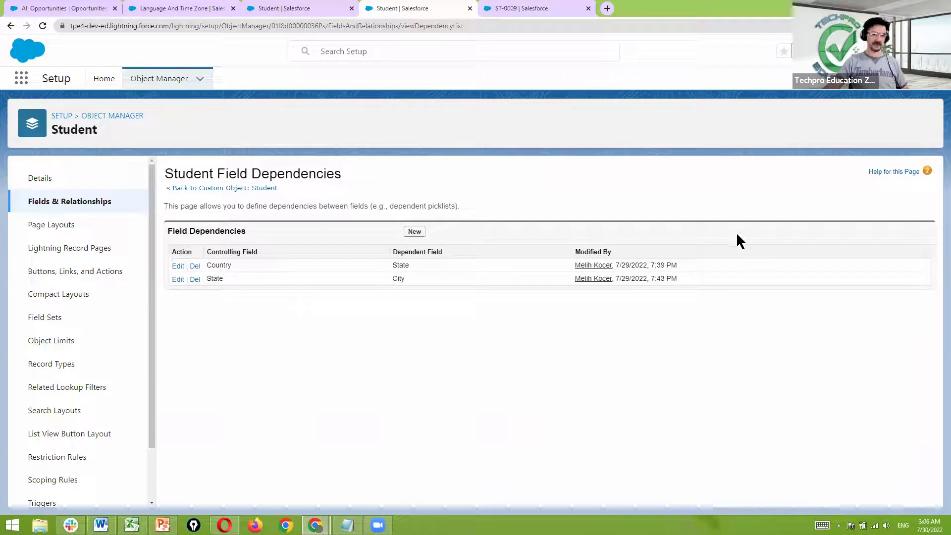
left_click(414, 232)
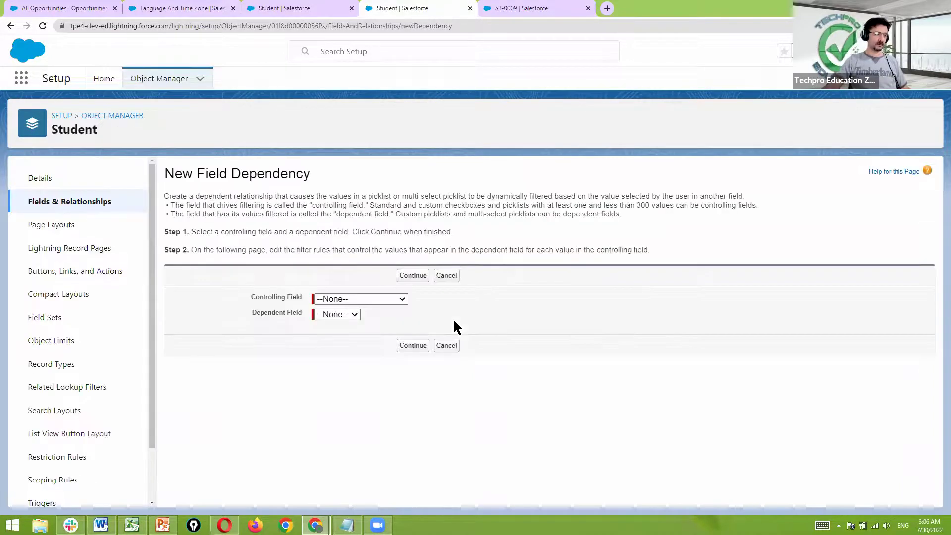
Set IsAddressAvaliable as the controlling field and Country as the dependent field, checking the Excel workbook, and continue to the value mapping.
left_click(400, 299)
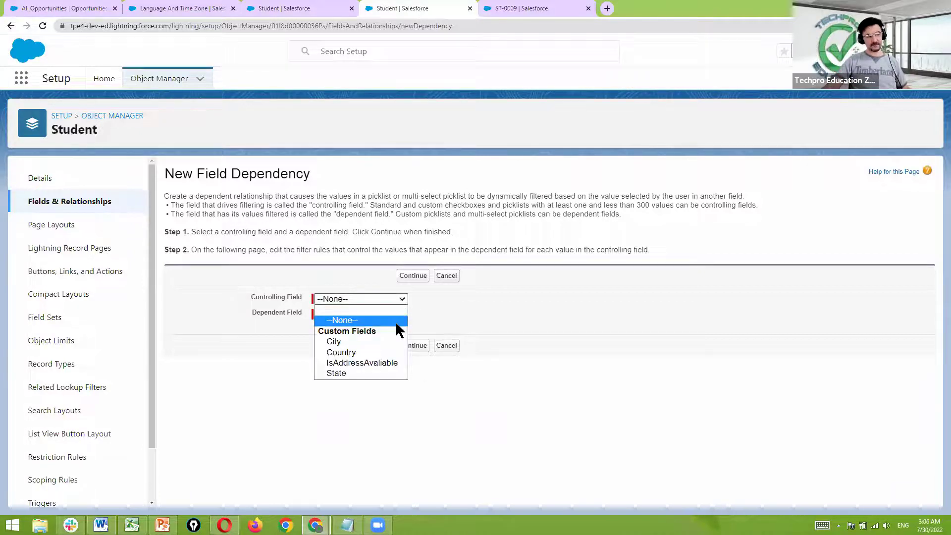
left_click(367, 364)
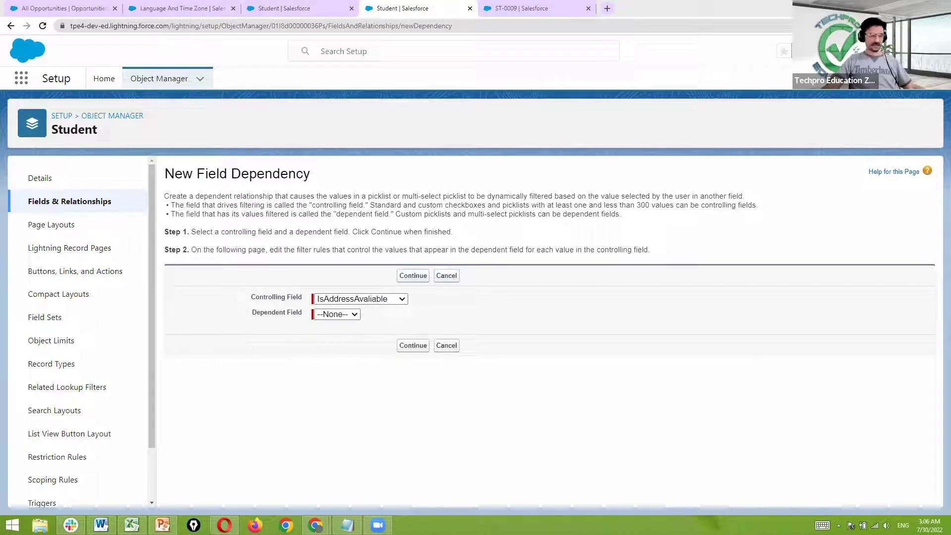
left_click(131, 525)
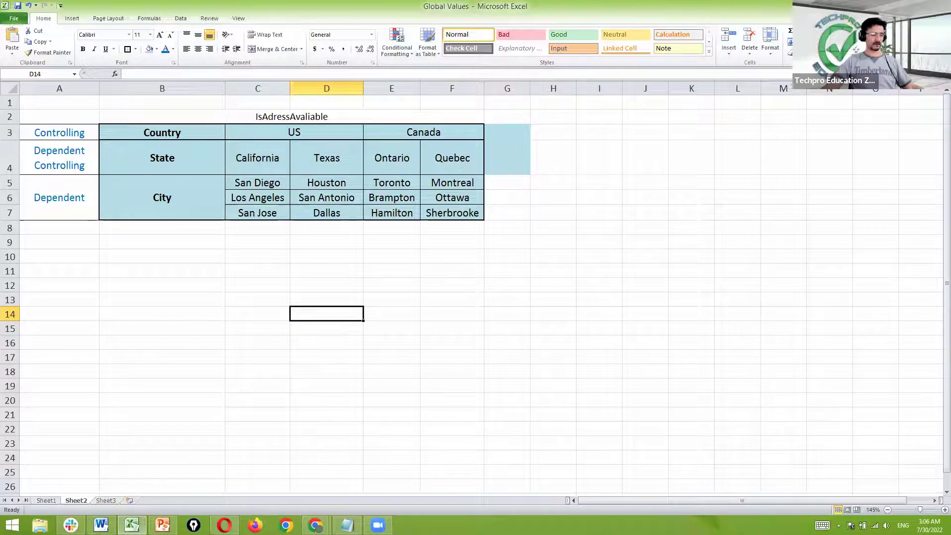
left_click(316, 525)
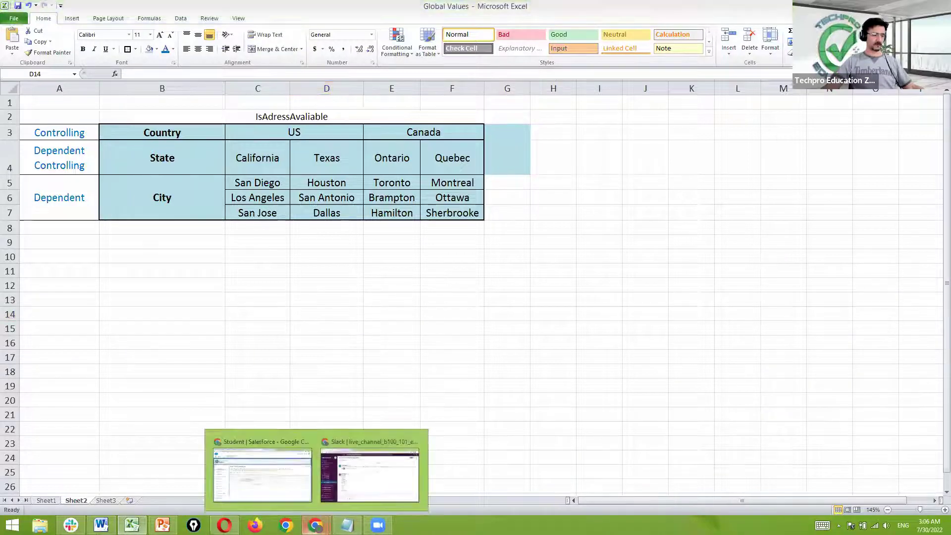
left_click(287, 469)
left_click(347, 314)
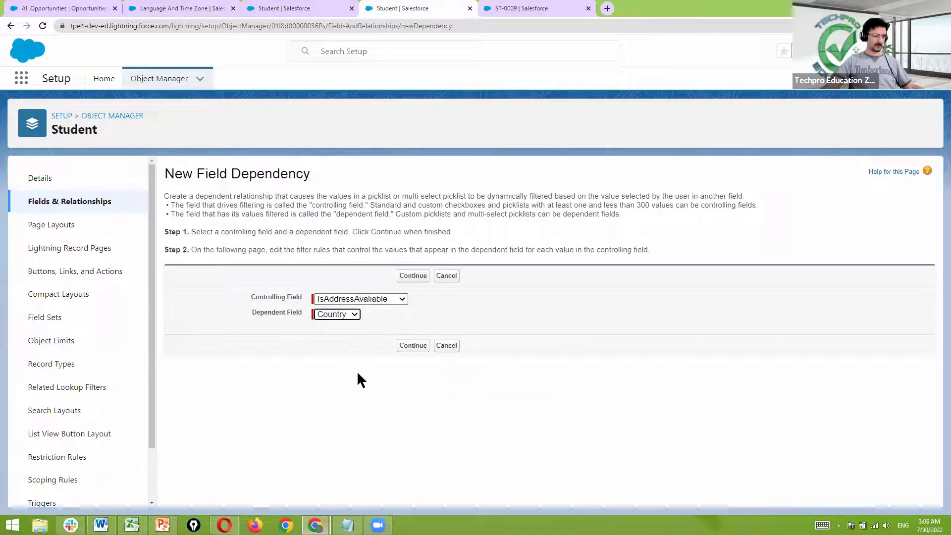
left_click(414, 346)
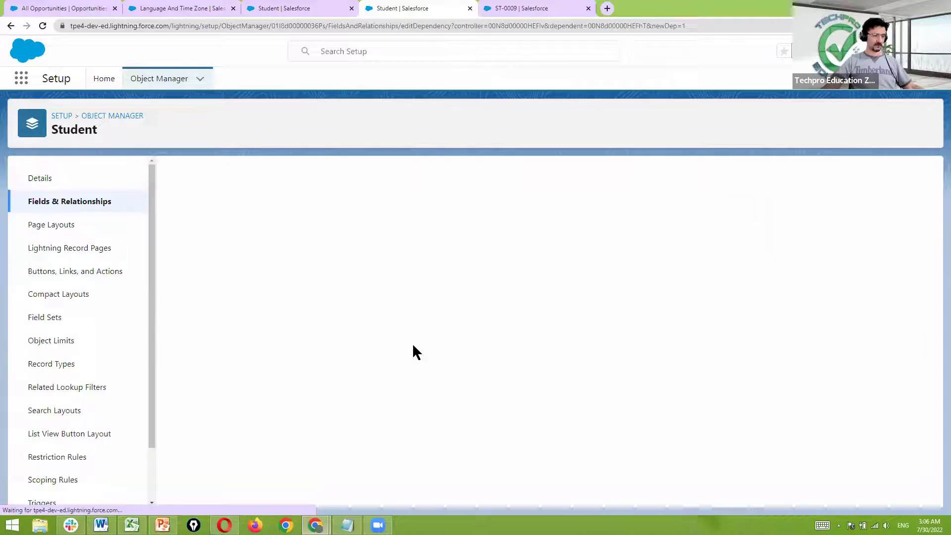
Reload the ST-0009 student record to check for the IsAddressAvaliable checkbox among its details.
left_click(533, 9)
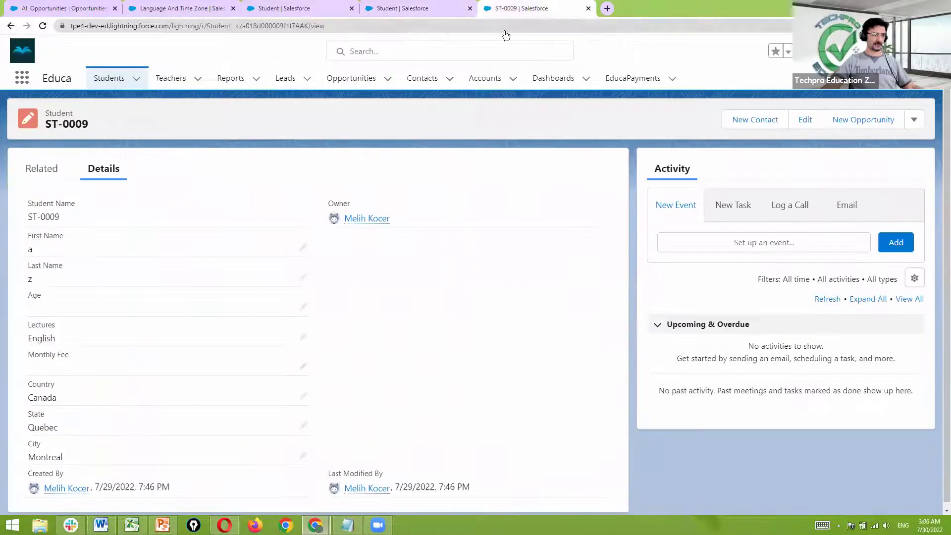
left_click(404, 28)
key("Return")
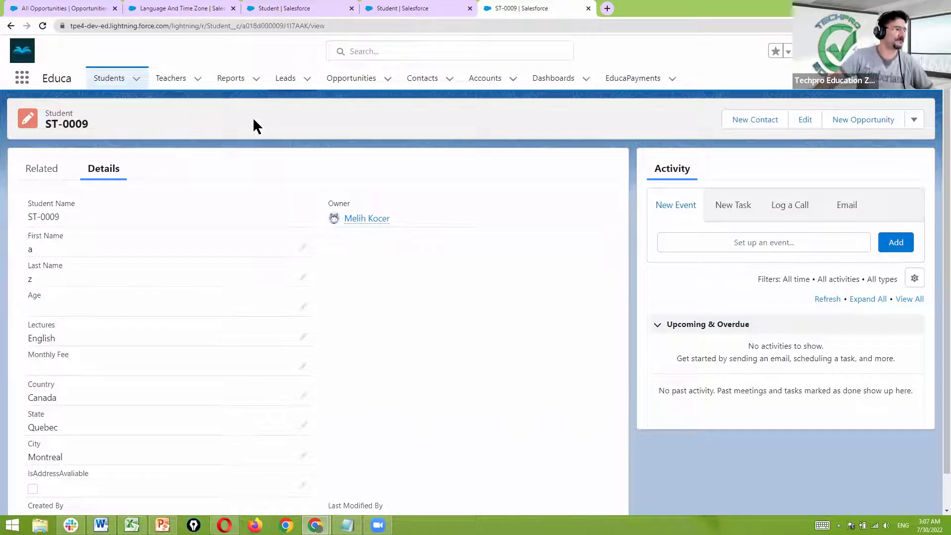
Toggle IsAddressAvaliable in a new student form to check how Country behaves before the dependency is saved, and cancel the form.
left_click(138, 79)
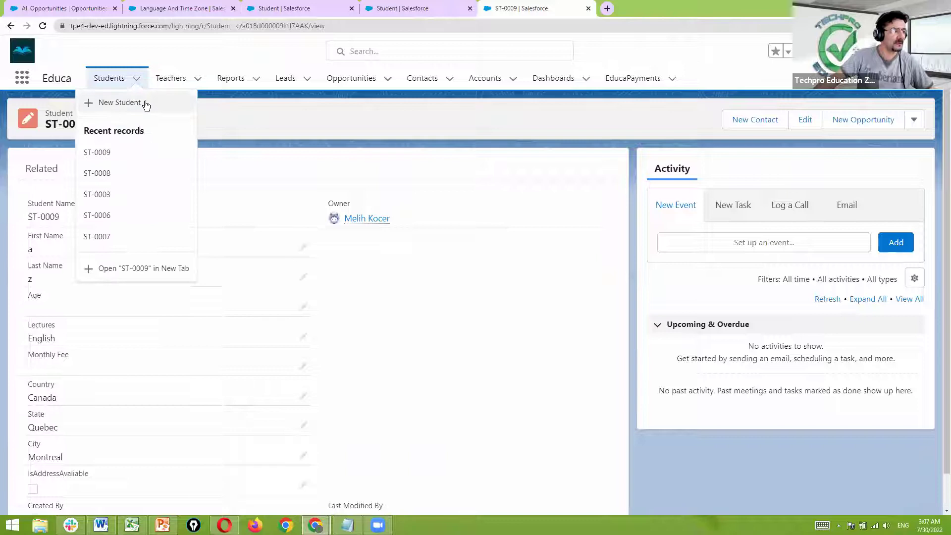
left_click(146, 104)
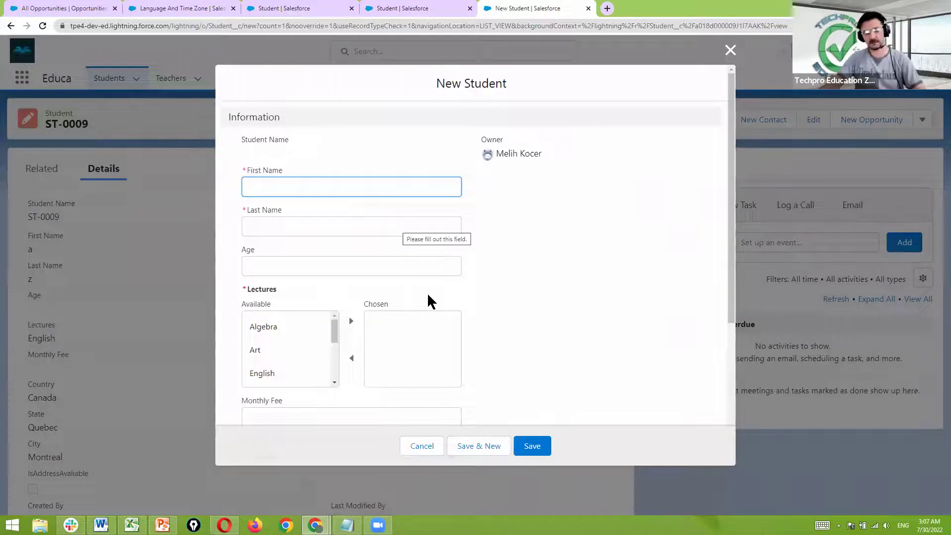
scroll(429, 293, "down", 5)
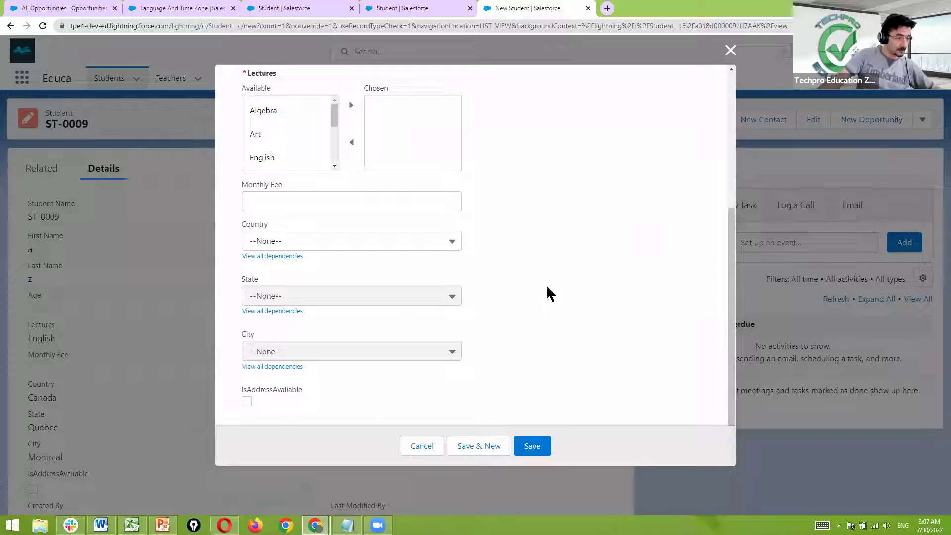
left_click(247, 401)
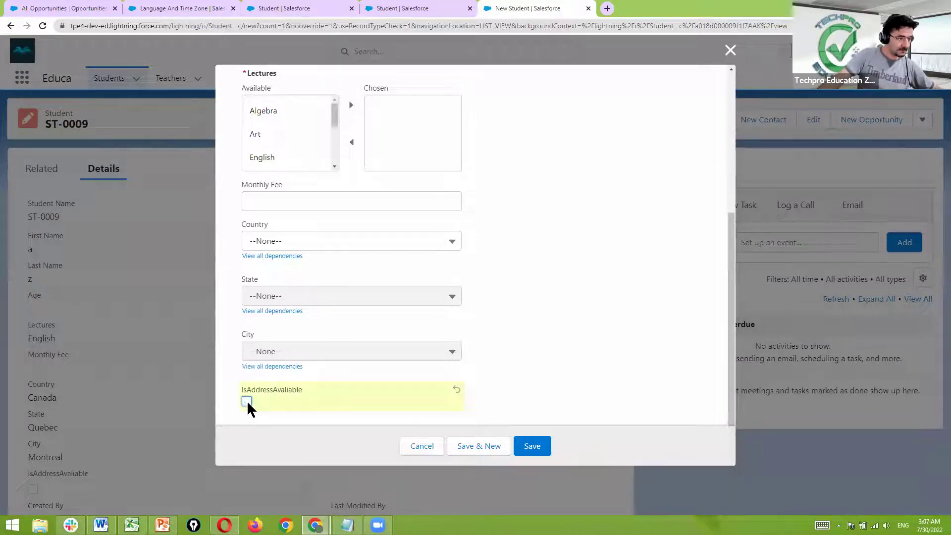
left_click(247, 401)
left_click(247, 401)
left_click_drag(421, 449, 443, 326)
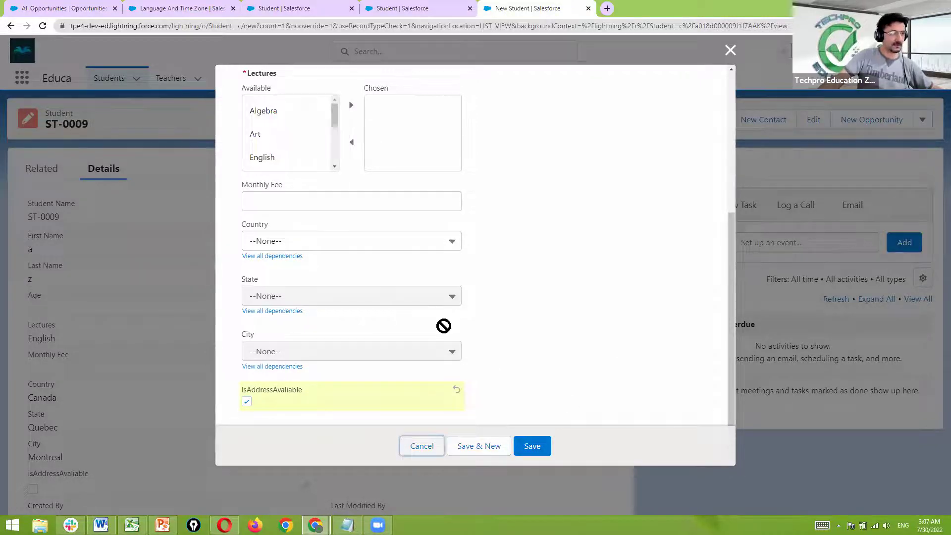
Include Canada and US for the Checked value of IsAddressAvaliable and save the dependency, leaving Unchecked without any country values.
left_click(414, 9)
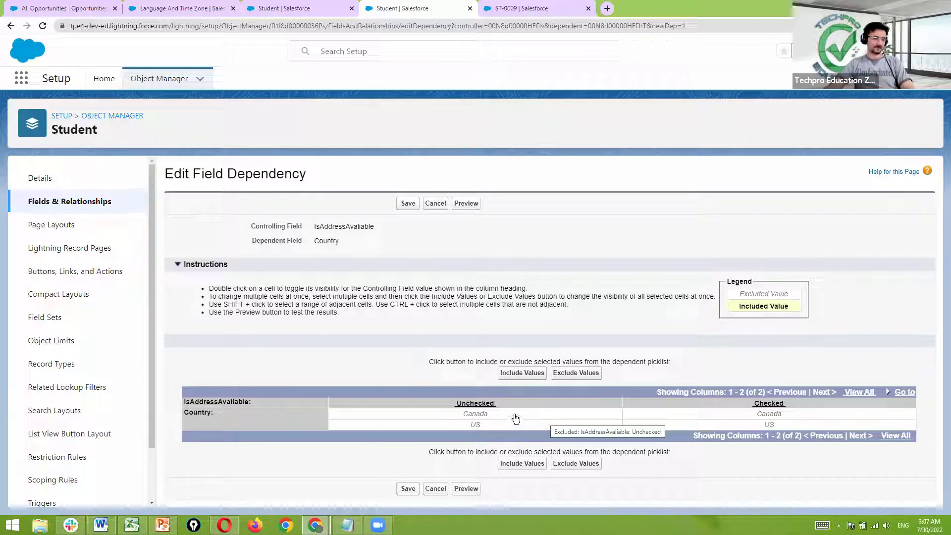
left_click(772, 418)
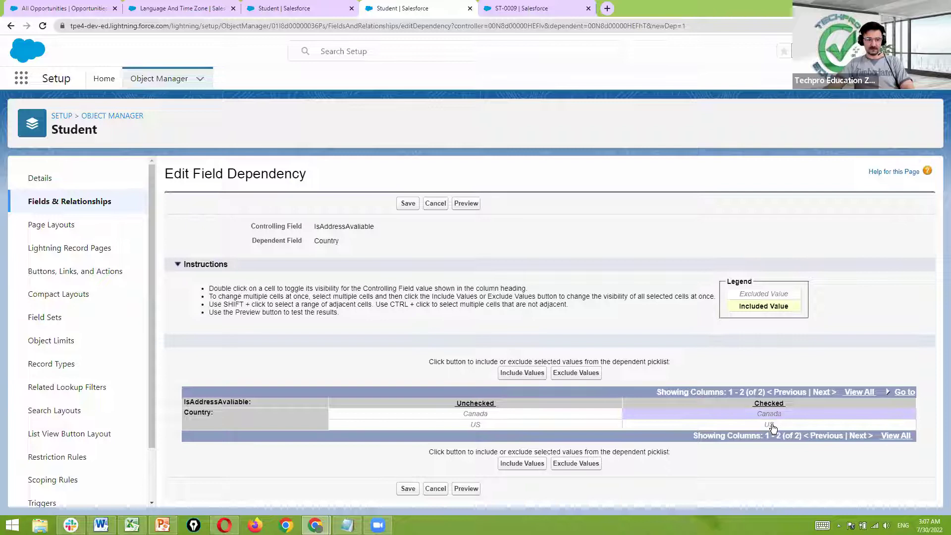
left_click(773, 425, "shift")
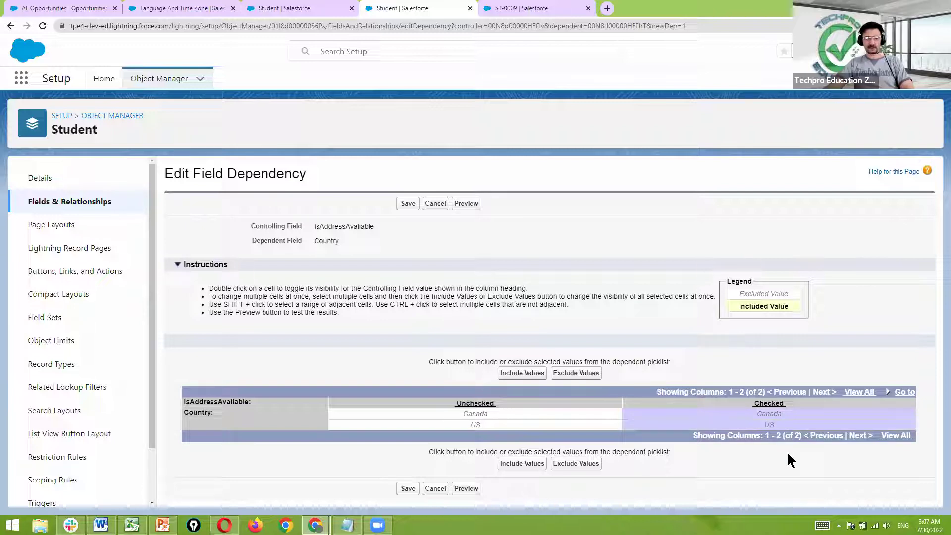
left_click(529, 464)
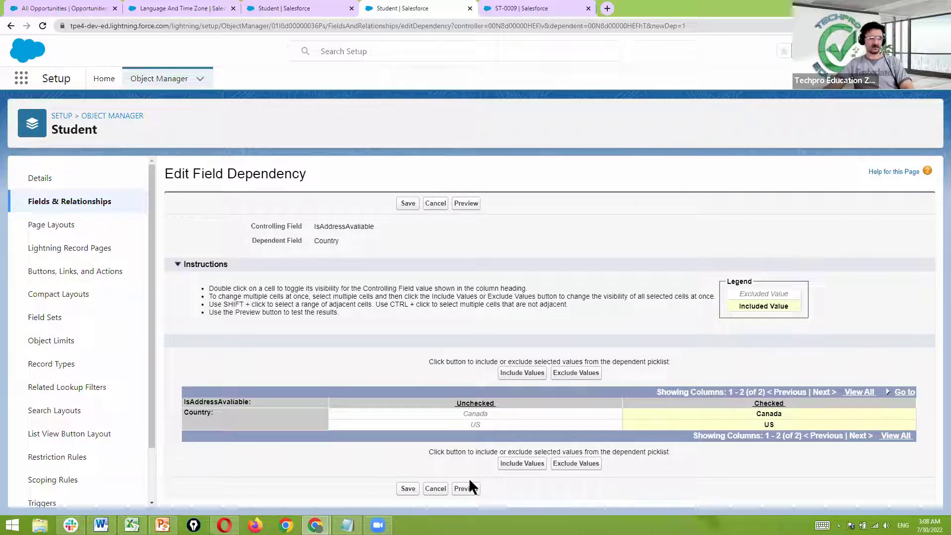
left_click(408, 489)
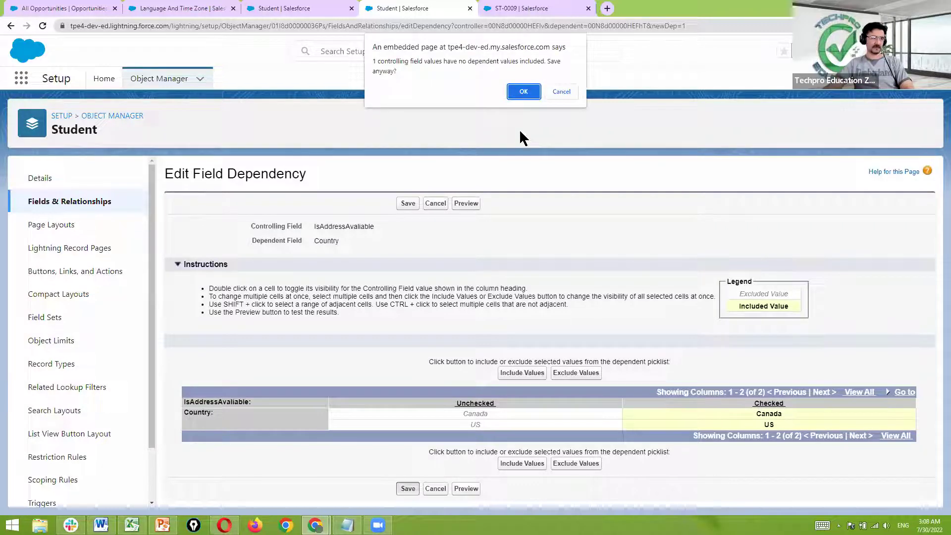
left_click(523, 91)
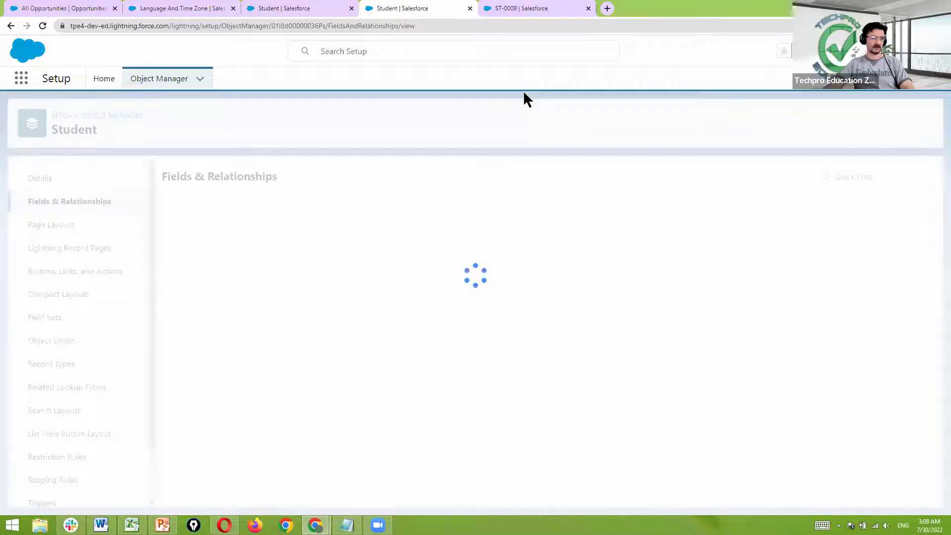
Reload the ST-0009 record page and open a new student form at its address fields.
left_click(515, 8)
left_click(359, 27)
key("Return")
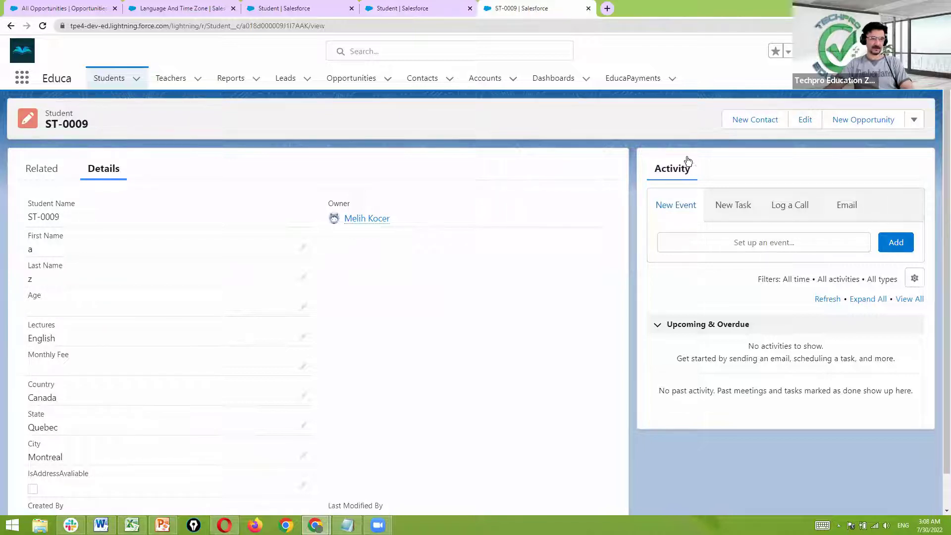
left_click(124, 81)
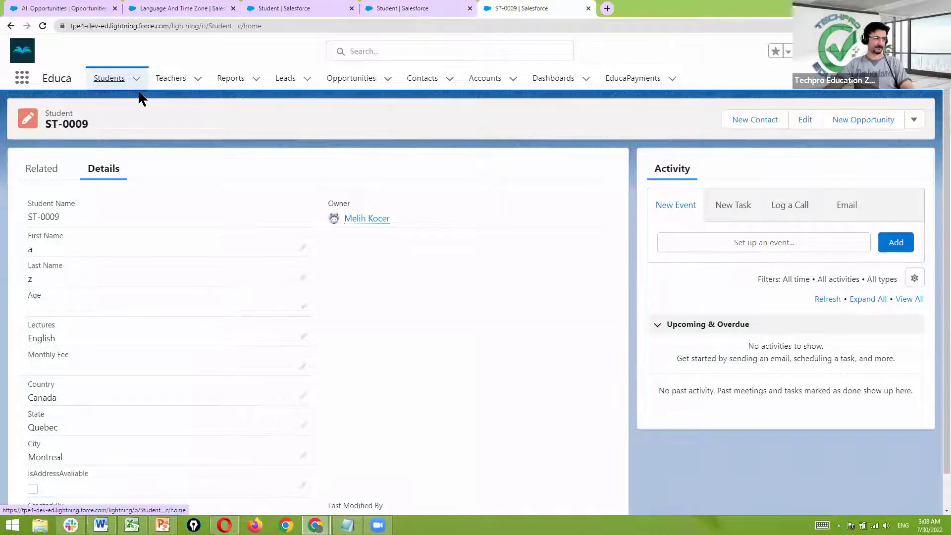
left_click(137, 81)
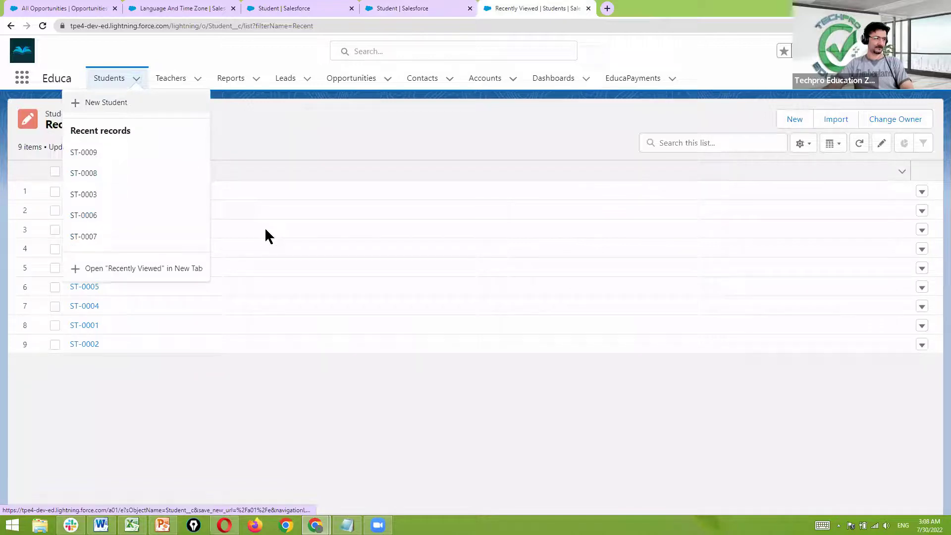
scroll(533, 279, "down", 4)
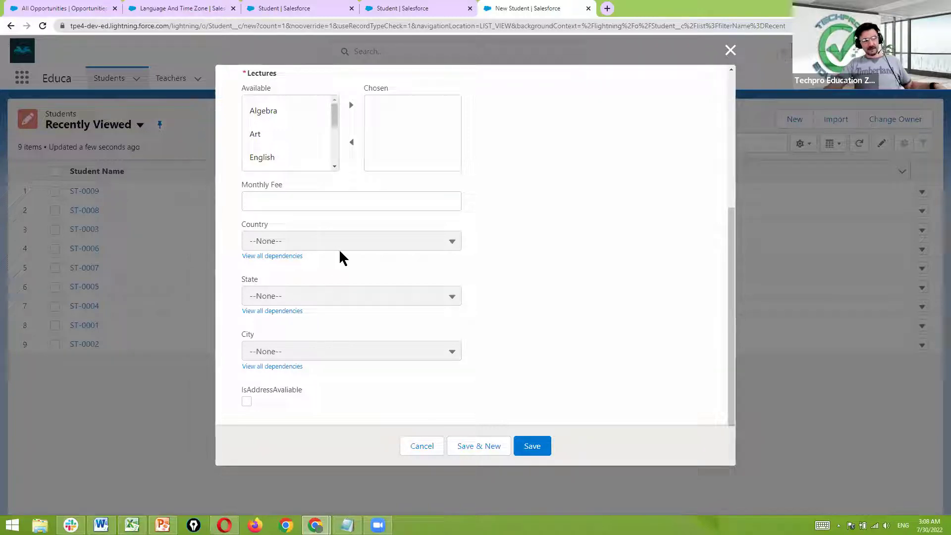
Enable IsAddressAvaliable, choose Canada, Ontario and Brampton for the new student, and try to save the record.
left_click(247, 402)
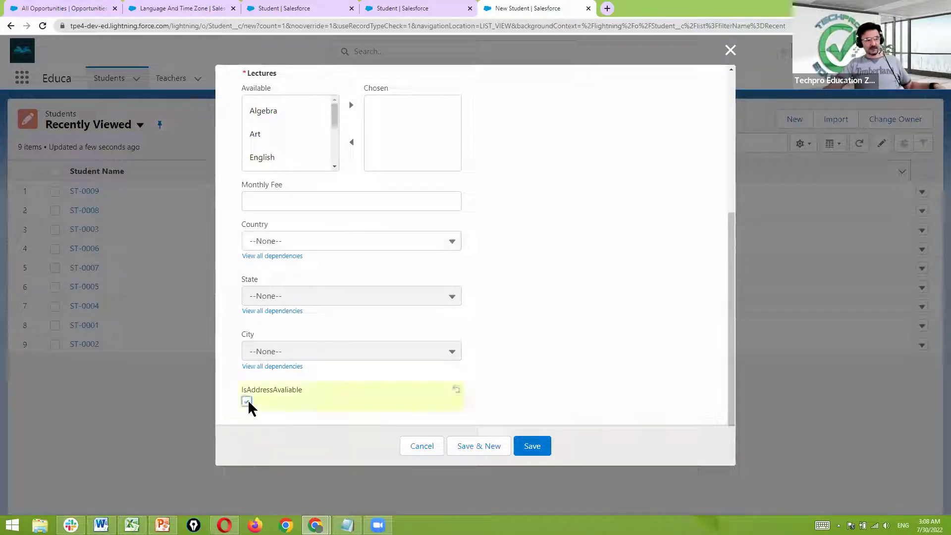
left_click(350, 246)
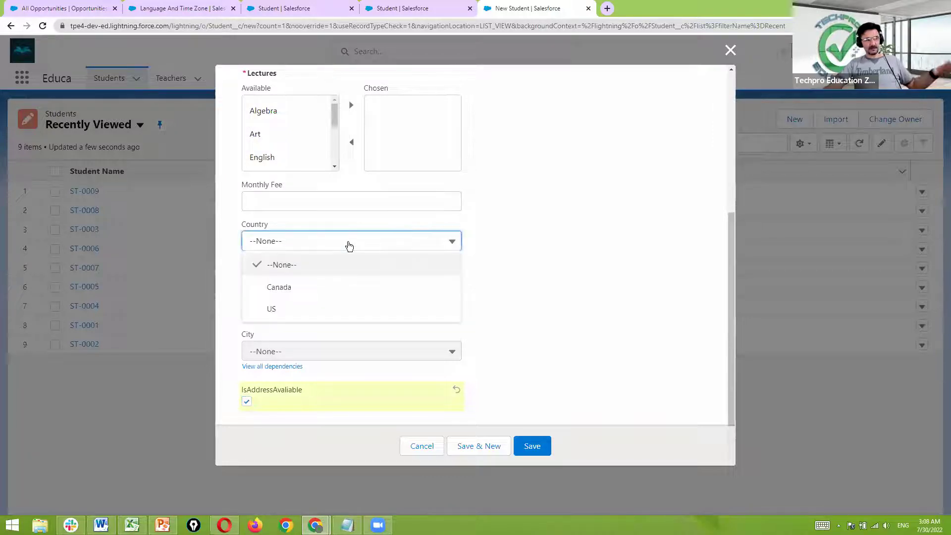
left_click(336, 296)
left_click(354, 297)
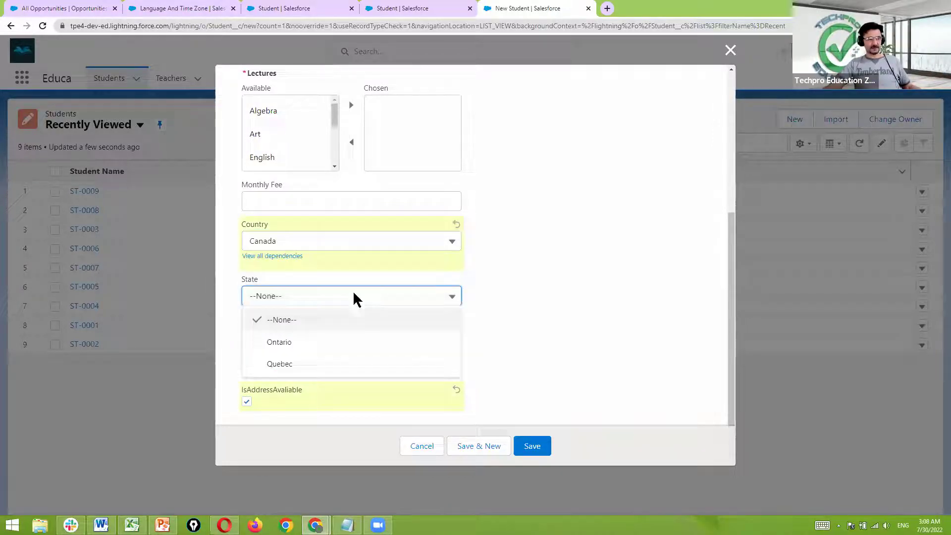
left_click(322, 347)
left_click(371, 360)
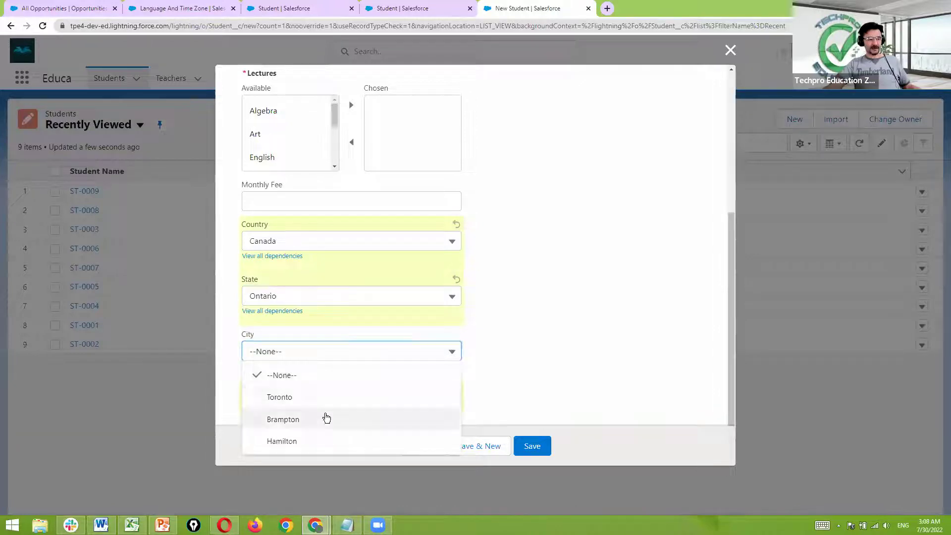
left_click(325, 419)
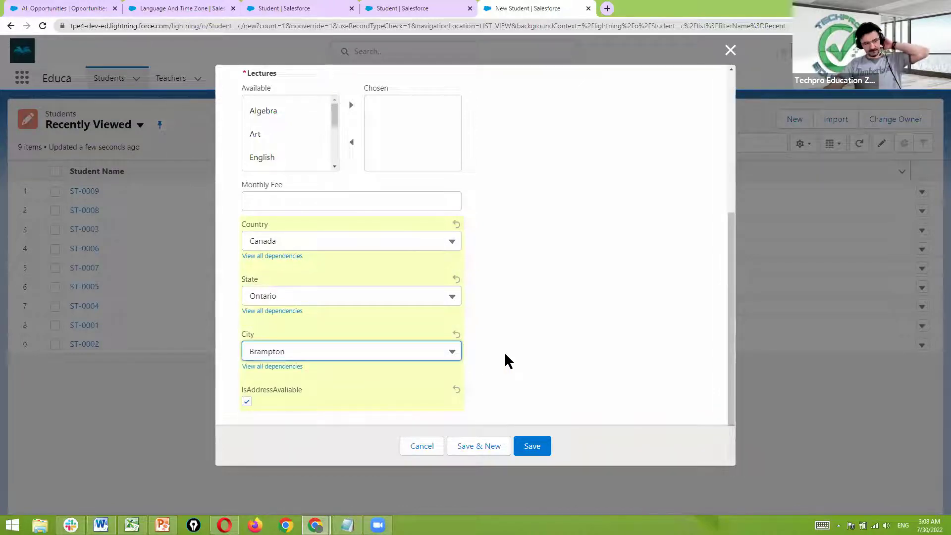
left_click(540, 446)
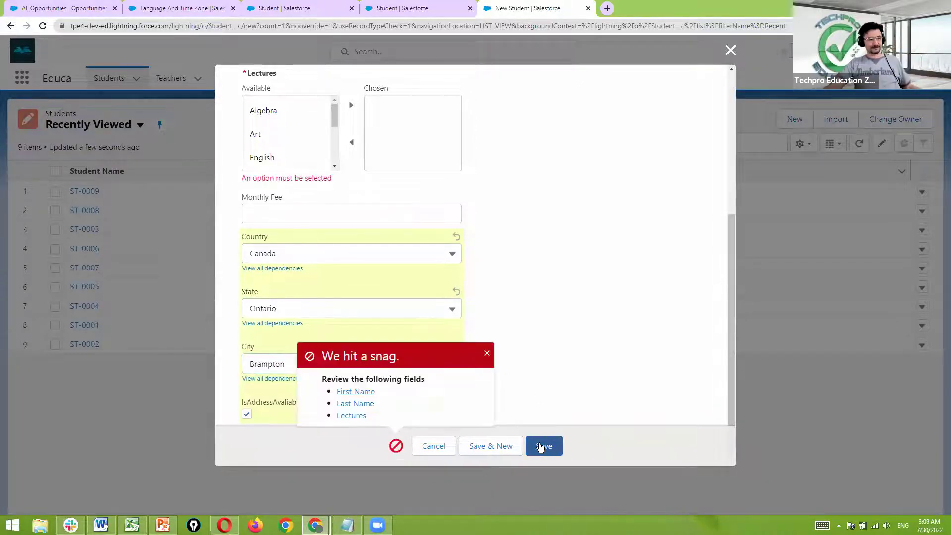
left_click(488, 354)
Enter d as first name and c as last name, choose Art under Lectures, and save the new student.
scroll(497, 343, "up", 4)
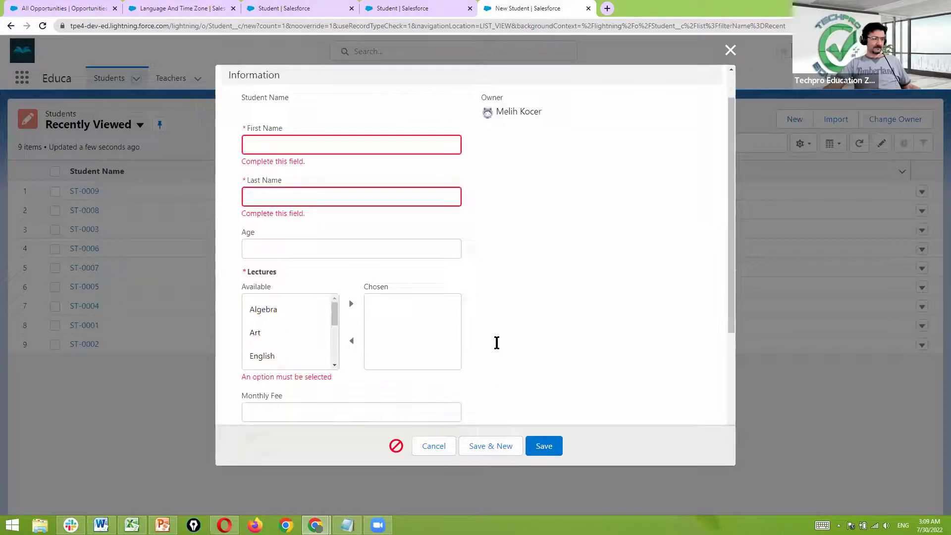
left_click(317, 188)
type("d")
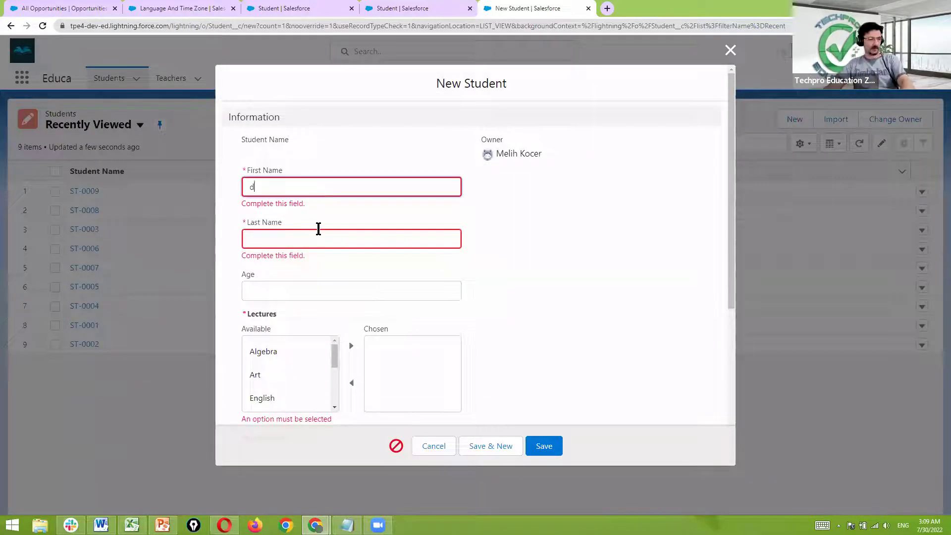
left_click(319, 230)
type("d")
scroll(476, 257, "down", 2)
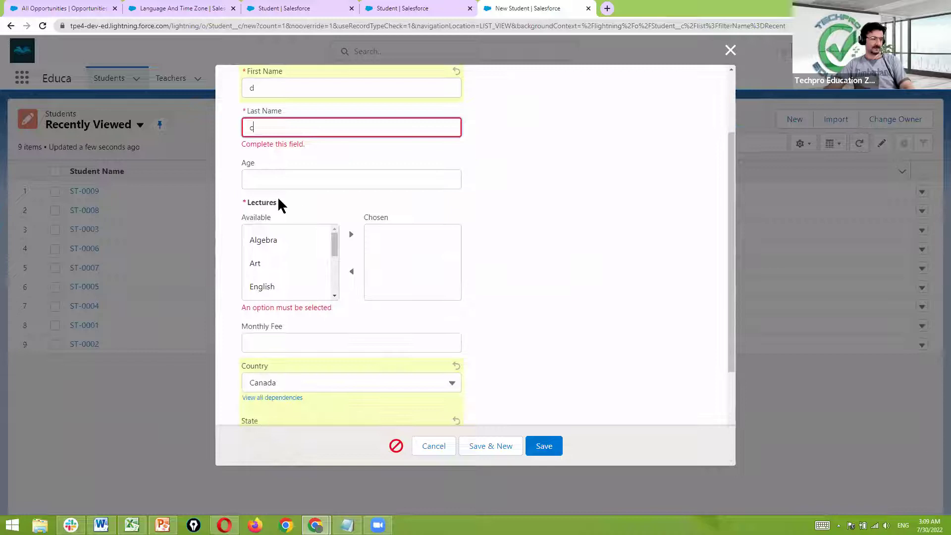
left_click(268, 263)
left_click(351, 234)
scroll(580, 295, "down", 3)
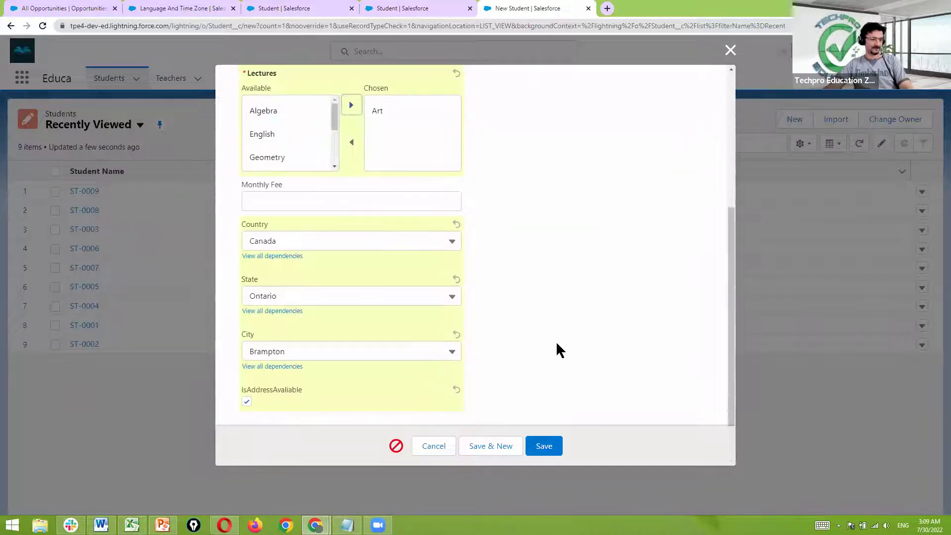
left_click(547, 446)
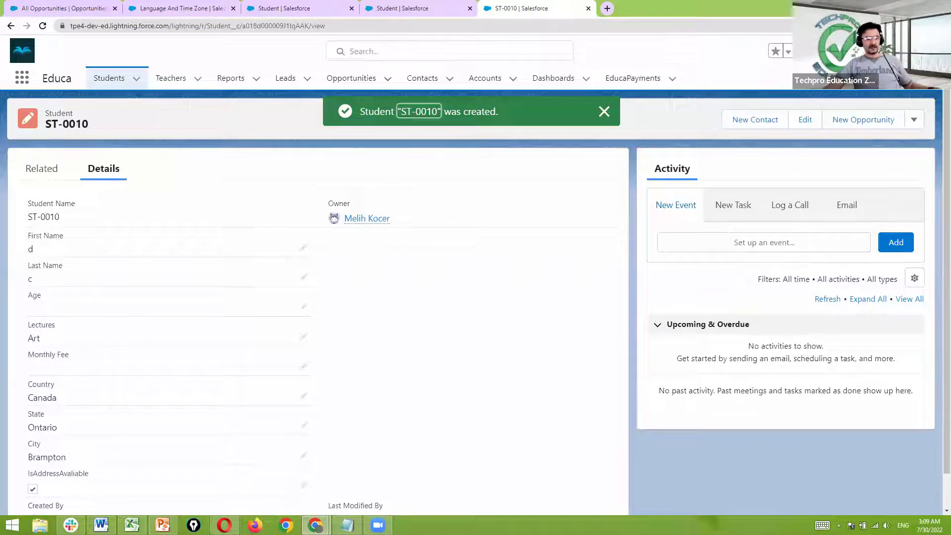
Move IsAddressAvaliable directly above Country in the Student Layout page layout and save the layout.
mouse_move(315, 524)
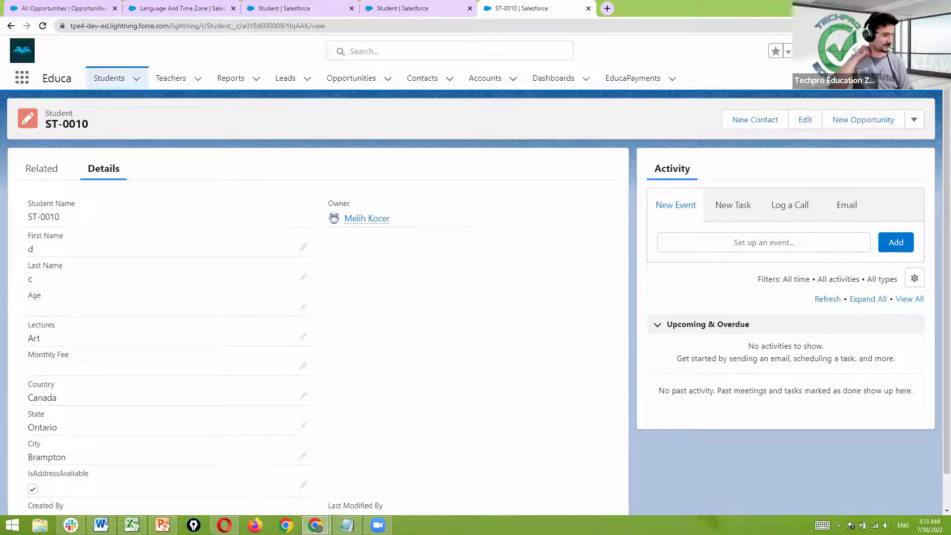
left_click(425, 10)
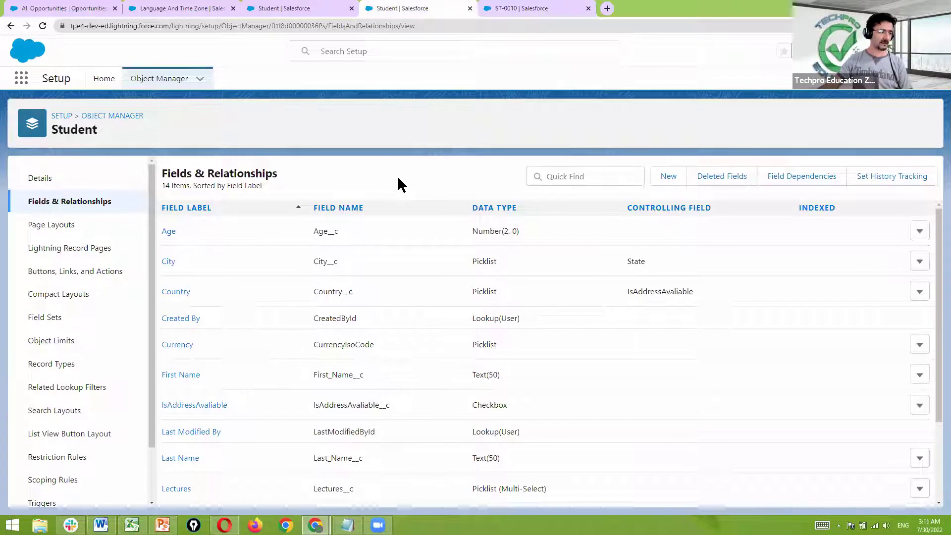
left_click(76, 225)
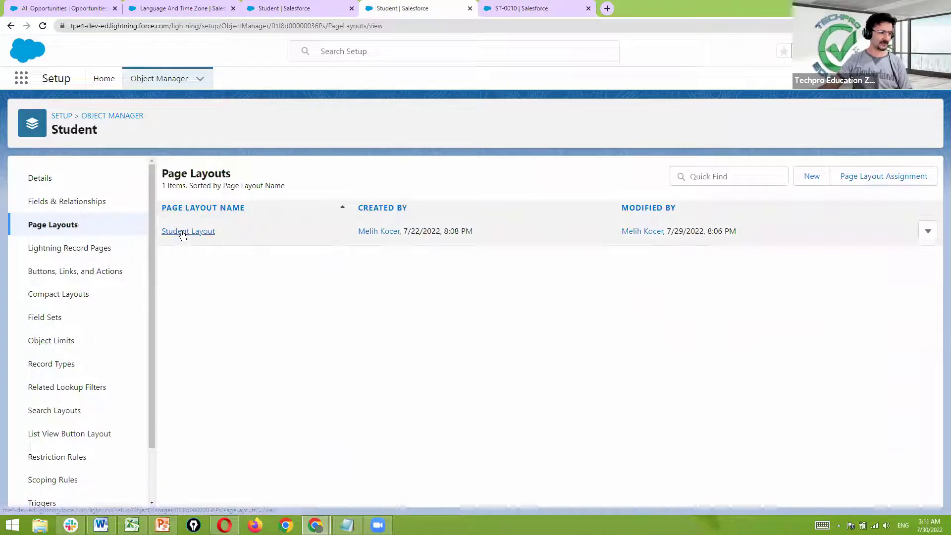
left_click(182, 231)
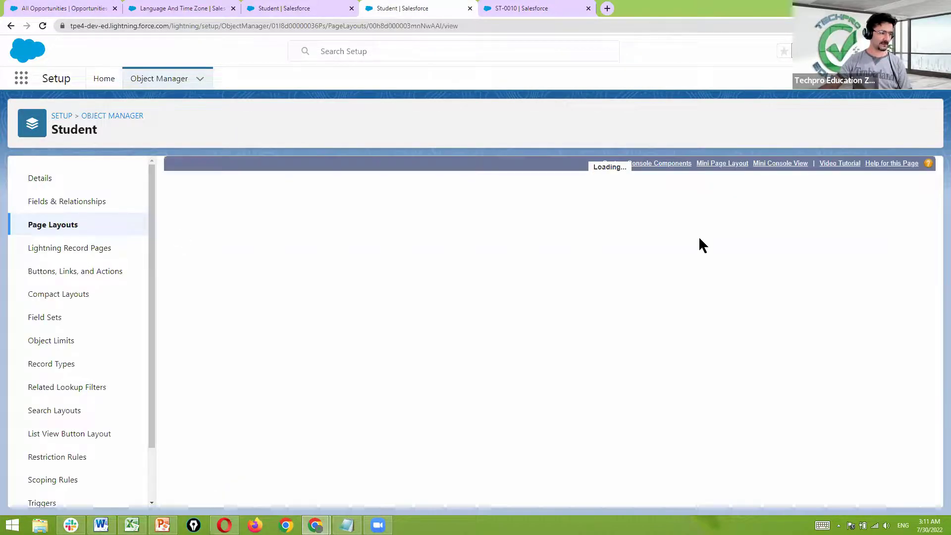
scroll(726, 288, "down", 10)
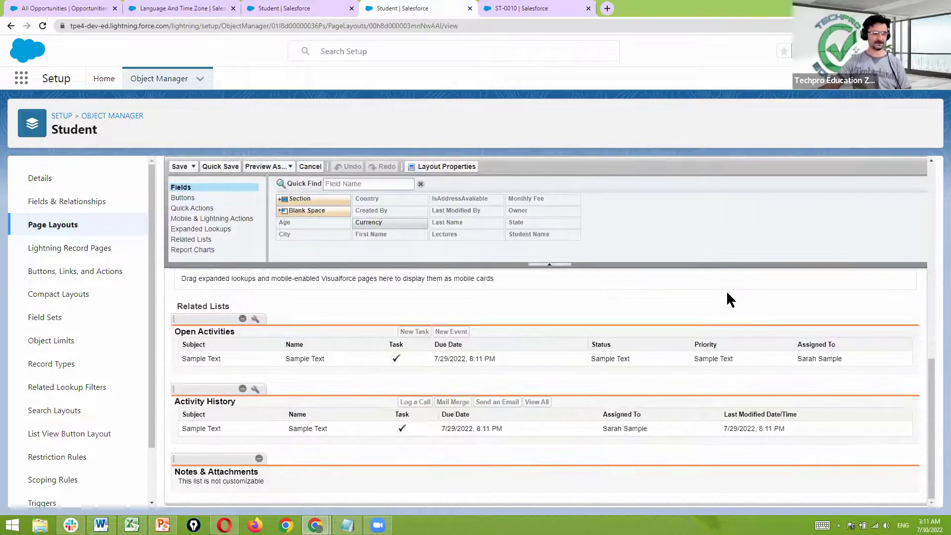
scroll(727, 293, "up", 8)
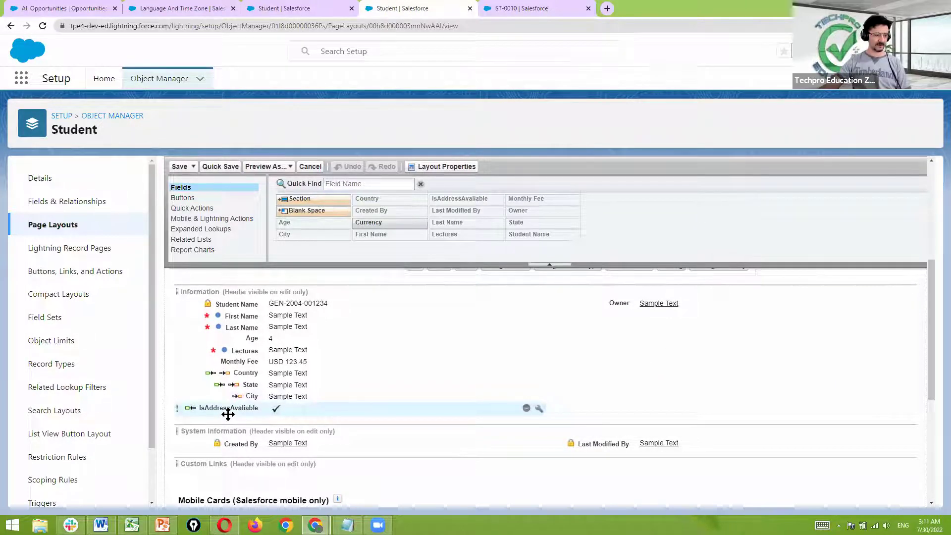
left_click_drag(227, 414, 288, 371)
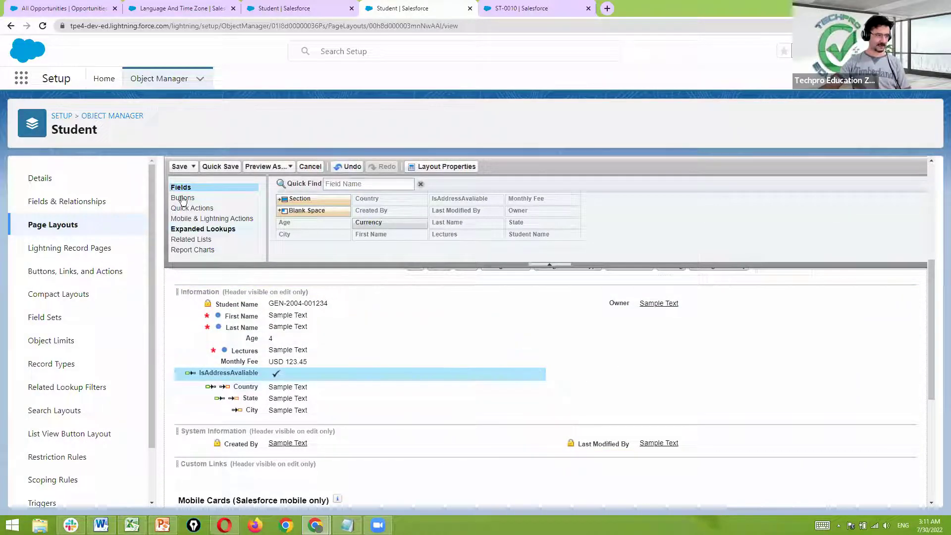
left_click(179, 167)
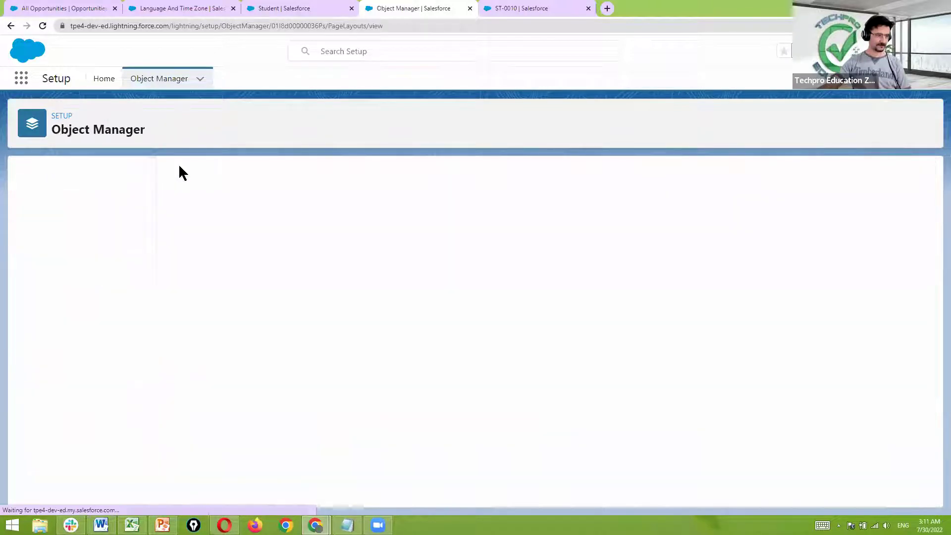
Open a new student form from the ST-0010 record to check the order of the address fields, and close it.
left_click(496, 7)
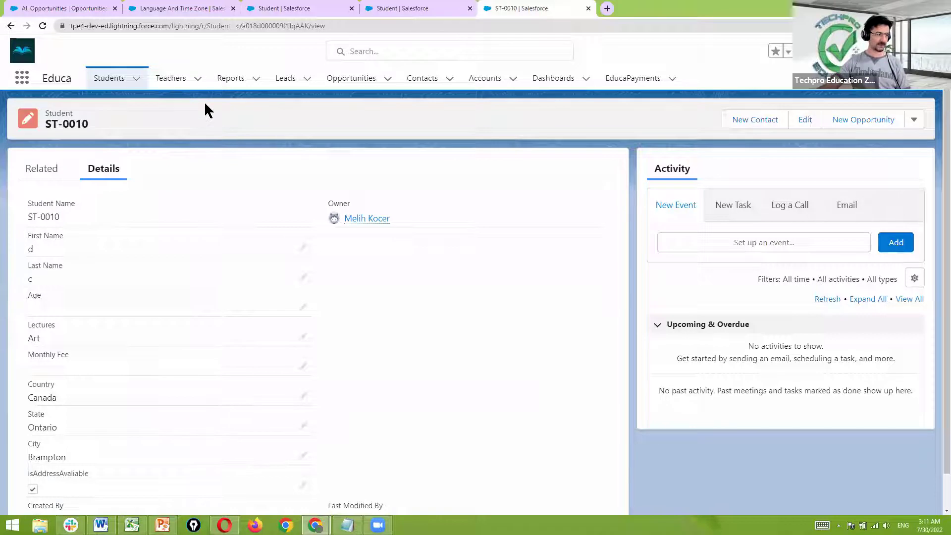
left_click(137, 79)
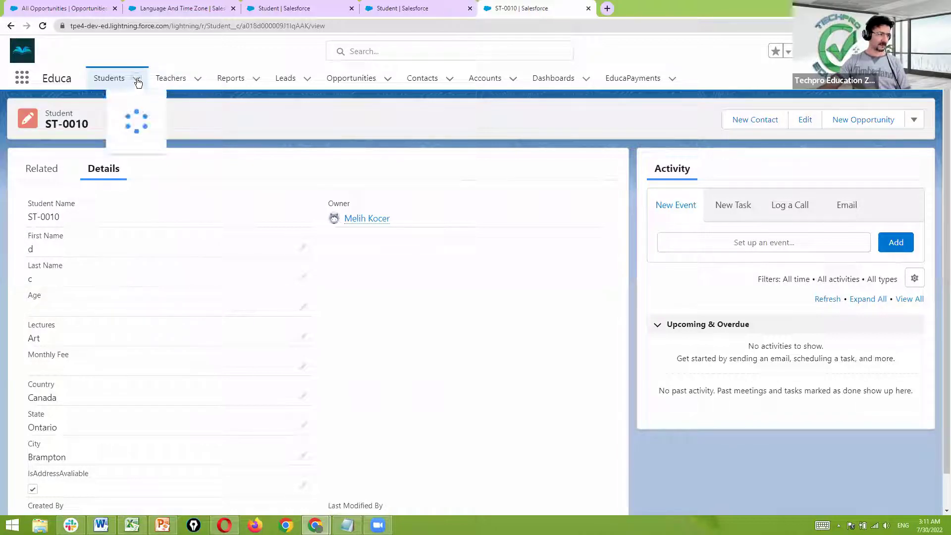
left_click(134, 116)
scroll(513, 255, "down", 5)
scroll(514, 261, "up", 1)
scroll(514, 261, "down", 1)
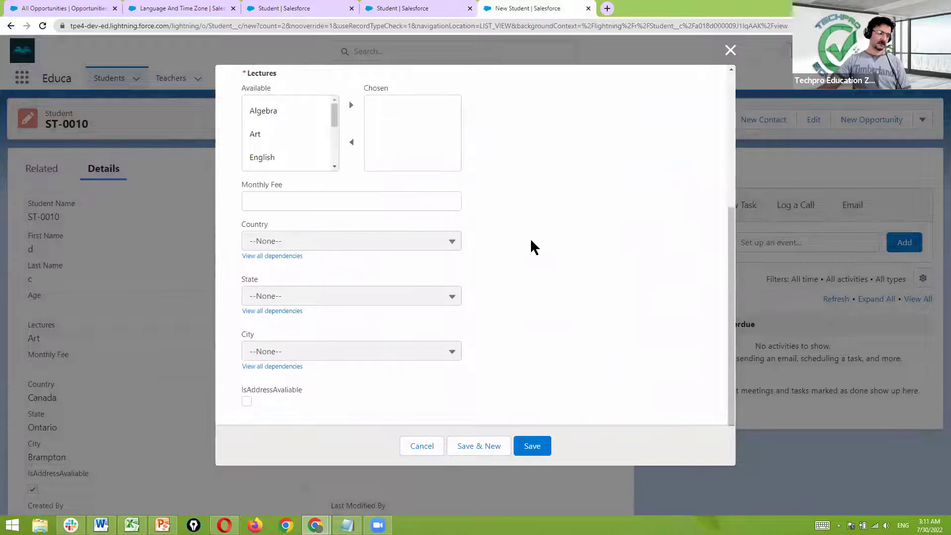
left_click(730, 50)
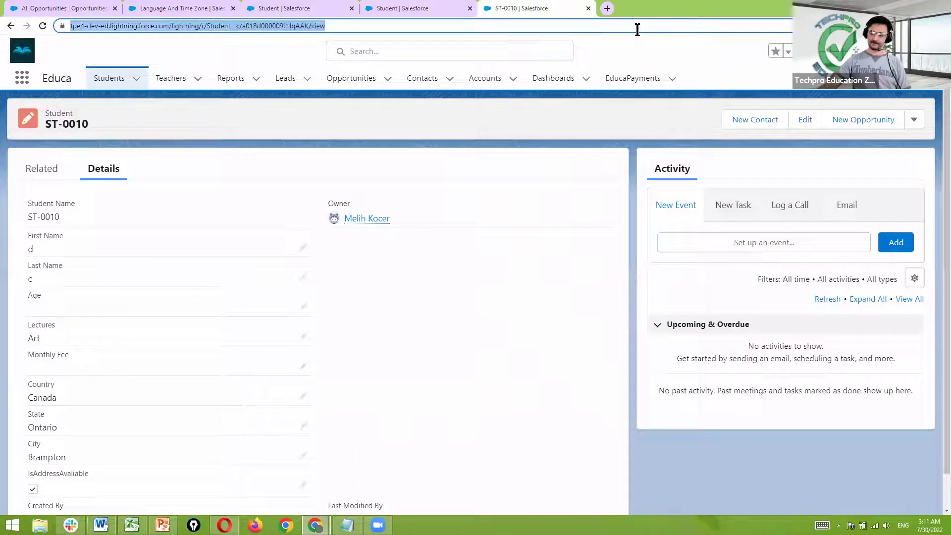
Reopen Student Layout, review the position of IsAddressAvaliable relative to Country, State and City, and save the layout again.
left_click(417, 9)
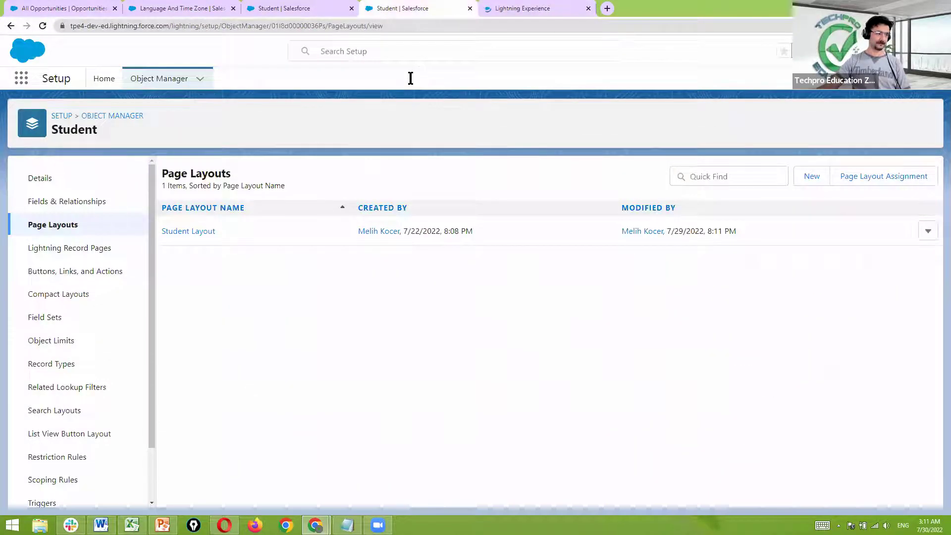
left_click(197, 231)
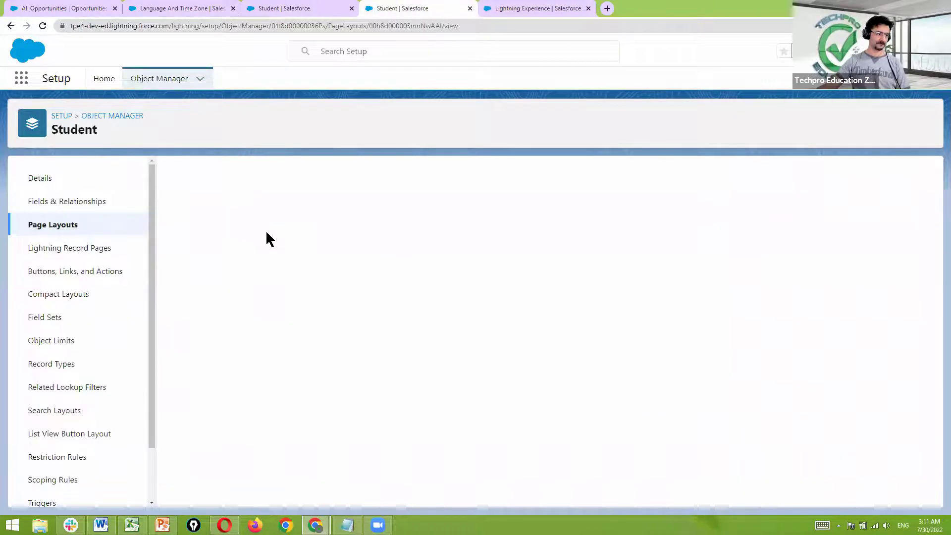
scroll(426, 272, "down", 4)
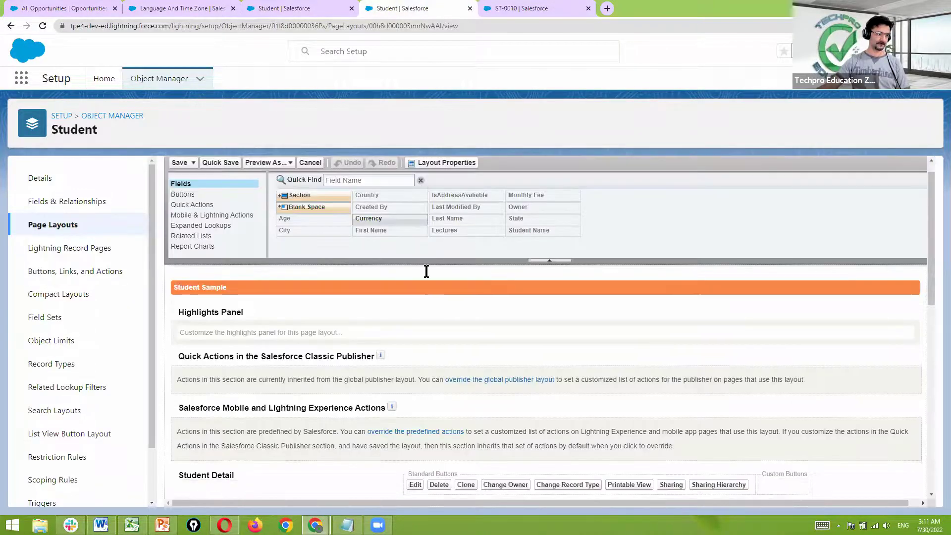
scroll(427, 271, "down", 1)
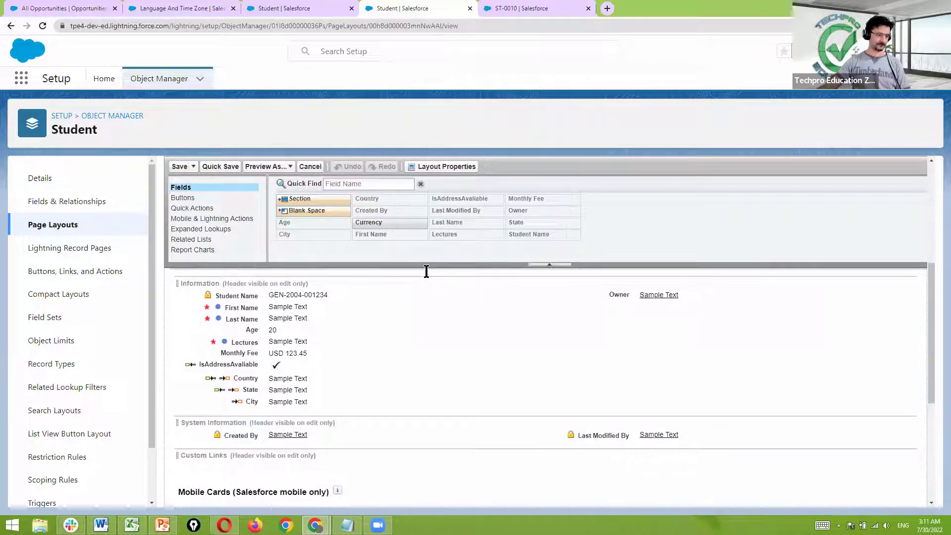
scroll(427, 271, "up", 1)
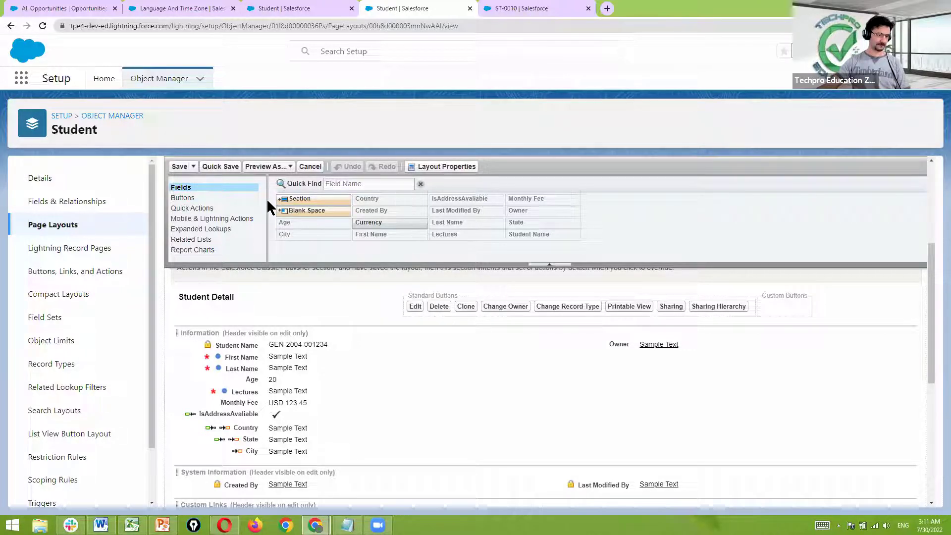
scroll(348, 312, "down", 4)
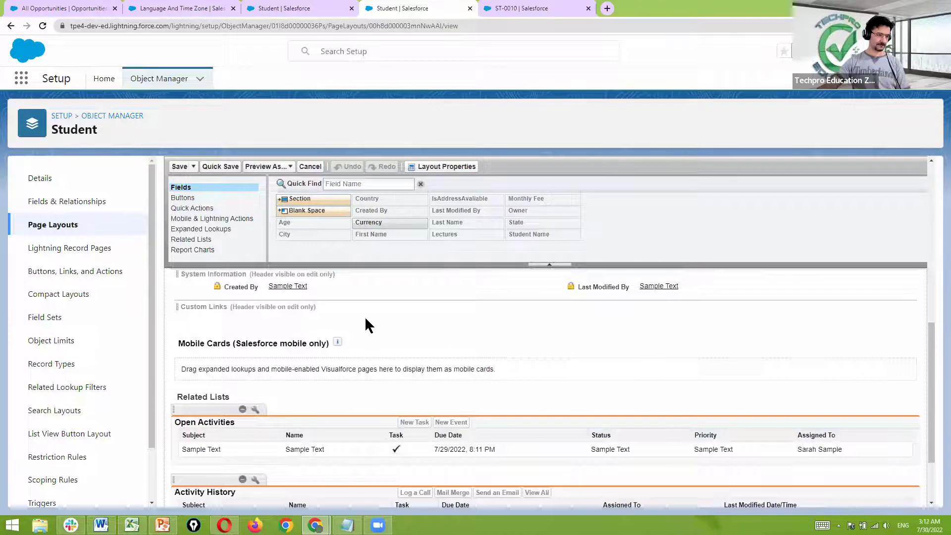
scroll(367, 319, "up", 1)
scroll(366, 320, "up", 4)
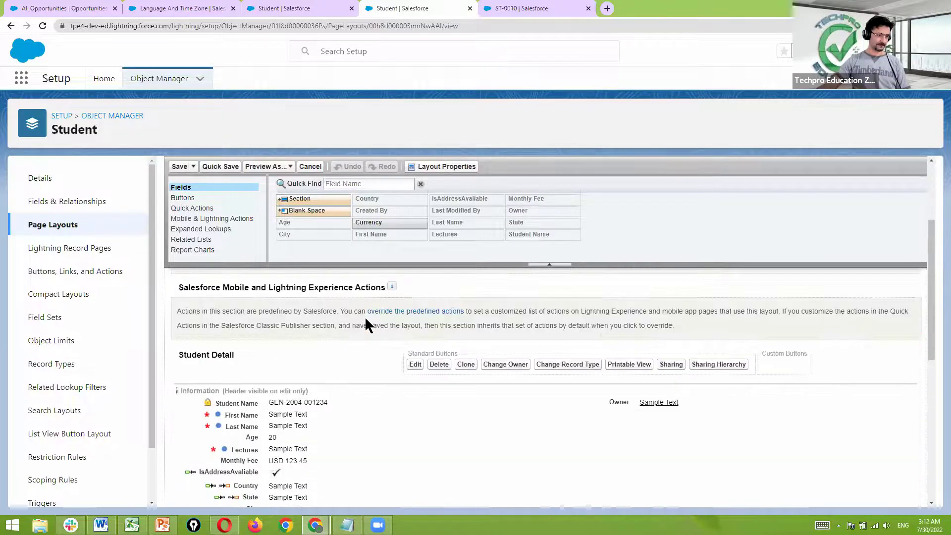
scroll(366, 320, "down", 2)
scroll(366, 321, "up", 2)
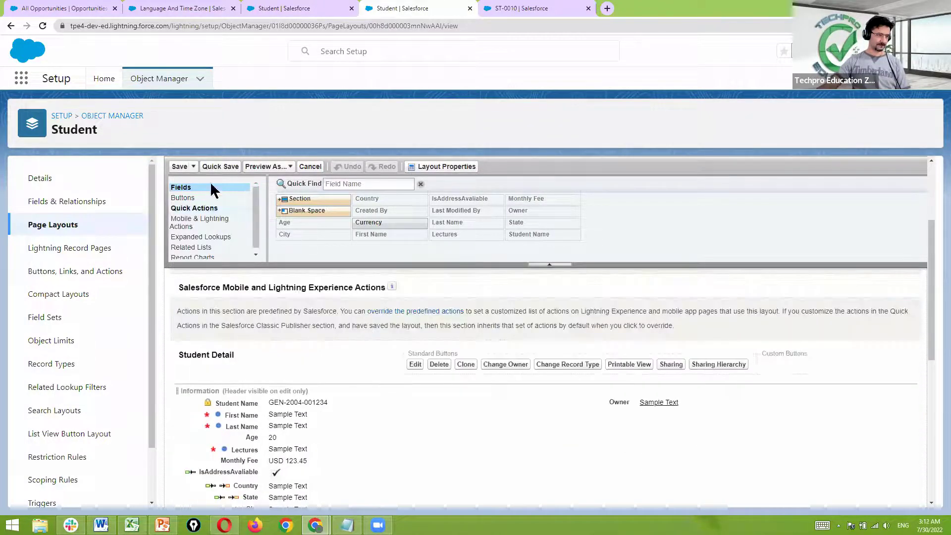
left_click(185, 168)
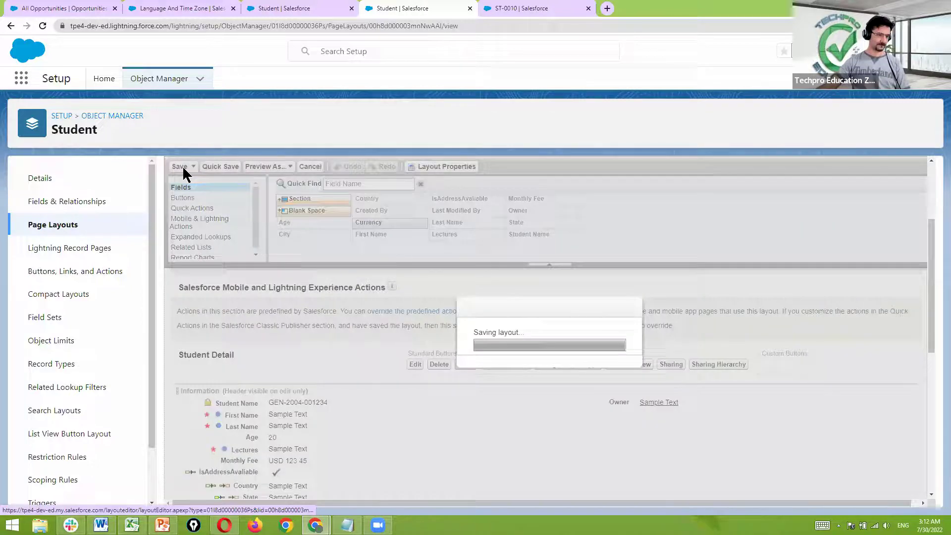
Close the Student setup page and reload the ST-0010 record.
left_click(470, 8)
left_click(316, 18)
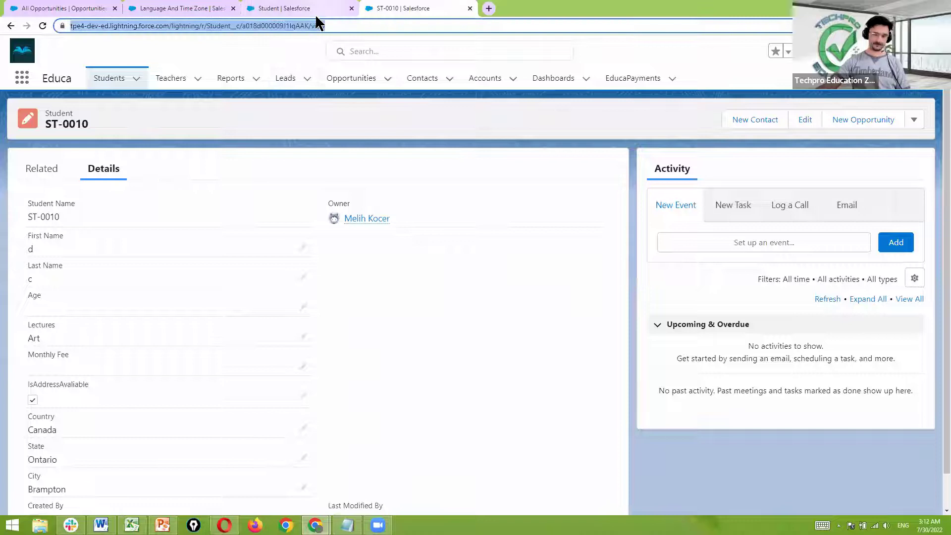
key("Return")
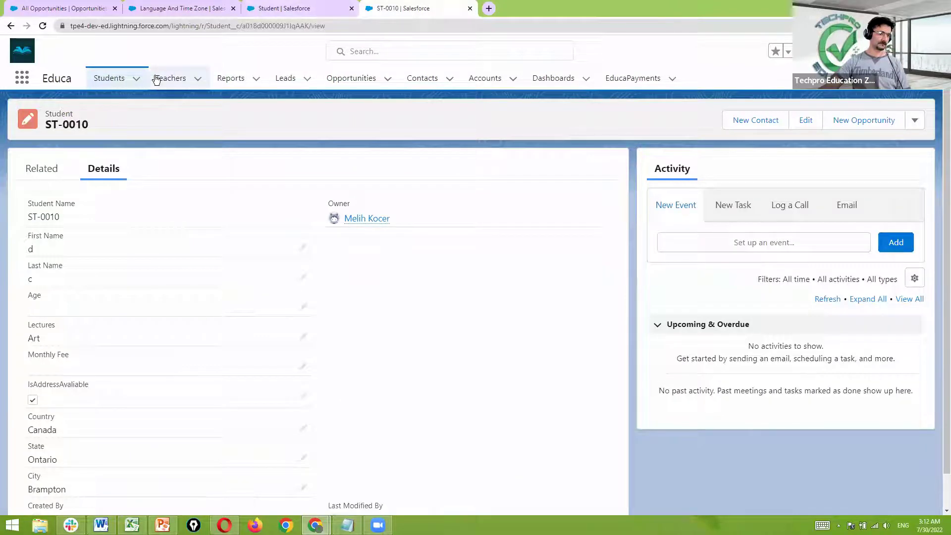
Open a new student form, examine the placement of IsAddressAvaliable relative to the Country, State and City picklists, and close the form.
left_click(136, 78)
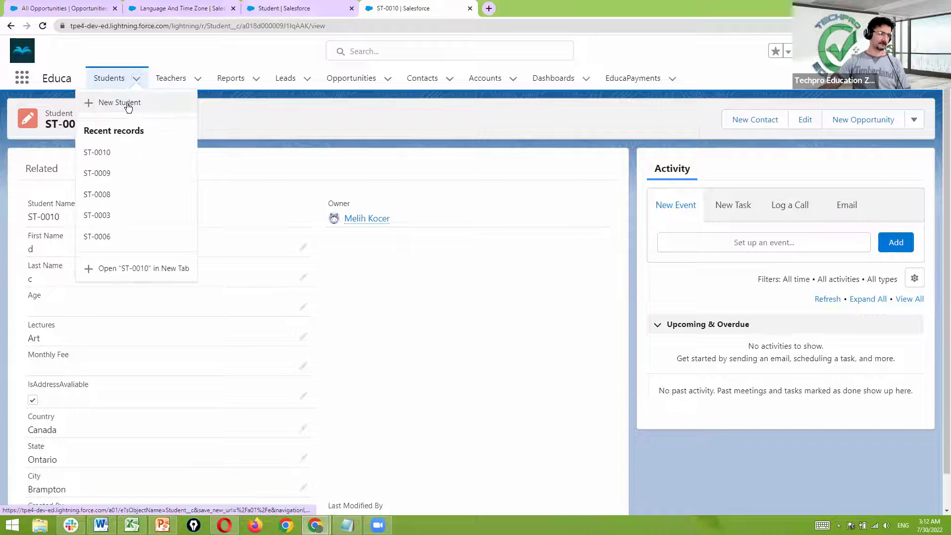
left_click(128, 106)
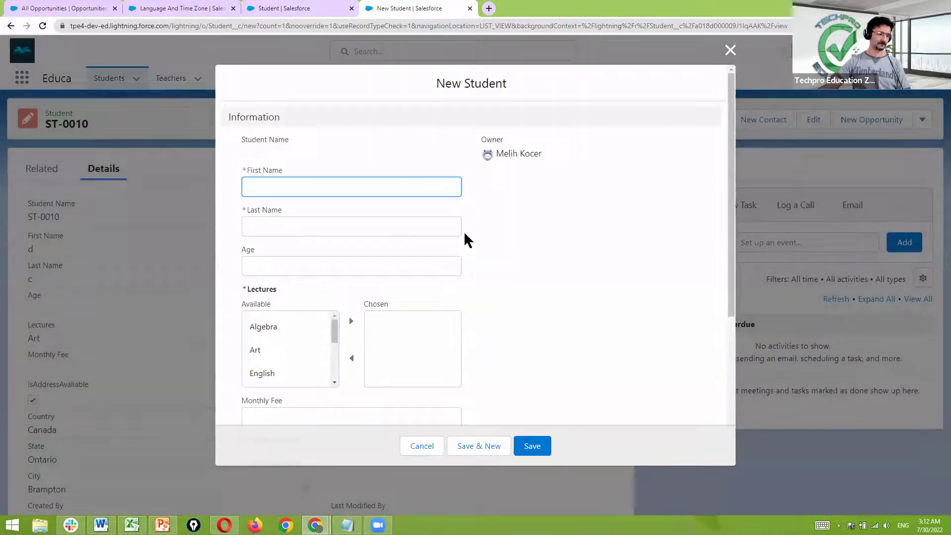
scroll(491, 233, "down", 4)
scroll(490, 233, "down", 1)
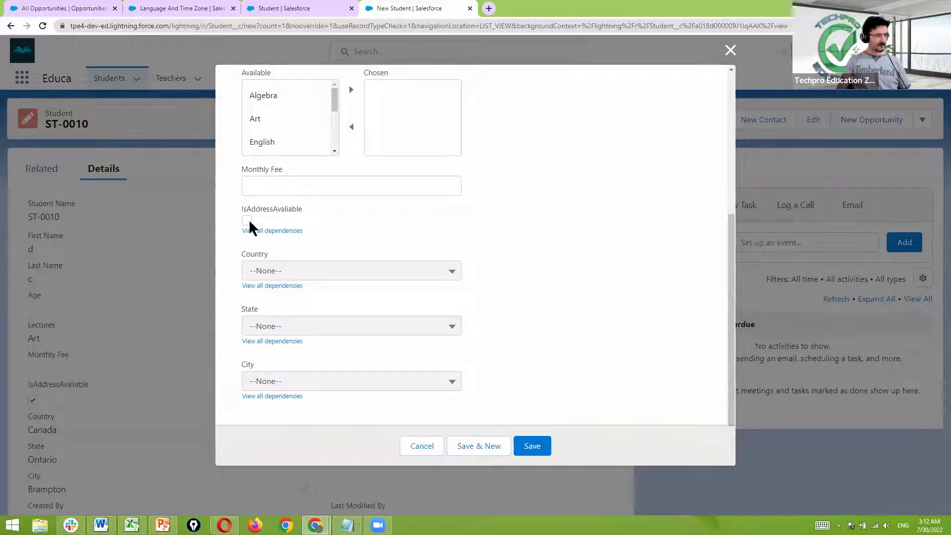
left_click(729, 53)
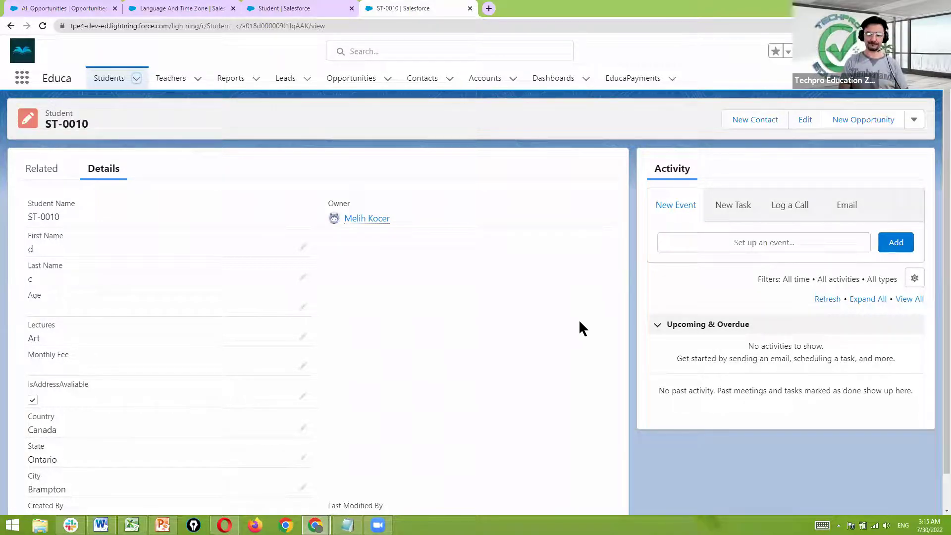
Open the Trailhead module Custom Objects: Quick Look in a new browser tab.
left_click(490, 9)
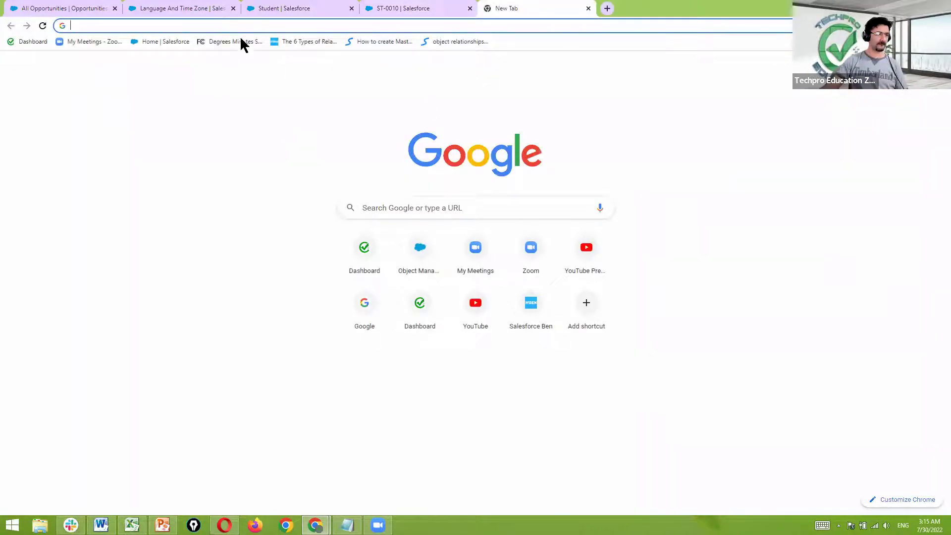
left_click(219, 25)
type("trailhead")
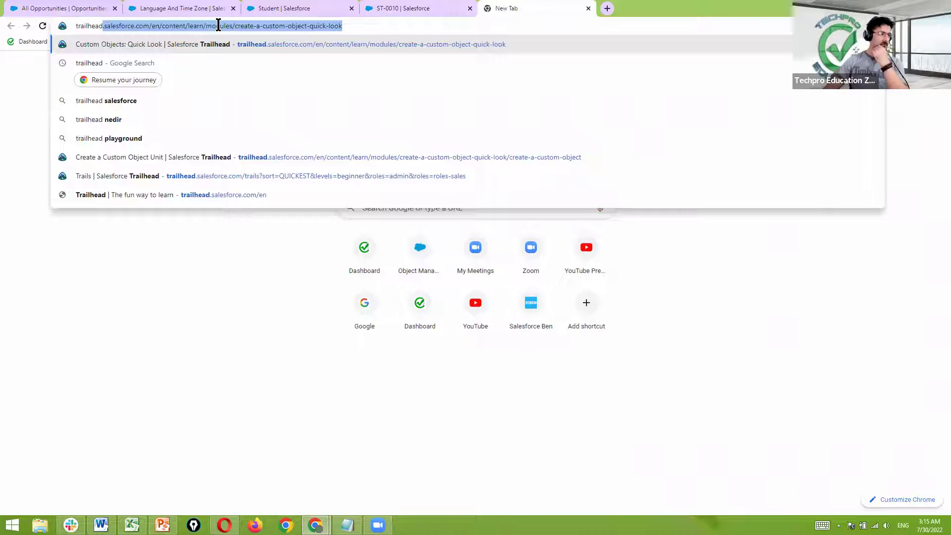
key("Return")
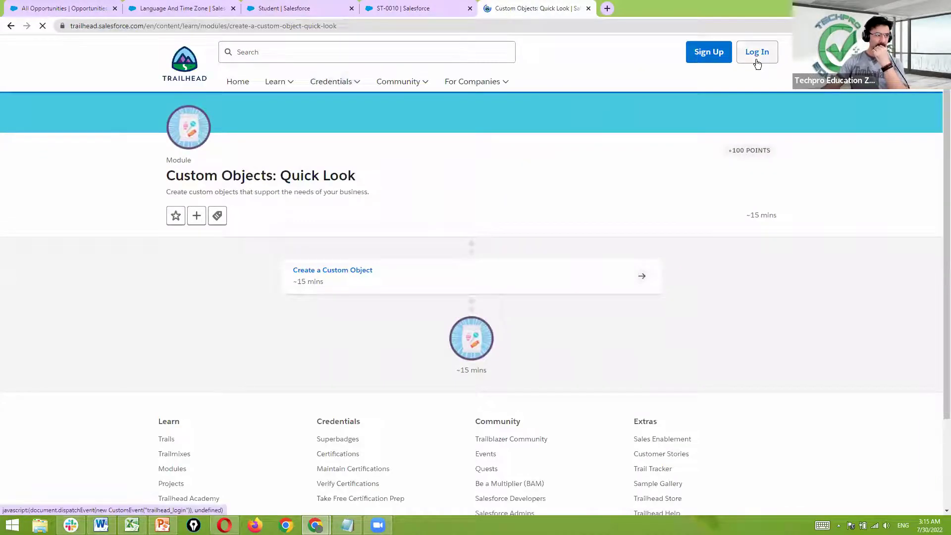
Log in to Trailhead and open the account's list of Hands-On Orgs.
left_click(751, 60)
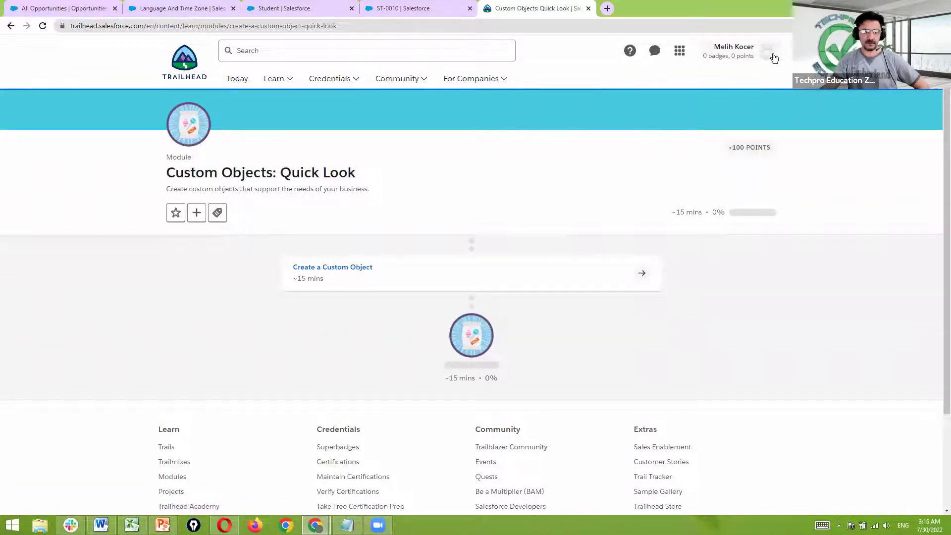
left_click(775, 58)
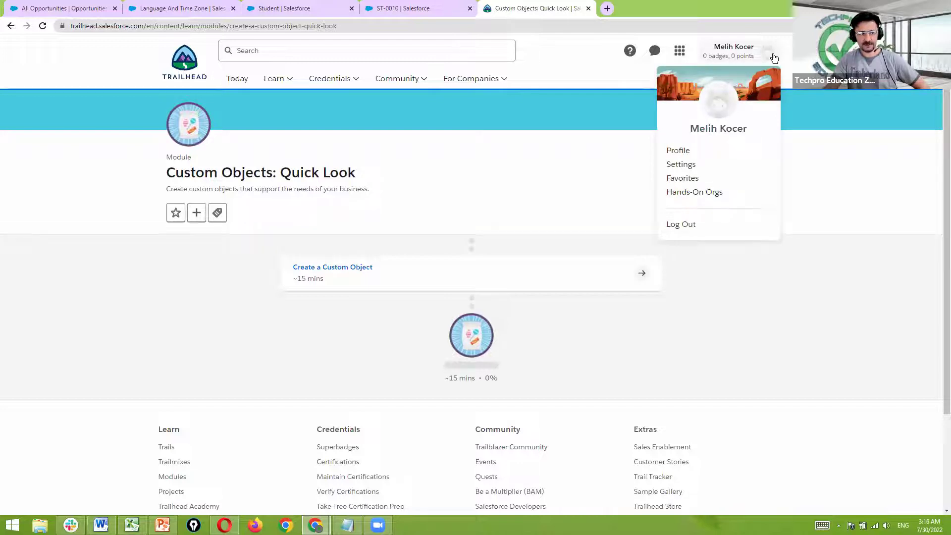
left_click(695, 193)
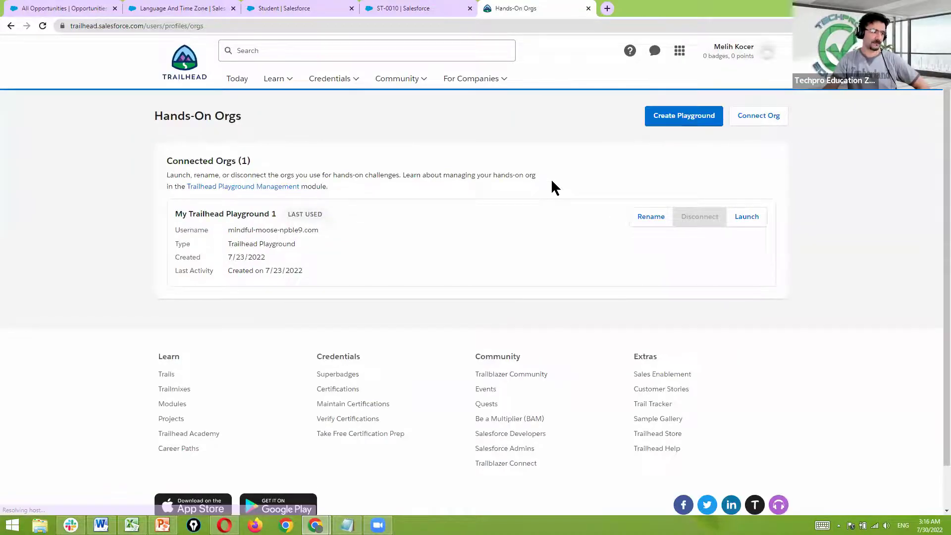
left_click(673, 119)
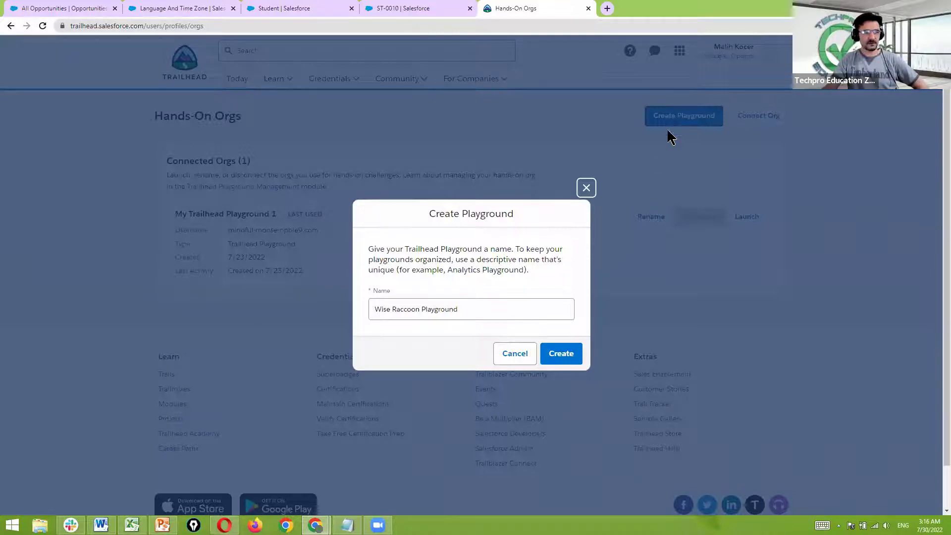
left_click(491, 308)
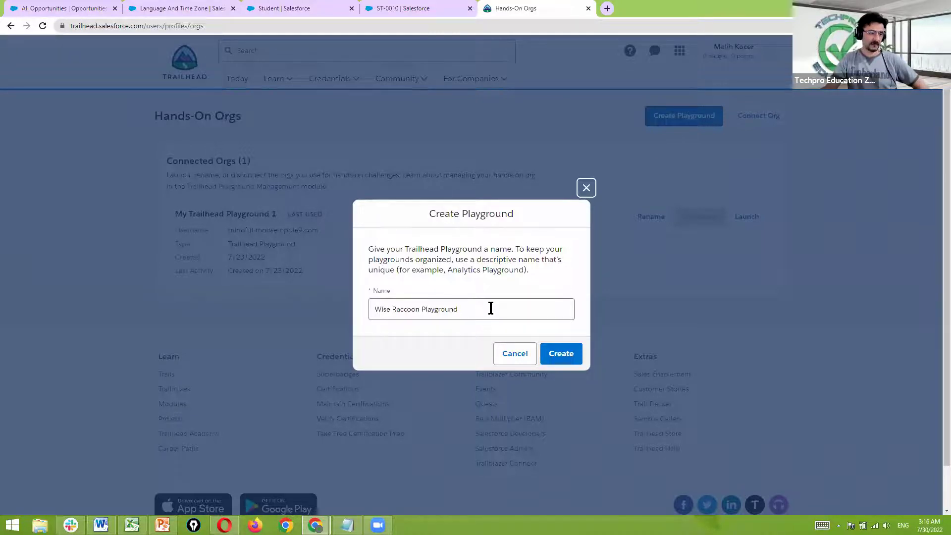
left_click_drag(491, 308, 369, 315)
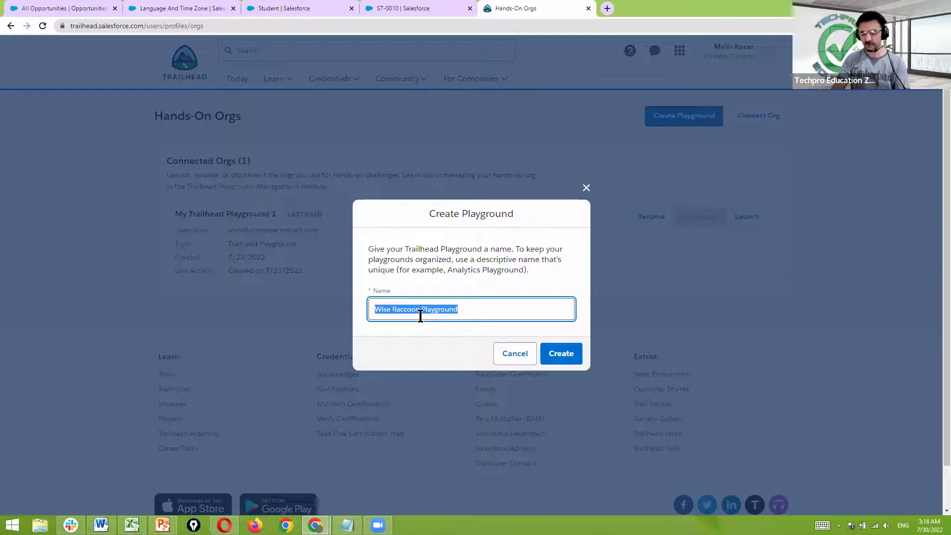
type("Project")
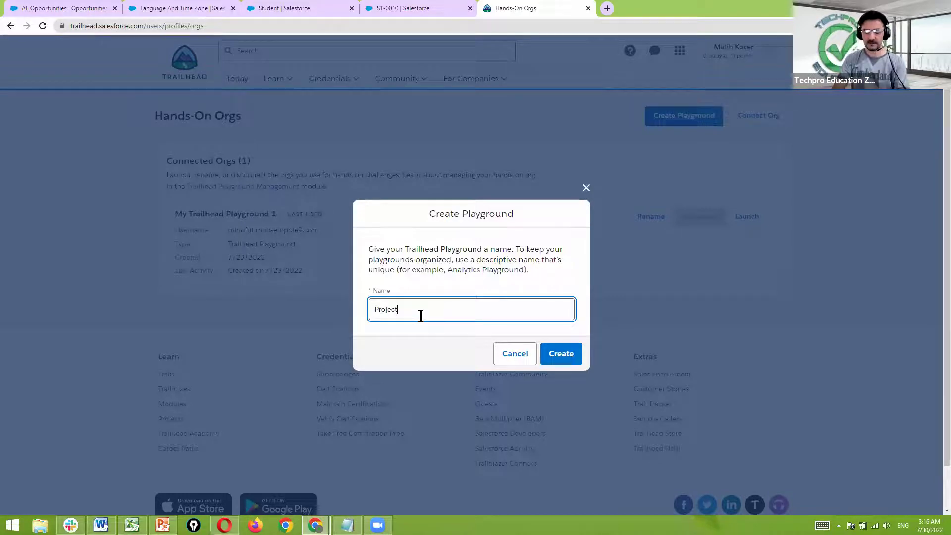
type("-")
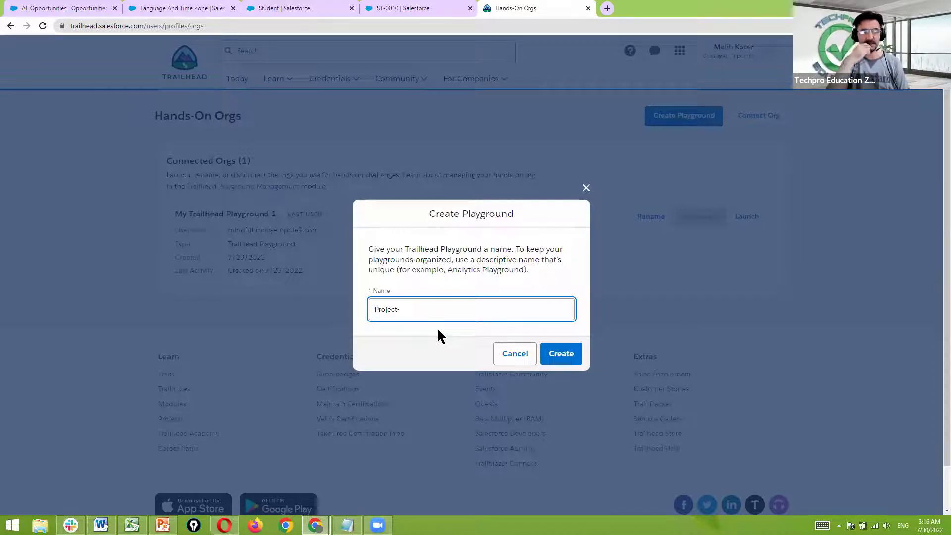
left_click(586, 187)
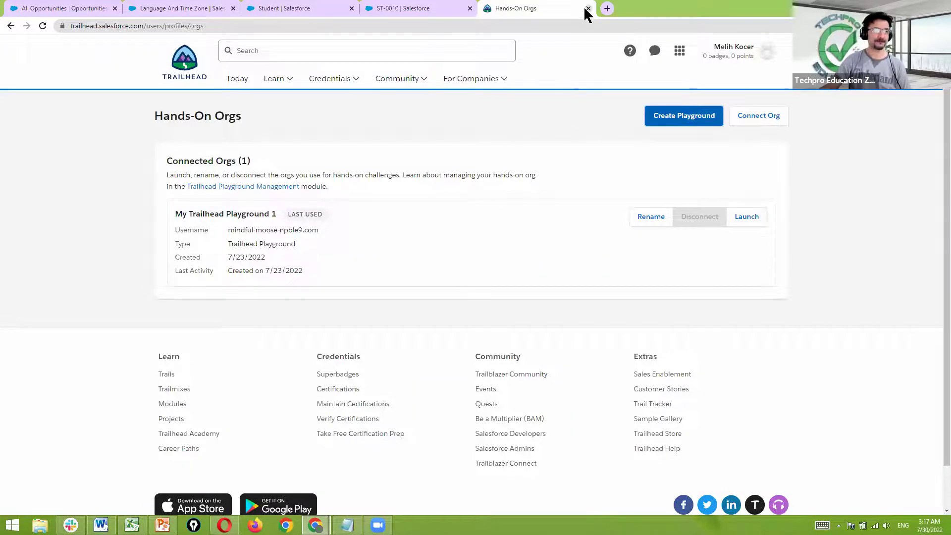
Close the Hands-On Orgs page and switch to the Data Models presentation in PowerPoint.
key("ctrl+w")
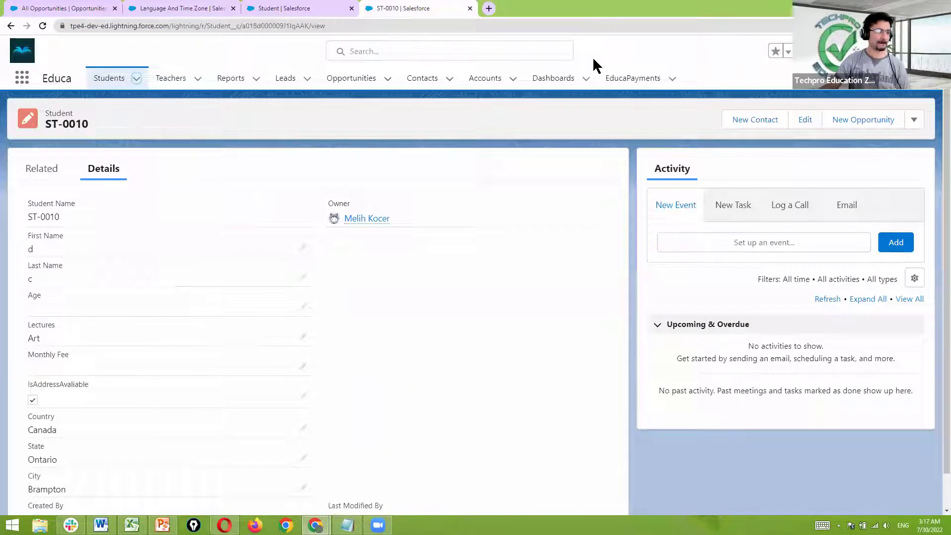
left_click(163, 524)
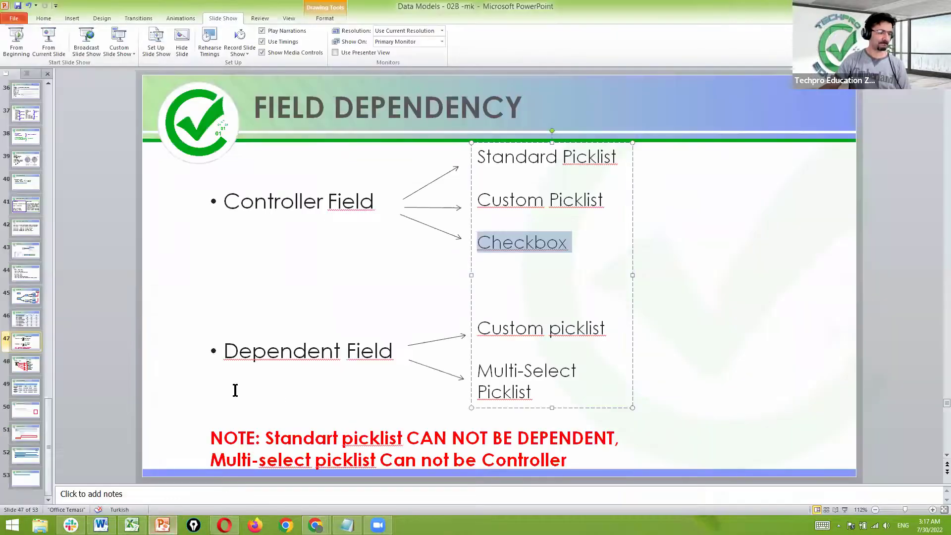
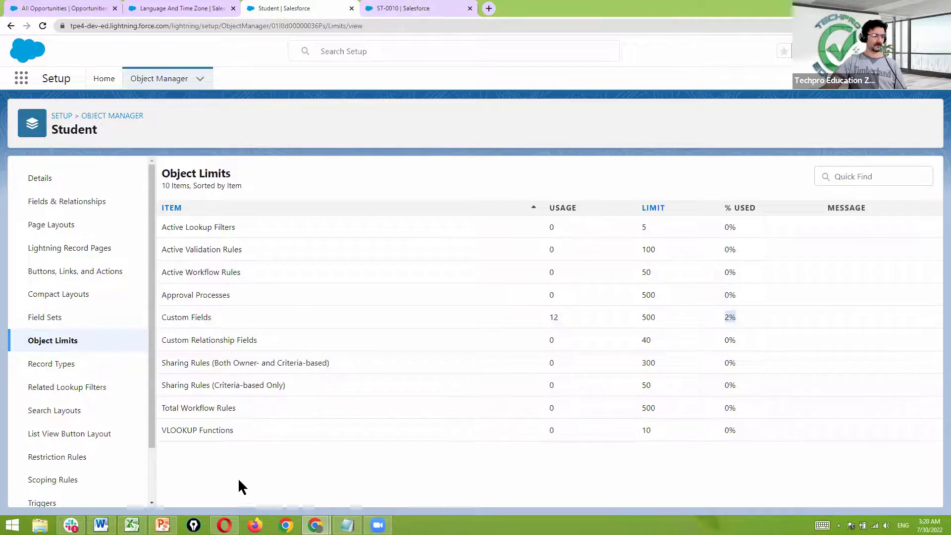
Switch to PowerPoint and review the slides on Object Limits, picklist limits and Datetime, Date, Time storage.
left_click(162, 525)
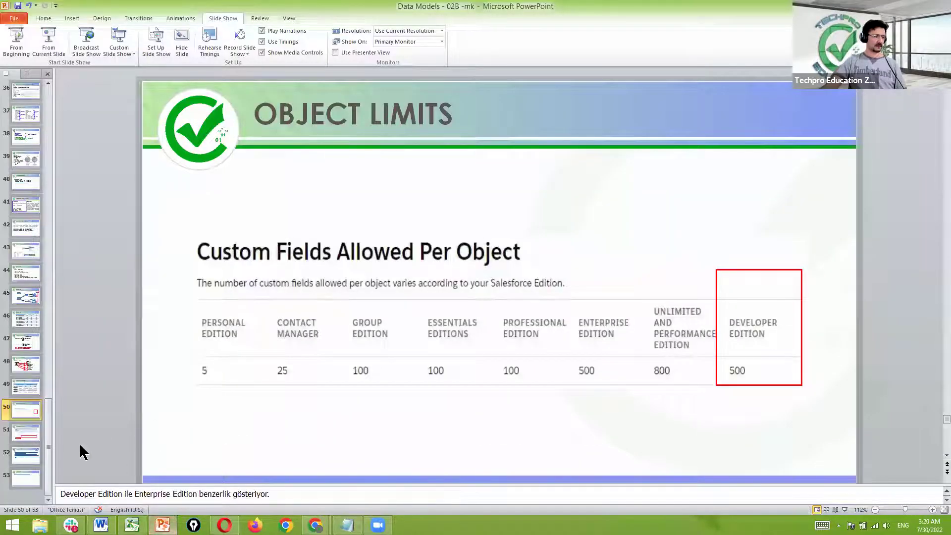
left_click(27, 436)
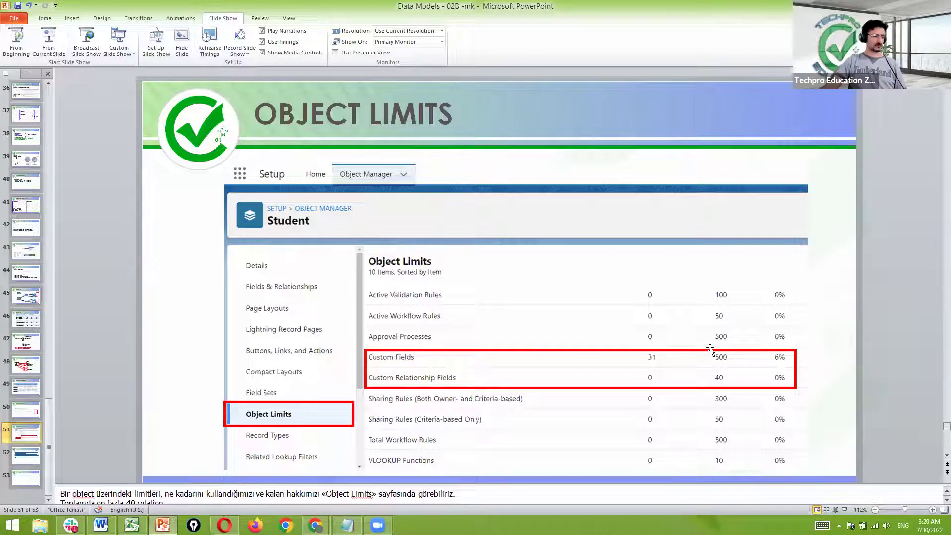
left_click(38, 460)
left_click(37, 481)
left_click(29, 272)
scroll(23, 298, "up", 2)
scroll(23, 299, "up", 1)
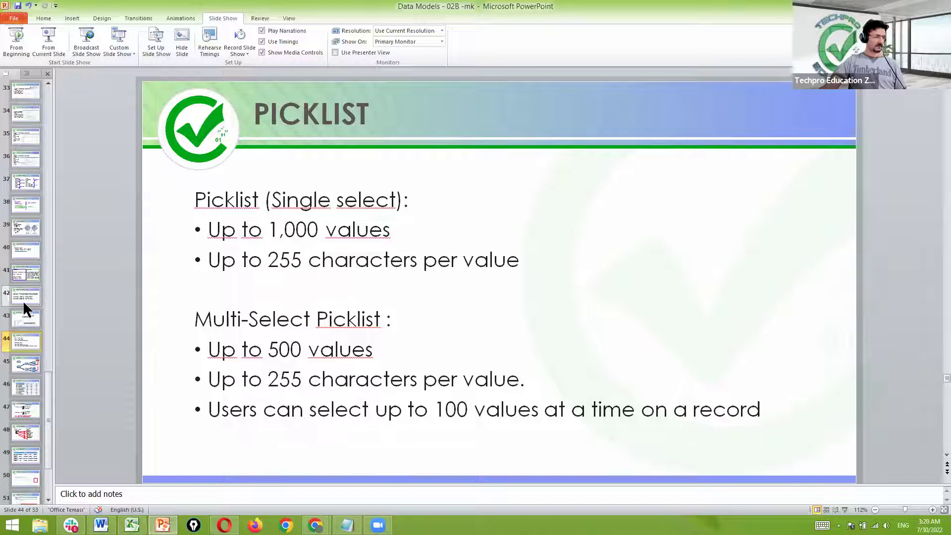
left_click(23, 301)
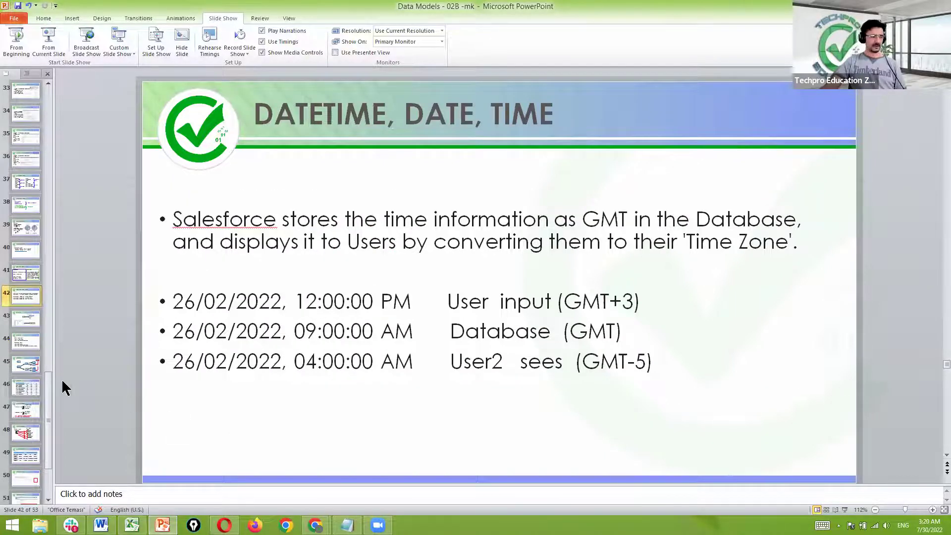
Switch to the vClock online timer in Opera, maximize its window and start the 15:00 countdown.
key("alt+Tab")
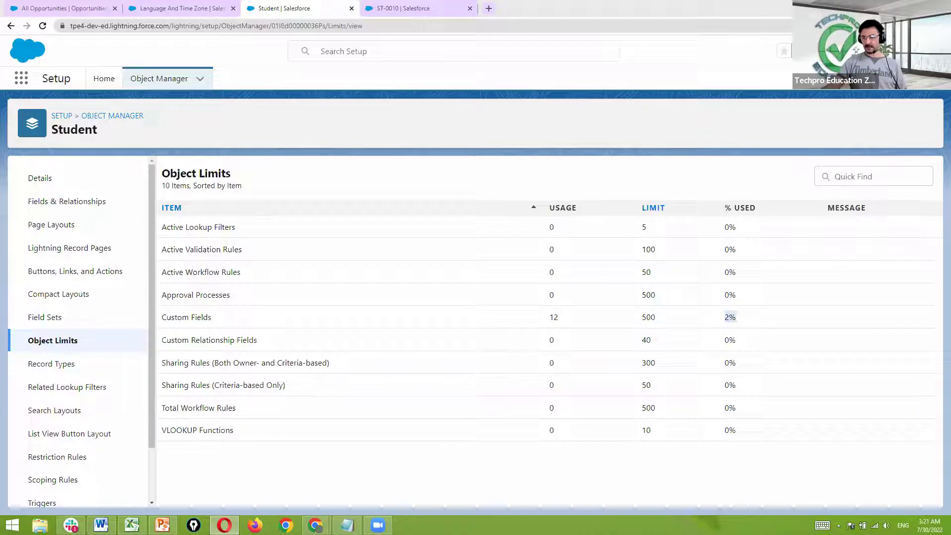
key("alt+Tab")
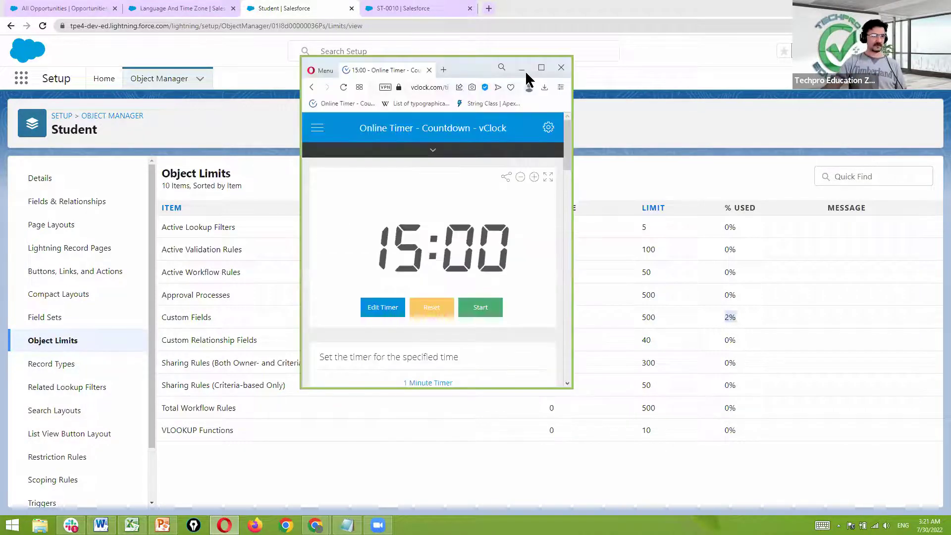
left_click(539, 69)
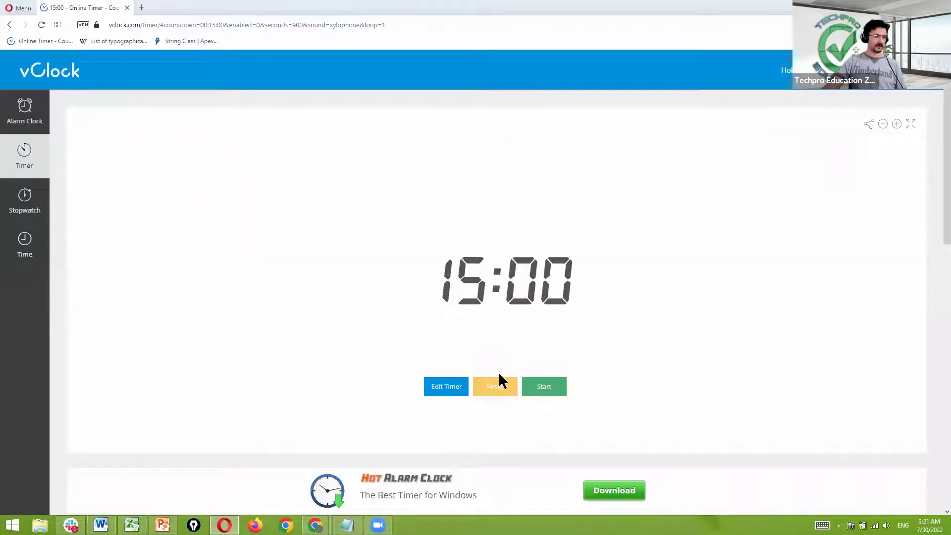
left_click(553, 390)
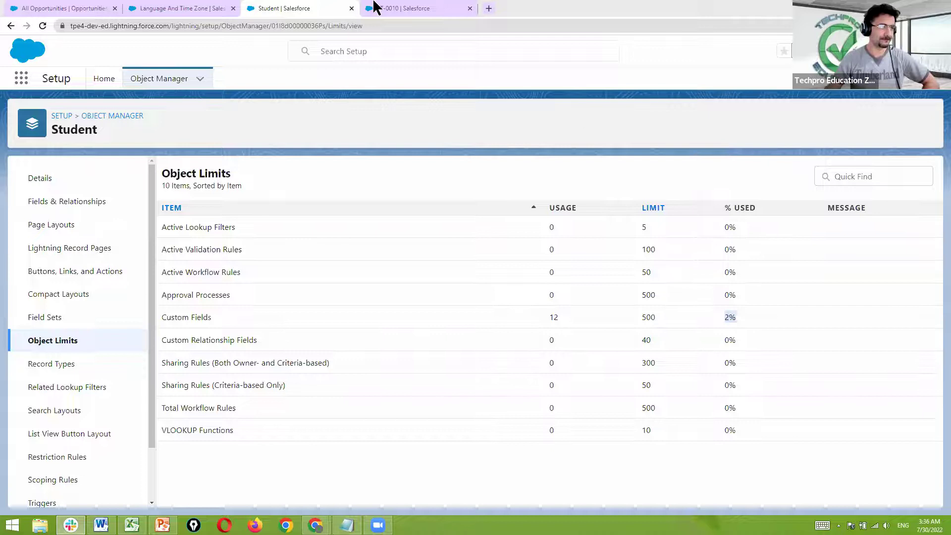
Close the ST-0010 record page and return to the Object Limits of Student.
left_click(401, 9)
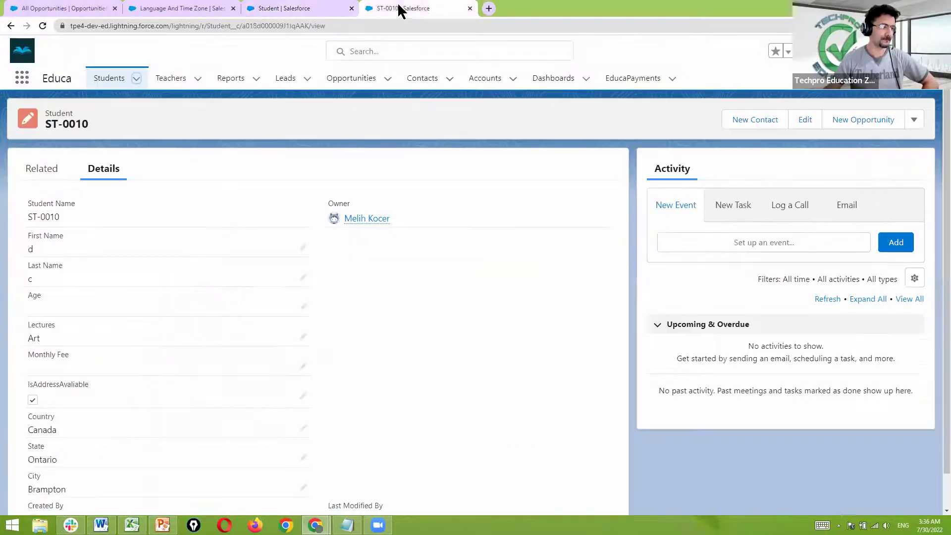
left_click(469, 9)
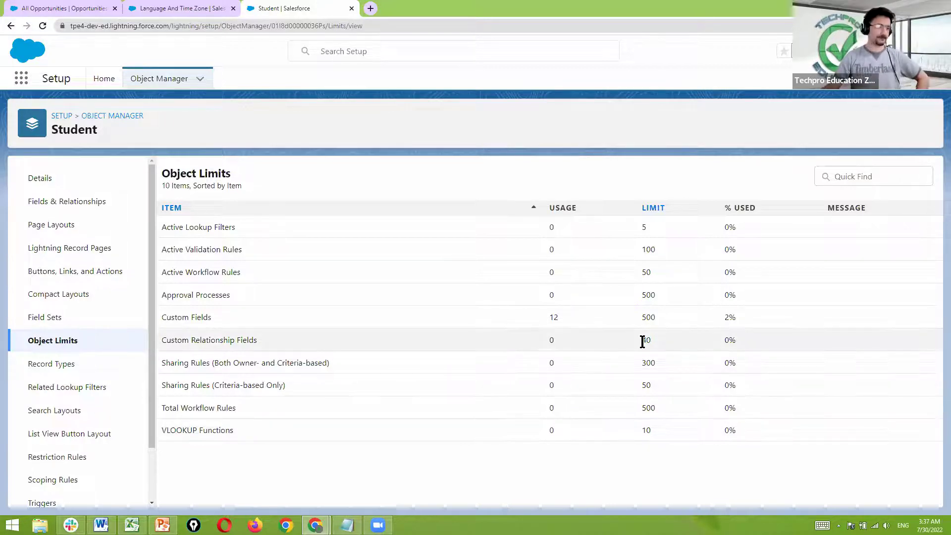
Switch to the PowerPoint presentation and view slide 22 about the App Page in Lightning Experience and Mobile App.
left_click(243, 446)
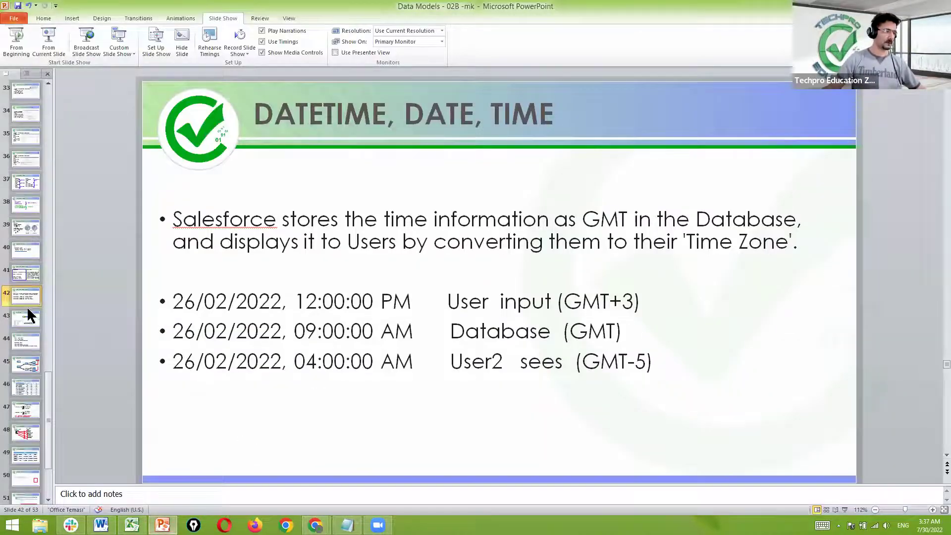
scroll(28, 312, "up", 6)
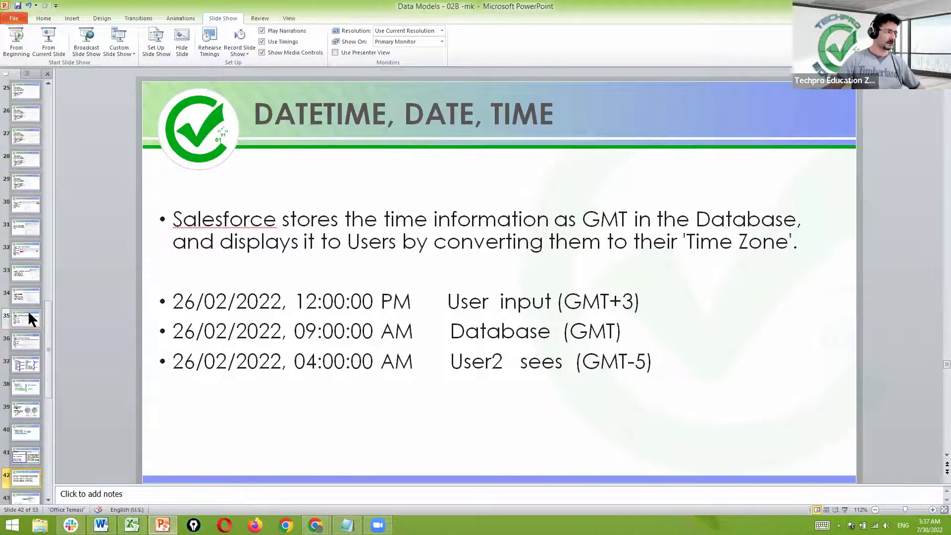
scroll(28, 319, "up", 2)
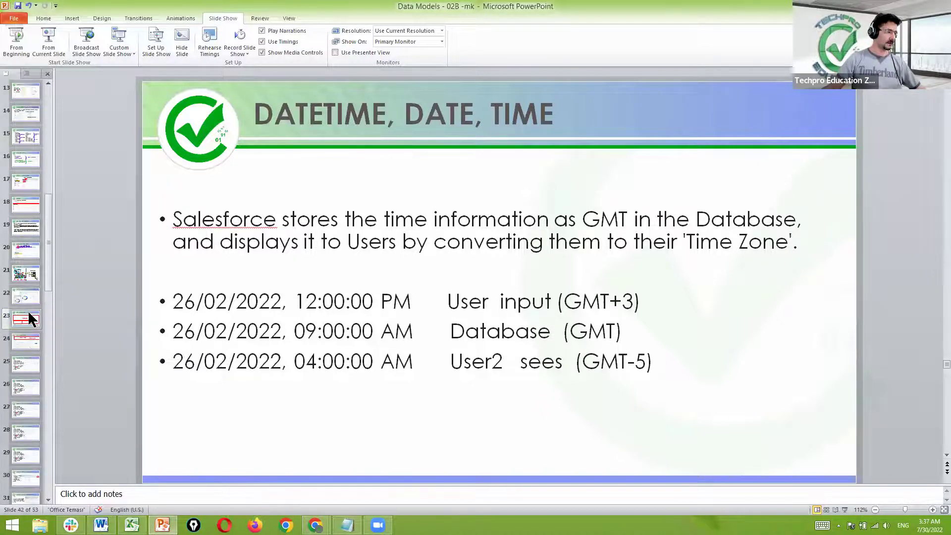
left_click(27, 277)
left_click(26, 276)
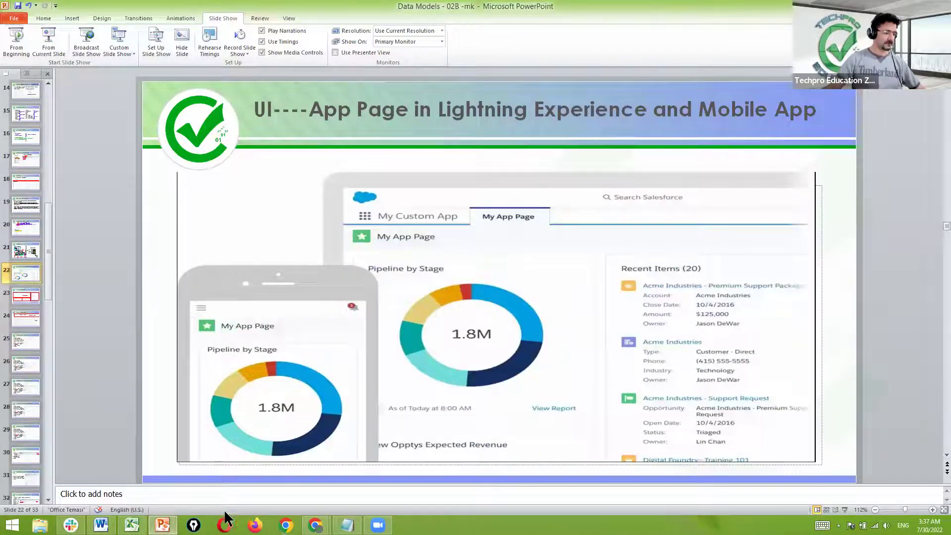
Switch back to Salesforce in Chrome and review the Student object's Fields & Relationships list.
left_click(315, 525)
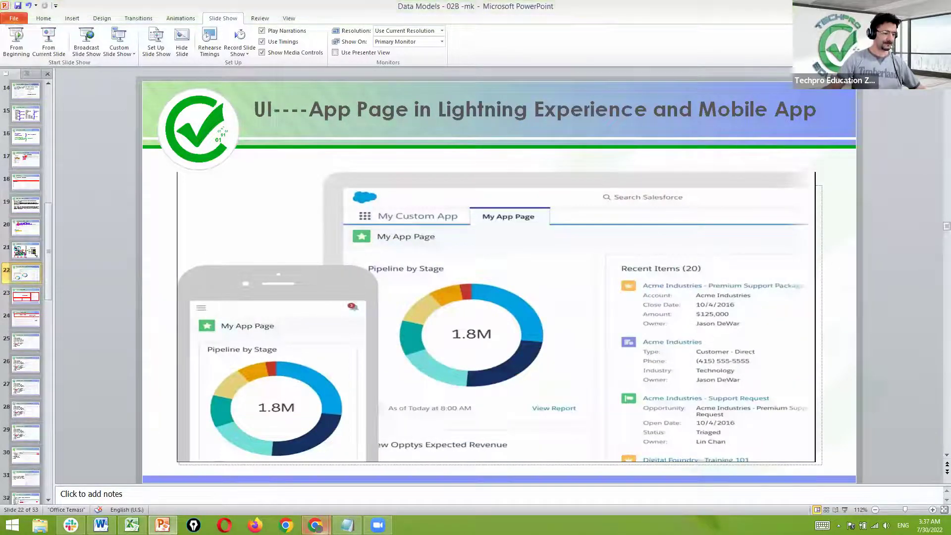
left_click(294, 479)
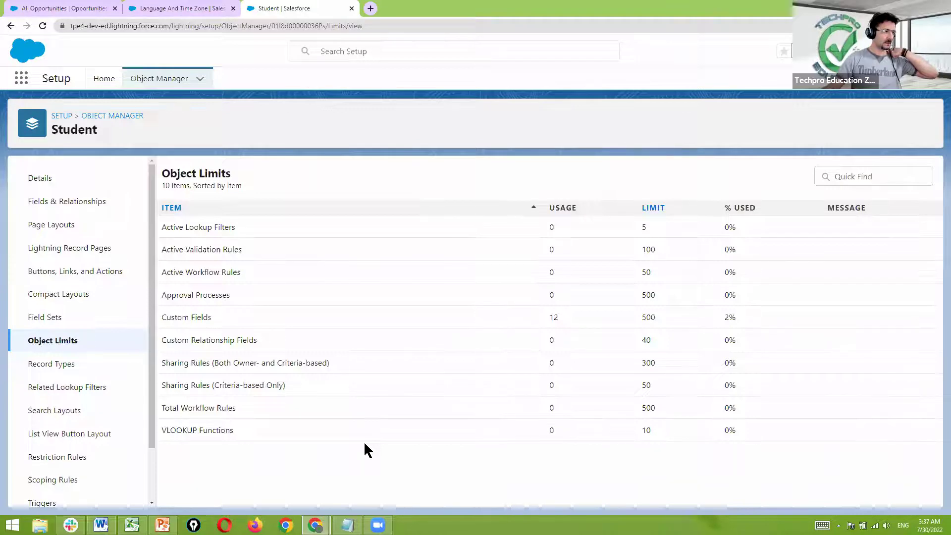
left_click(90, 207)
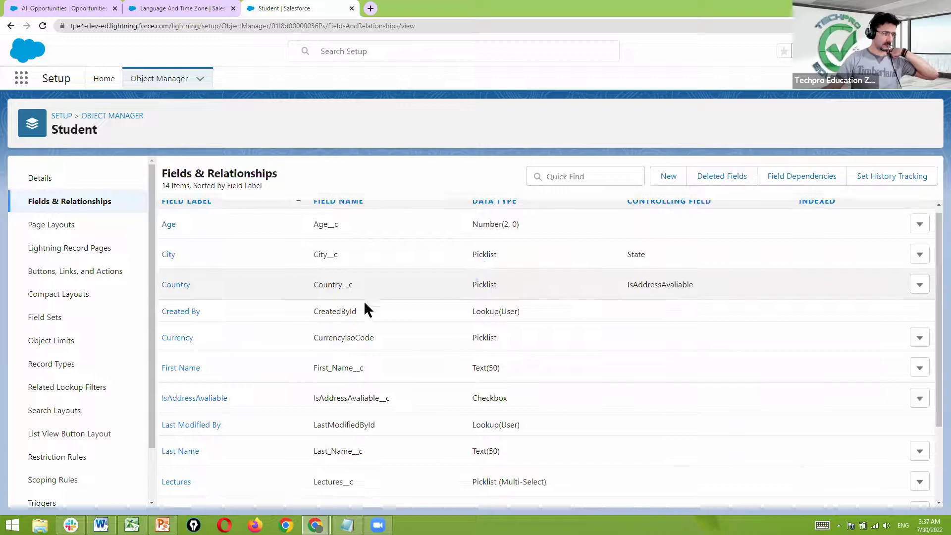
scroll(365, 308, "down", 2)
scroll(405, 322, "up", 2)
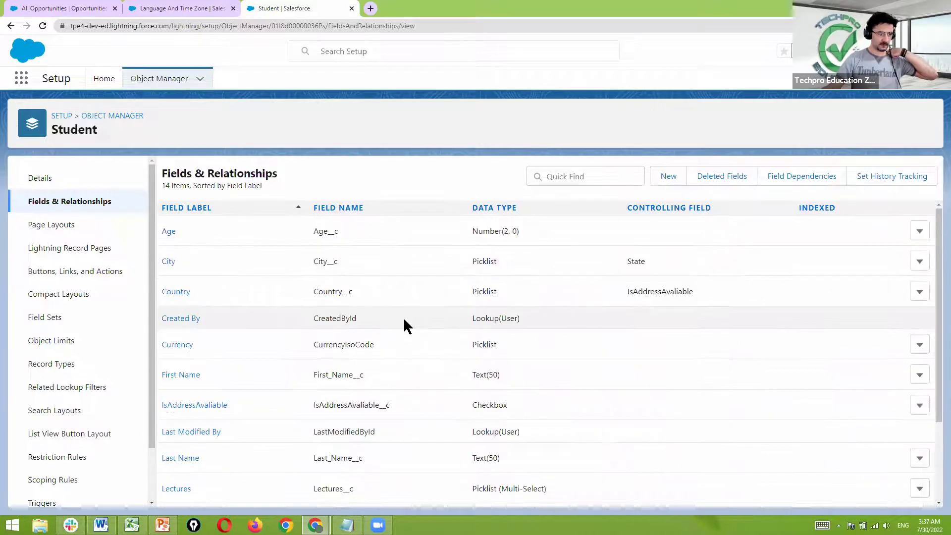
scroll(405, 322, "down", 2)
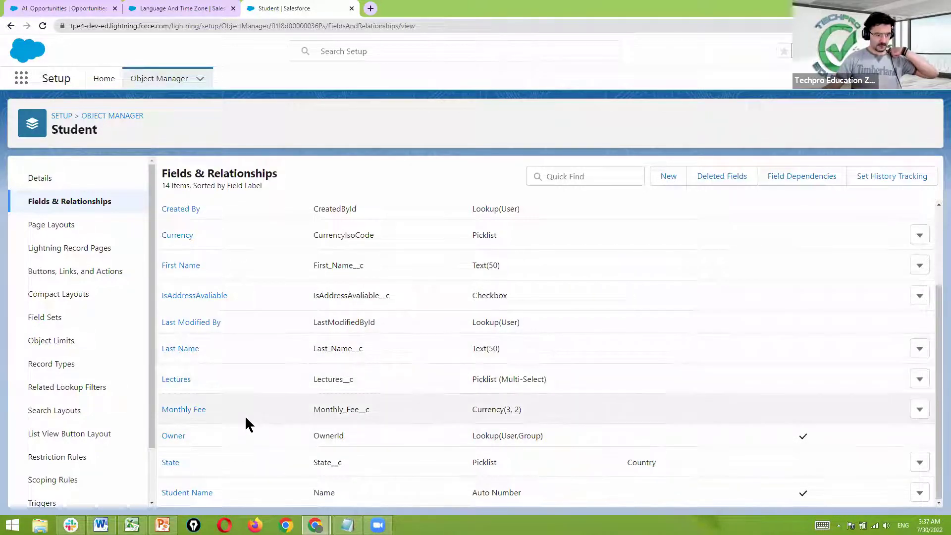
left_click(919, 410)
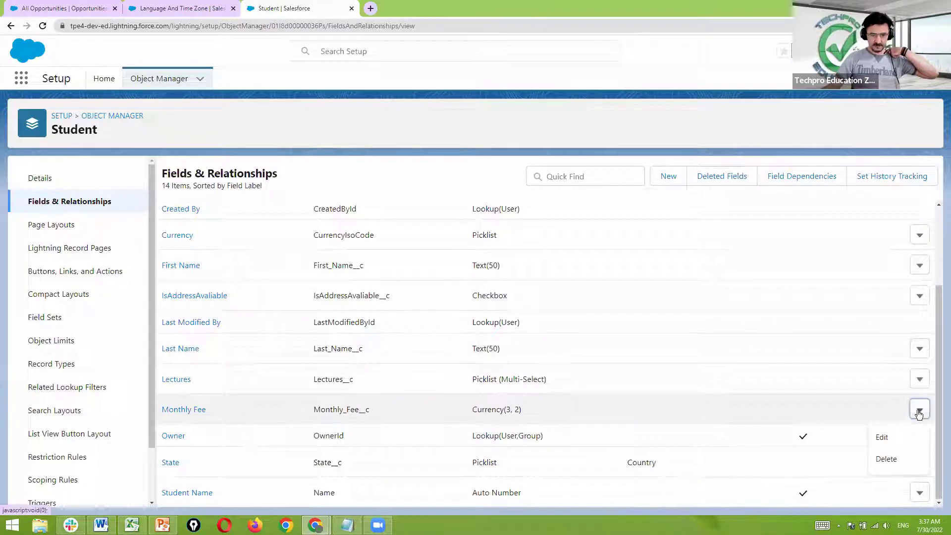
left_click(899, 442)
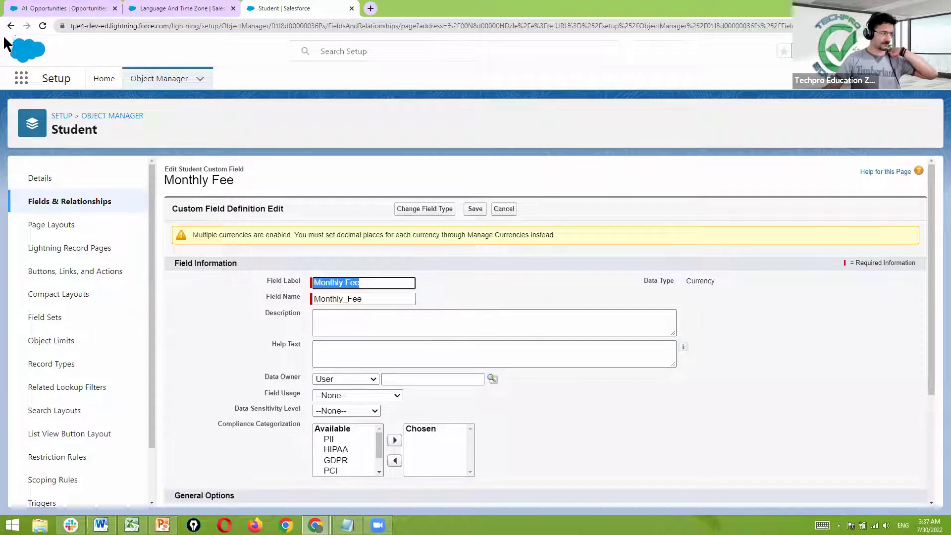
key("alt+Left")
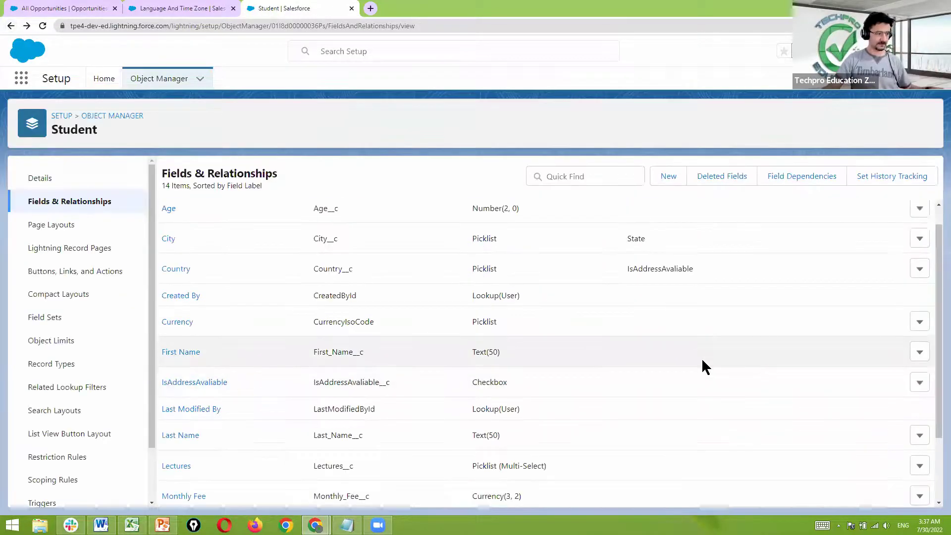
Delete the Monthly Fee custom field from the Student object and confirm the deletion.
scroll(702, 358, "down", 3)
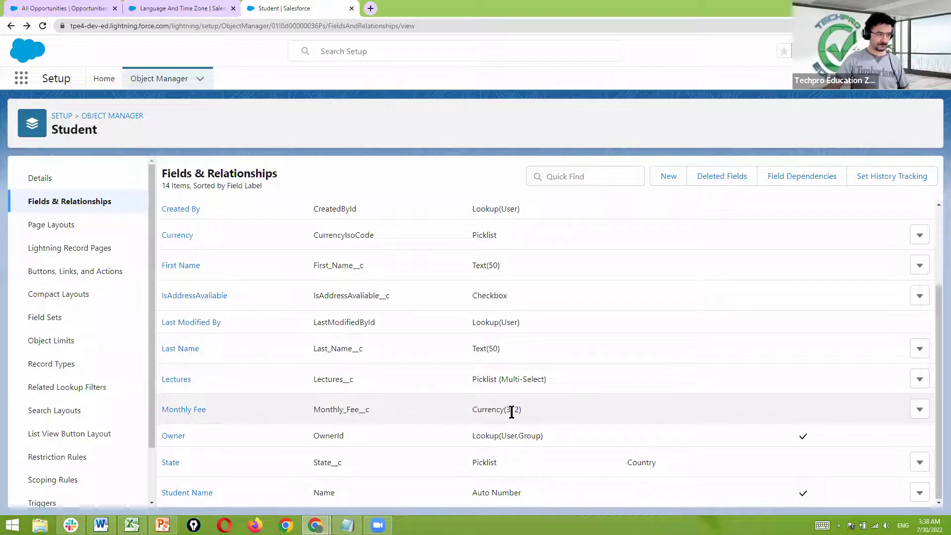
left_click(920, 410)
left_click(877, 455)
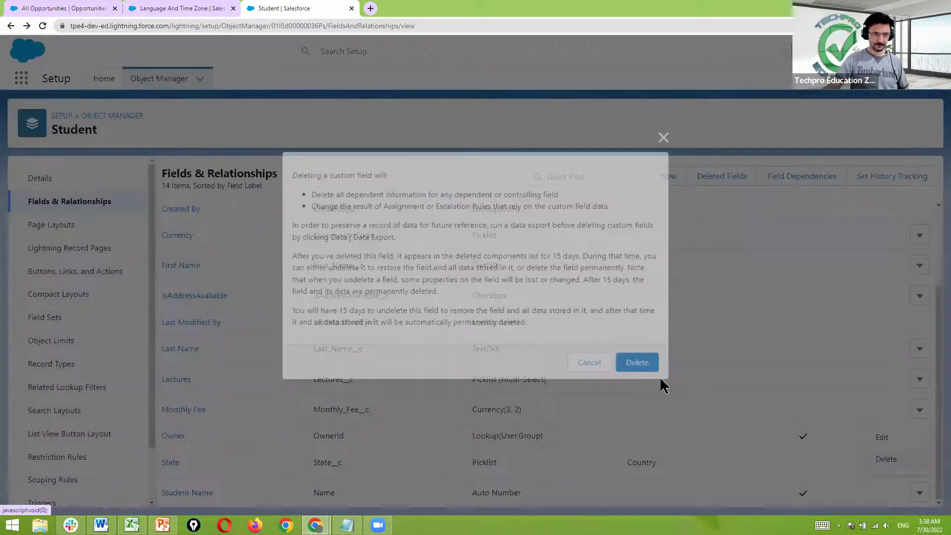
left_click(659, 370)
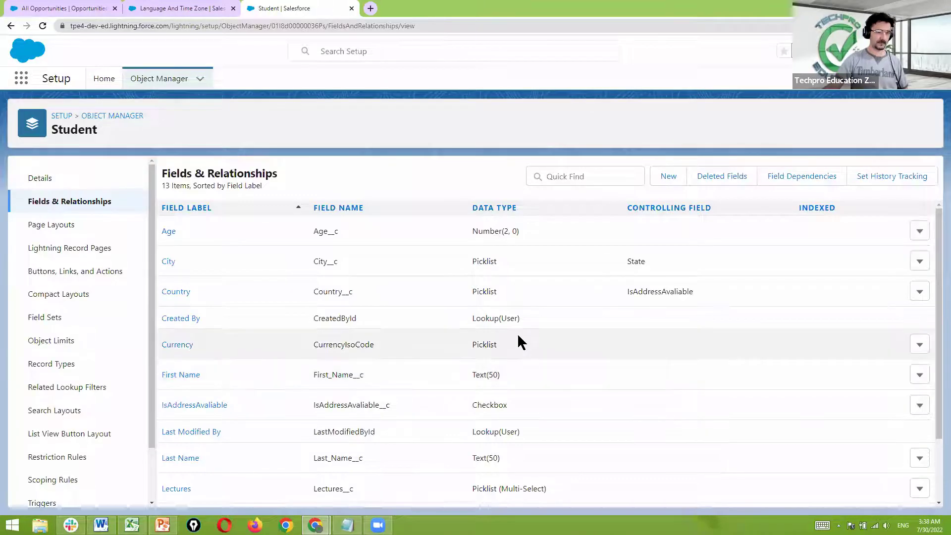
Start a new custom field on the Student object with the Currency data type and proceed to its details.
left_click(666, 179)
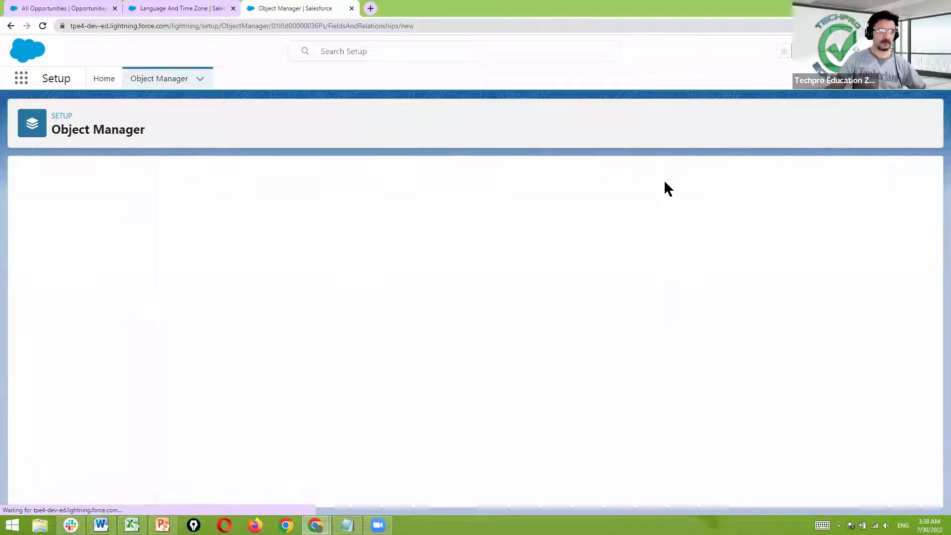
scroll(335, 348, "down", 4)
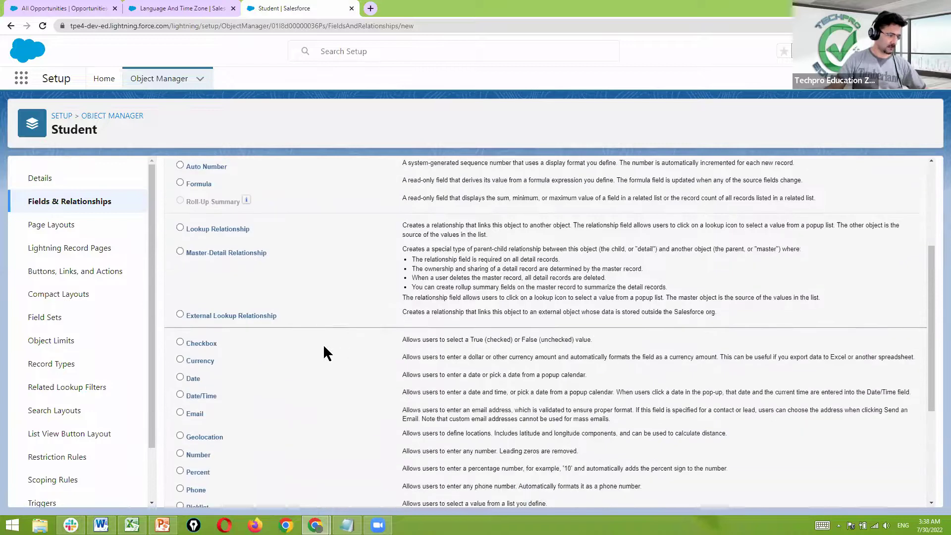
left_click(181, 336)
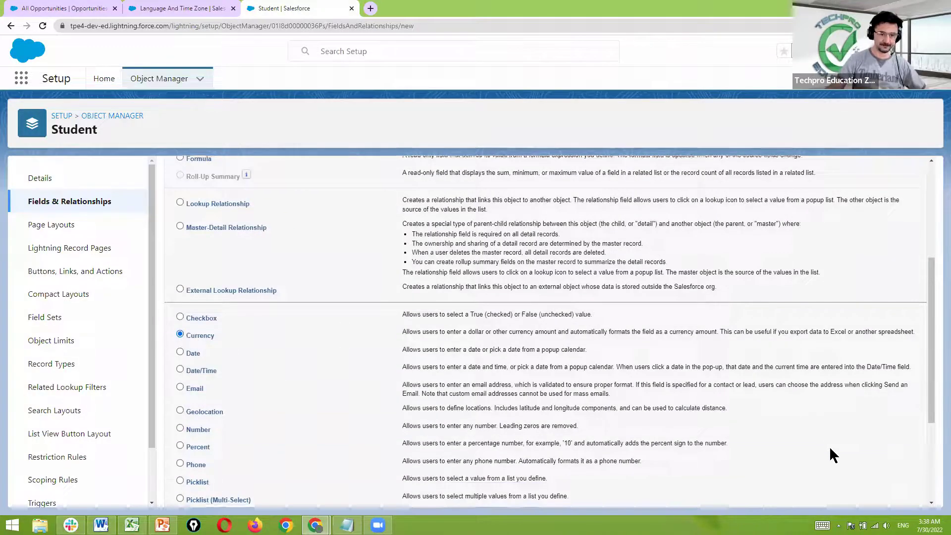
scroll(826, 438, "down", 3)
left_click(883, 493)
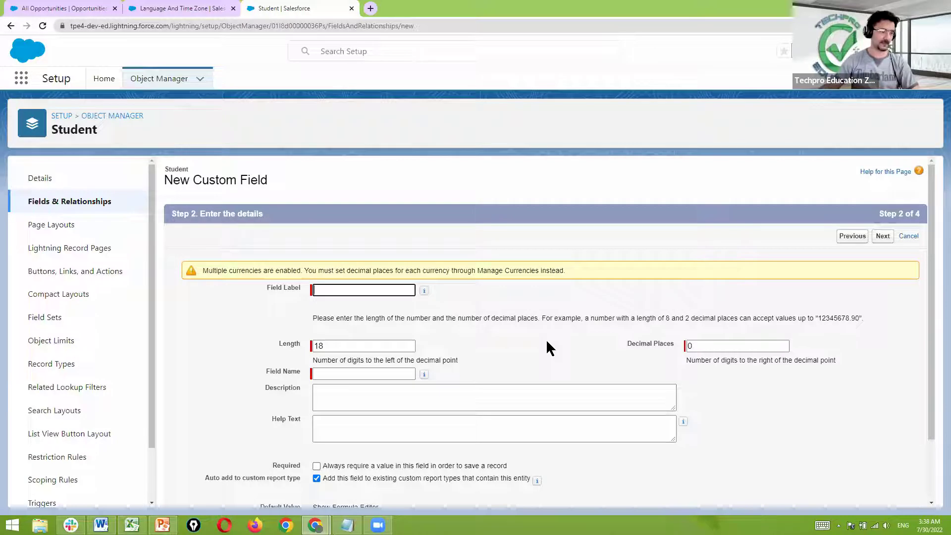
Label the new currency field Monthly Fee, with Monthly_Fee as its field name.
left_click(400, 290)
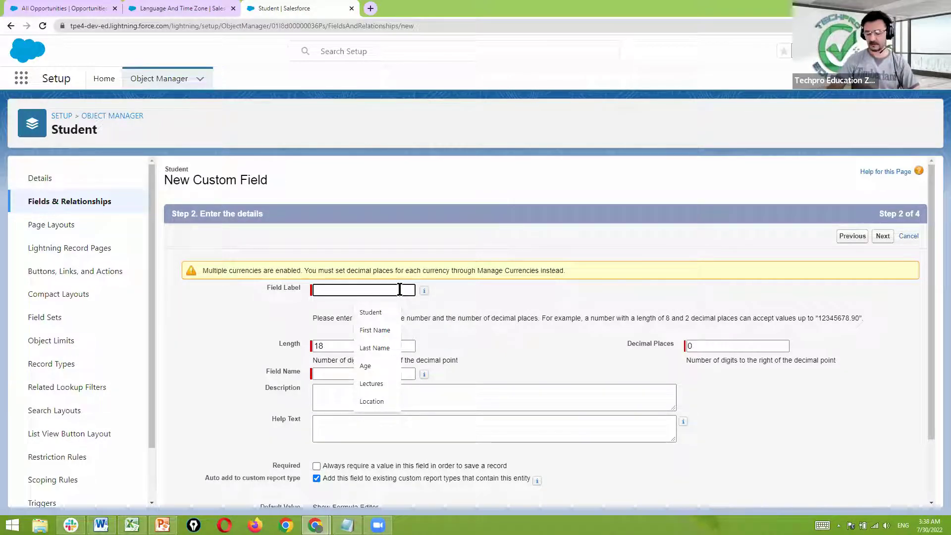
type("Mo")
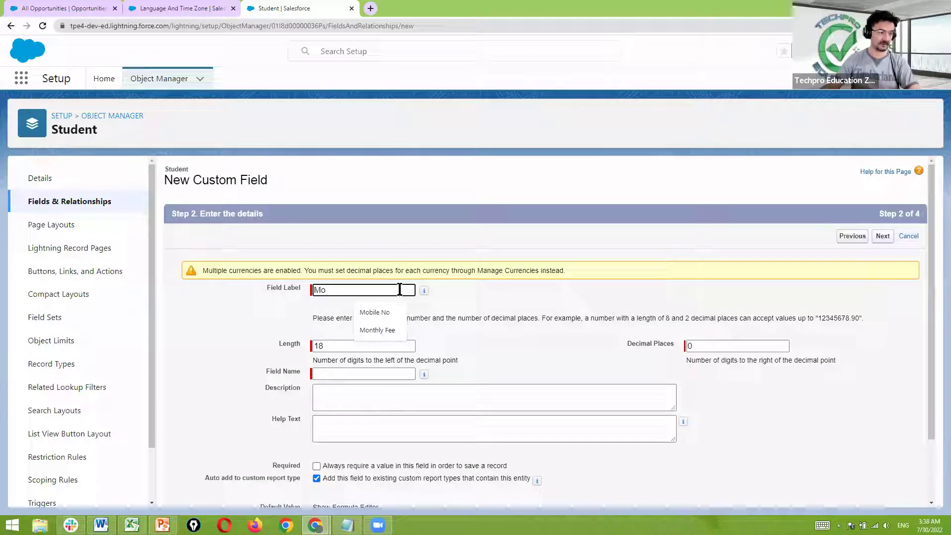
left_click(394, 329)
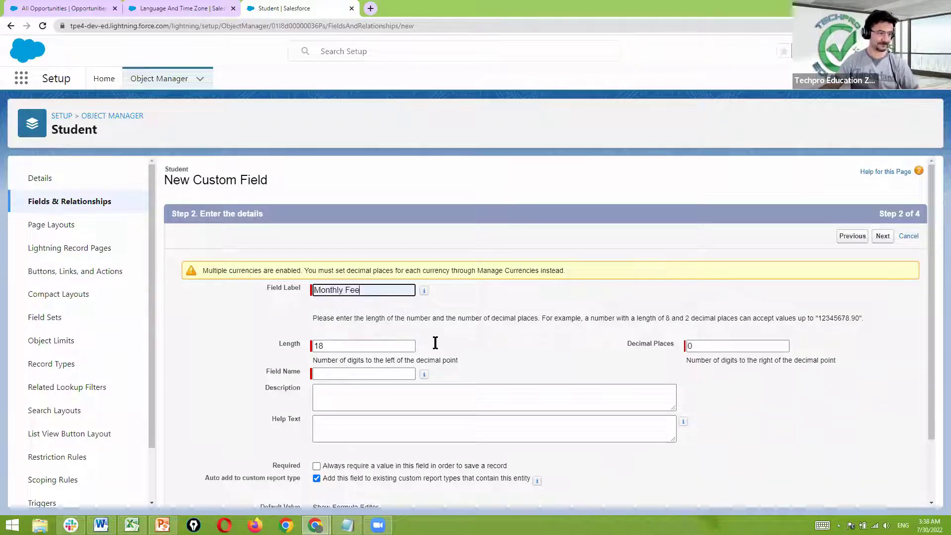
left_click(398, 375)
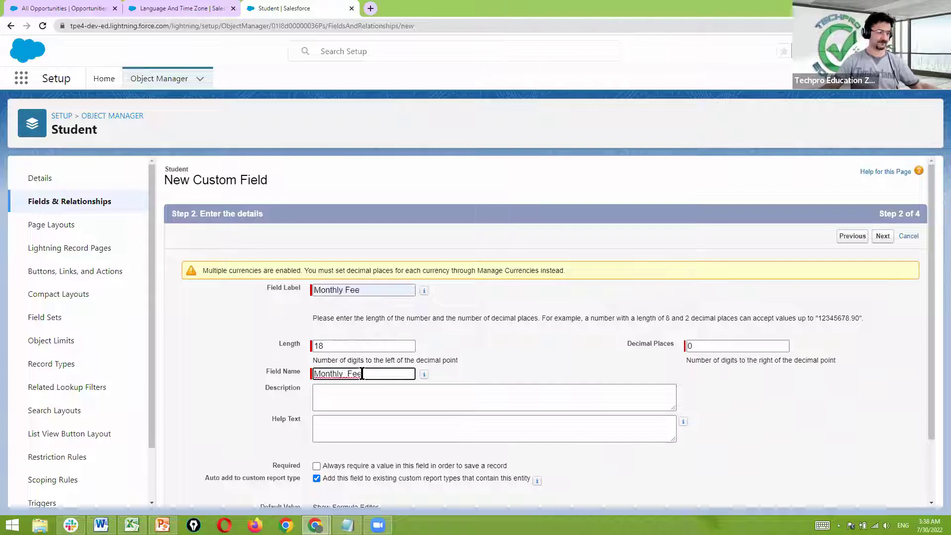
Set the Monthly Fee field's length to 3 and its decimal places to 2.
left_click(341, 346)
left_click_drag(341, 345, 299, 351)
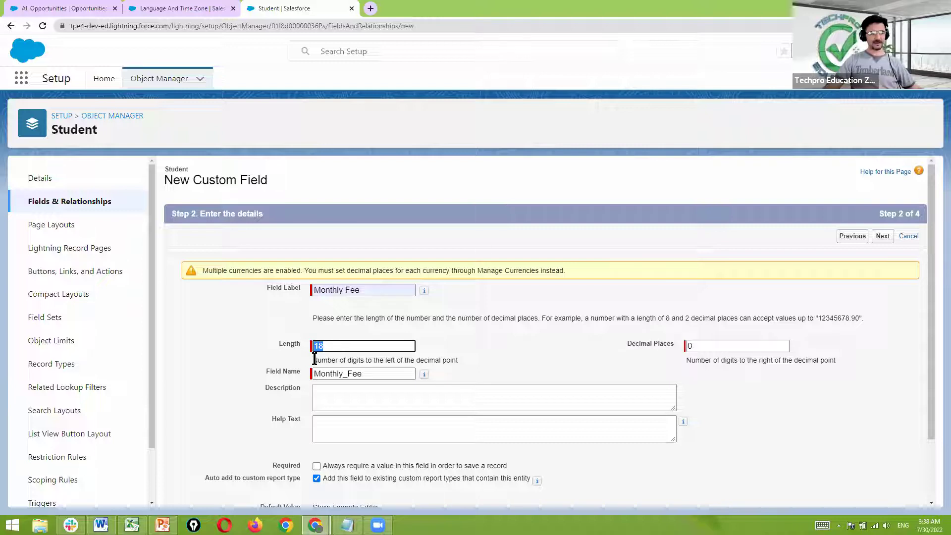
left_click(331, 347)
left_click_drag(334, 346, 272, 355)
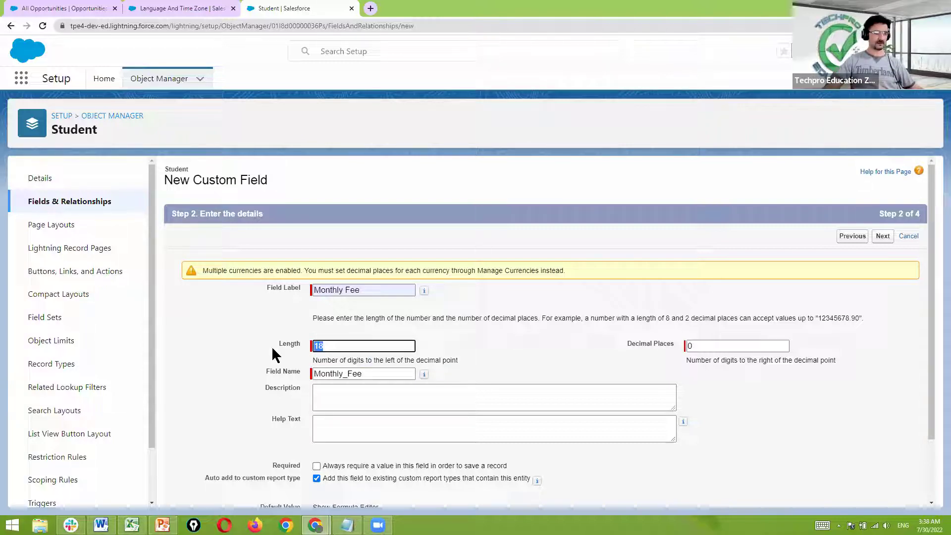
type("3")
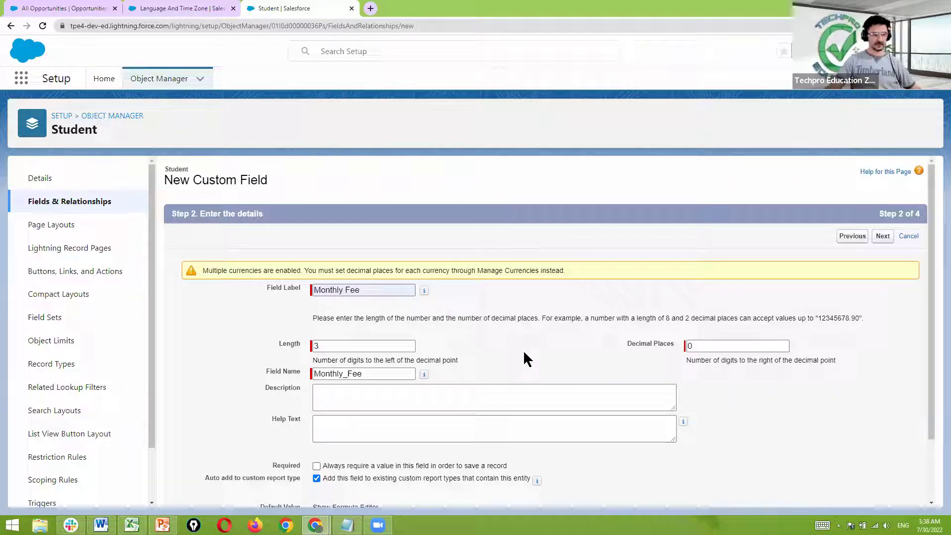
left_click(706, 346)
key("ctrl+a")
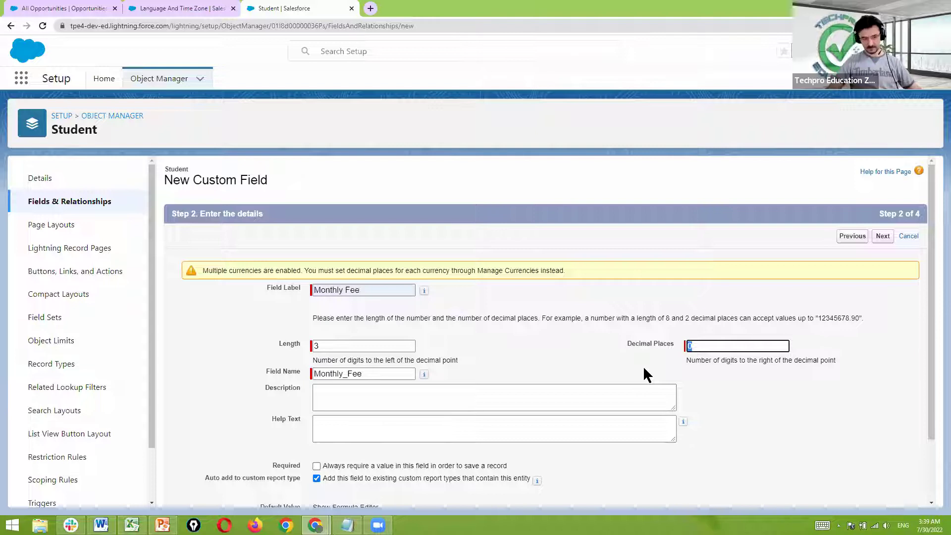
type("2")
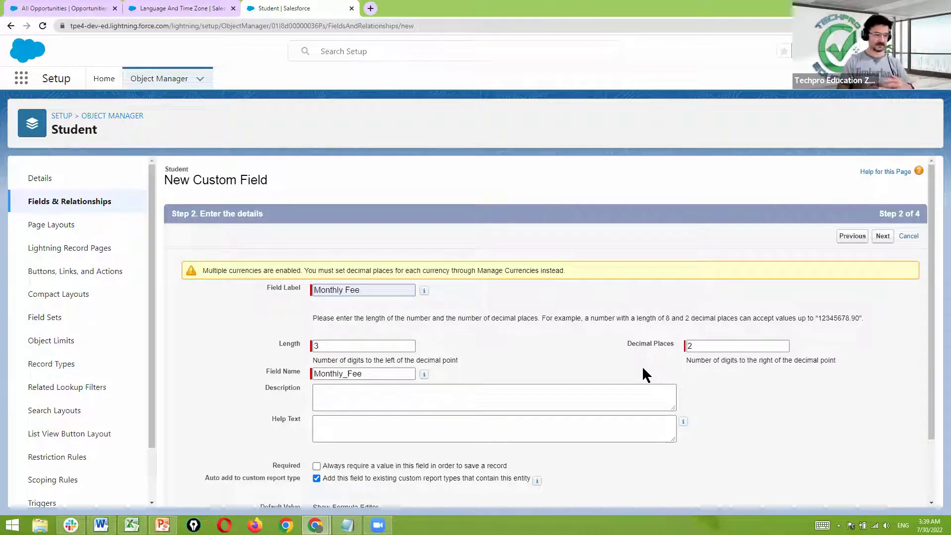
Continue through the remaining stages of the new field setup with default options and save the Monthly Fee field.
scroll(642, 366, "down", 3)
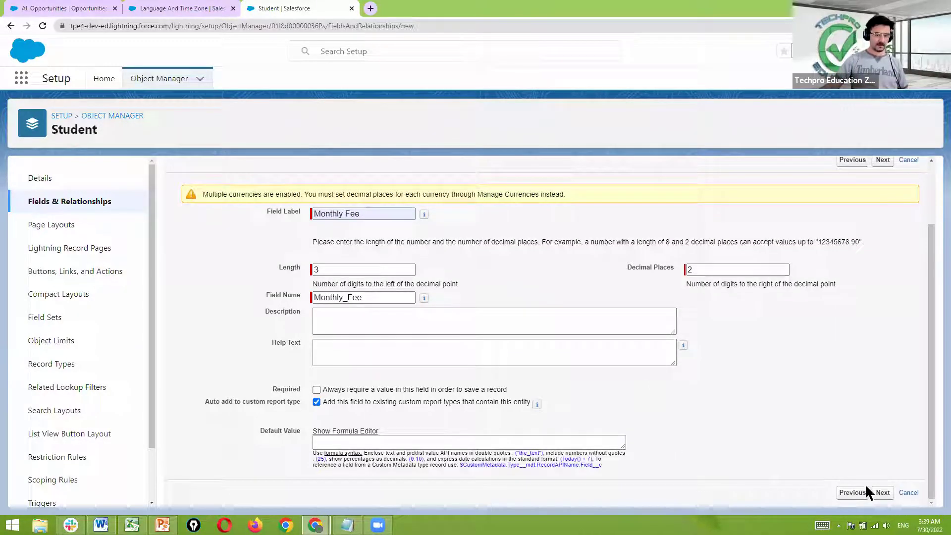
left_click(884, 493)
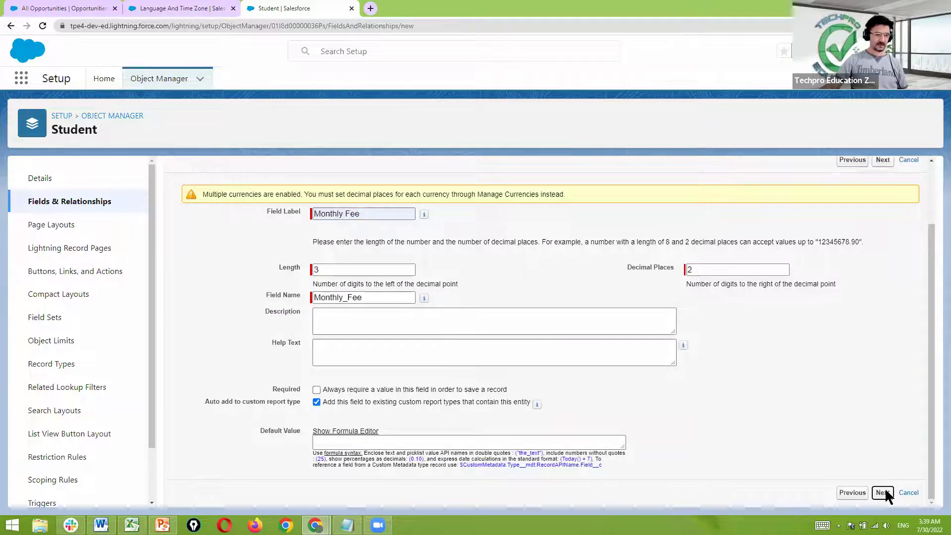
left_click(883, 236)
left_click(889, 238)
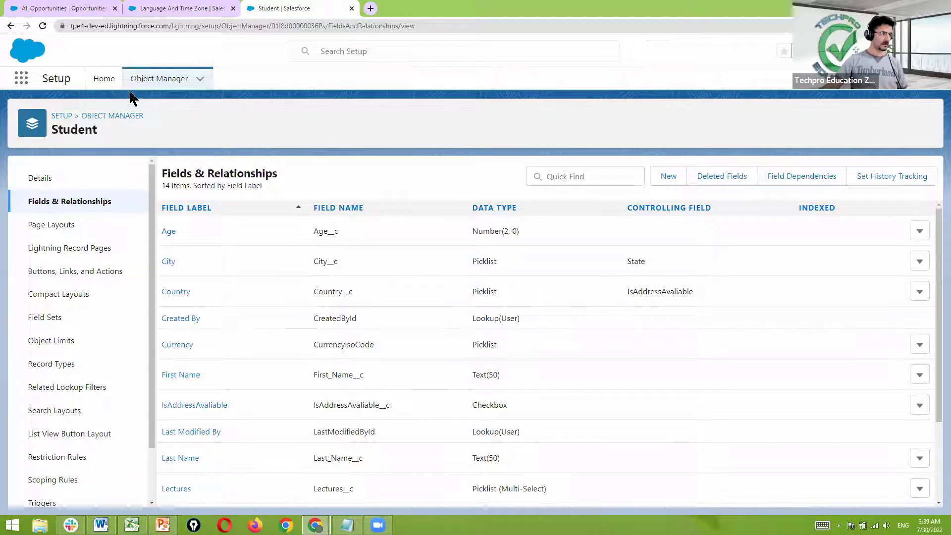
Switch to the Educa app and open a blank New Student record form.
left_click(22, 81)
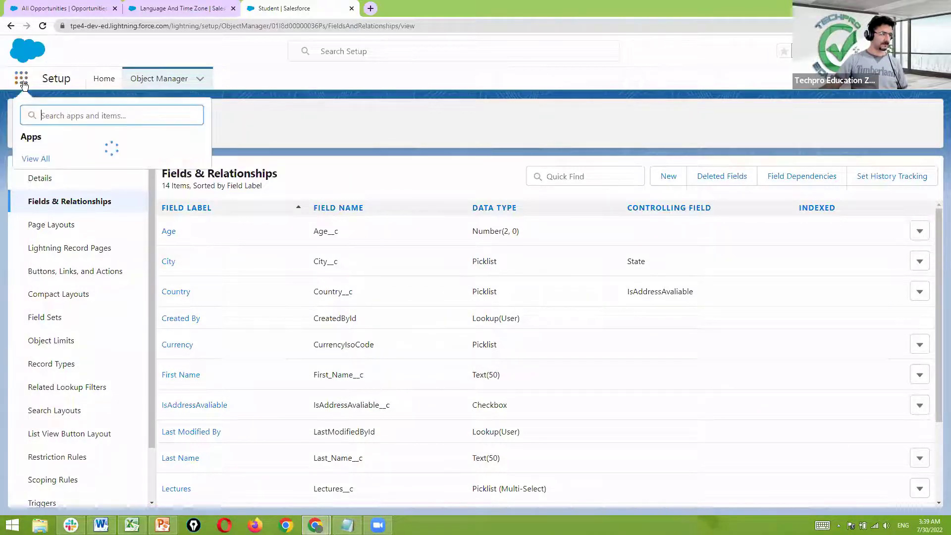
left_click(45, 161)
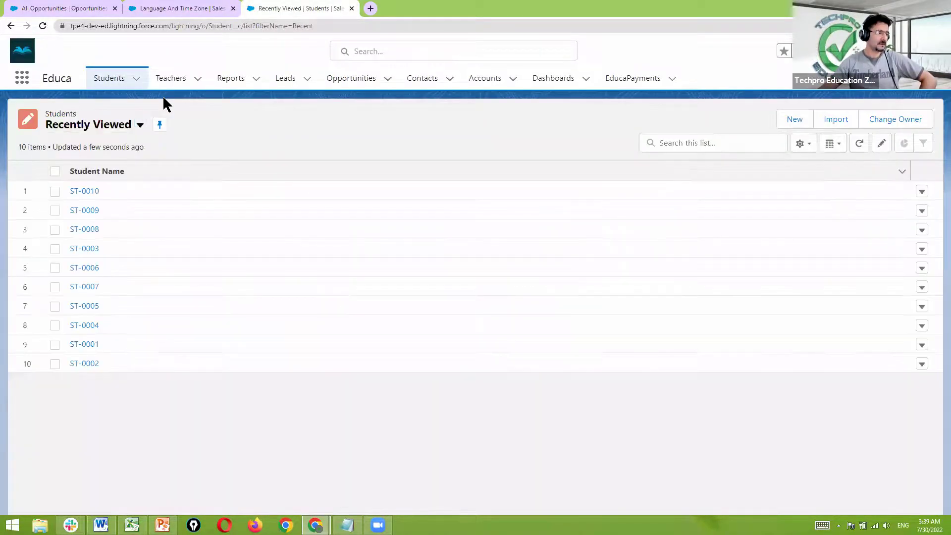
left_click(135, 81)
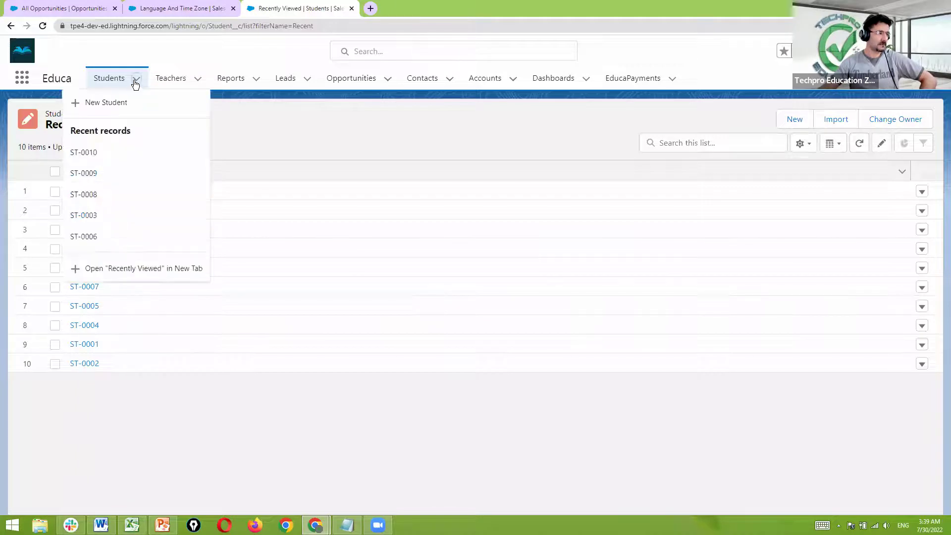
left_click(118, 103)
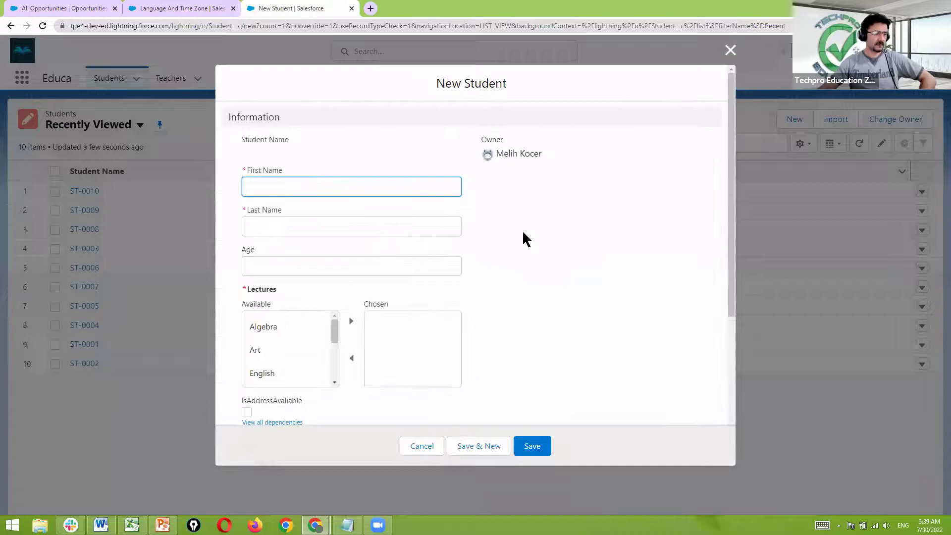
Enter q as the first name and w as the last name on the new student form.
scroll(534, 229, "down", 5)
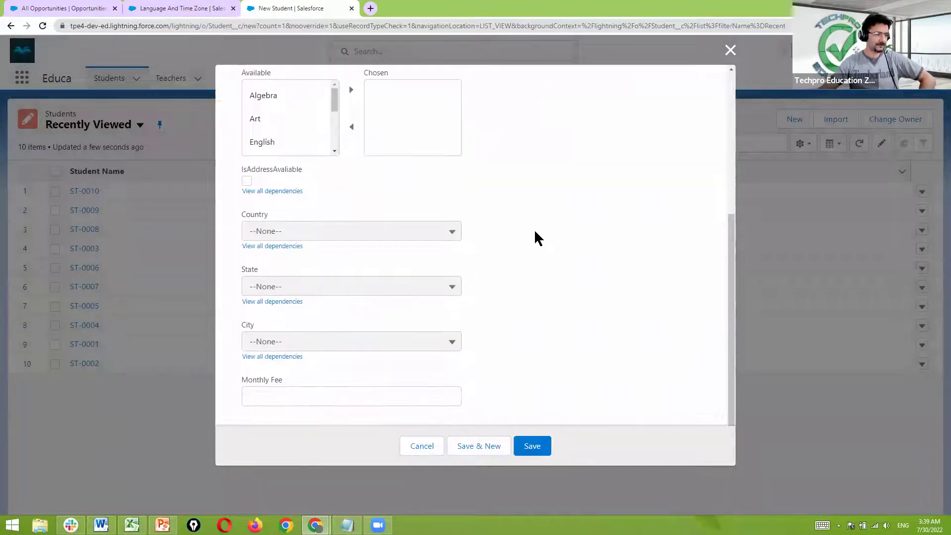
scroll(534, 229, "up", 5)
scroll(535, 229, "down", 5)
scroll(535, 229, "up", 5)
scroll(534, 229, "down", 5)
scroll(317, 208, "up", 5)
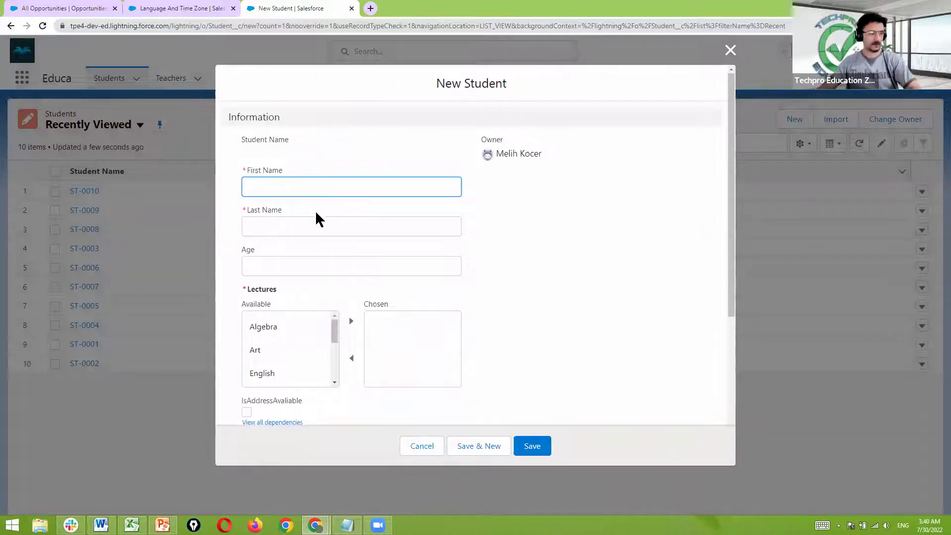
type("q")
left_click(307, 228)
type("w")
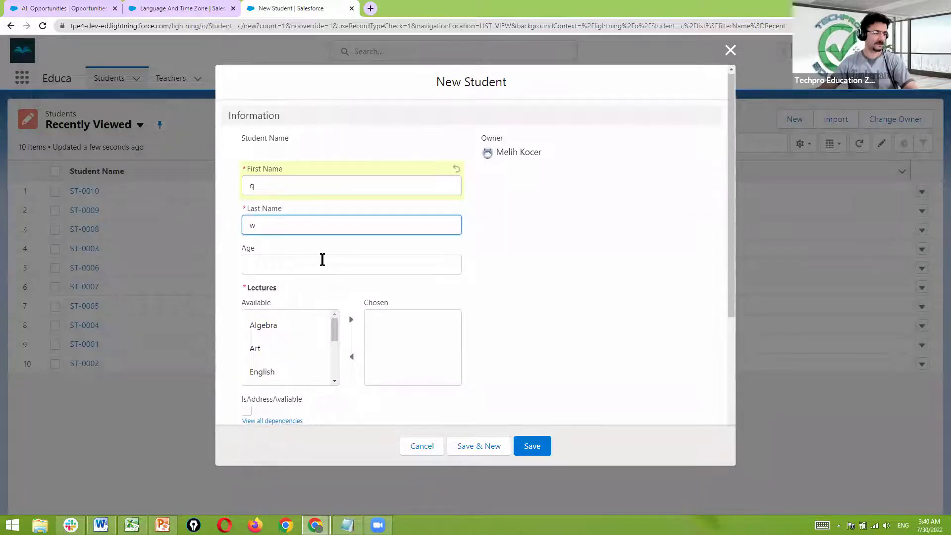
Add English to the student's chosen Lectures.
scroll(322, 262, "down", 2)
left_click(295, 271)
left_click(351, 222)
Set the student's Monthly Fee to 200 and save the record.
scroll(346, 272, "down", 3)
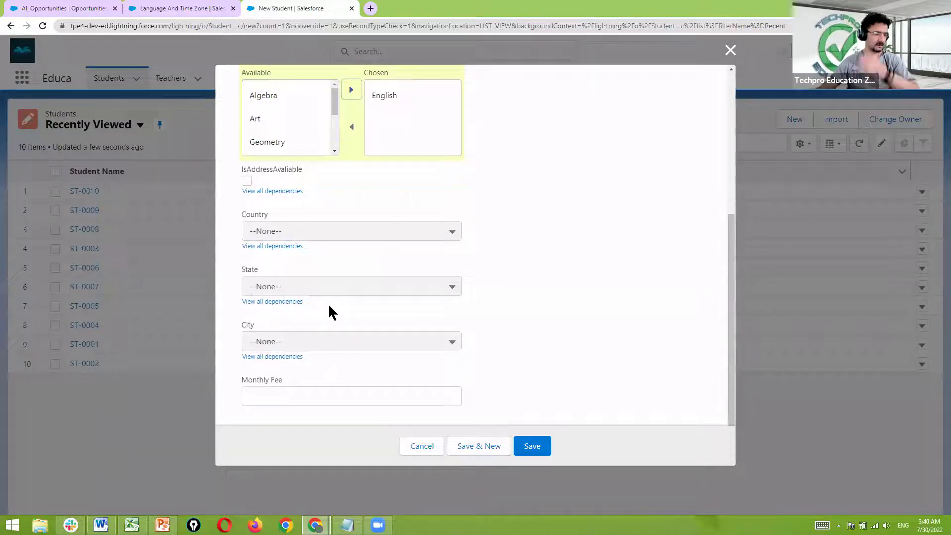
left_click(321, 373)
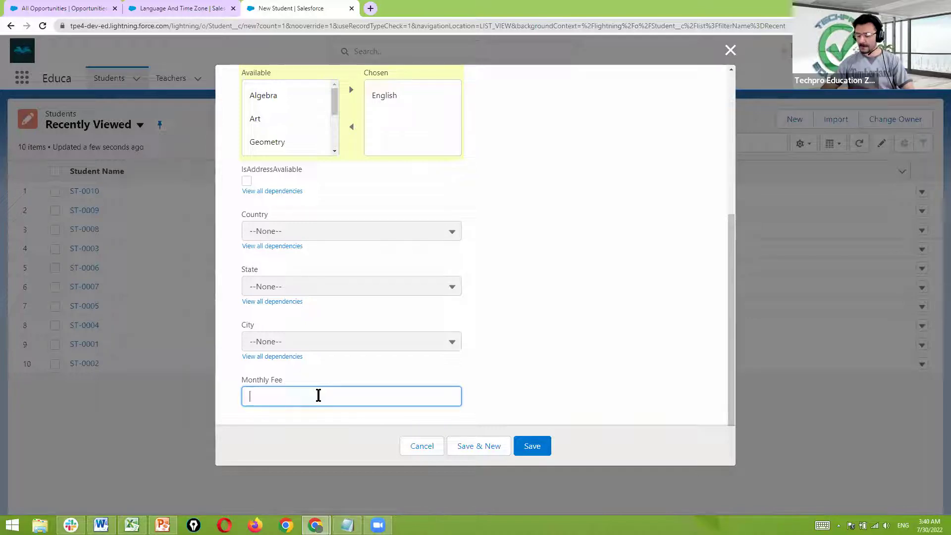
type("2")
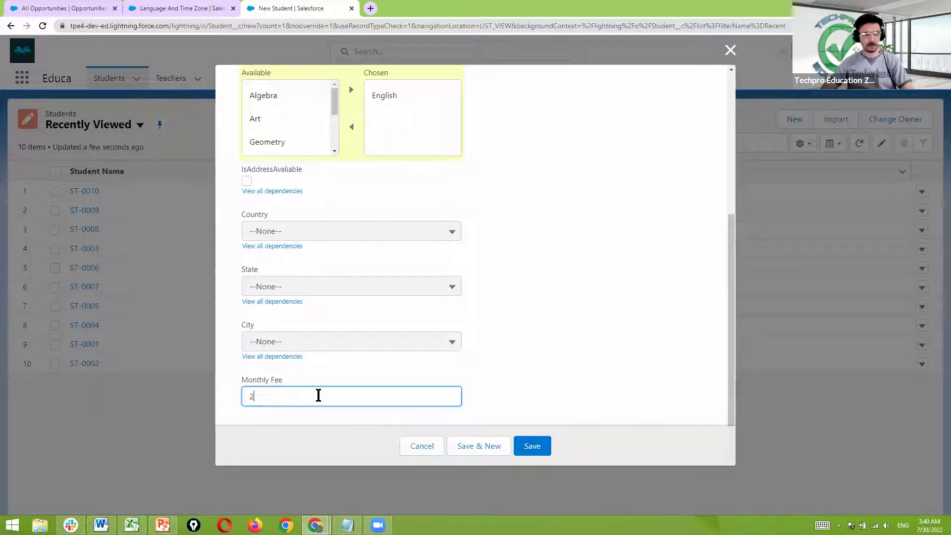
type("00")
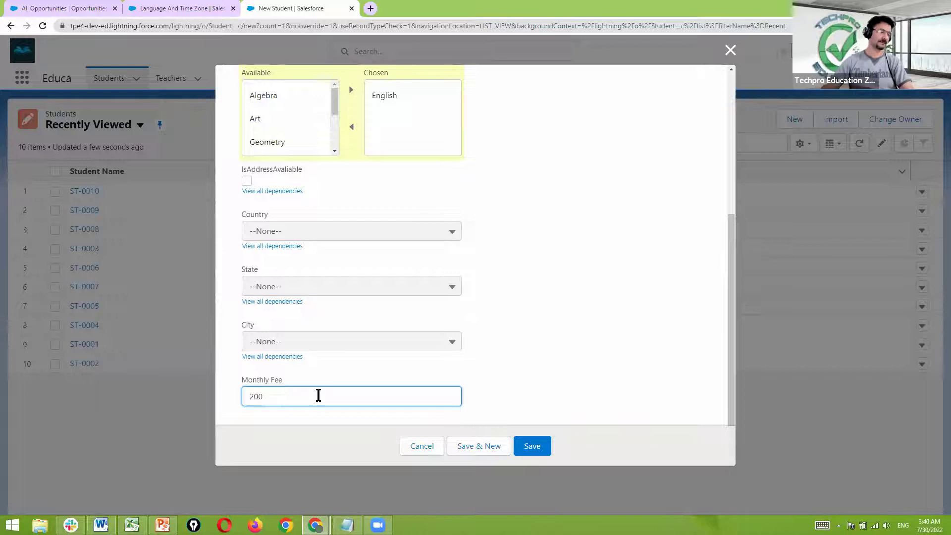
left_click(533, 445)
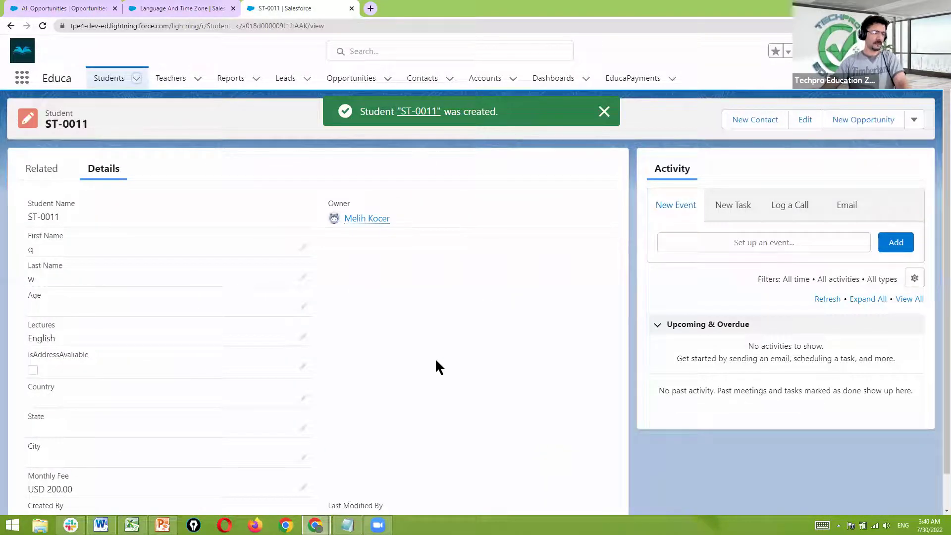
Examine which currency code the saved student record uses for its Monthly Fee.
scroll(216, 328, "down", 1)
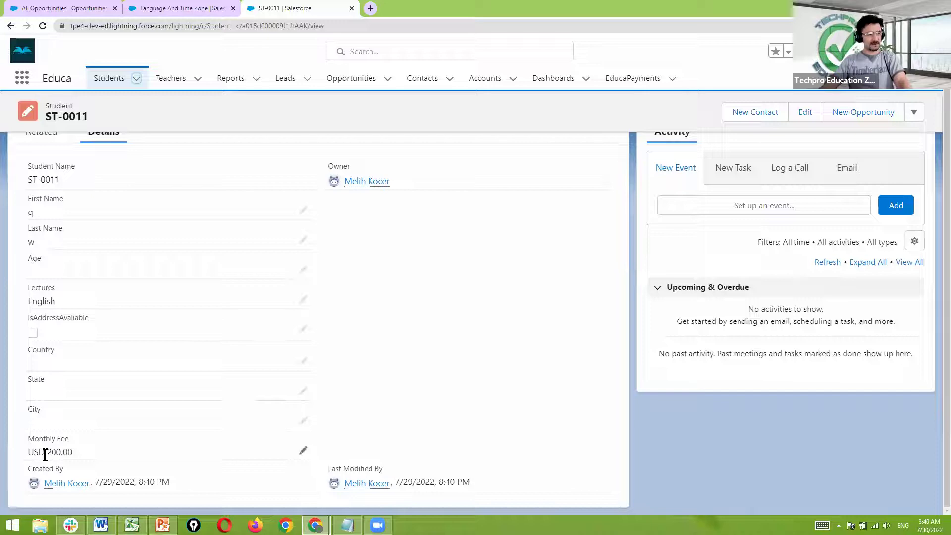
left_click_drag(44, 454, 29, 453)
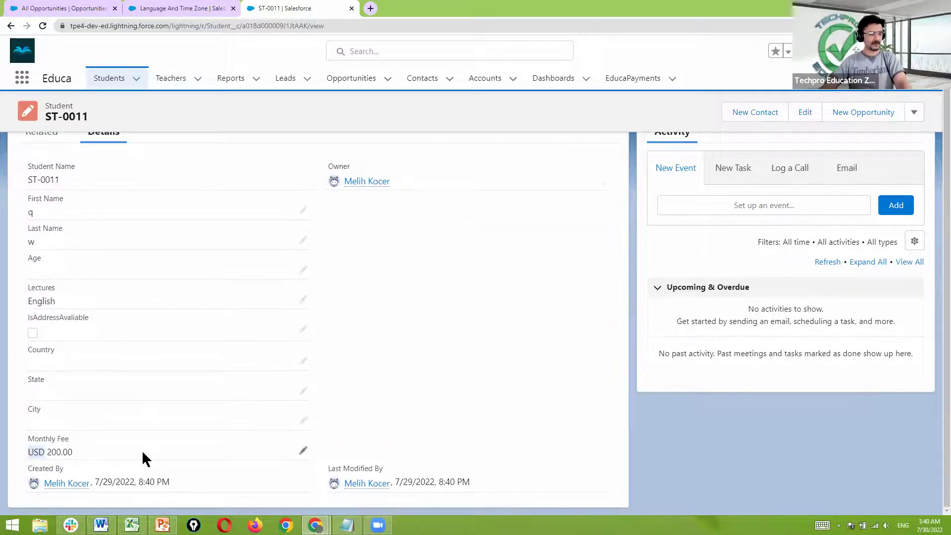
scroll(144, 461, "up", 1)
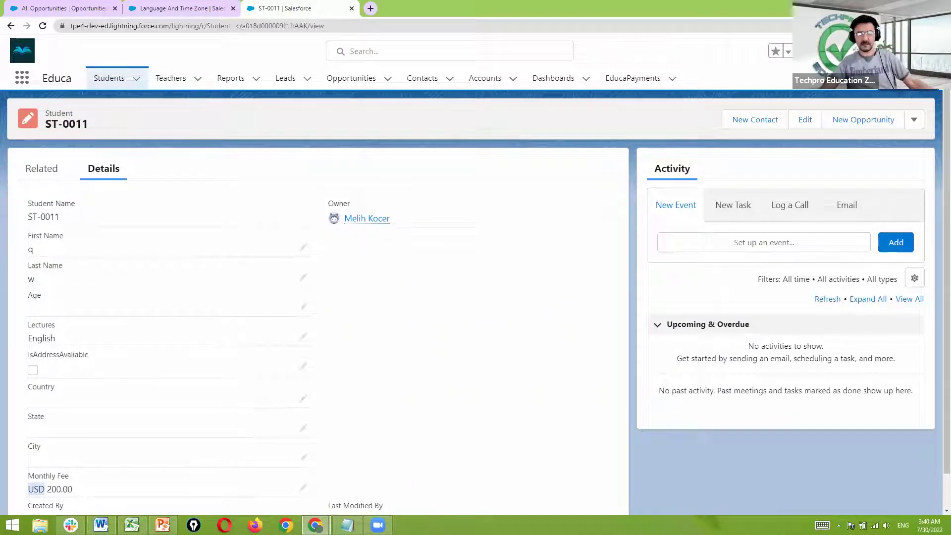
Open Advanced User Details in the user's personal settings and check the Currency value.
left_click(934, 51)
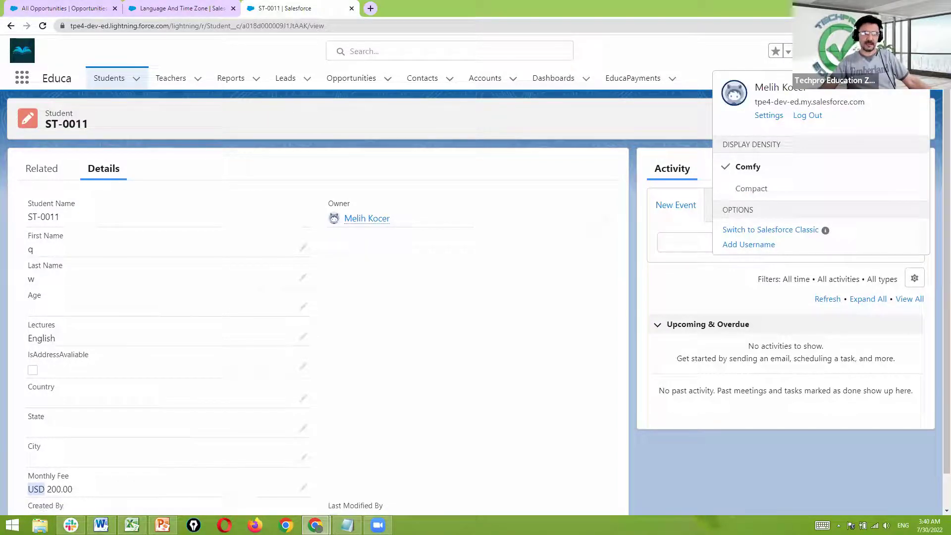
left_click(782, 117)
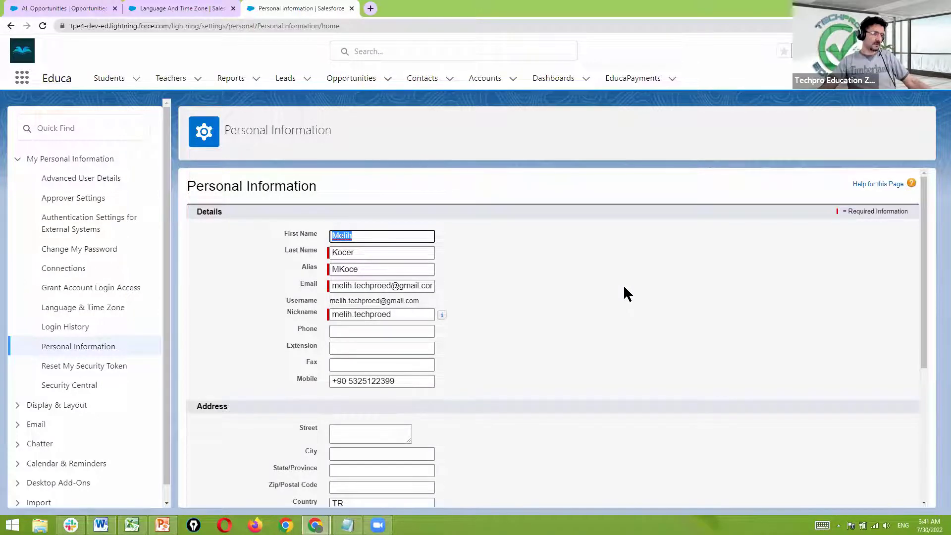
scroll(625, 292, "down", 5)
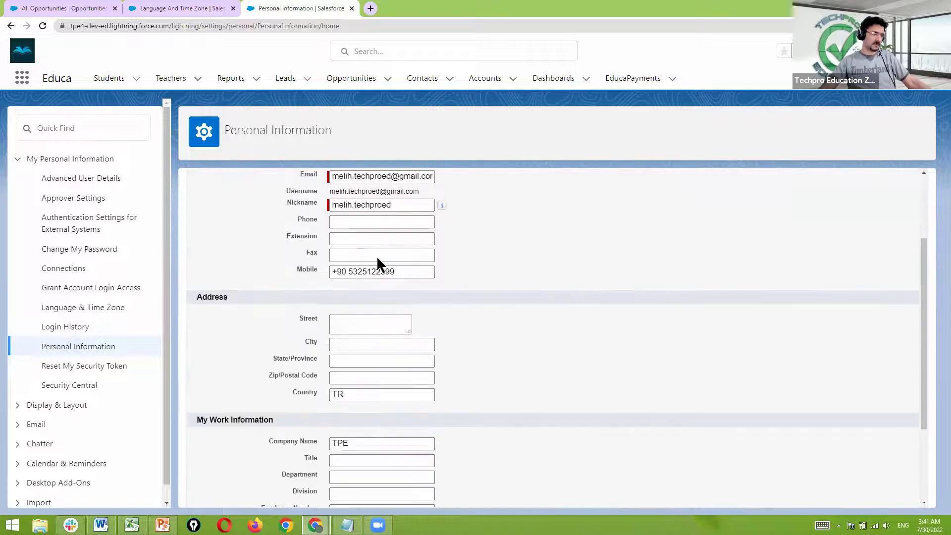
scroll(569, 281, "up", 5)
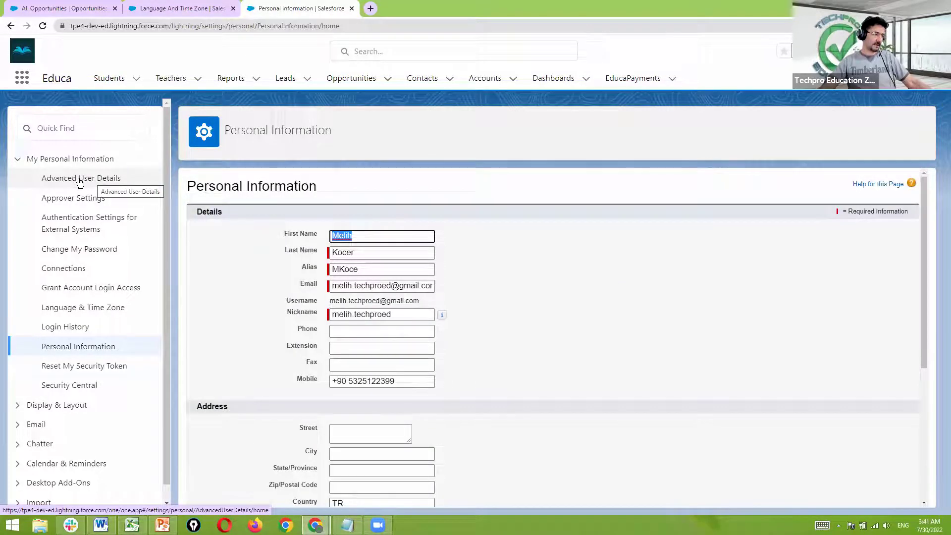
left_click(82, 179)
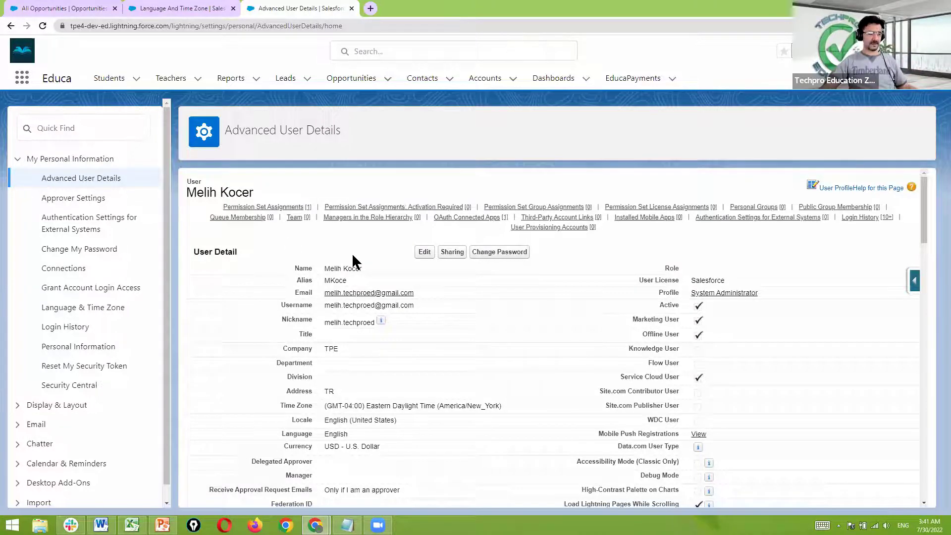
scroll(448, 446, "down", 1)
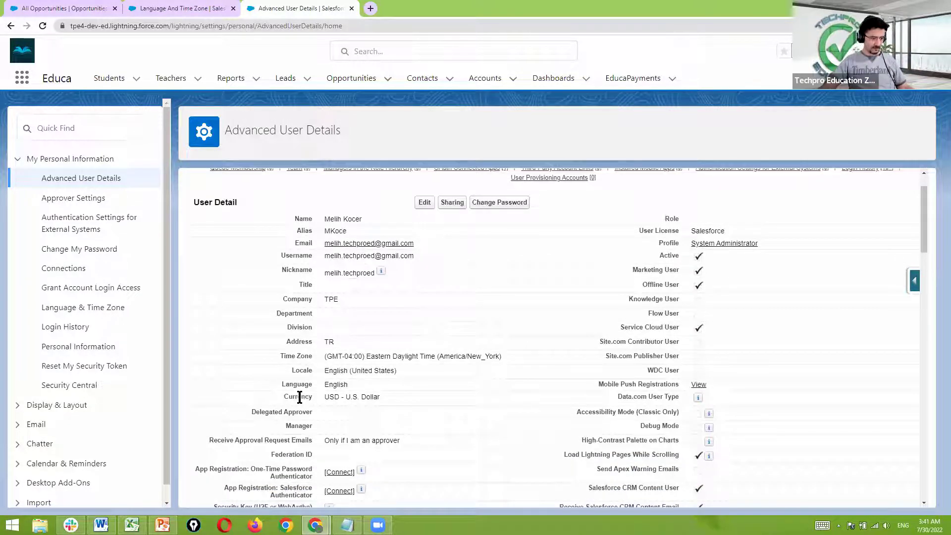
left_click_drag(289, 398, 424, 400)
left_click(427, 396)
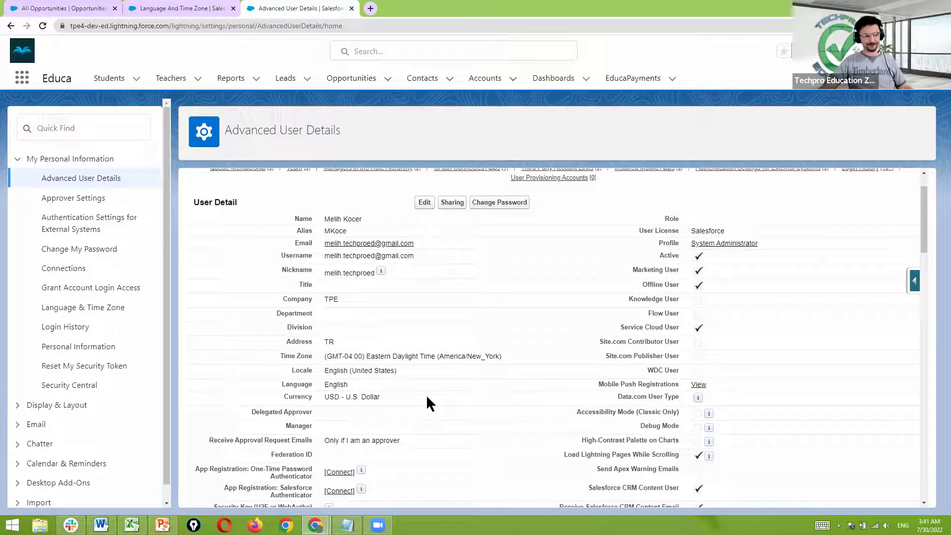
Open the user details for editing and examine the currency options under Locale Settings without changing the selection.
left_click(427, 203)
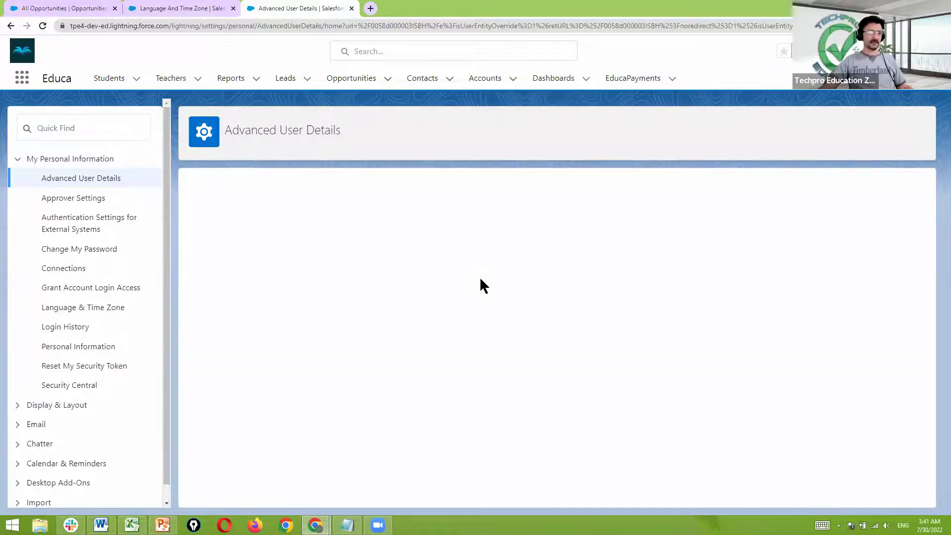
scroll(478, 286, "down", 10)
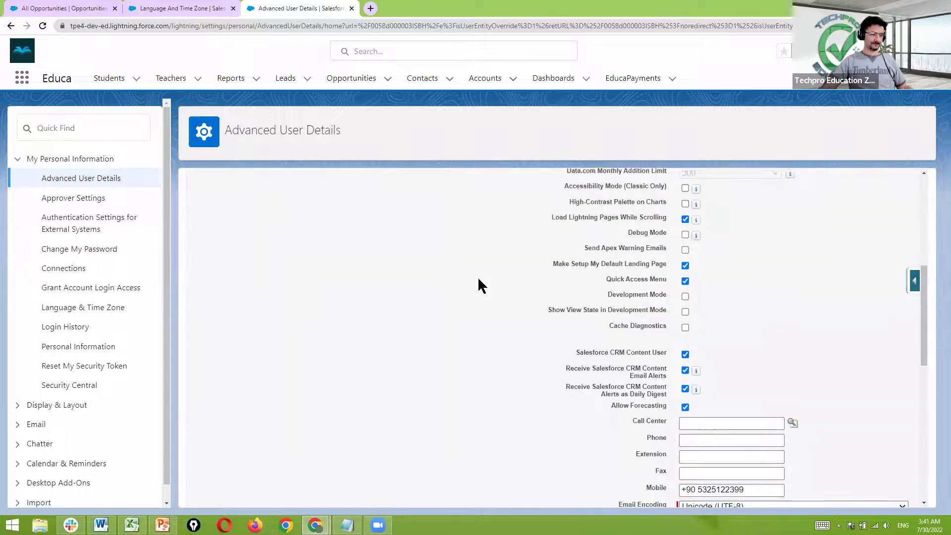
scroll(478, 287, "down", 10)
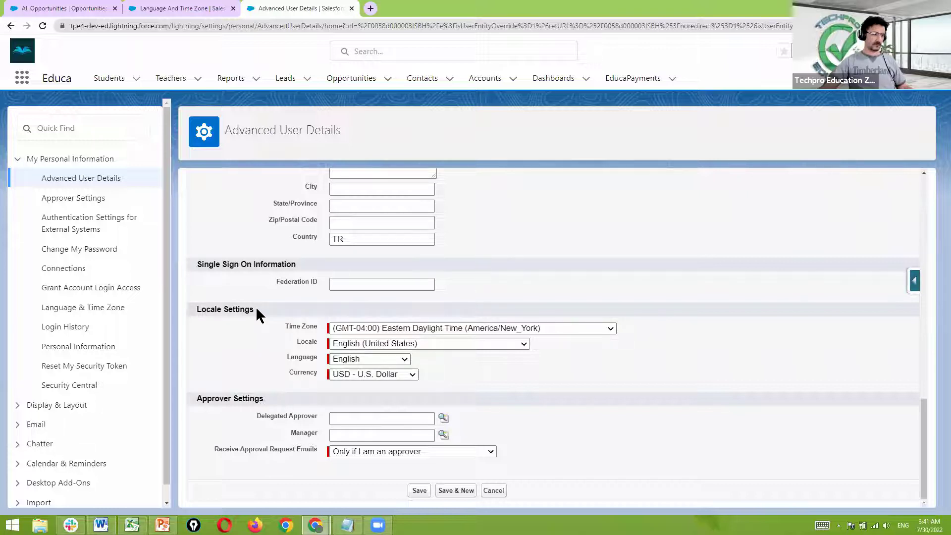
left_click_drag(256, 312, 196, 310)
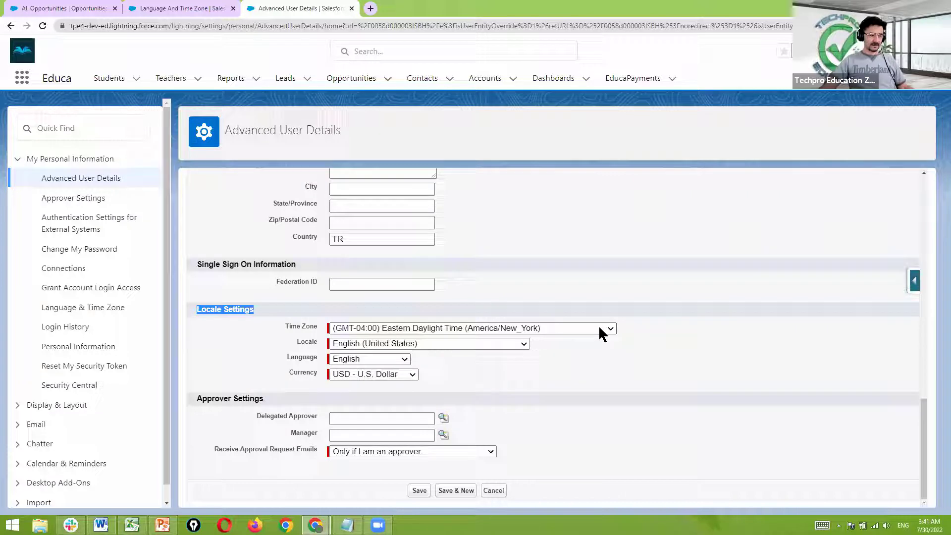
left_click(404, 374)
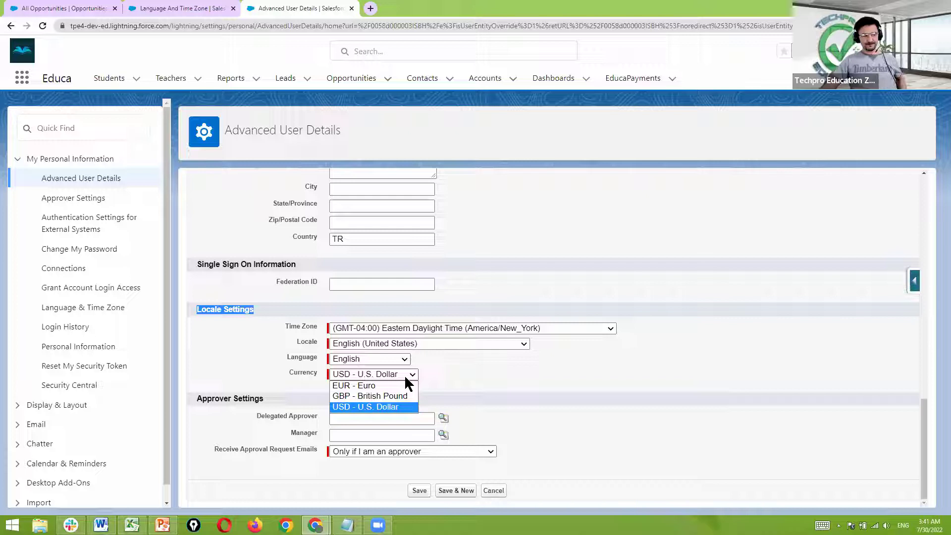
left_click(448, 367)
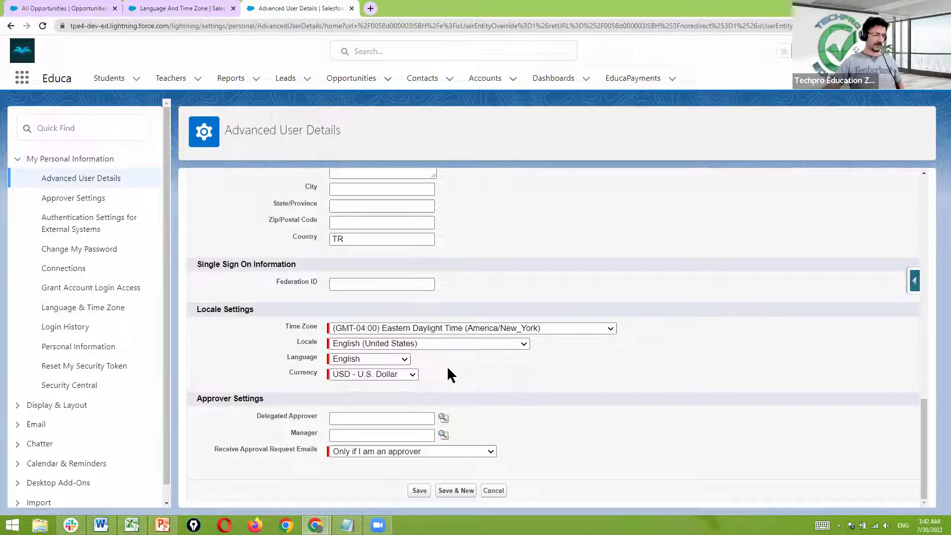
Search the personal settings for company.
left_click(112, 130)
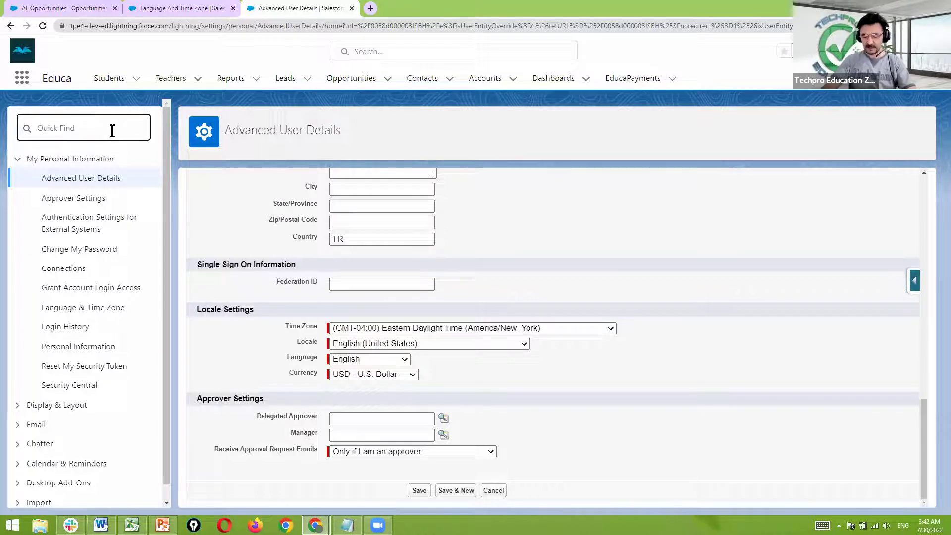
type("c")
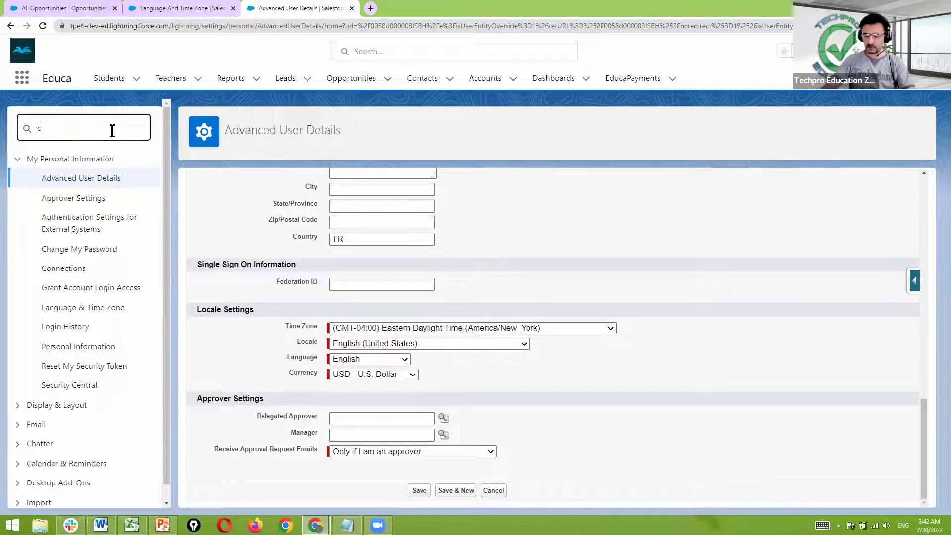
type("ompany")
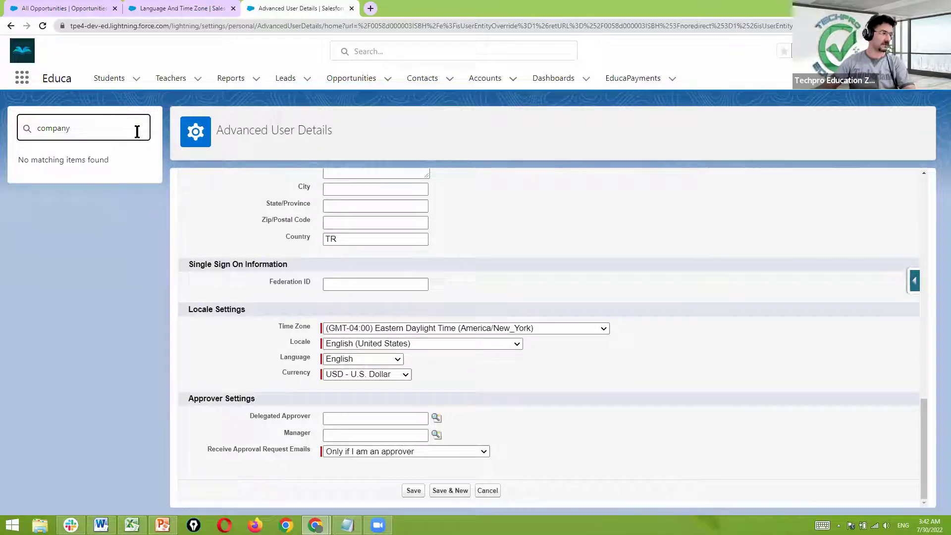
Open Setup, search it for company, and open the Company Information page.
left_click(857, 51)
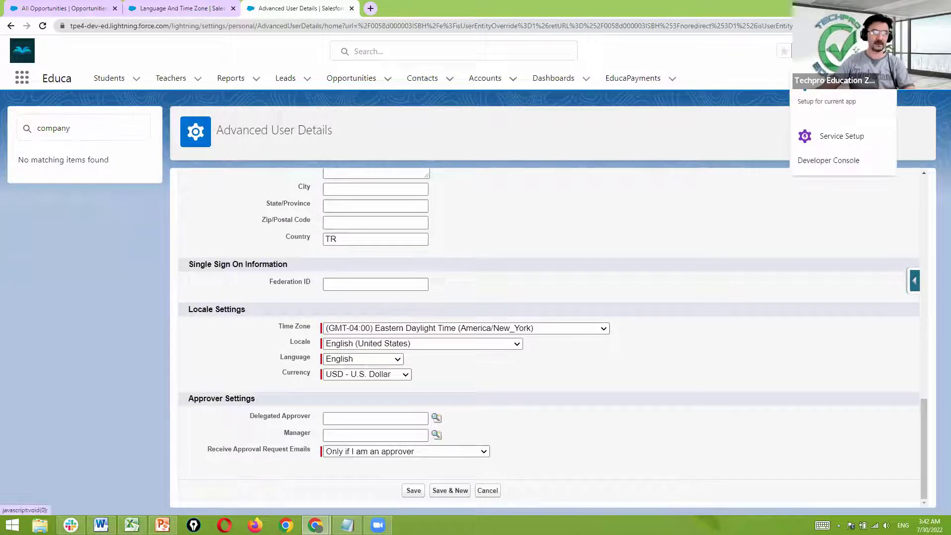
left_click(838, 94)
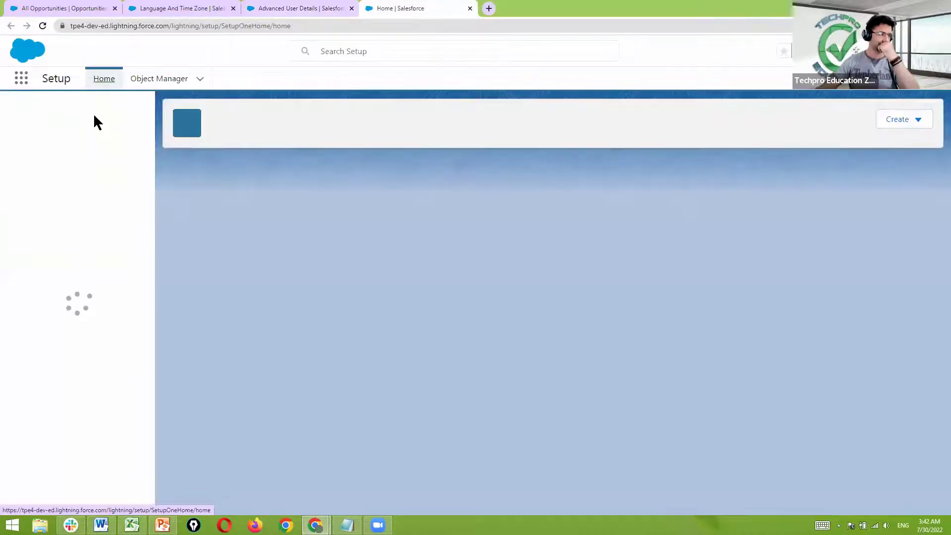
left_click(88, 110)
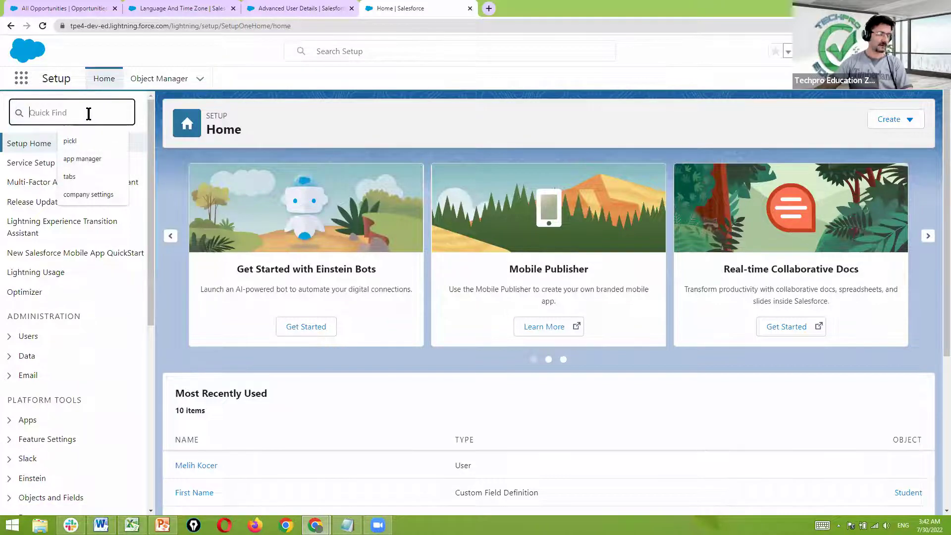
type("company")
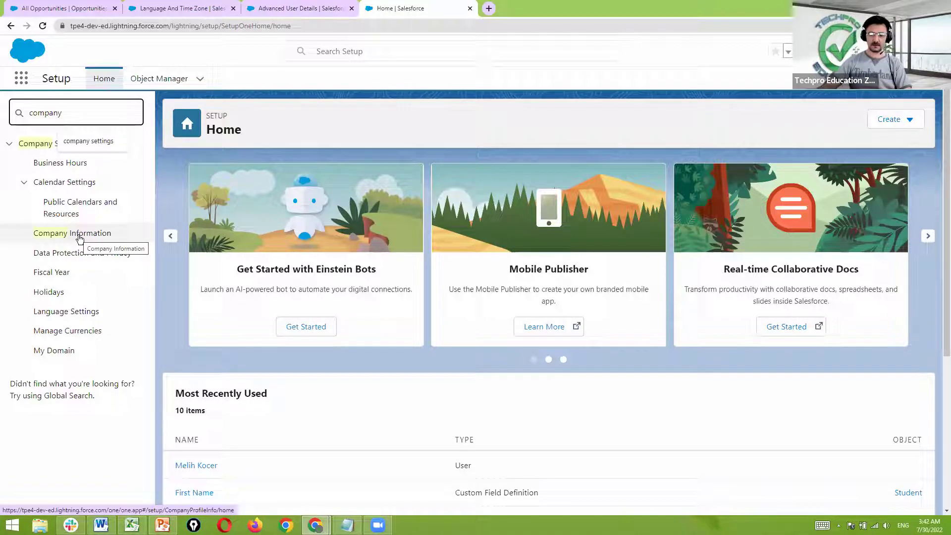
left_click(79, 238)
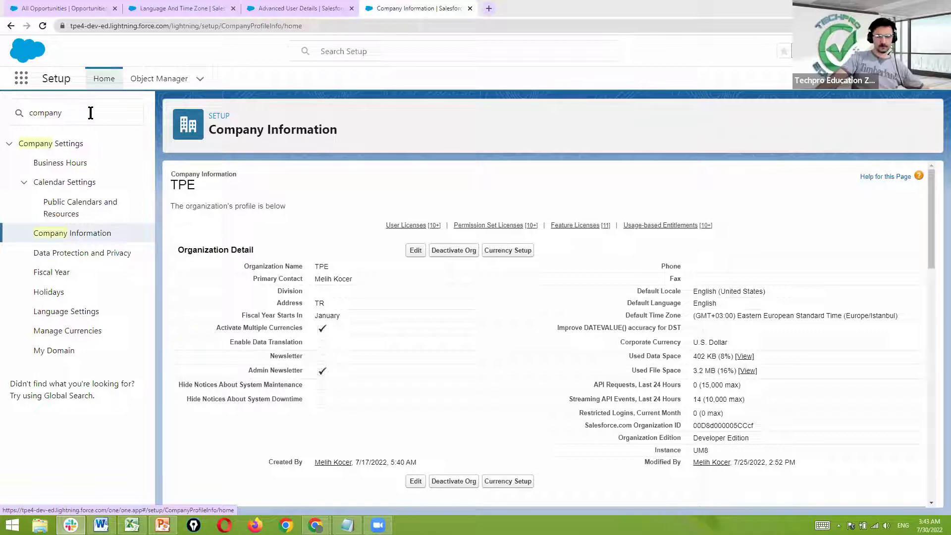
Review the organization's active currencies in Currency Setup and return to Company Information.
mouse_move(490, 226)
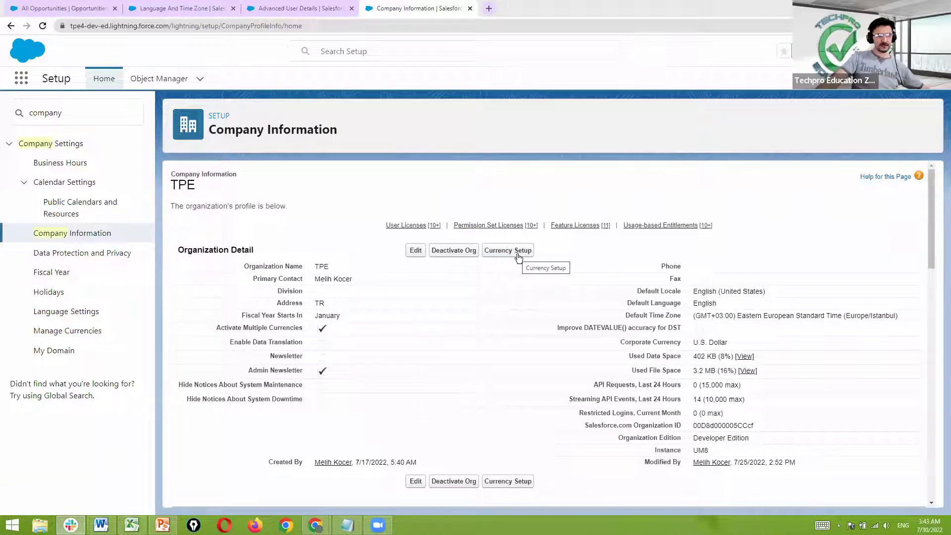
left_click(519, 251)
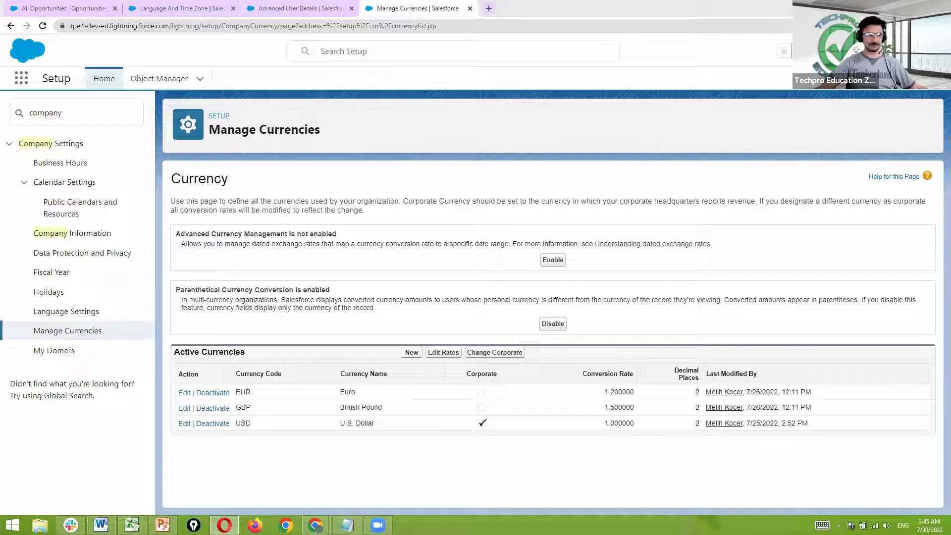
left_click(89, 238)
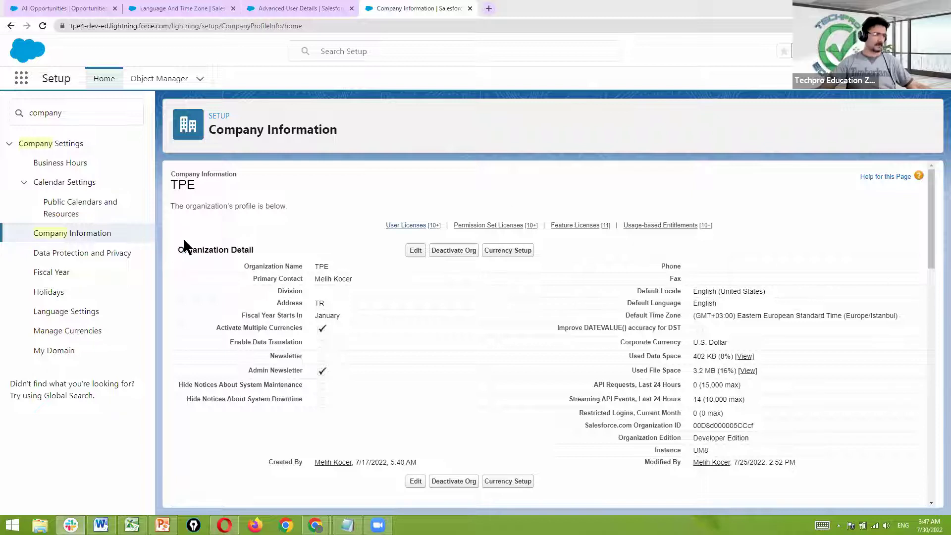
Return to Company Information and search Setup for currency.
left_click(105, 239)
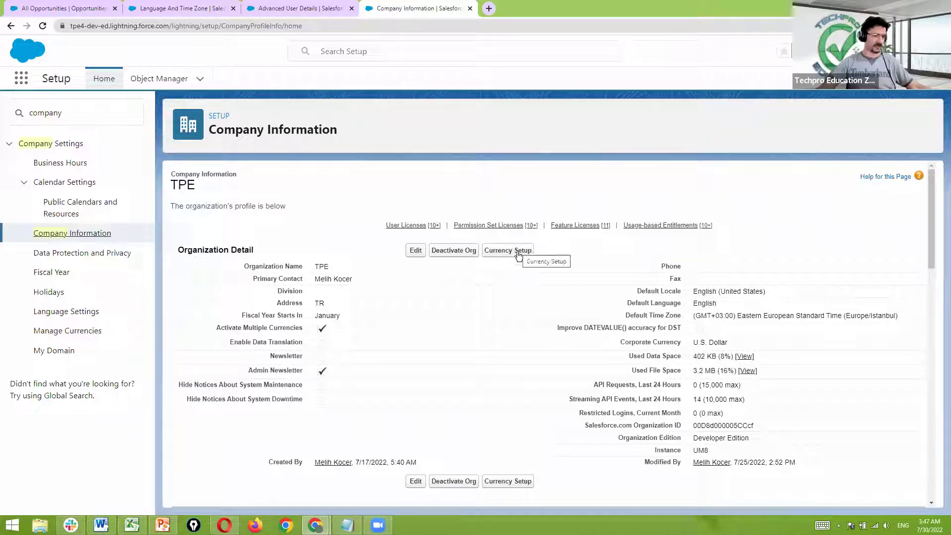
left_click(93, 114)
left_click_drag(99, 112, 2, 120)
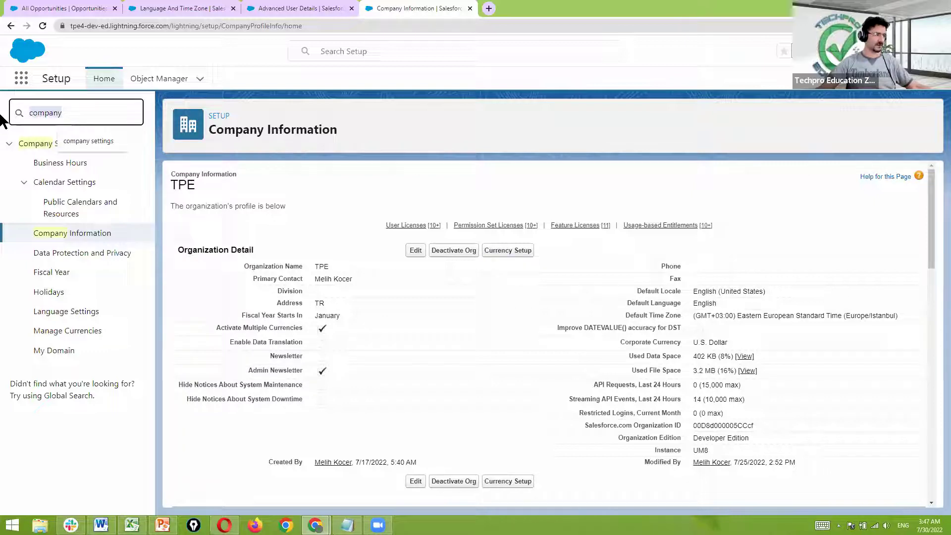
type("cu")
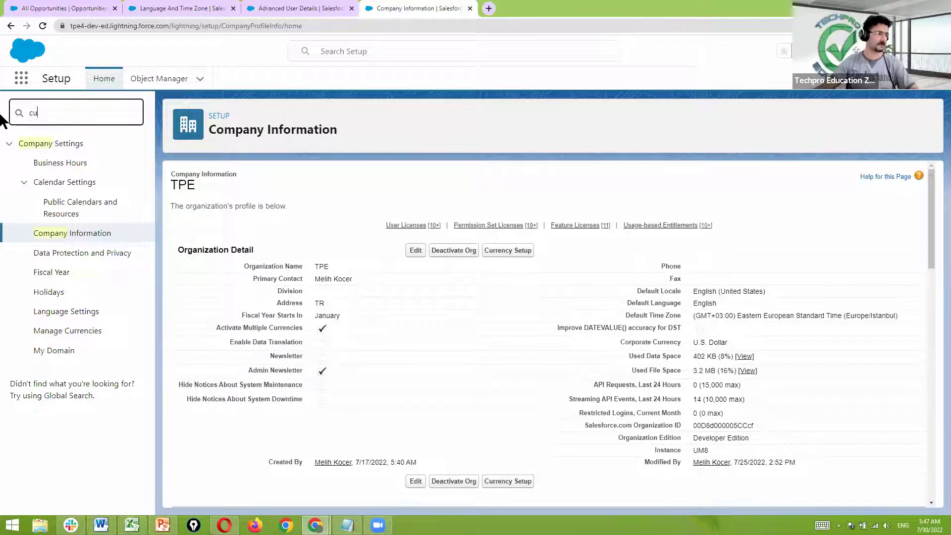
type("rrency")
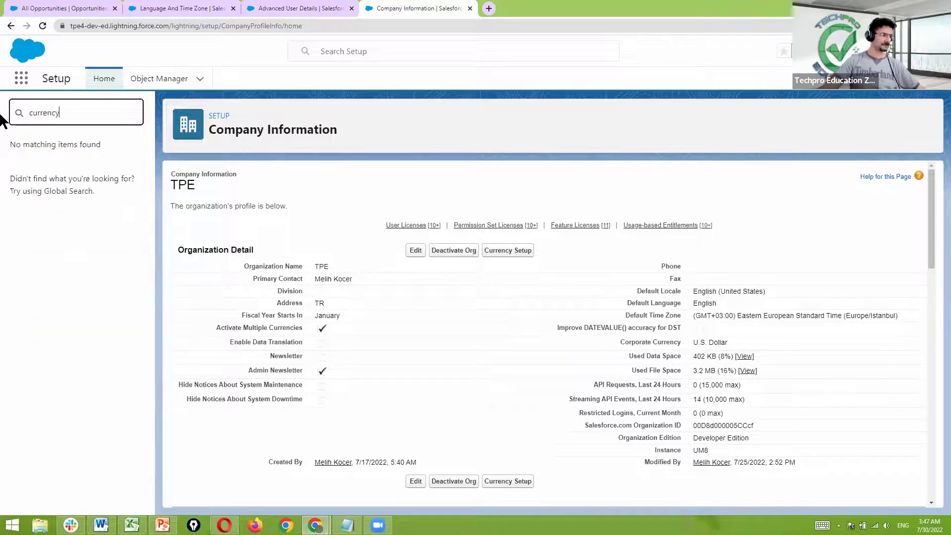
Reopen Setup in a new browser tab in place of the old one and search it for currenc.
left_click(844, 52)
left_click(818, 102)
left_click(470, 8)
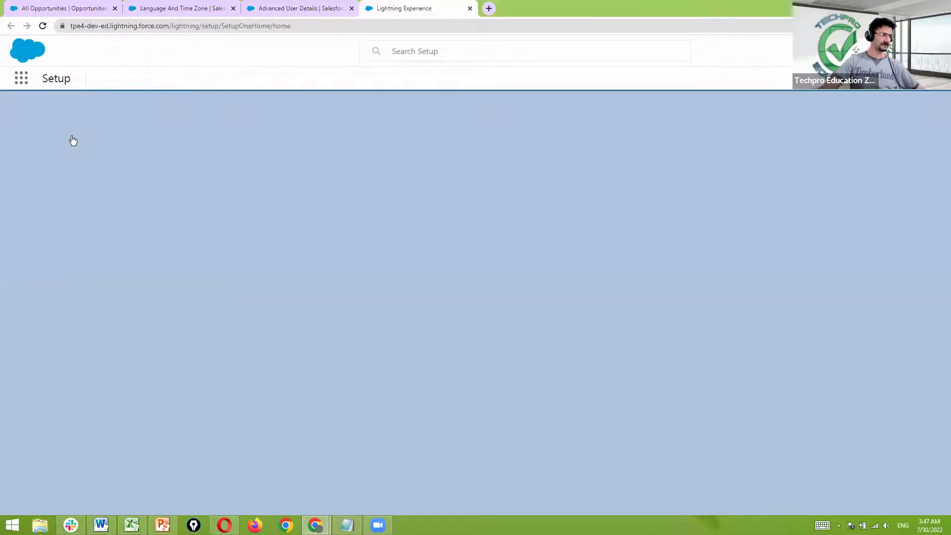
left_click(74, 118)
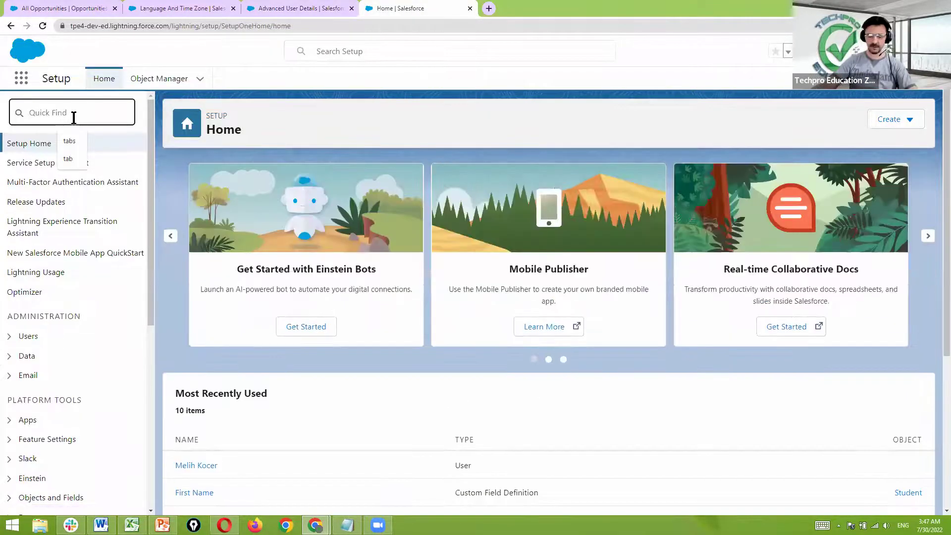
type("cu")
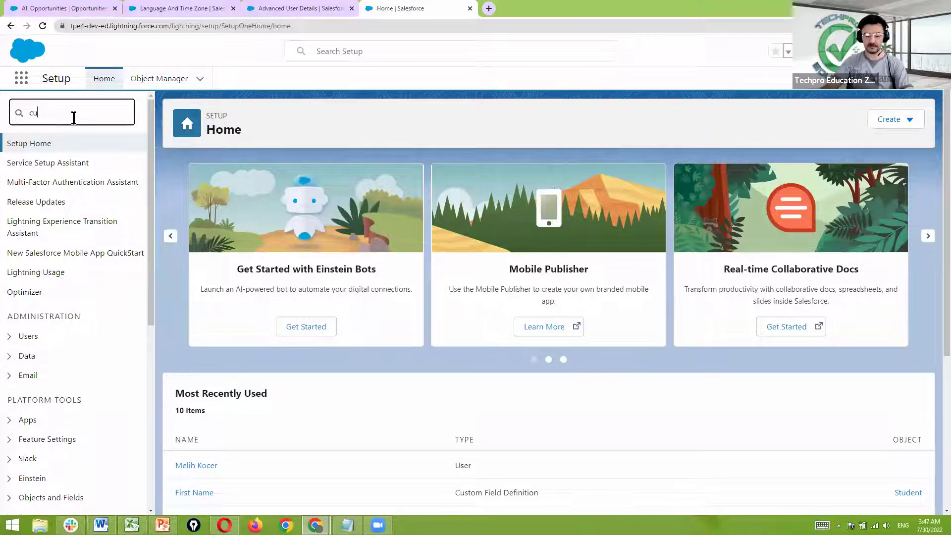
type("rrenc")
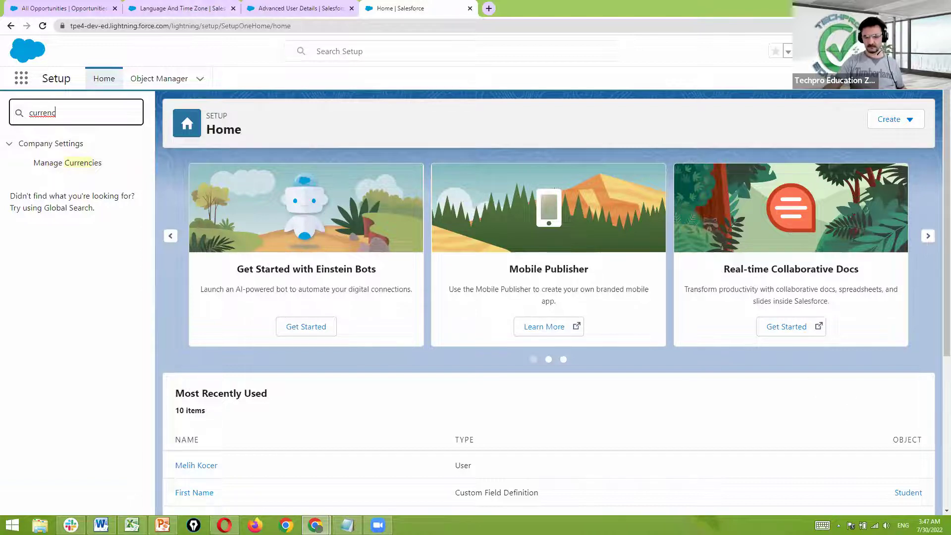
key("alt+Tab")
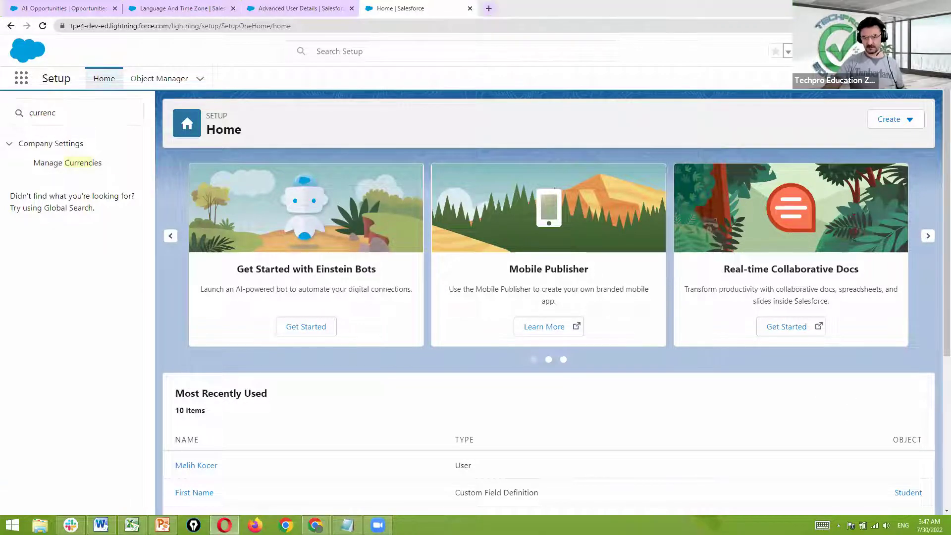
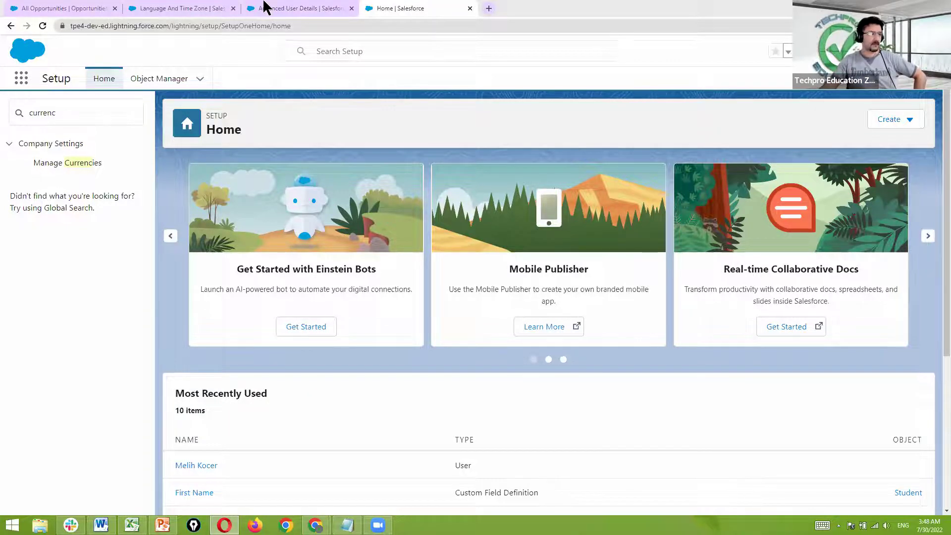
Close the Language & Time Zone and Setup browser tabs and return to the Advanced User Details page.
left_click(285, 9)
left_click(217, 10)
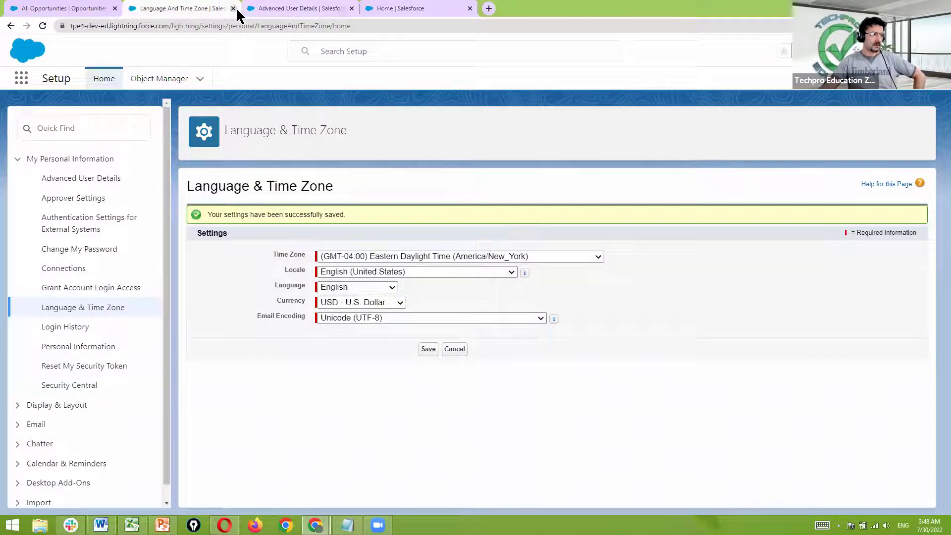
left_click(234, 9)
left_click(325, 10)
key("ctrl+shift+Tab")
left_click(352, 9)
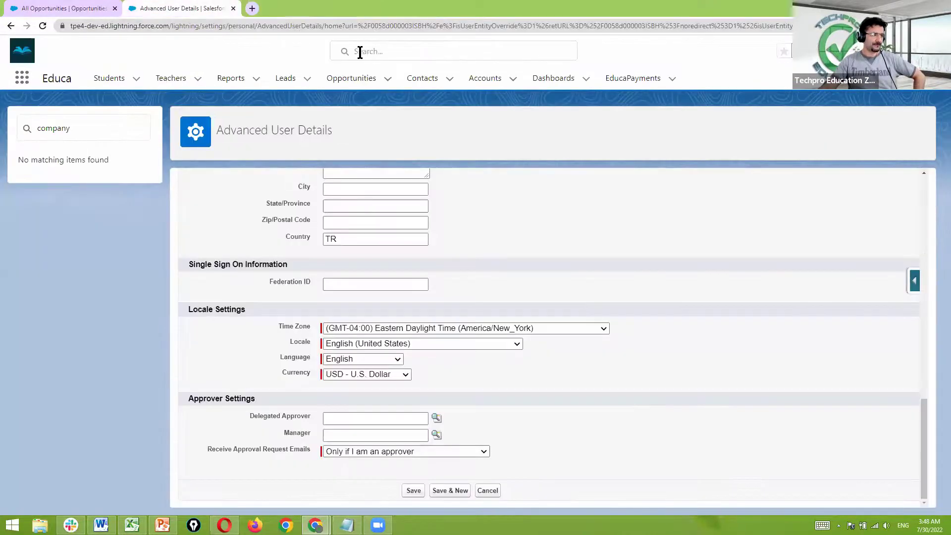
left_click(80, 10)
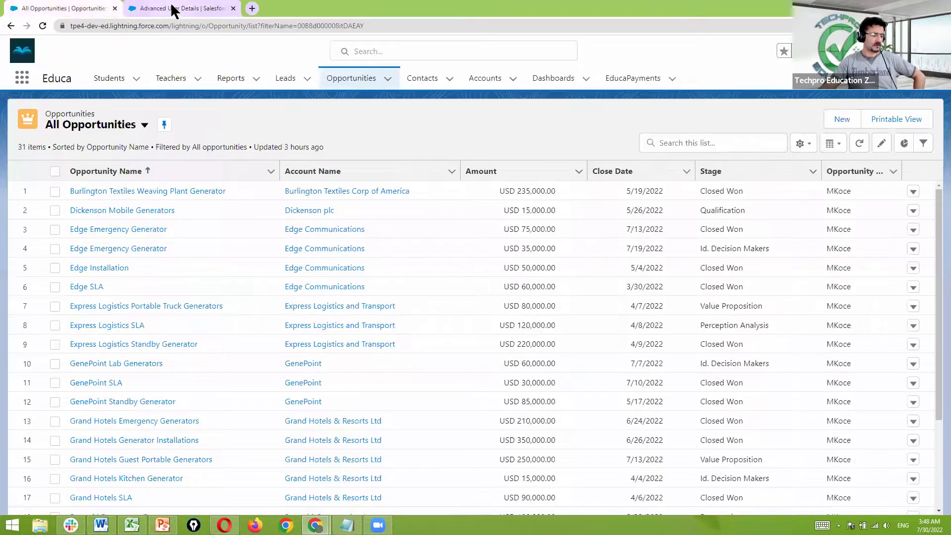
left_click(174, 10)
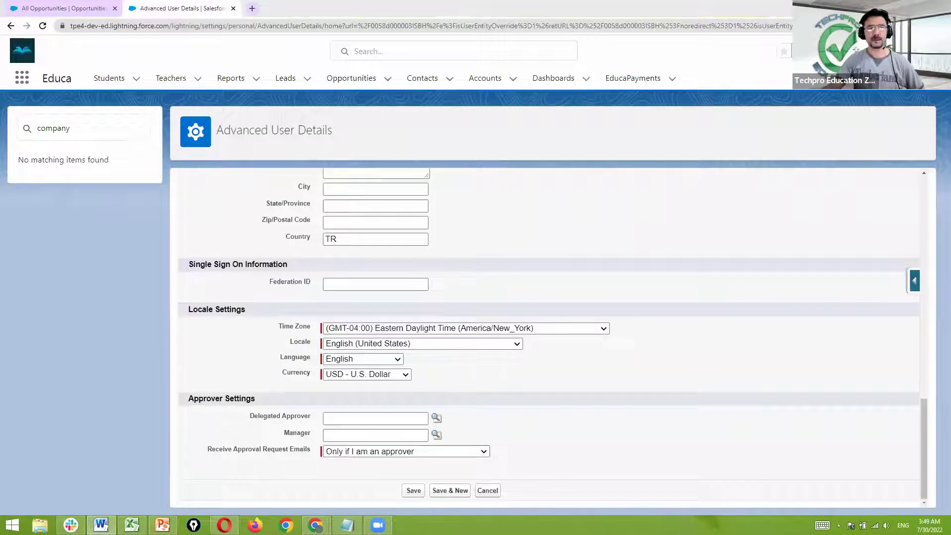
Open the personal settings, look through the Personal Information form, and cancel it without changes.
left_click(932, 51)
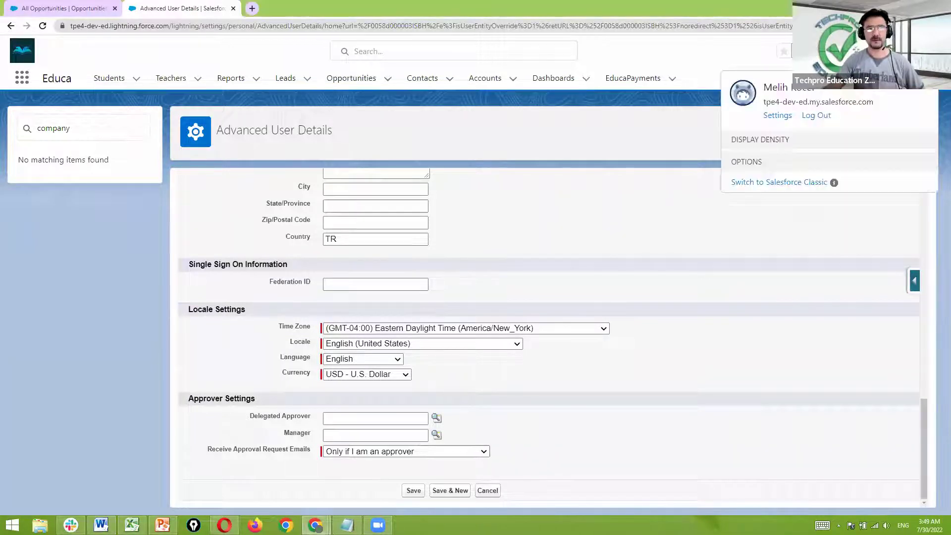
left_click(782, 118)
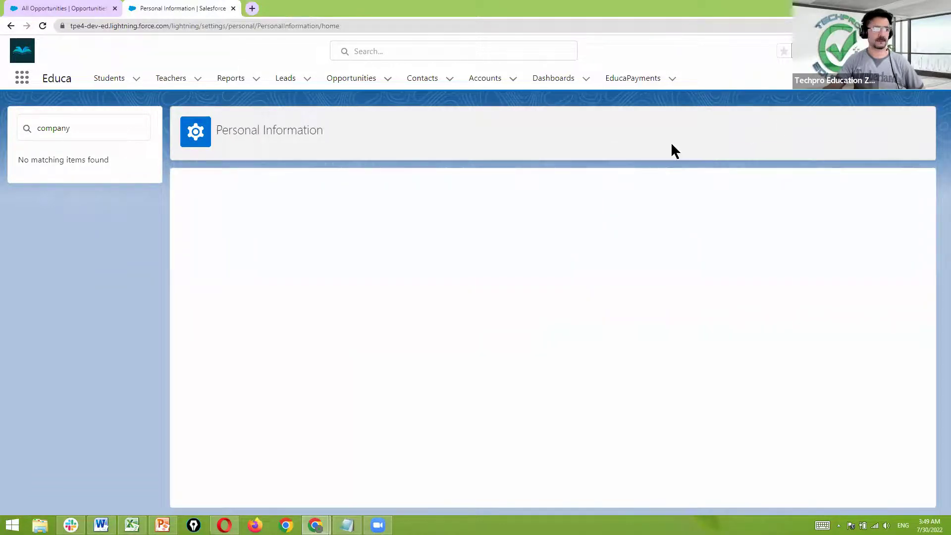
scroll(483, 229, "down", 5)
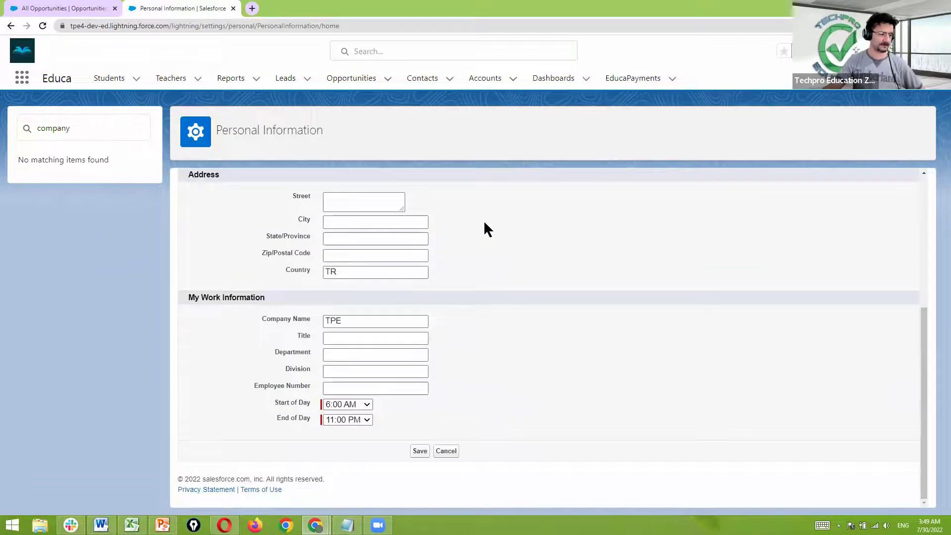
scroll(485, 223, "up", 5)
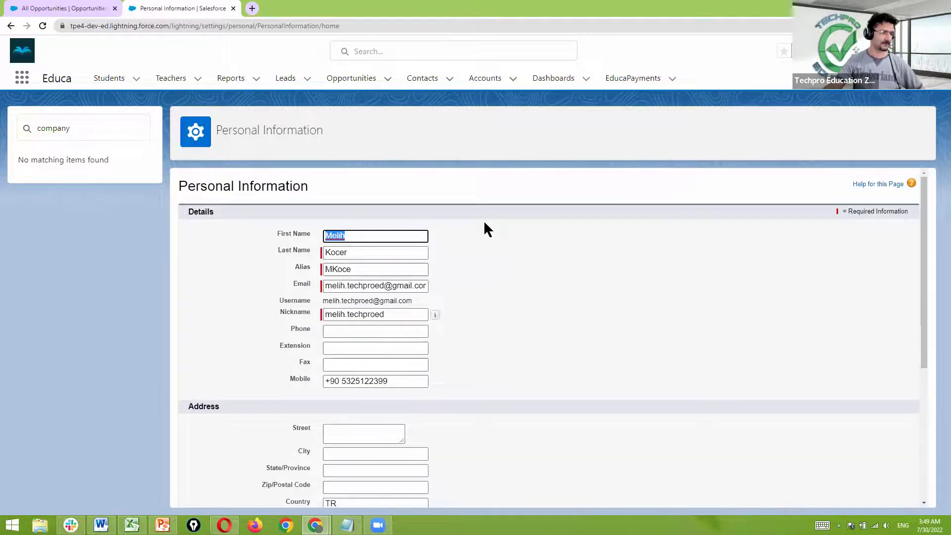
scroll(483, 220, "down", 5)
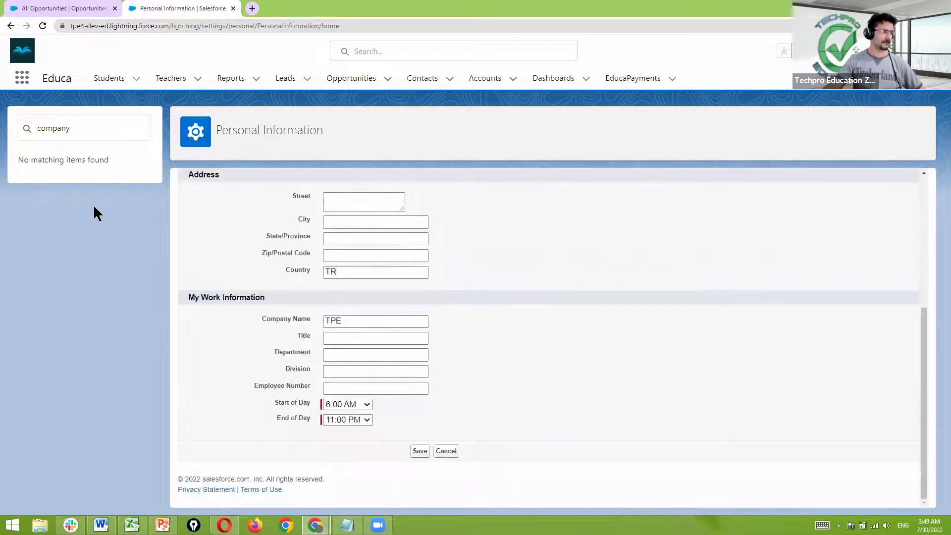
left_click(445, 448)
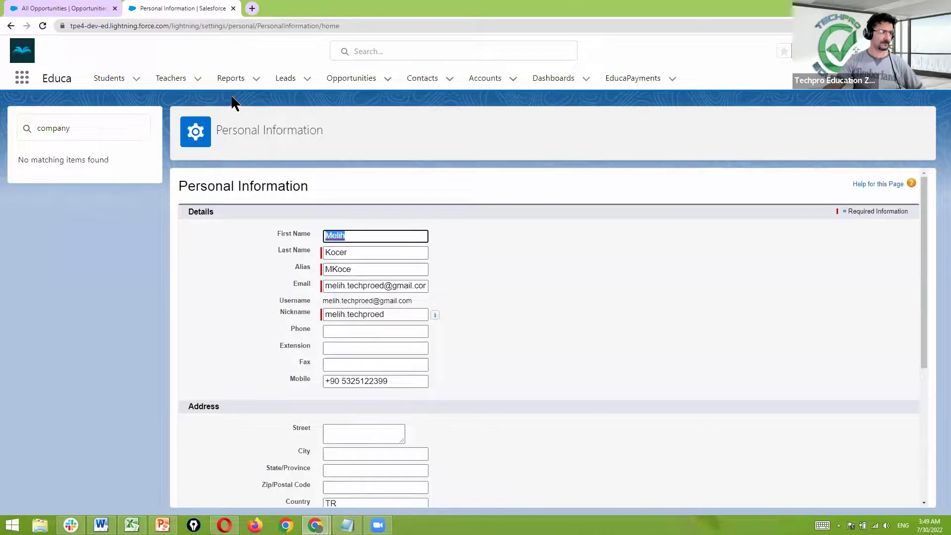
Reload the Personal Information page to clear the settings search, reopen the personal settings, and examine the address and work information.
left_click(325, 26)
key("Return")
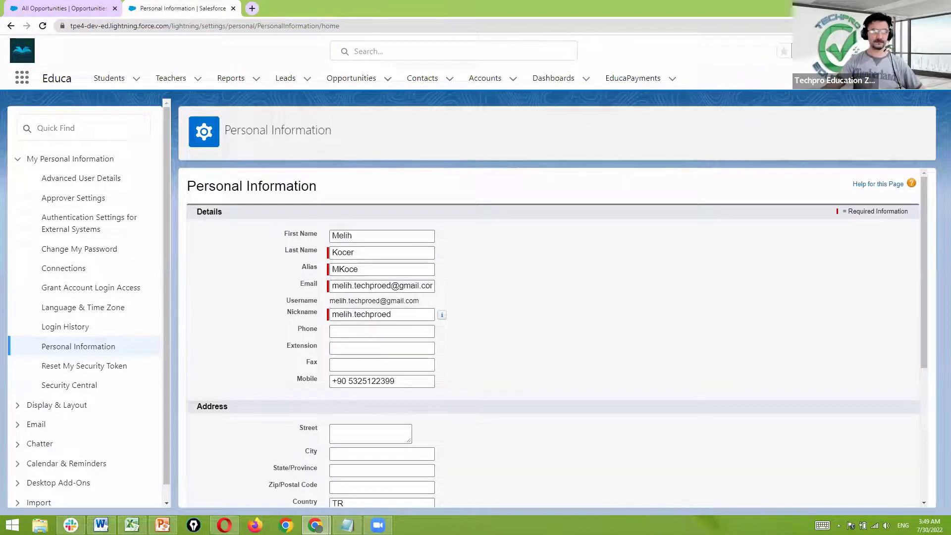
left_click(927, 51)
left_click(787, 115)
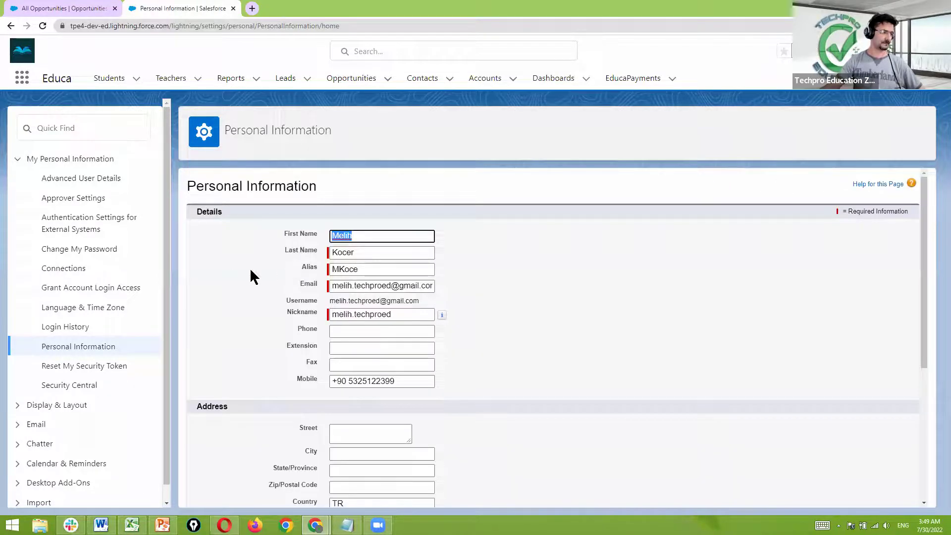
scroll(216, 274, "down", 5)
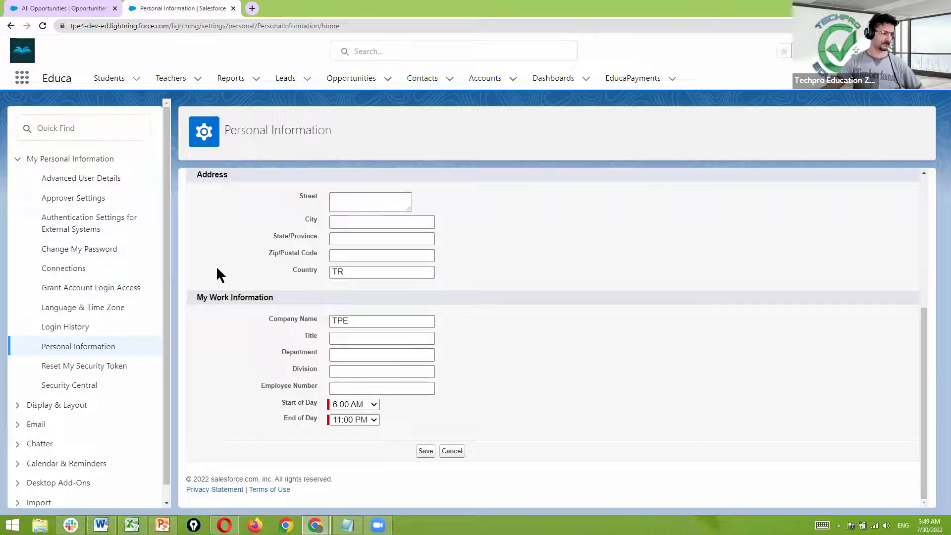
Search the personal settings for company.
left_click(109, 128)
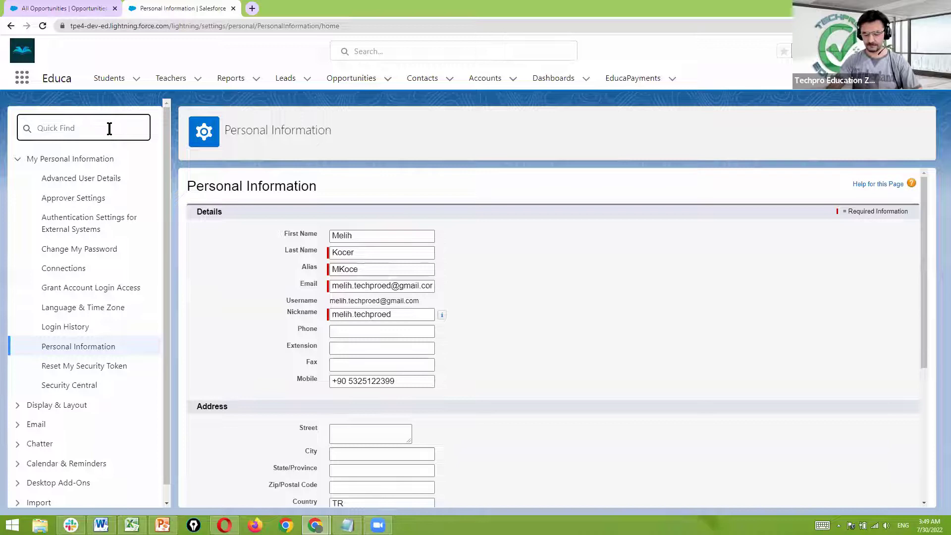
type("com")
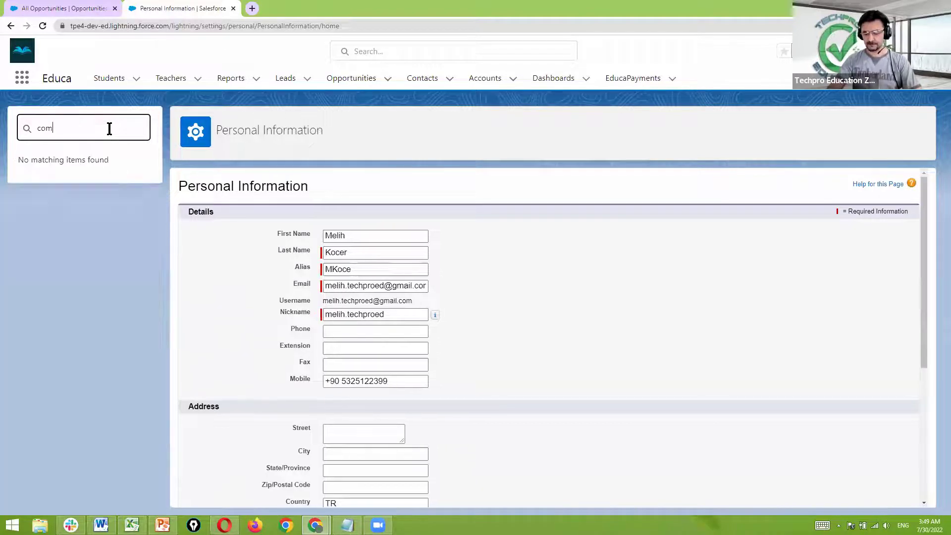
type("pany")
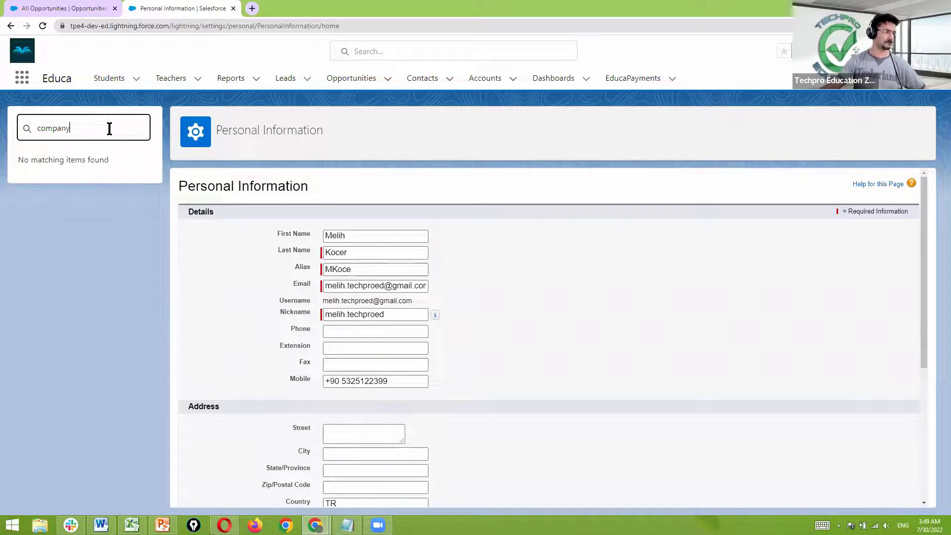
Open Setup in place of the personal settings tab, search it for company, and open Company Information.
left_click(806, 51)
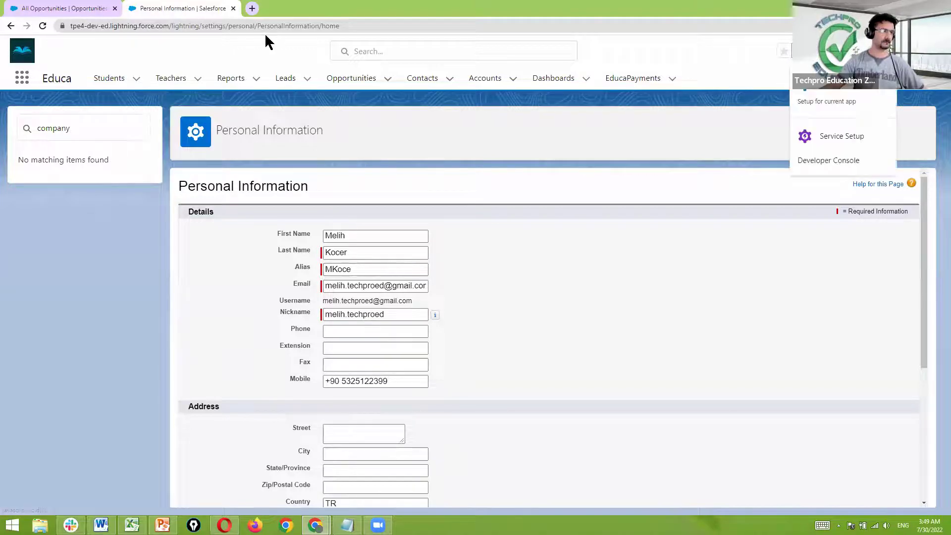
left_click(840, 99)
left_click(234, 8)
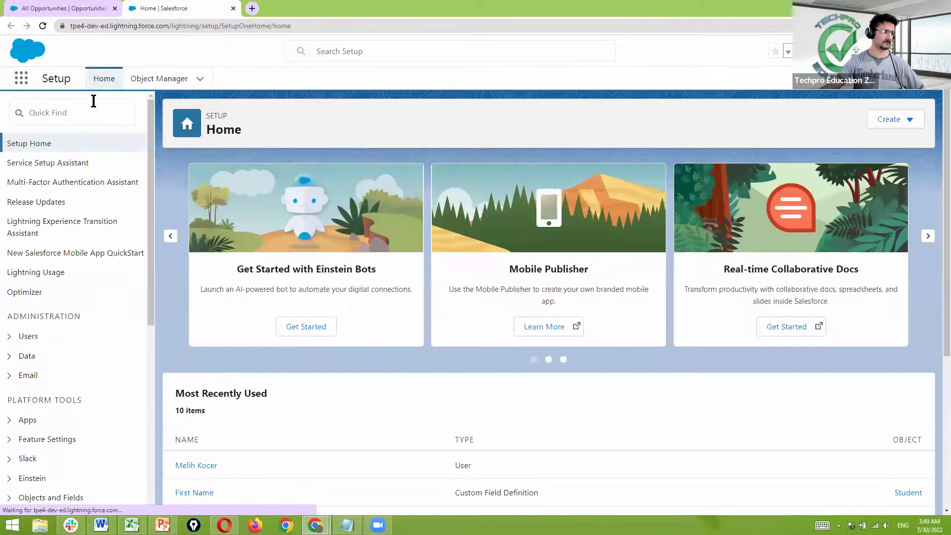
left_click(78, 112)
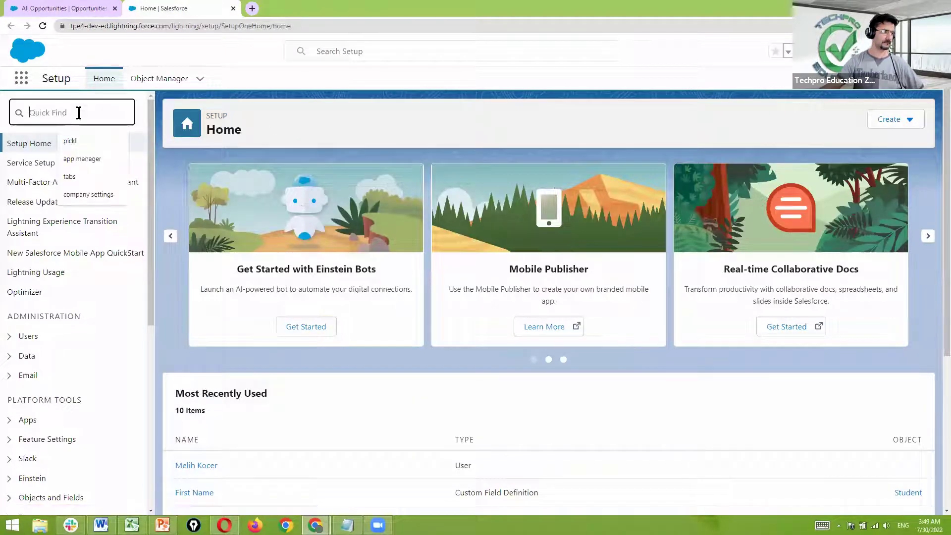
type("com")
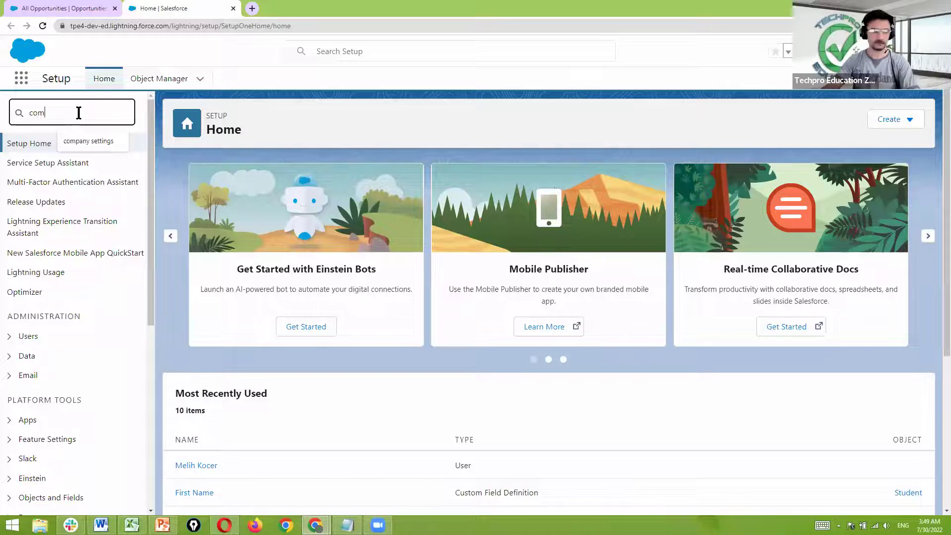
type("pany")
left_click(109, 239)
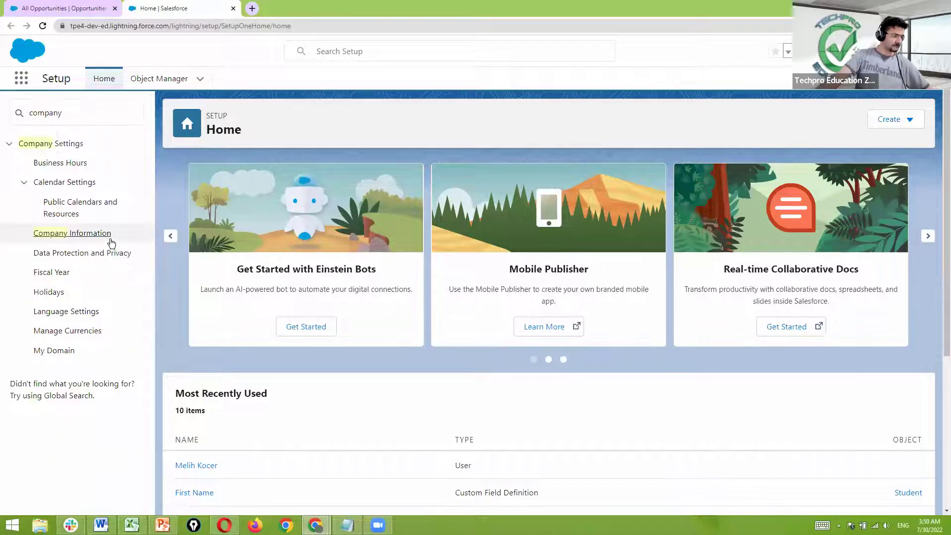
left_click(98, 239)
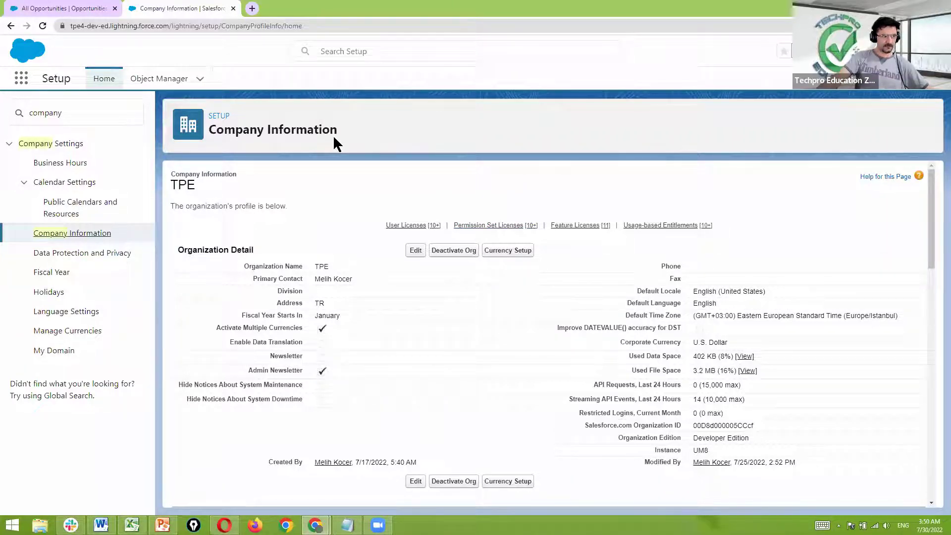
Review the User Licenses and Permission Set Licenses sections of the Company Information page.
scroll(476, 201, "down", 5)
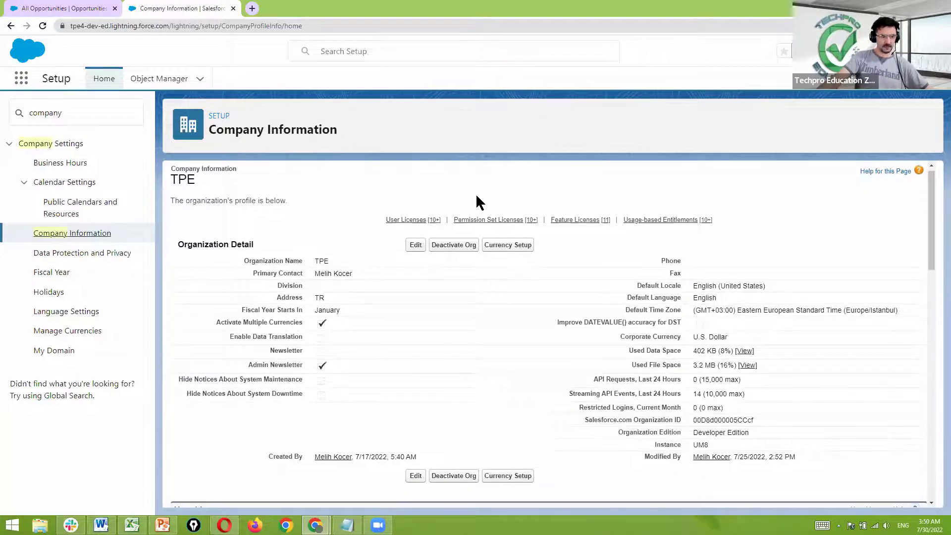
scroll(478, 197, "down", 1)
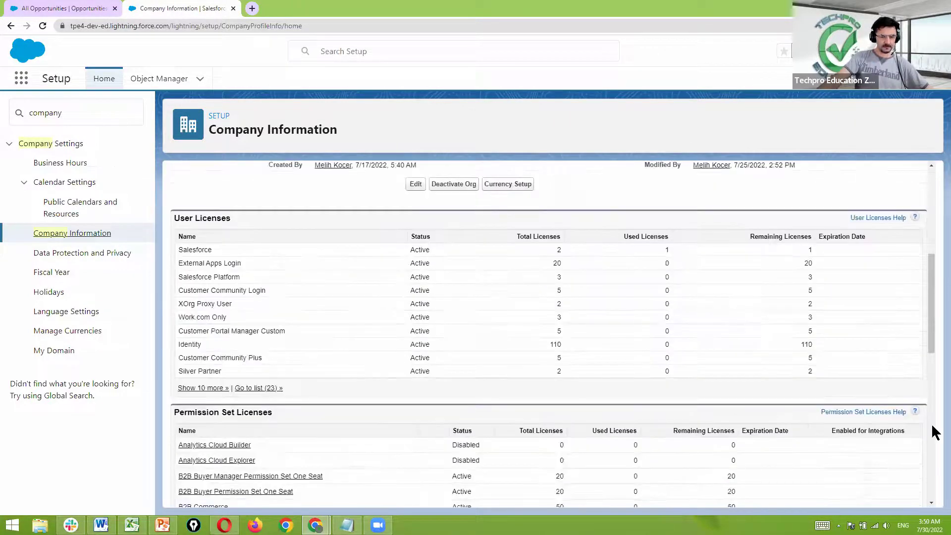
key("alt+Tab")
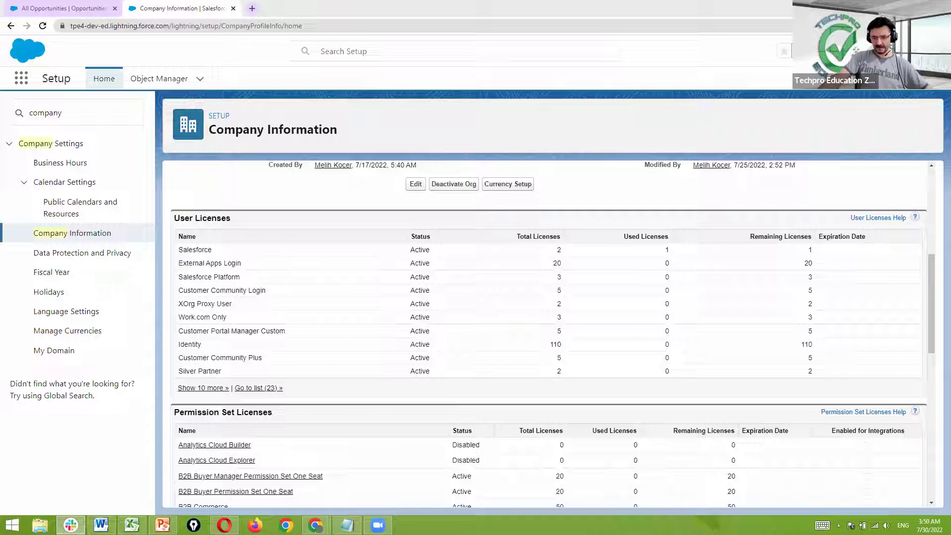
left_click(73, 233)
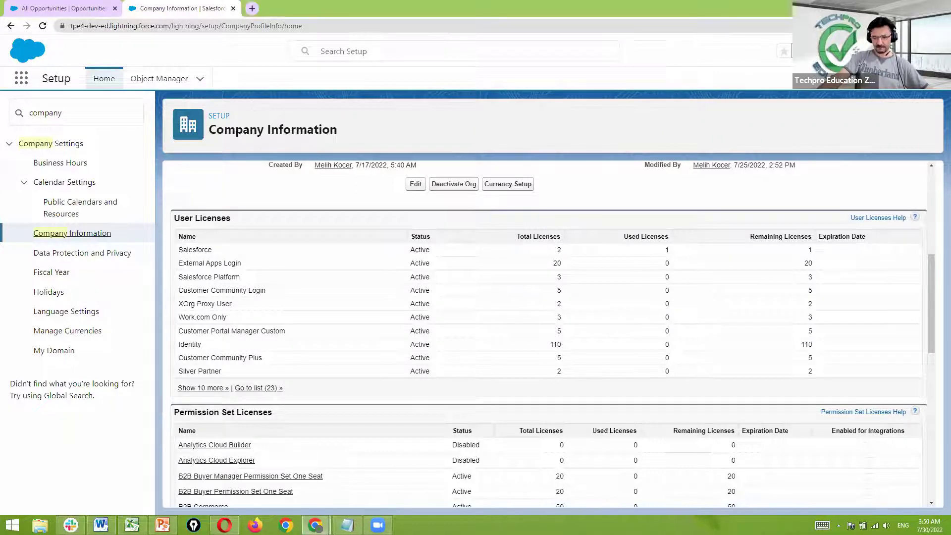
key("alt+Tab")
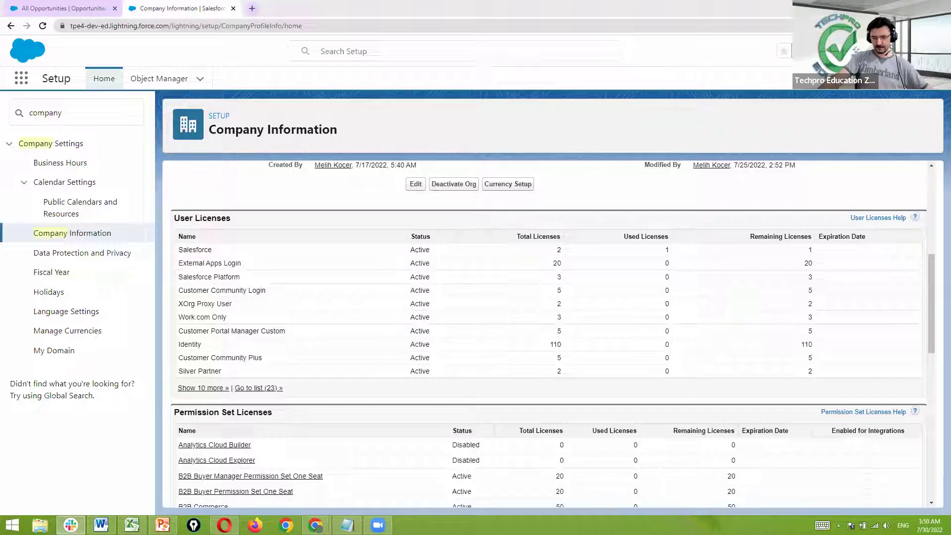
key("alt+Tab")
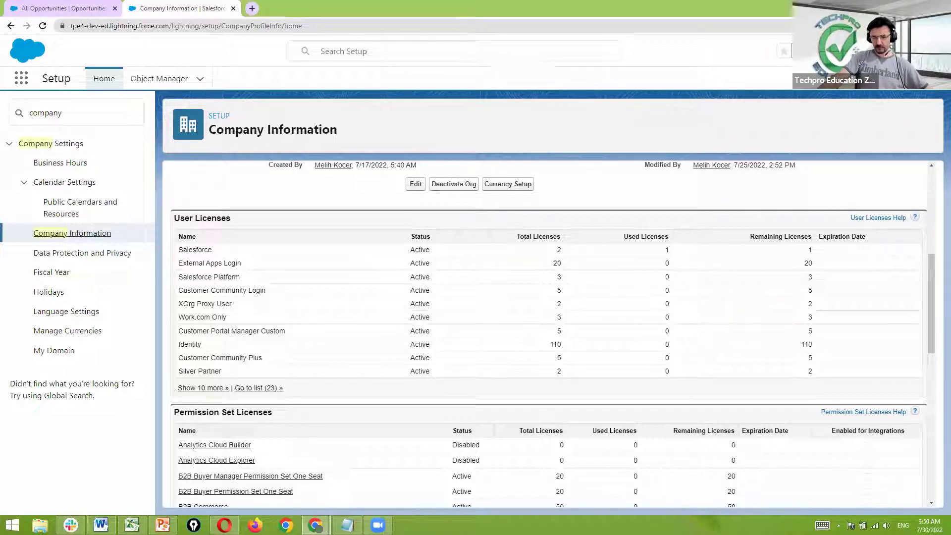
key("alt+Tab")
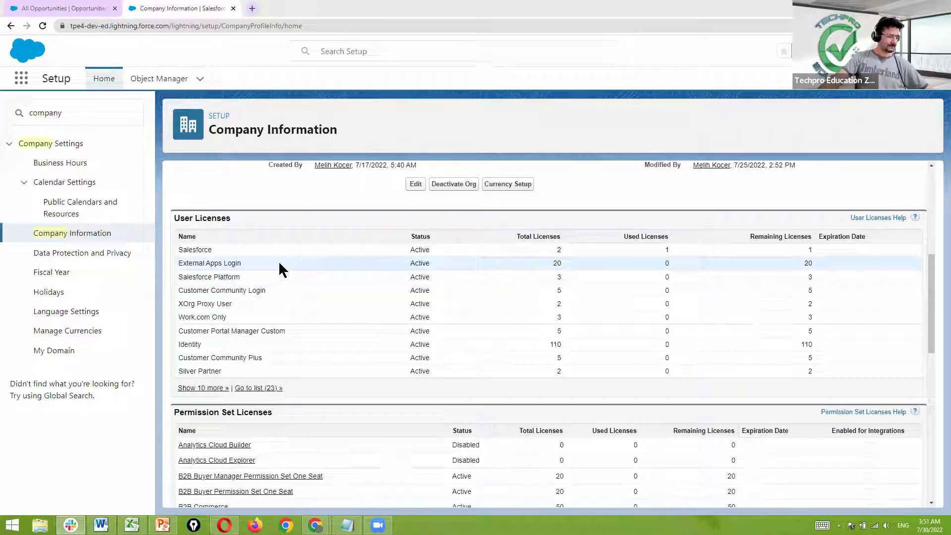
Open Manage Currencies, start a new currency, browse the available currency types, and choose AUD - Australian Dollar.
left_click(91, 333)
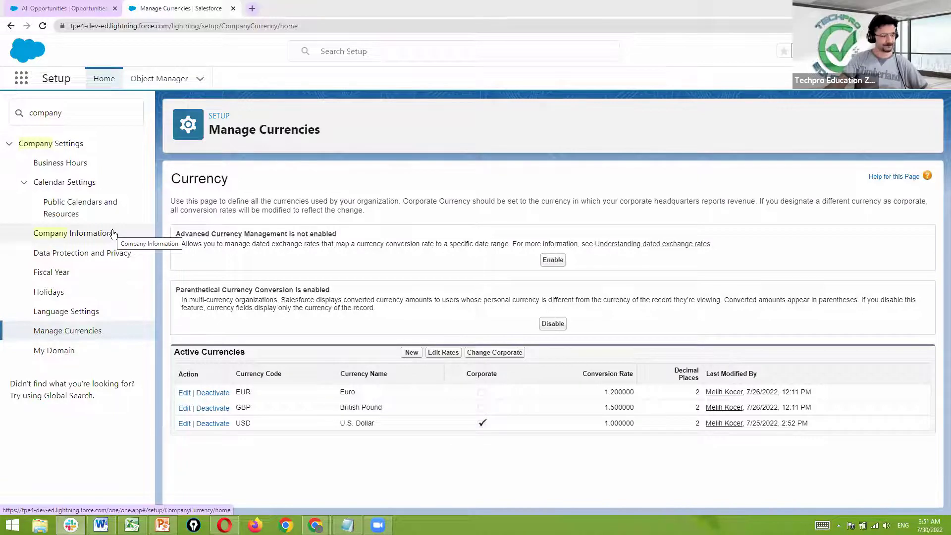
left_click(411, 353)
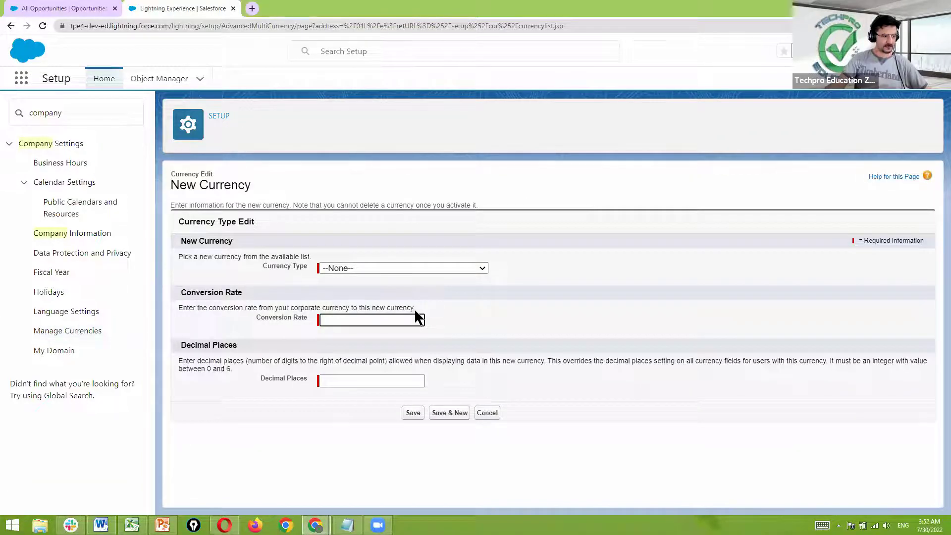
left_click(421, 268)
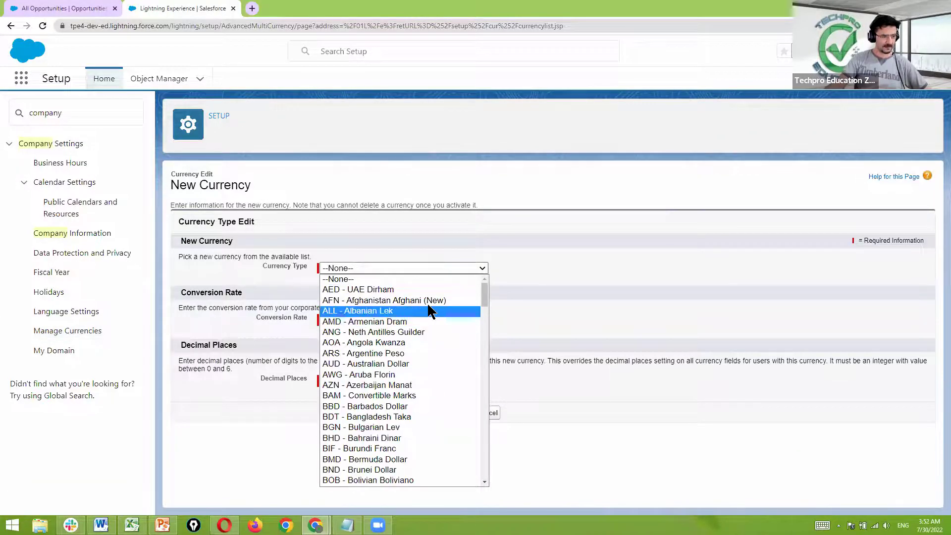
scroll(427, 303, "down", 20)
scroll(429, 336, "down", 12)
scroll(430, 378, "up", 20)
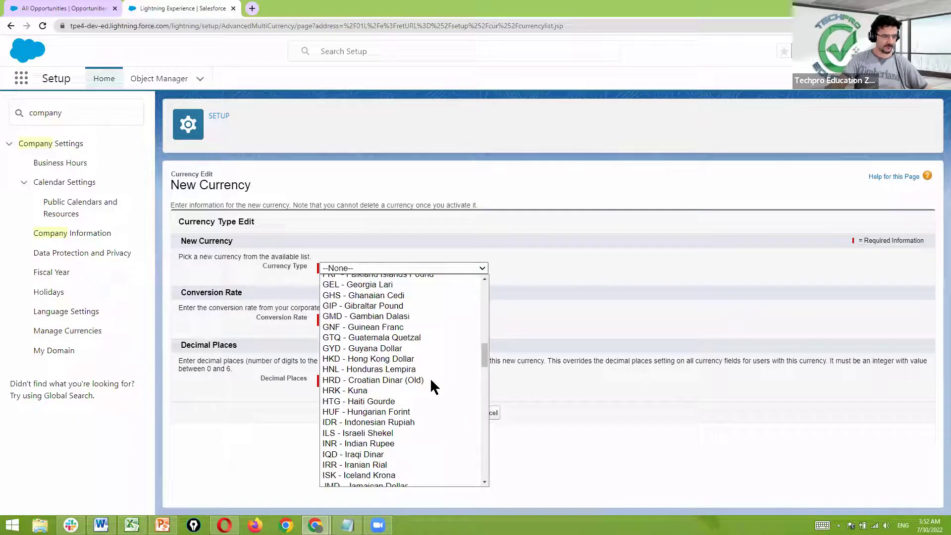
scroll(431, 380, "up", 20)
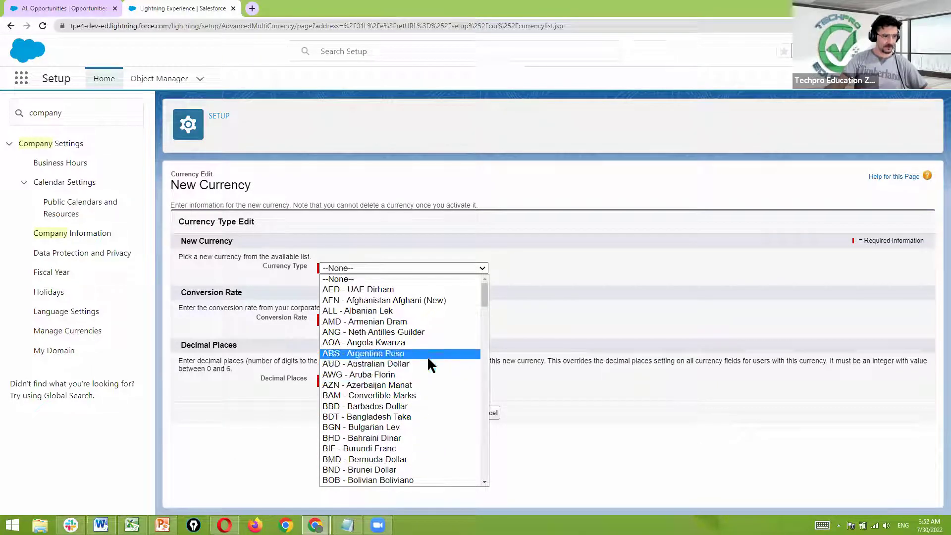
left_click(427, 364)
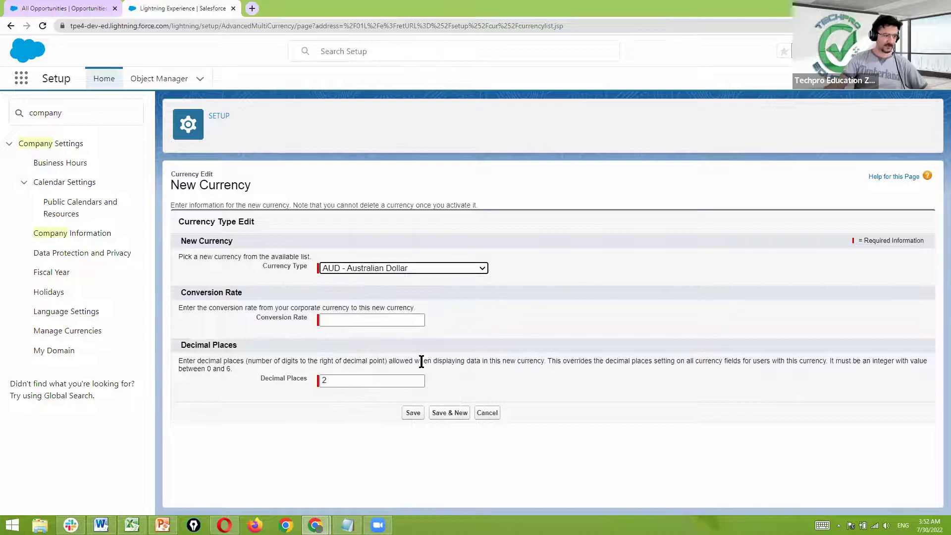
Set the Australian Dollar's conversion rate to 2.5 and save the new currency.
left_click(345, 320)
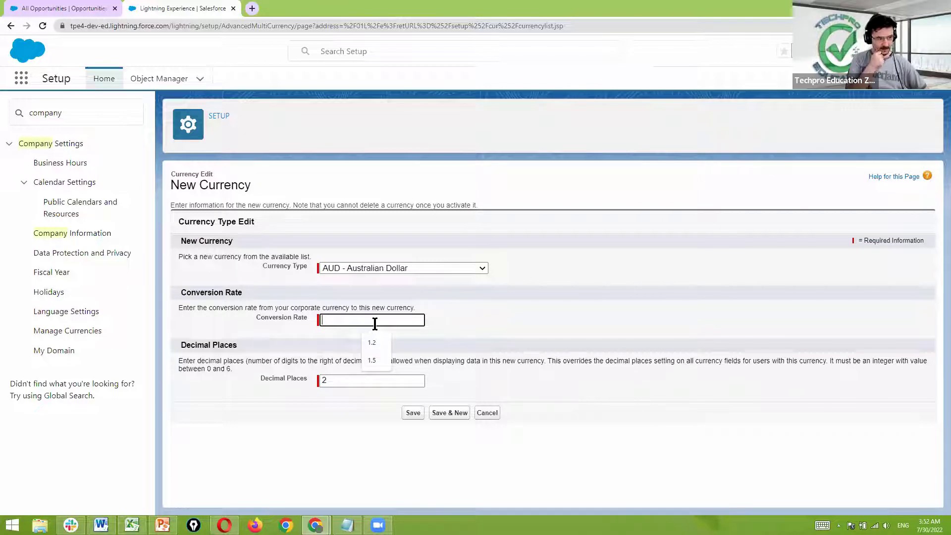
type("2")
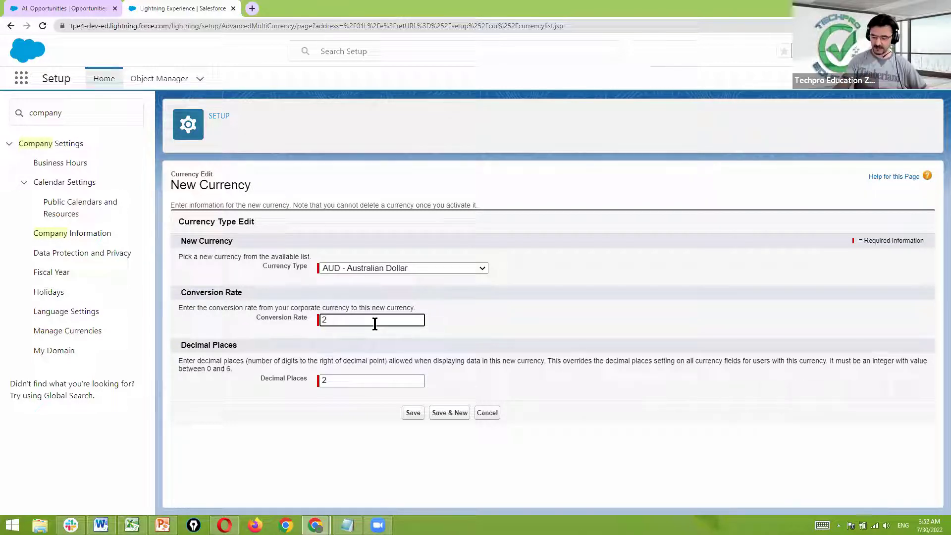
type(".5")
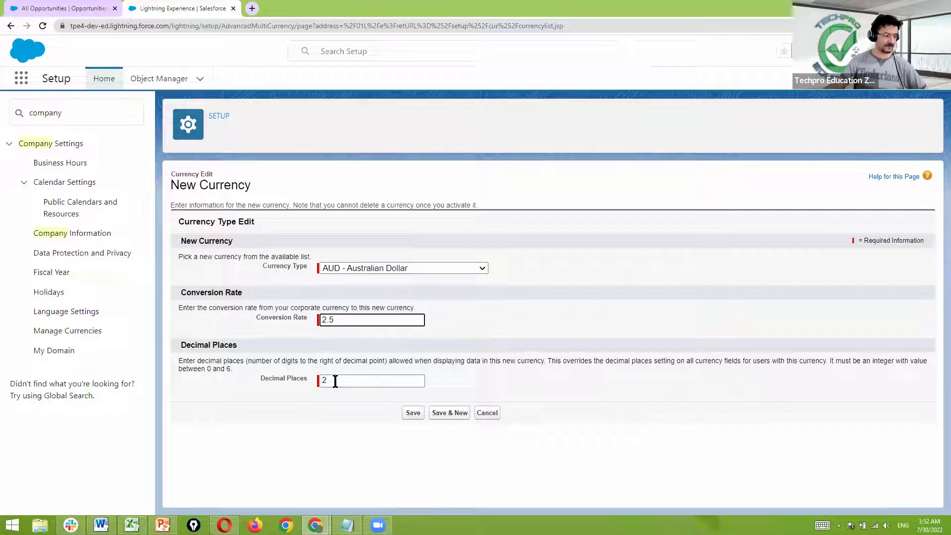
left_click(411, 414)
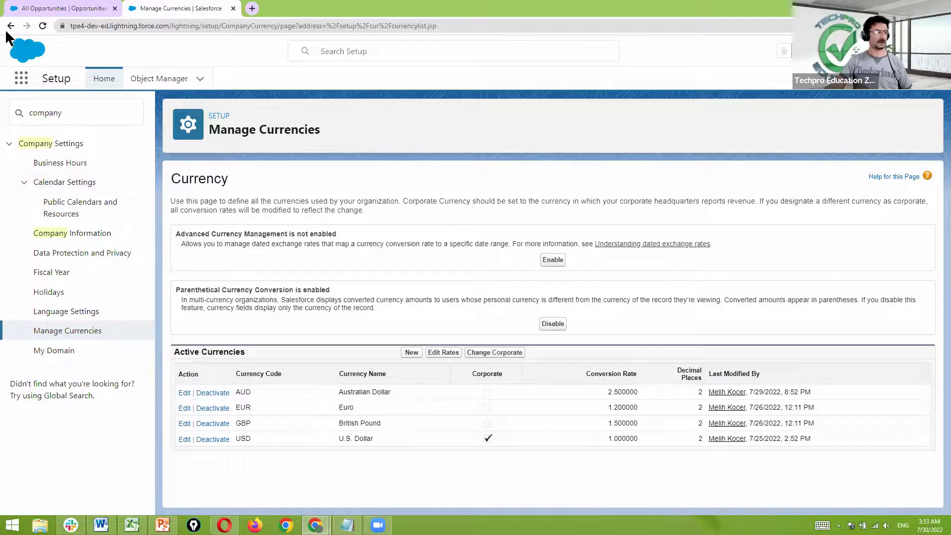
Look at the All Opportunities list, and visit Currency Setup from the Company Information page before returning to that page.
left_click(54, 8)
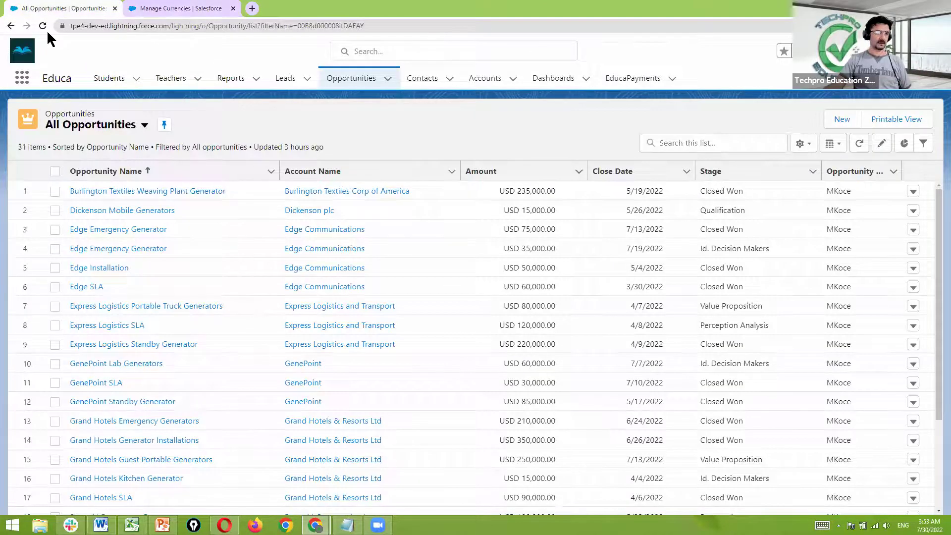
left_click(153, 9)
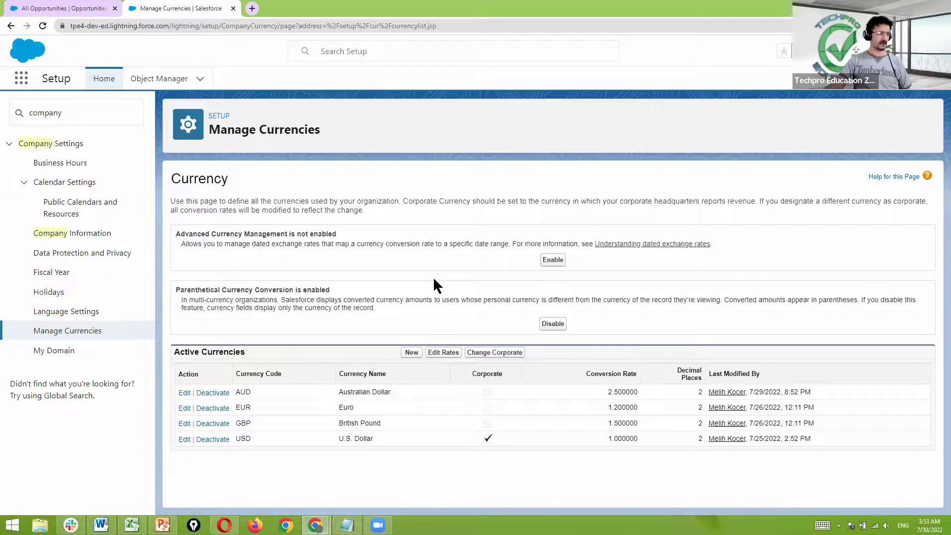
left_click(89, 240)
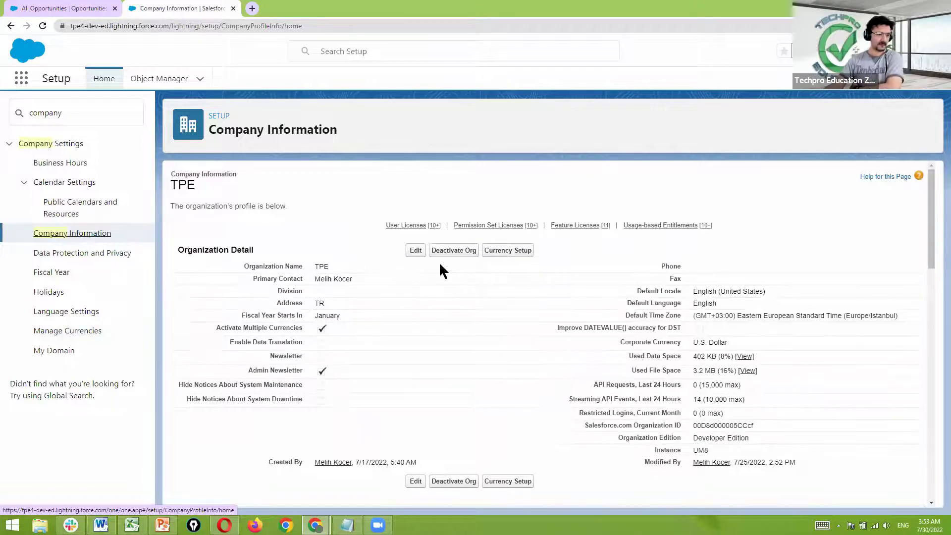
left_click(510, 250)
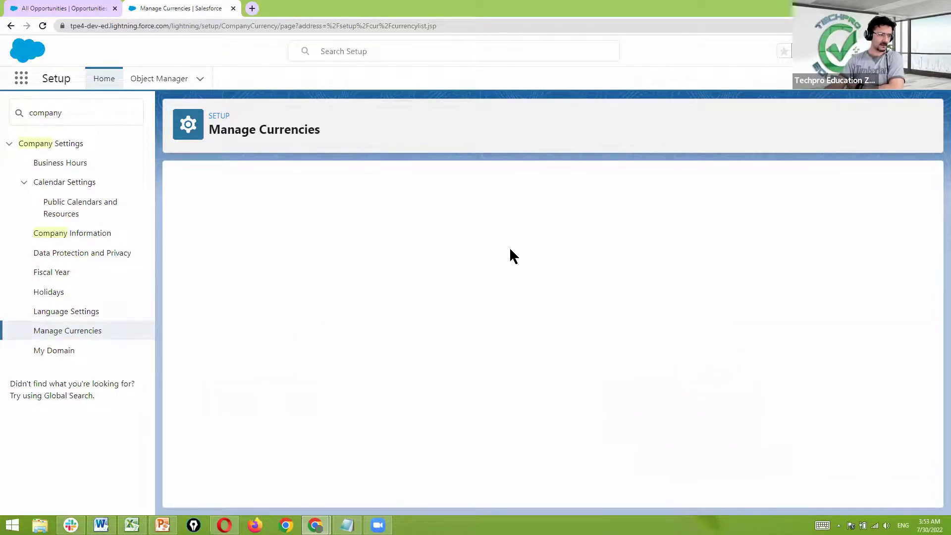
left_click(12, 26)
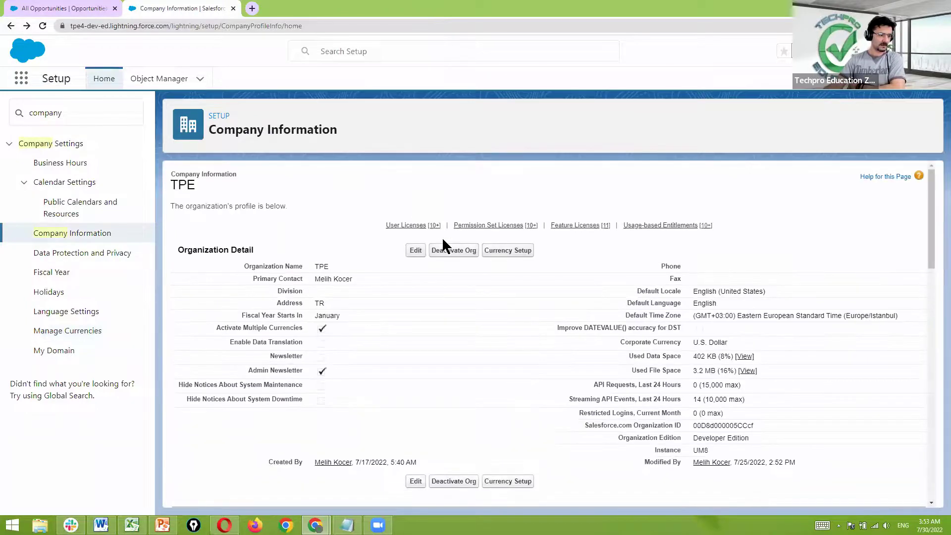
Open the organization profile for editing and examine its address, locale and currency settings, checking the All Opportunities amounts in between.
scroll(438, 226, "down", 1)
left_click(421, 200)
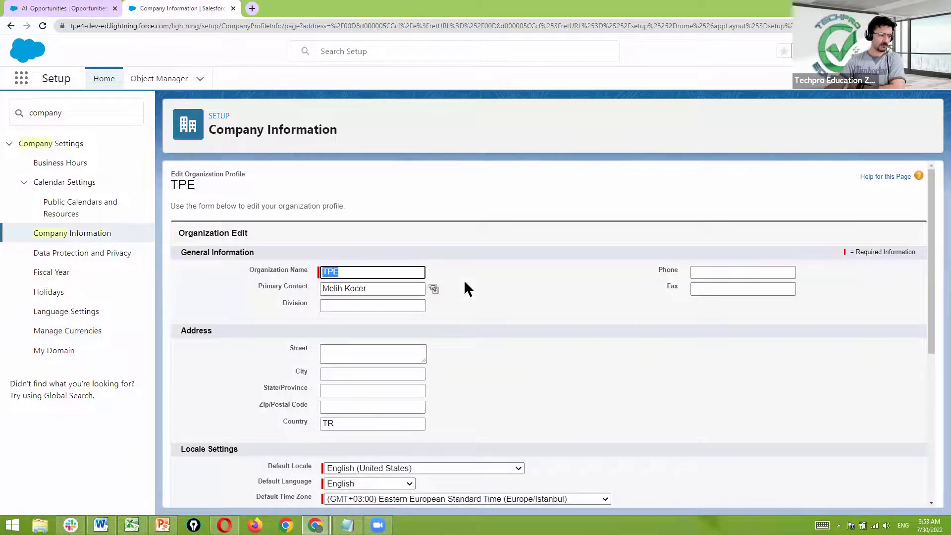
left_click(42, 8)
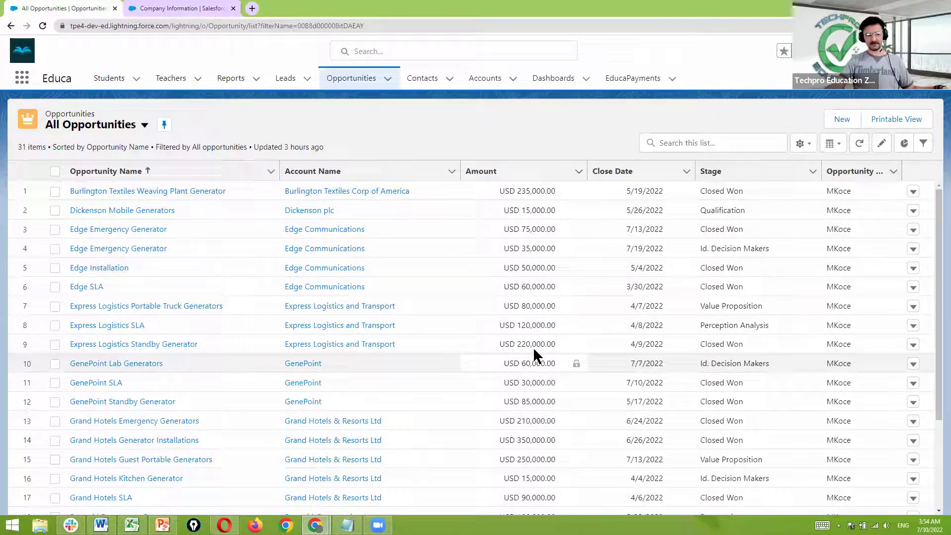
left_click(158, 9)
scroll(495, 294, "down", 5)
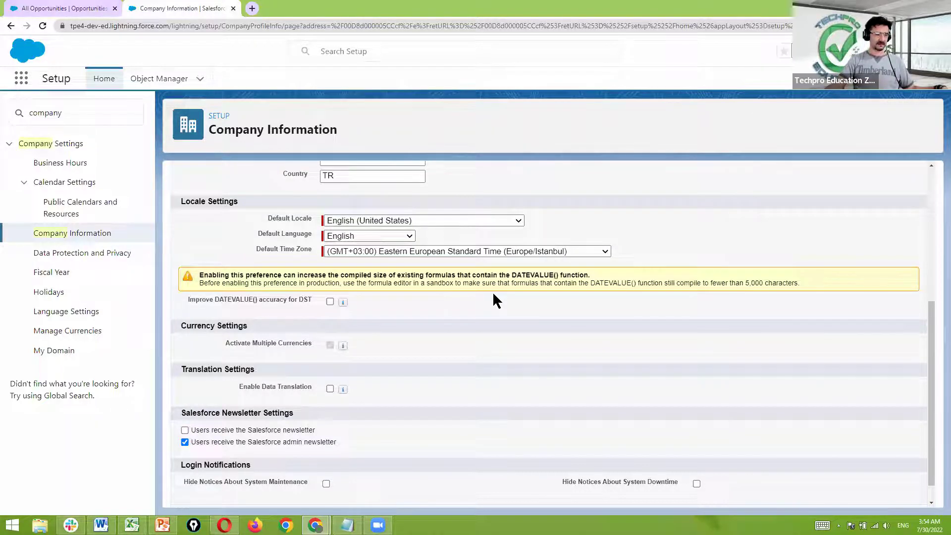
scroll(494, 295, "down", 1)
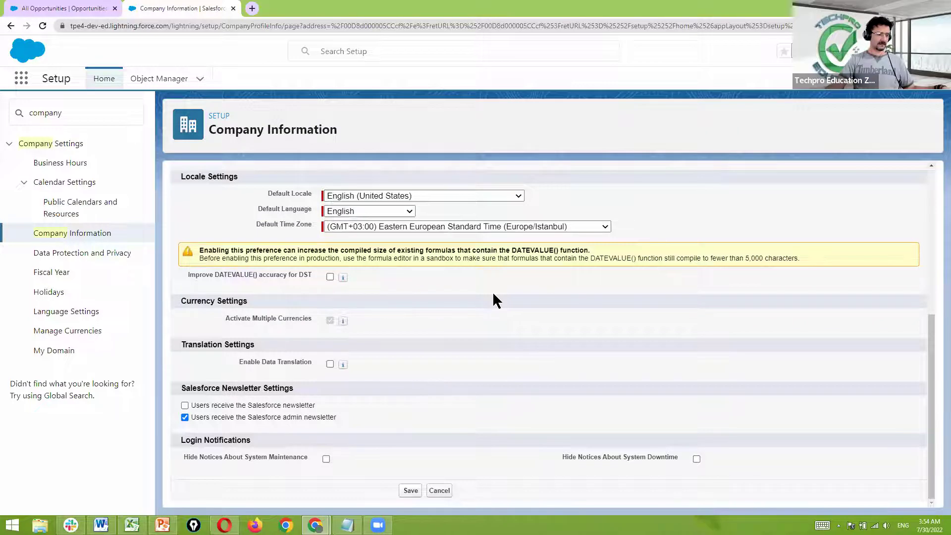
scroll(493, 291, "up", 5)
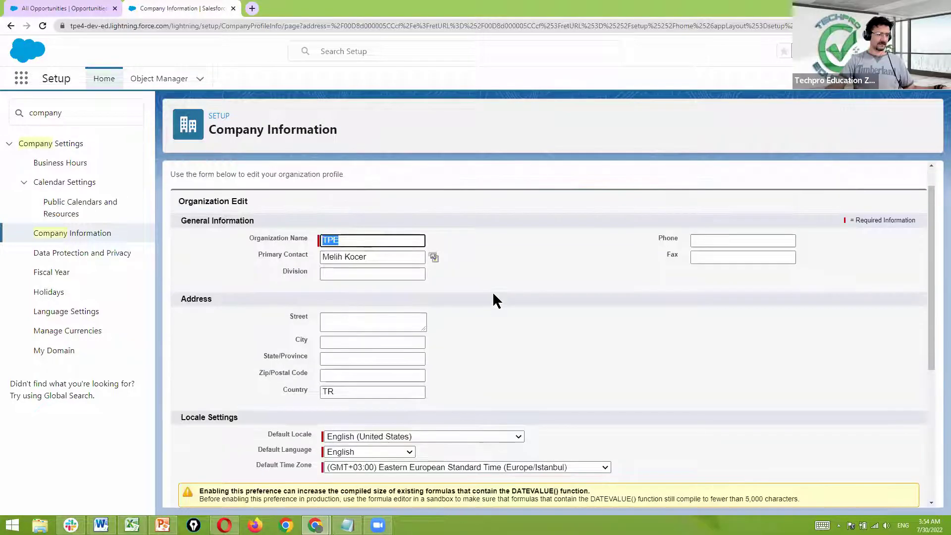
scroll(493, 295, "down", 2)
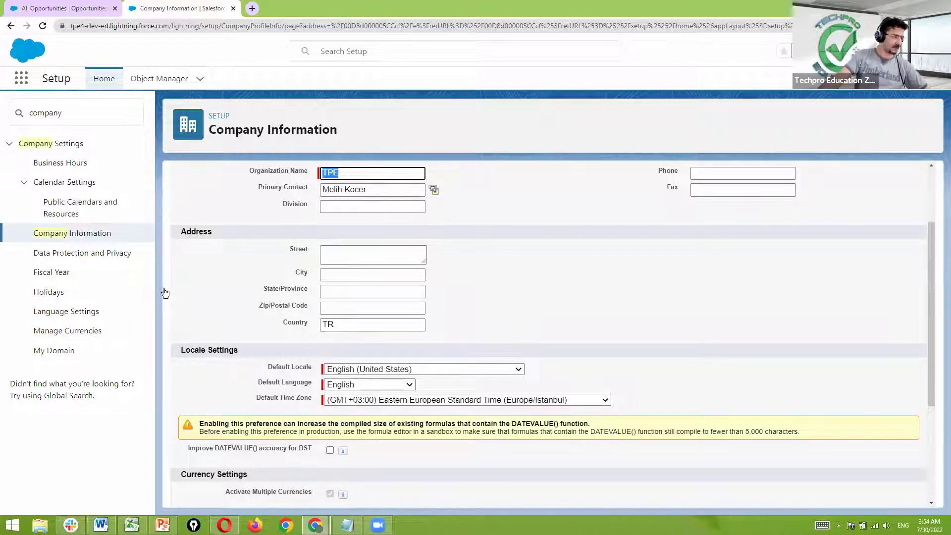
In Manage Currencies, change the corporate currency to EUR - Euro and save it.
left_click(91, 330)
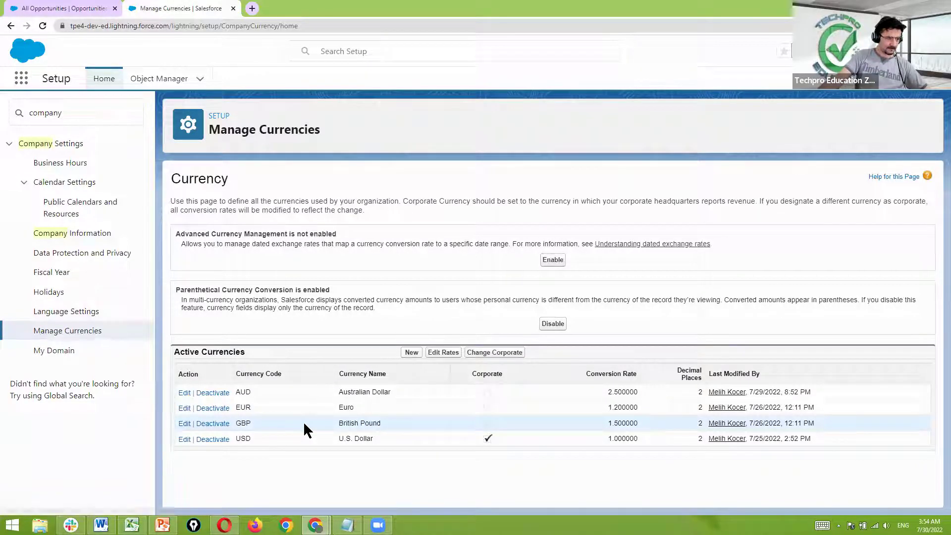
left_click(513, 353)
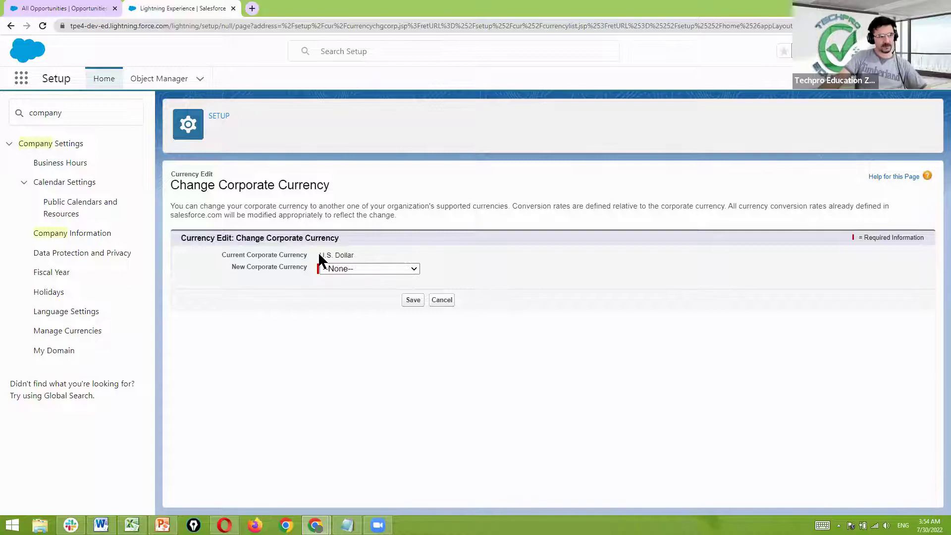
left_click(345, 267)
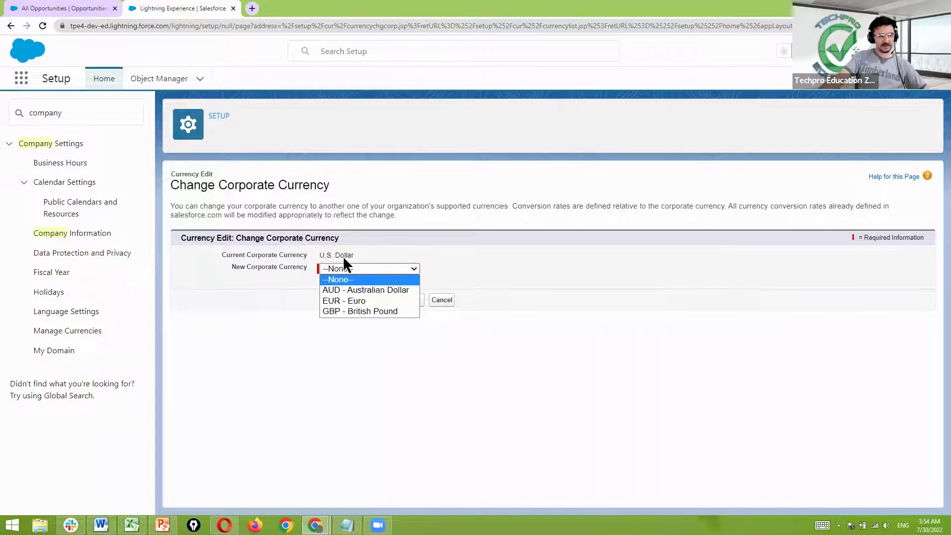
left_click(365, 300)
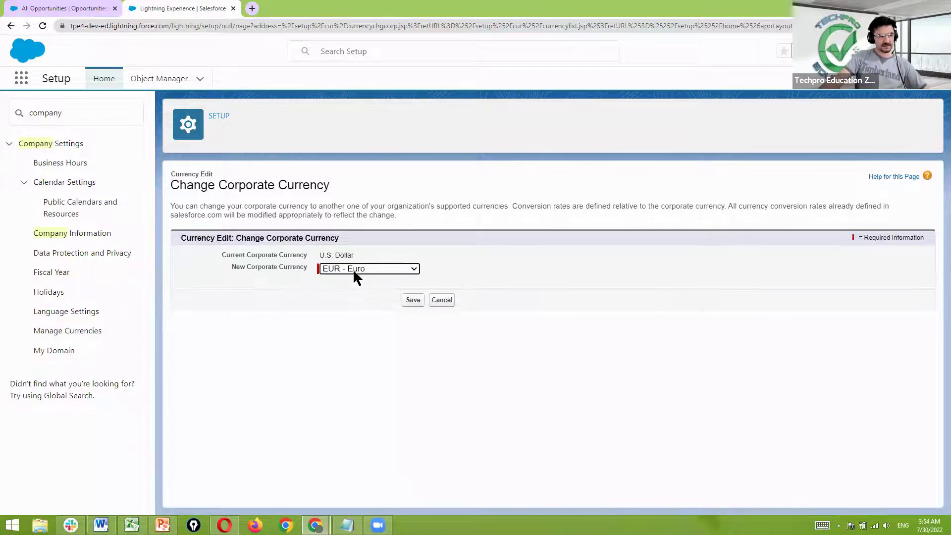
left_click(413, 300)
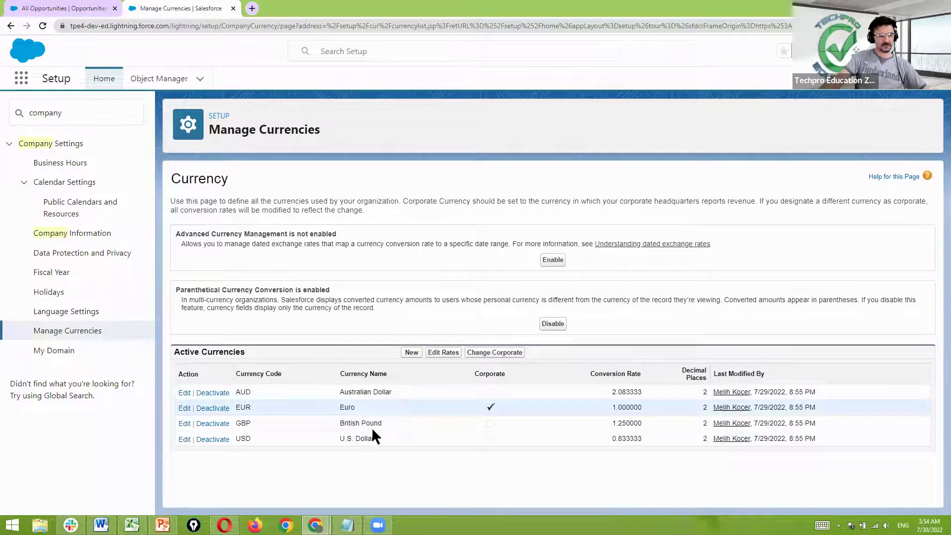
Reload the All Opportunities list twice to check the currency of its amounts, and return to Manage Currencies.
left_click(70, 8)
left_click(386, 26)
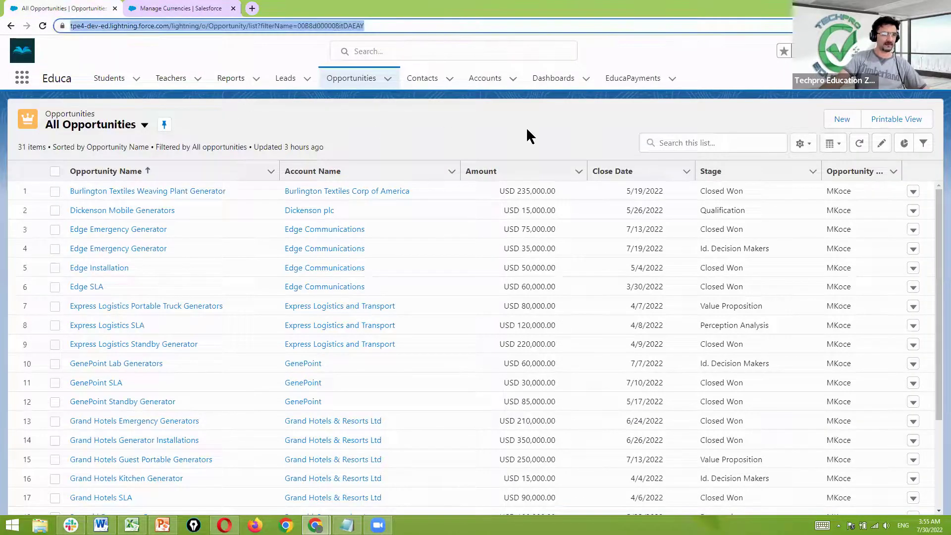
key("Return")
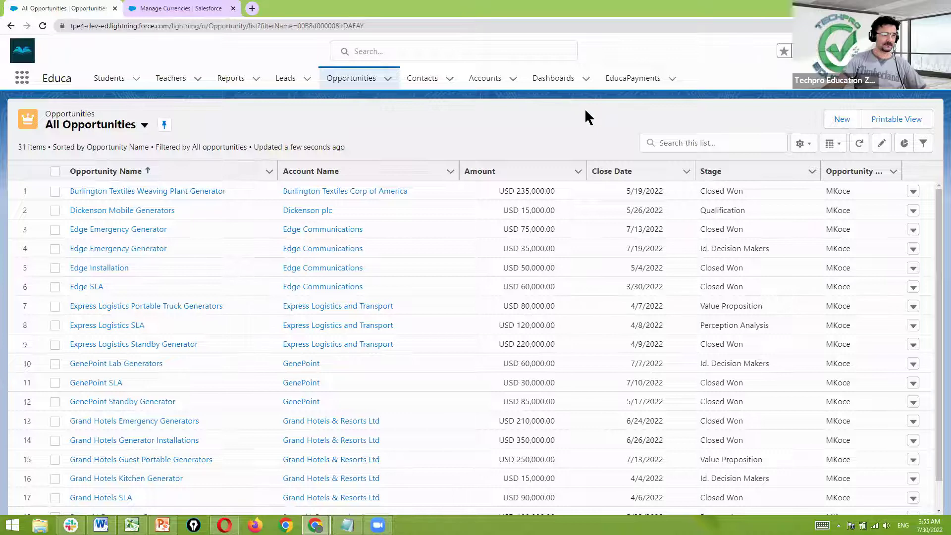
left_click(388, 25)
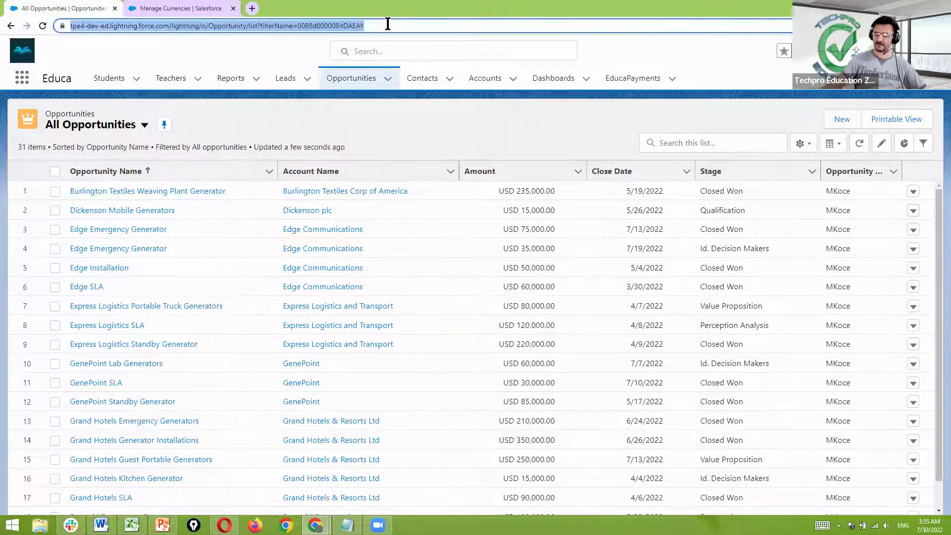
key("Return")
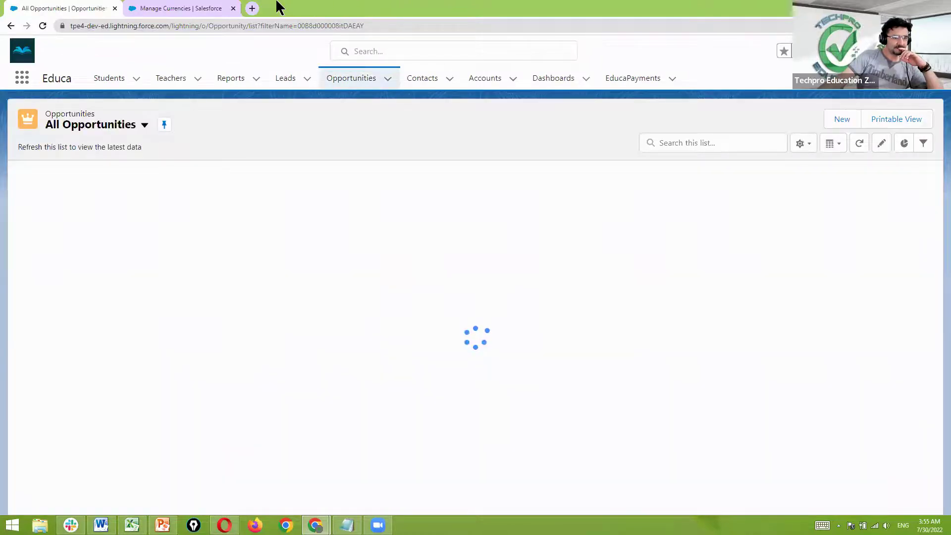
left_click(185, 10)
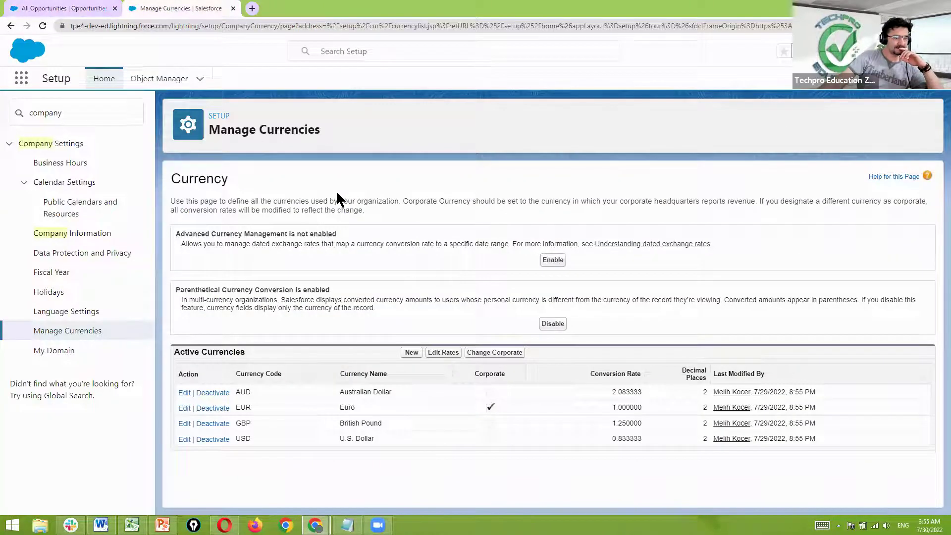
Enable Advanced Currency Management for the organization on the Manage Currencies page and confirm the activation.
left_click(560, 266)
scroll(78, 203, "down", 1)
left_click(50, 204)
left_click(138, 223)
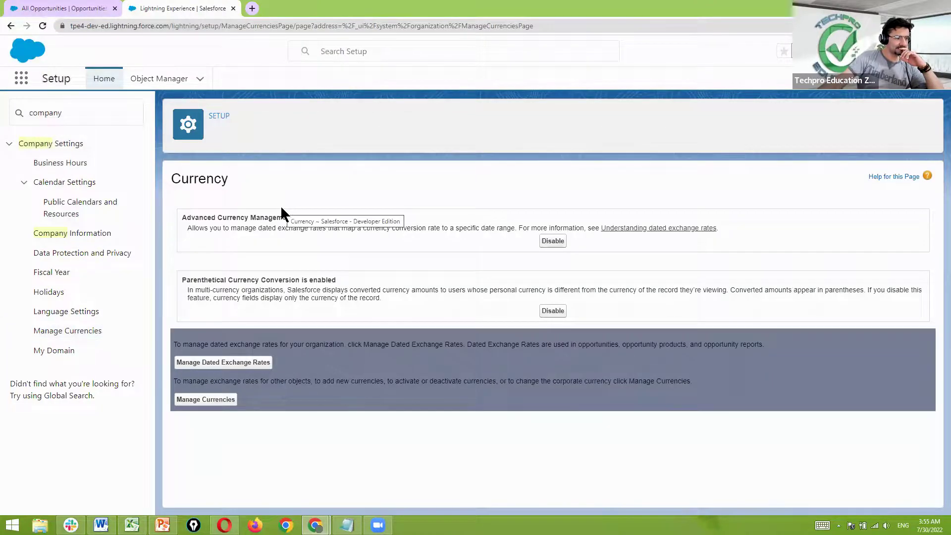
Reload the Setup currency page, and reopen the Opportunities list in the Educa app to check the currency of its amounts.
left_click(387, 26)
key("Return")
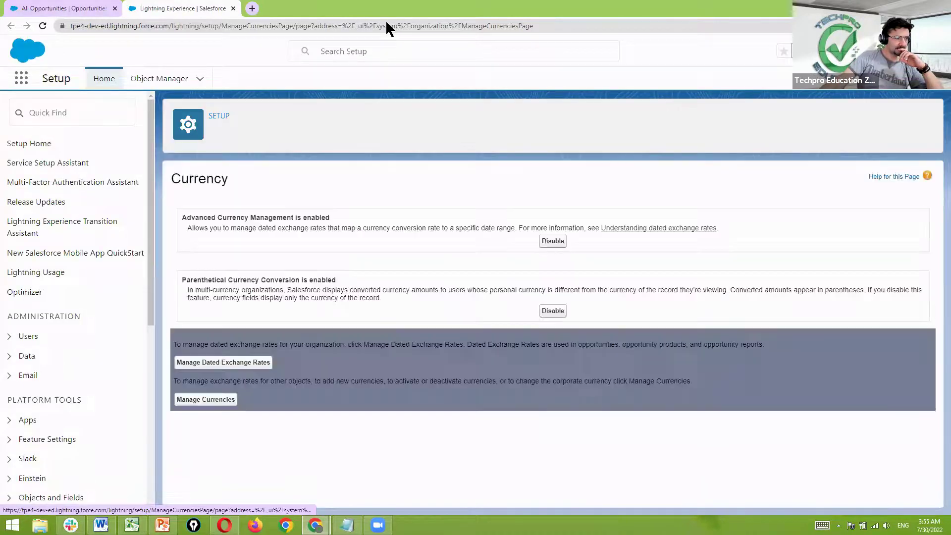
left_click(84, 9)
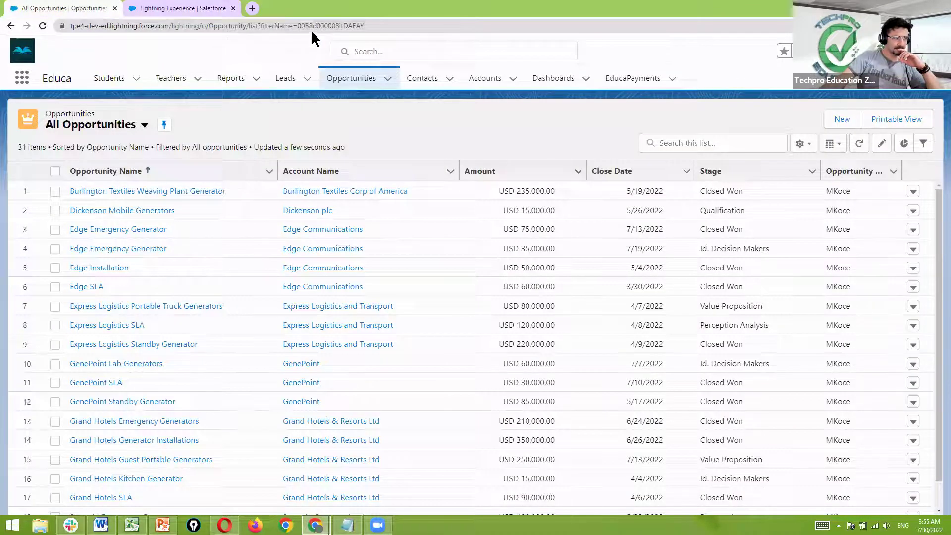
left_click(385, 21)
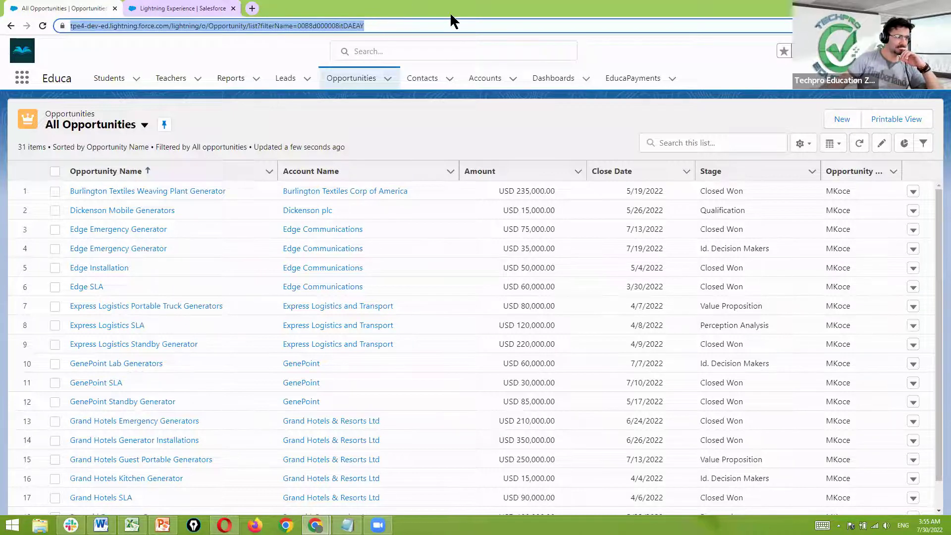
left_click(17, 76)
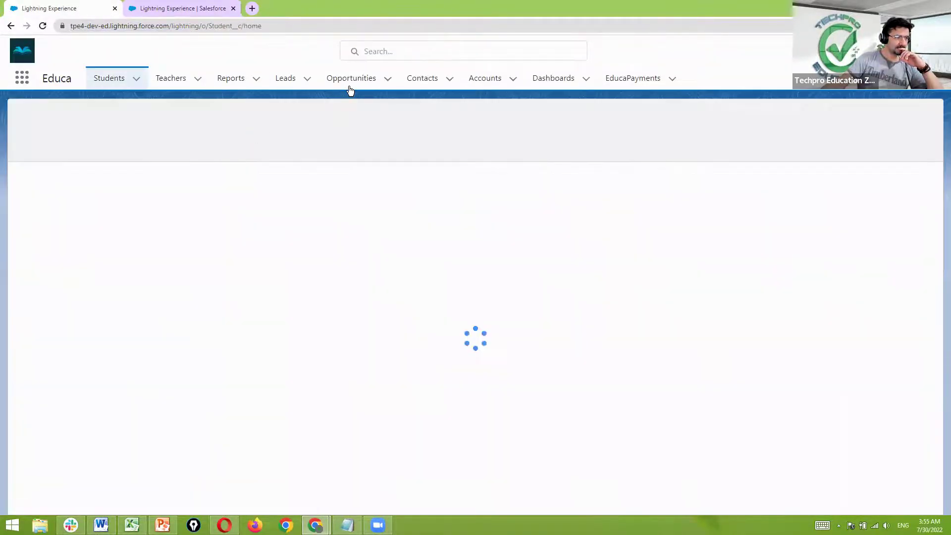
left_click(351, 80)
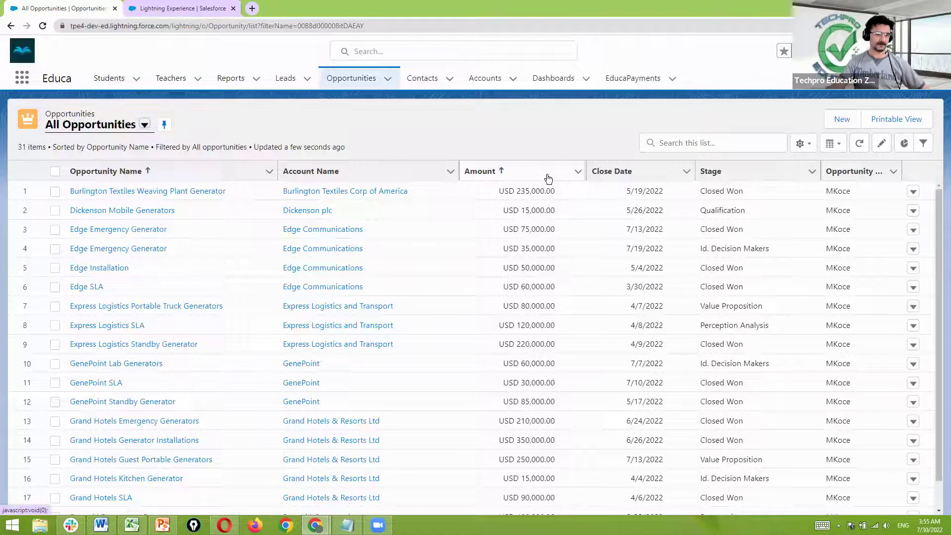
Find Company Information in Setup, open the organization profile for editing and examine its address, locale and currency settings.
left_click(155, 7)
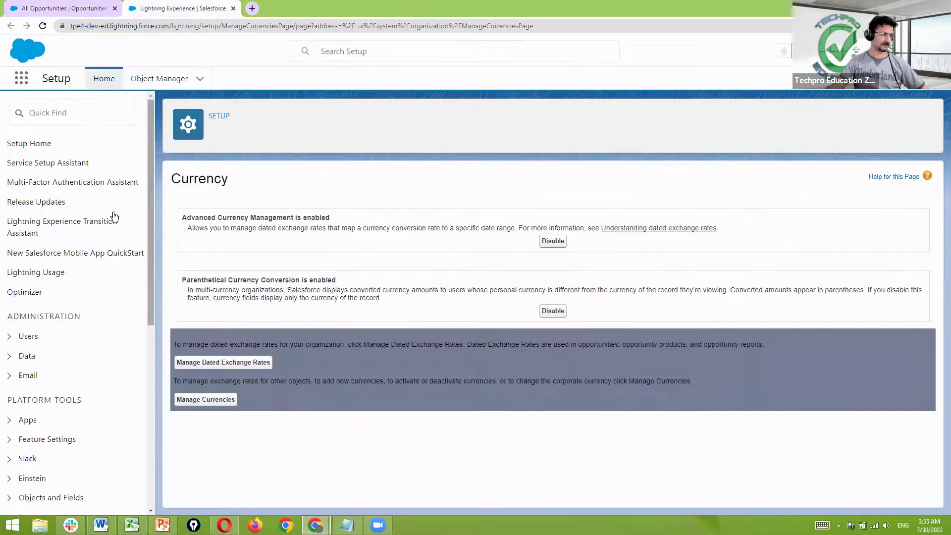
left_click(92, 109)
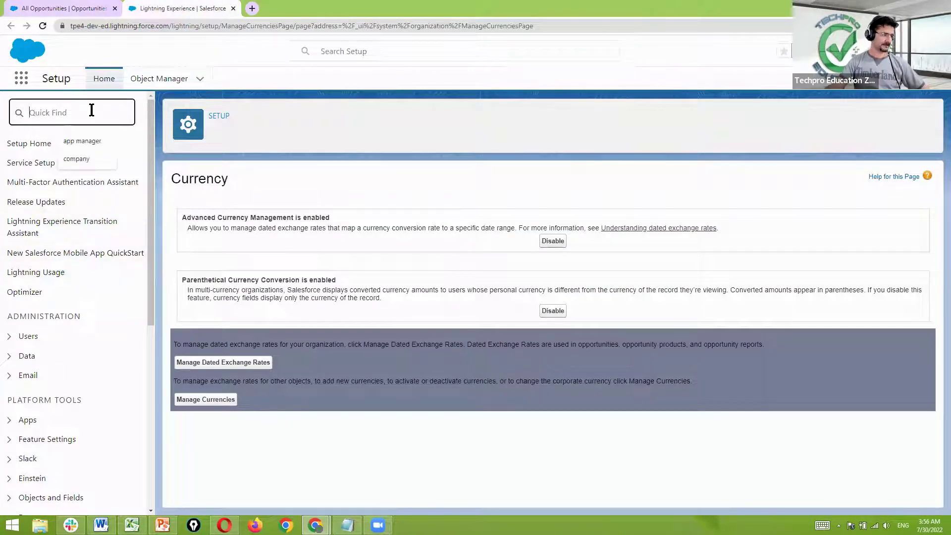
left_click(89, 159)
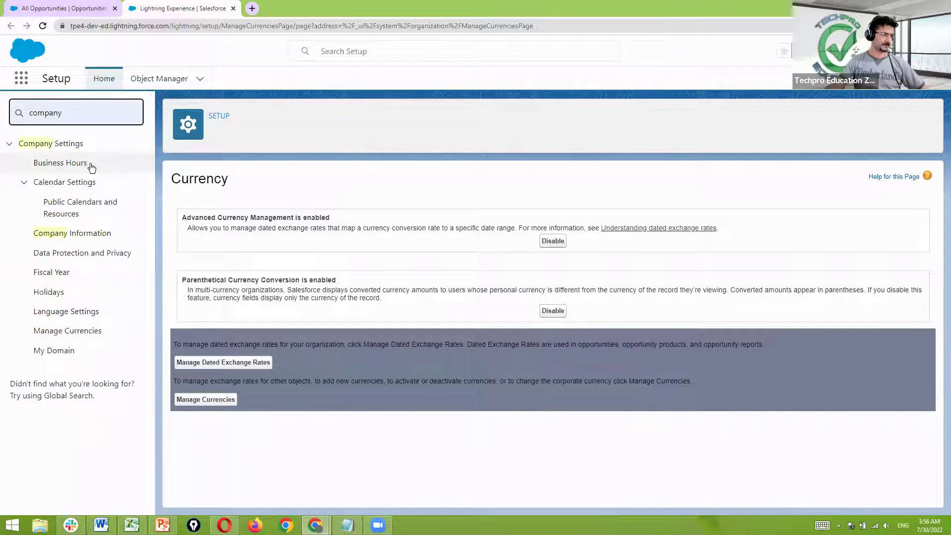
left_click(105, 234)
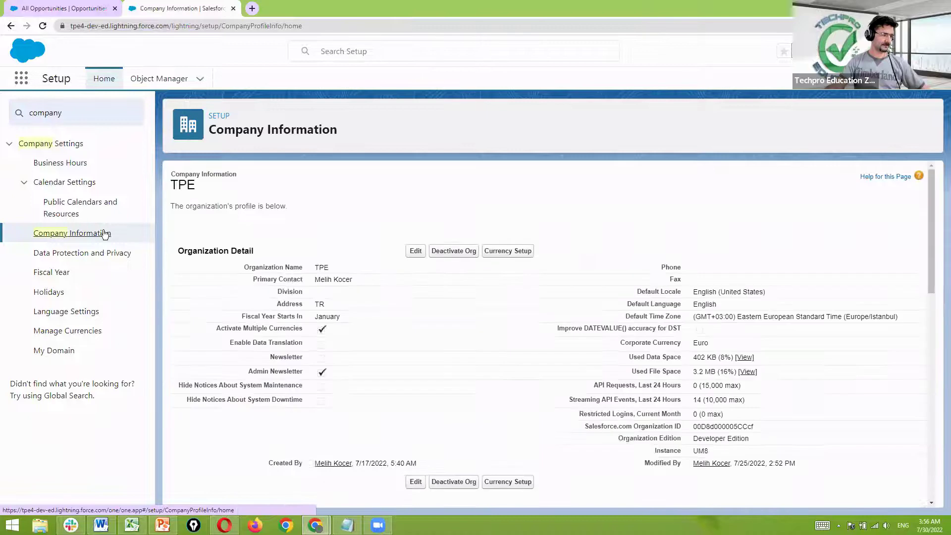
left_click(413, 250)
scroll(393, 240, "down", 5)
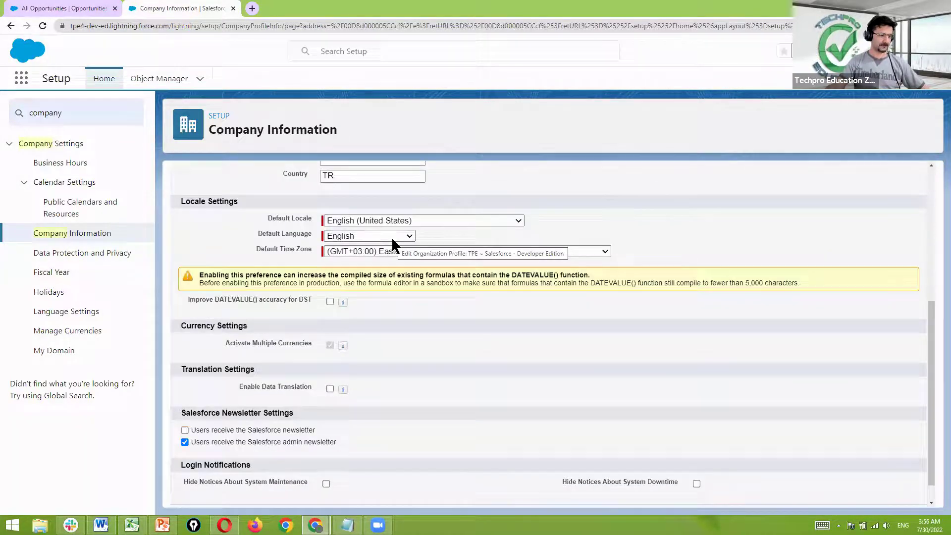
scroll(392, 240, "up", 4)
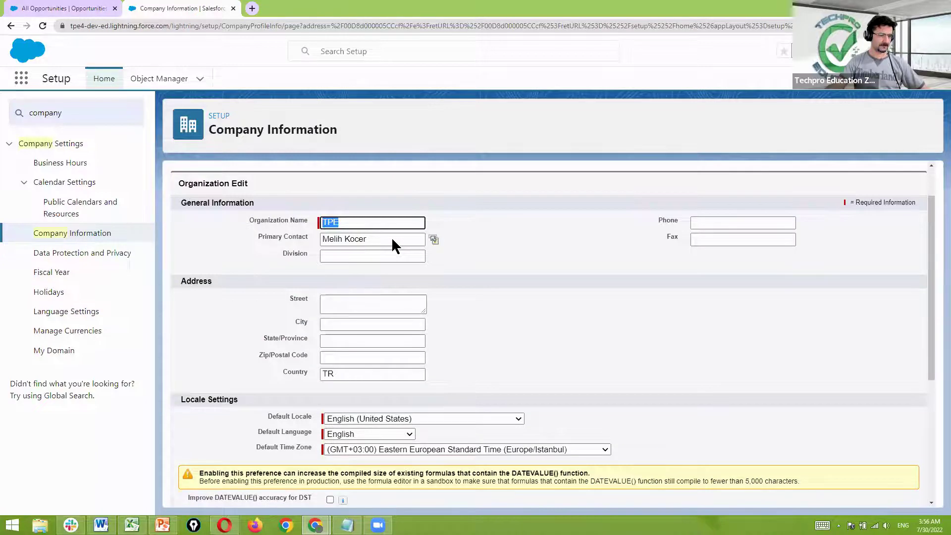
scroll(392, 241, "down", 4)
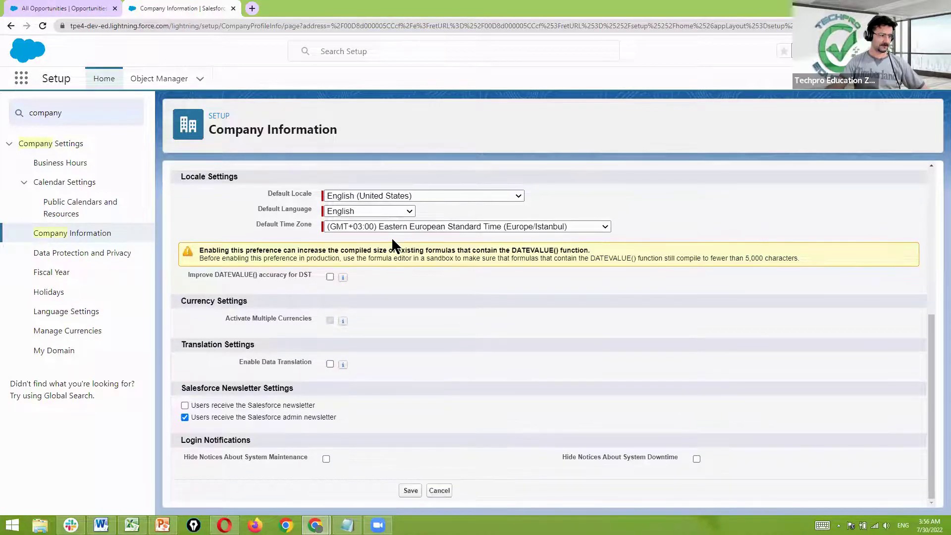
scroll(368, 219, "up", 5)
Search Setup for "user" and open the System Administrator's user record from the All Users list.
left_click(90, 119)
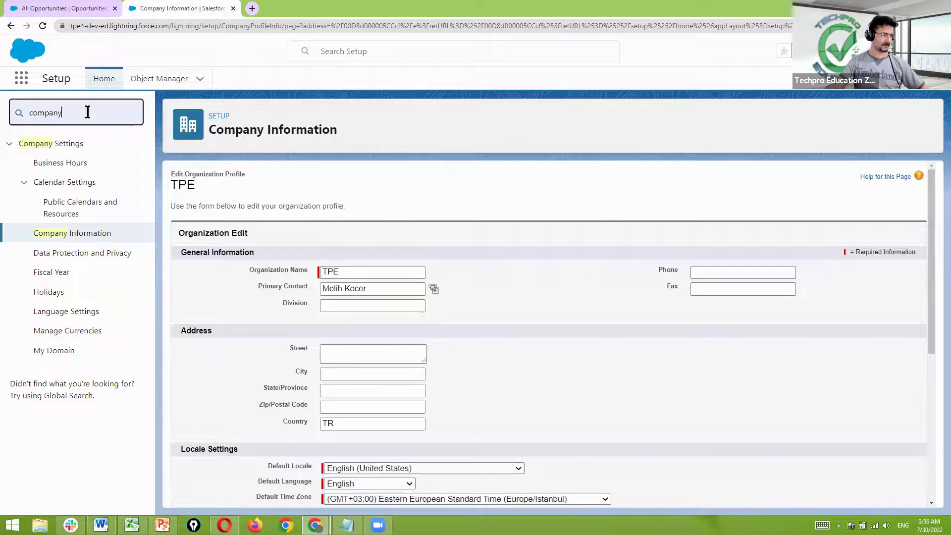
key("ctrl+a")
type("user")
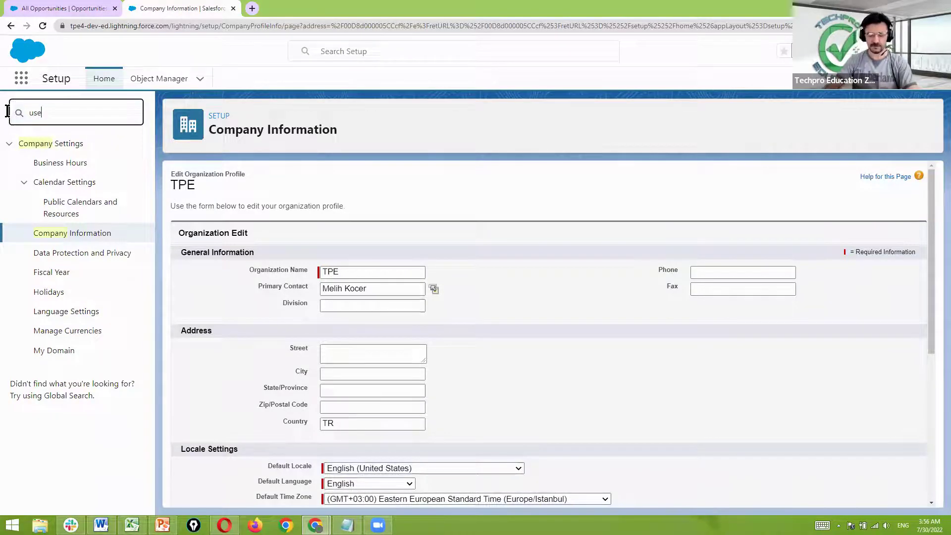
left_click(43, 299)
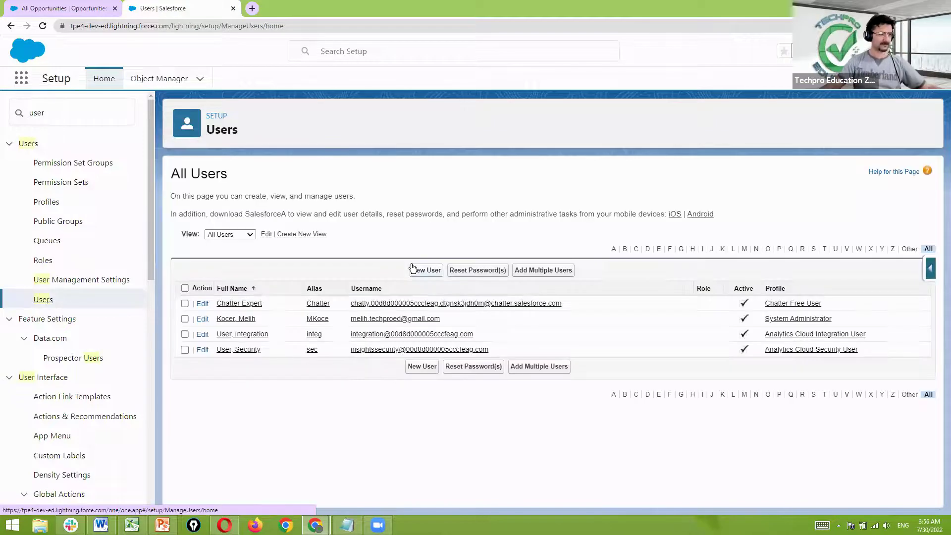
left_click(400, 321)
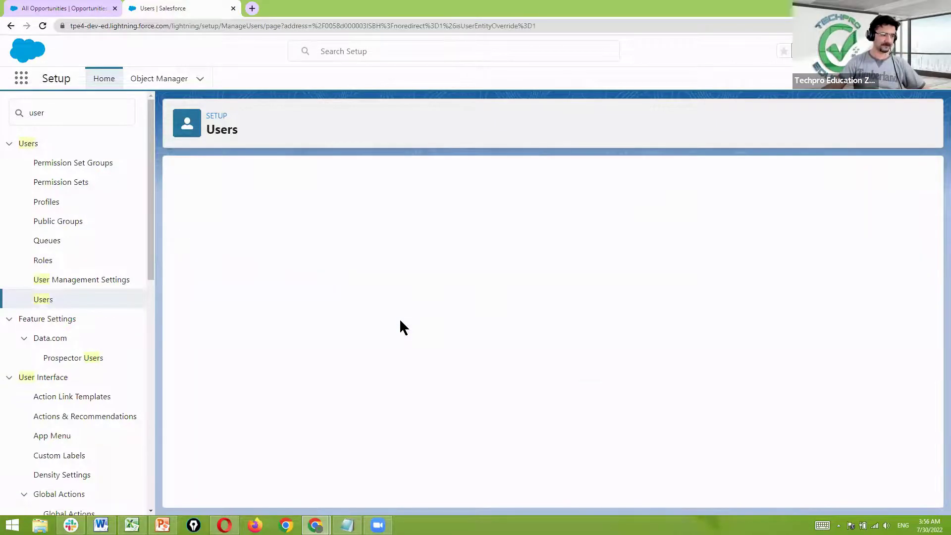
Edit the System Administrator's user record, setting its currency to EUR - Euro, and save it.
left_click(415, 231)
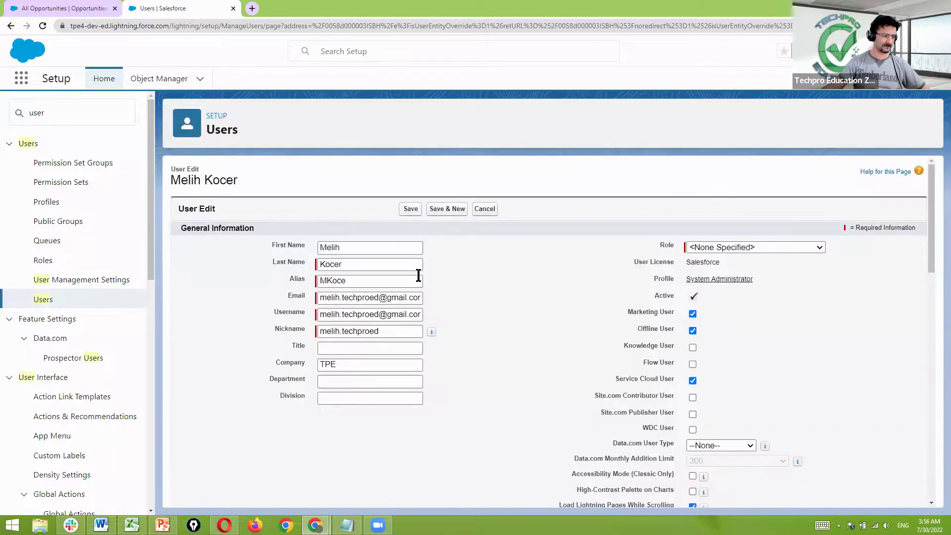
scroll(441, 275, "down", 10)
scroll(448, 276, "down", 1)
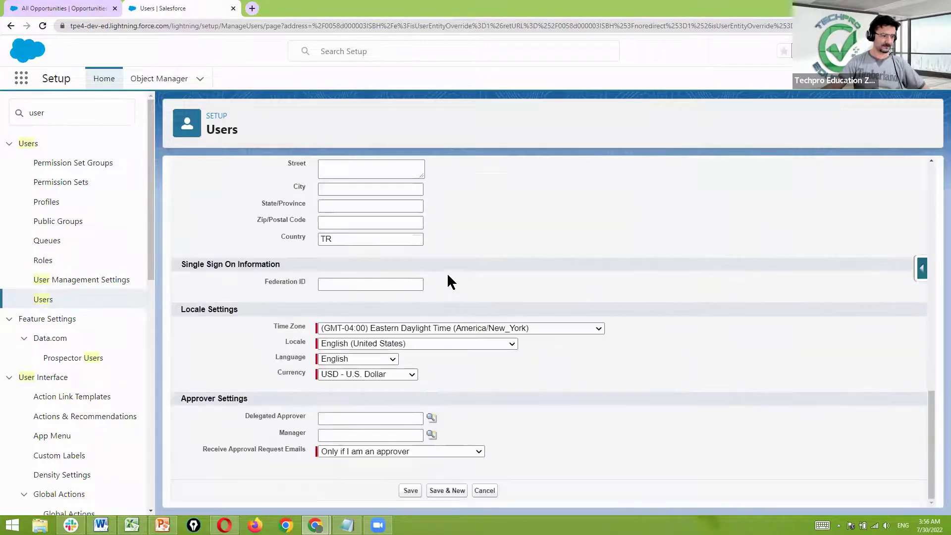
left_click(400, 369)
left_click(367, 393)
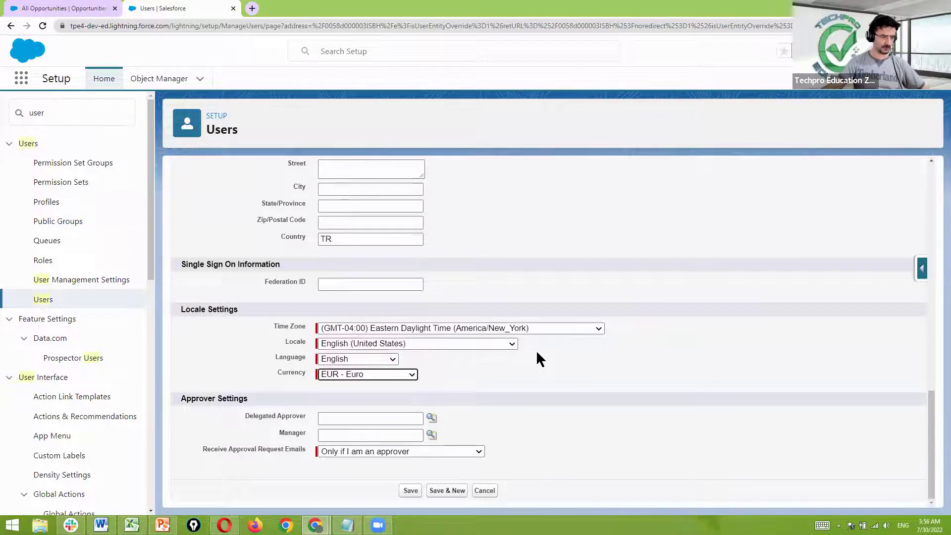
left_click(414, 488)
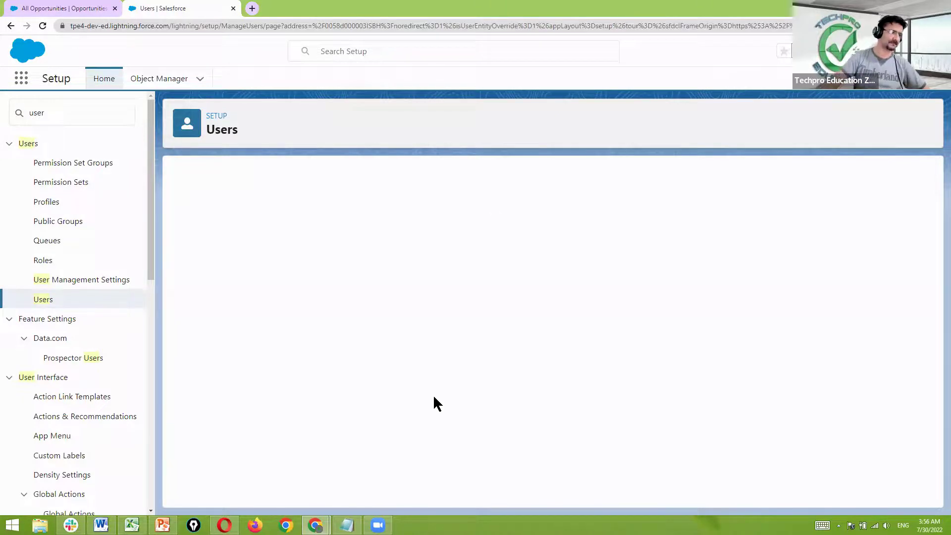
Reload the All Opportunities list to check how its amounts are displayed.
left_click(60, 7)
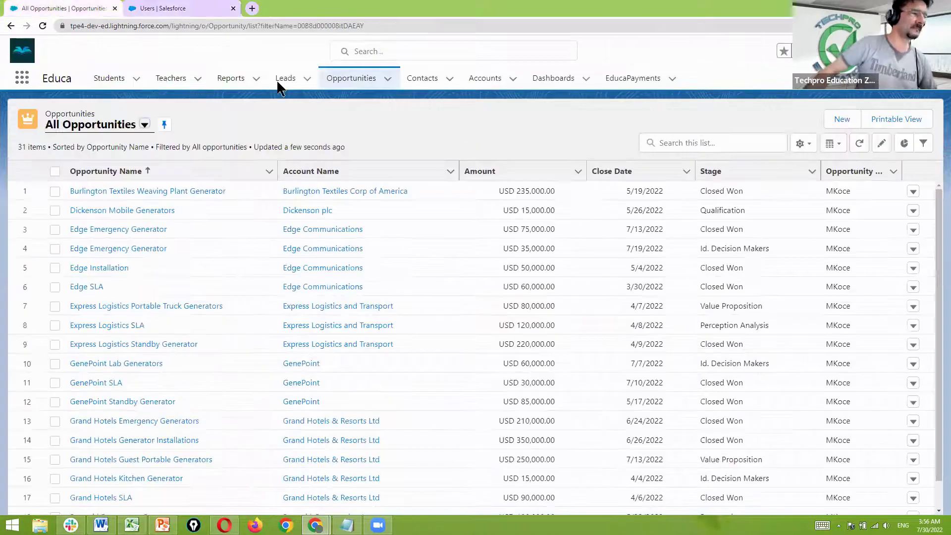
left_click(402, 22)
key("Return")
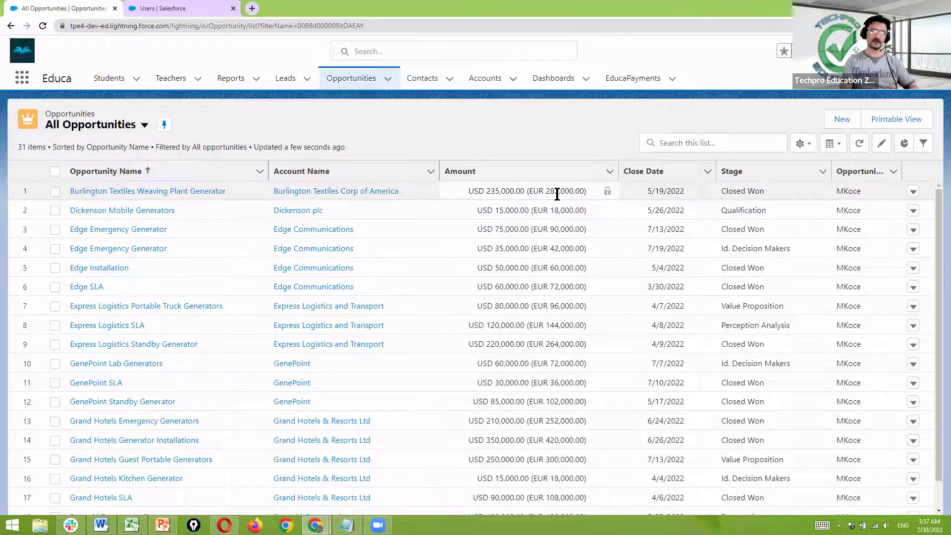
Open a fresh Setup home page in a new browser tab and close the old Users tab.
left_click(178, 8)
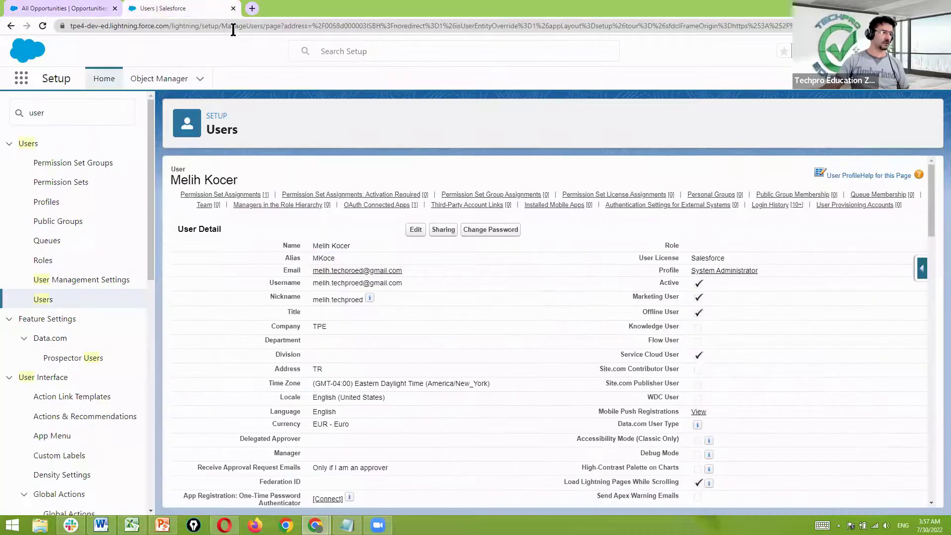
left_click(58, 108)
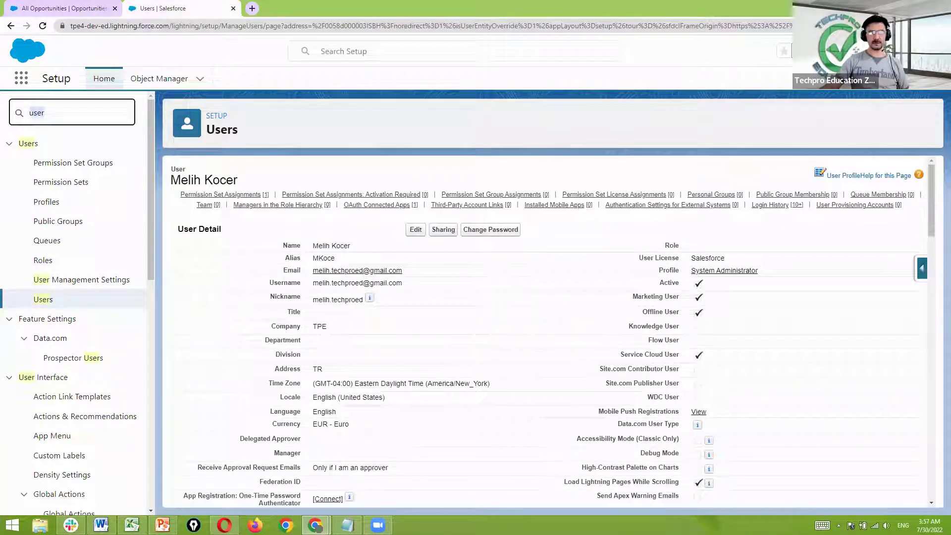
left_click(851, 51)
left_click(833, 97)
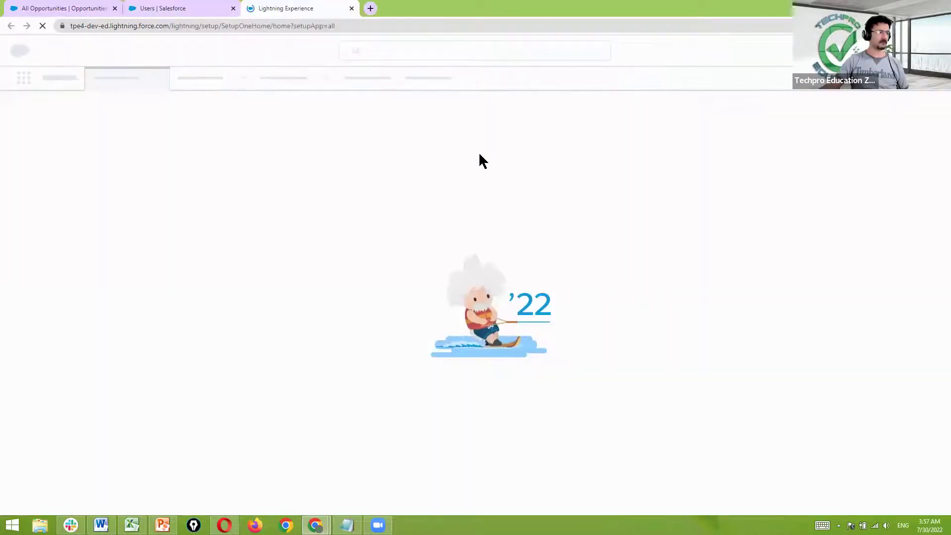
left_click(234, 9)
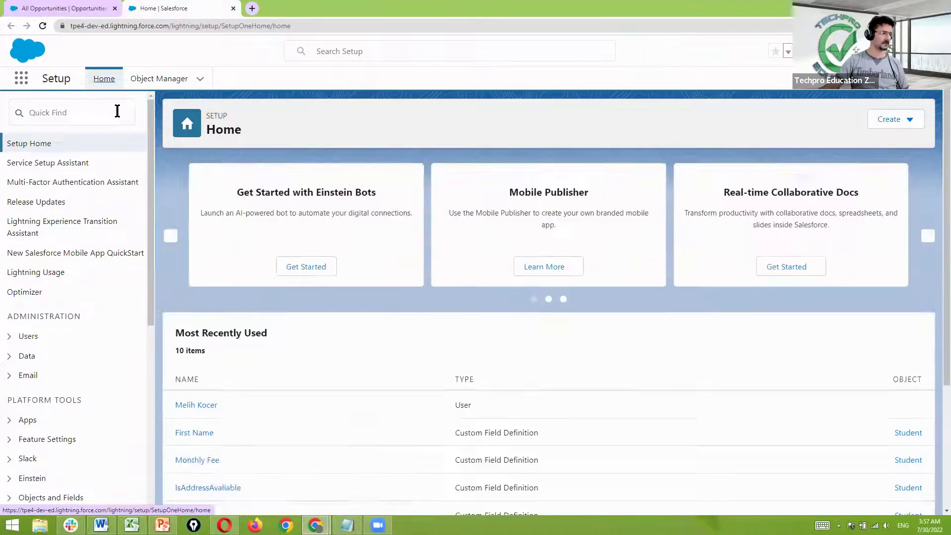
Find the Users page with a "user" search from Setup home and open the System Administrator's user record.
left_click(117, 111)
type("us")
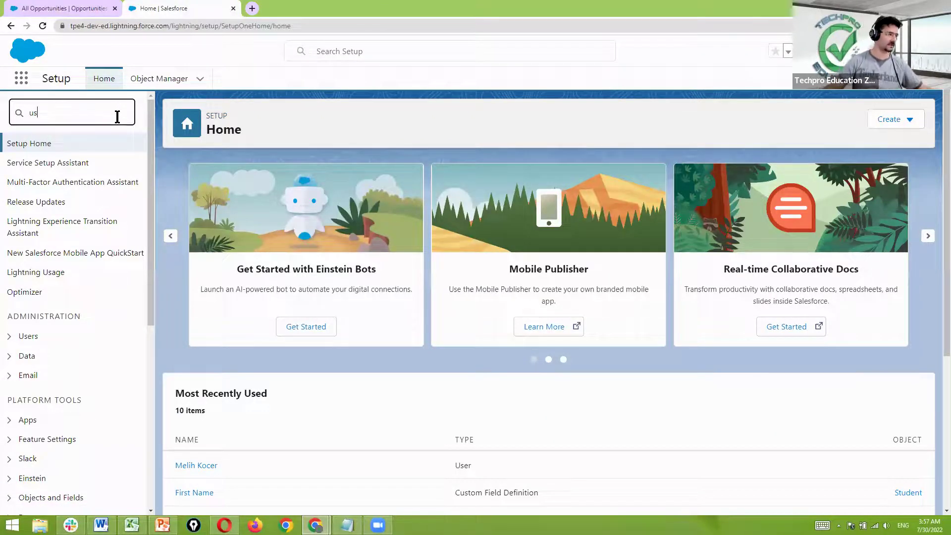
type("er")
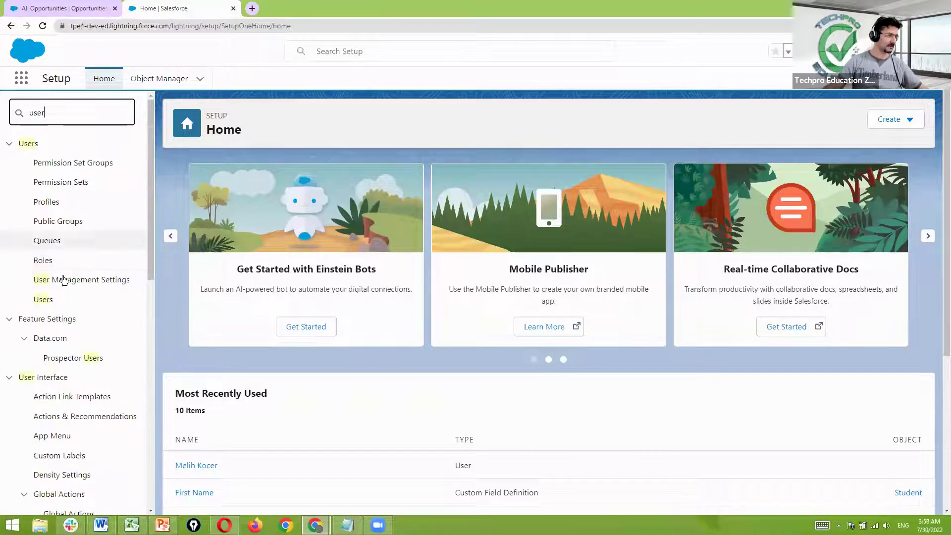
left_click(51, 301)
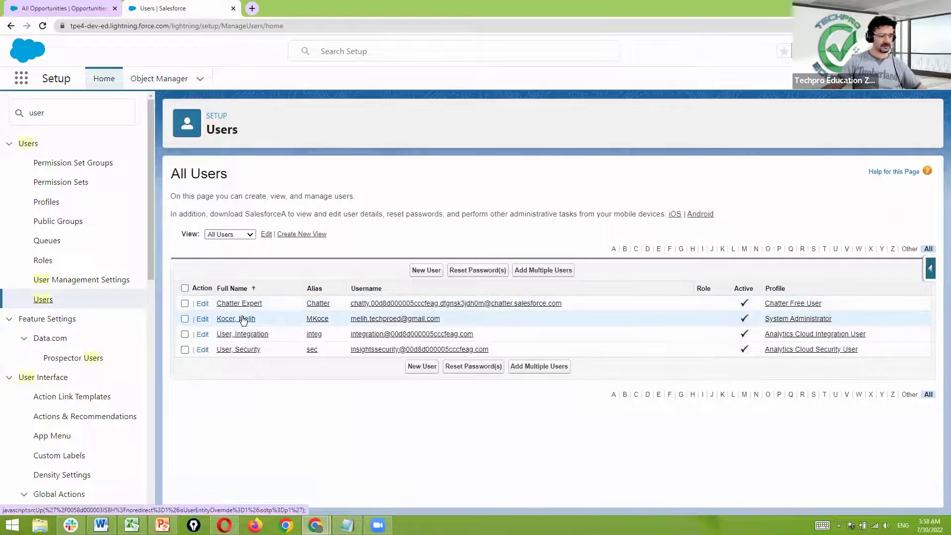
left_click(243, 319)
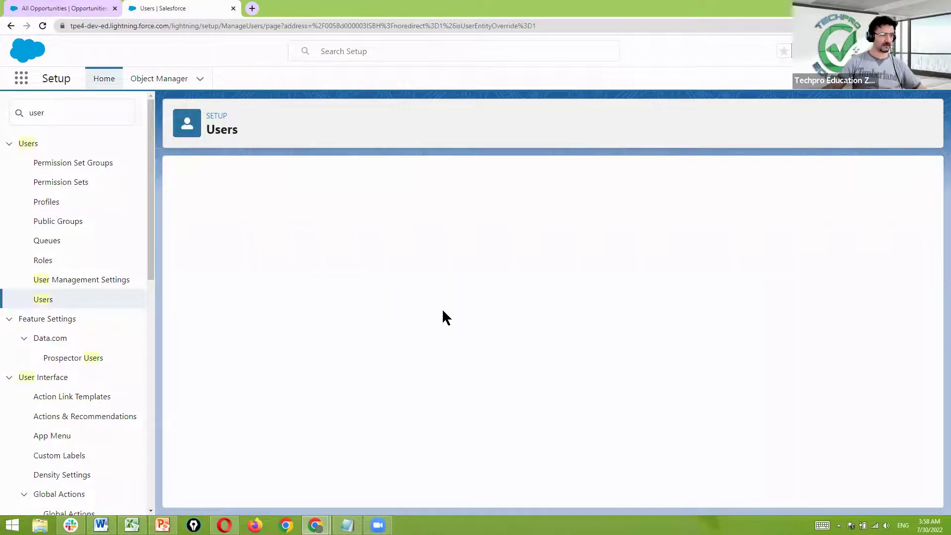
Examine the user's details, open the record for editing and look at the available Role options.
scroll(466, 288, "down", 2)
scroll(476, 290, "down", 3)
scroll(477, 291, "up", 2)
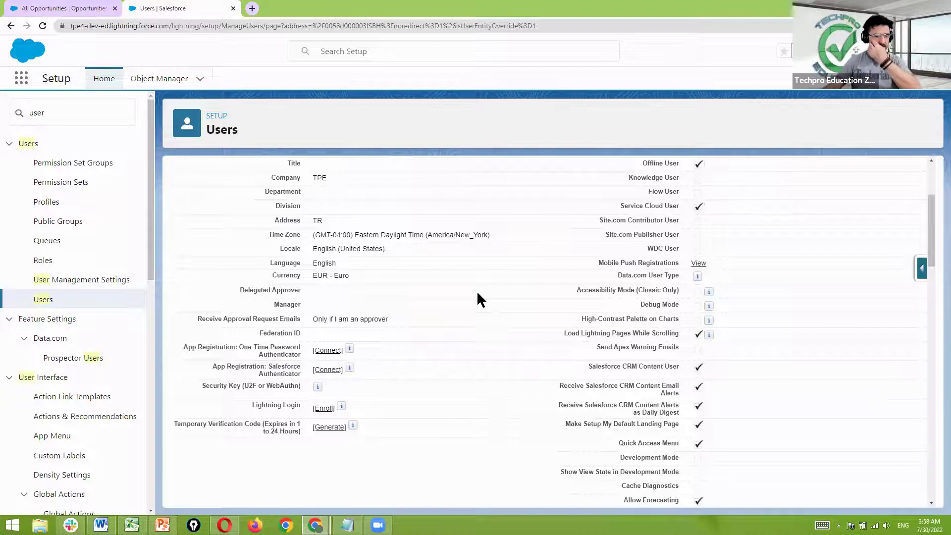
scroll(477, 291, "up", 4)
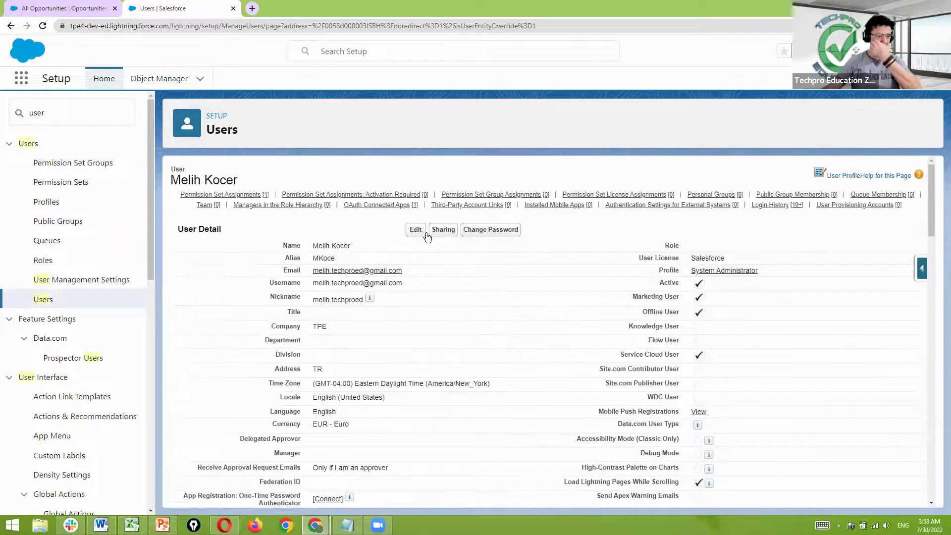
left_click(424, 232)
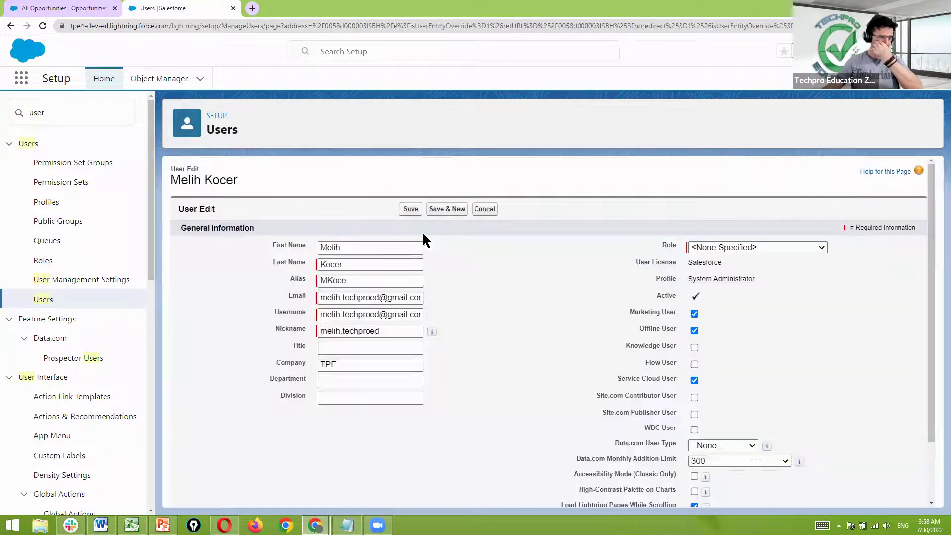
left_click(733, 246)
left_click(735, 250)
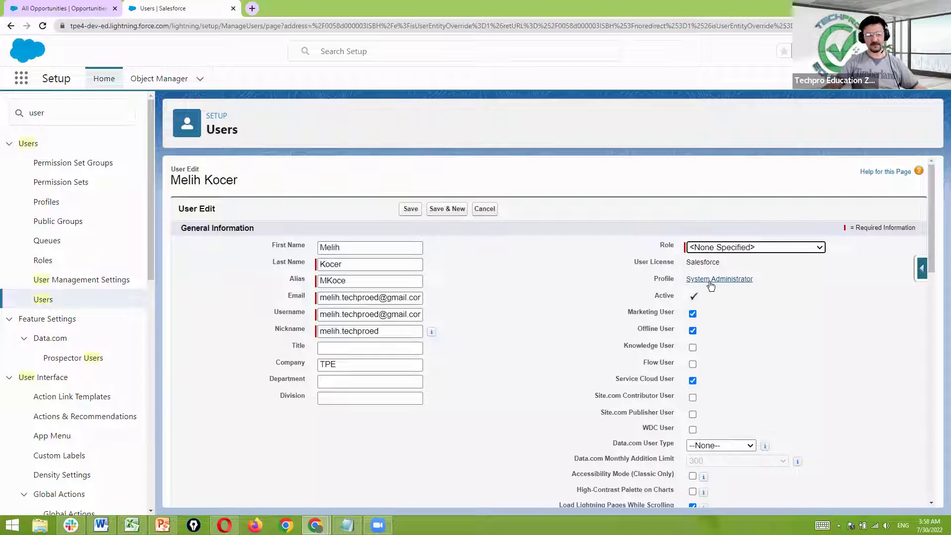
Set the user's Currency under Locale Settings to USD - U.S. Dollar and save the user record.
scroll(511, 260, "down", 3)
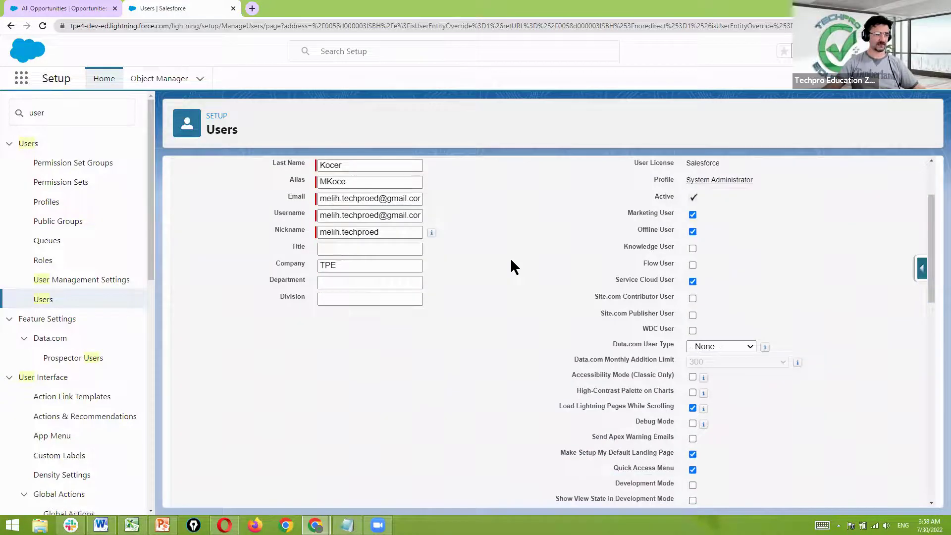
scroll(511, 261, "down", 15)
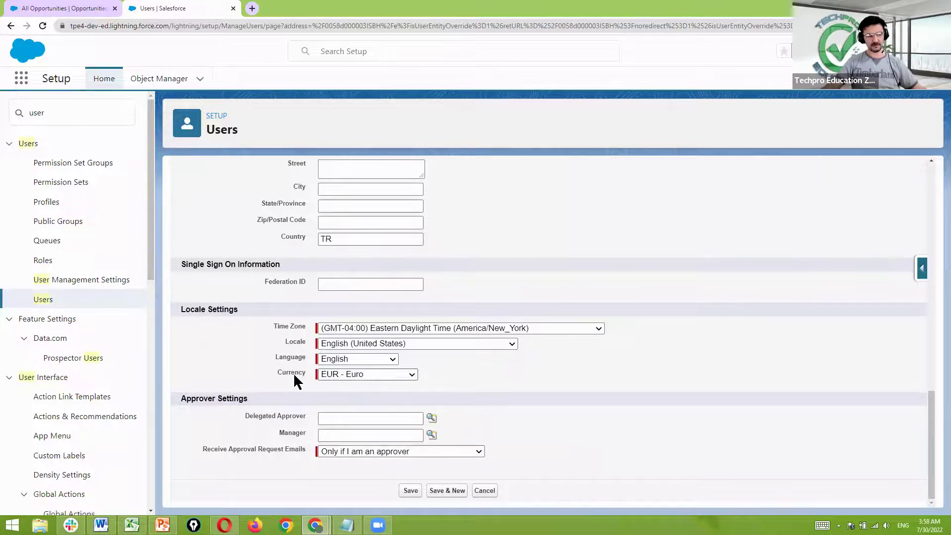
left_click(352, 375)
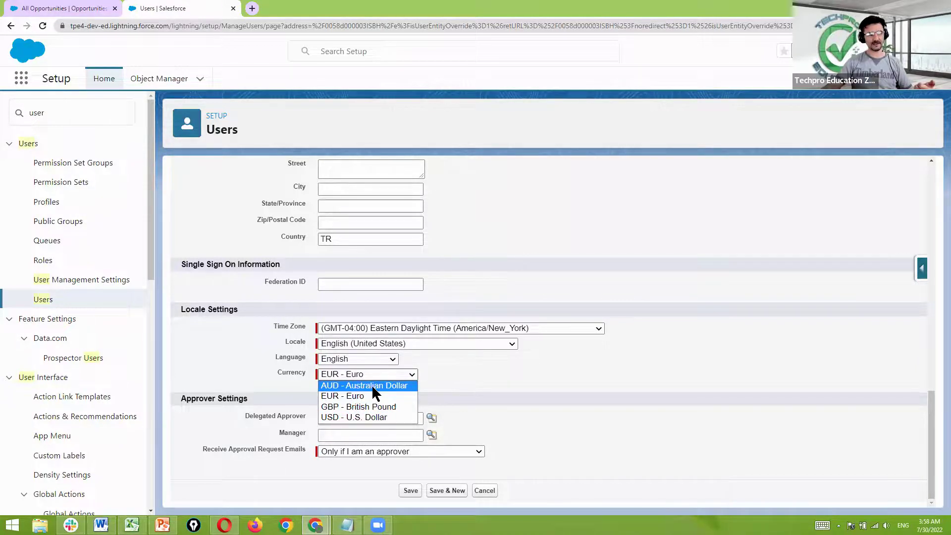
left_click(373, 415)
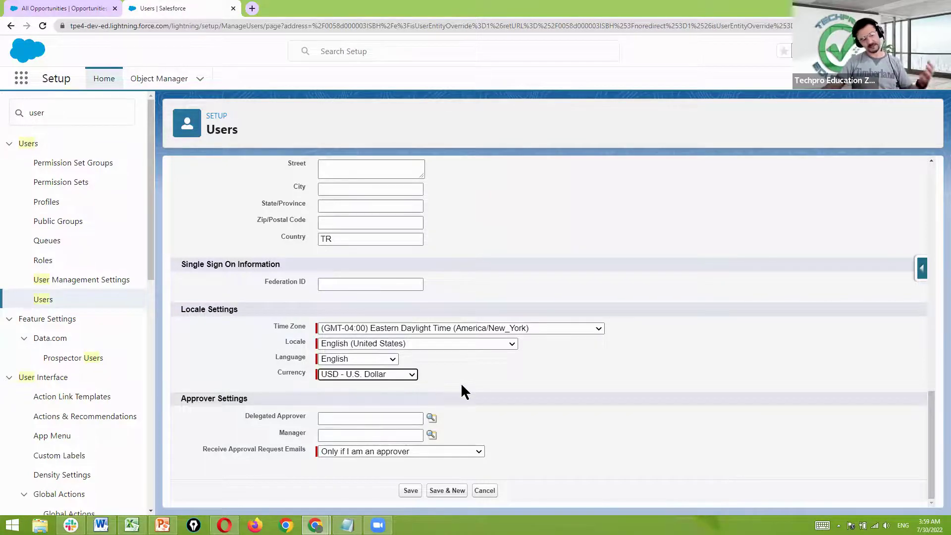
left_click(411, 491)
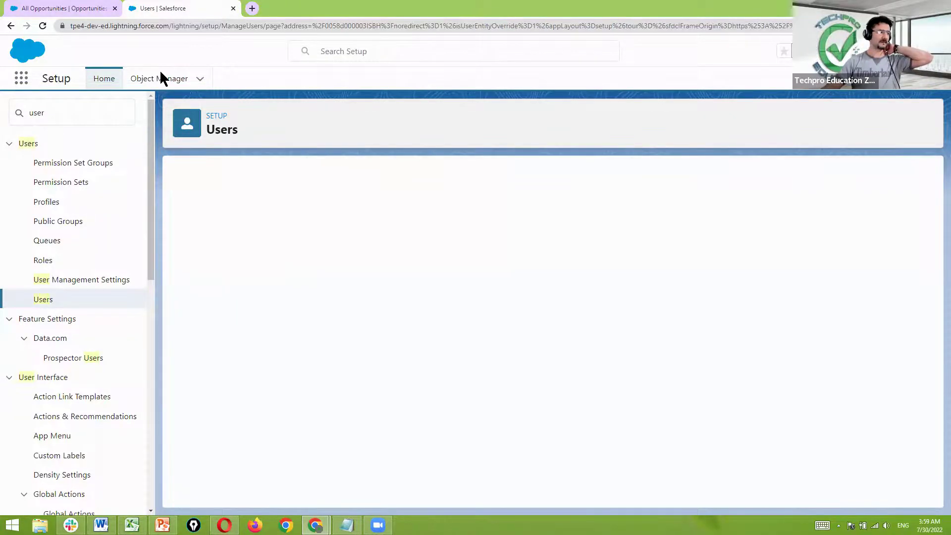
Return to the All Opportunities list and reload it to check the Amount column under the user's new currency.
left_click(65, 8)
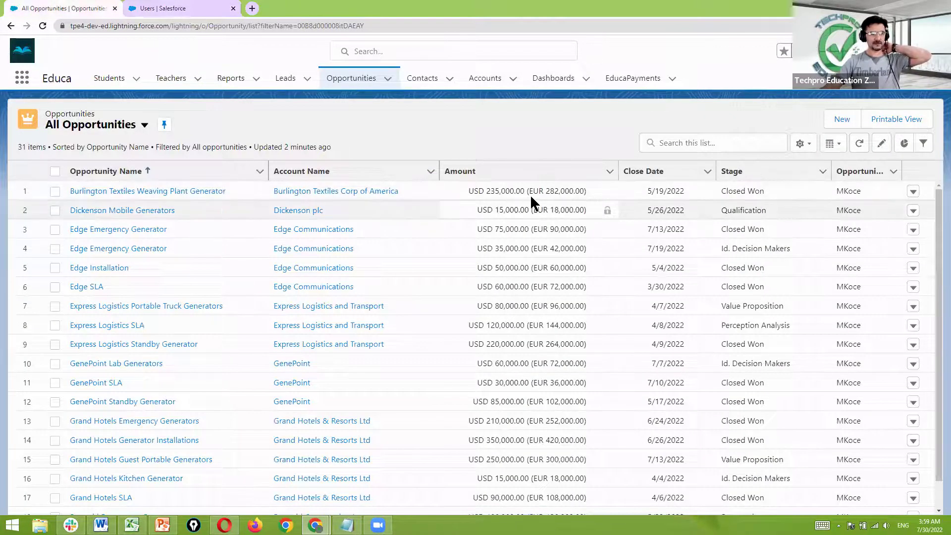
left_click(365, 26)
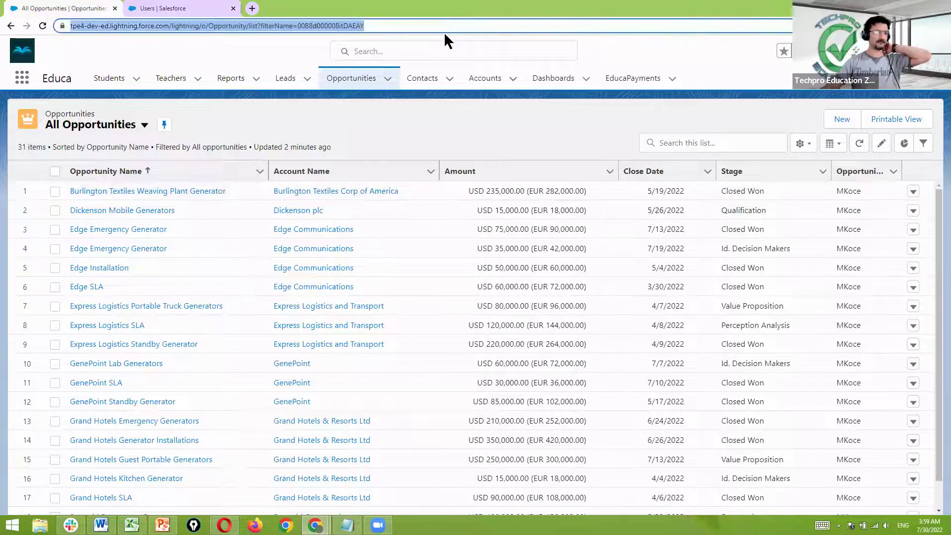
key("Return")
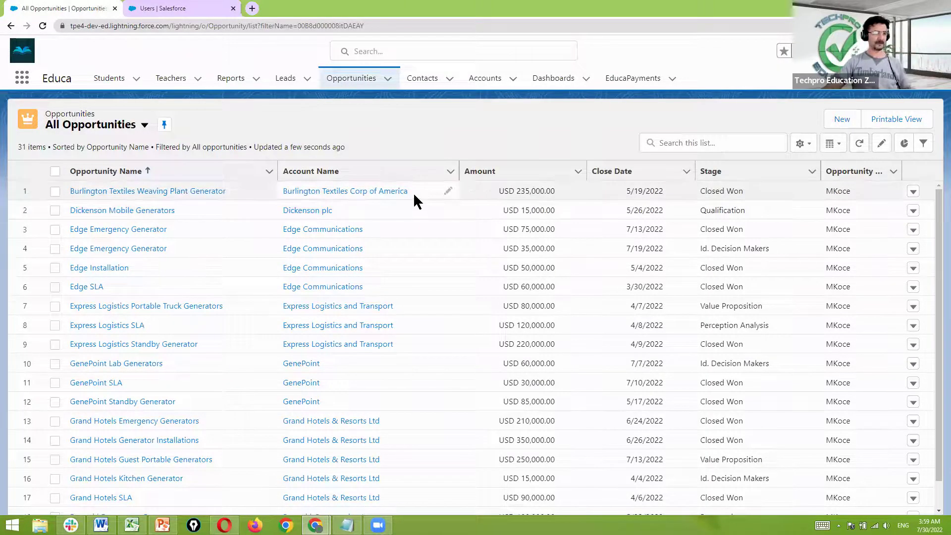
Go back to the saved user record and review its details, including the locale and currency settings.
left_click(157, 8)
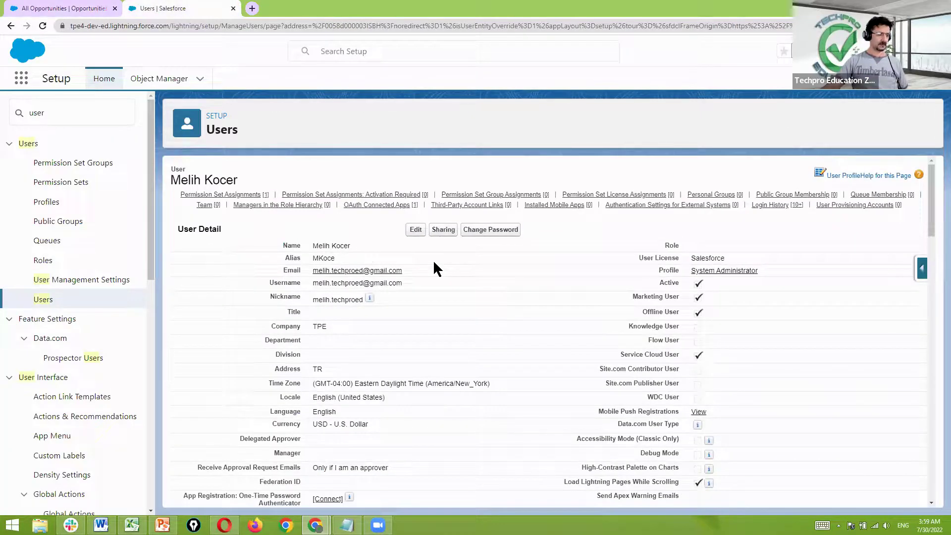
scroll(434, 263, "down", 6)
scroll(435, 263, "up", 4)
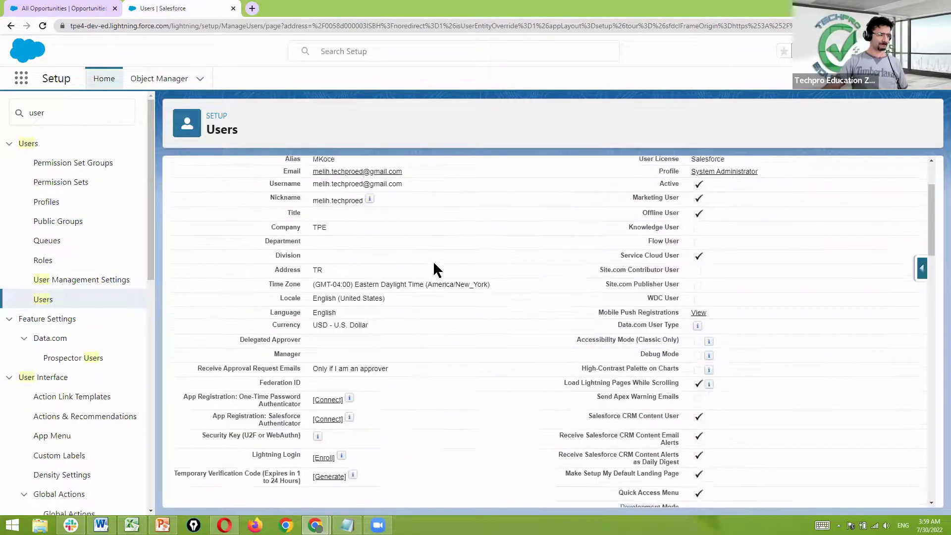
scroll(434, 270, "up", 2)
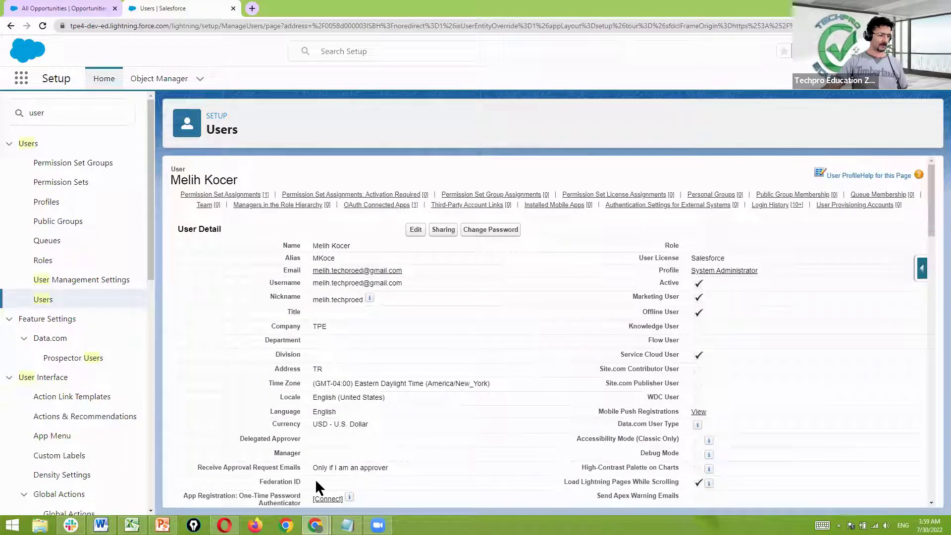
Switch to the Data Models - 02B -mk presentation in PowerPoint and find the FIELD DATA TYPES slide, number 37.
left_click(163, 525)
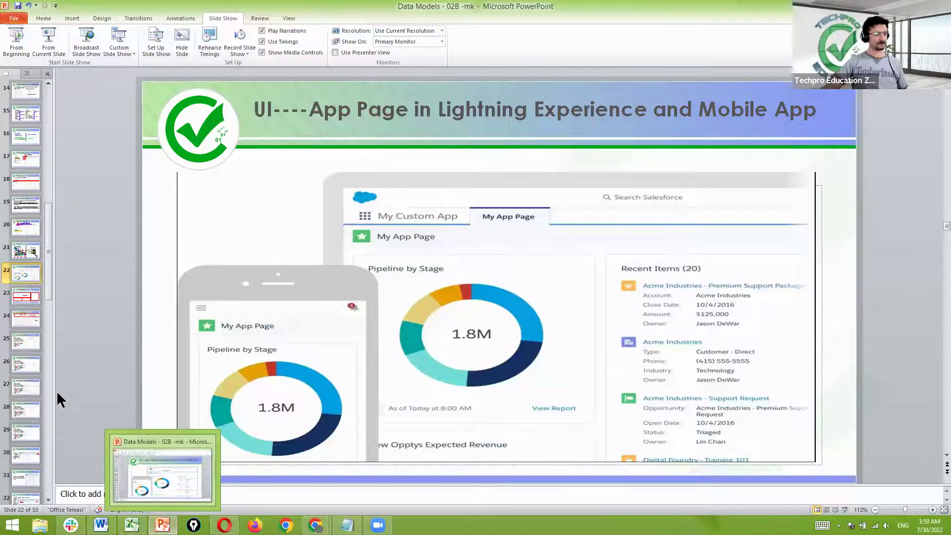
left_click(25, 377)
scroll(26, 377, "down", 3)
left_click(25, 379)
scroll(44, 381, "down", 3)
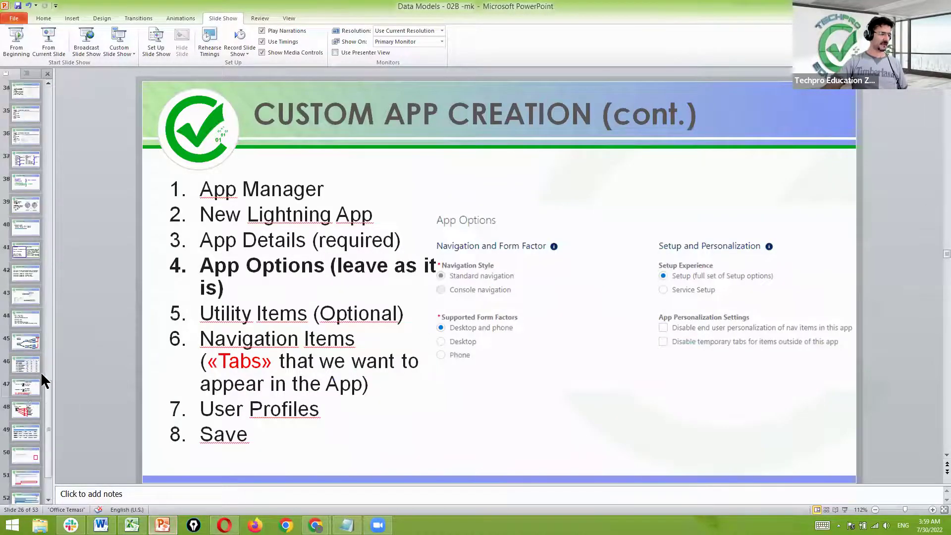
left_click(27, 364)
scroll(29, 371, "down", 1)
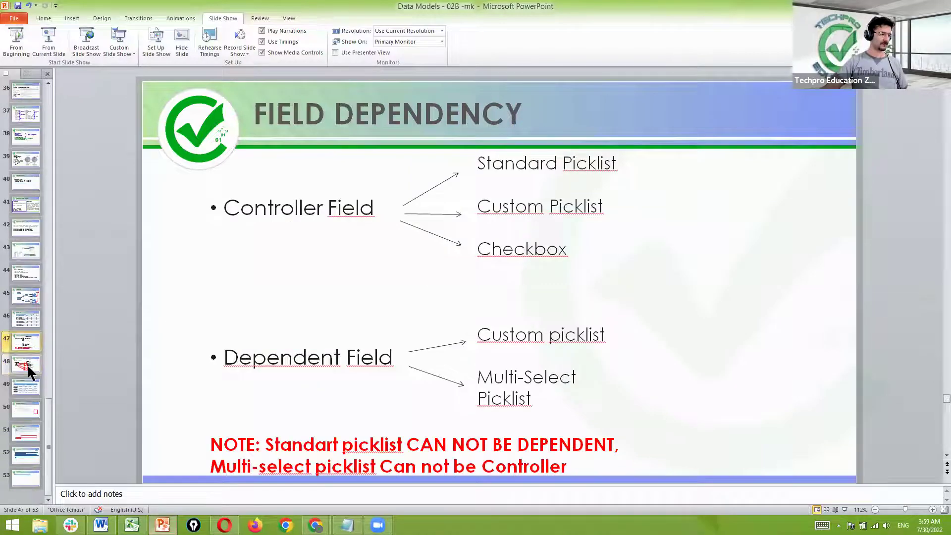
left_click(21, 184)
scroll(24, 213, "up", 2)
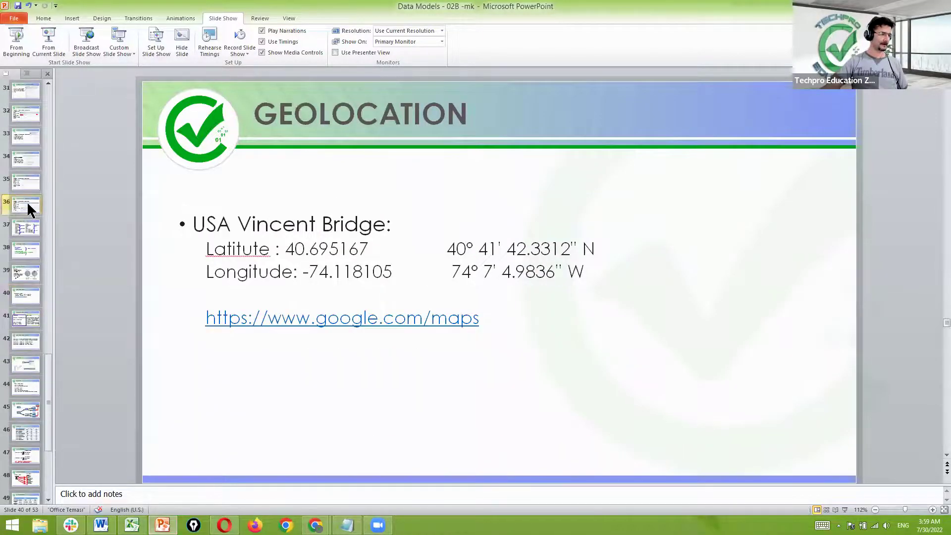
left_click(27, 202)
key("Up")
key("Up")
key("Up")
key("Up")
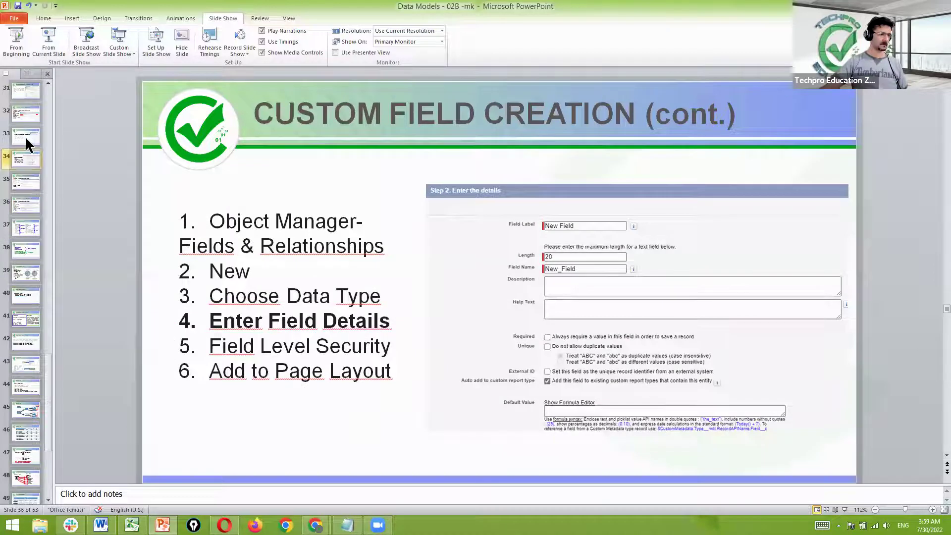
key("Down")
key("Down")
key("Down")
key("Down")
key("Down")
key("Down")
key("Down")
key("Down")
key("Down")
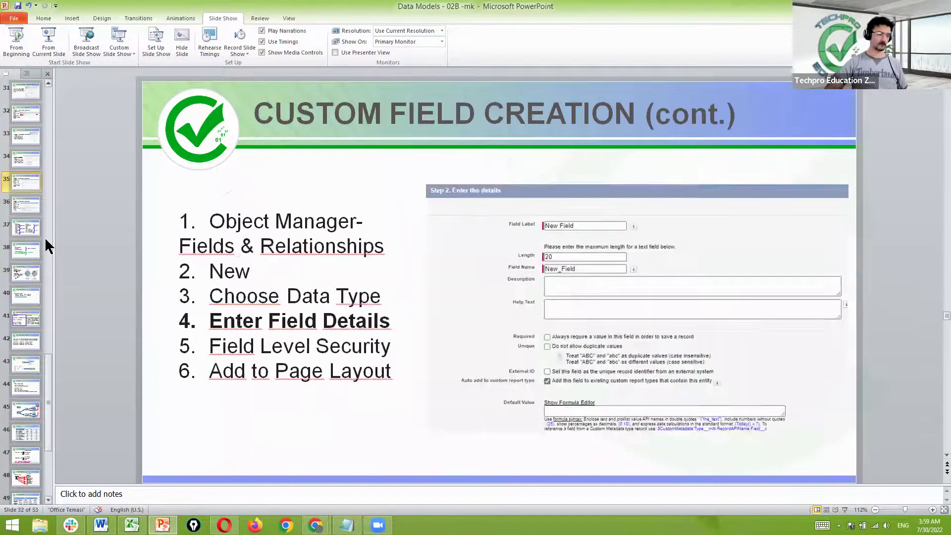
key("Up")
key("Up")
key("Up")
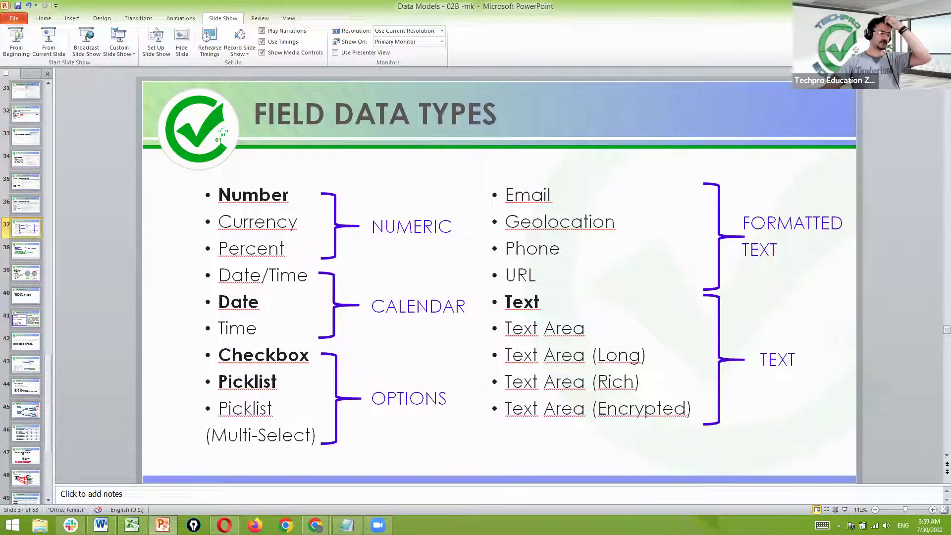
Return to Salesforce Setup in Chrome, find EducaPayment in Object Manager with a "paymen" search and open its Fields & Relationships.
mouse_move(315, 525)
left_click(264, 469)
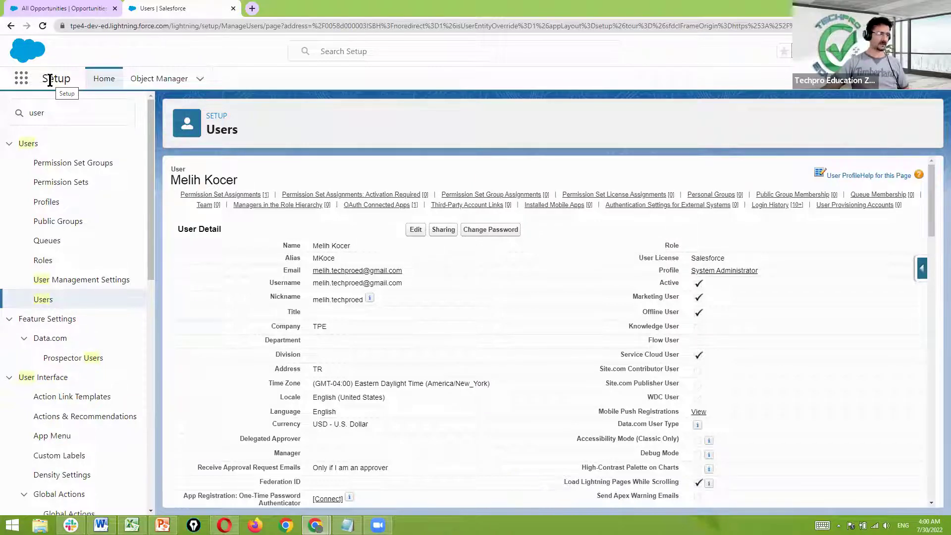
left_click(165, 81)
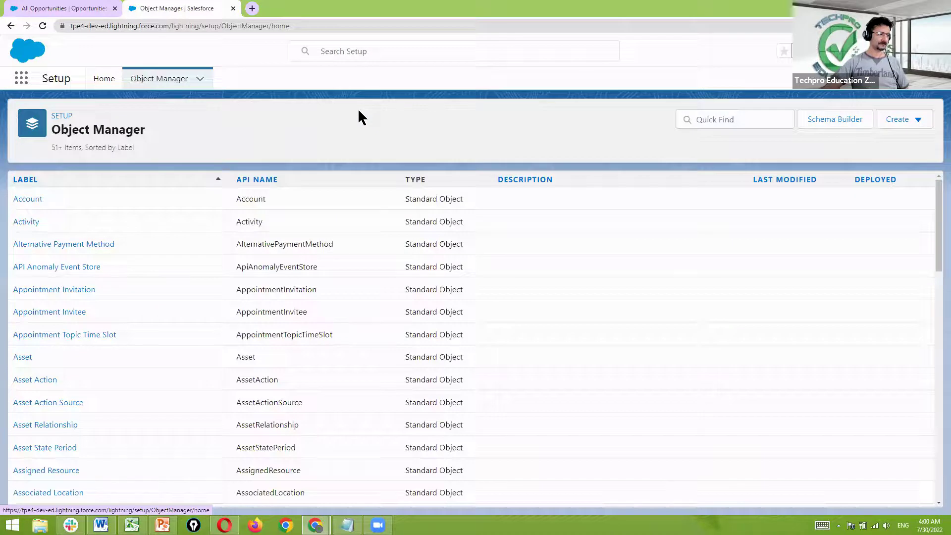
left_click(749, 119)
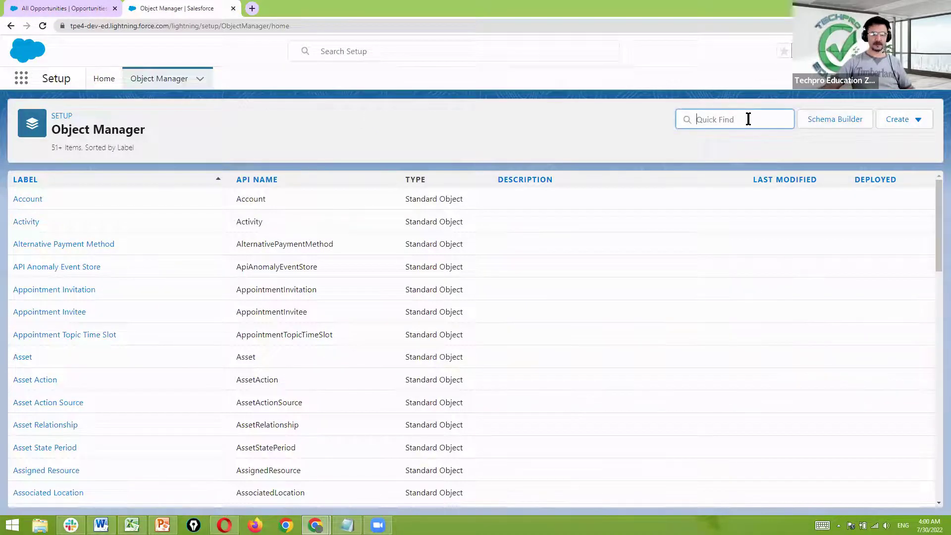
type("paymen")
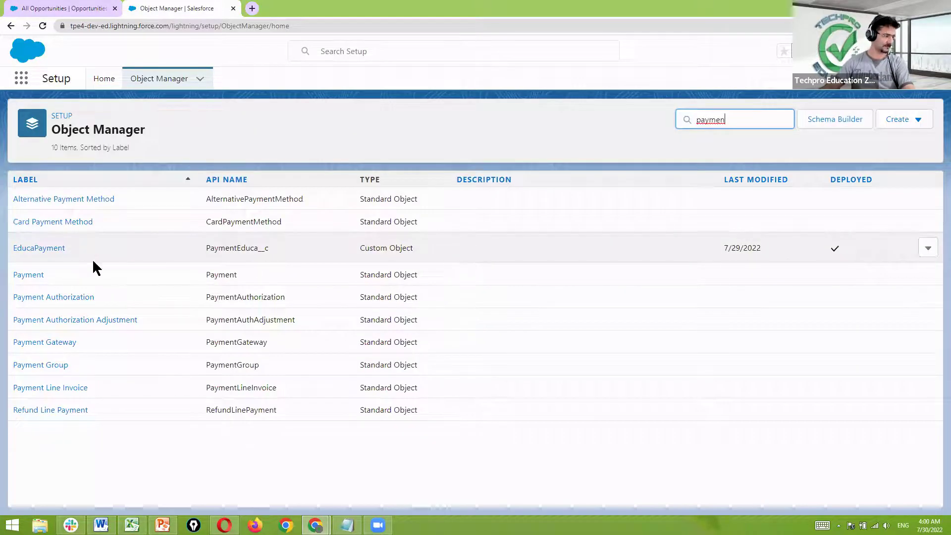
left_click(54, 247)
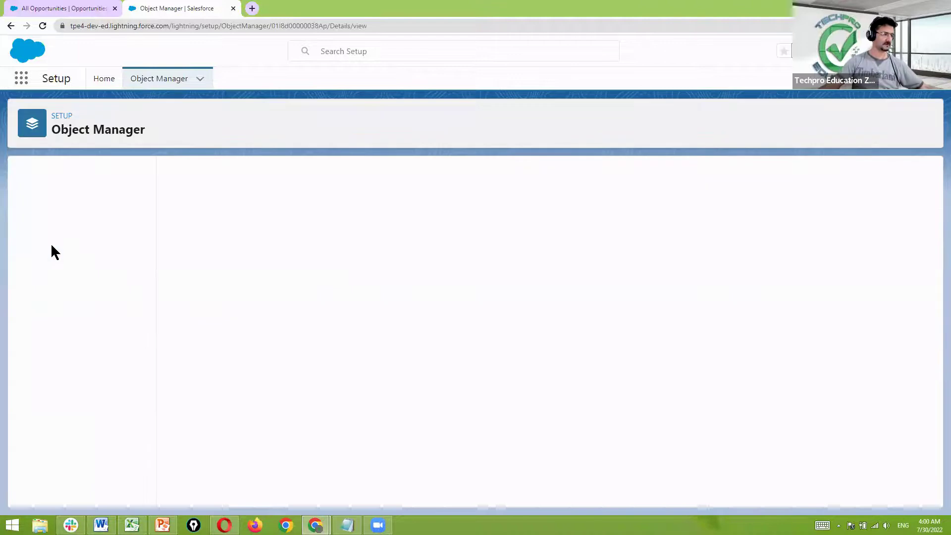
left_click(75, 202)
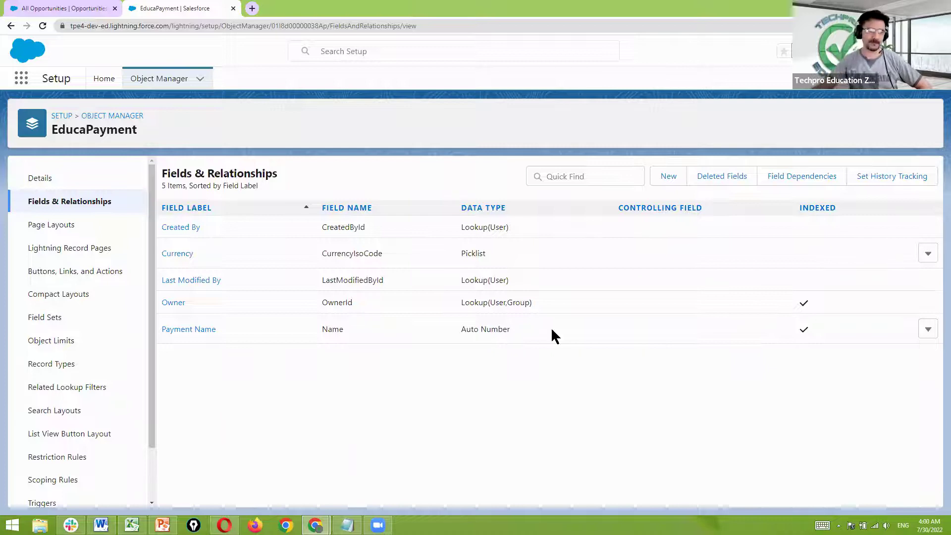
Start a new custom field on EducaPayment with the Date/Time data type and proceed to its details.
left_click(669, 176)
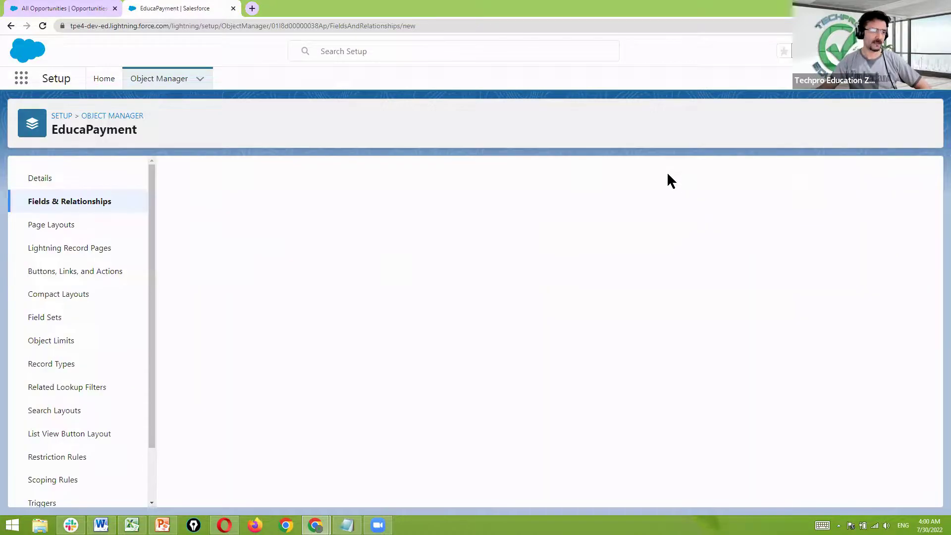
scroll(466, 311, "down", 1)
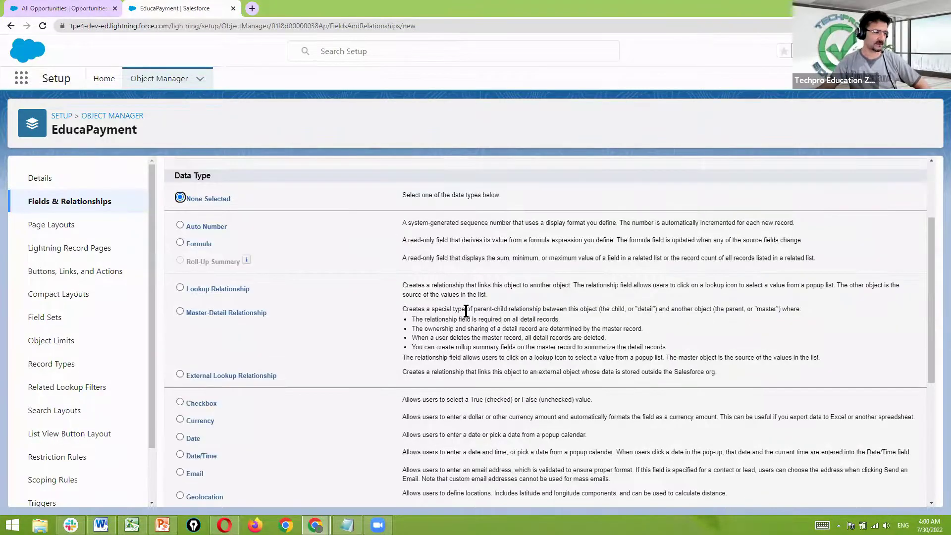
scroll(466, 311, "down", 3)
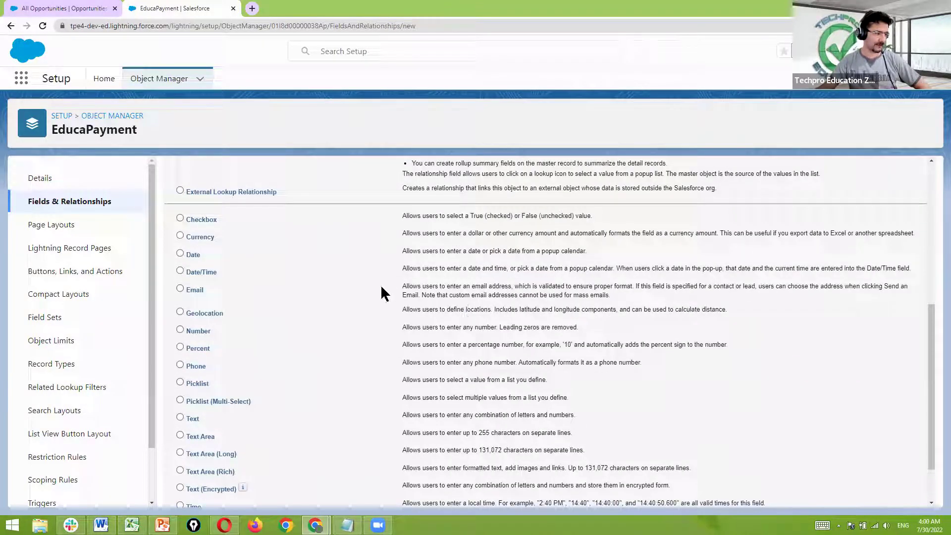
left_click(180, 271)
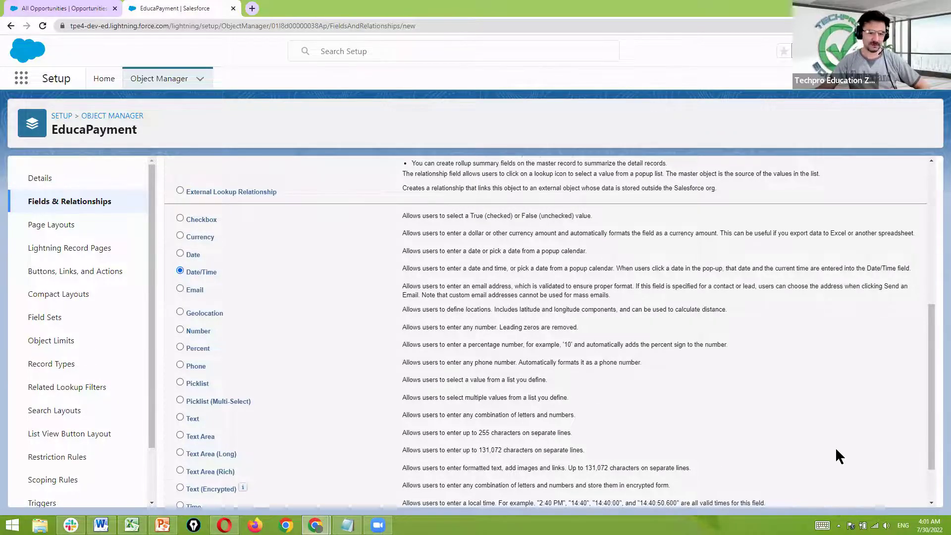
scroll(836, 450, "down", 2)
left_click(880, 493)
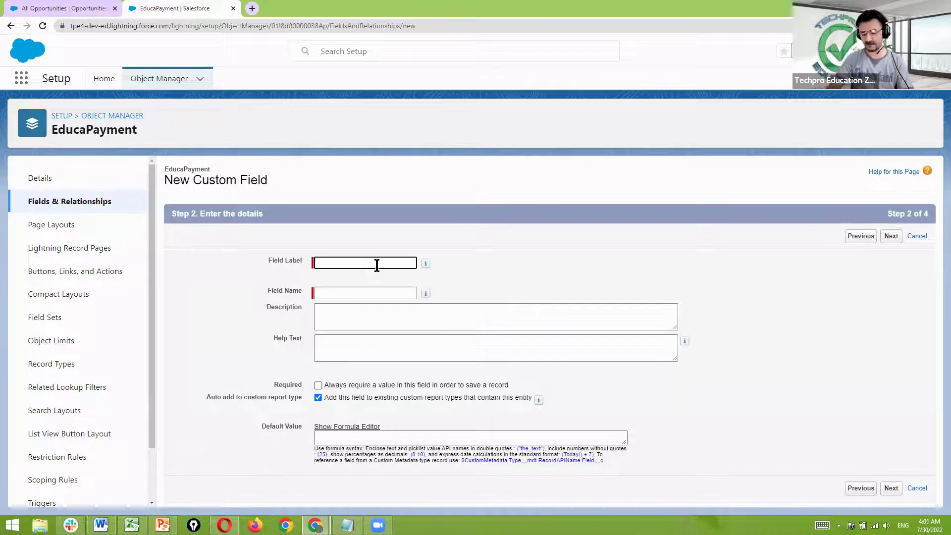
Label the new field PaymentDate with the matching field name PaymentDate, and accept the default field-level security.
type("Payment")
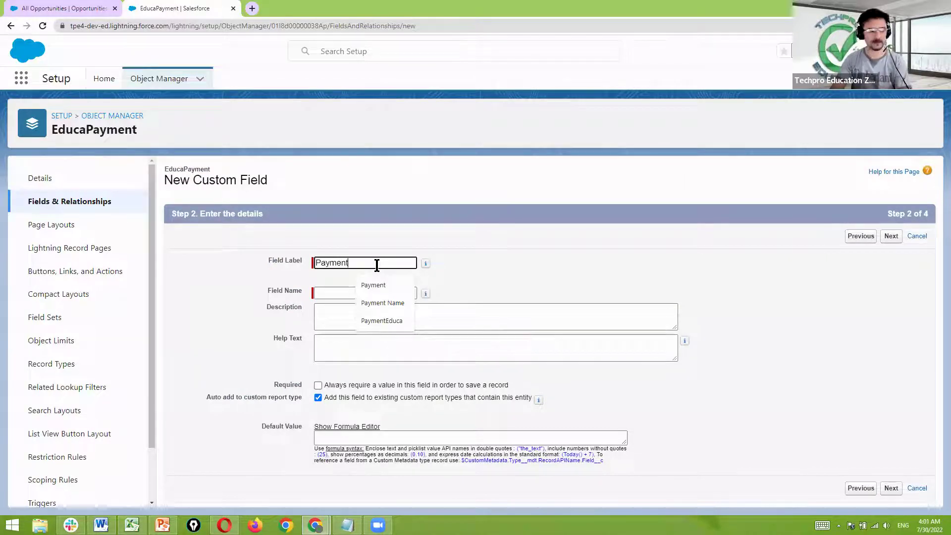
type("Date")
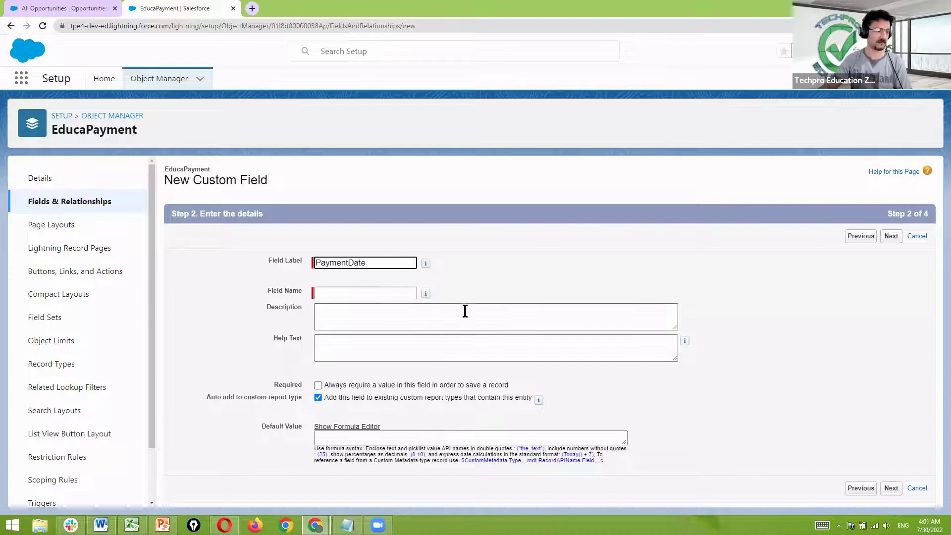
left_click(390, 293)
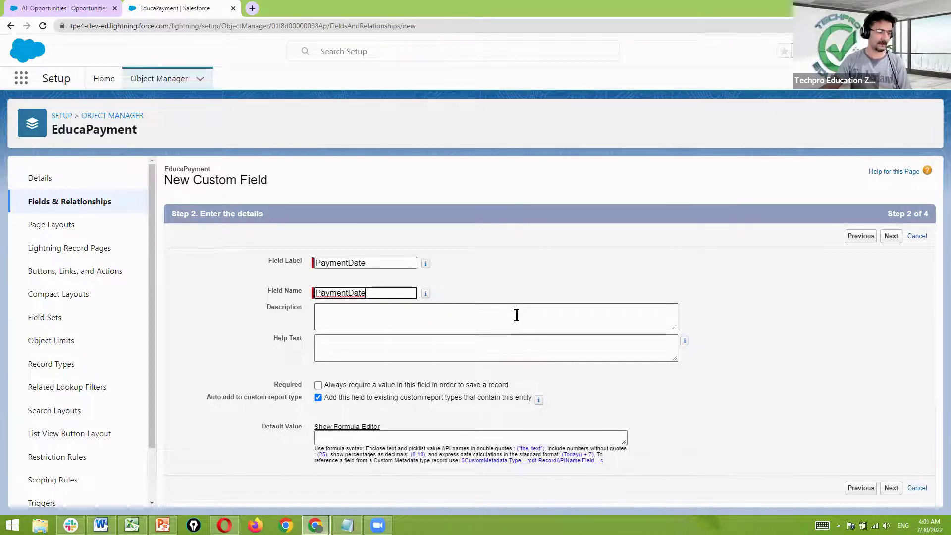
left_click(891, 488)
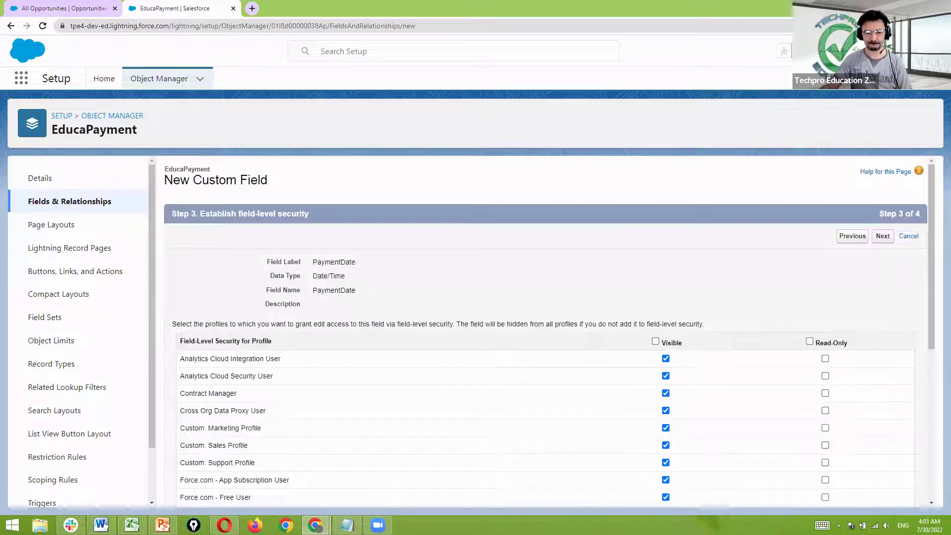
scroll(853, 231, "down", 6)
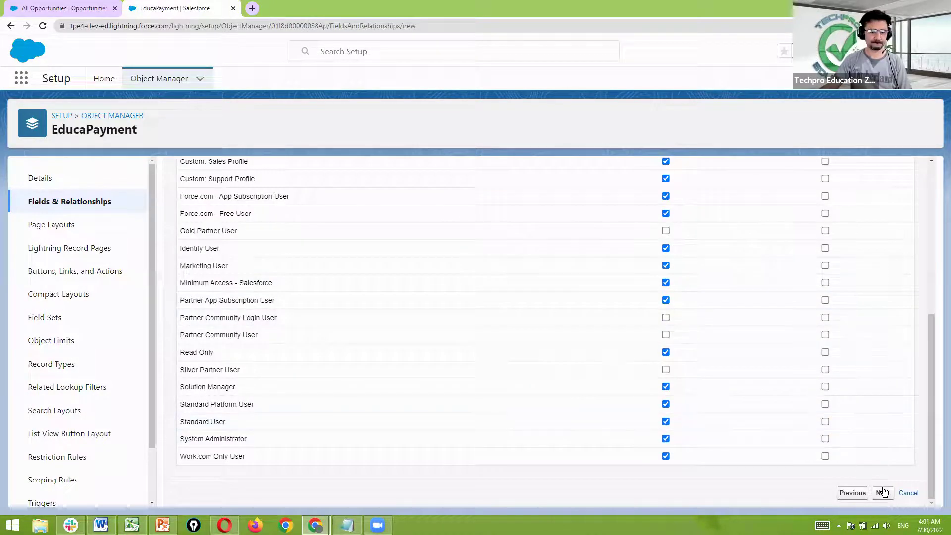
left_click(884, 492)
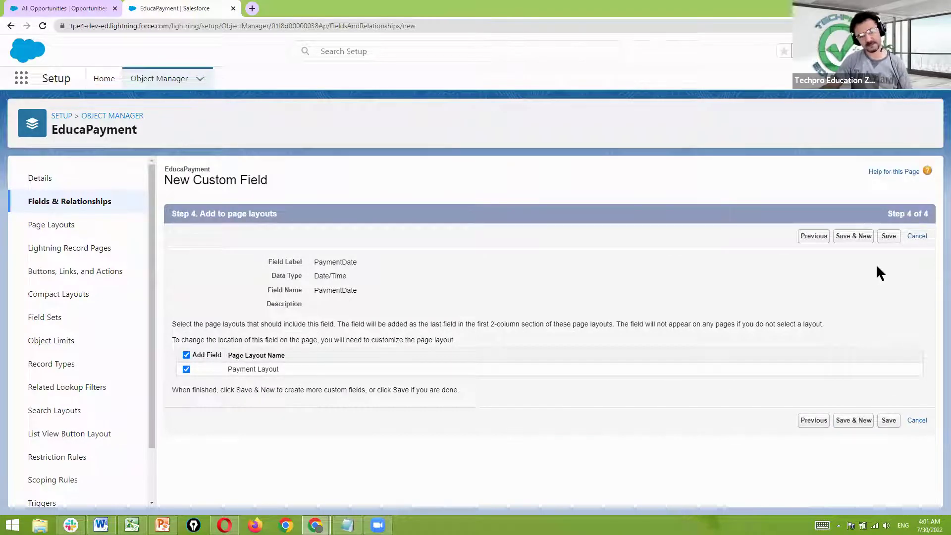
Save PaymentDate on the Payment Layout, start another custom field with the Geolocation data type and proceed to its details.
left_click(843, 237)
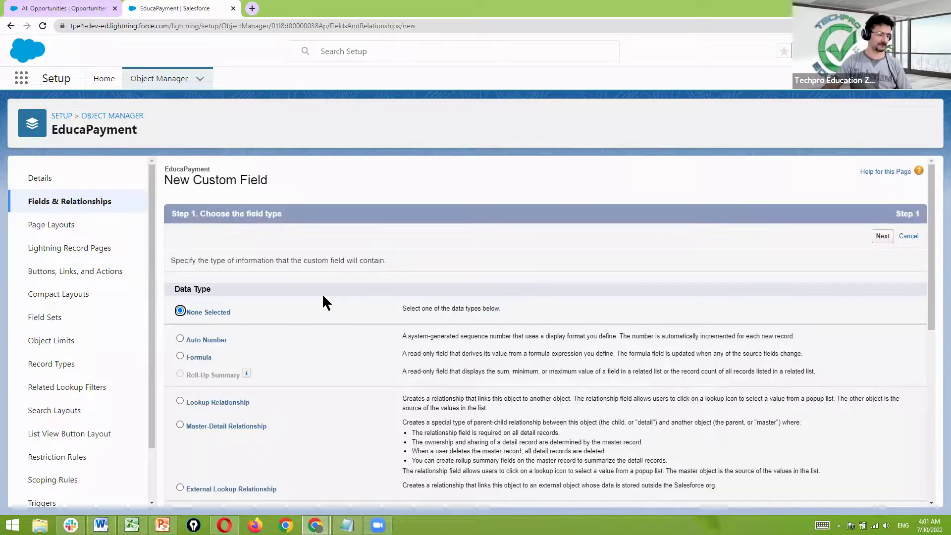
scroll(303, 341, "down", 3)
scroll(304, 341, "down", 2)
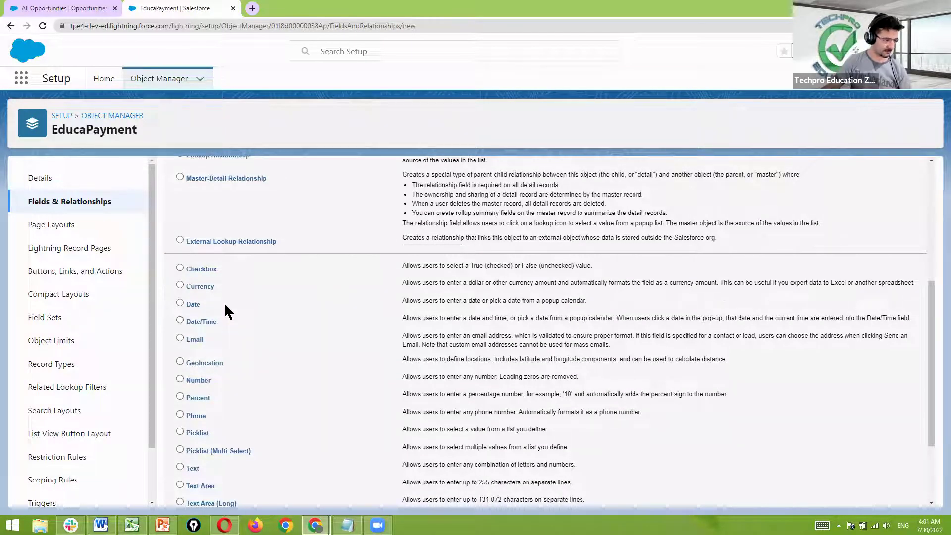
scroll(231, 337, "down", 1)
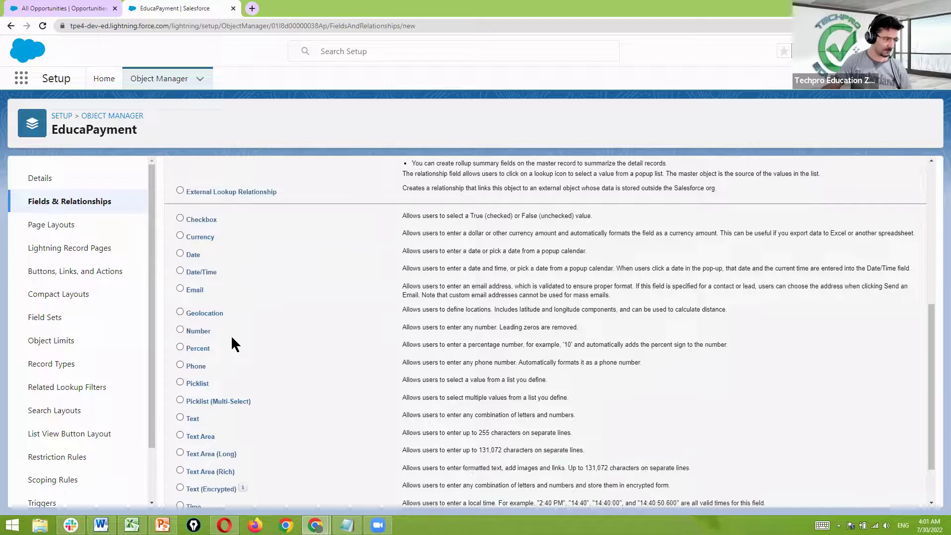
left_click(180, 312)
scroll(764, 367, "down", 1)
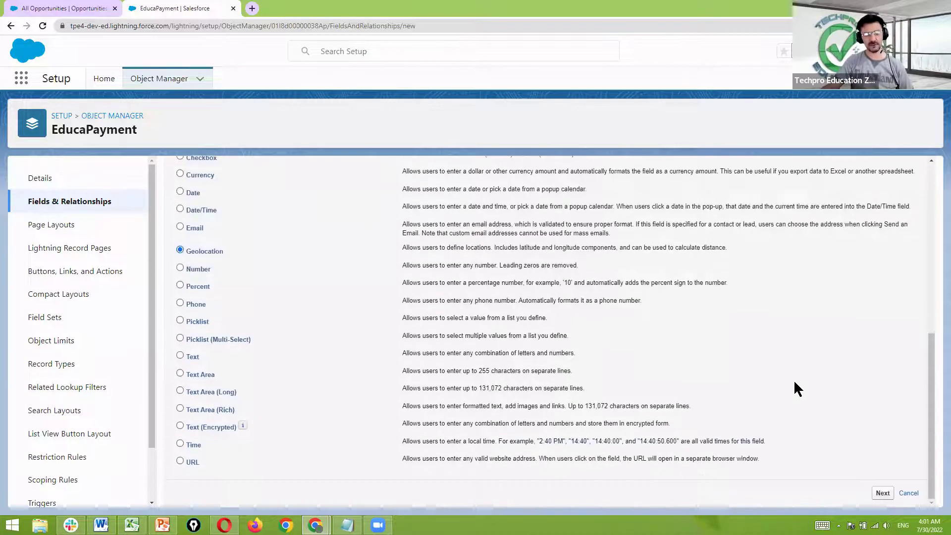
left_click(884, 494)
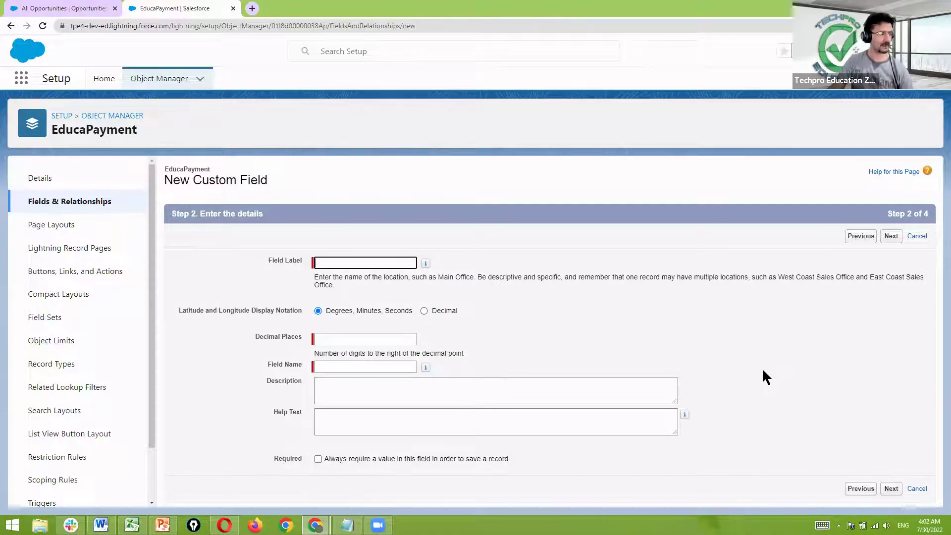
Label the new geolocation field Location, with the matching field name Location.
left_click(382, 268)
type("Exact")
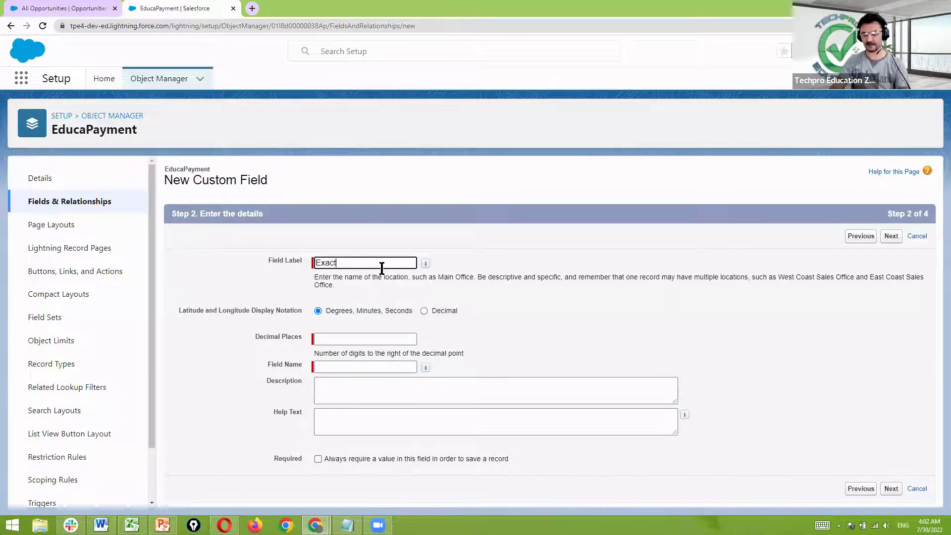
type("Location")
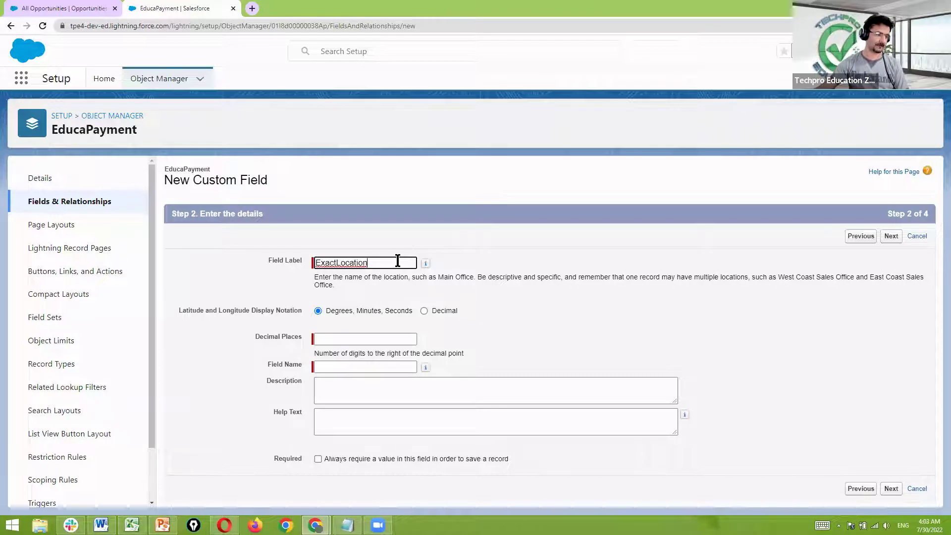
left_click_drag(337, 268, 285, 260)
key("BackSpace")
key("Delete")
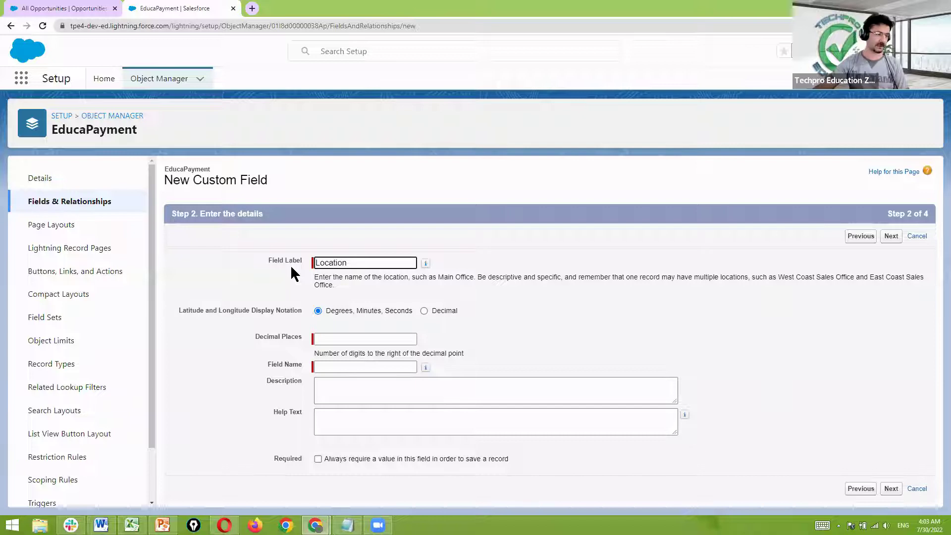
left_click(554, 306)
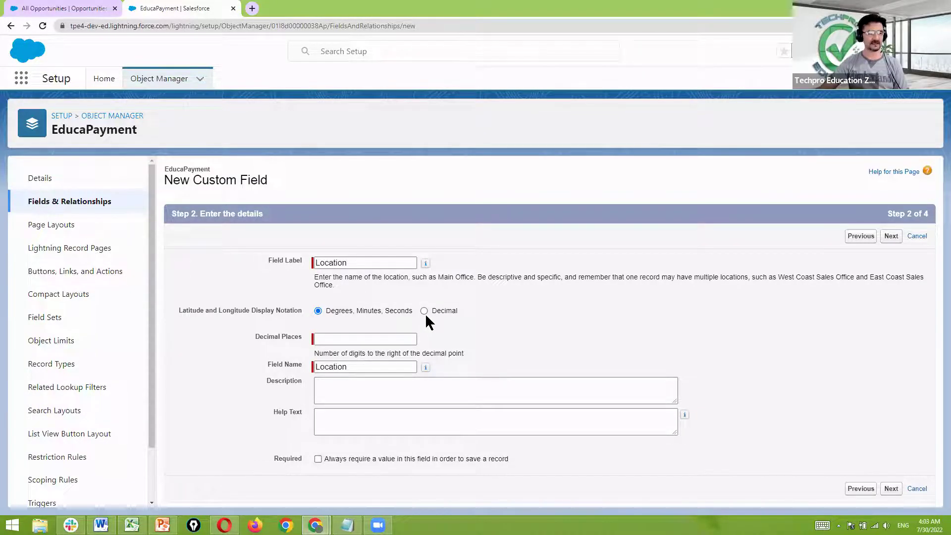
Switch to the Data Models - 02B -mk presentation in PowerPoint and show the GEOLOCATION slide, number 40.
left_click(163, 525)
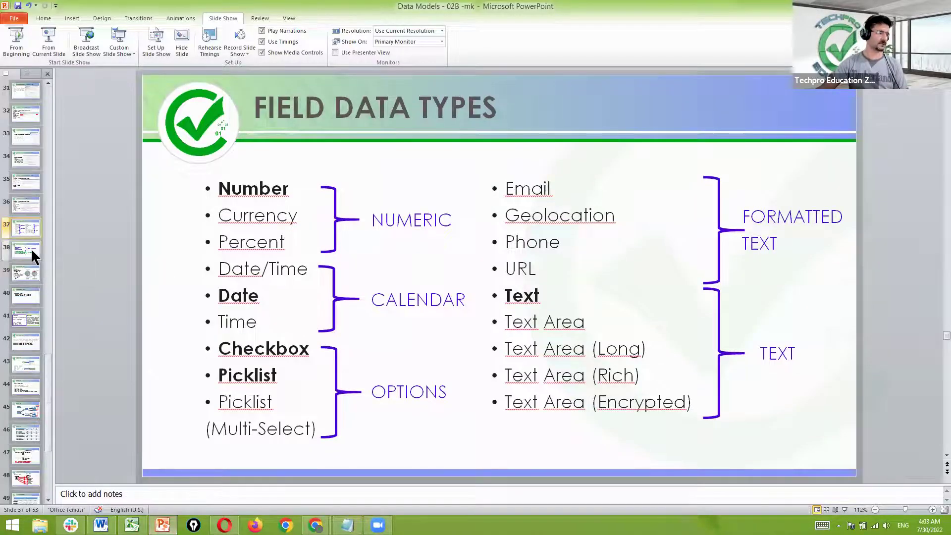
left_click(32, 253)
key("Down")
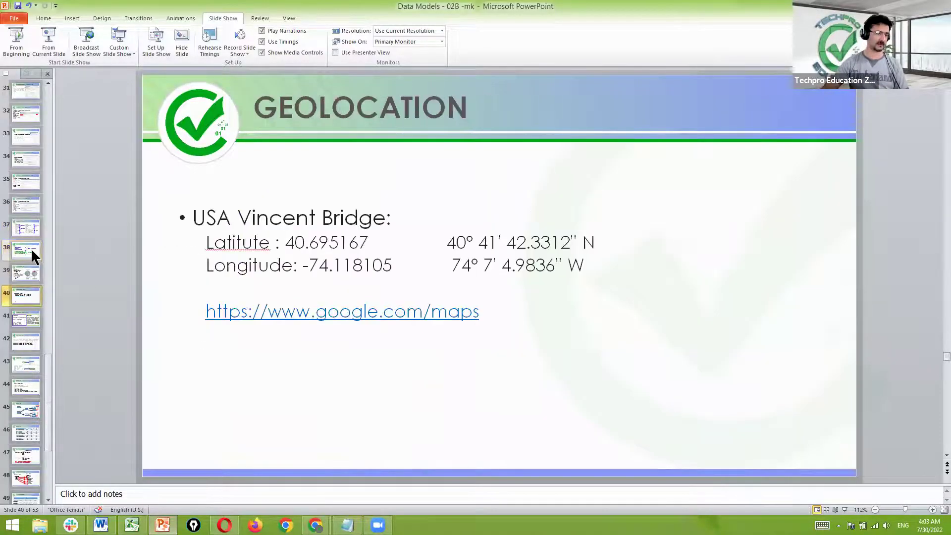
key("Down")
key("Down")
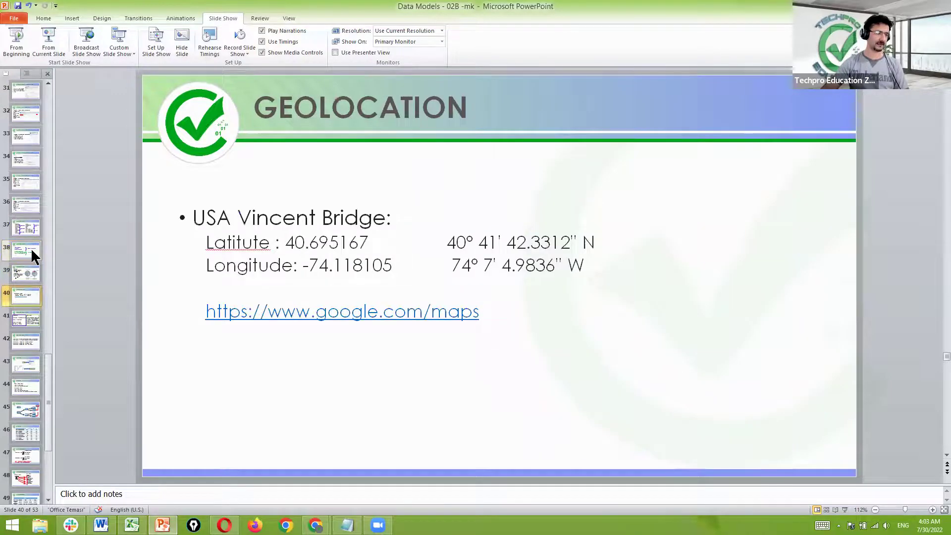
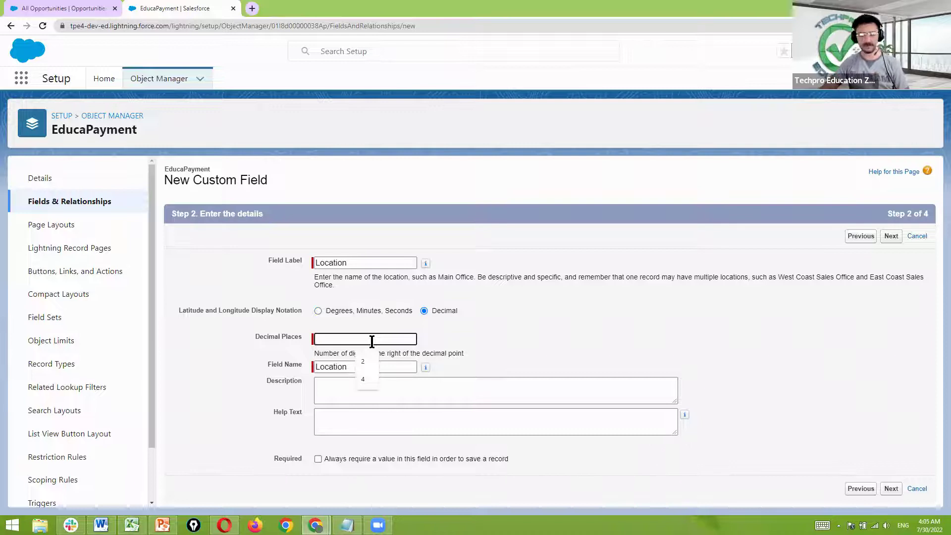
Return to Salesforce in Chrome, set the Location field to Decimal notation with 6 decimal places, and proceed to field-level security.
type("66")
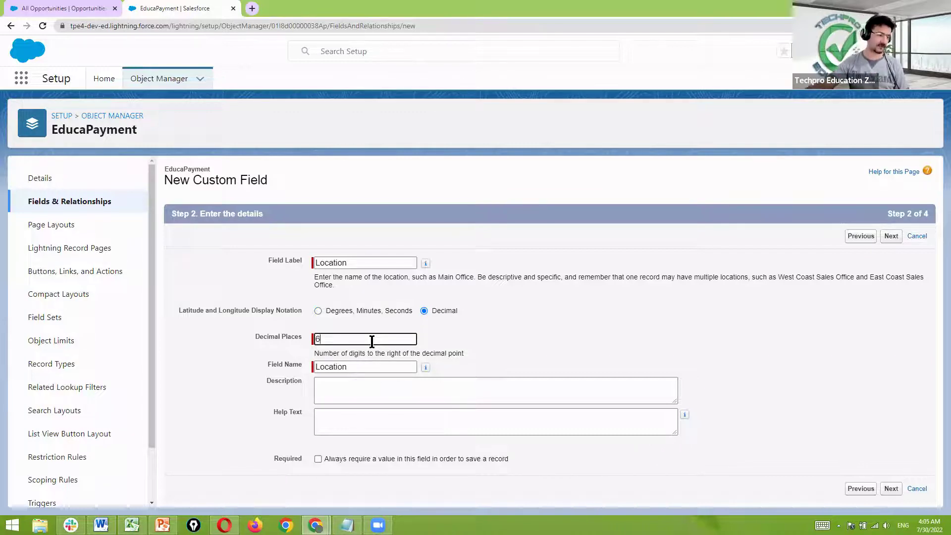
left_click(550, 349)
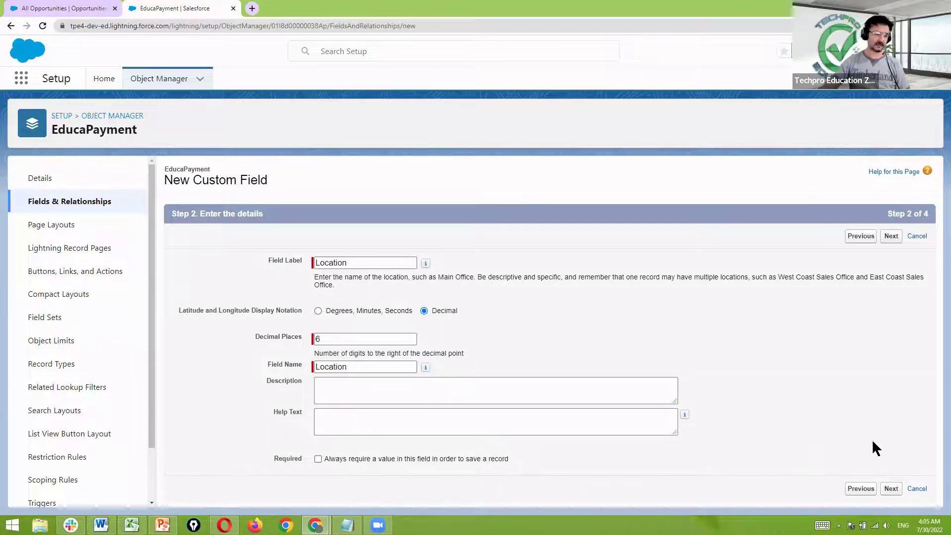
left_click(892, 490)
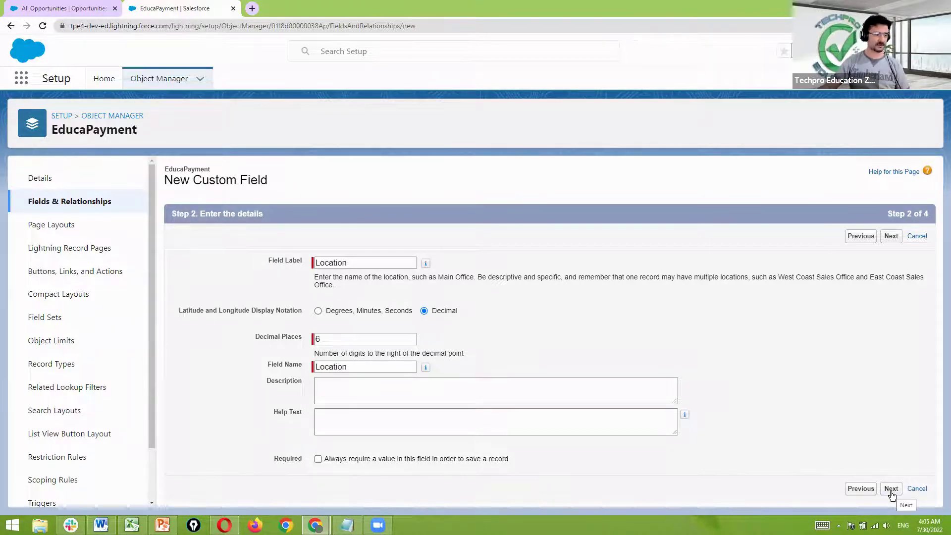
left_click(891, 489)
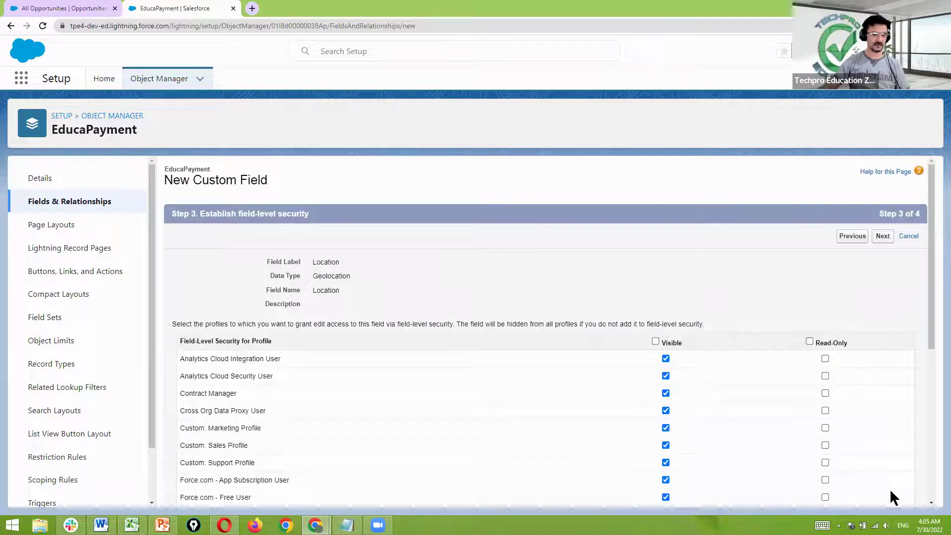
Accept the default field-level security and page layout for Location, save it and start another custom field.
scroll(836, 421, "down", 5)
left_click(892, 495)
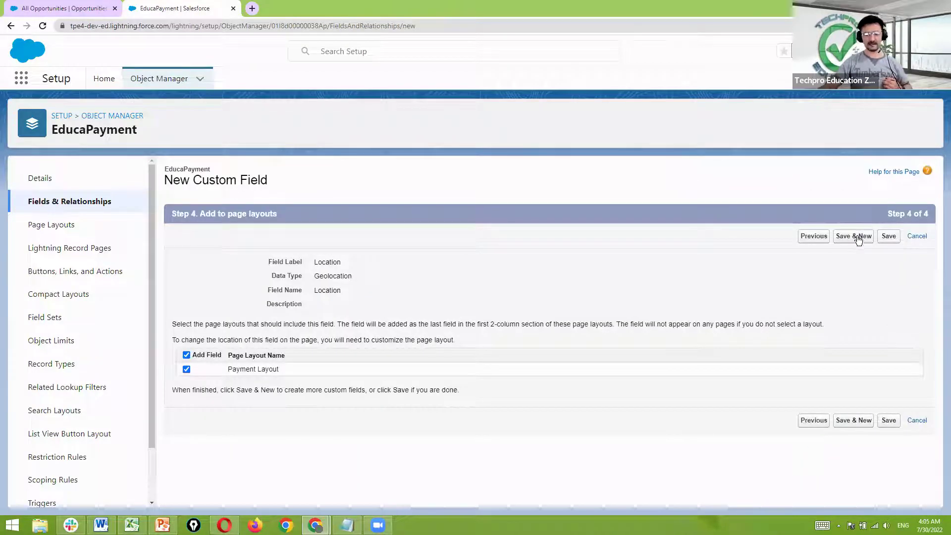
left_click(858, 236)
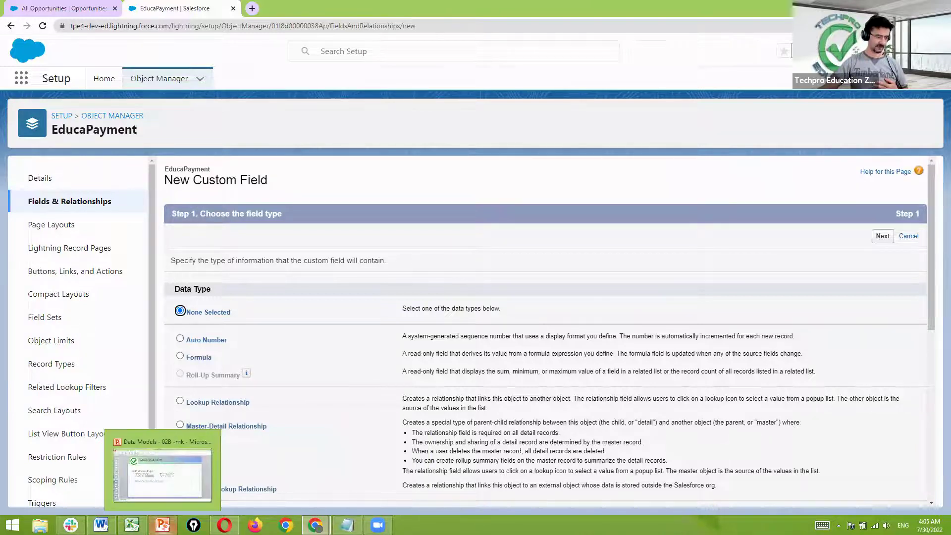
Switch back to the GEOLOCATION slide in PowerPoint and examine the decimal longitude of the USA Vincent Bridge.
left_click(163, 525)
left_click(340, 281)
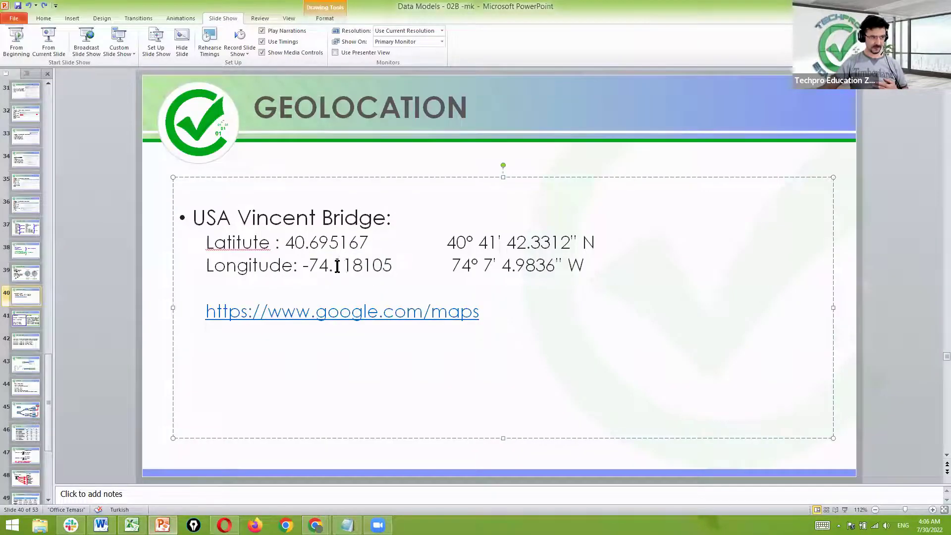
left_click(334, 265)
left_click_drag(348, 265, 395, 267)
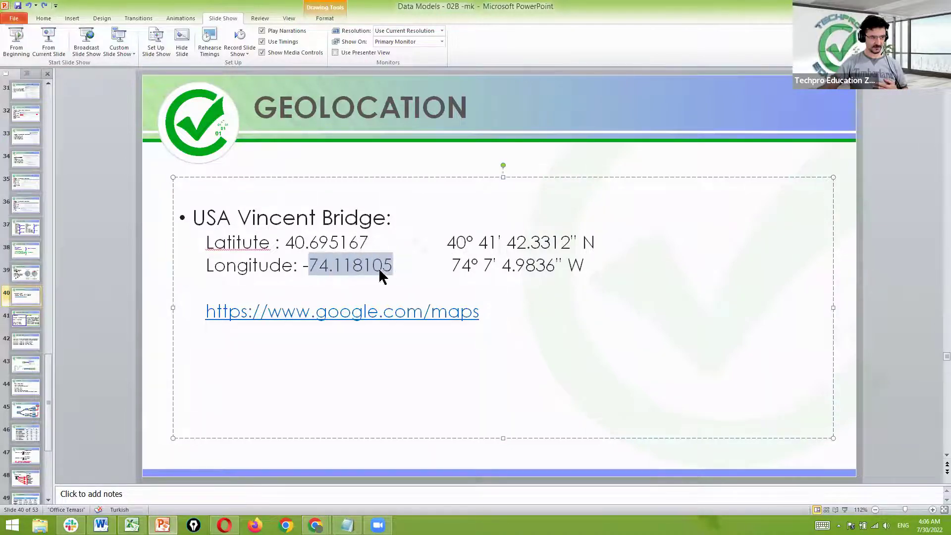
left_click(320, 277)
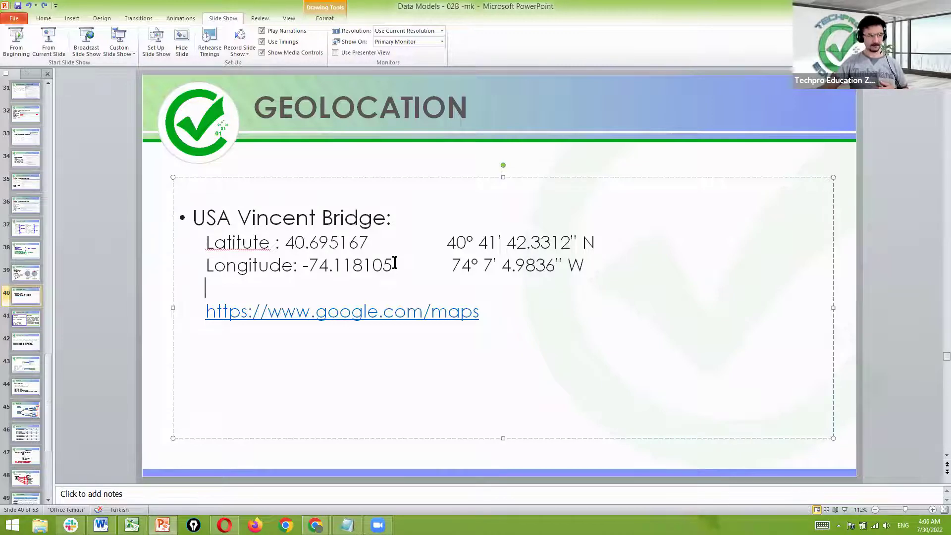
Return to Salesforce in Chrome, choose the Percent data type for the new EducaPayment field and proceed to its details.
key("alt+Tab")
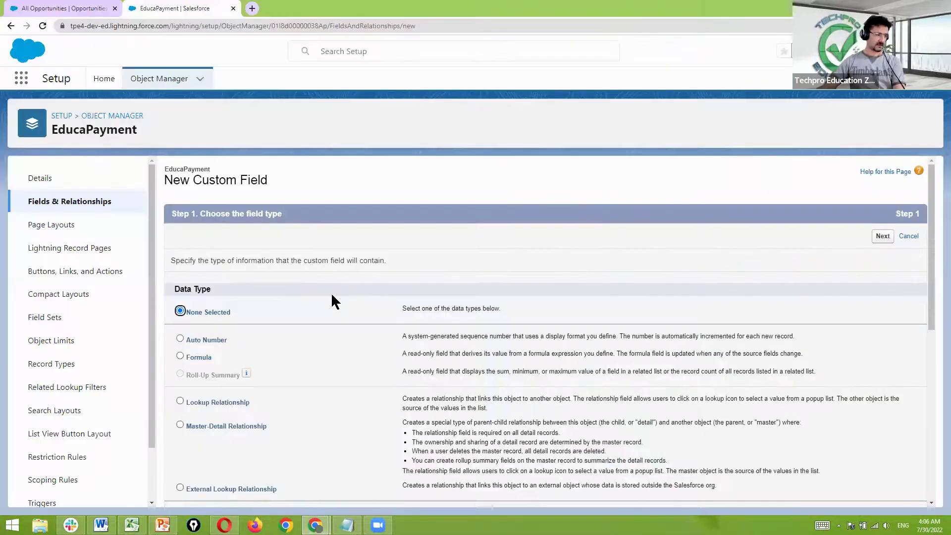
scroll(326, 302, "down", 5)
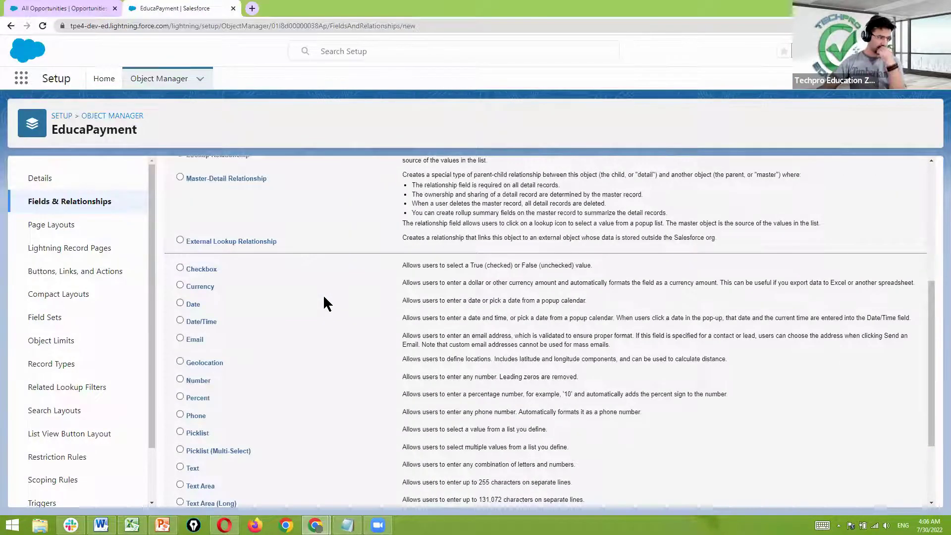
scroll(325, 304, "down", 2)
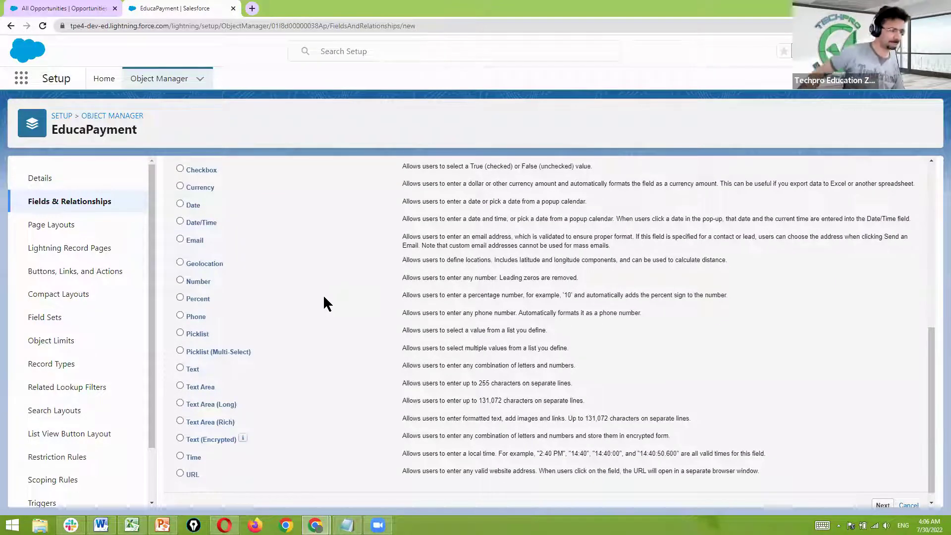
left_click(181, 299)
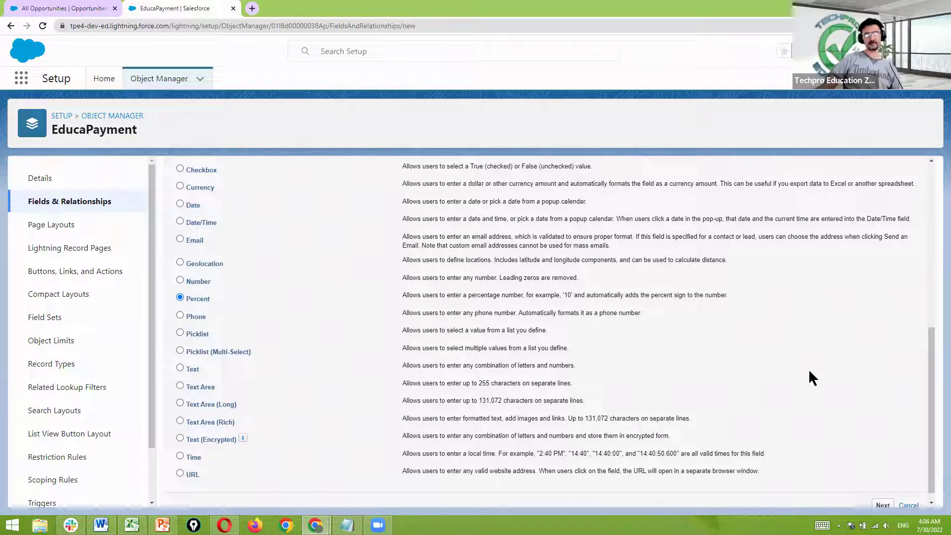
left_click(883, 506)
Label the new percent field PaymentCompletion, with the matching field name PaymentCompletion.
left_click(399, 263)
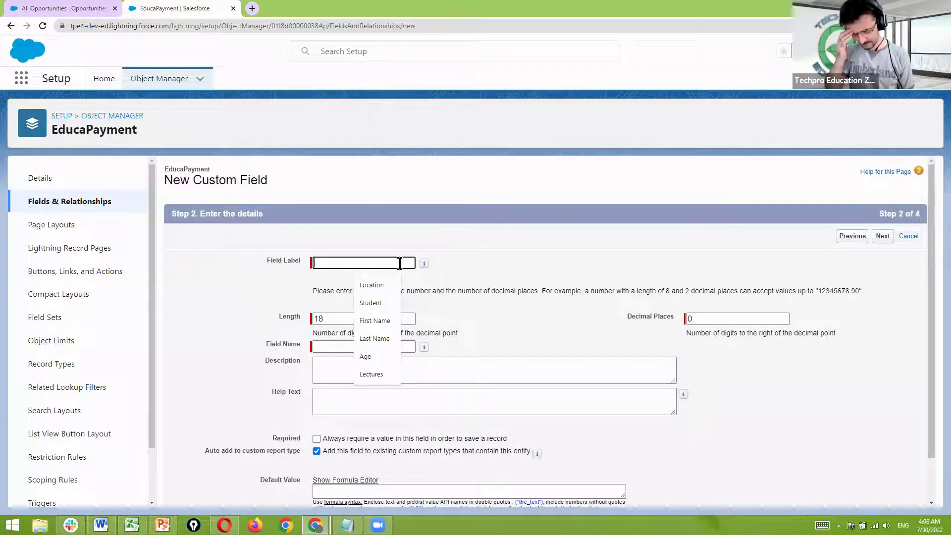
type("Payment")
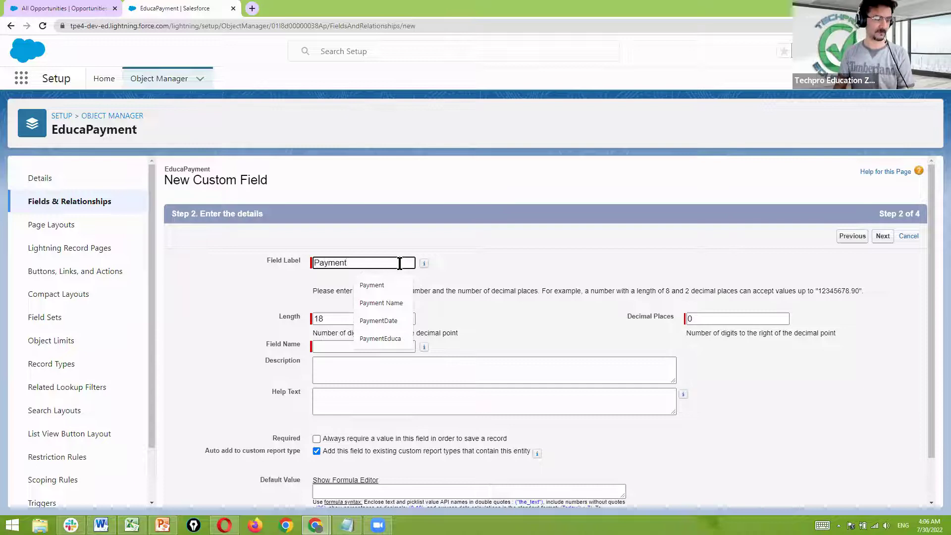
type("Completion")
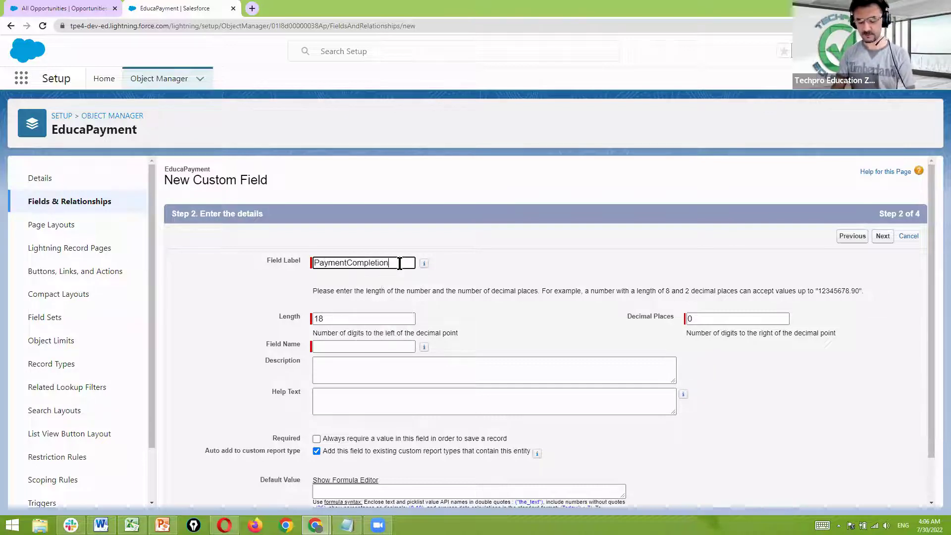
left_click(362, 345)
left_click(490, 324)
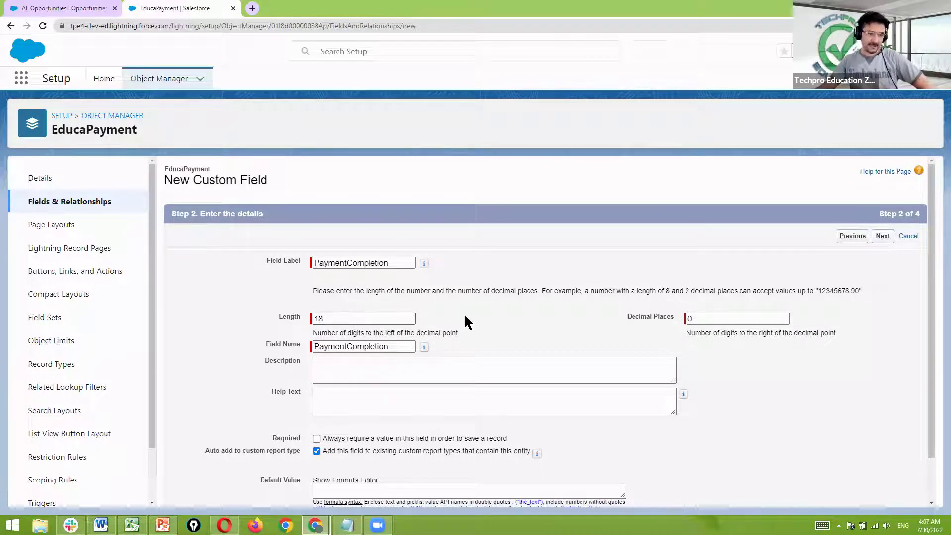
Set the PaymentCompletion field to 2 decimal places and a length of 4.
scroll(464, 316, "down", 1)
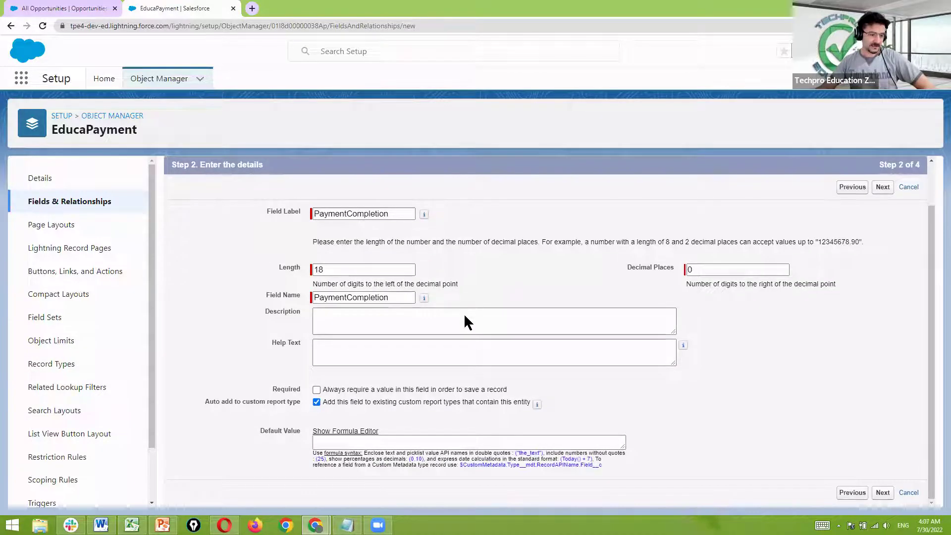
double_click(719, 269)
type("2")
left_click_drag(391, 270, 287, 270)
type("4")
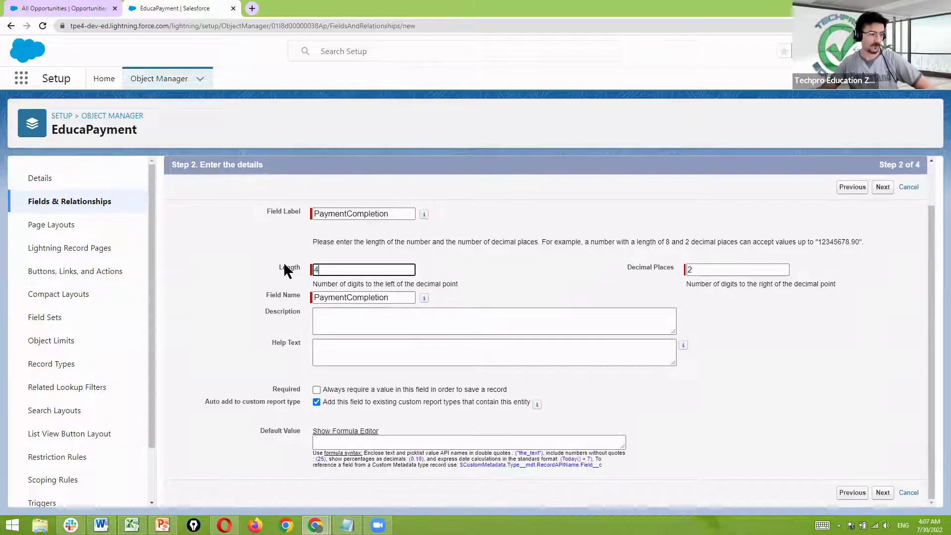
Try a length of 2 digits for the PaymentCompletion field.
left_click_drag(336, 270, 248, 272)
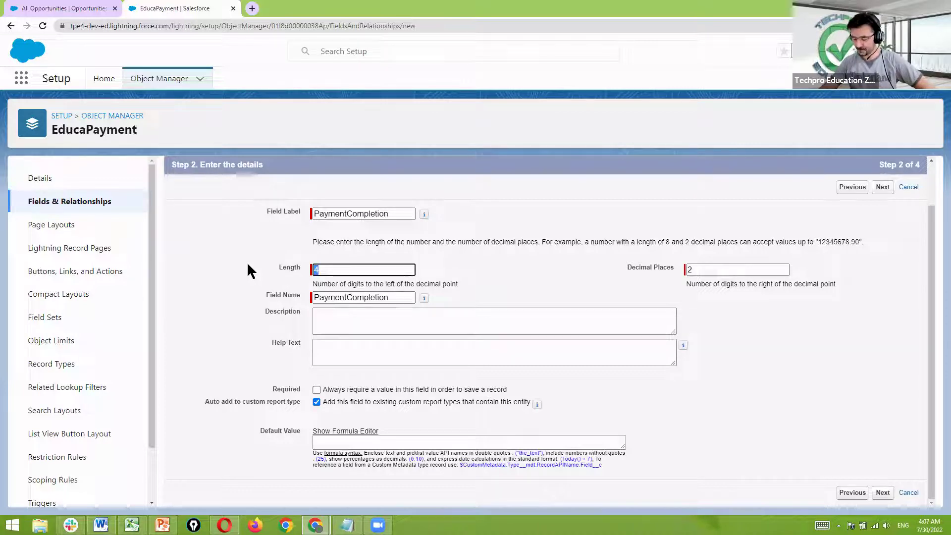
type("2")
left_click(475, 268)
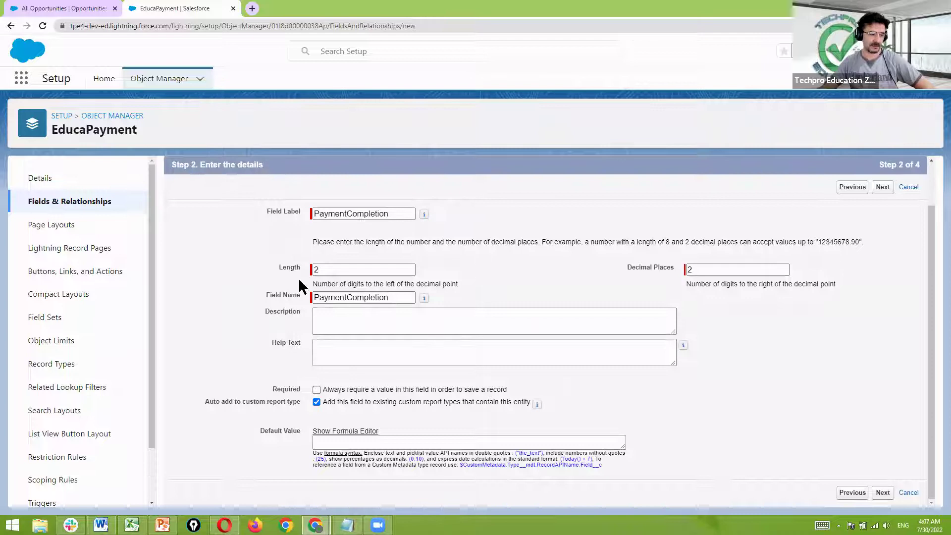
Set the PaymentCompletion field's length to 3 digits.
left_click(279, 268)
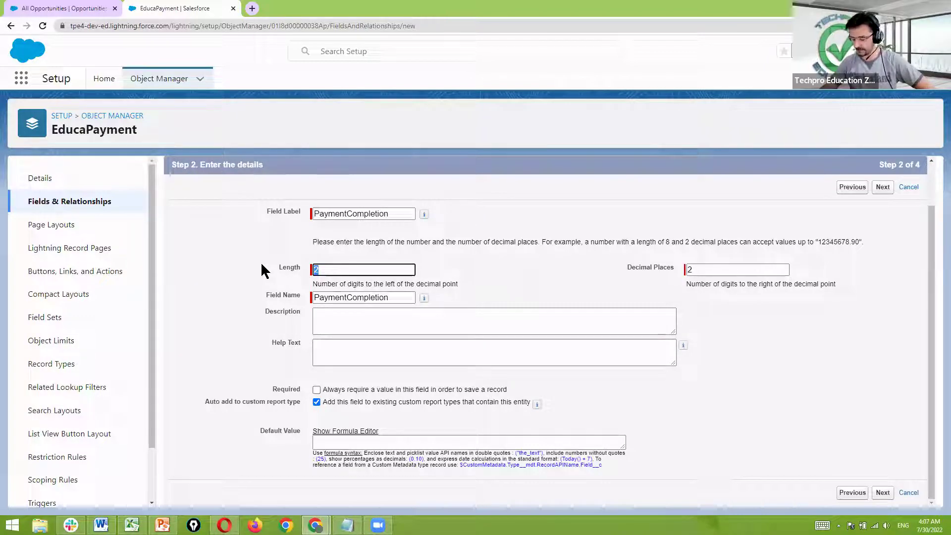
type("3")
left_click(496, 270)
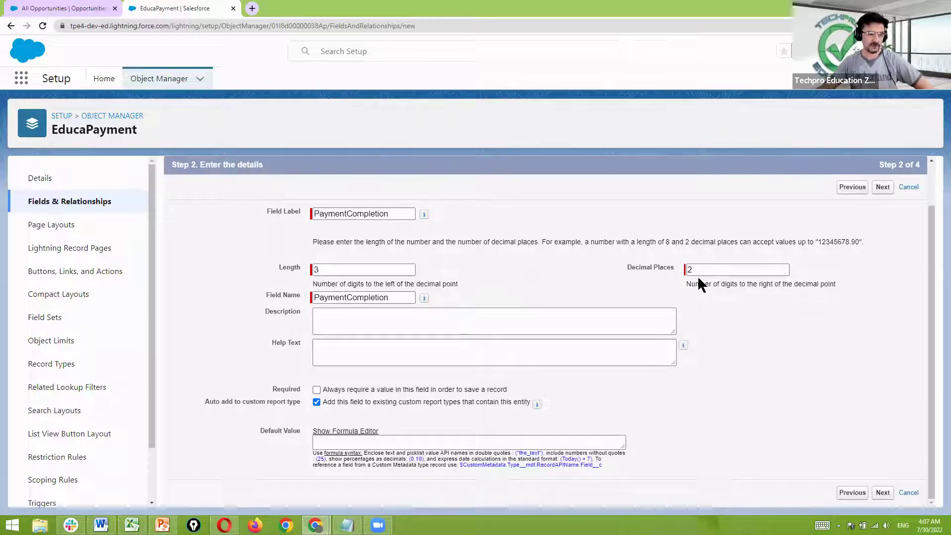
Save the PaymentCompletion field with the default field-level security and Payment Layout, and start another new field.
left_click(882, 493)
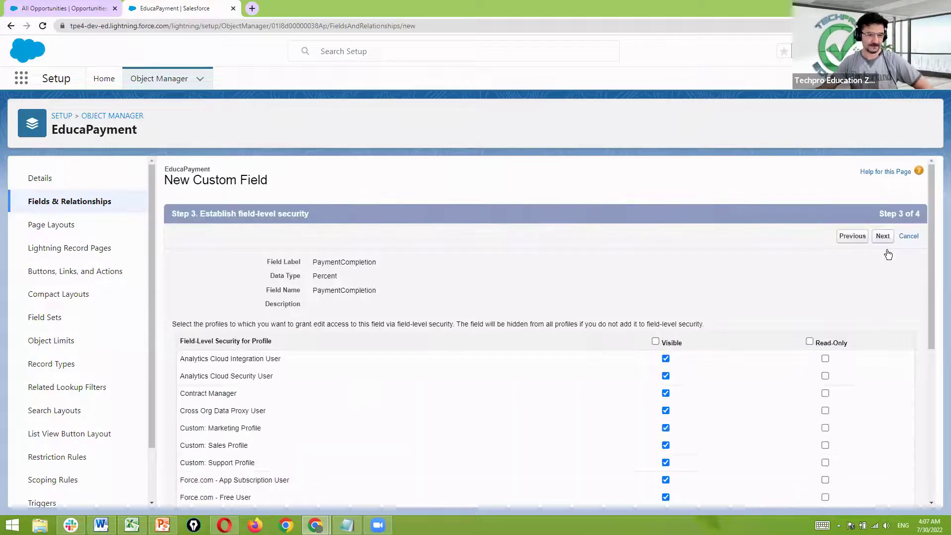
key("Return")
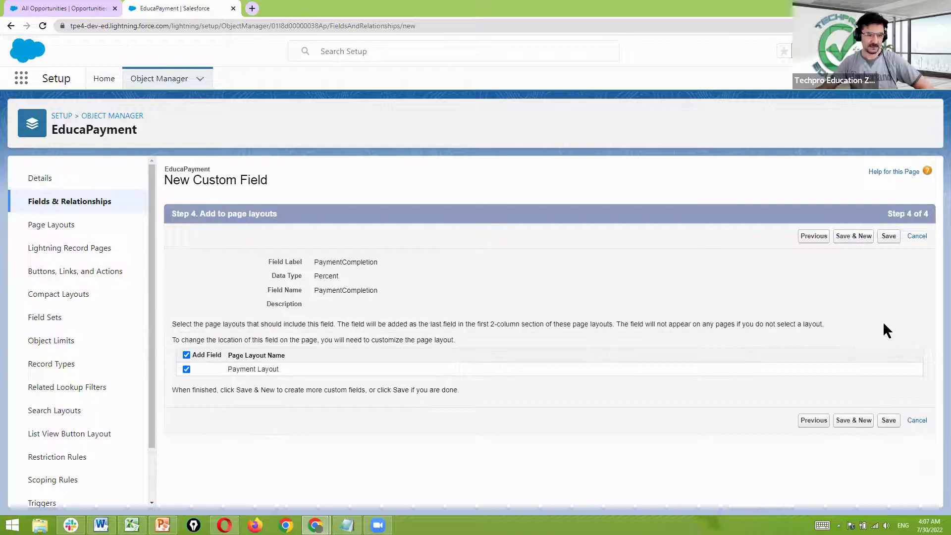
left_click(854, 419)
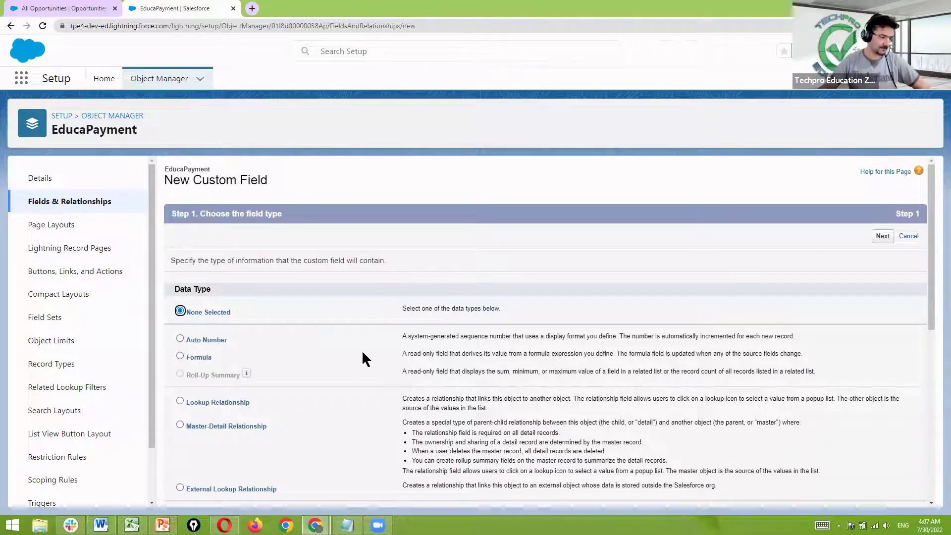
Choose the Text Area (Long) data type for the new EducaPayment field and proceed to its details.
scroll(363, 353, "down", 7)
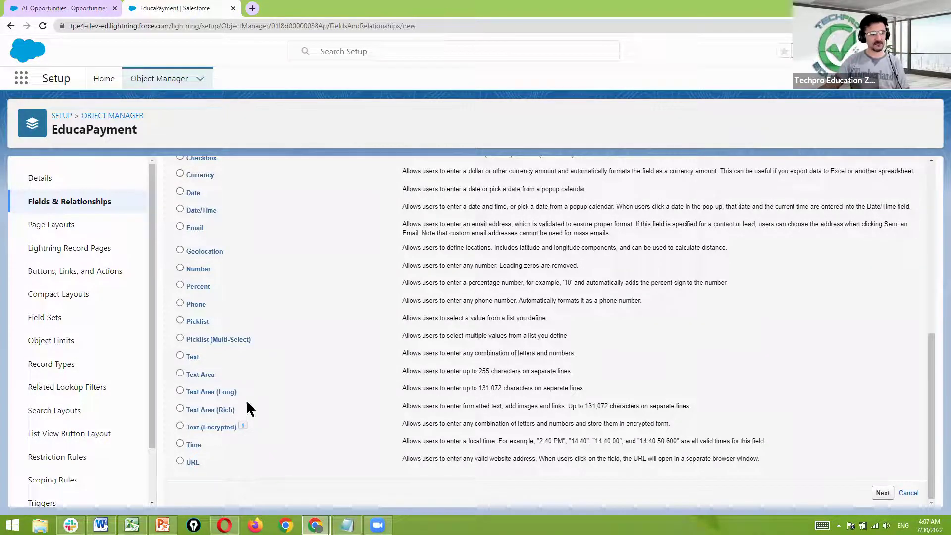
left_click(180, 409)
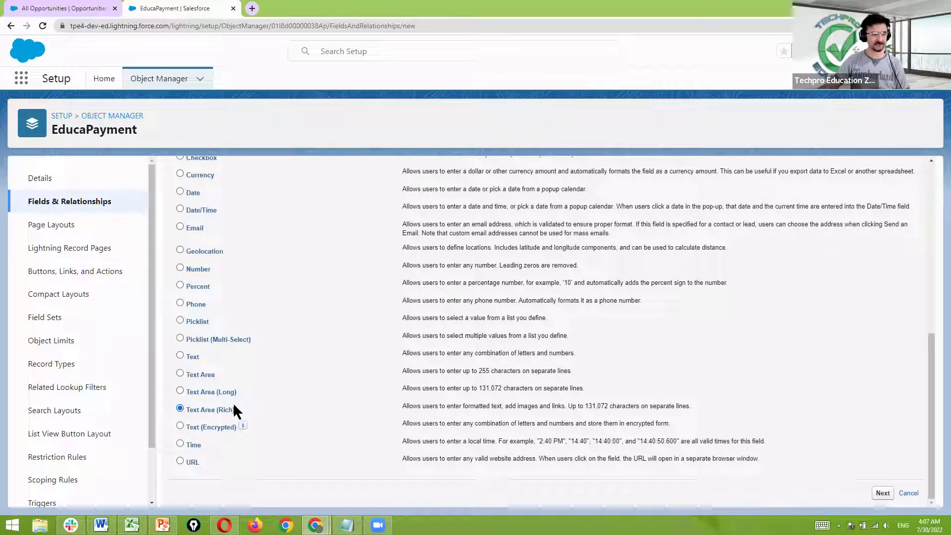
left_click(181, 391)
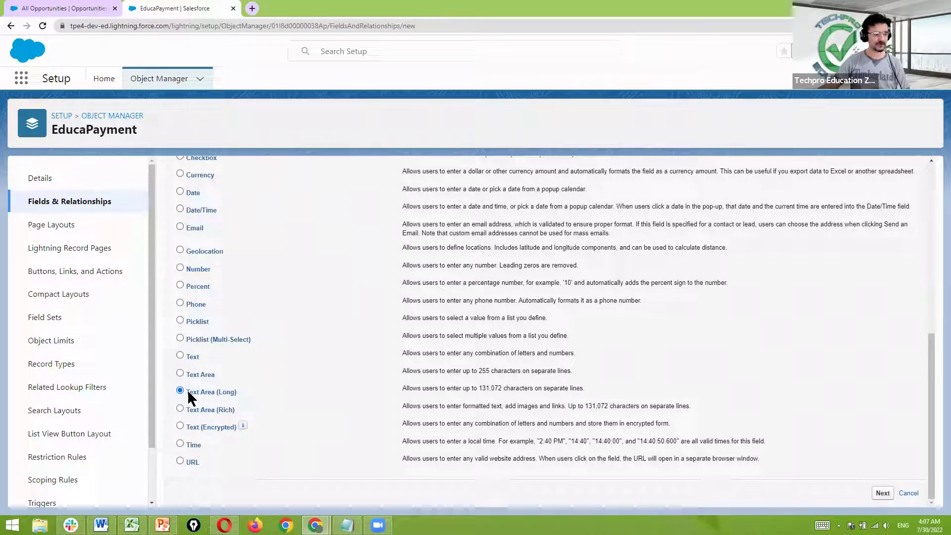
left_click(883, 493)
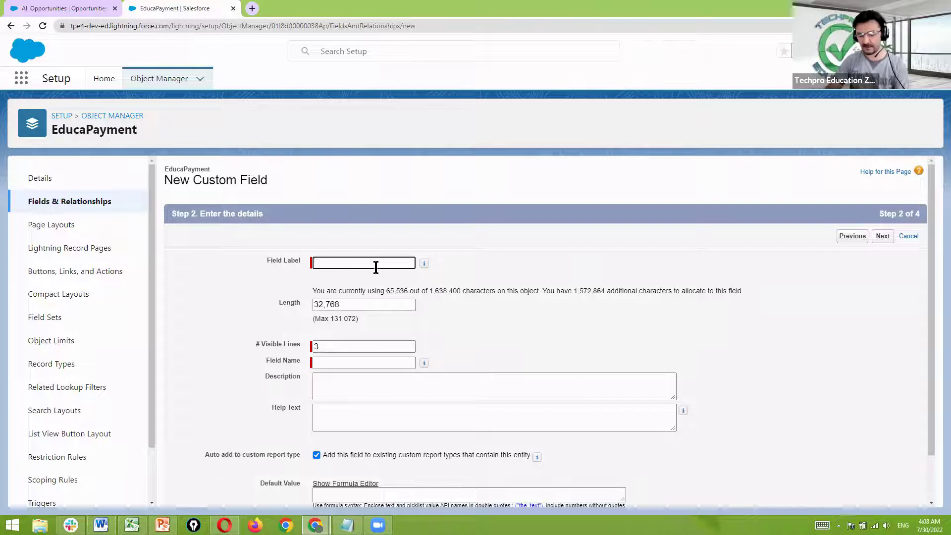
Label the long text area field TxtLong, with the matching field name TxtLong.
type("T")
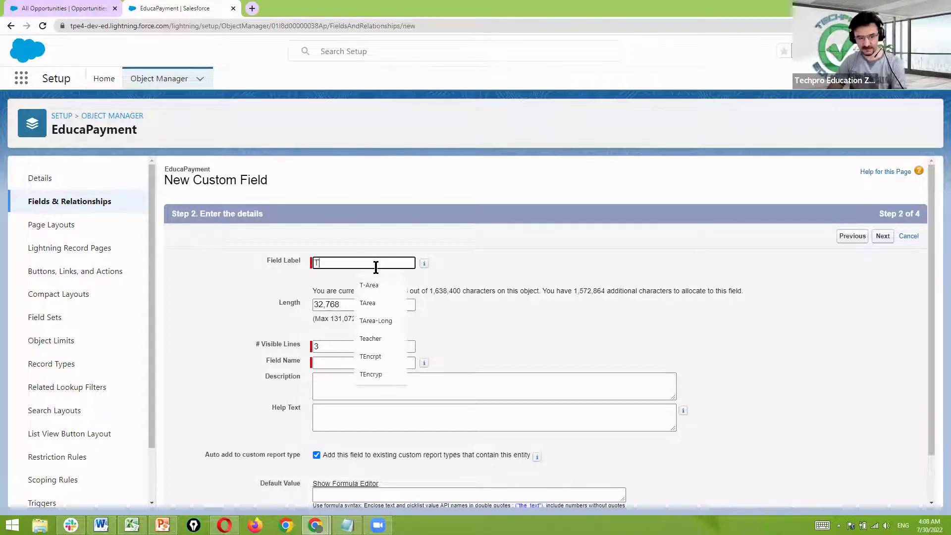
type("long")
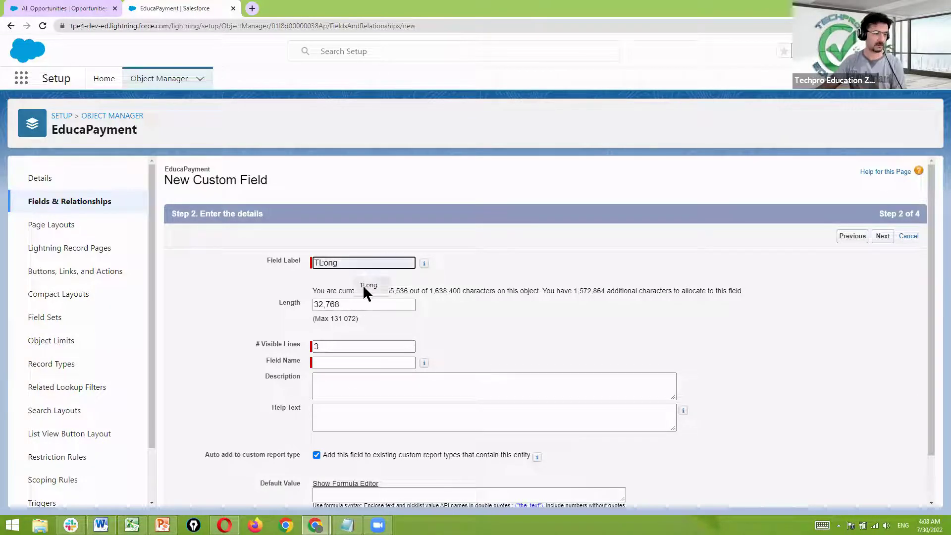
left_click(370, 283)
double_click(317, 262)
type("TxtLong")
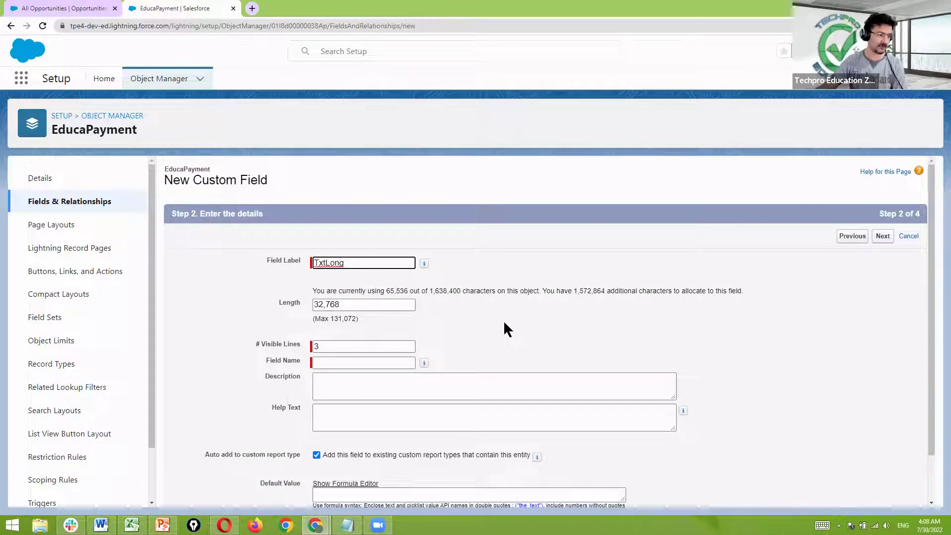
left_click(391, 362)
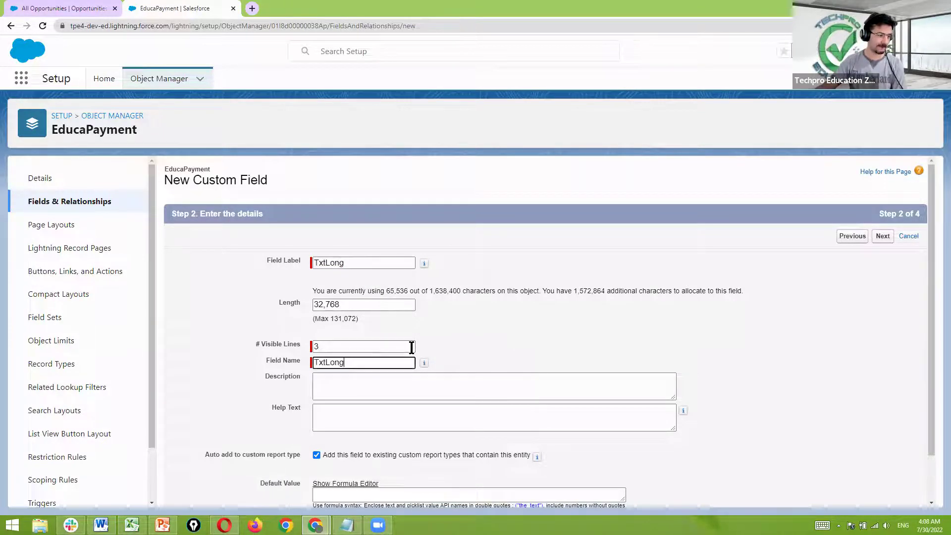
Save the TxtLong field with the default field-level security and page layout, and start another new field.
scroll(597, 303, "down", 1)
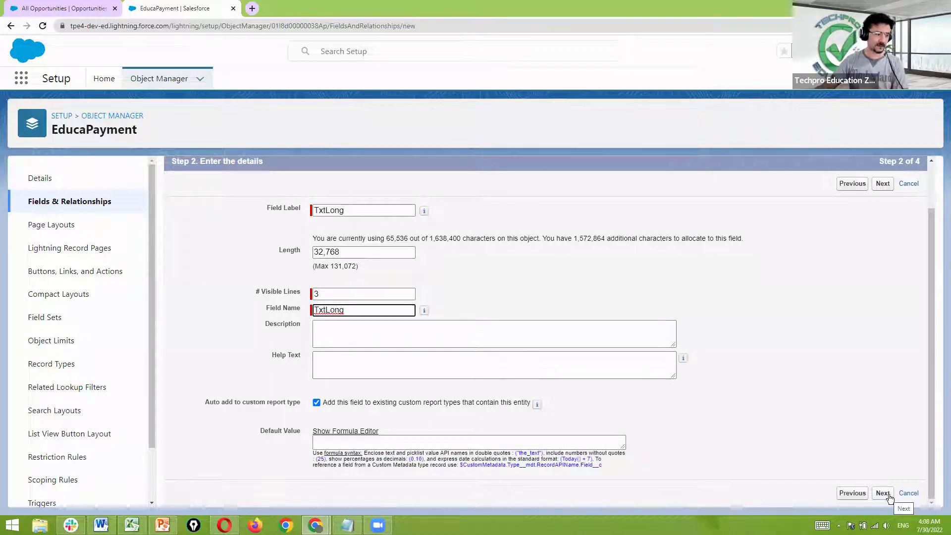
left_click(890, 496)
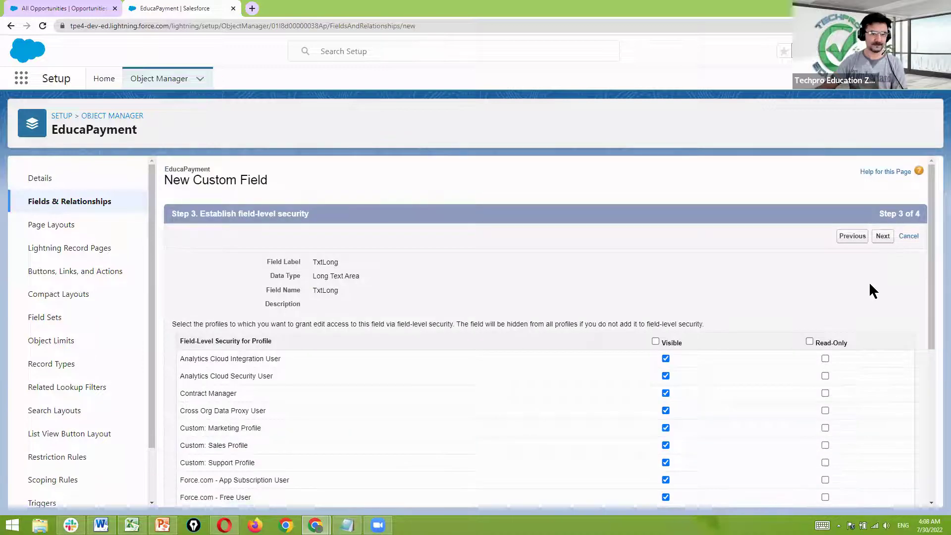
left_click(883, 236)
left_click(854, 236)
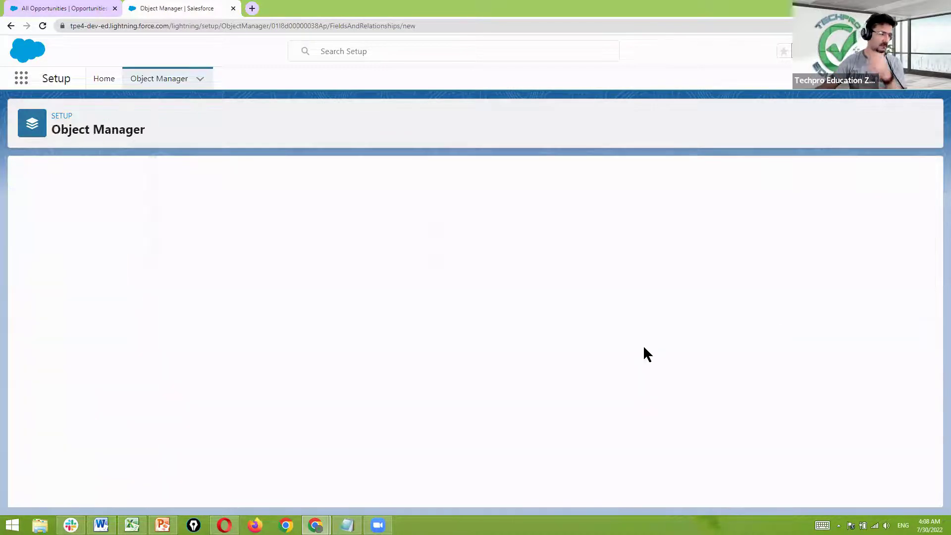
Choose the Text Area (Rich) data type and give the new field the label and field name TxtRich.
scroll(346, 367, "down", 1)
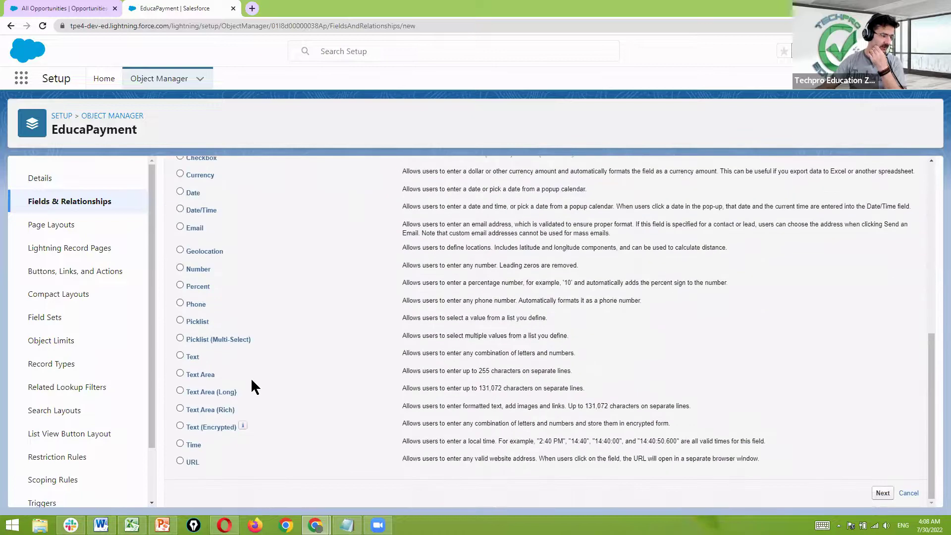
left_click(180, 407)
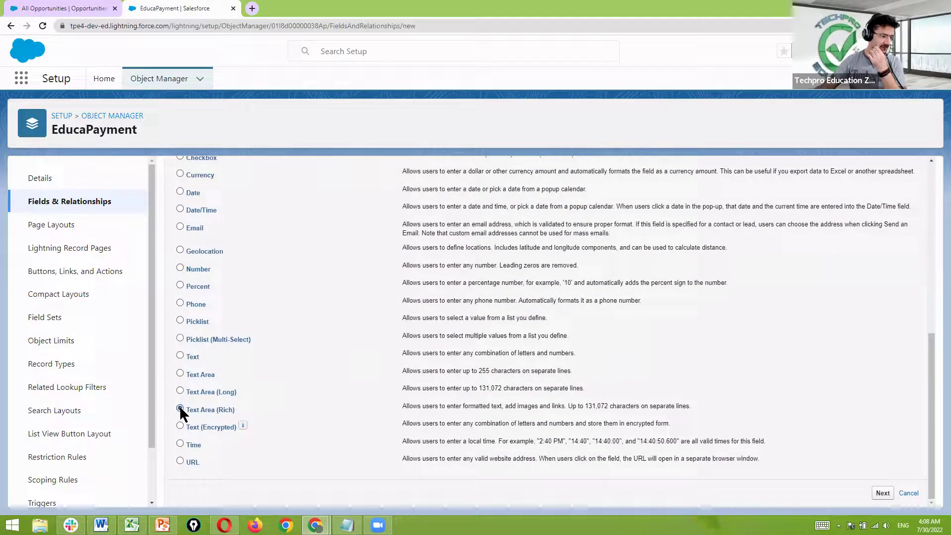
left_click(885, 492)
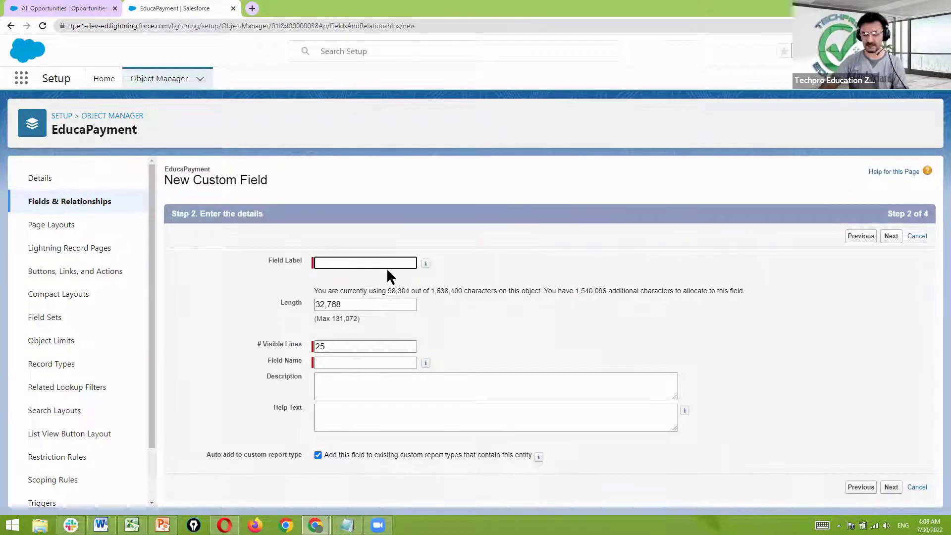
type("TxtRich")
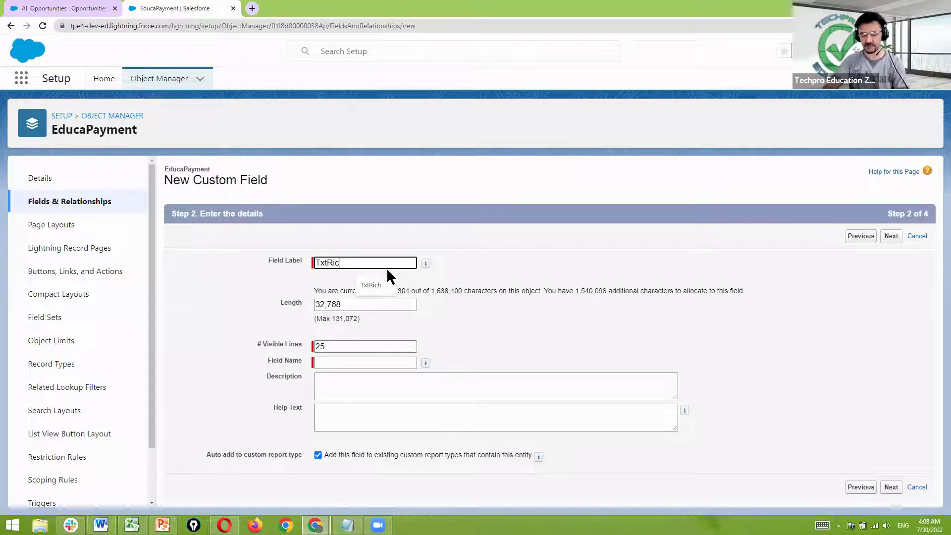
left_click(425, 357)
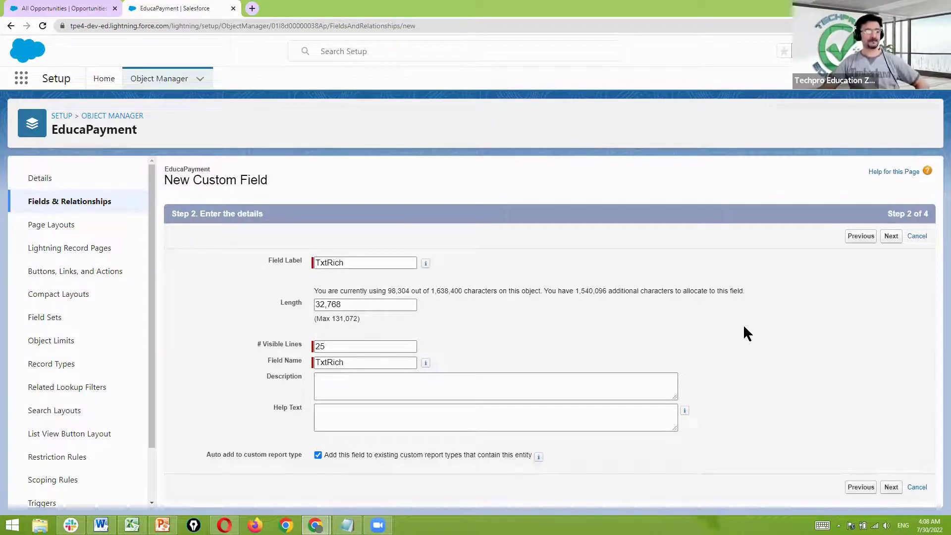
Save the TxtRich field with the default field-level security and Payment Layout, and start another new field.
left_click(890, 489)
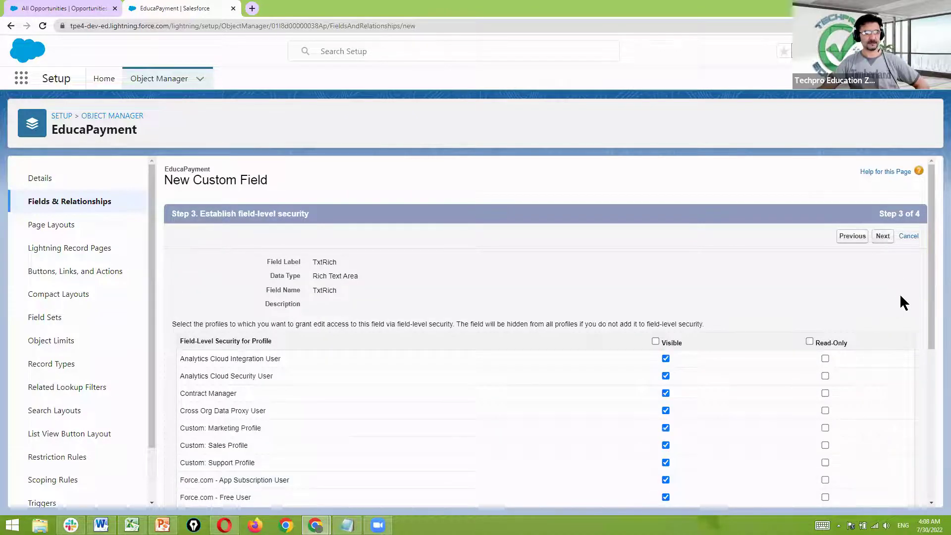
key("Return")
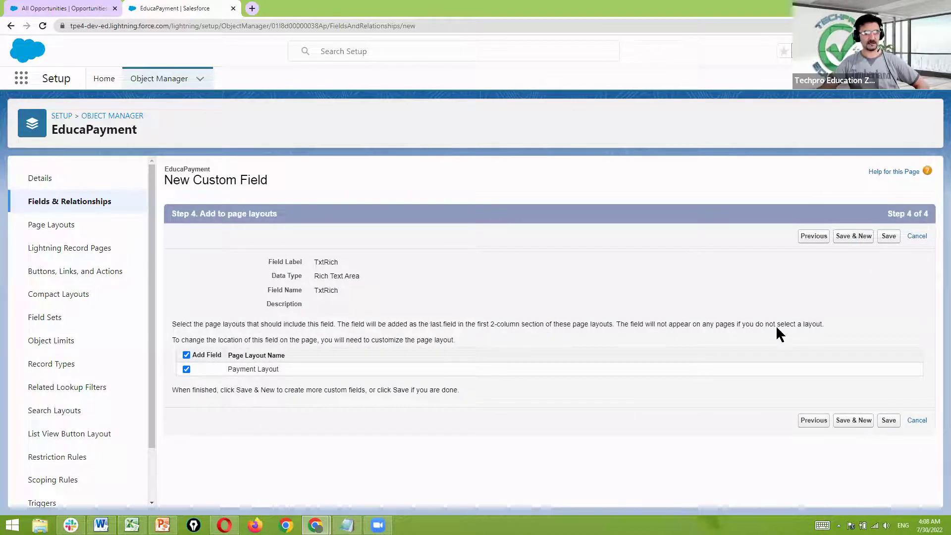
key("Return")
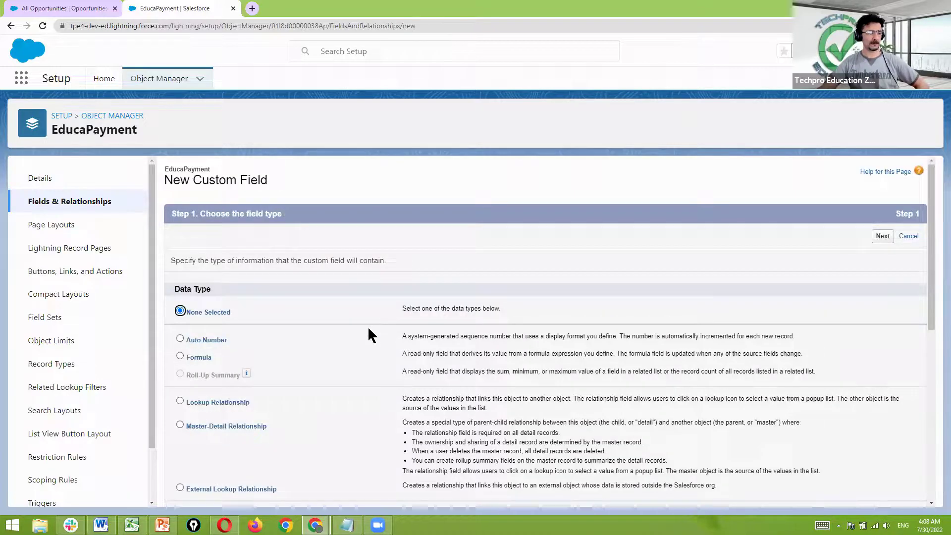
Choose the Text (Encrypted) data type for the new EducaPayment field and proceed to its details.
scroll(346, 327, "down", 10)
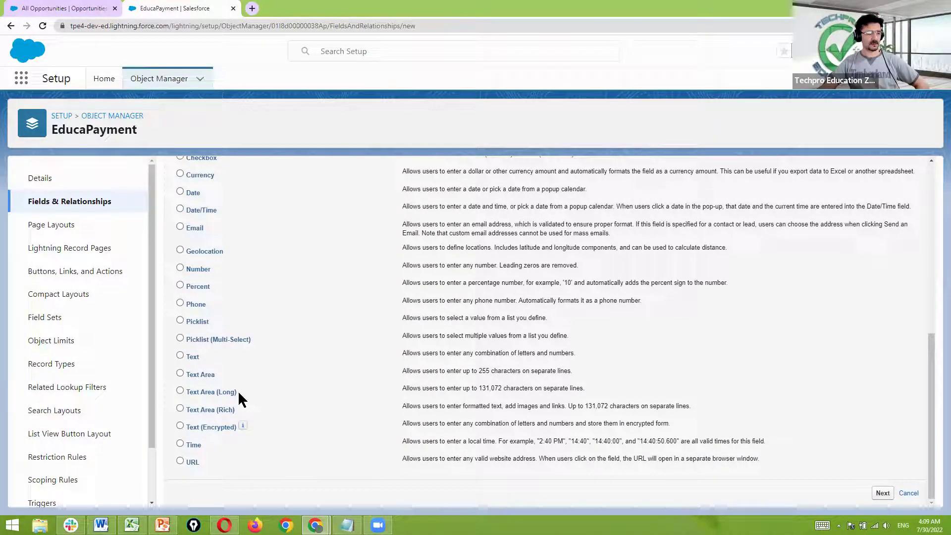
left_click(180, 426)
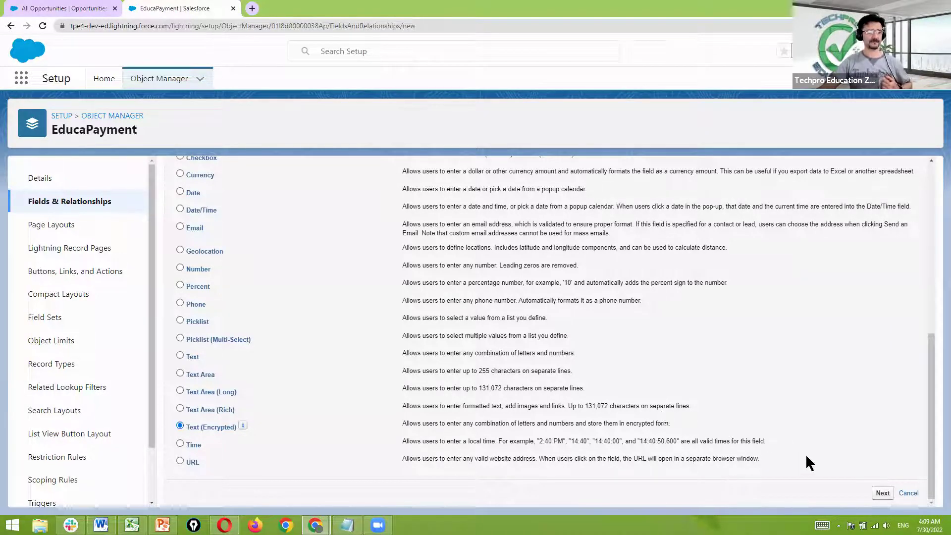
left_click(882, 493)
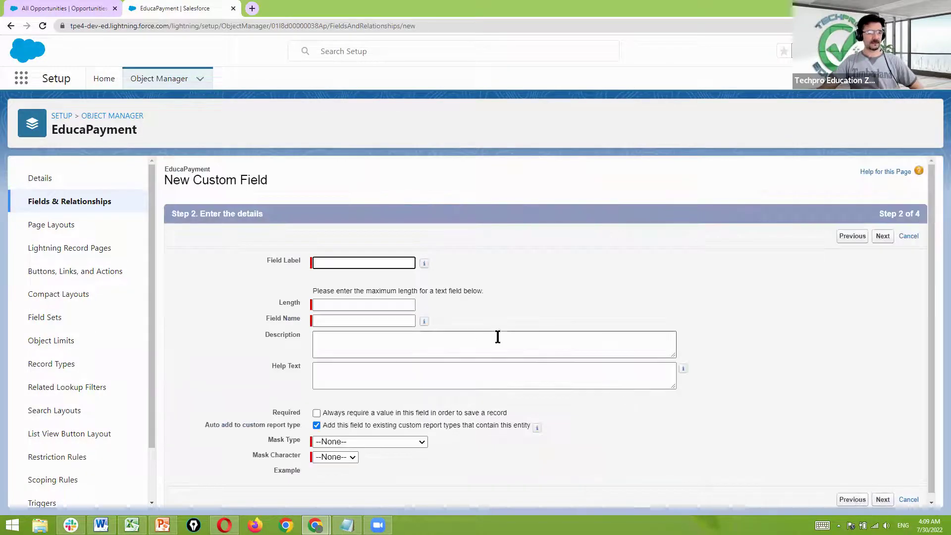
Label the encrypted text field TxtCrypted.
type("Txt")
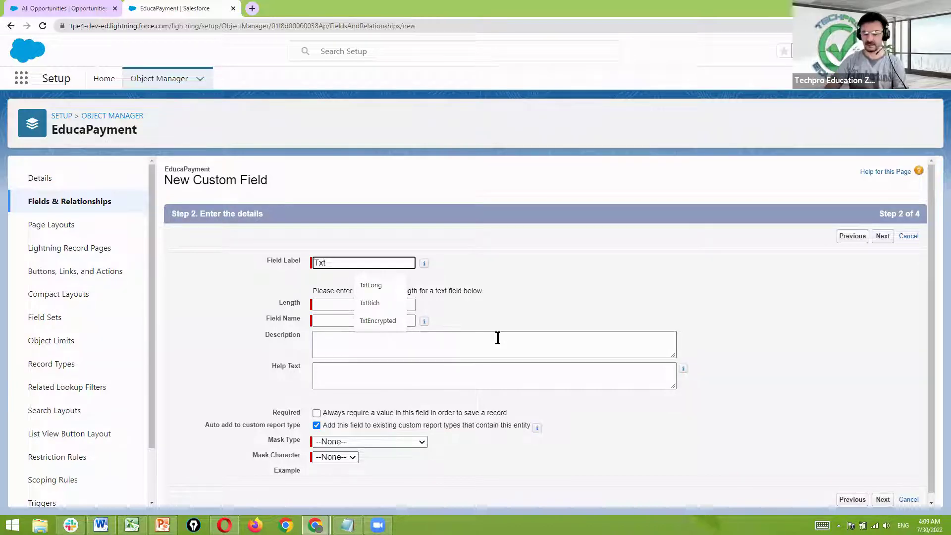
type("Cr")
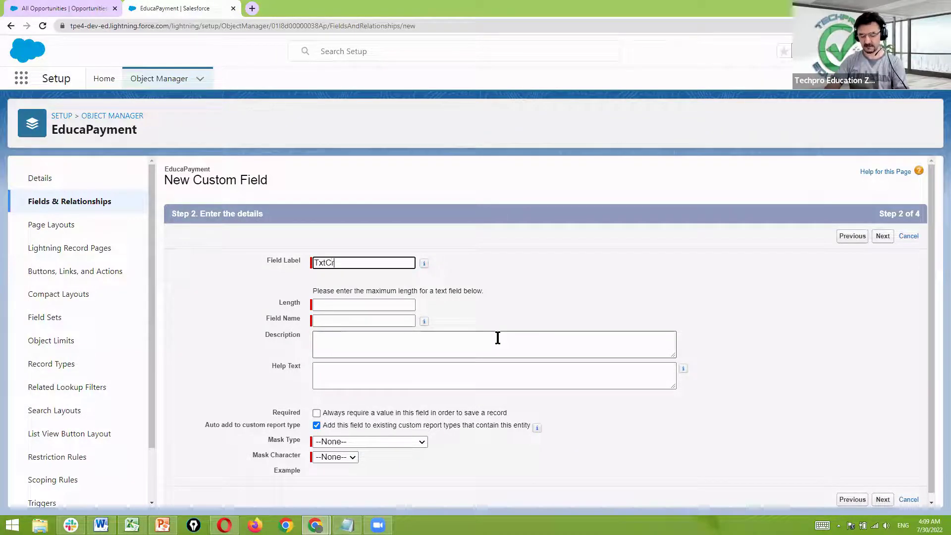
type("ypt")
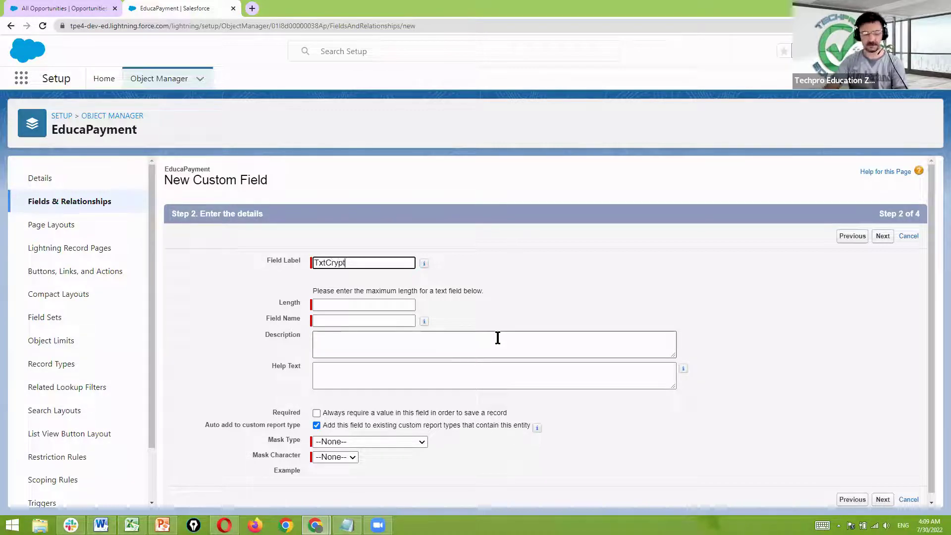
type("ed")
left_click(377, 305)
type("TxtCr")
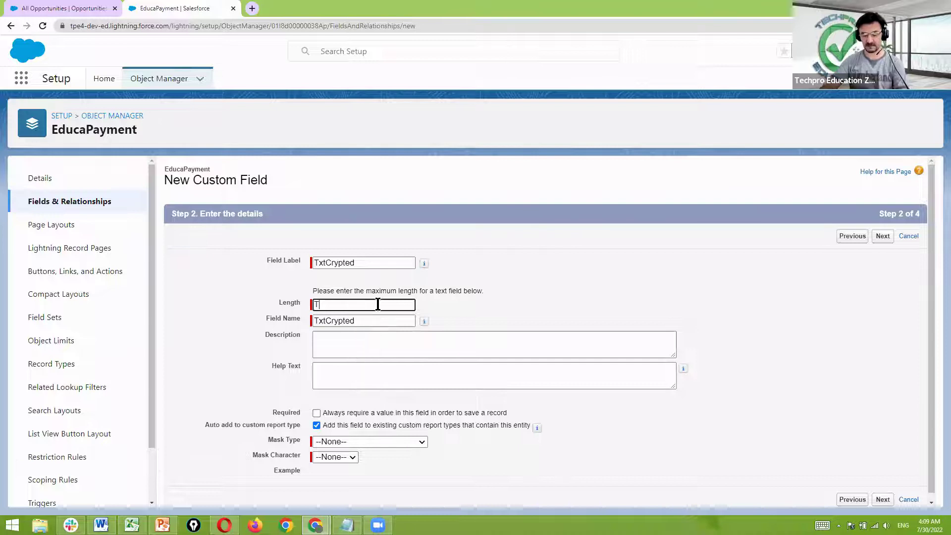
type("ypted")
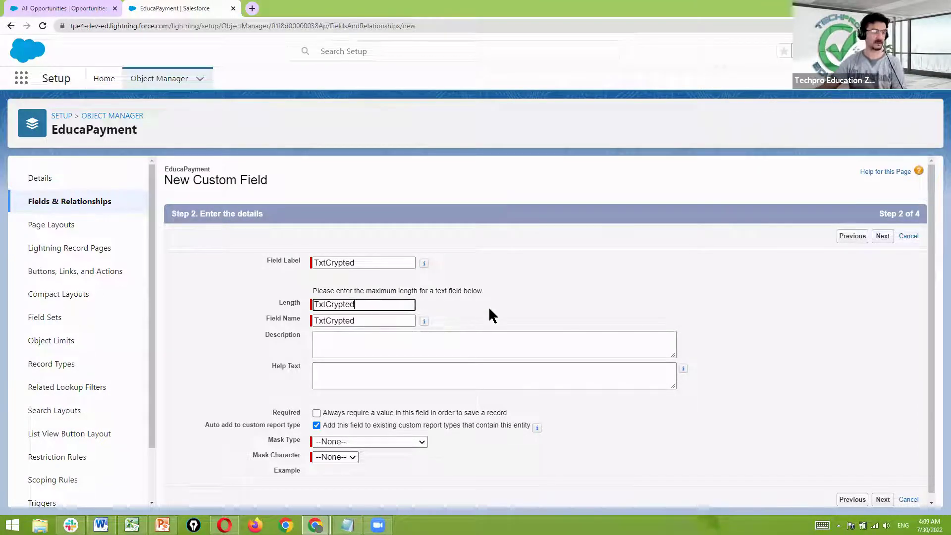
left_click_drag(389, 304, 199, 309)
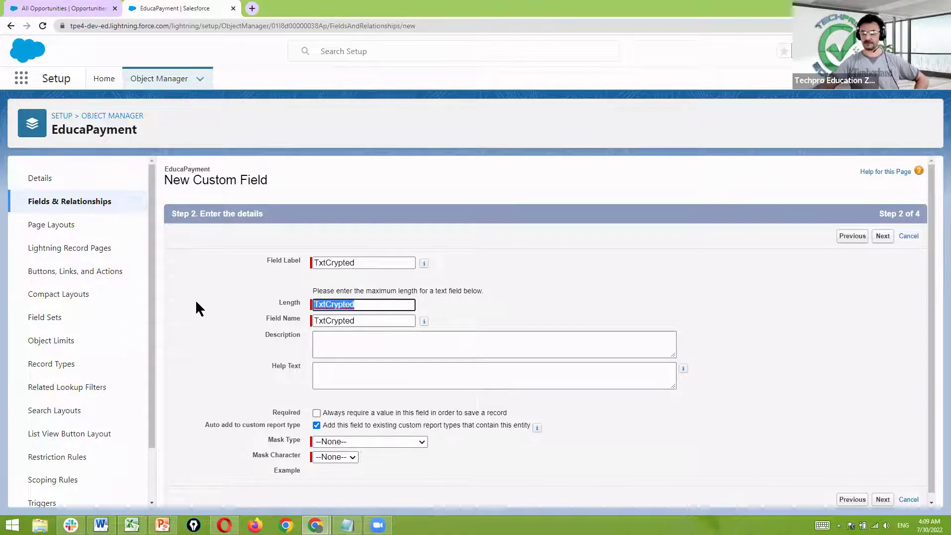
key("BackSpace")
Set the maximum length of the TxtCrypted field to 12.
left_click(321, 304)
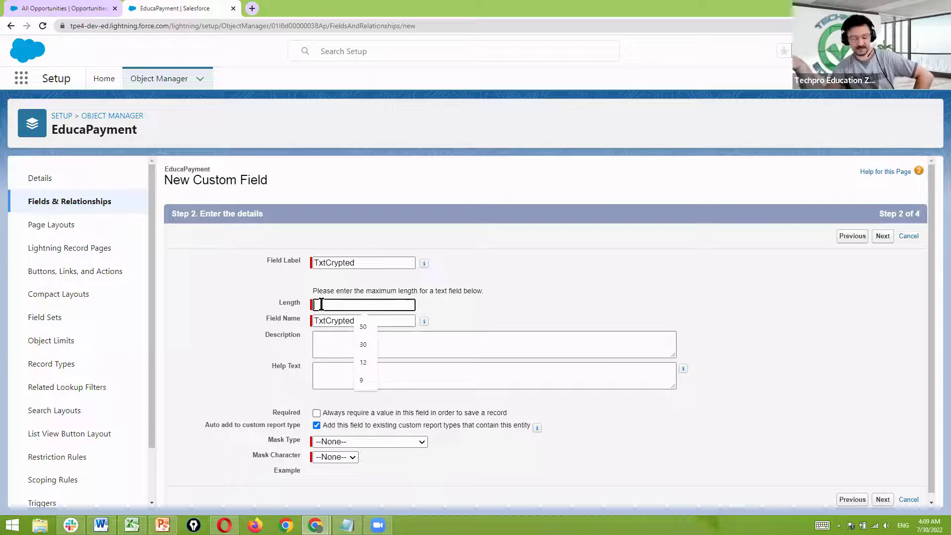
type("12")
left_click(565, 302)
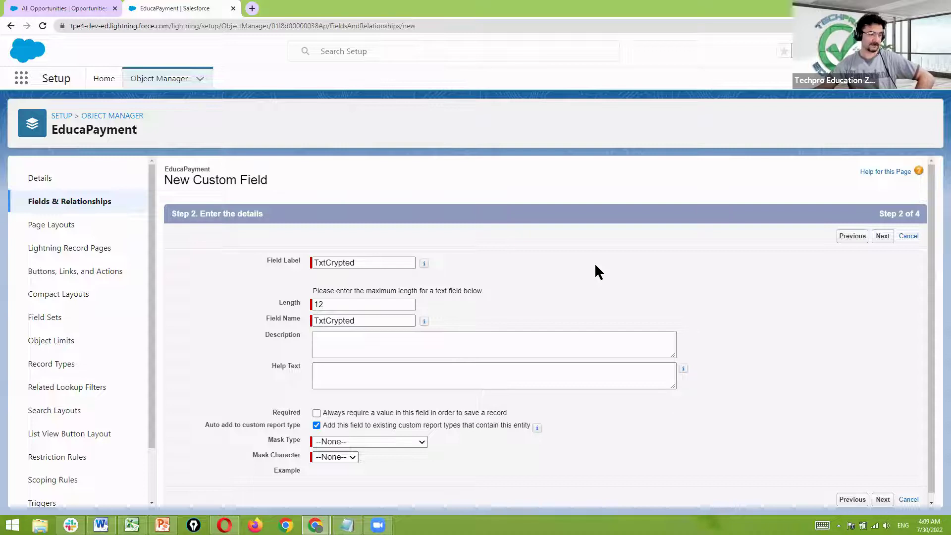
Set the encrypted field's mask type to Last Four Characters Clear with * as the mask character, and check the example mask.
scroll(595, 265, "down", 1)
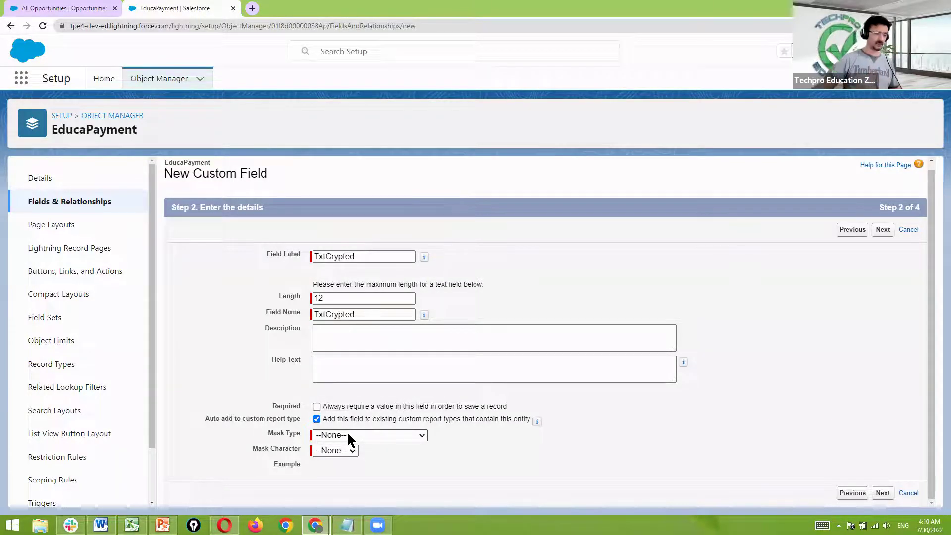
left_click(348, 436)
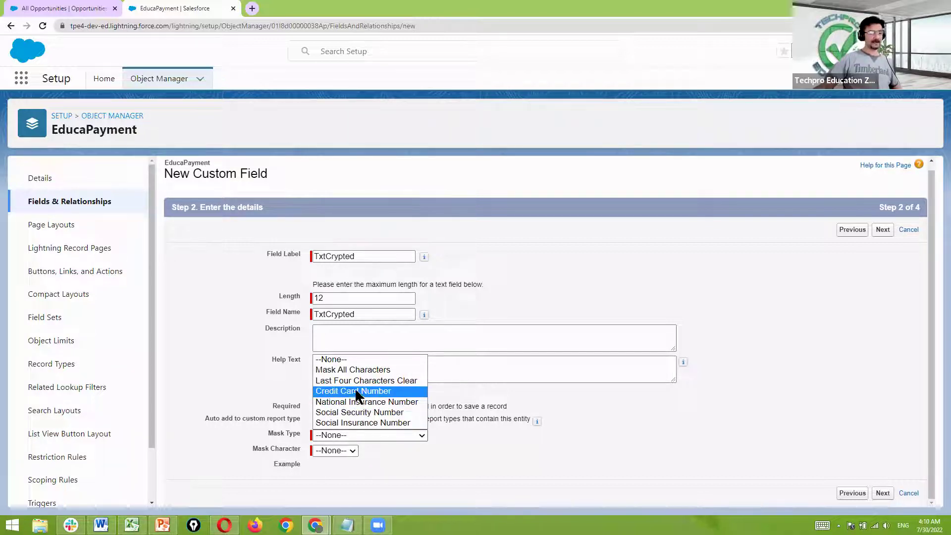
left_click(327, 382)
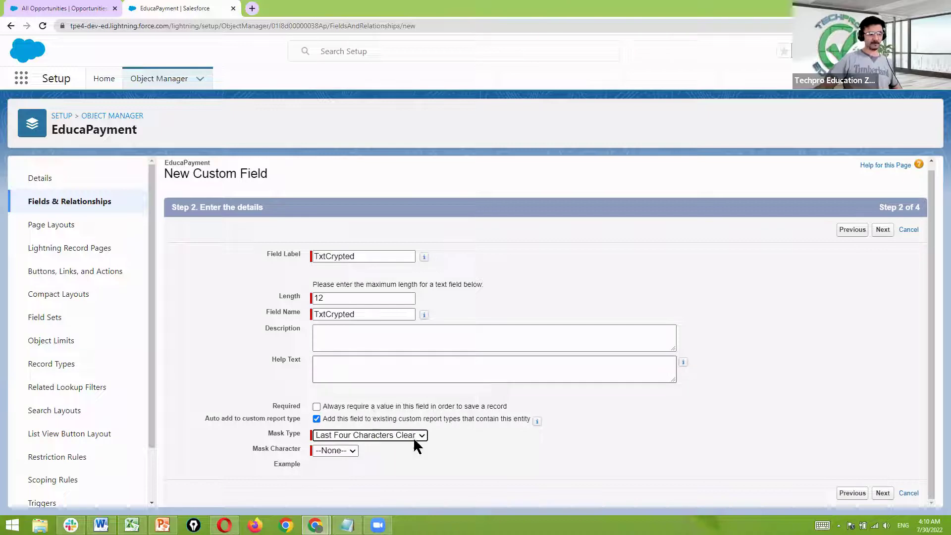
left_click(349, 450)
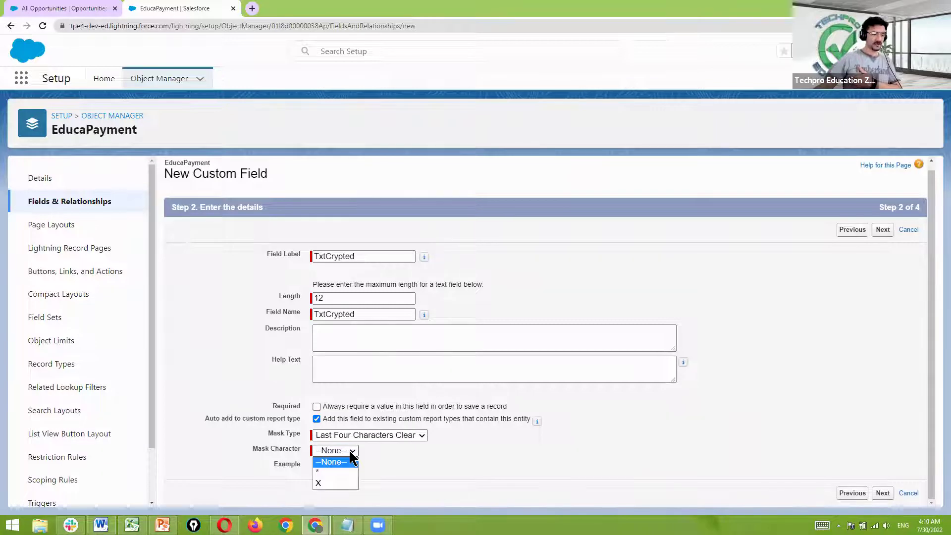
left_click(325, 474)
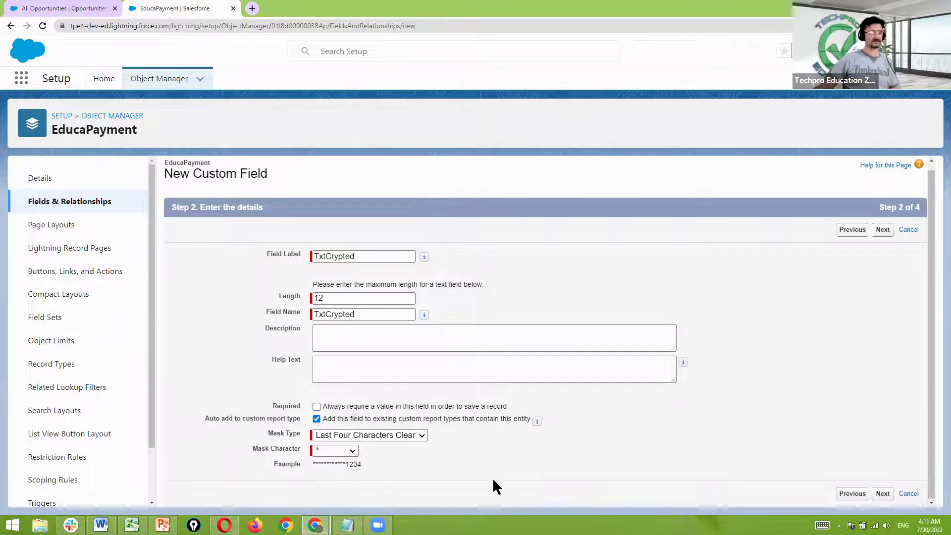
left_click_drag(363, 467, 314, 466)
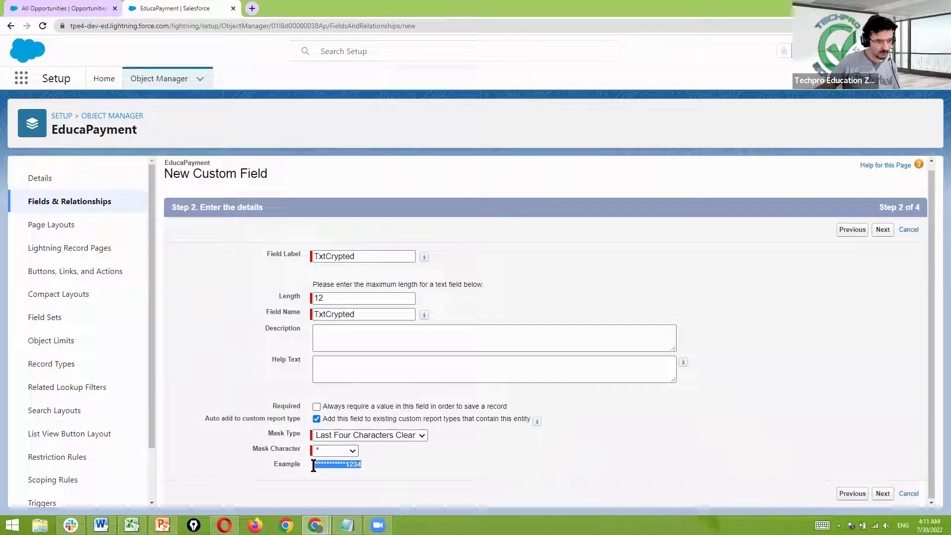
left_click(386, 469)
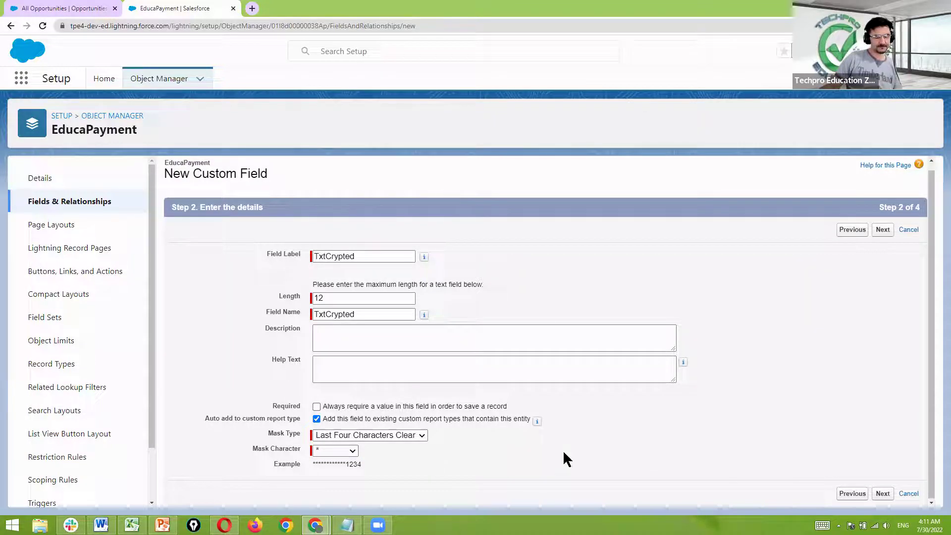
Save the TxtCrypted field with the default field-level security and page layout, and start another new field.
left_click(884, 495)
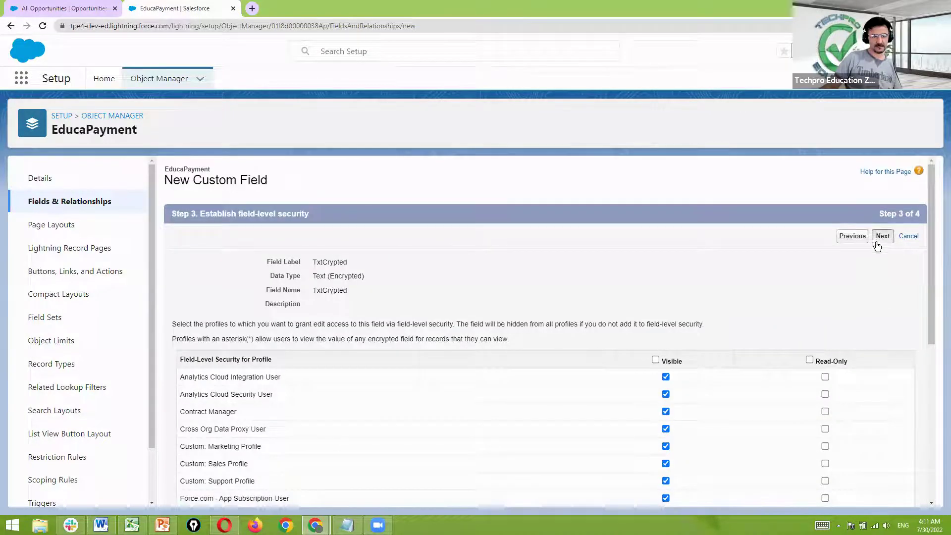
left_click(881, 237)
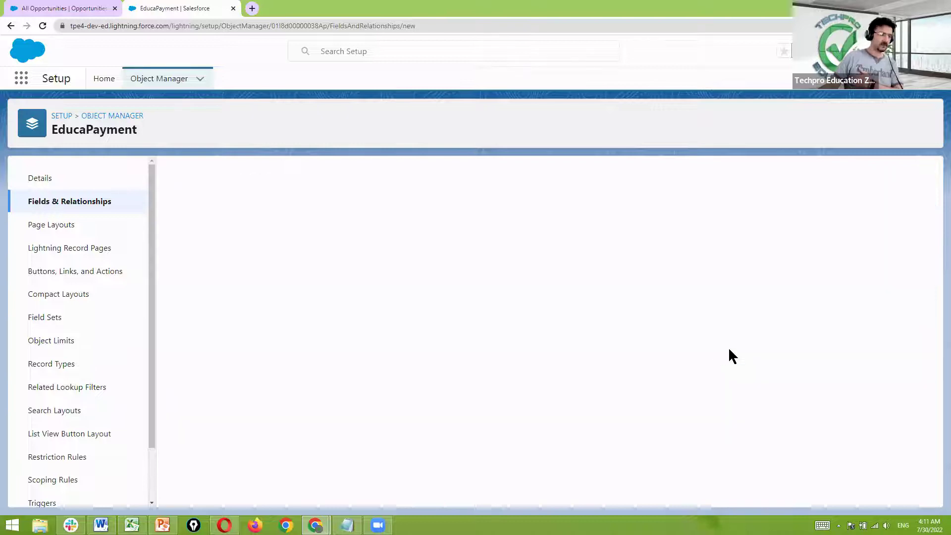
Choose the URL data type for the new EducaPayment field and proceed to its details.
scroll(329, 345, "down", 4)
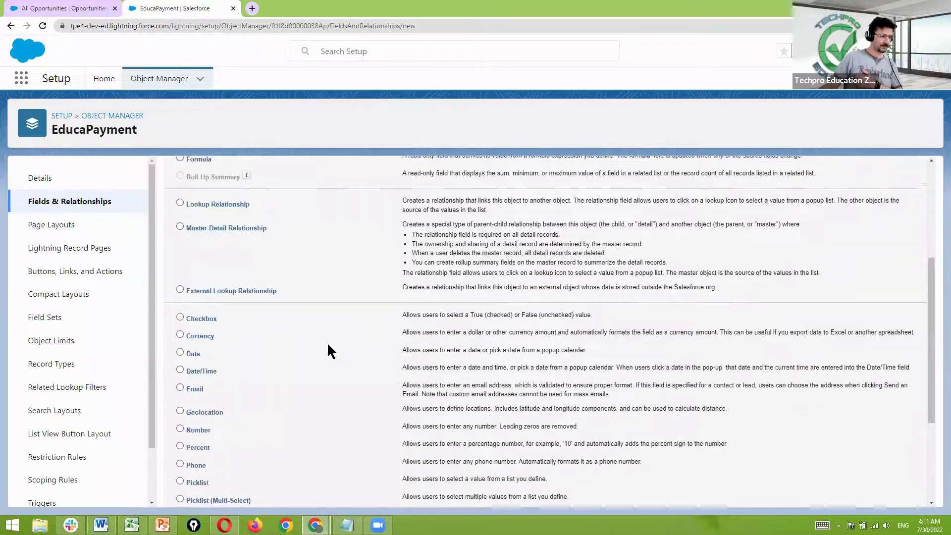
scroll(329, 346, "down", 3)
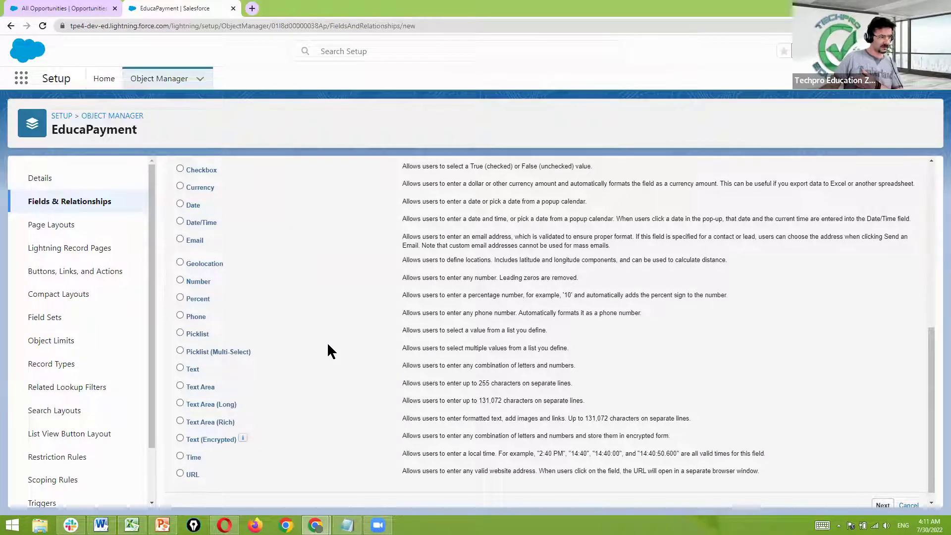
left_click(181, 473)
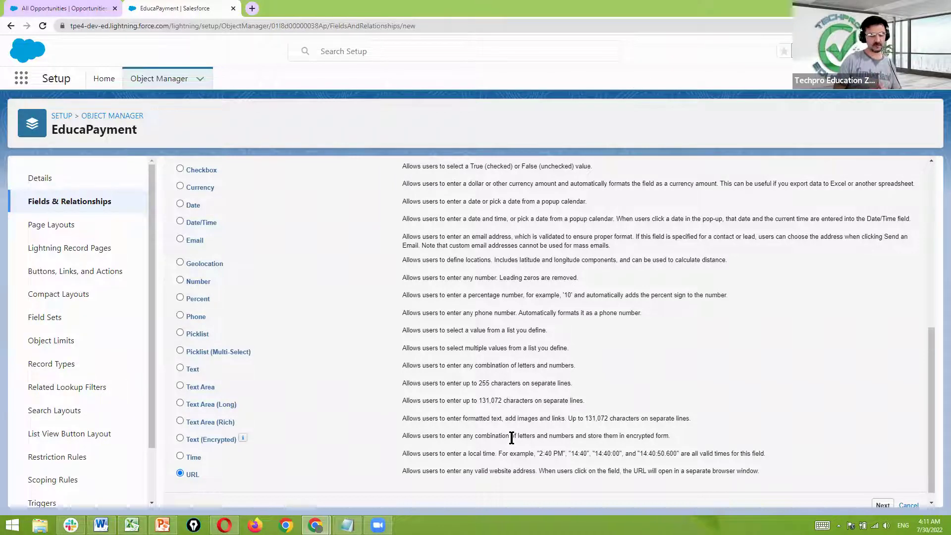
scroll(899, 421, "down", 1)
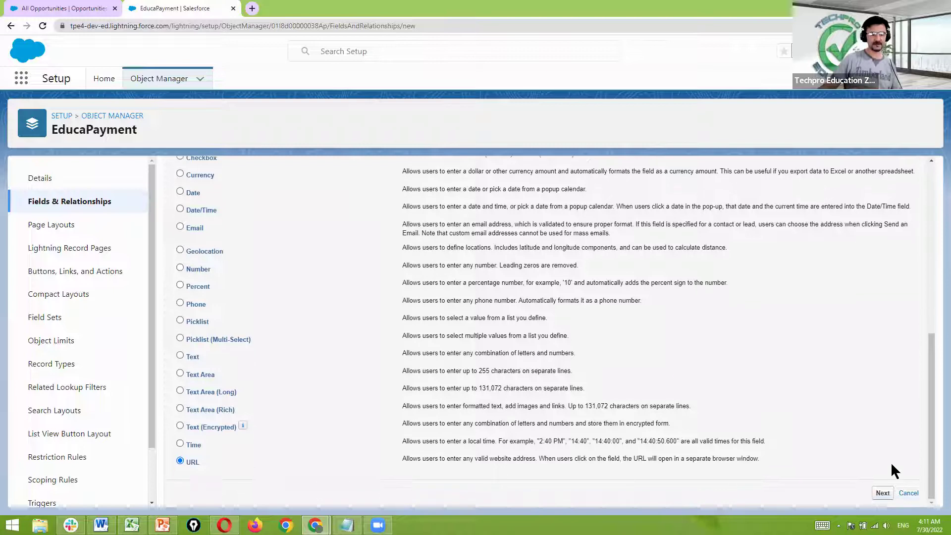
left_click(883, 494)
Give the URL field the label and field name Website, and save it with the default settings.
left_click(386, 262)
type("We")
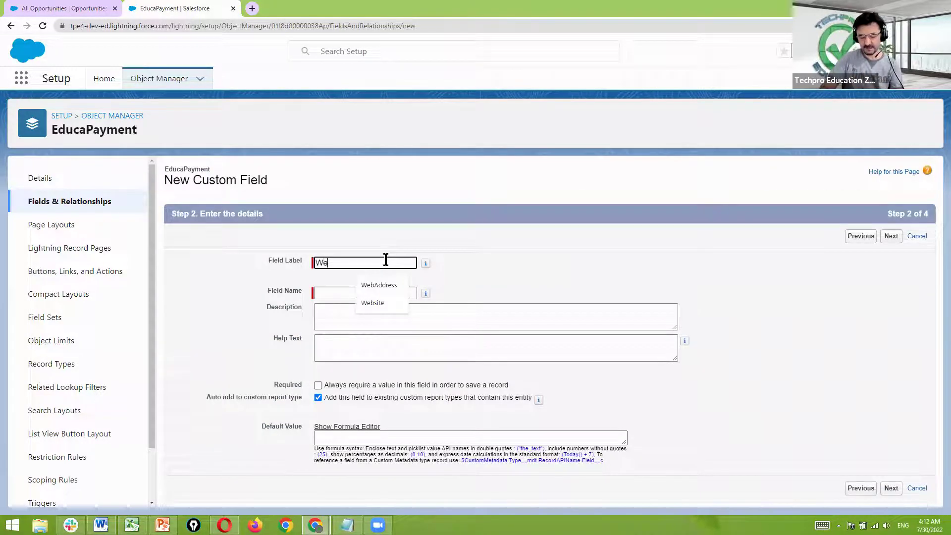
type("bsite")
left_click(389, 293)
left_click(654, 286)
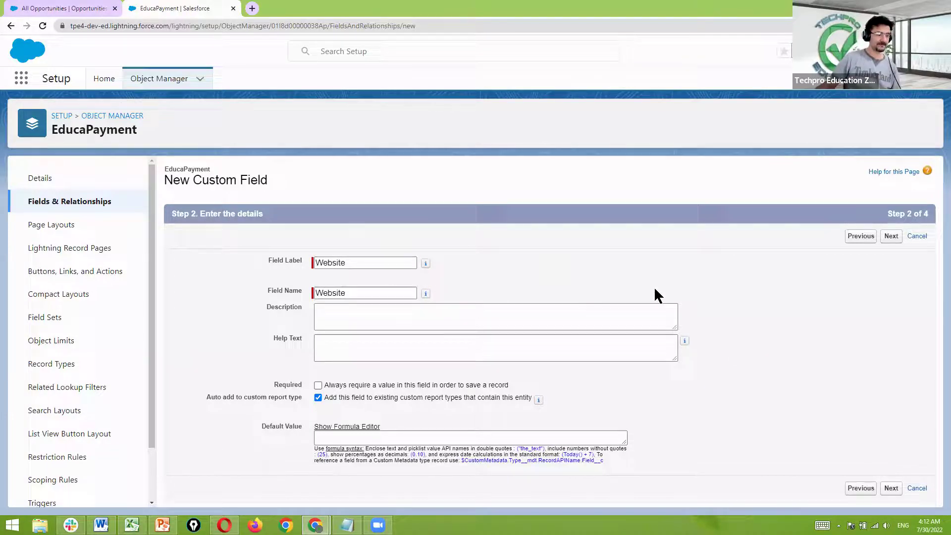
left_click(892, 489)
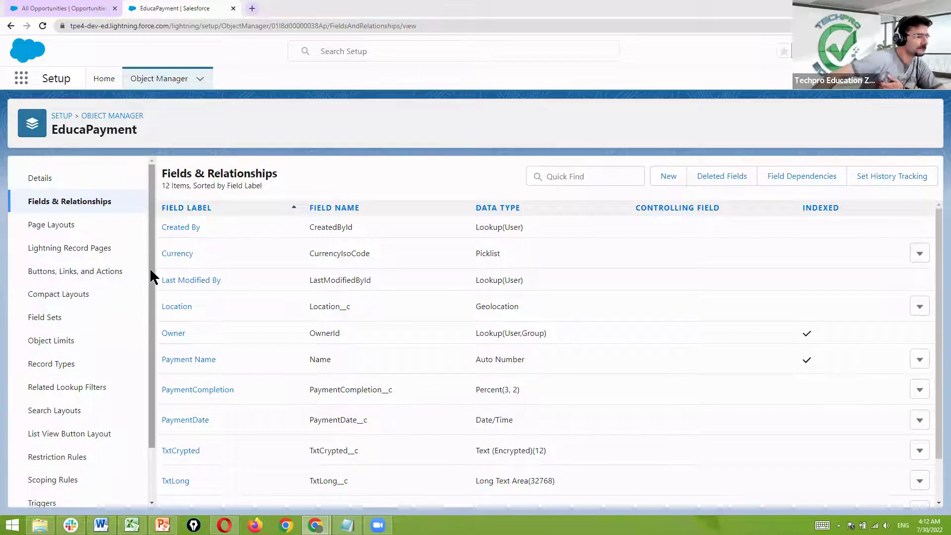
Switch to File Explorer, look through the Pshop and Pictures folders for an image, and return to Salesforce.
key("super+e")
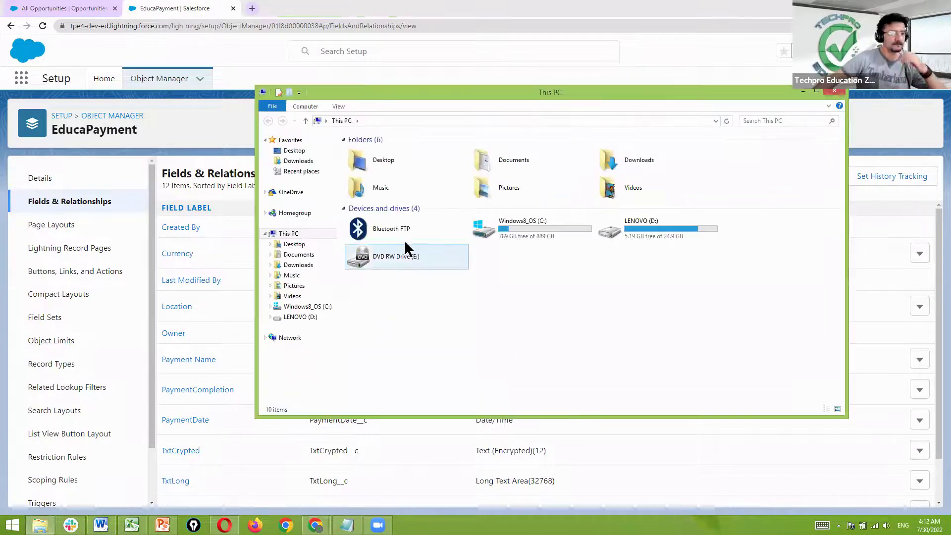
left_click(307, 306)
double_click(375, 192)
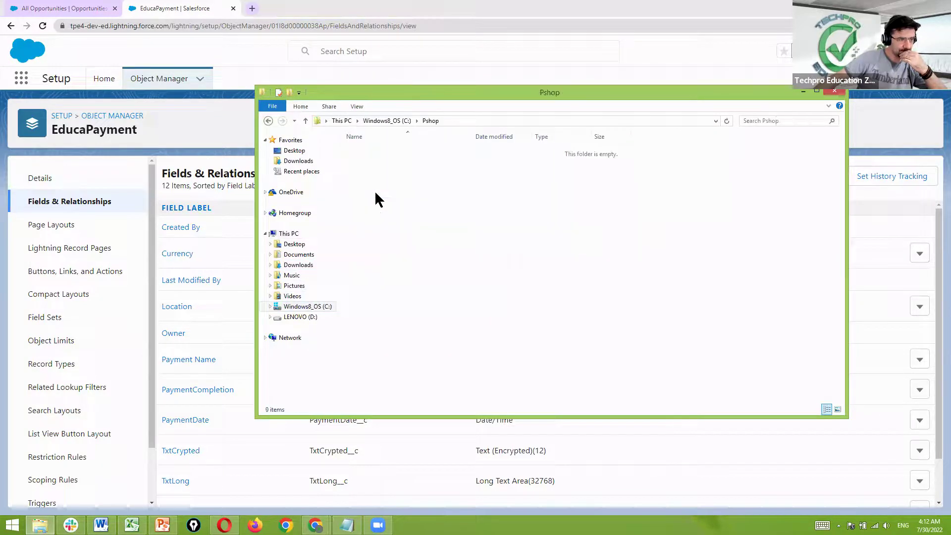
left_click(305, 120)
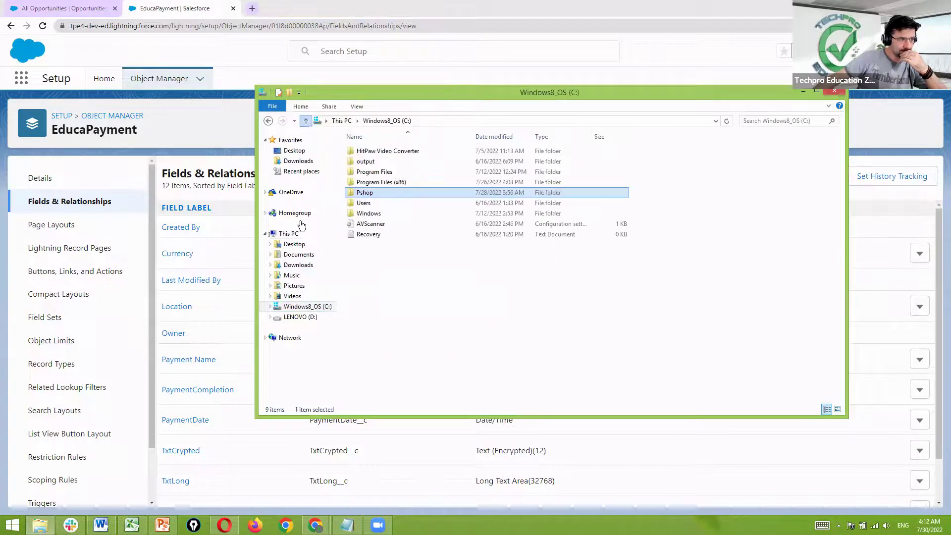
left_click(295, 286)
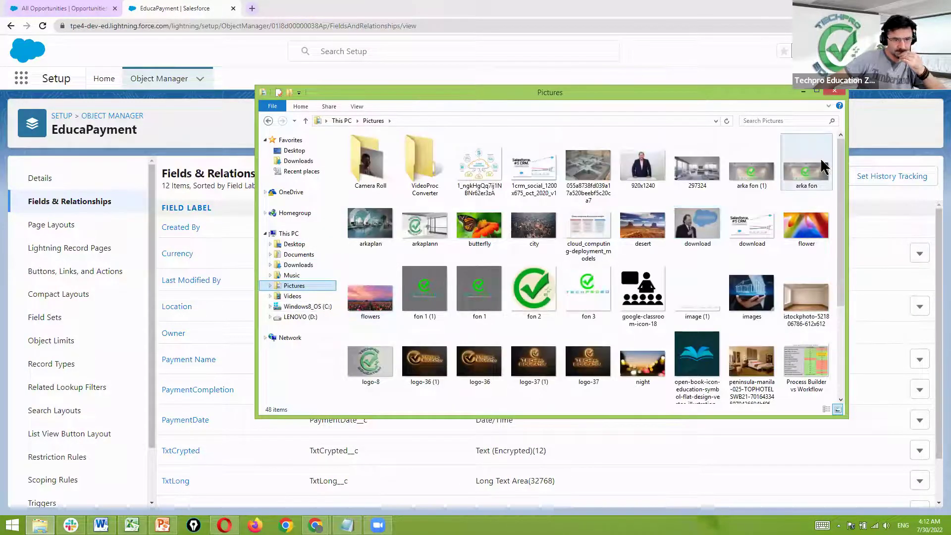
scroll(840, 148, "down", 3)
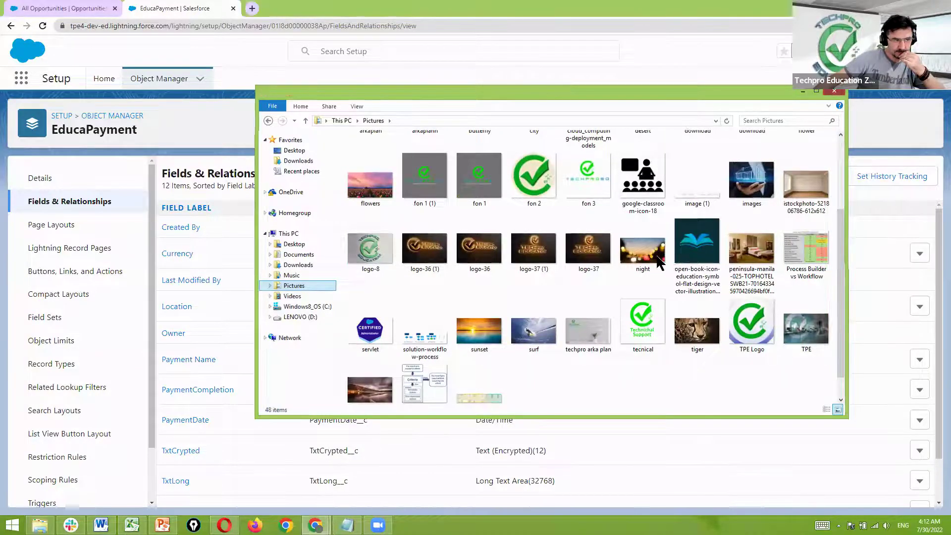
left_click(250, 346)
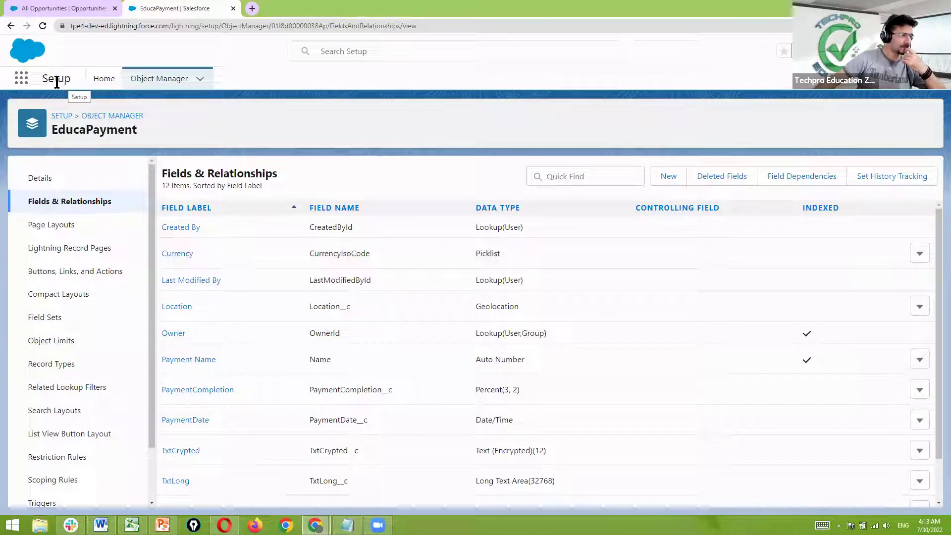
Open the EducaPayments list in the Educa app and start a new EducaPayment record.
left_click(22, 79)
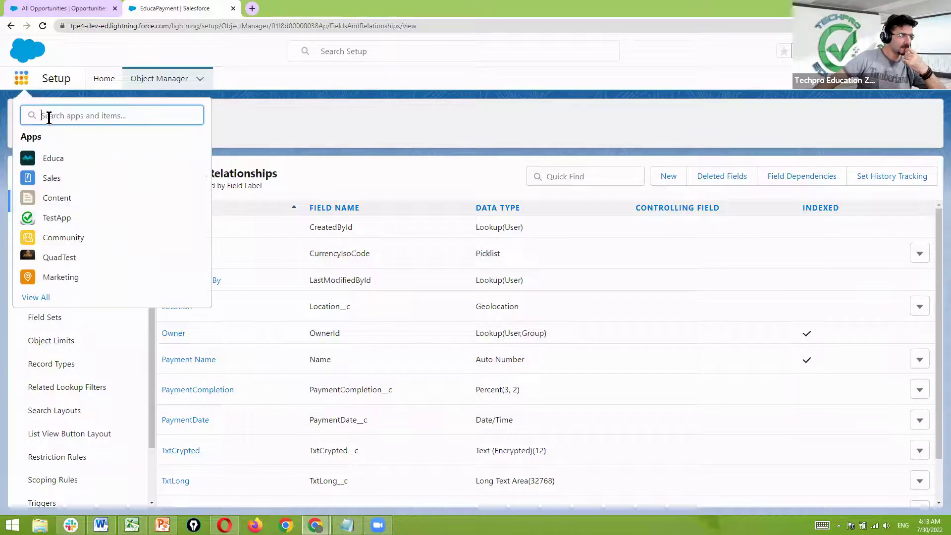
left_click(53, 158)
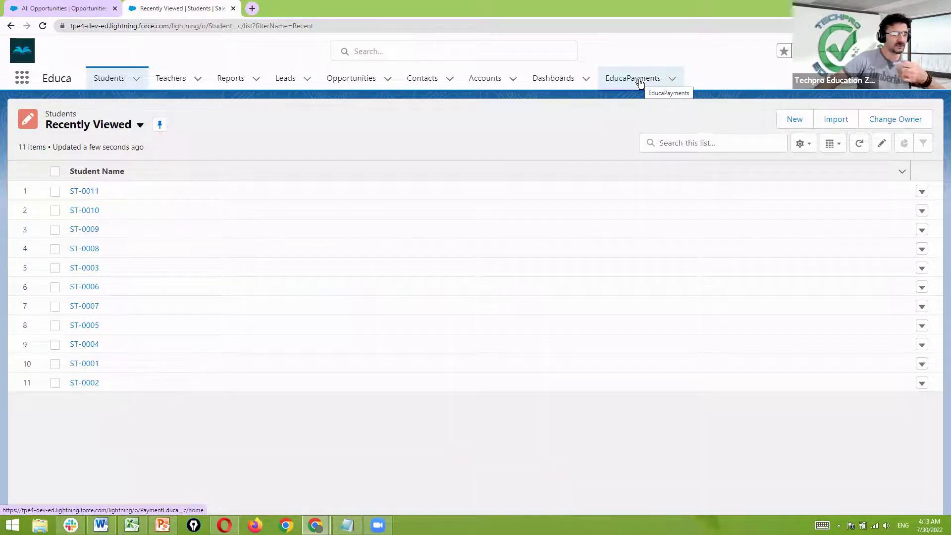
left_click(639, 79)
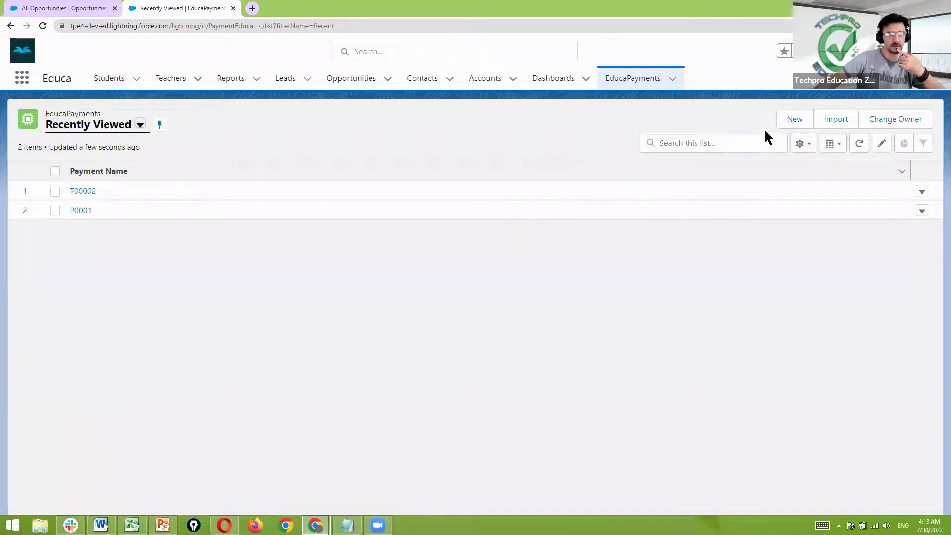
left_click(793, 120)
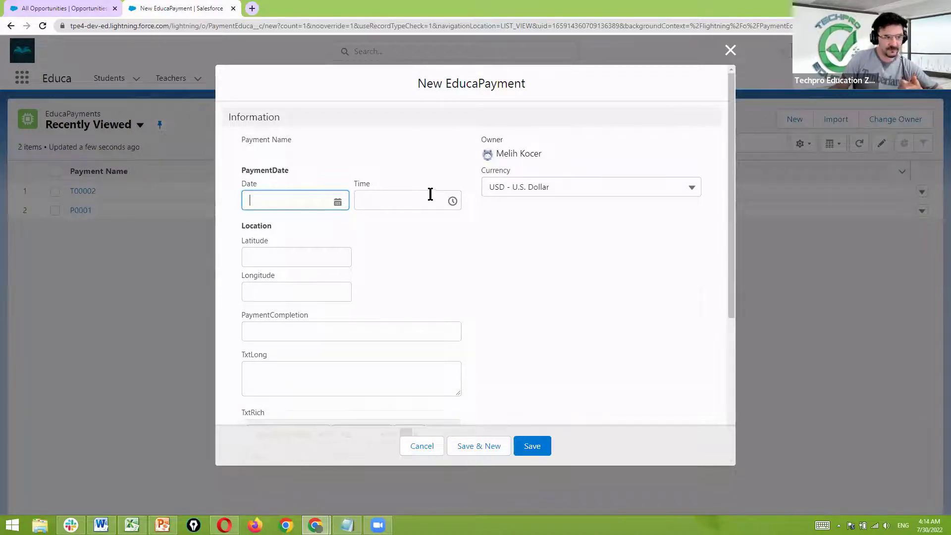
Set the new record's PaymentDate to 7/6/2022 at 4:30 PM.
left_click(338, 201)
left_click(330, 317)
left_click(409, 205)
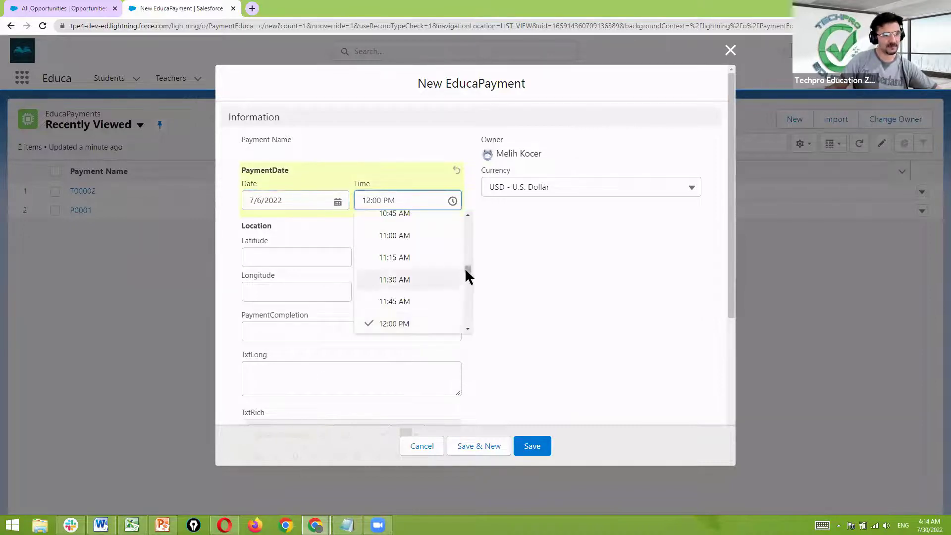
left_click_drag(466, 271, 466, 298)
left_click(416, 276)
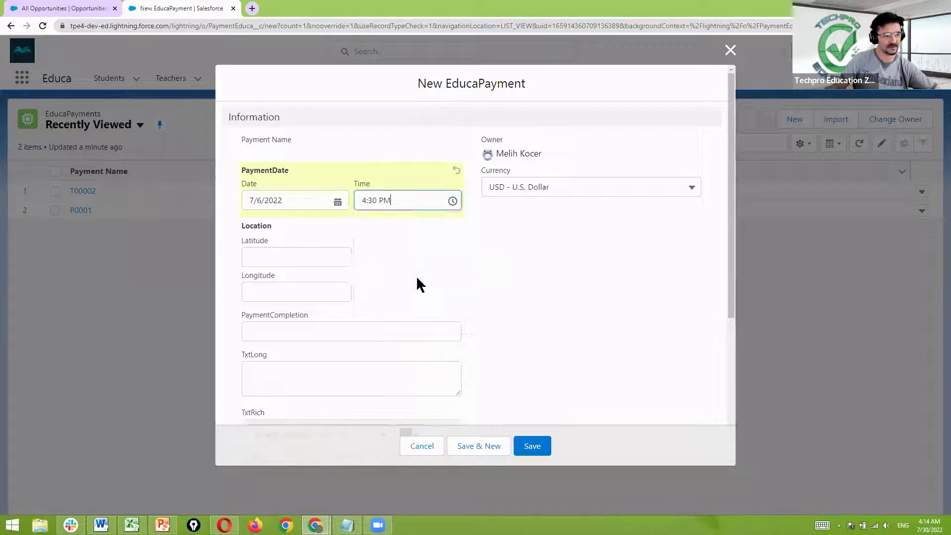
left_click(512, 253)
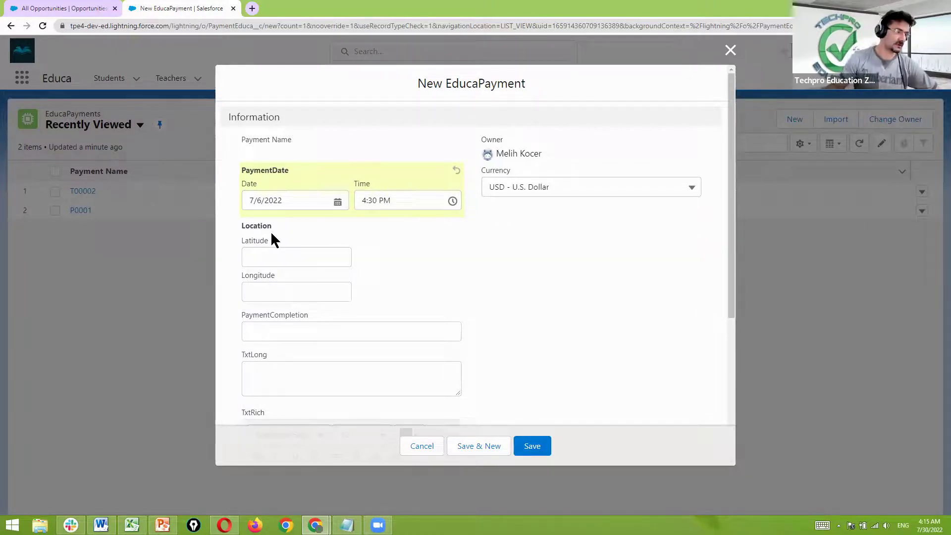
Copy the latitude 40.695167 from the GEOLOCATION slide in PowerPoint into the new record's Latitude field in Salesforce.
left_click(162, 525)
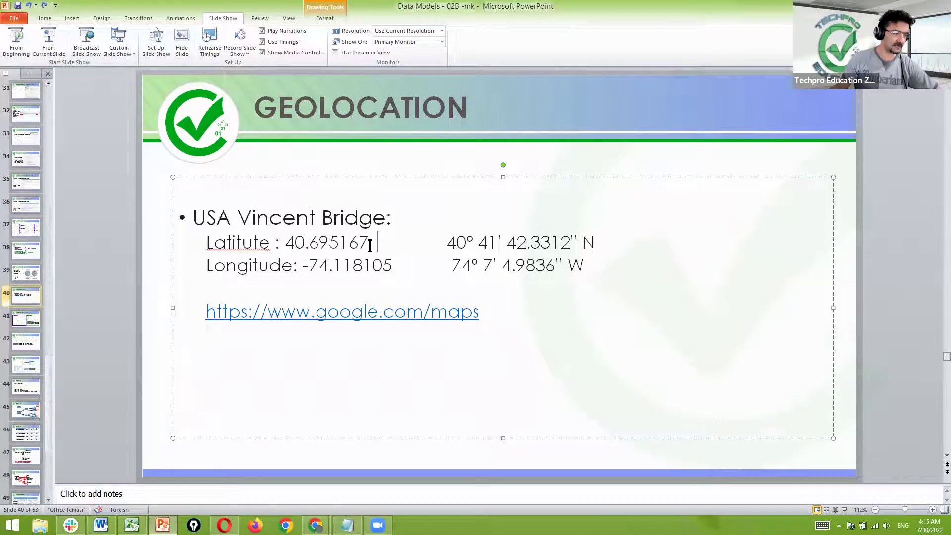
left_click_drag(369, 242, 286, 242)
key("ctrl+c")
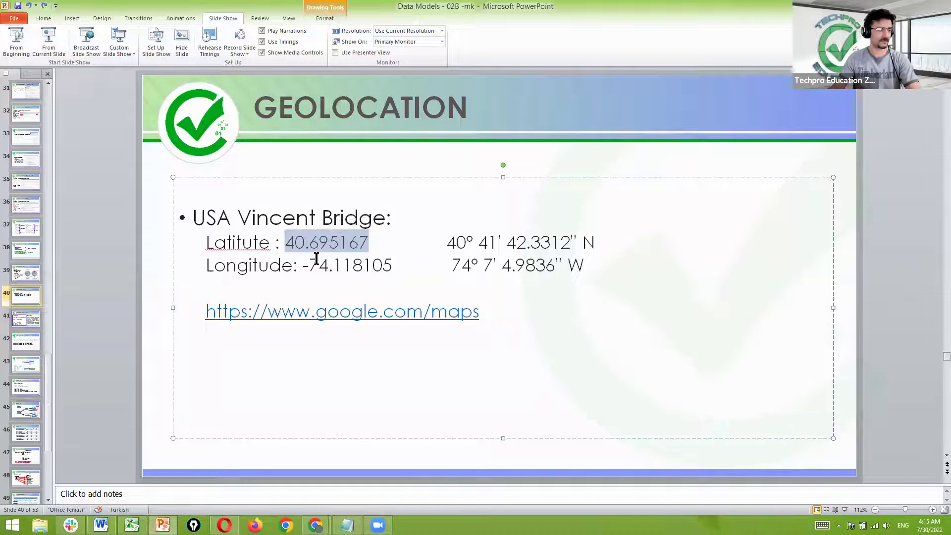
key("alt+Tab")
left_click(303, 263)
key("ctrl+v")
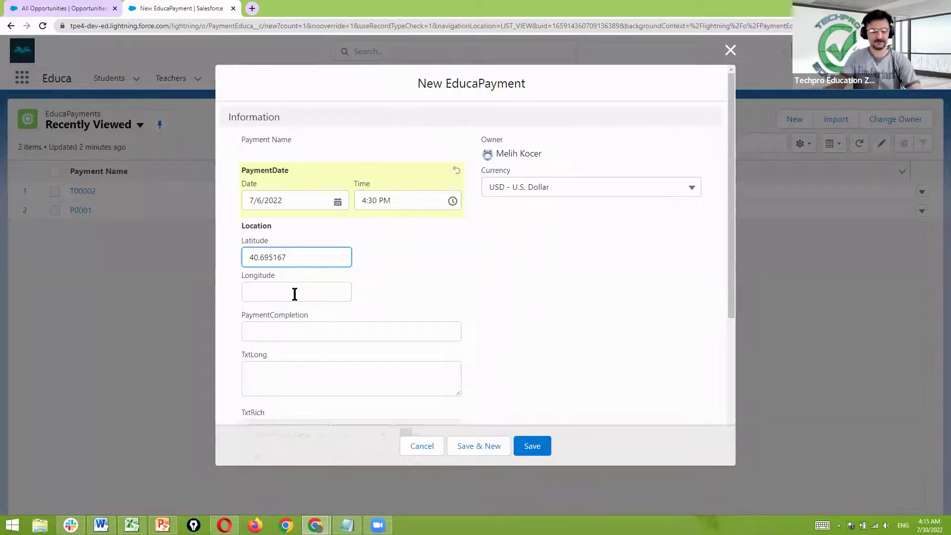
Copy the longitude -74.118105 from the PowerPoint slide into the new record's Longitude field in Salesforce.
key("alt+Tab")
left_click_drag(391, 267, 318, 268)
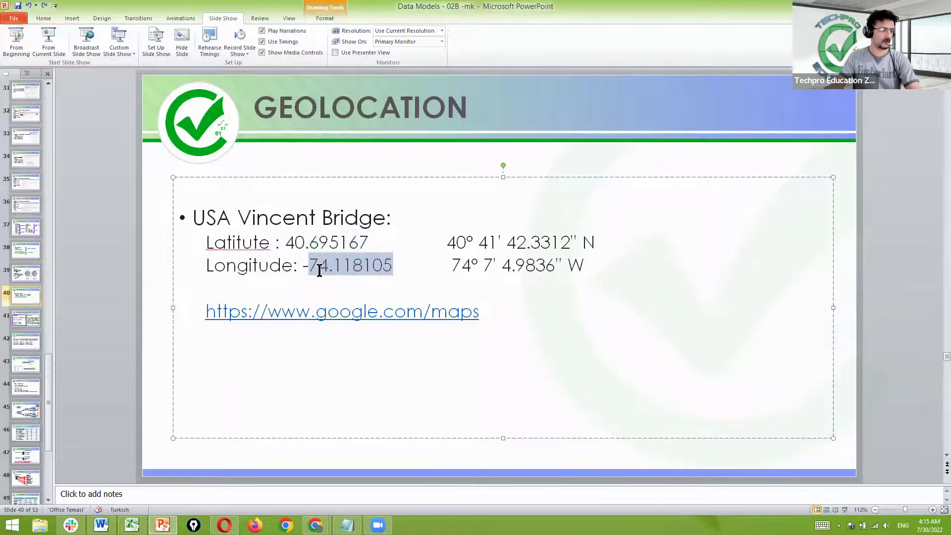
left_click(391, 272)
left_click_drag(390, 272, 306, 274)
key("ctrl+c")
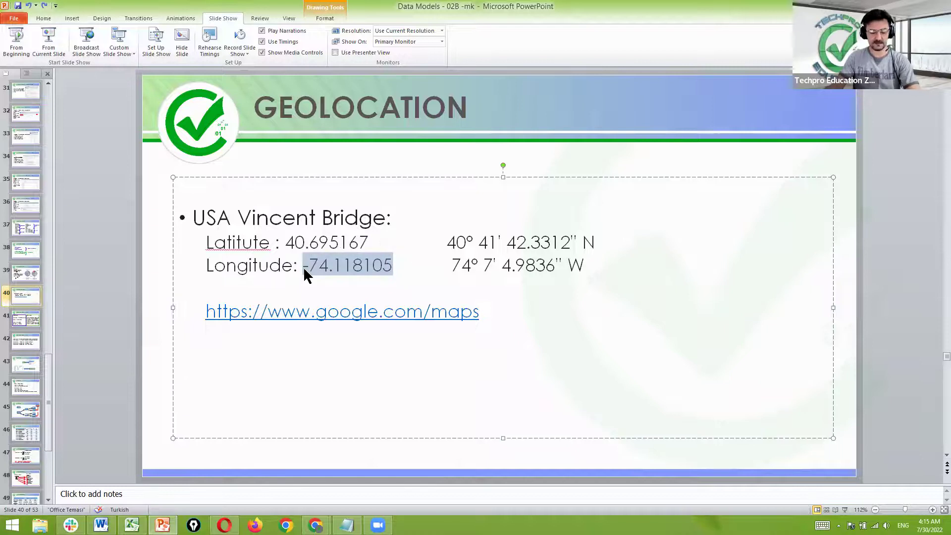
key("alt+Tab")
left_click(303, 291)
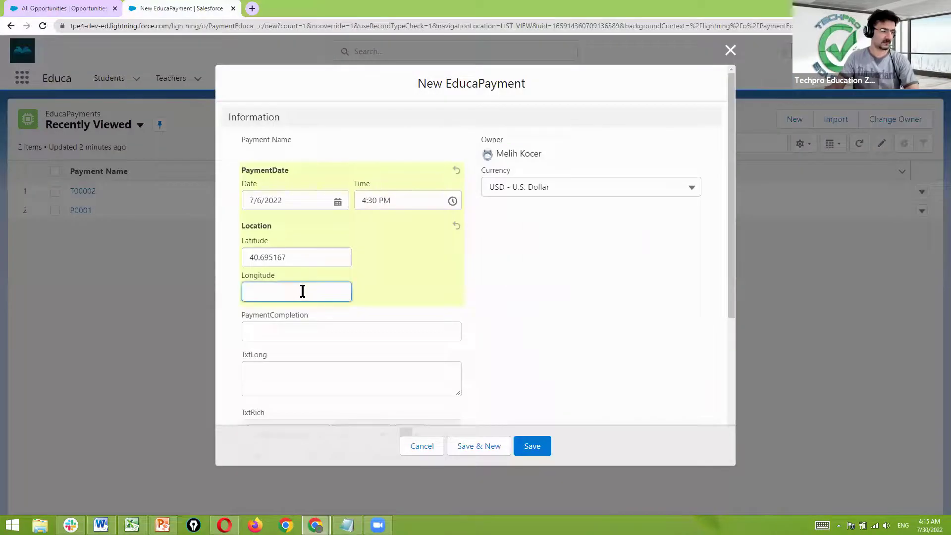
key("ctrl+v")
left_click(519, 279)
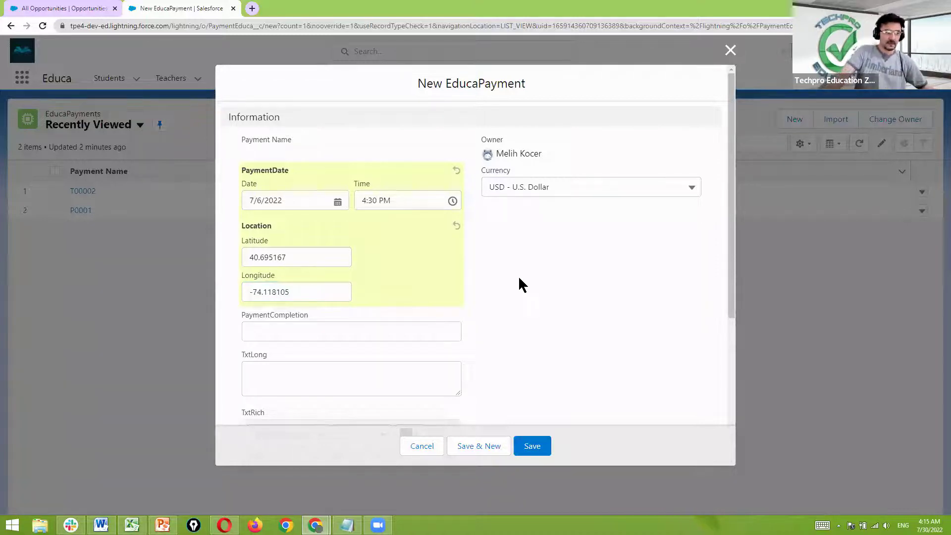
Set the new record's PaymentCompletion to 25 percent.
scroll(519, 280, "down", 2)
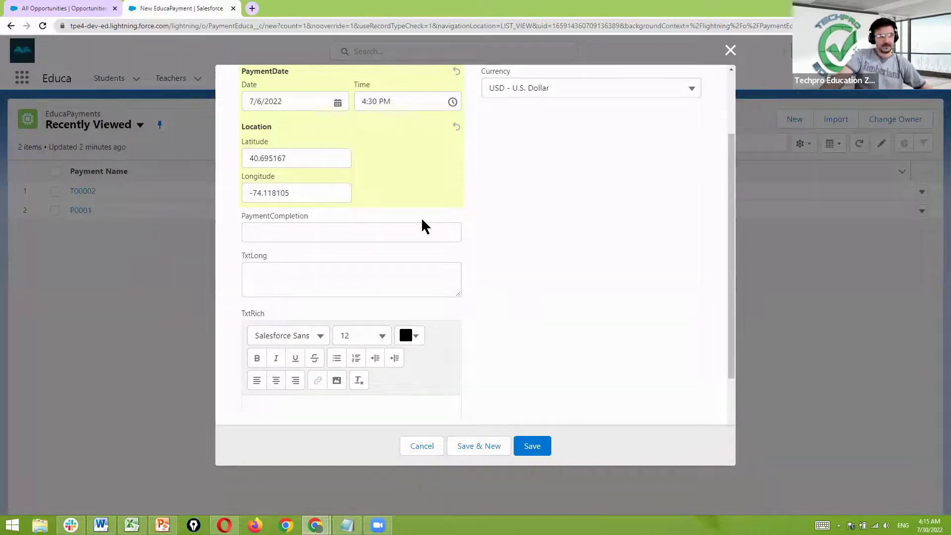
left_click_drag(313, 218, 231, 219)
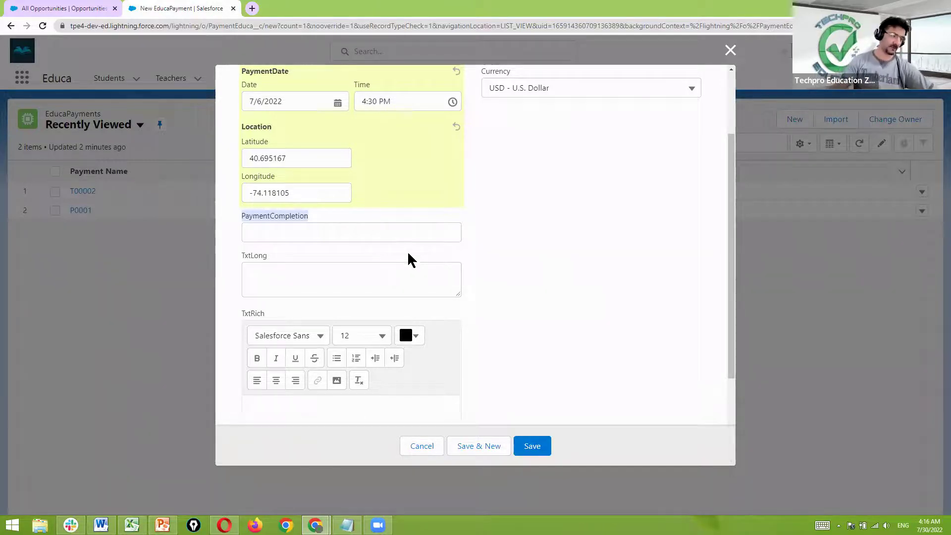
left_click(359, 237)
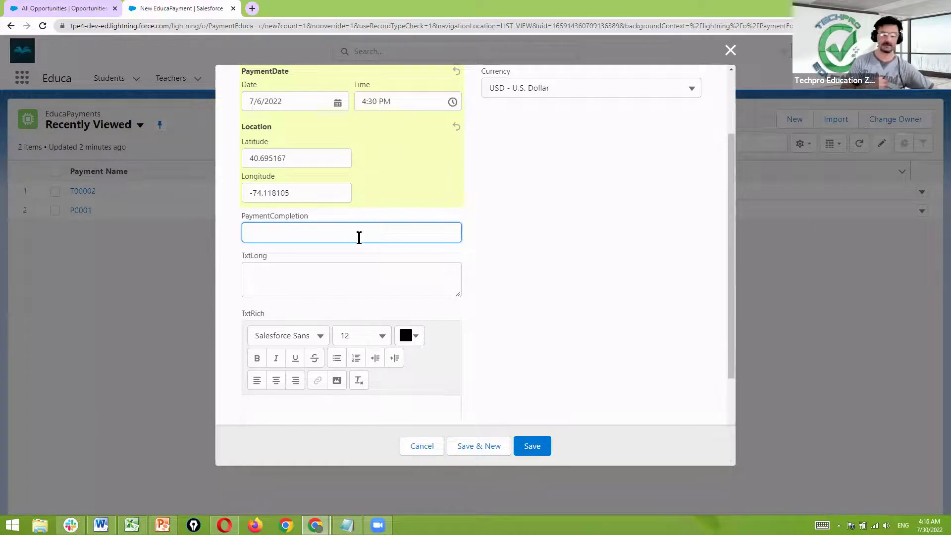
type("25")
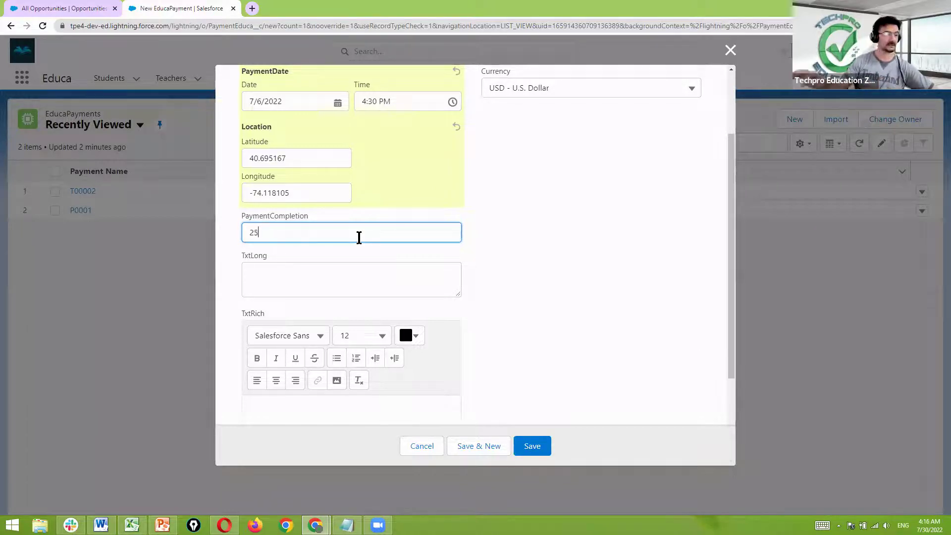
left_click(488, 249)
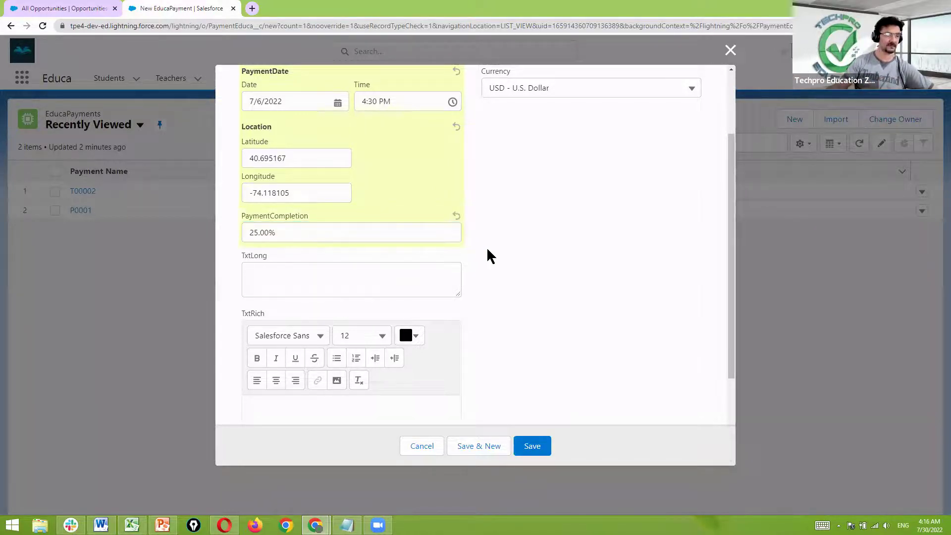
Extend the PaymentCompletion value with decimals so that it reads 25.50.
left_click(261, 235)
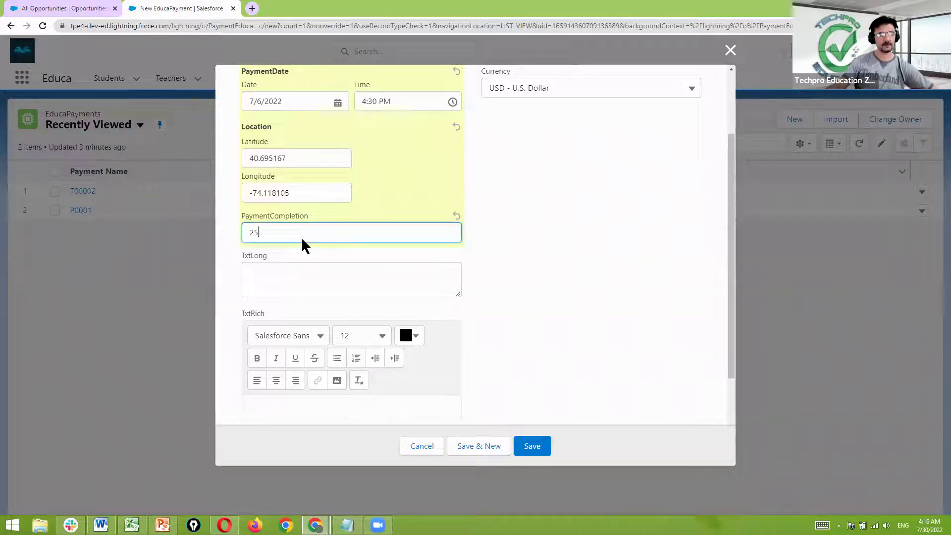
left_click_drag(291, 233, 193, 239)
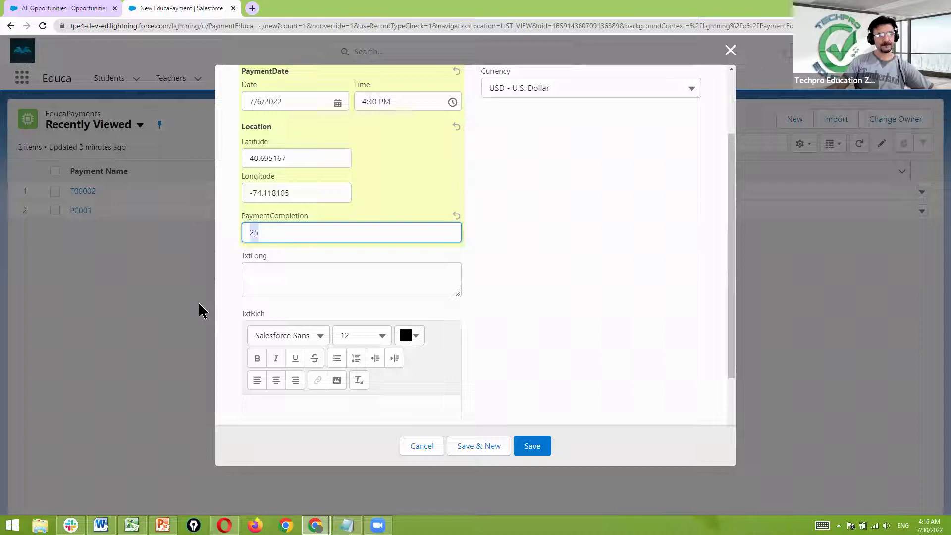
left_click(543, 274)
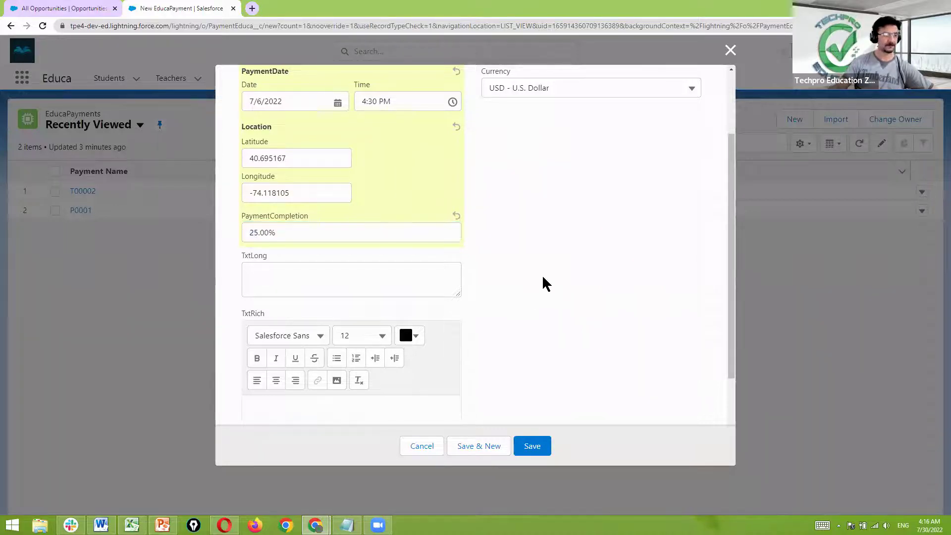
left_click_drag(296, 233, 193, 231)
key("Right")
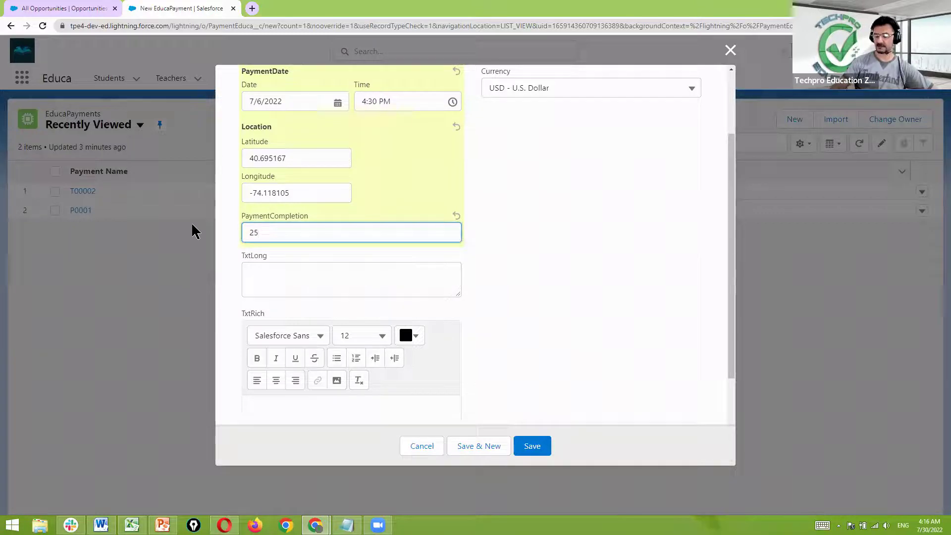
type(".50")
left_click(535, 268)
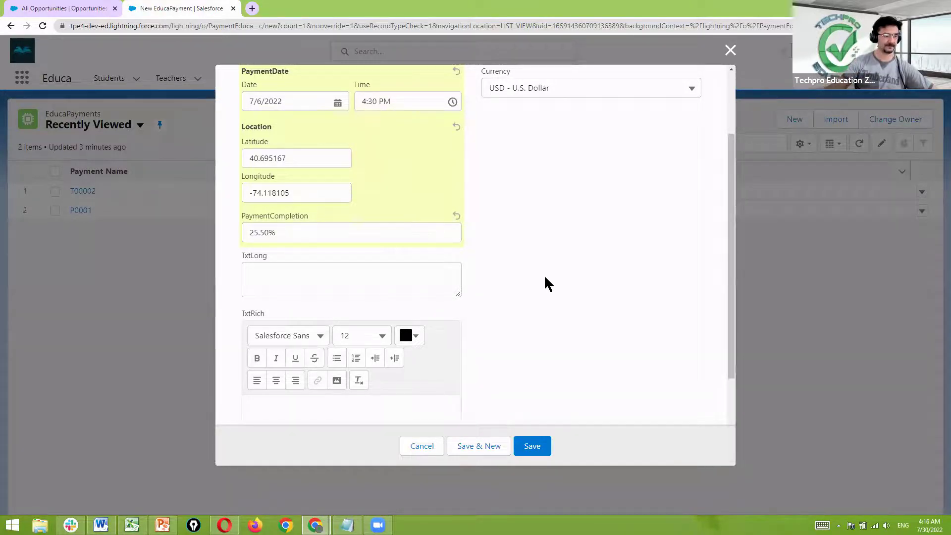
Fill the TxtLong field with many short lines of random capital letters as multi-line sample text.
scroll(544, 278, "down", 3)
scroll(544, 277, "up", 1)
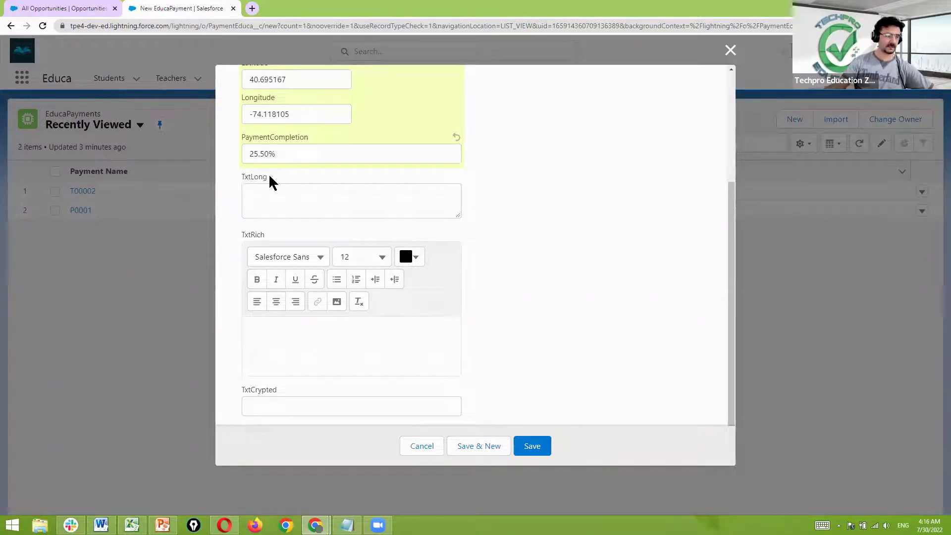
left_click(268, 199)
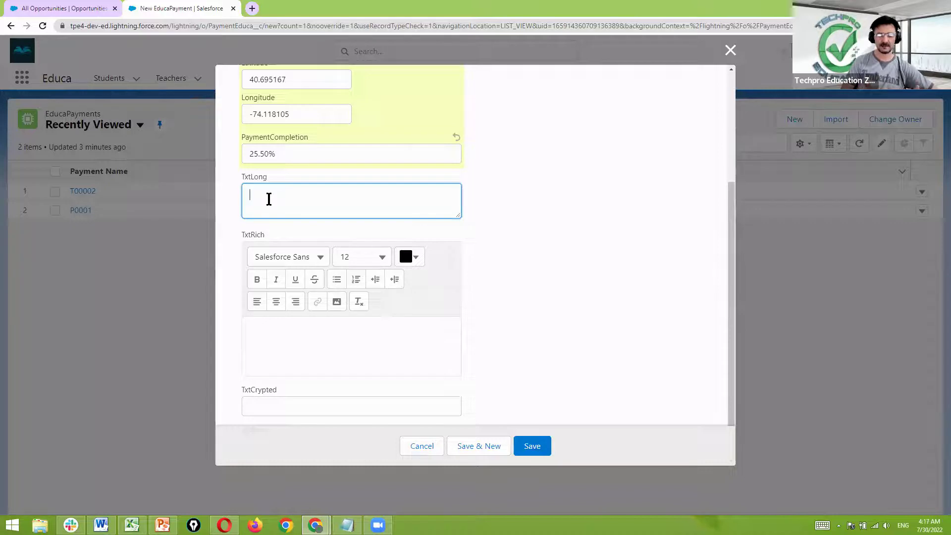
type("JGJGHGJ")
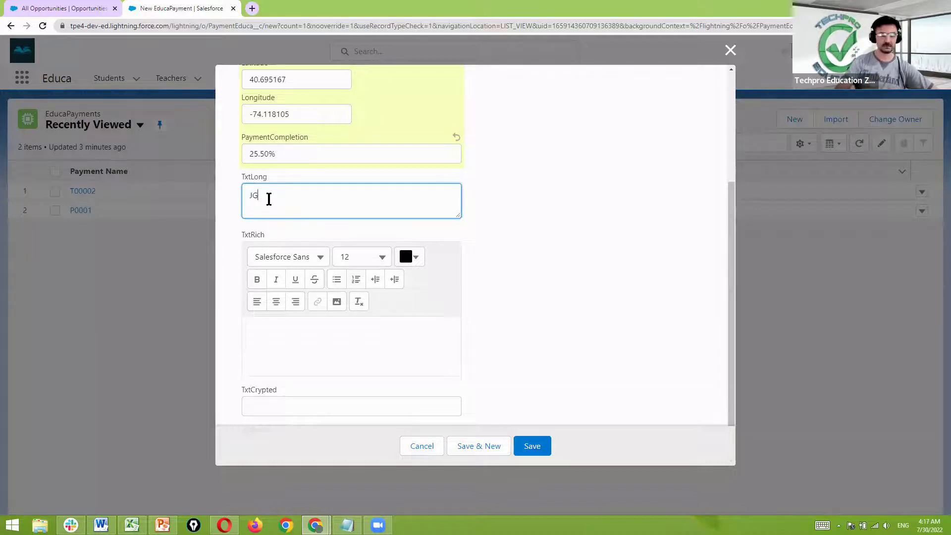
key("Return")
type("S")
key("Return")
type("DF")
key("Return")
type("SDDDDF")
key("Return")
type("FD")
key("Return")
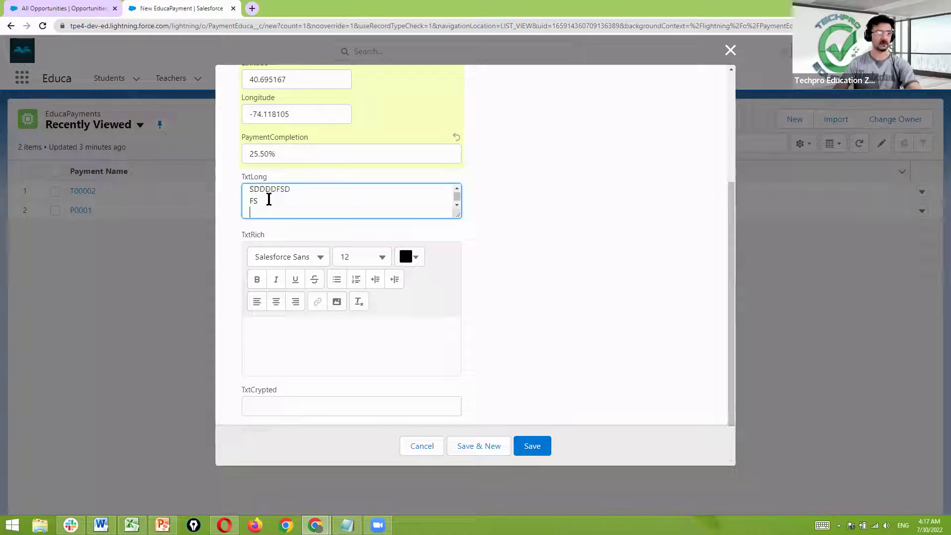
type("S")
key("Return")
type("DF")
key("Return")
type("FS")
key("Return")
type("DF")
key("Return")
left_click_drag(272, 200, 240, 204)
type("S")
key("BackSpace")
key("BackSpace")
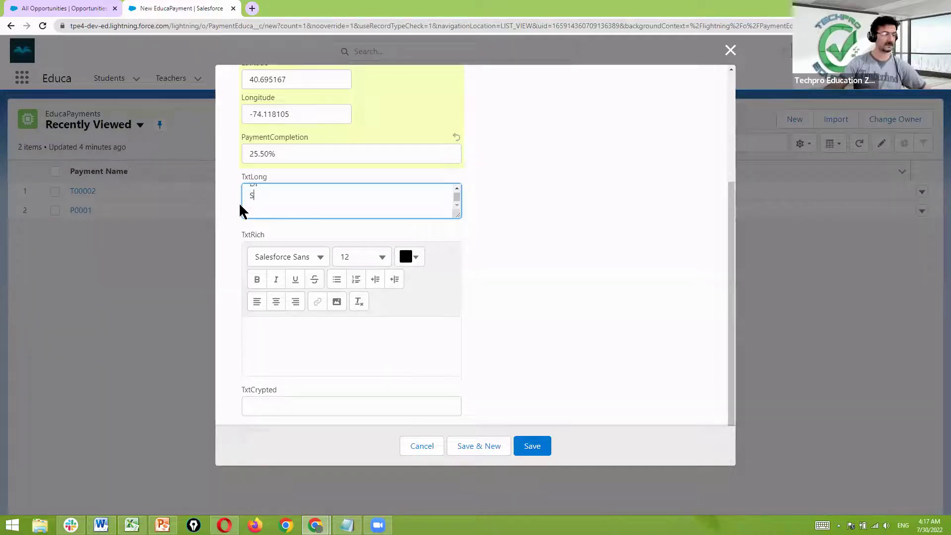
left_click(692, 283)
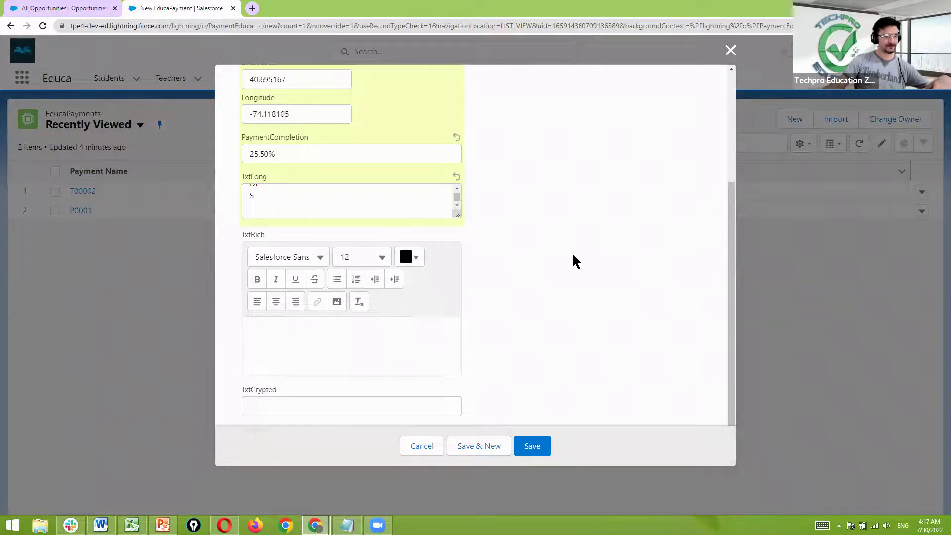
Enter the text "hello" in the TxtRich field.
scroll(572, 252, "down", 2)
left_click(303, 285)
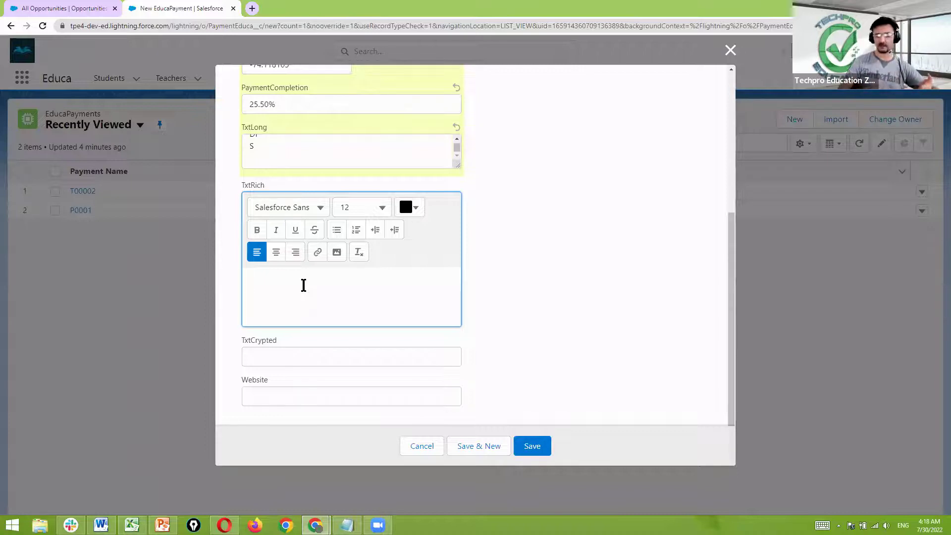
type("h")
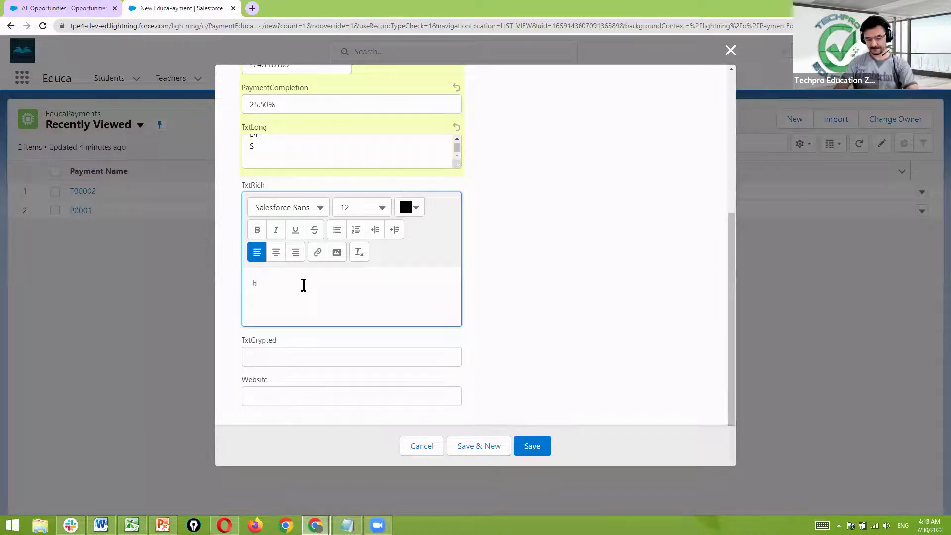
type("ello")
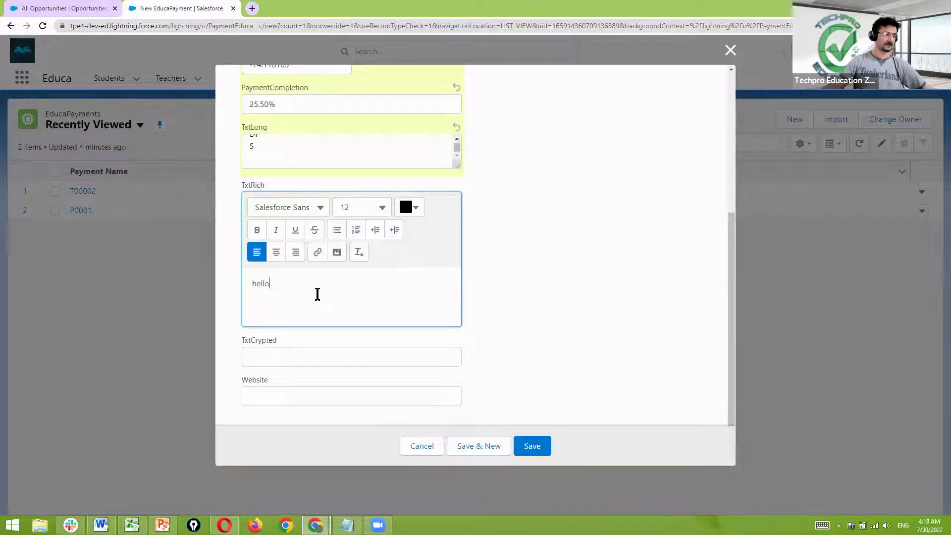
Try to recolor "hello" in TxtRich by choosing a blue hue and a green hue for the text color.
left_click_drag(317, 295, 228, 292)
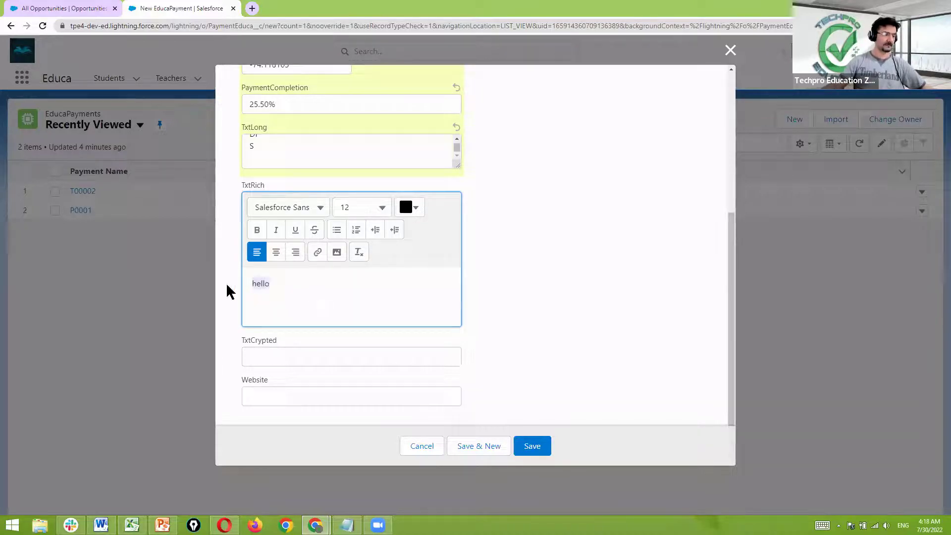
left_click(411, 259)
left_click(435, 290)
left_click(473, 291)
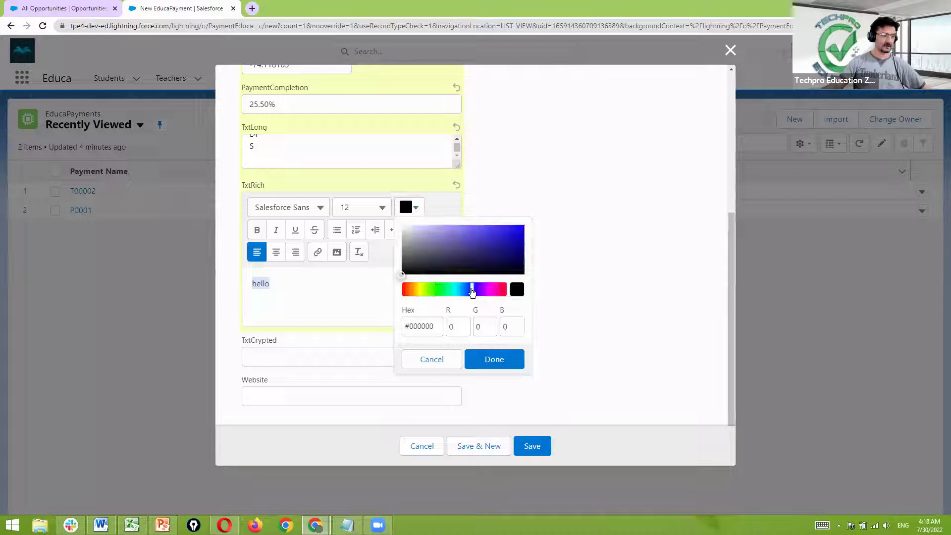
left_click(488, 358)
left_click(382, 297)
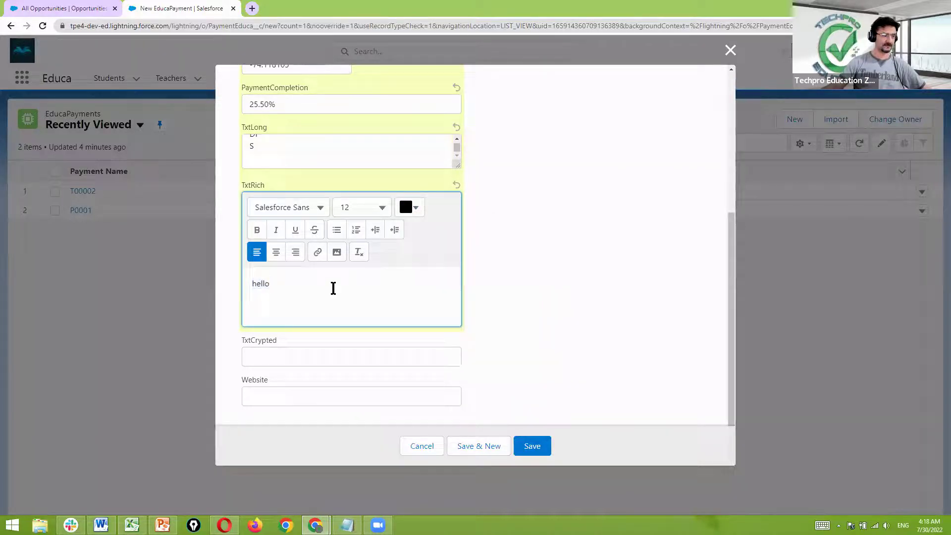
left_click(416, 208)
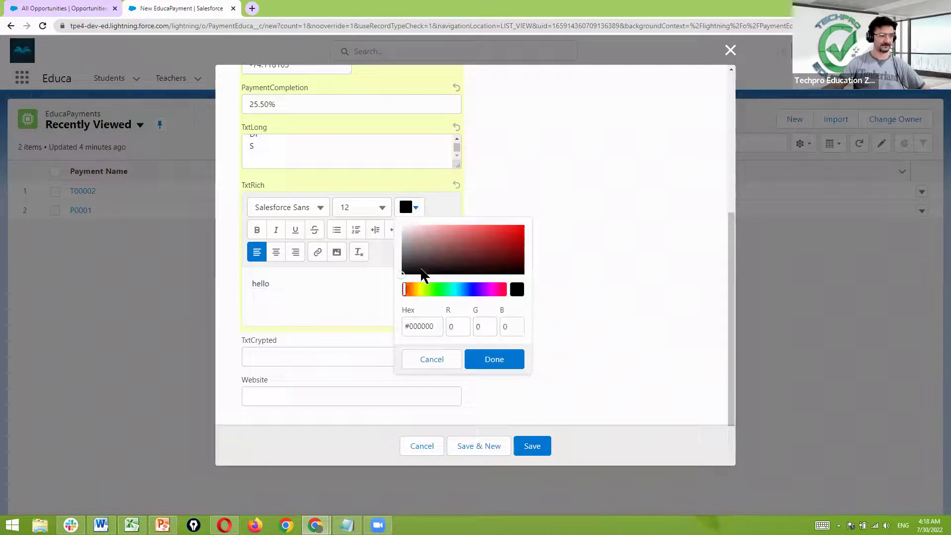
left_click(443, 291)
left_click(493, 360)
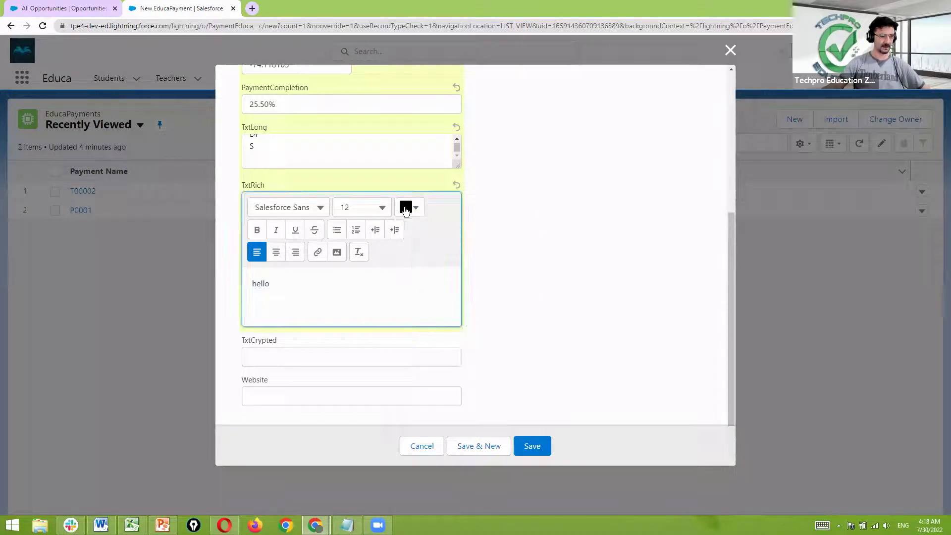
Try to set the TxtRich text color to the green shade #2DE06F.
left_click(416, 207)
left_click_drag(466, 243, 499, 231)
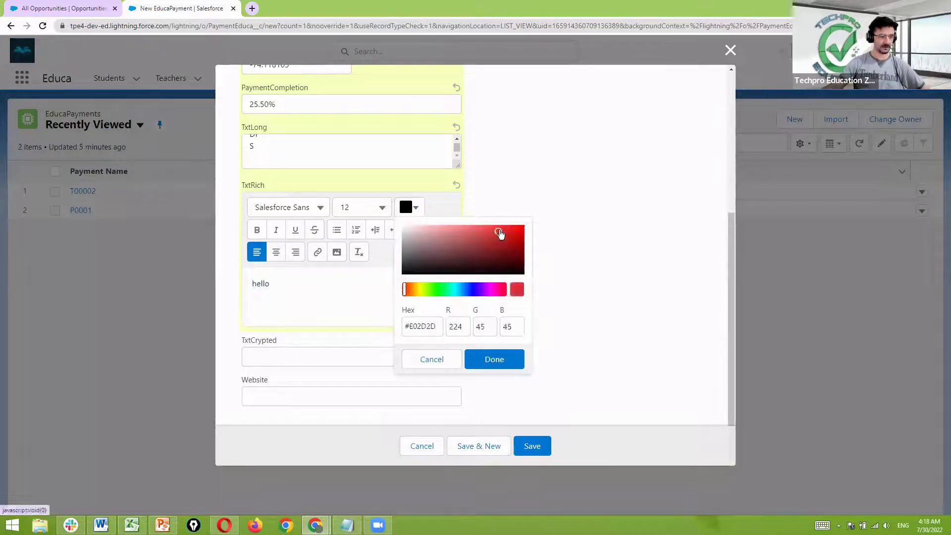
left_click(430, 289)
left_click(458, 290)
left_click(465, 290)
left_click(444, 289)
left_click(493, 361)
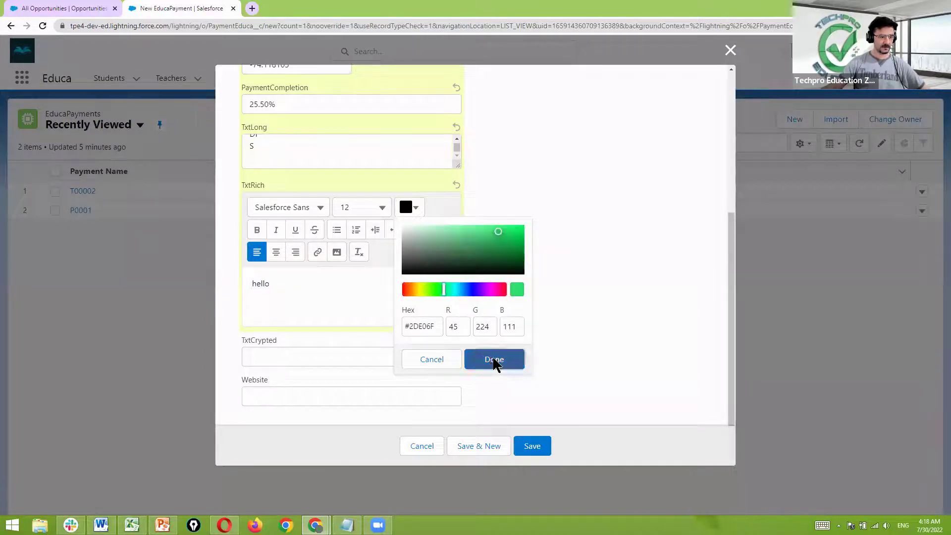
Select all the text in TxtRich and change its font to Verdana.
key("ctrl+a")
left_click(321, 208)
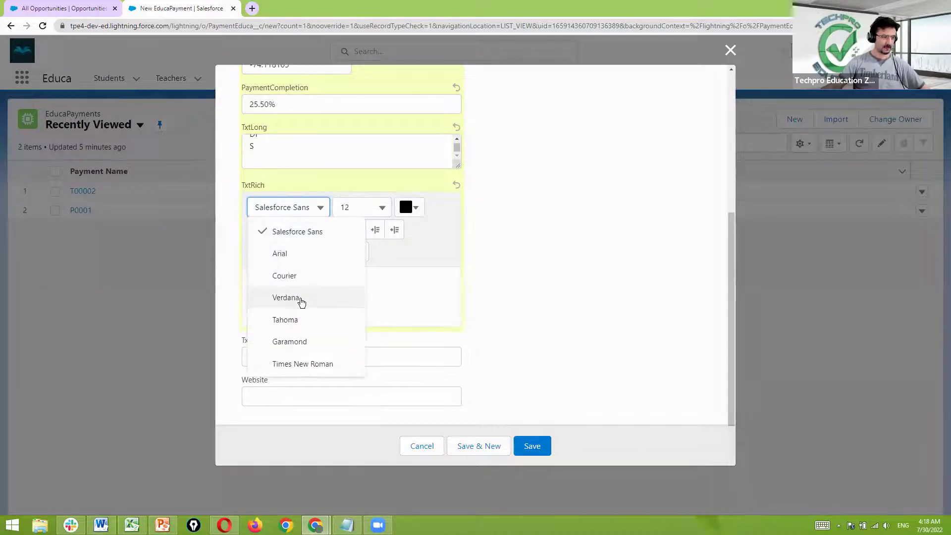
left_click(301, 299)
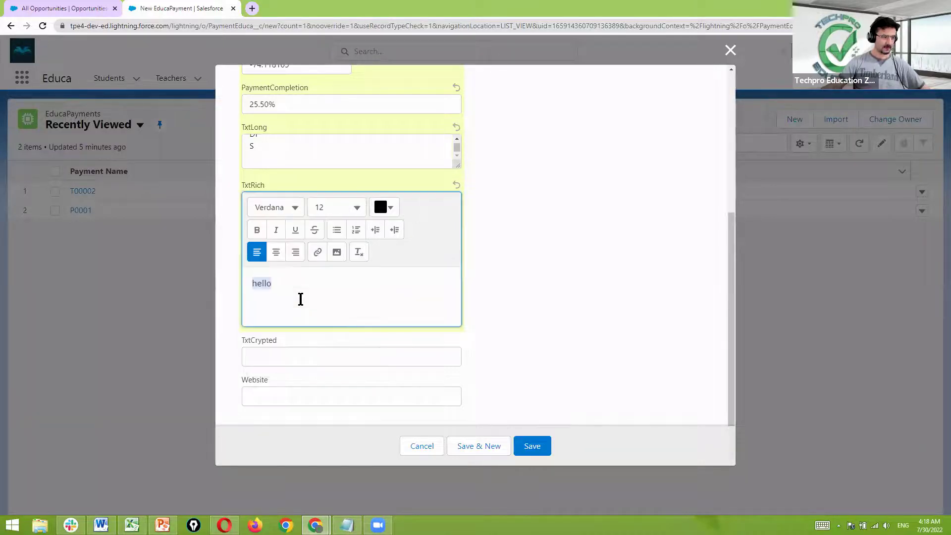
Set the selected "hello" text in TxtRich to size 18 and color it green #55E02F.
left_click(358, 207)
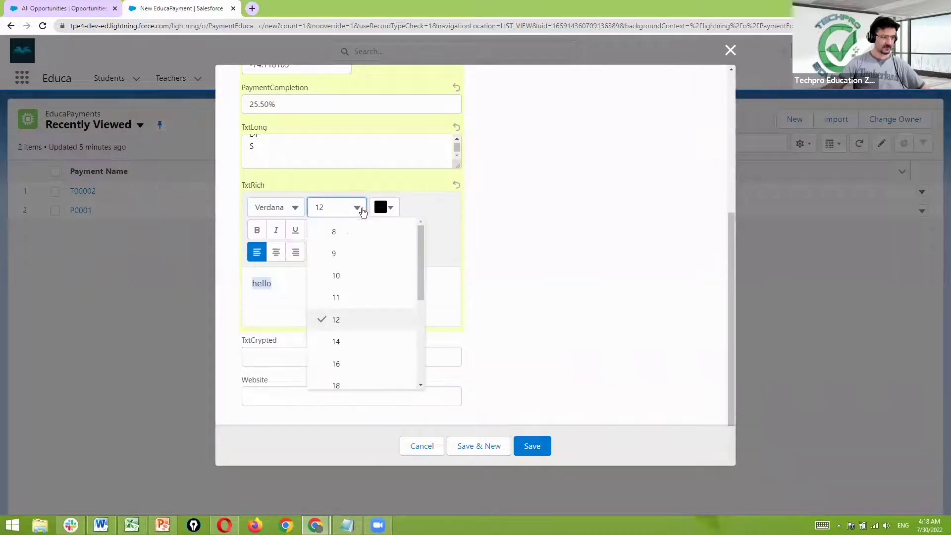
left_click(342, 386)
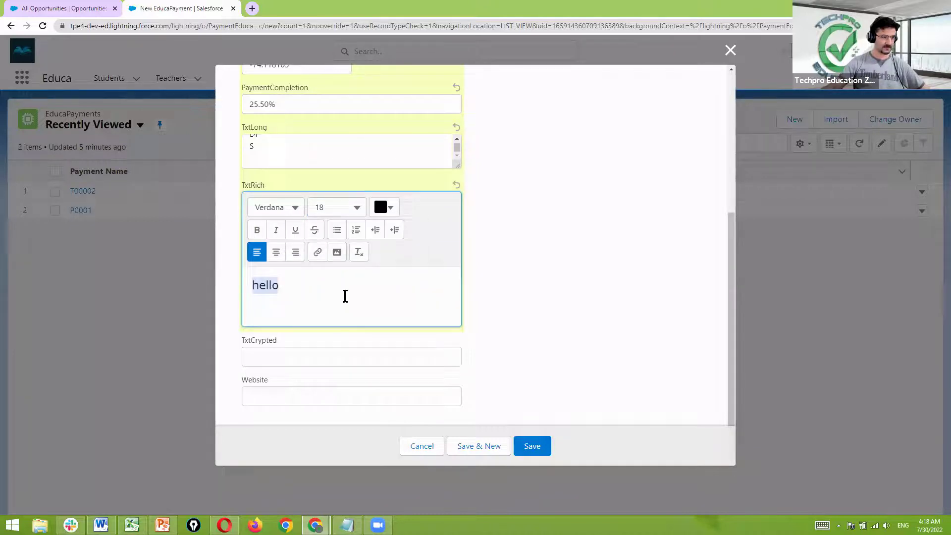
left_click(389, 207)
left_click(408, 290)
left_click_drag(433, 261, 453, 235)
left_click(472, 232)
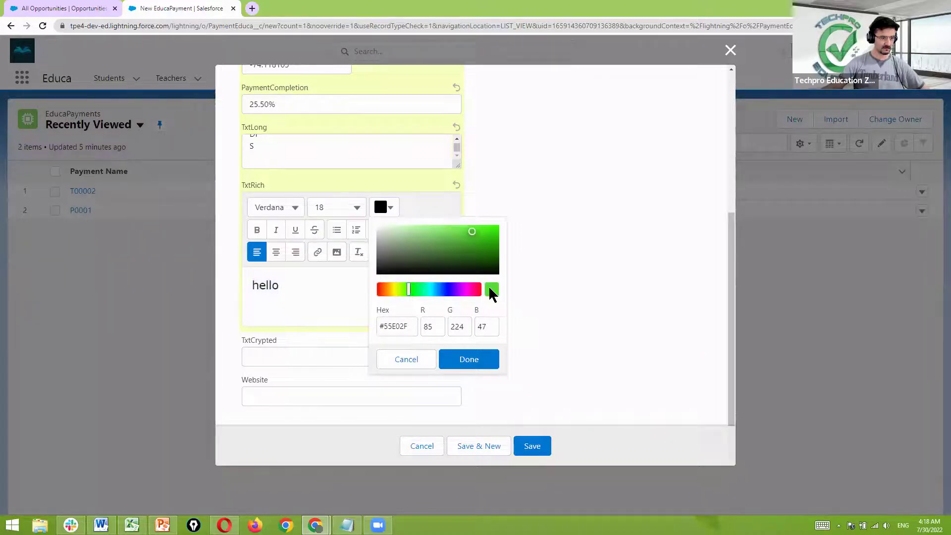
left_click(476, 359)
left_click(395, 269)
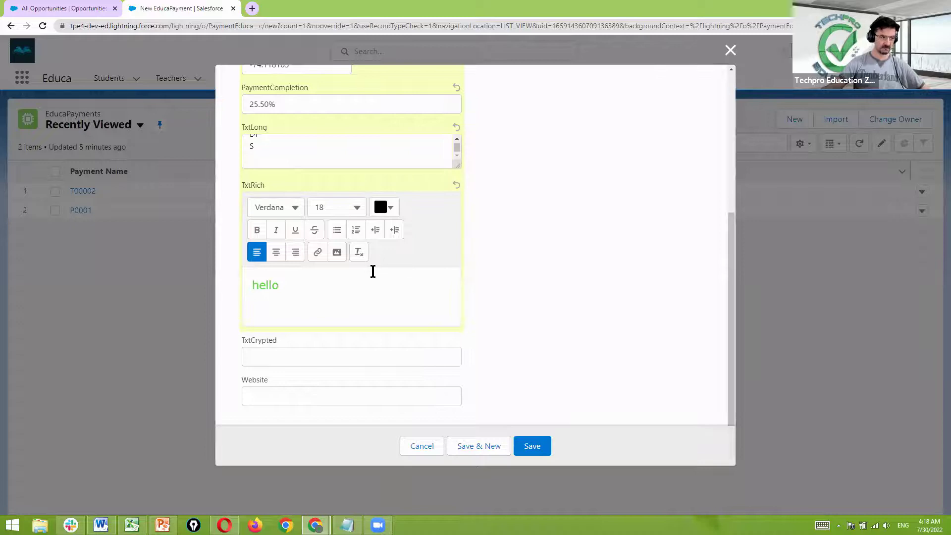
left_click(342, 283)
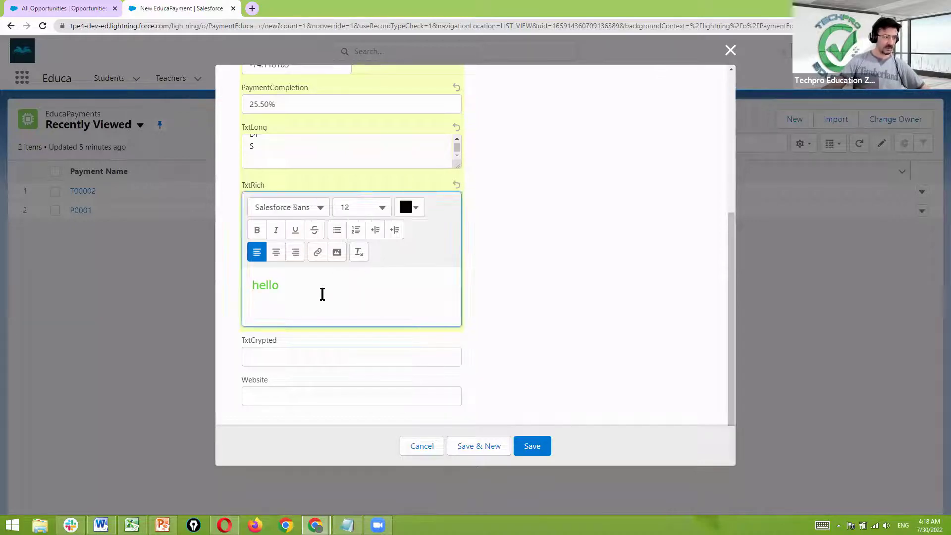
Center-align the "hello" text in the TxtRich field.
left_click_drag(293, 284, 226, 287)
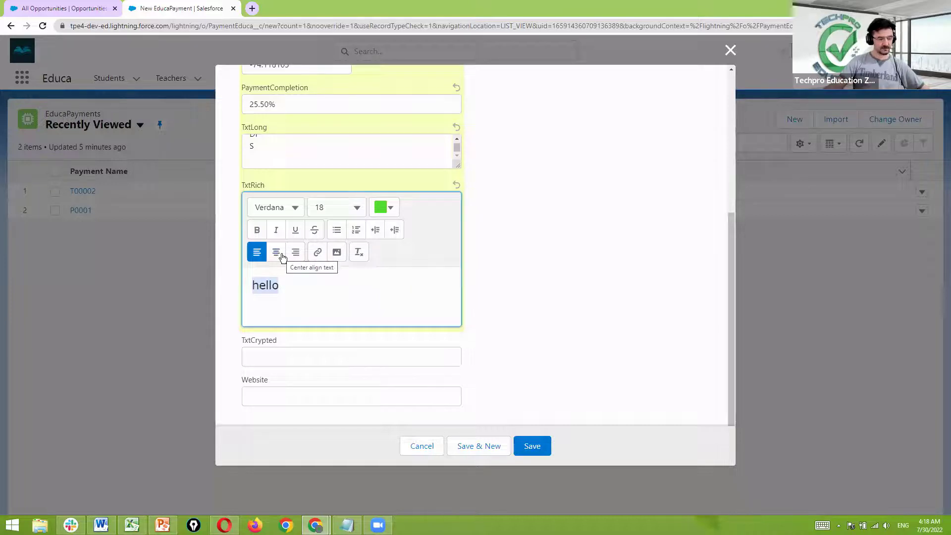
left_click(280, 257)
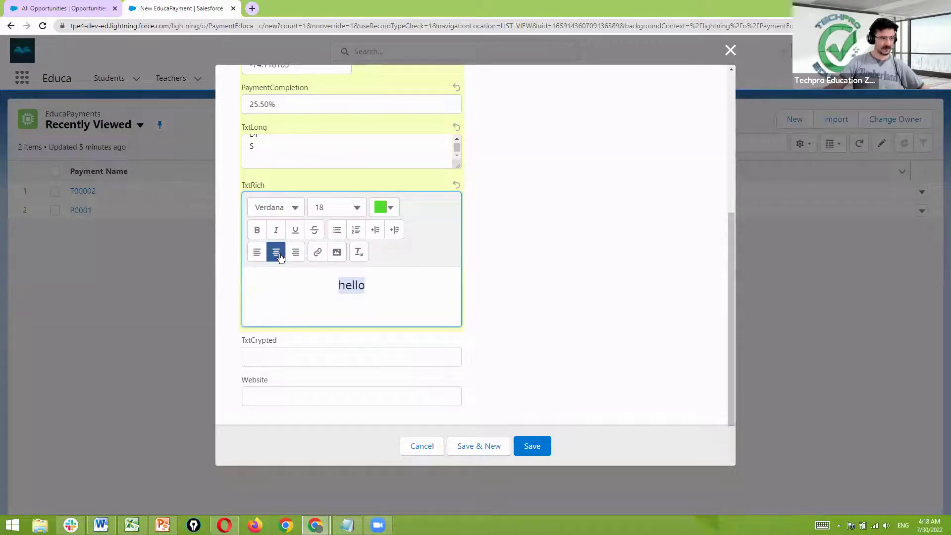
left_click(376, 288)
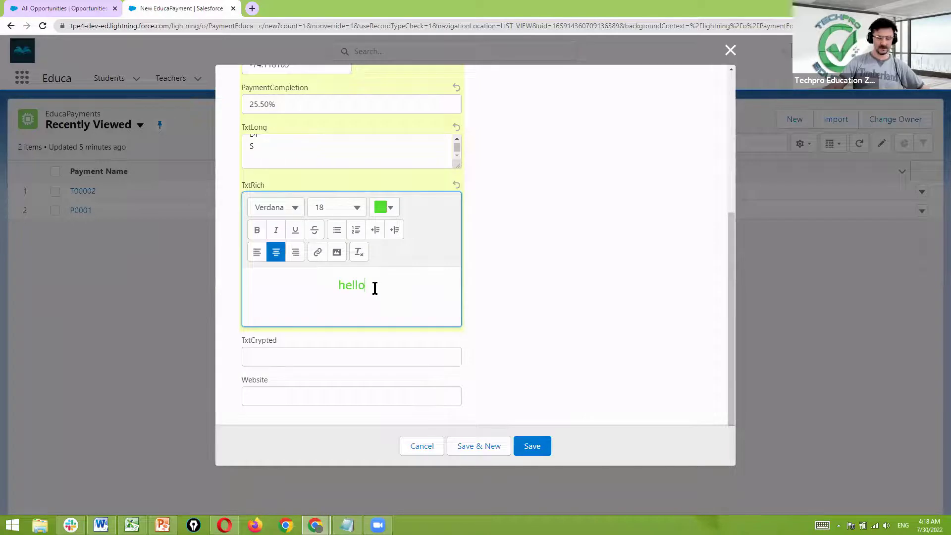
Insert the picture 920x1240 from the Pictures folder after "hello" in TxtRich.
left_click(335, 259)
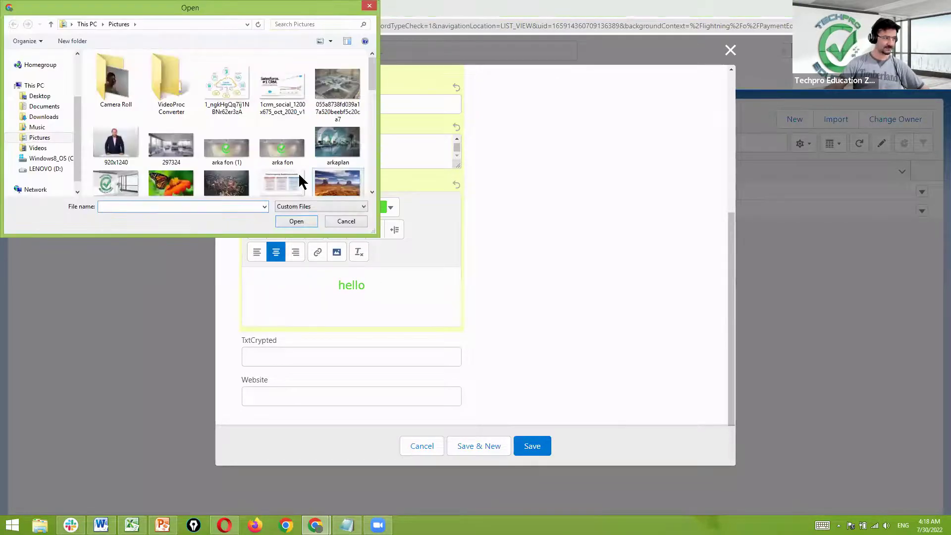
left_click(116, 145)
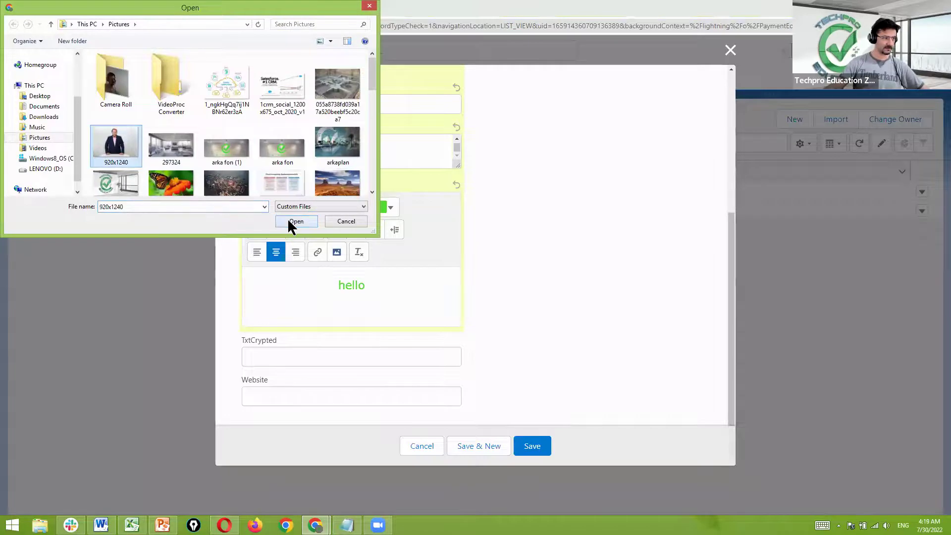
left_click(289, 221)
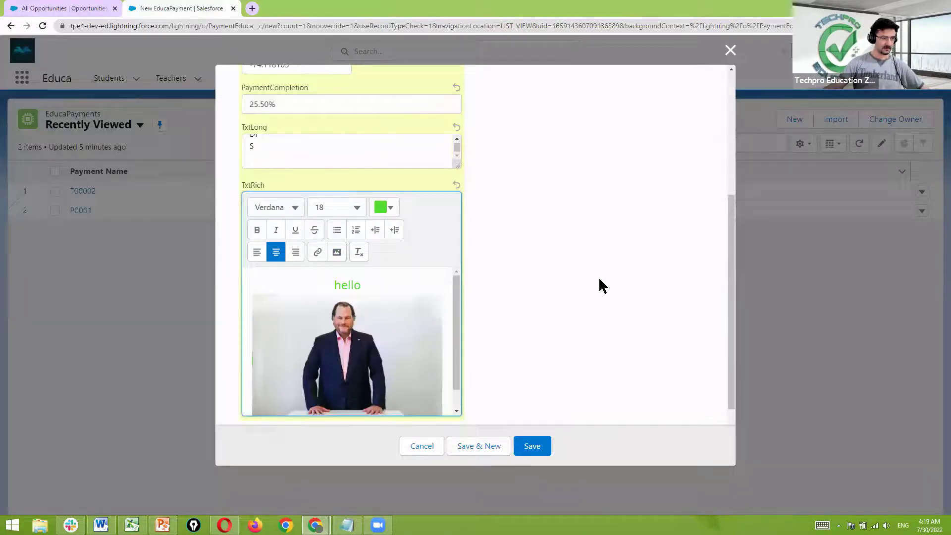
Enter a sample confidential number in the TxtCrypted field.
scroll(597, 276, "down", 2)
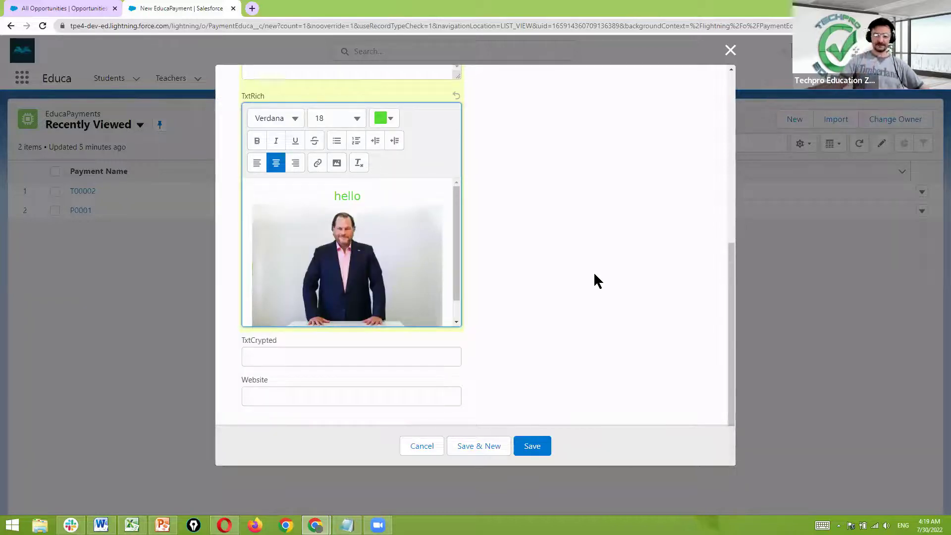
left_click(283, 357)
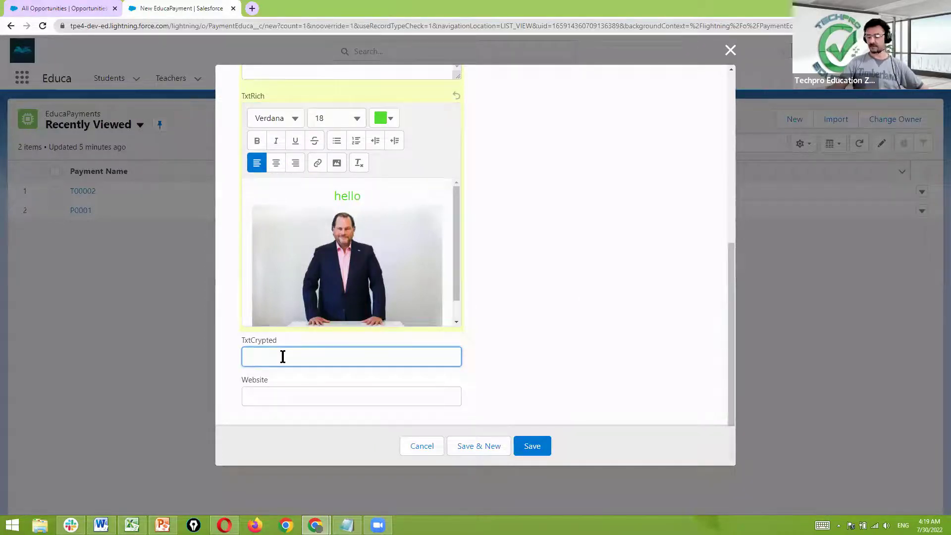
type("51819518191")
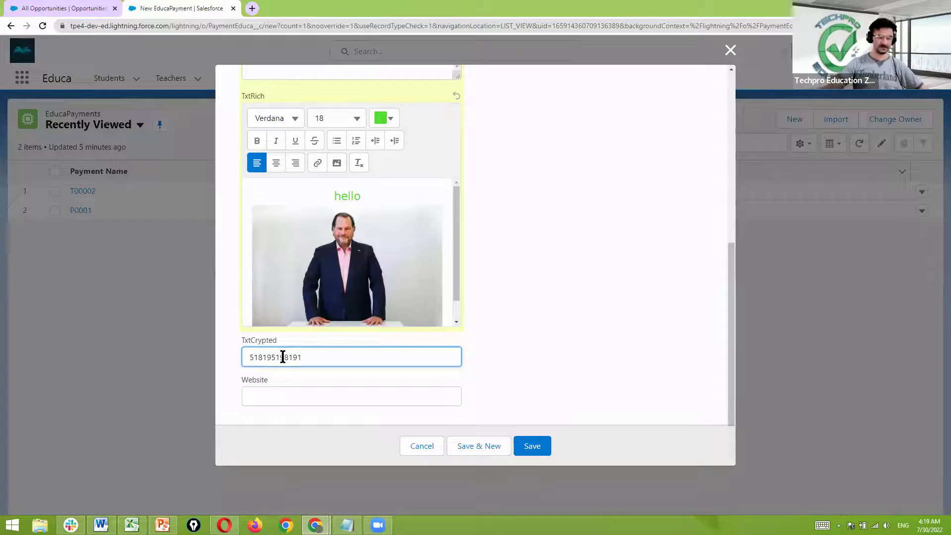
left_click(528, 350)
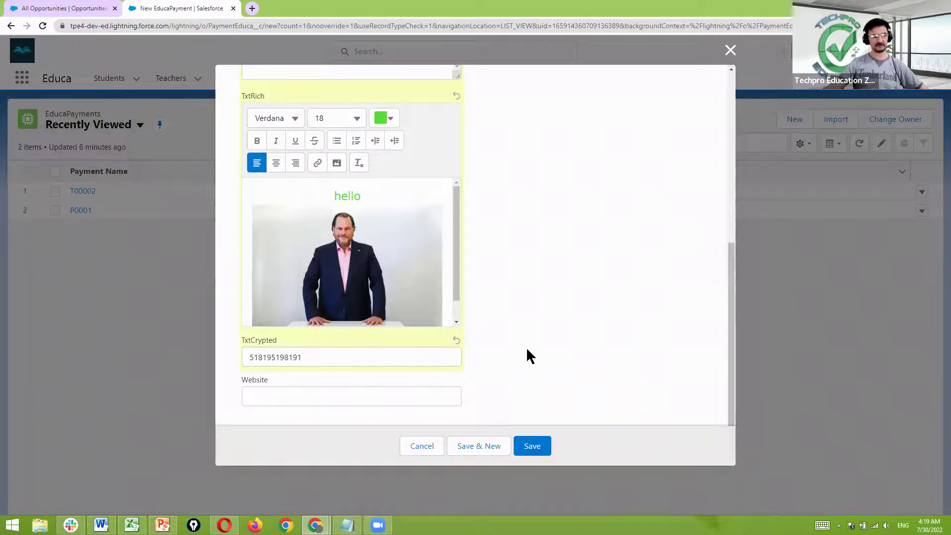
left_click(290, 400)
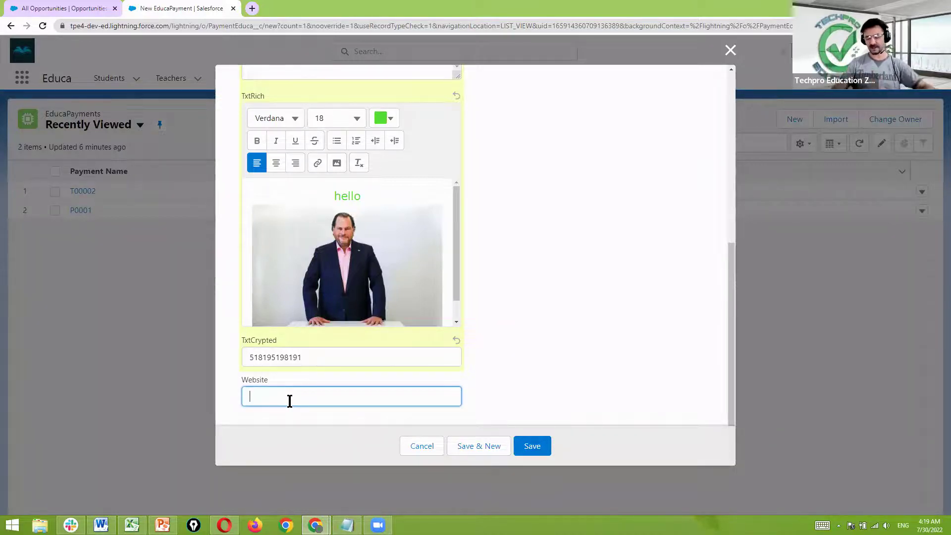
type("FSFSDFSDFS")
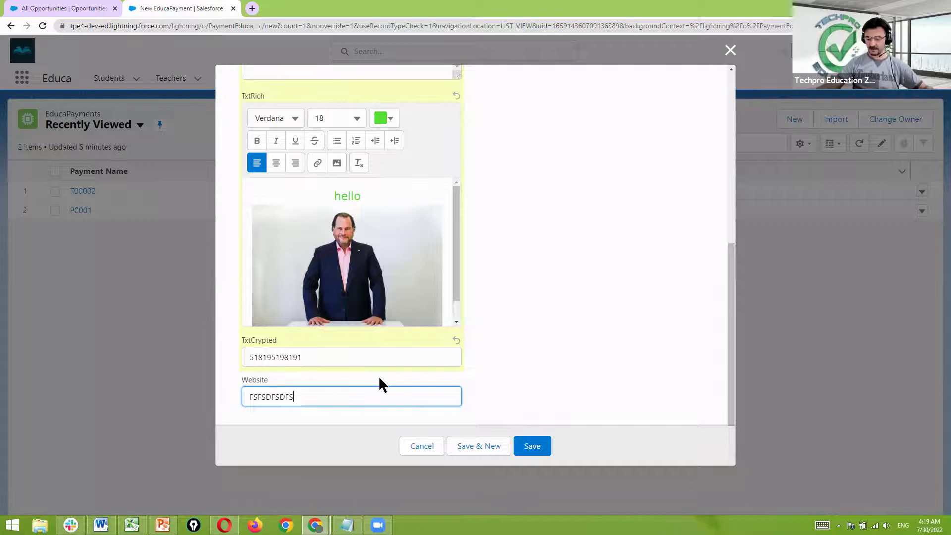
key("BackSpace")
key("BackSpace")
key("BackSpace")
key("BackSpace")
key("BackSpace")
key("BackSpace")
key("BackSpace")
key("BackSpace")
key("BackSpace")
key("BackSpace")
type("TEST")
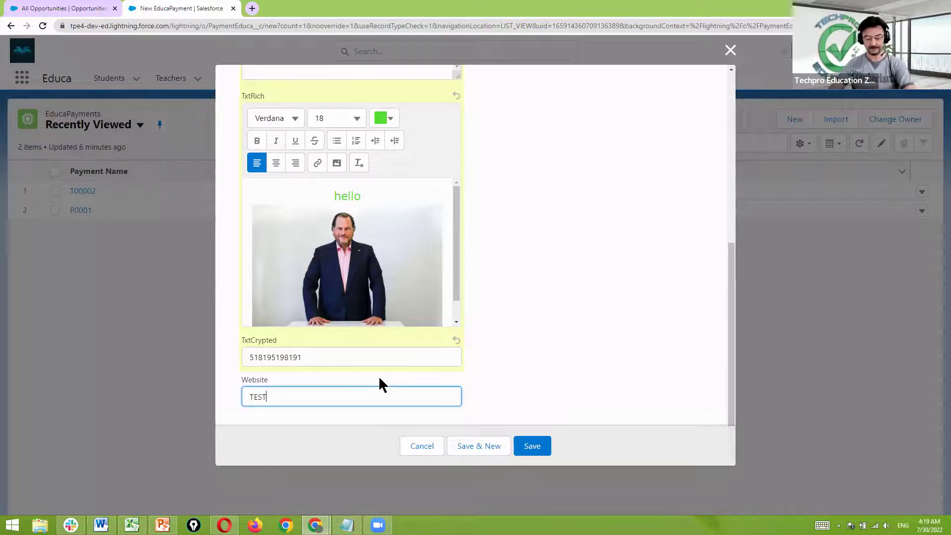
key("BackSpace")
key("BackSpace")
key("BackSpace")
key("BackSpace")
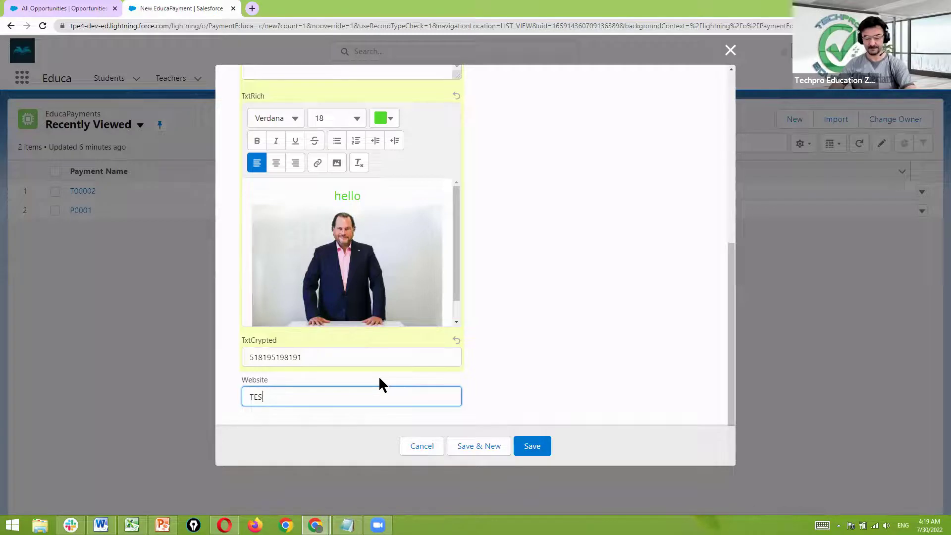
type("http:")
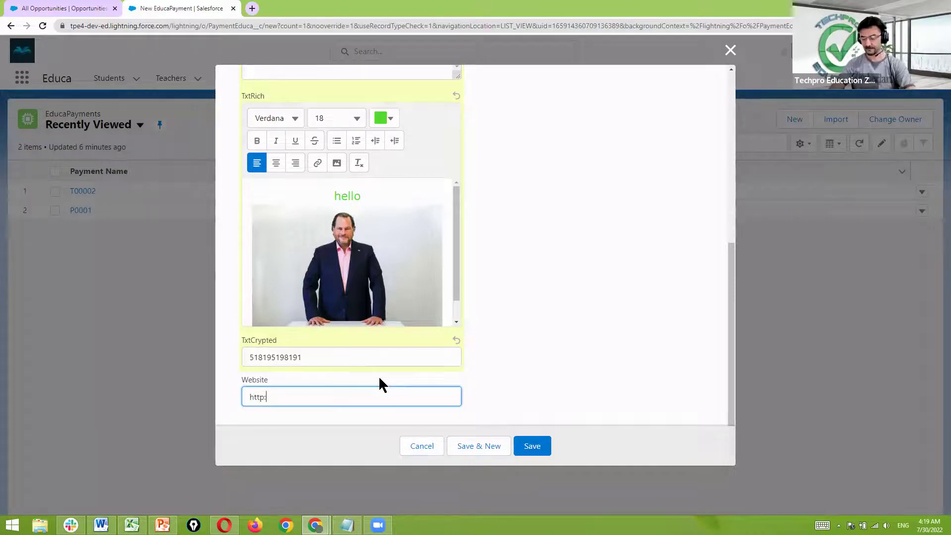
type("//sale")
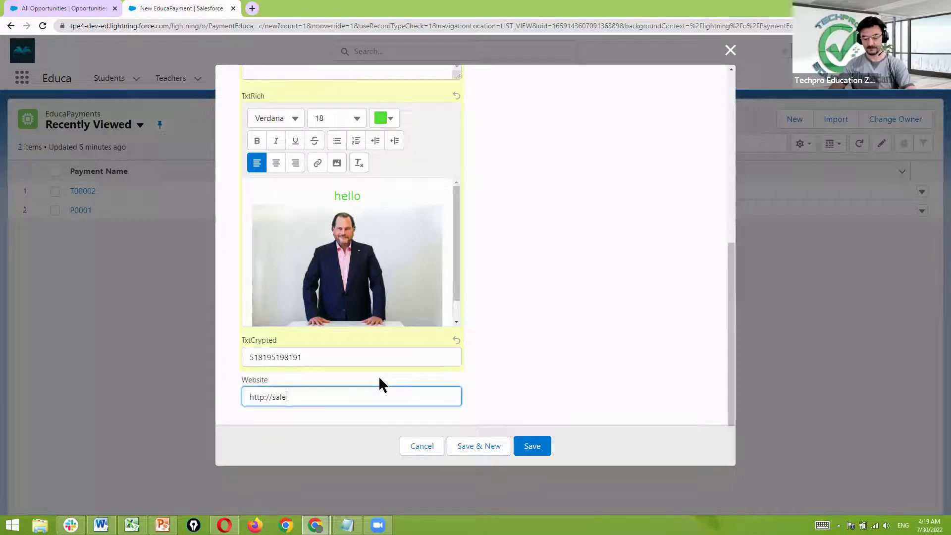
type("sforce.com")
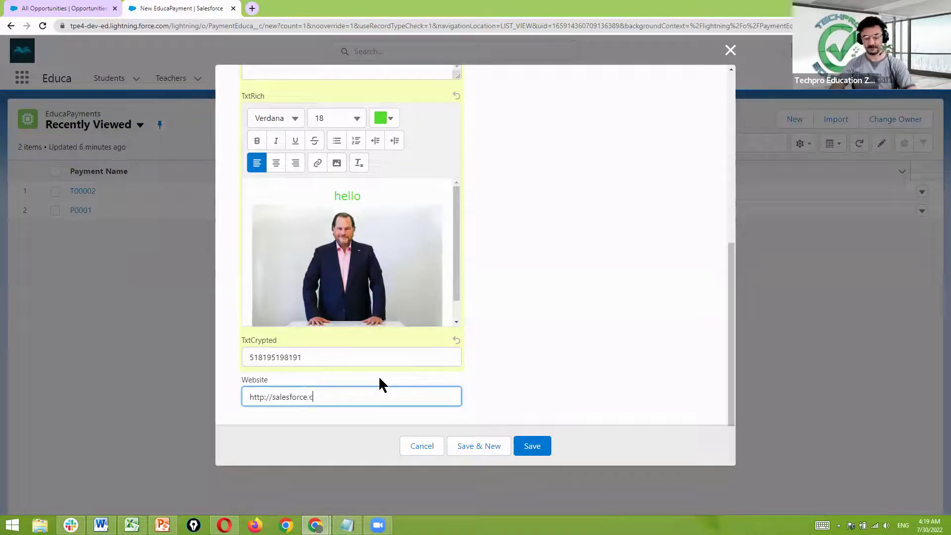
left_click(575, 349)
Check the filled-in fields of the new EducaPayment form and save the record.
scroll(576, 350, "up", 10)
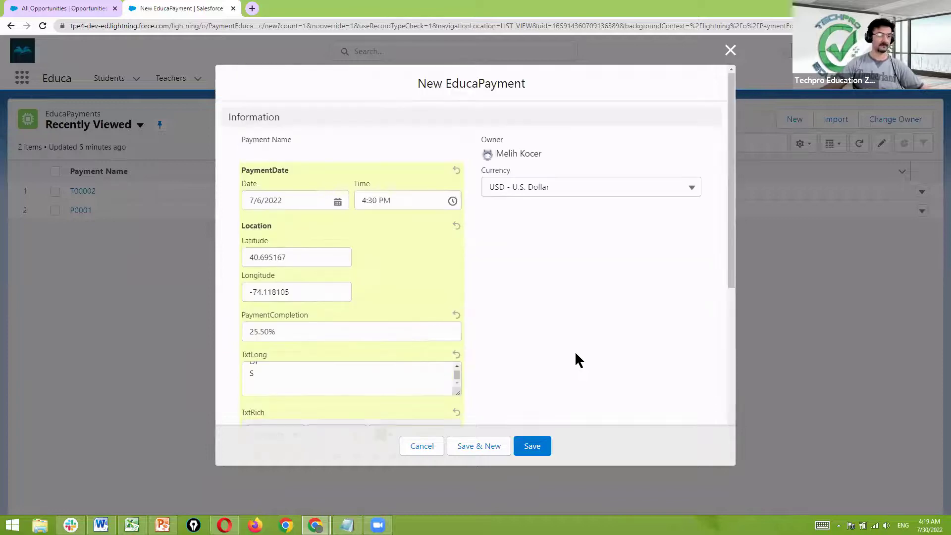
scroll(567, 343, "down", 3)
scroll(565, 337, "down", 3)
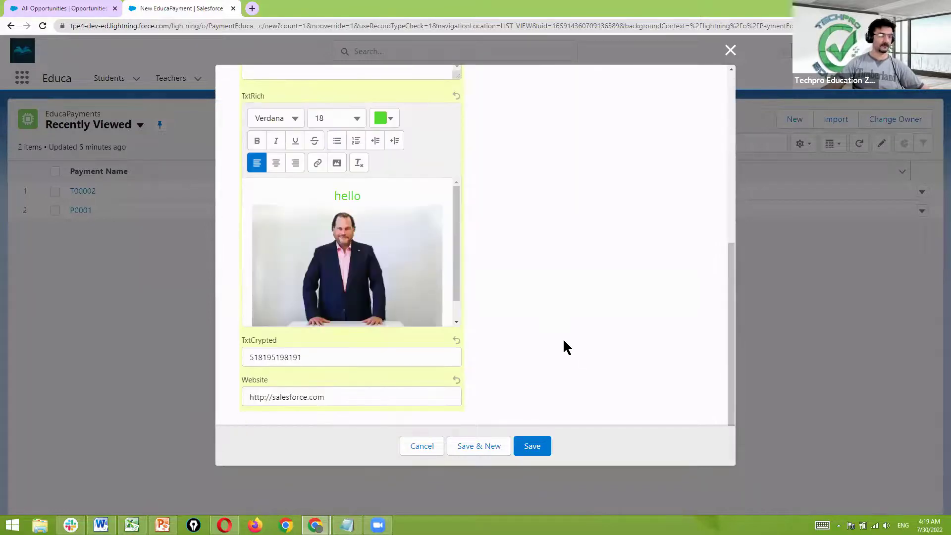
left_click(522, 445)
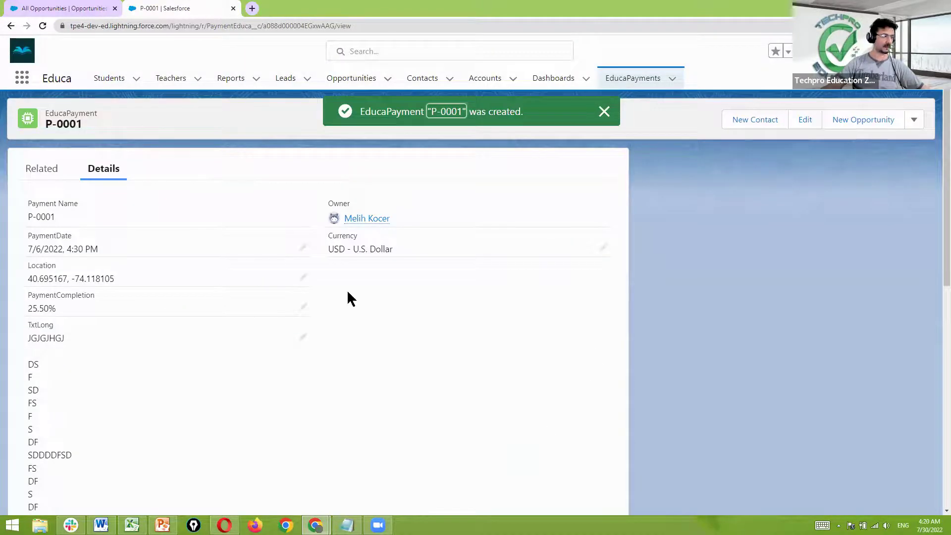
Review the saved EducaPayment record's field values, including TxtCrypted, and test its Website link before returning to the record.
scroll(146, 250, "down", 1)
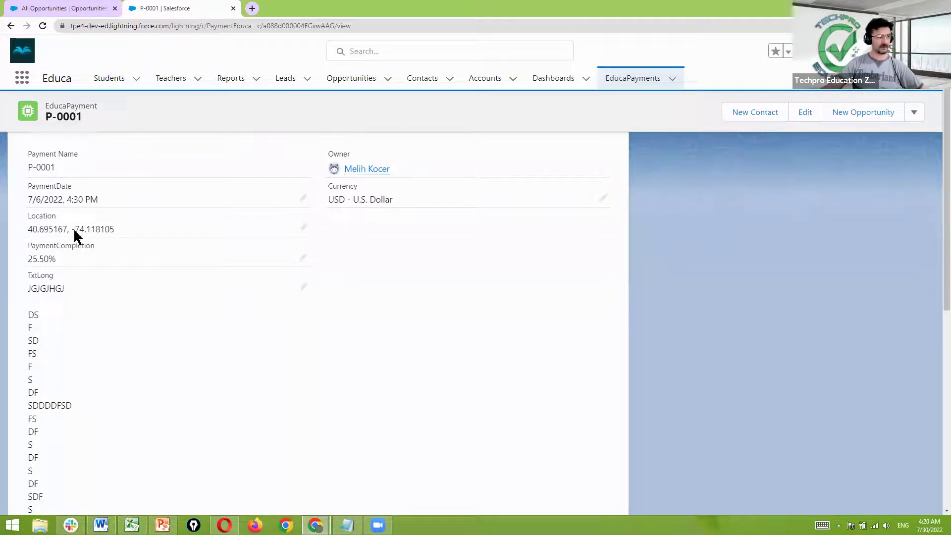
scroll(100, 217, "down", 1)
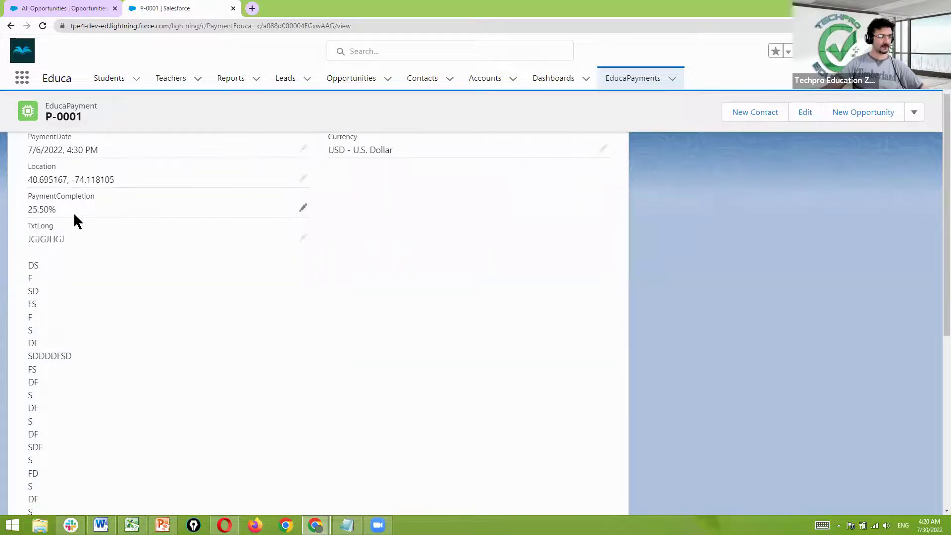
scroll(103, 240, "down", 6)
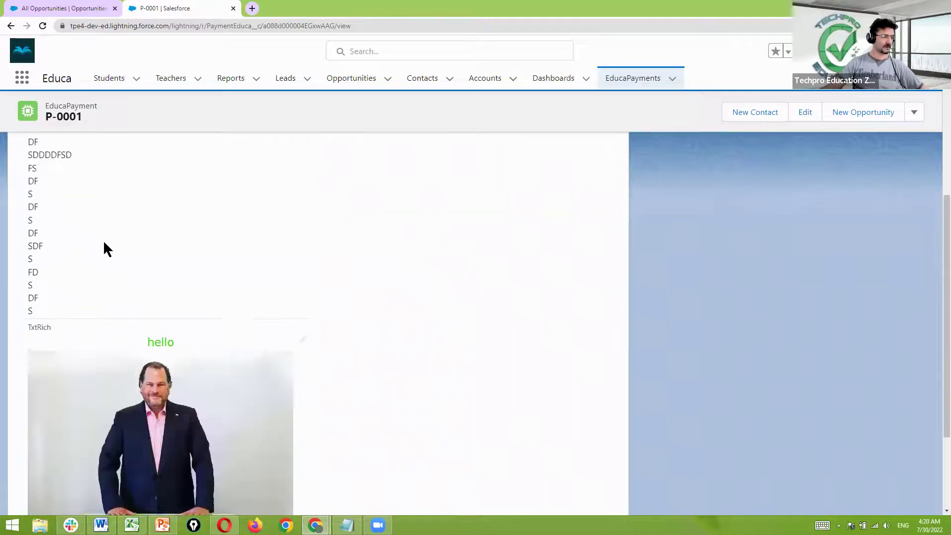
scroll(104, 243, "down", 1)
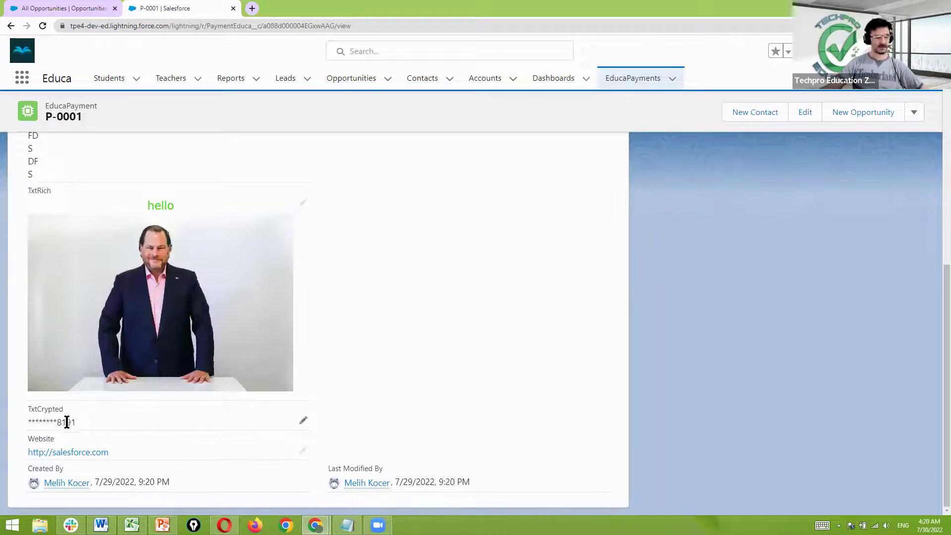
left_click_drag(58, 421, 17, 426)
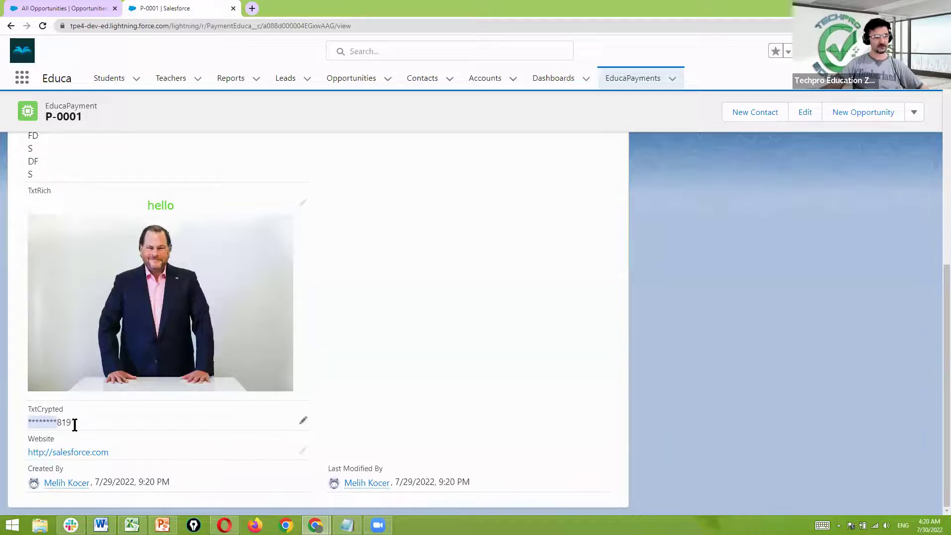
left_click(102, 453)
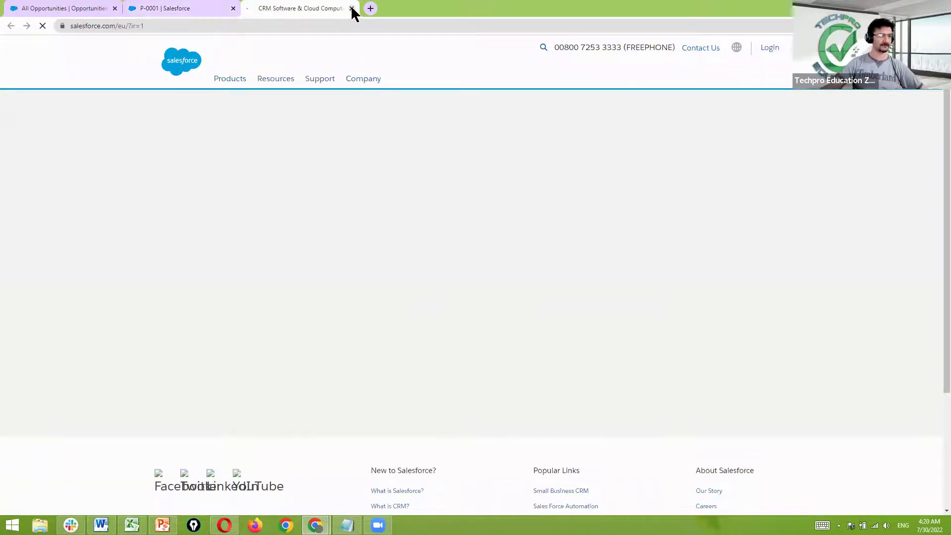
left_click(352, 8)
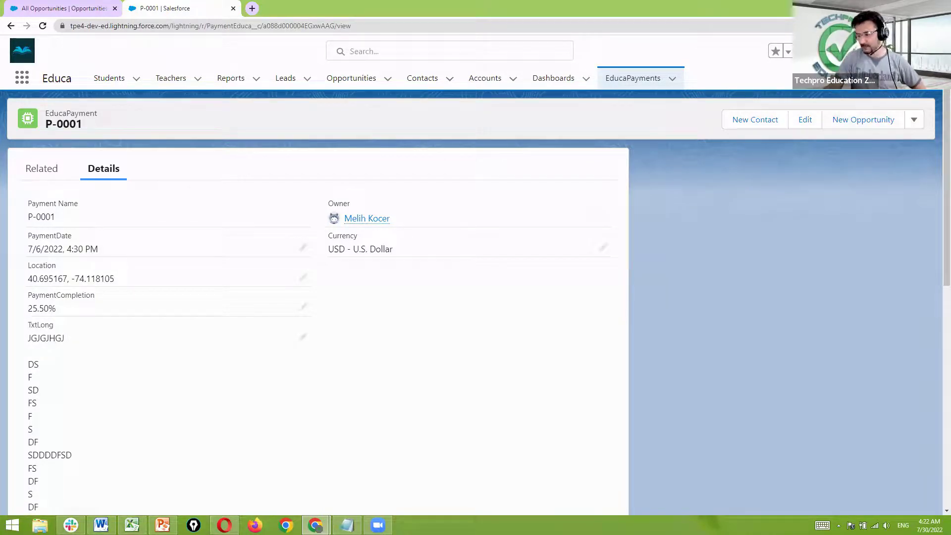
Switch to the Data Models presentation in PowerPoint and review the Structure and Structure of Page Layout slides.
key("alt+Tab")
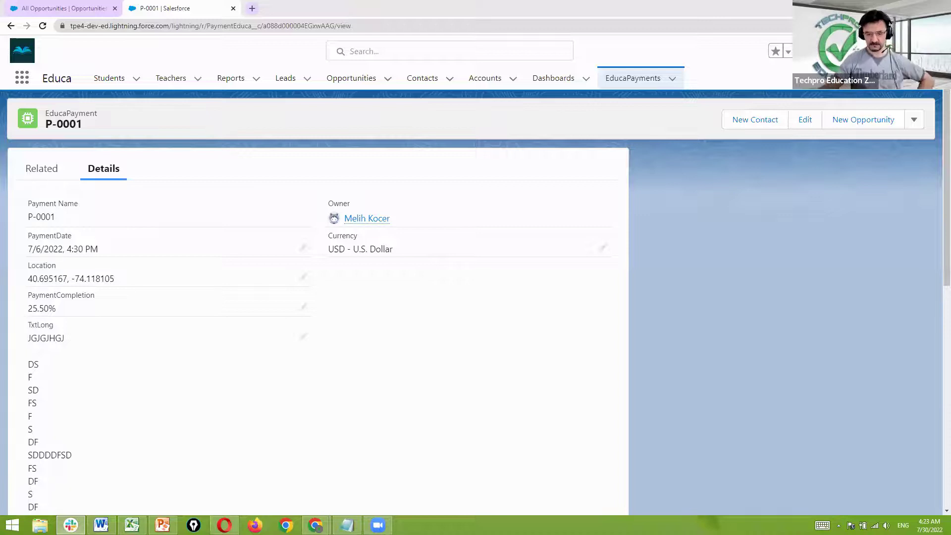
left_click(370, 315)
left_click(162, 525)
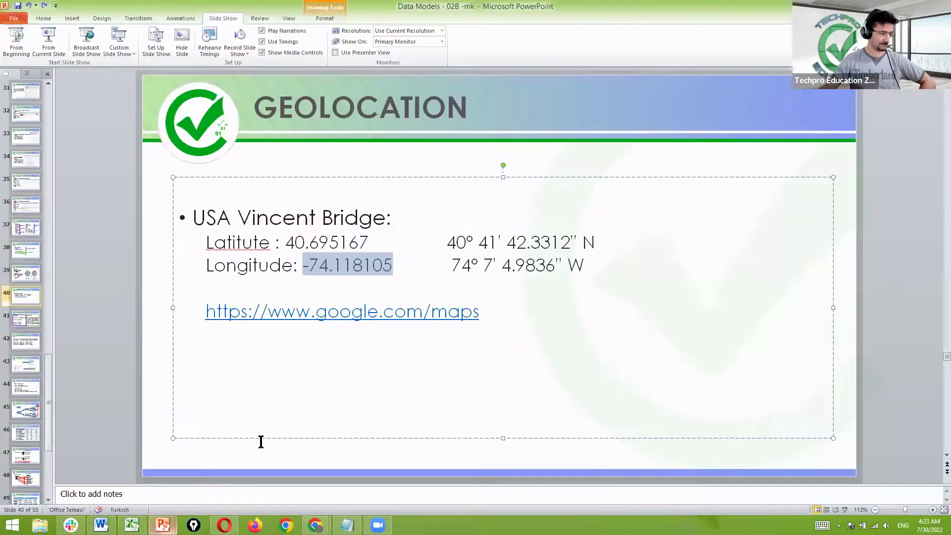
left_click(33, 302)
left_click(26, 182)
left_click(26, 167)
scroll(28, 238, "up", 5)
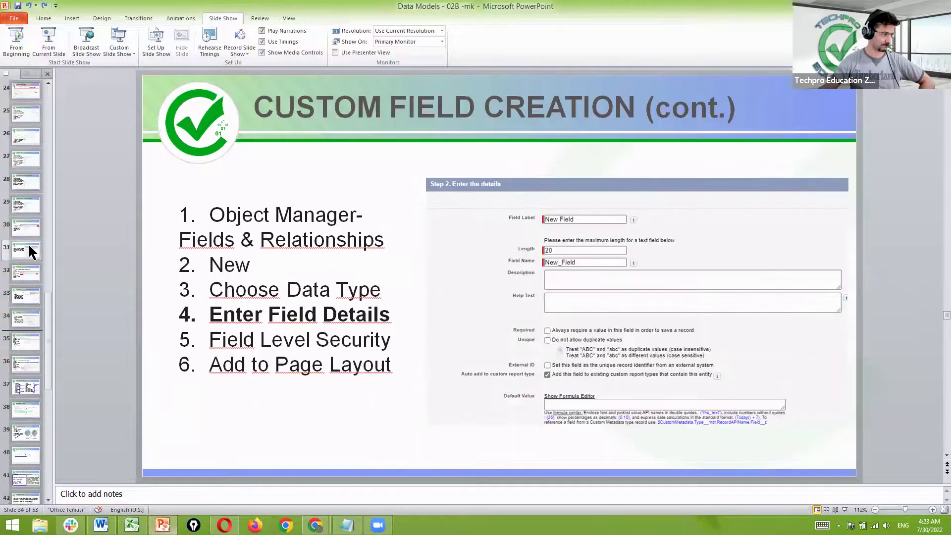
left_click(27, 204)
left_click(28, 179)
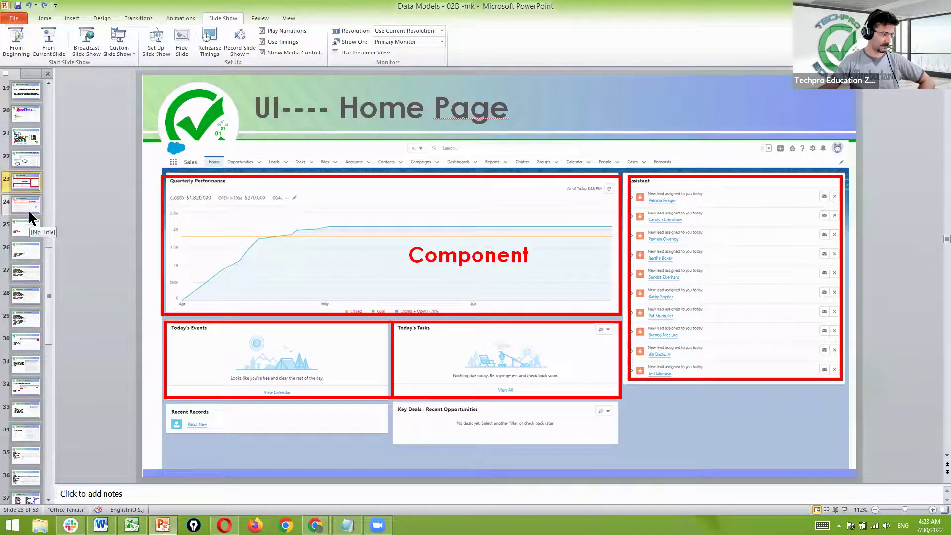
left_click(22, 157)
left_click(26, 144)
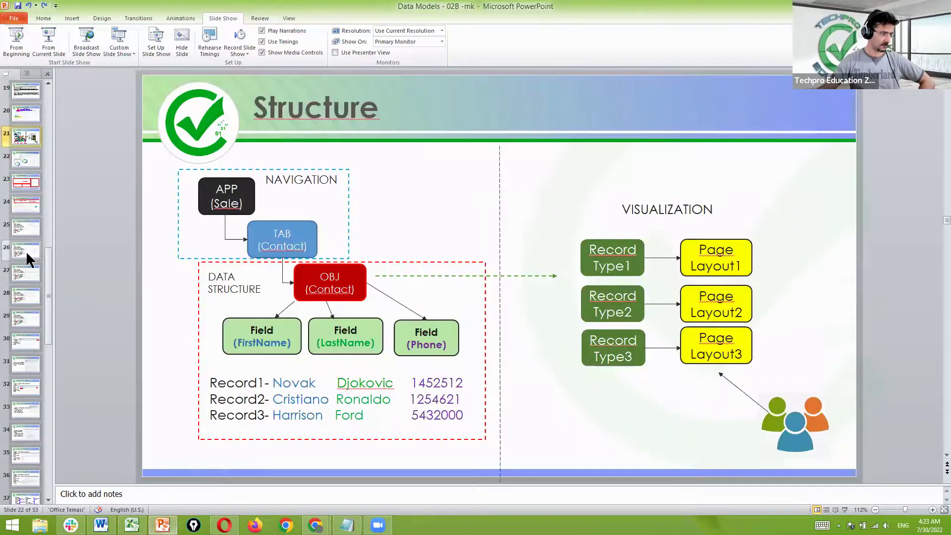
left_click(27, 117)
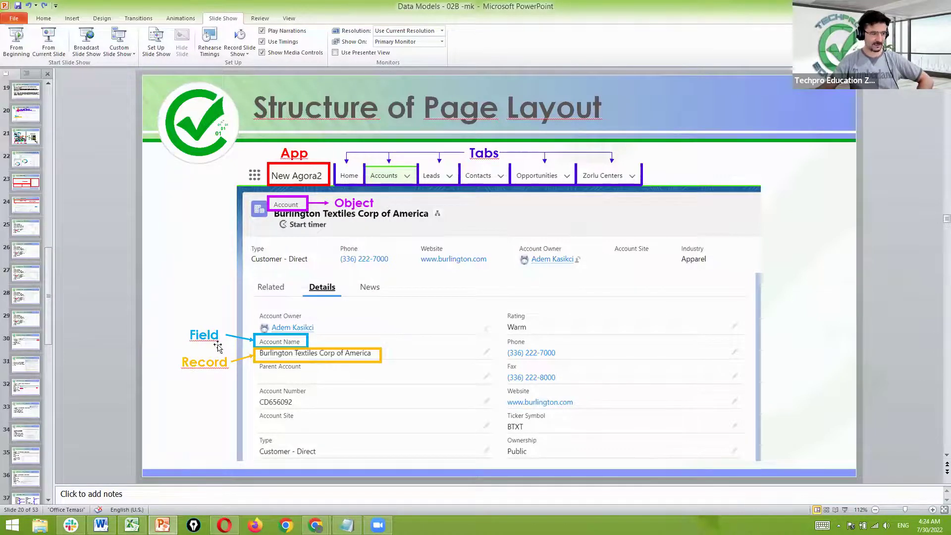
left_click(35, 146)
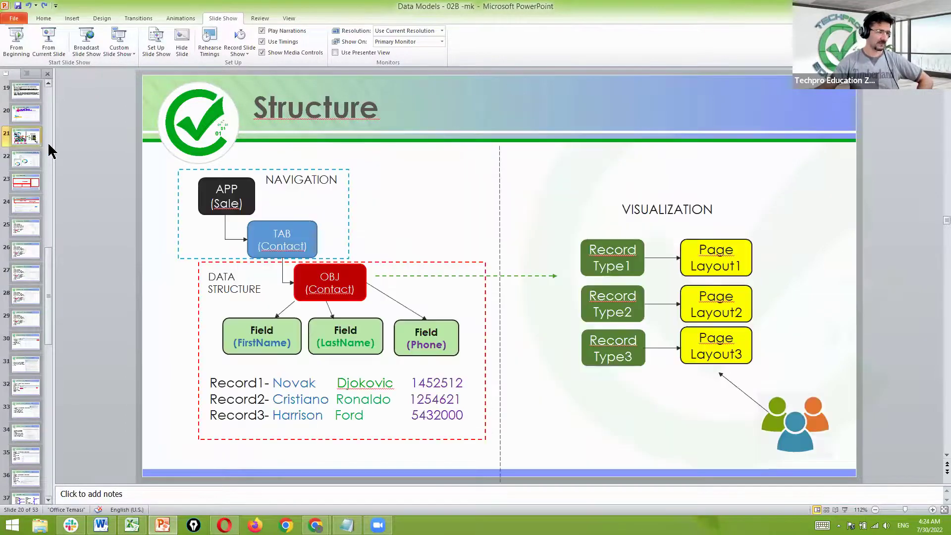
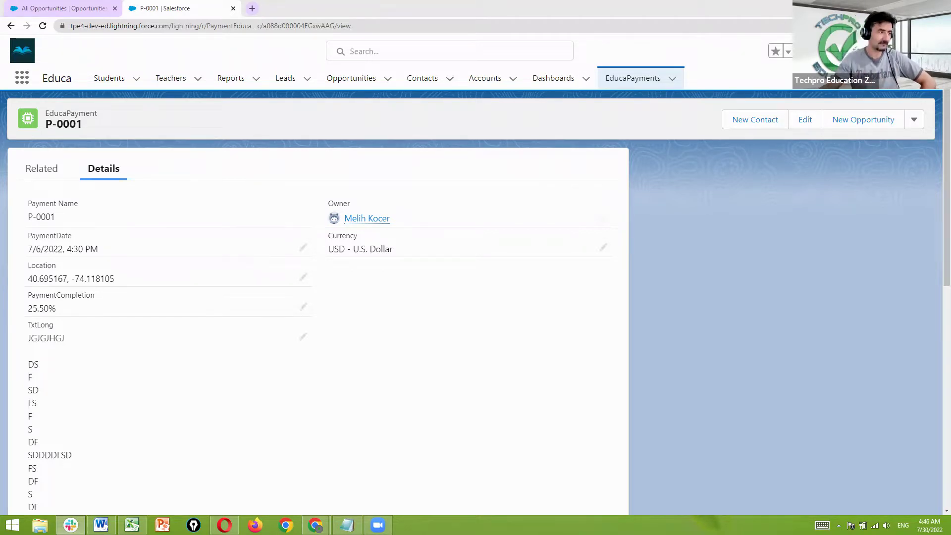
In the Salesforce Educa app, view the Teachers and Reports pages and look through the All Opportunities list.
left_click(161, 81)
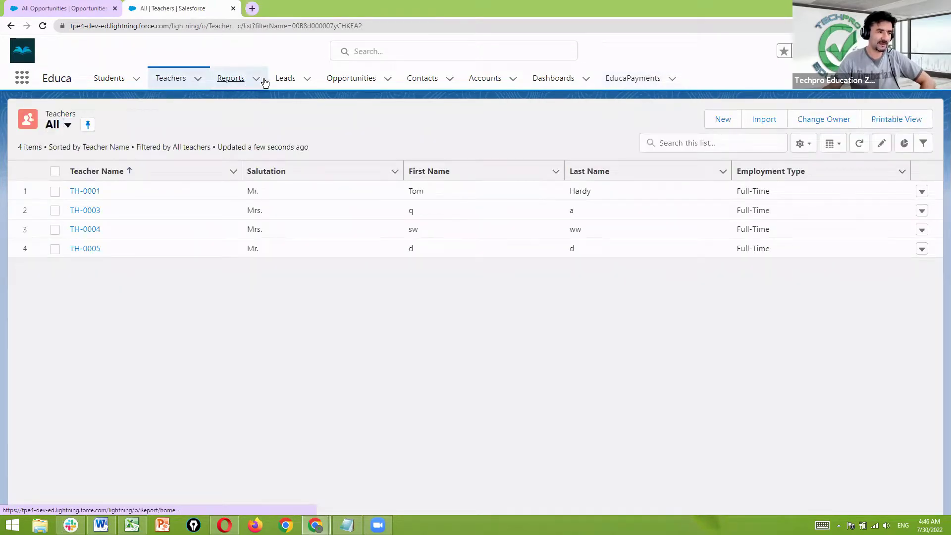
left_click(228, 81)
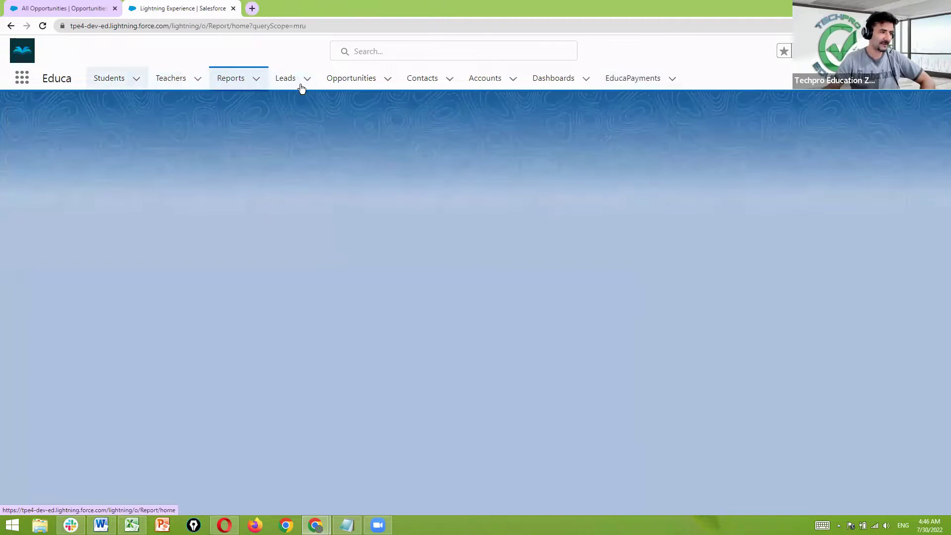
left_click(342, 78)
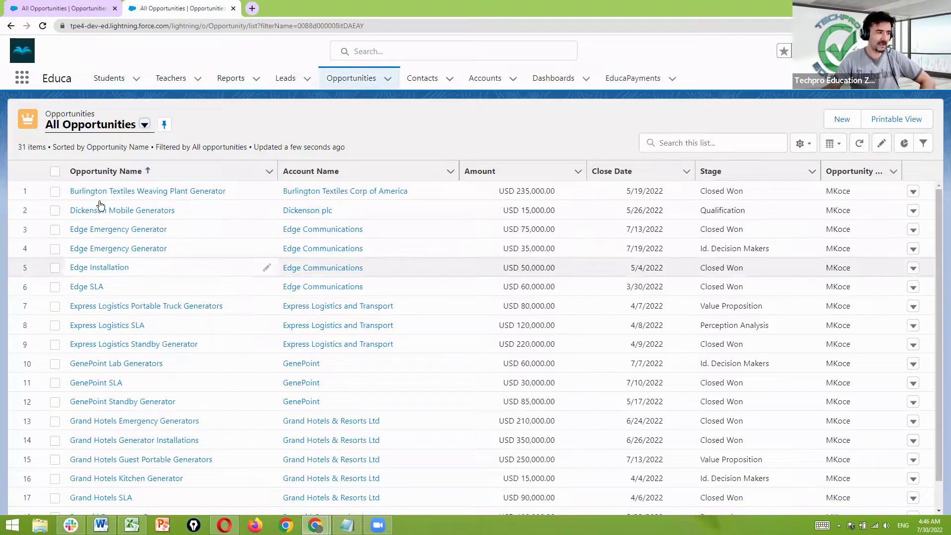
scroll(121, 386, "down", 3)
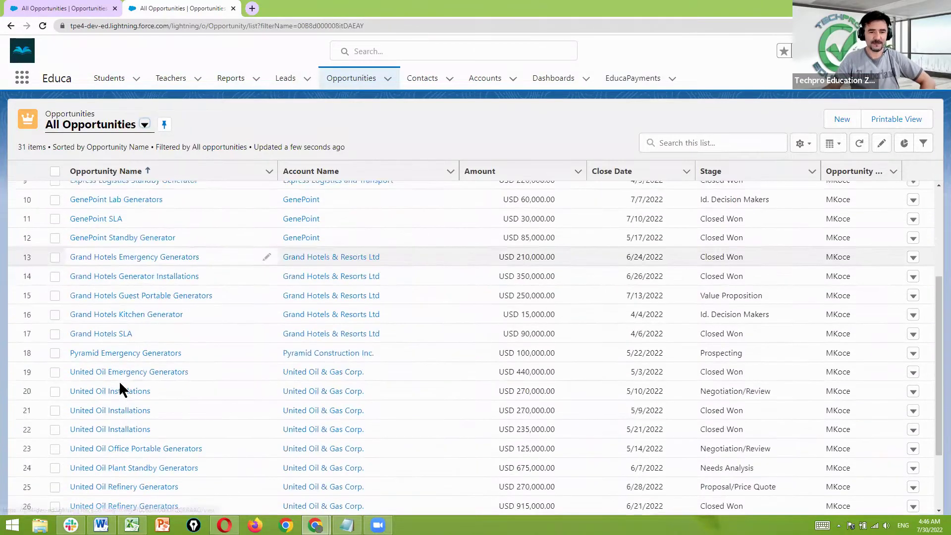
scroll(121, 389, "up", 3)
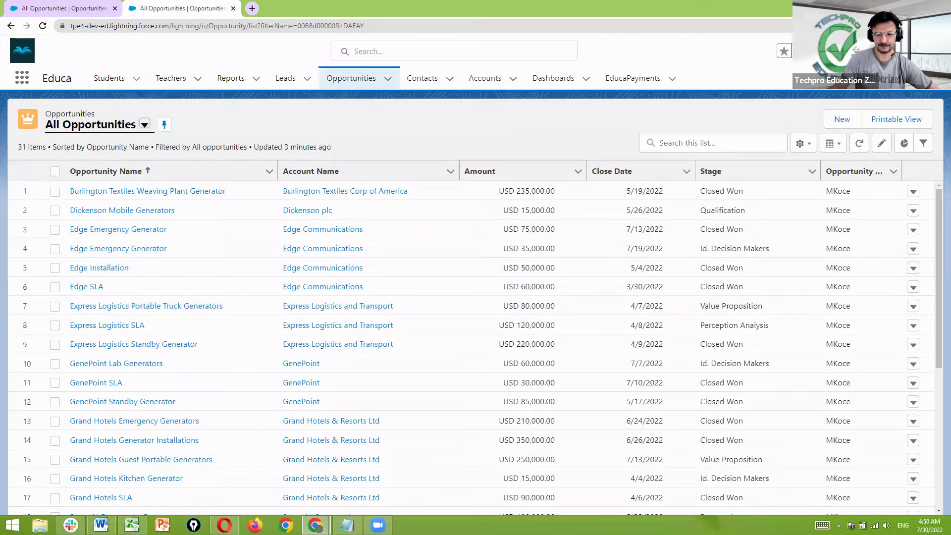
key("alt+Tab")
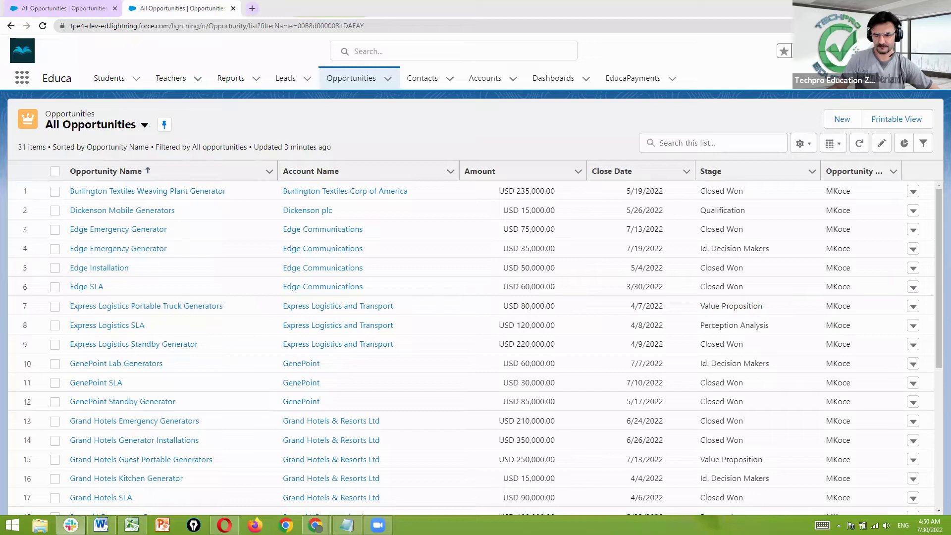